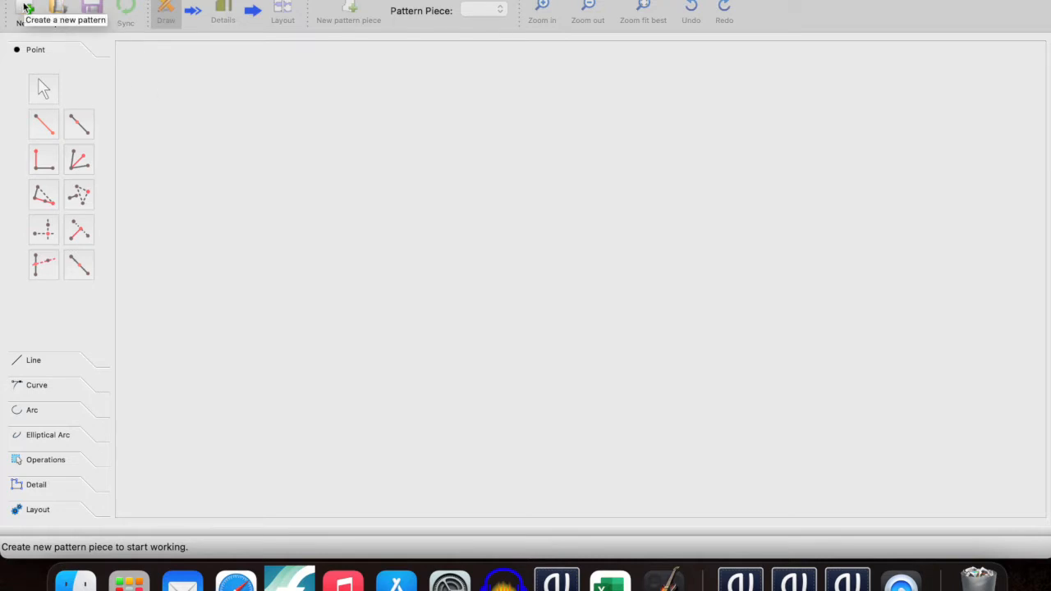
- Create a new pattern with a pattern piece named XSA Leo and units set to inches
{"action": "left_click", "coordinate": [27, 8]}
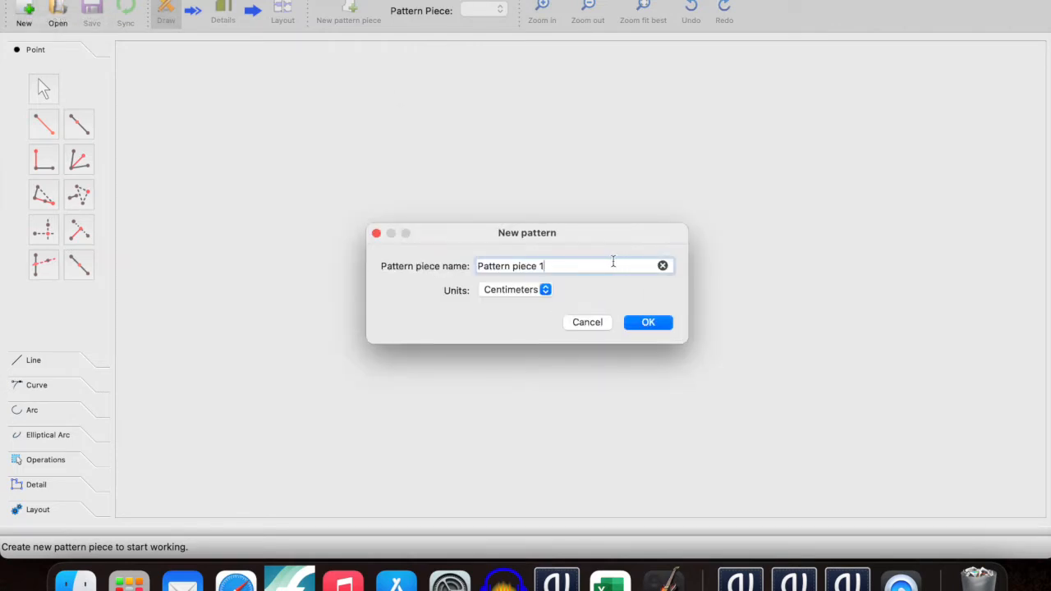
{"action": "triple_click", "coordinate": [610, 266]}
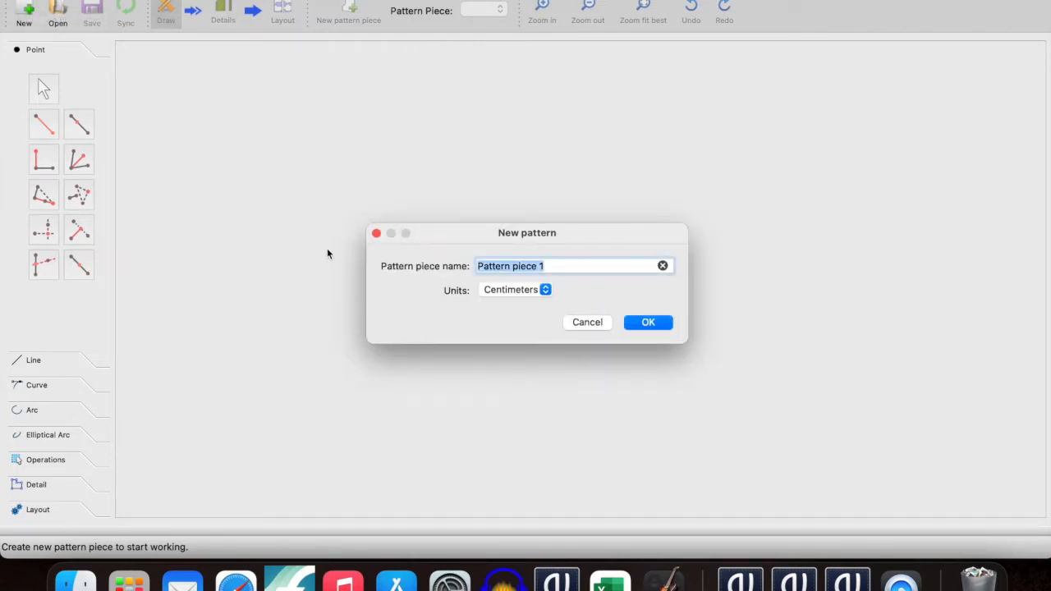
{"action": "type", "text": "XSA Leo"}
{"action": "left_click", "coordinate": [545, 289]}
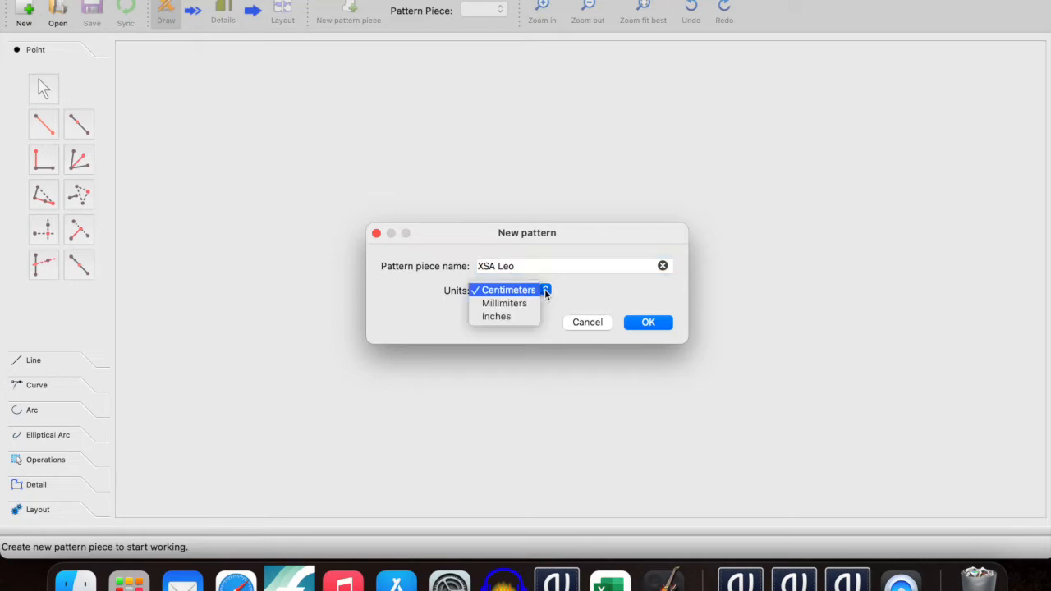
{"action": "left_click", "coordinate": [512, 316]}
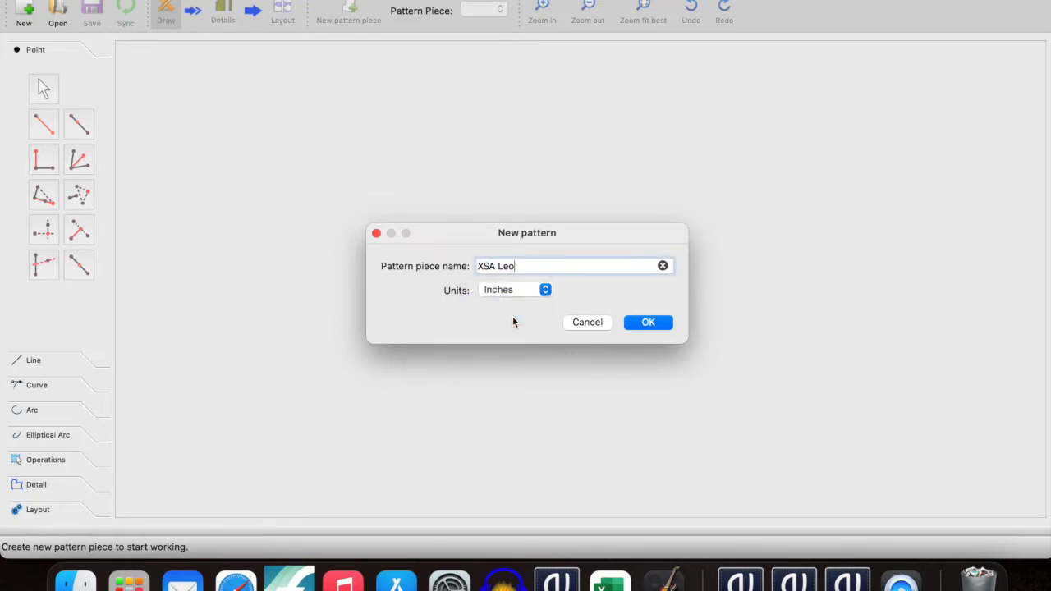
{"action": "left_click", "coordinate": [645, 323]}
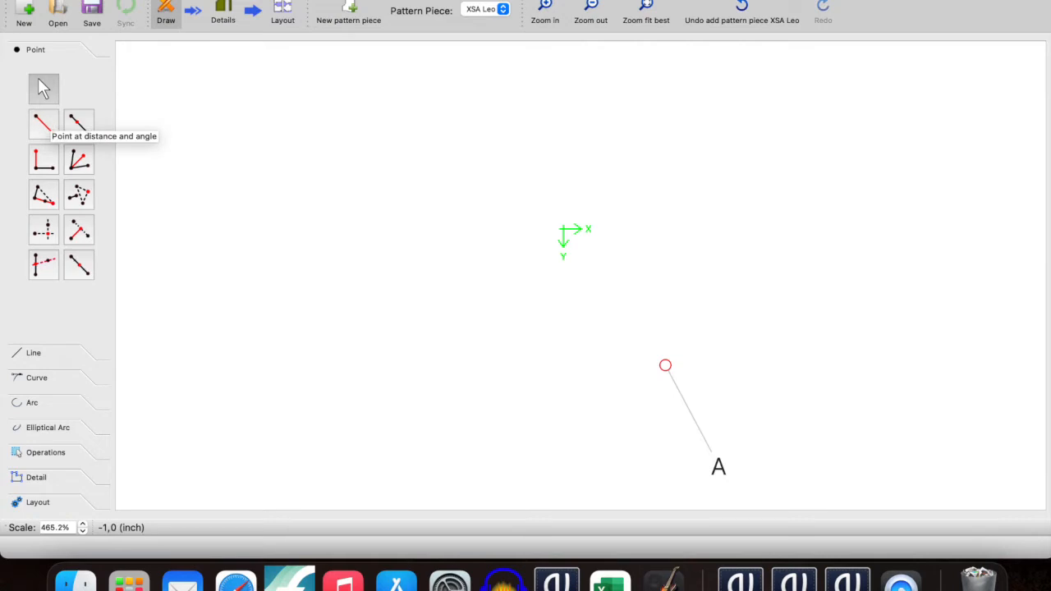
- Load the individual measurements file XSA Standard.vit from the Female dance Letter Sizes folder
{"action": "left_click", "coordinate": [276, 0]}
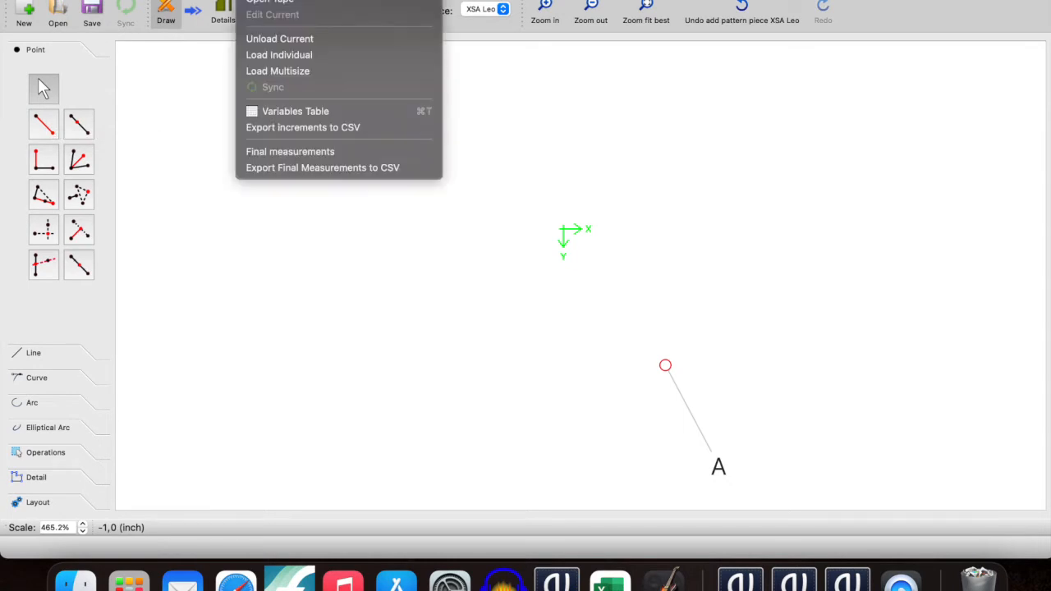
{"action": "left_click", "coordinate": [308, 58]}
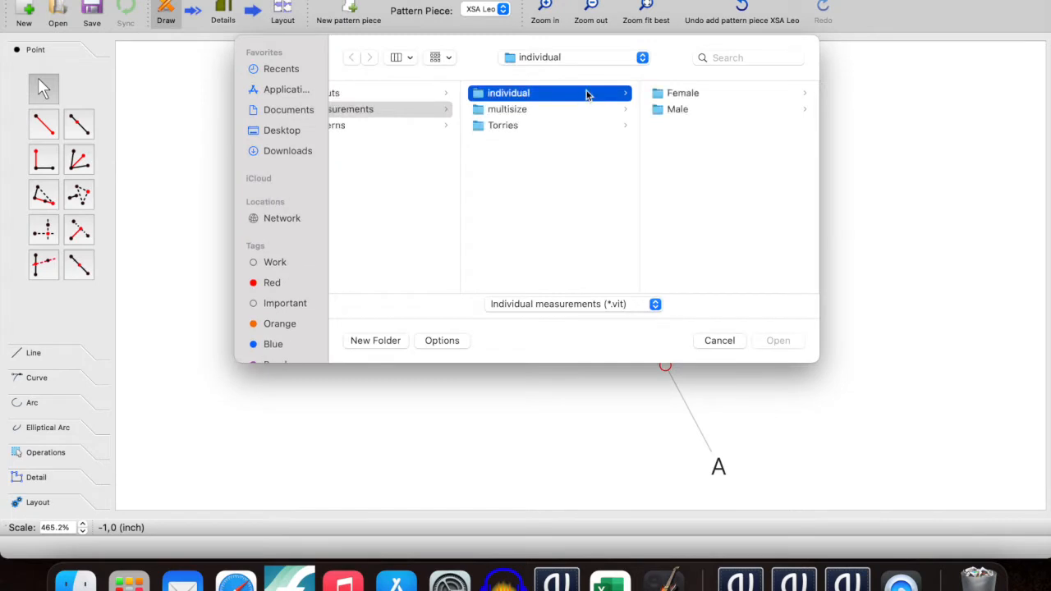
{"action": "left_click", "coordinate": [700, 94]}
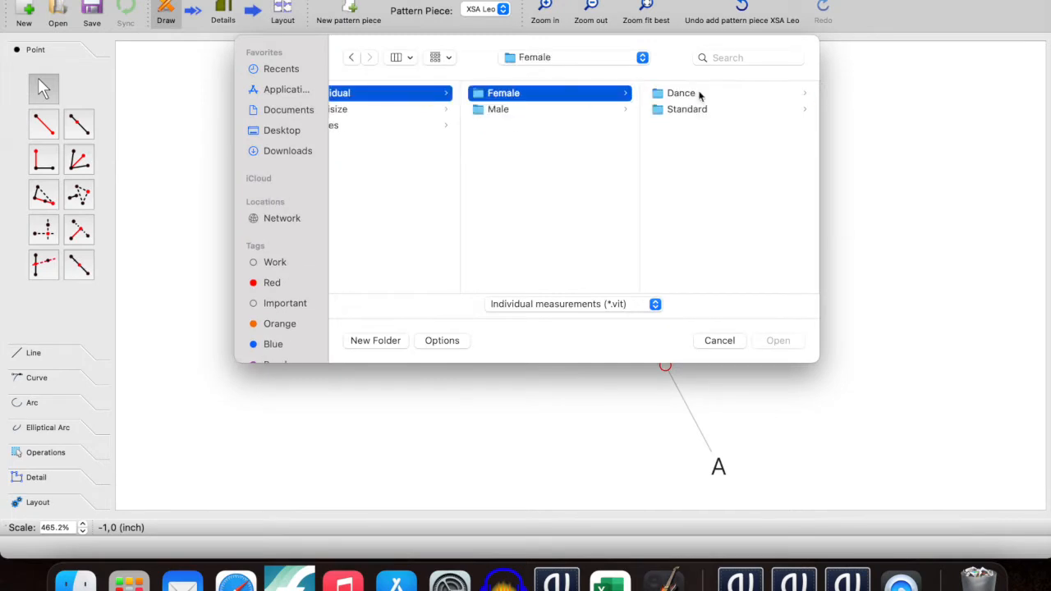
{"action": "left_click", "coordinate": [695, 95]}
{"action": "left_click", "coordinate": [696, 108]}
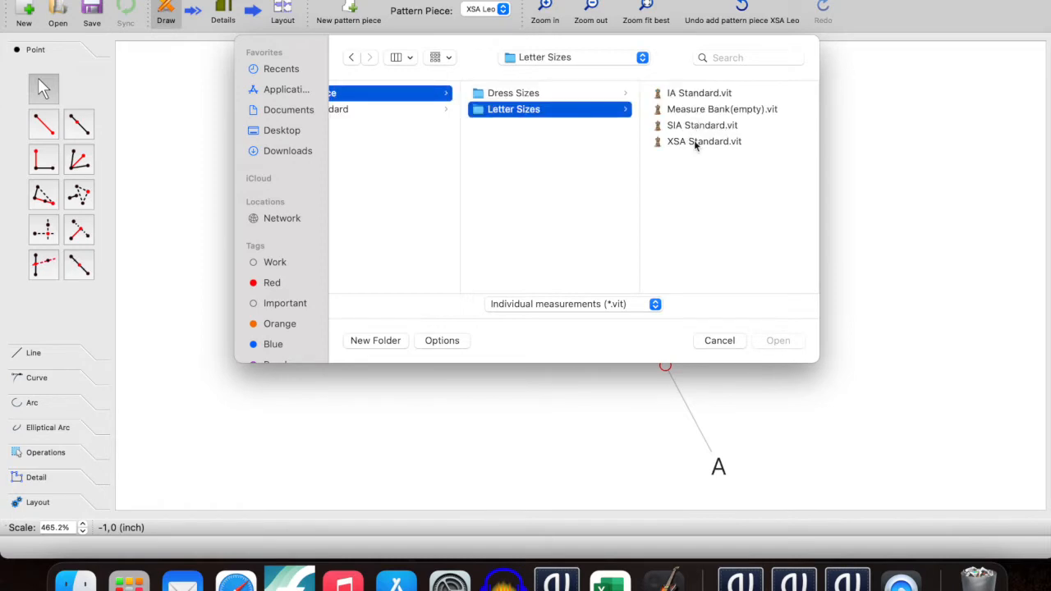
{"action": "left_click", "coordinate": [692, 145]}
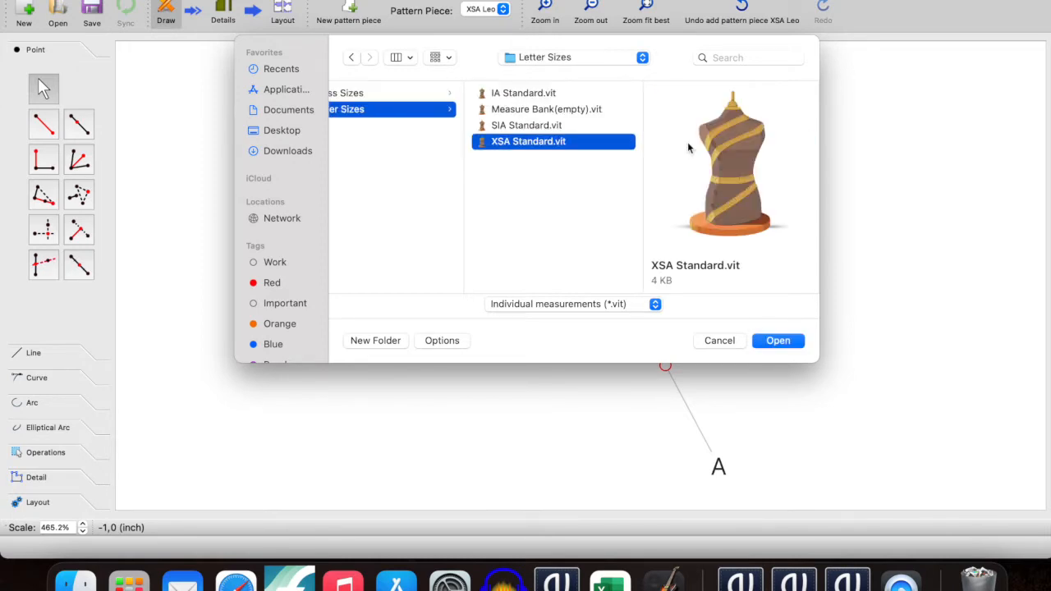
{"action": "left_click", "coordinate": [779, 341]}
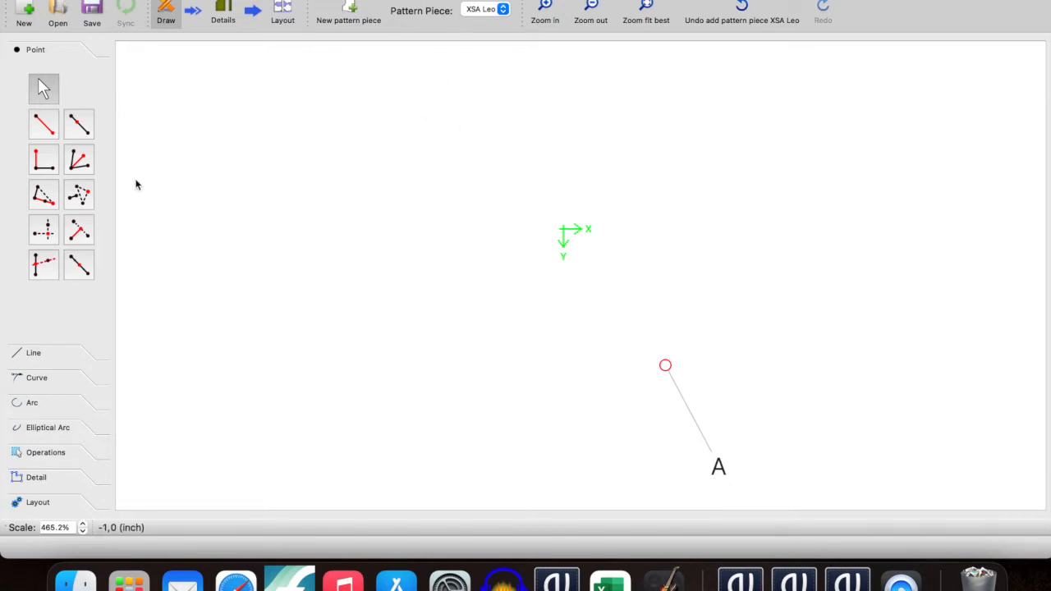
- Place a point at distance and angle from point A, straight down at 270° and about 0.21 inch away
{"action": "left_click", "coordinate": [45, 123]}
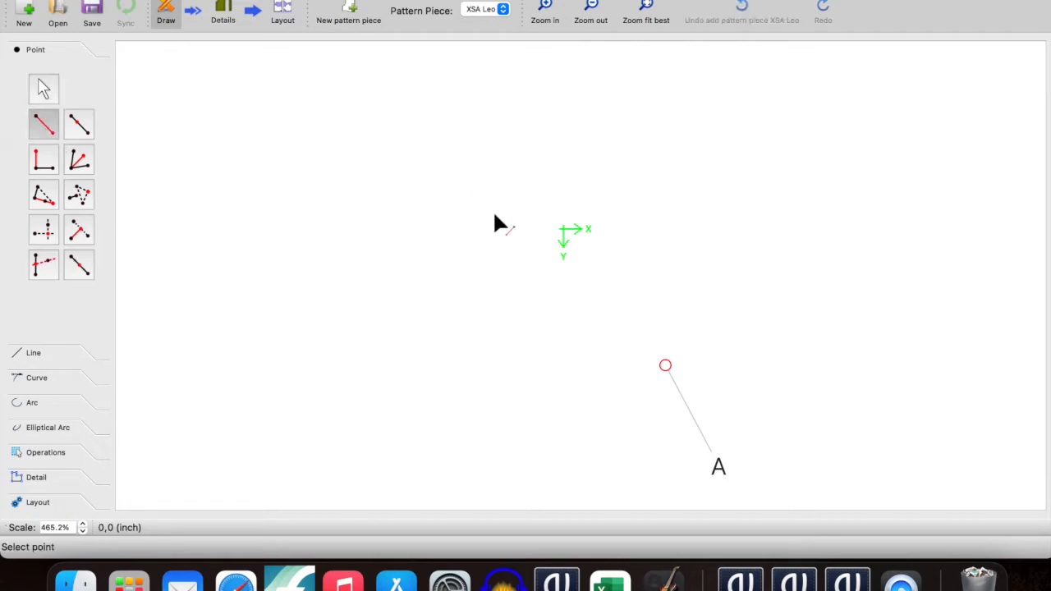
{"action": "scroll", "coordinate": [624, 331], "scroll_direction": "down", "scroll_amount": 1}
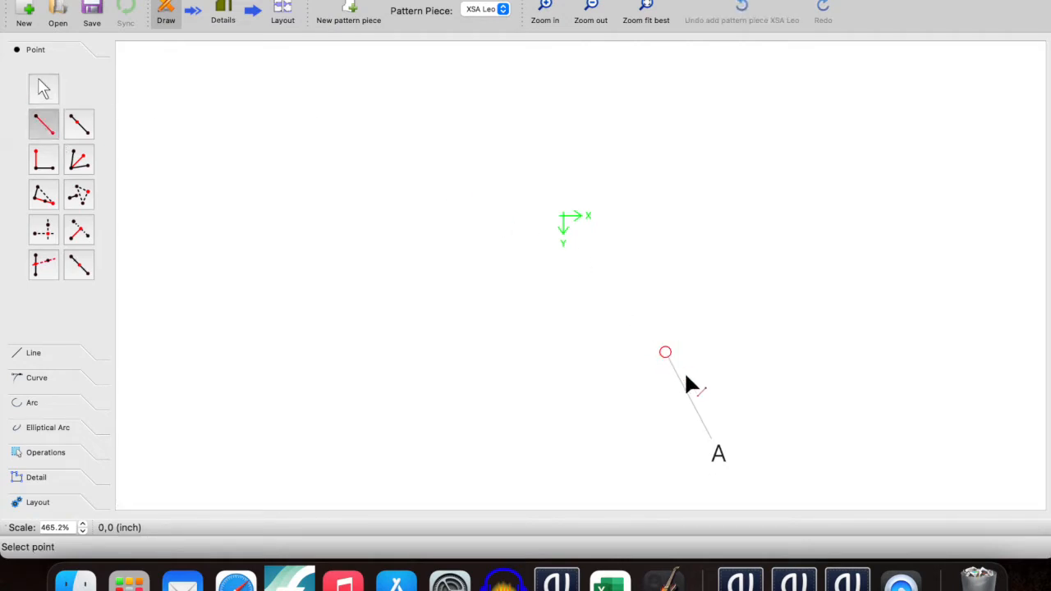
{"action": "left_click", "coordinate": [646, 9]}
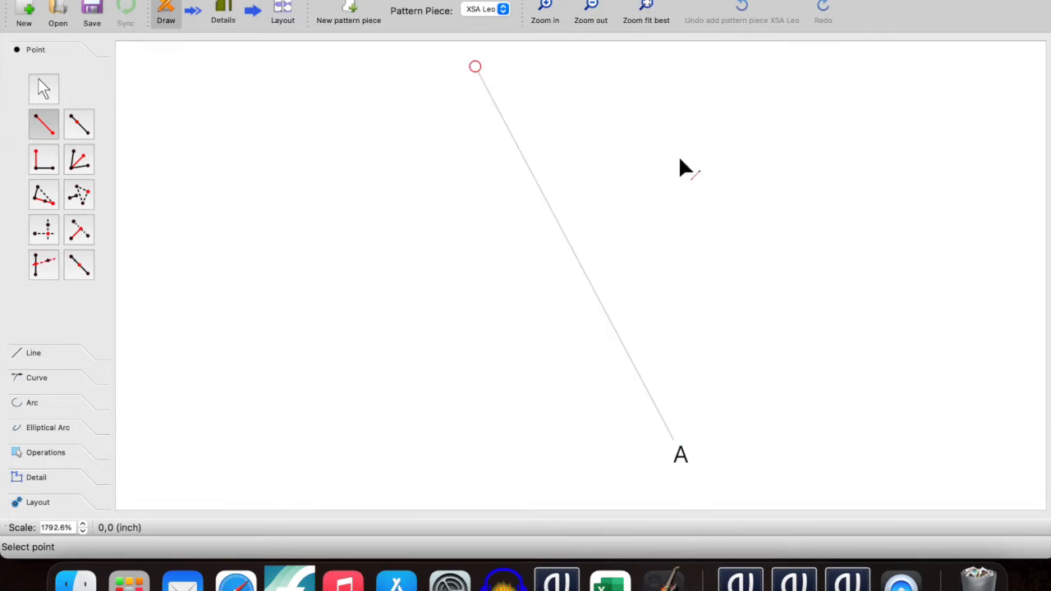
{"action": "left_click", "coordinate": [474, 72]}
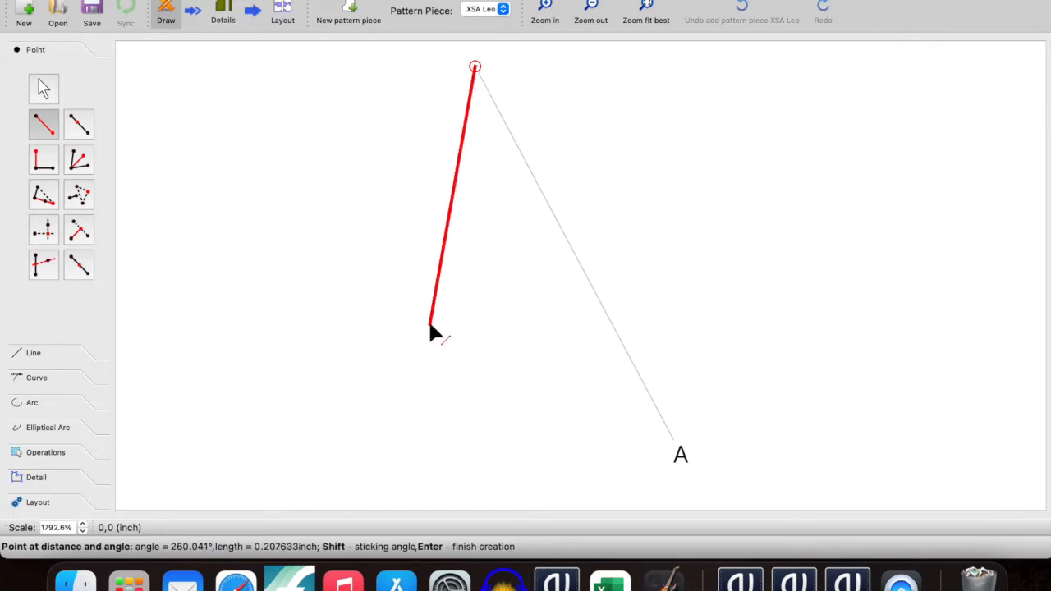
{"action": "key", "text": "shift"}
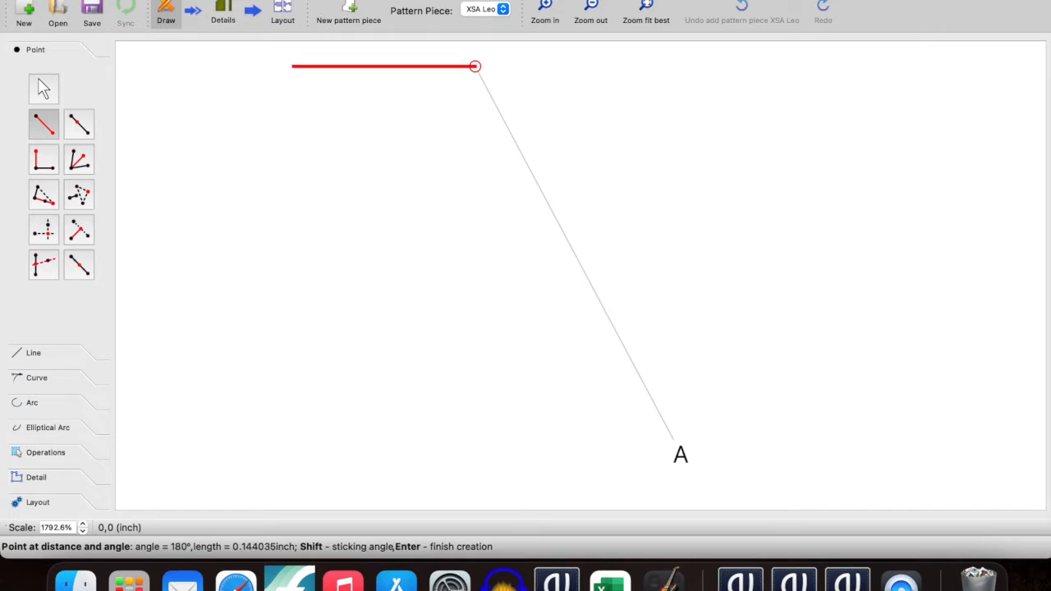
{"action": "scroll", "coordinate": [320, 95], "scroll_direction": "left", "scroll_amount": 5}
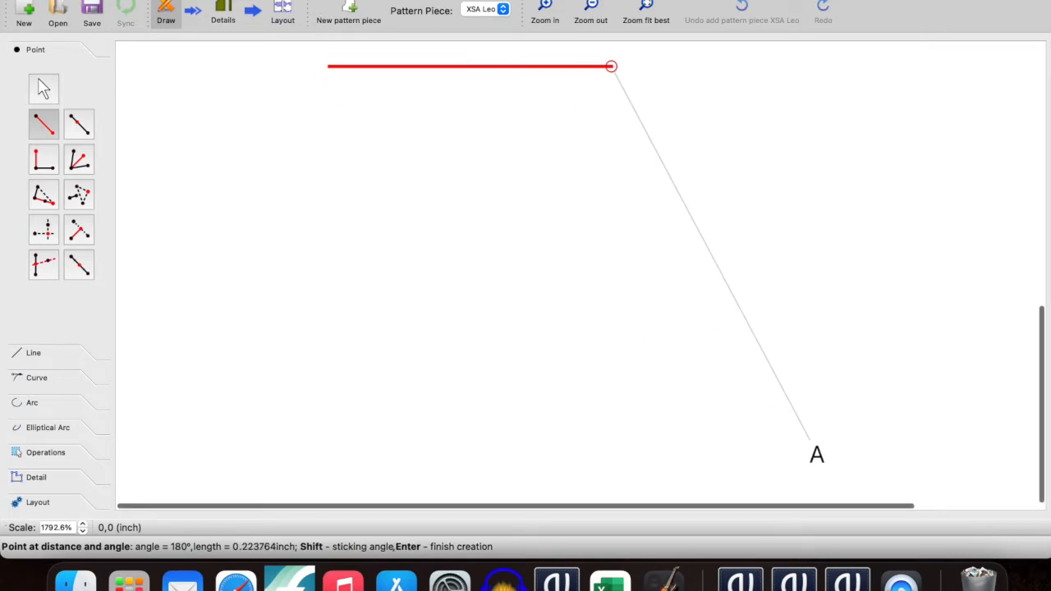
{"action": "scroll", "coordinate": [439, 189], "scroll_direction": "right", "scroll_amount": 1}
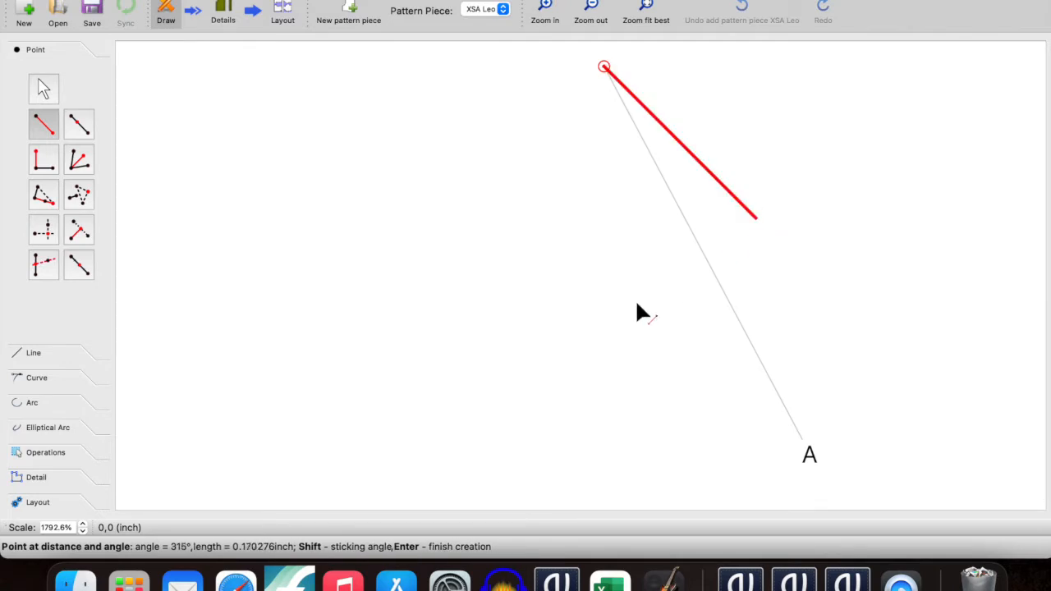
{"action": "left_click", "coordinate": [608, 331]}
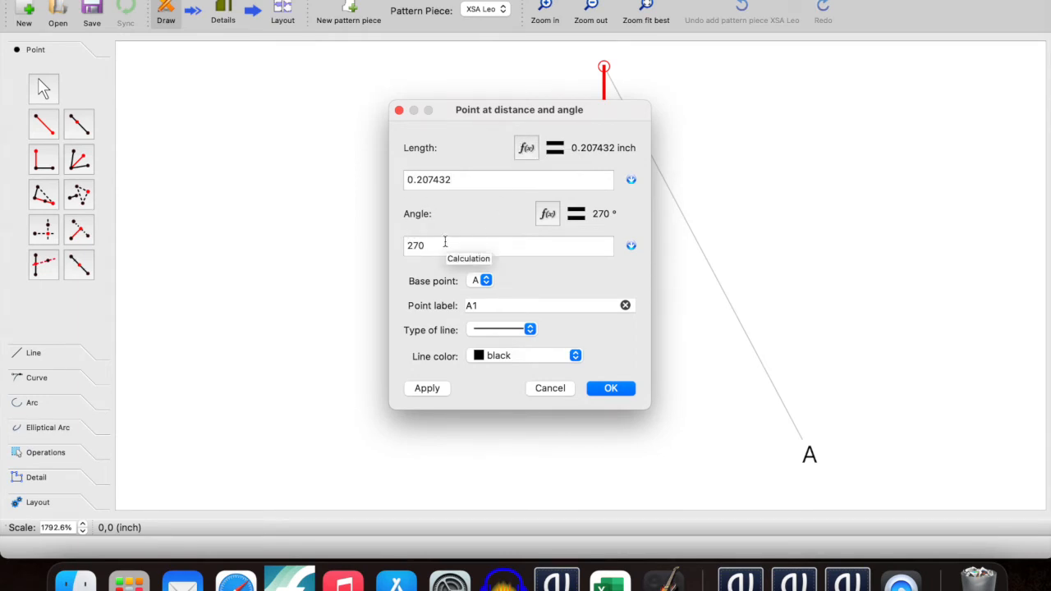
{"action": "left_click", "coordinate": [527, 149]}
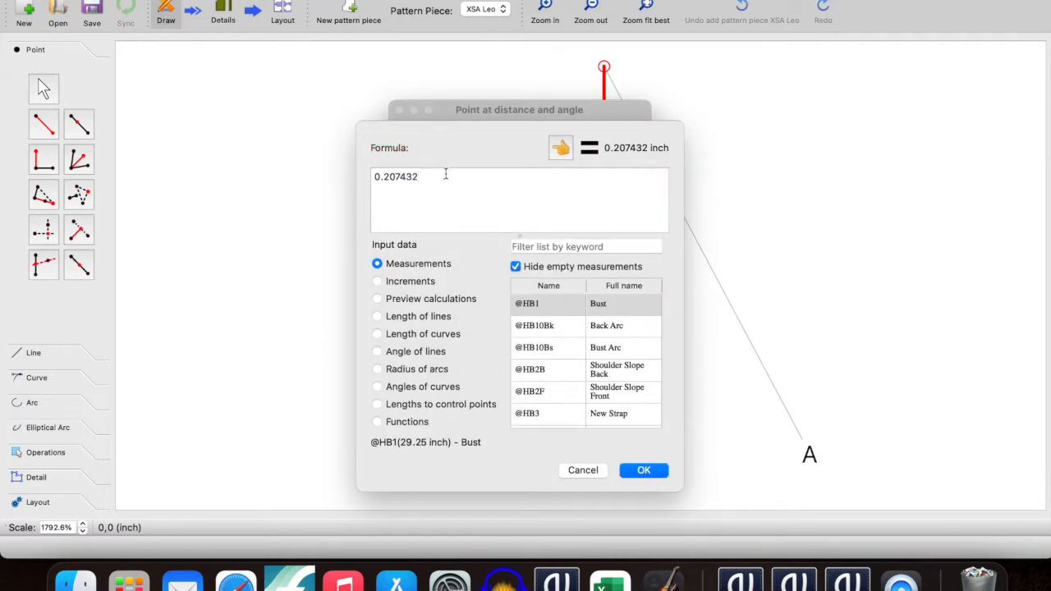
{"action": "left_click_drag", "start_coordinate": [438, 175], "coordinate": [369, 174]}
{"action": "key", "text": "BackSpace"}
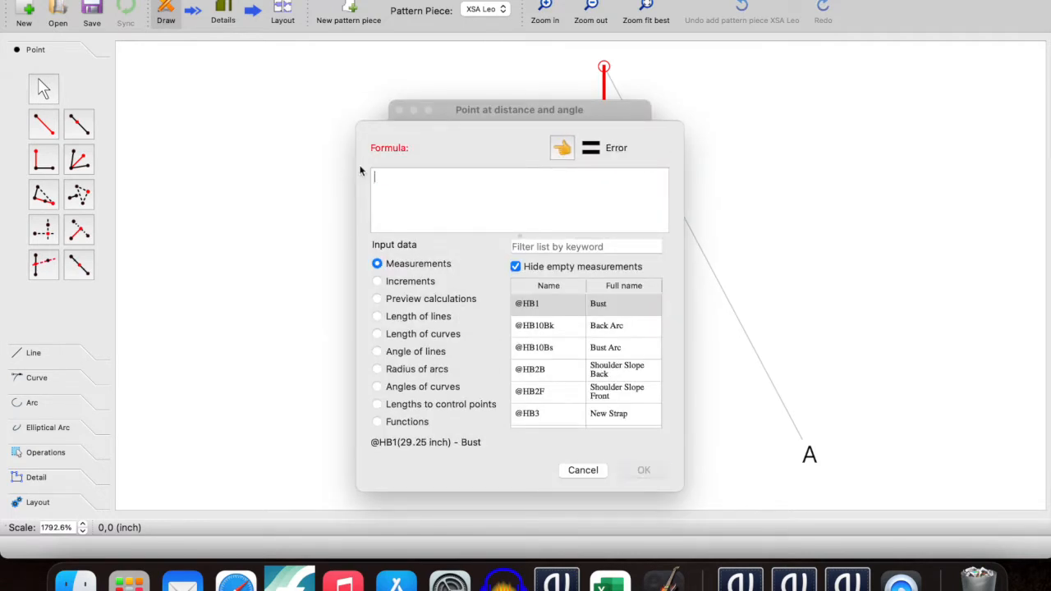
{"action": "left_click", "coordinate": [545, 247]}
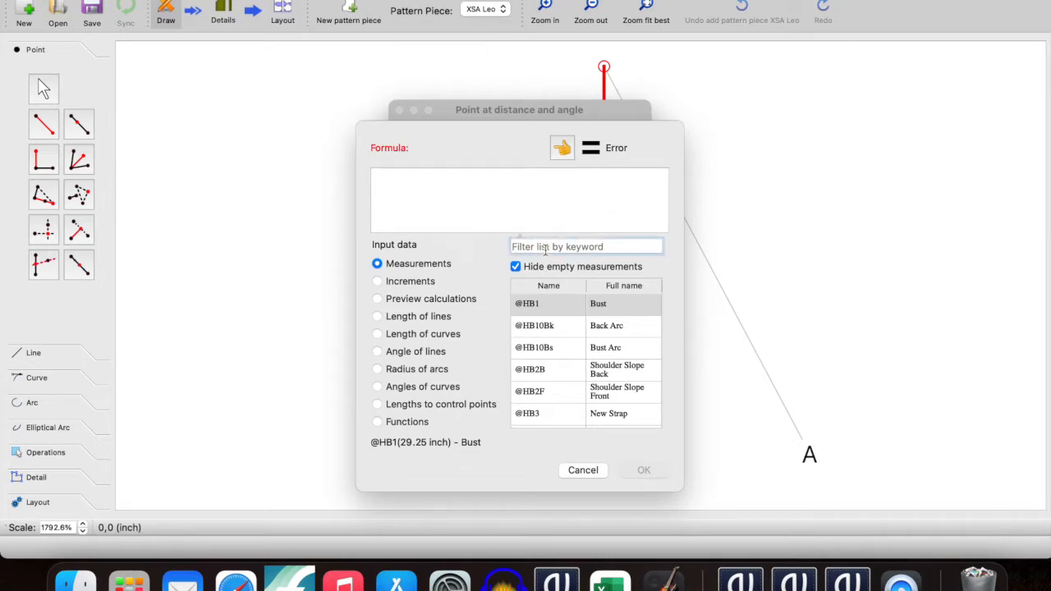
{"action": "type", "text": "ful"}
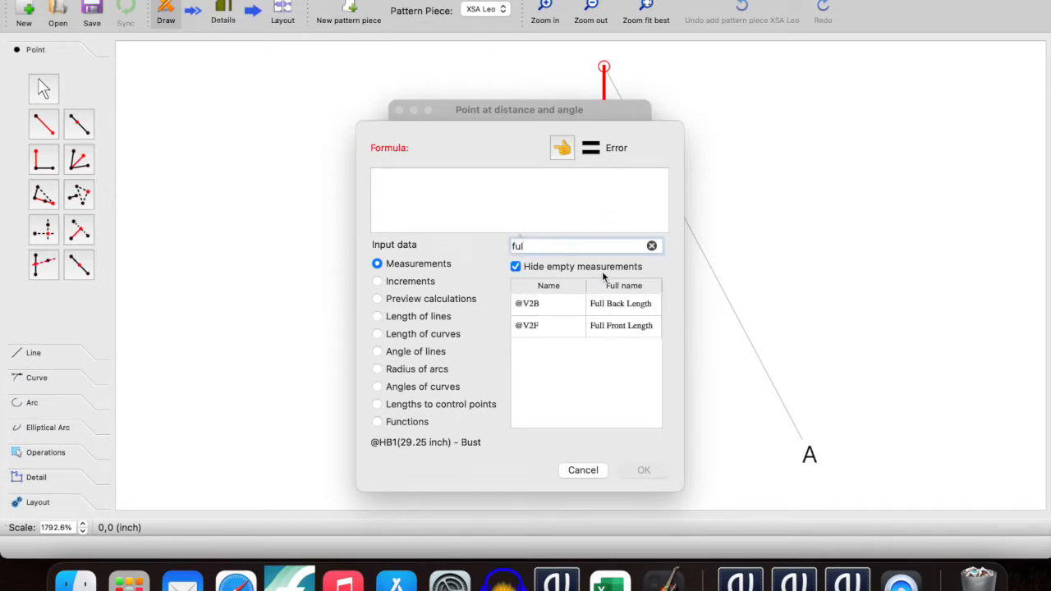
{"action": "double_click", "coordinate": [606, 334]}
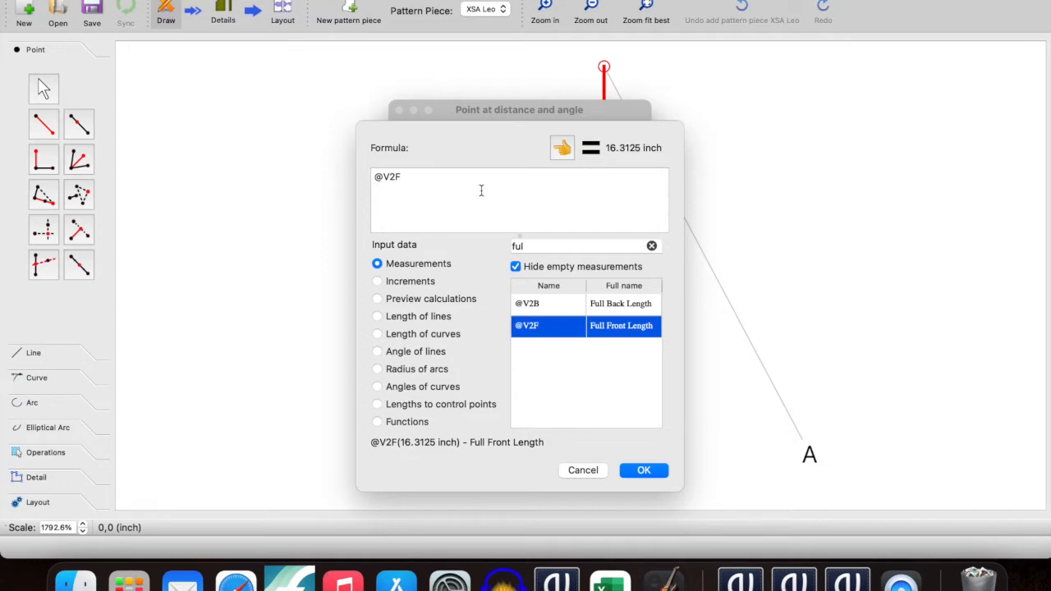
- Switch to Microsoft Excel, open the recent workbook CCCD Books(AutoRecovered) and expand its window to full screen
{"action": "right_click", "coordinate": [610, 582]}
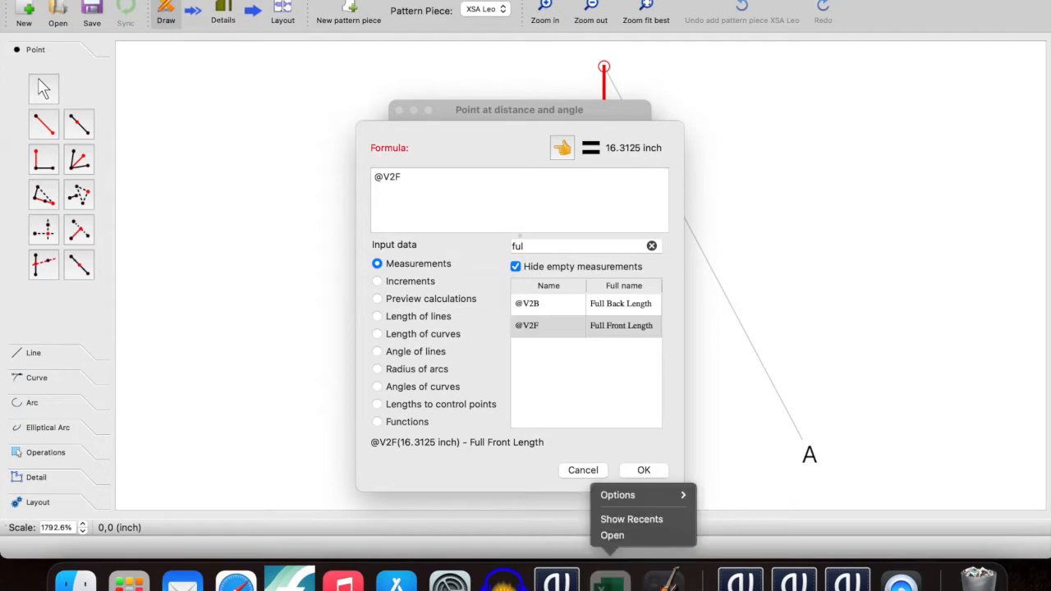
{"action": "left_click", "coordinate": [632, 519]}
{"action": "left_click", "coordinate": [609, 581]}
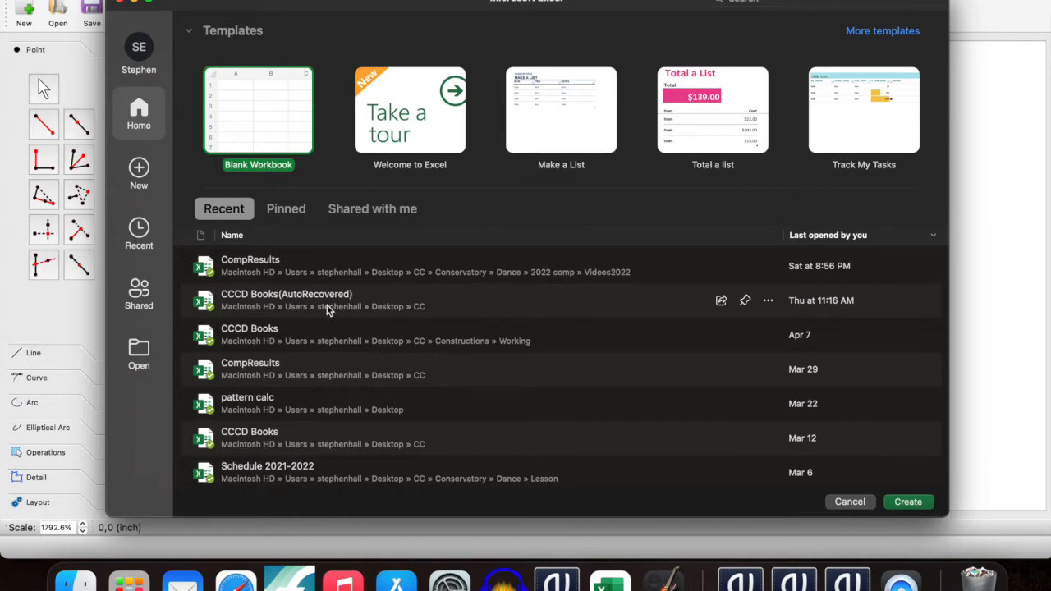
{"action": "double_click", "coordinate": [328, 306]}
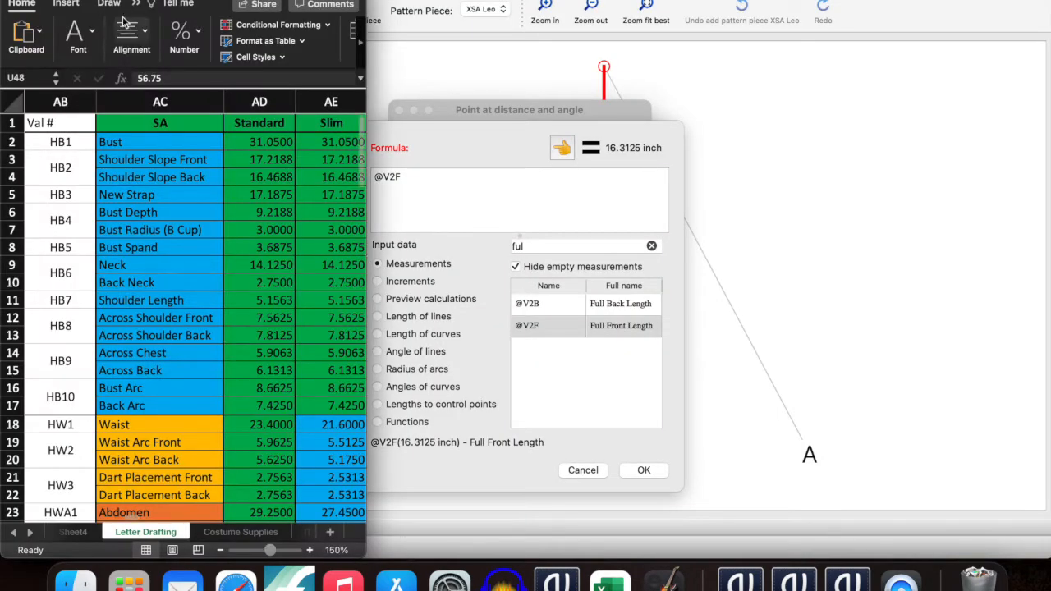
{"action": "left_click", "coordinate": [43, 0]}
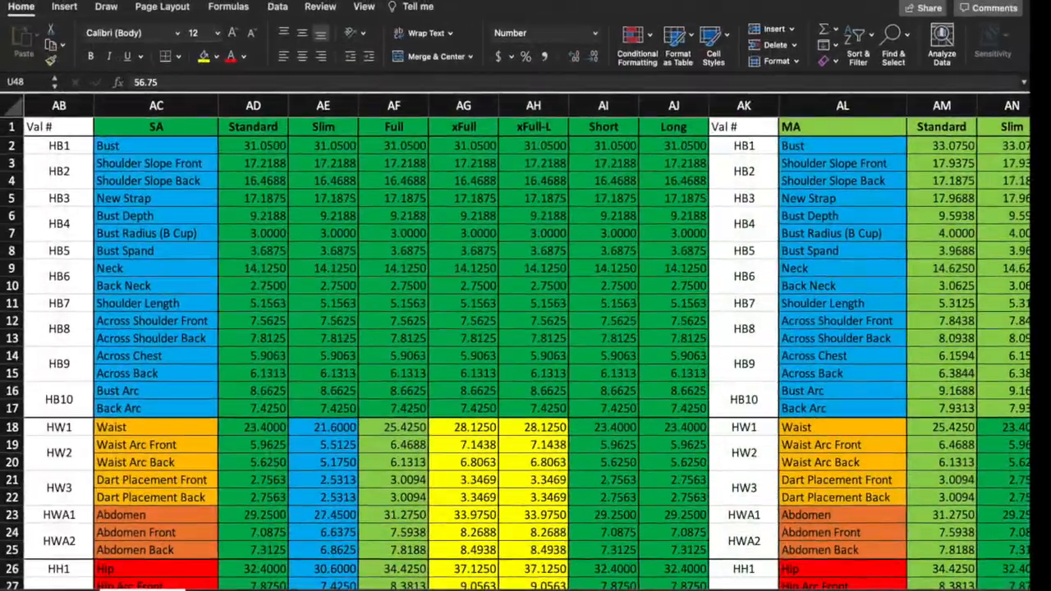
- Examine the letter-size measurement chart, comparing the XSA Standard values with the IA, SIA and SA size blocks
{"action": "scroll", "coordinate": [436, 238], "scroll_direction": "left", "scroll_amount": 10}
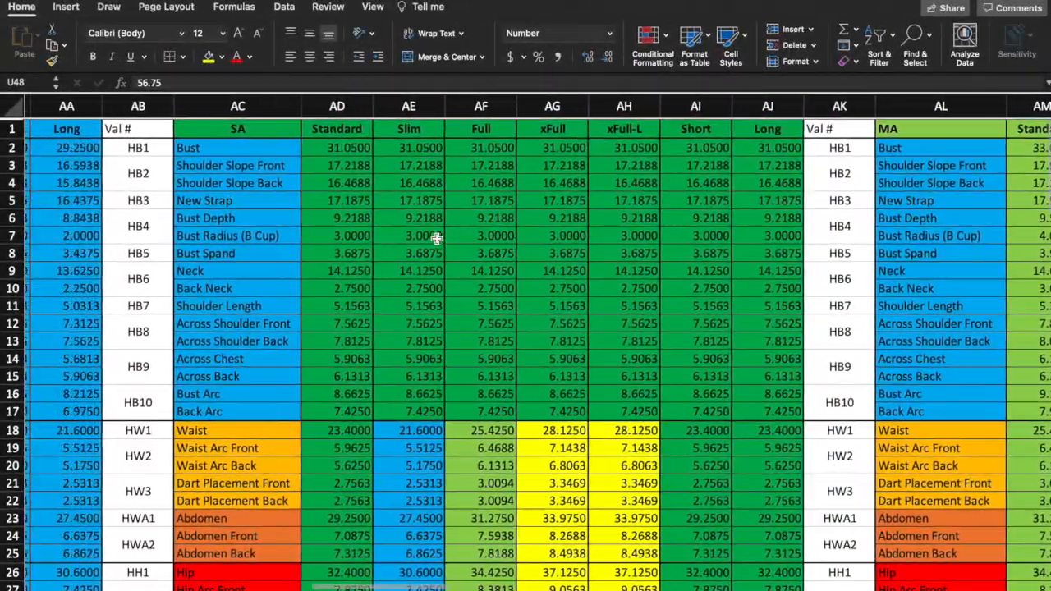
{"action": "scroll", "coordinate": [436, 237], "scroll_direction": "left", "scroll_amount": 15}
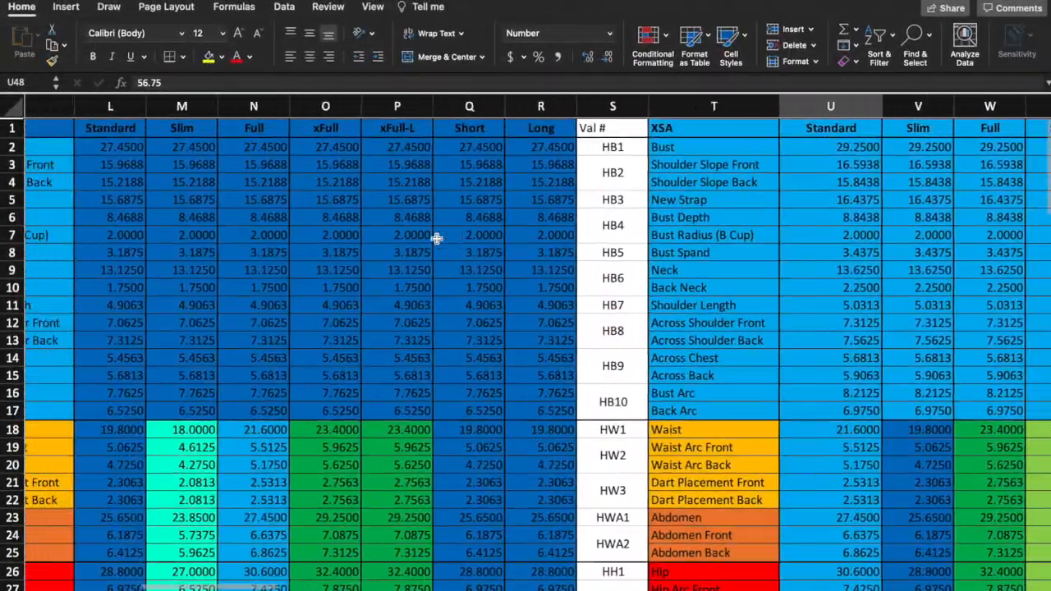
{"action": "scroll", "coordinate": [438, 238], "scroll_direction": "right", "scroll_amount": 8}
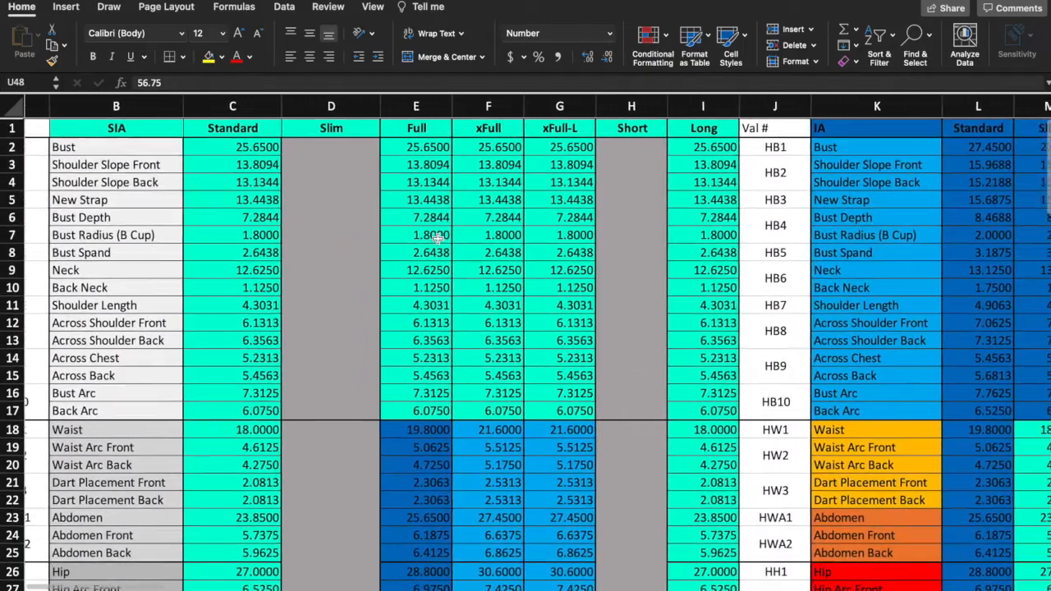
{"action": "scroll", "coordinate": [437, 238], "scroll_direction": "right", "scroll_amount": 8}
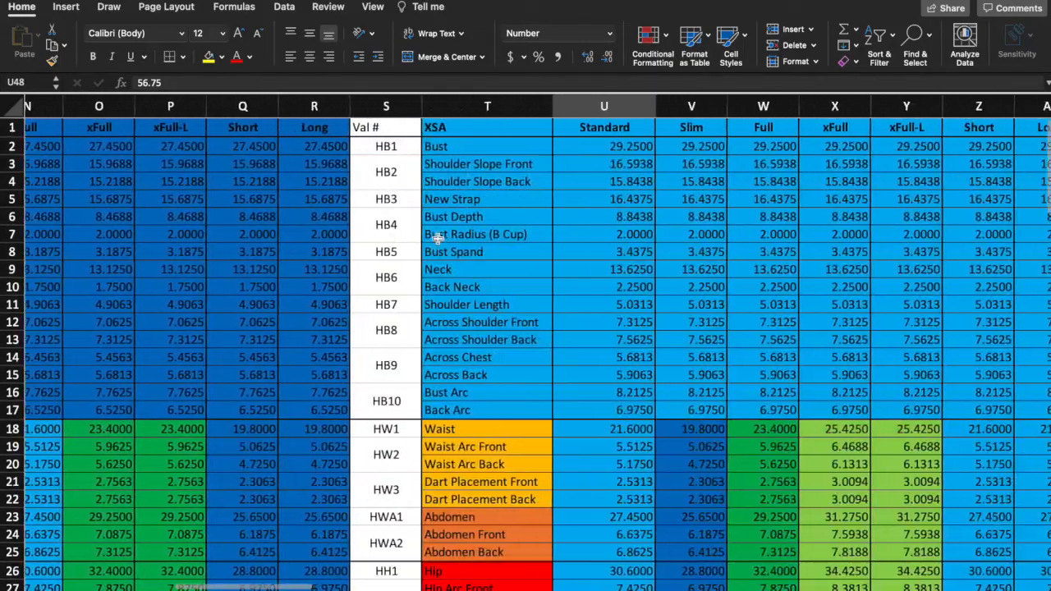
{"action": "scroll", "coordinate": [358, 148], "scroll_direction": "left", "scroll_amount": 1}
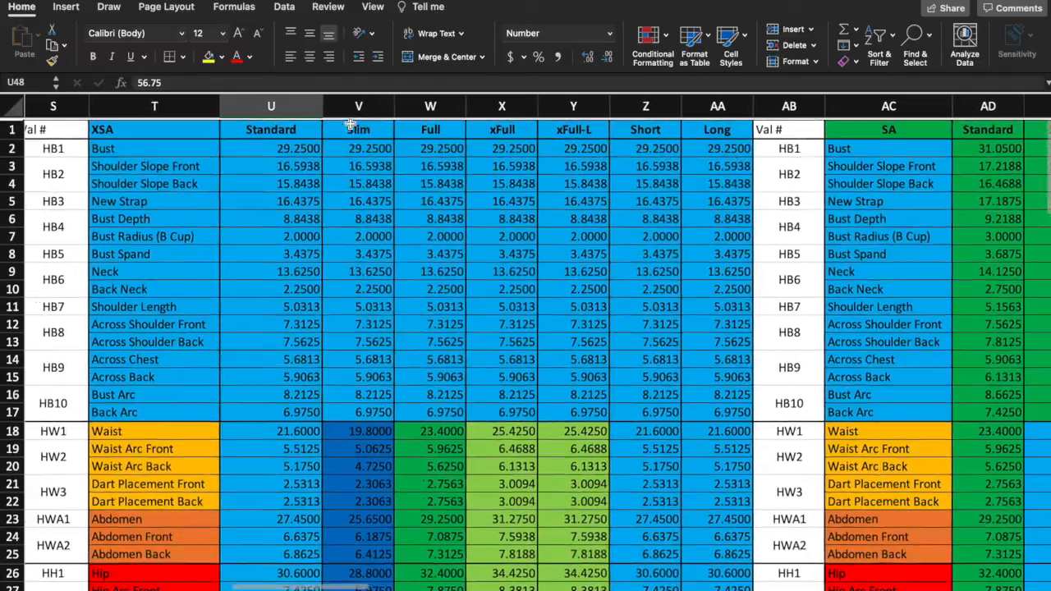
{"action": "scroll", "coordinate": [339, 223], "scroll_direction": "down", "scroll_amount": 3}
{"action": "scroll", "coordinate": [339, 224], "scroll_direction": "up", "scroll_amount": 3}
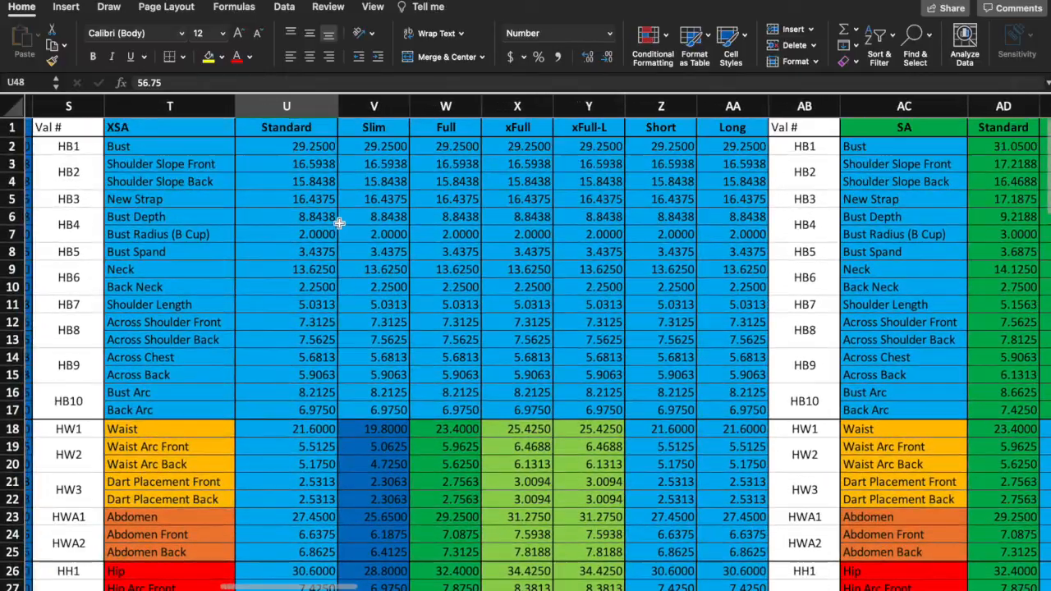
{"action": "scroll", "coordinate": [339, 223], "scroll_direction": "down", "scroll_amount": 5}
{"action": "scroll", "coordinate": [339, 223], "scroll_direction": "down", "scroll_amount": 4, "text": "ctrl"}
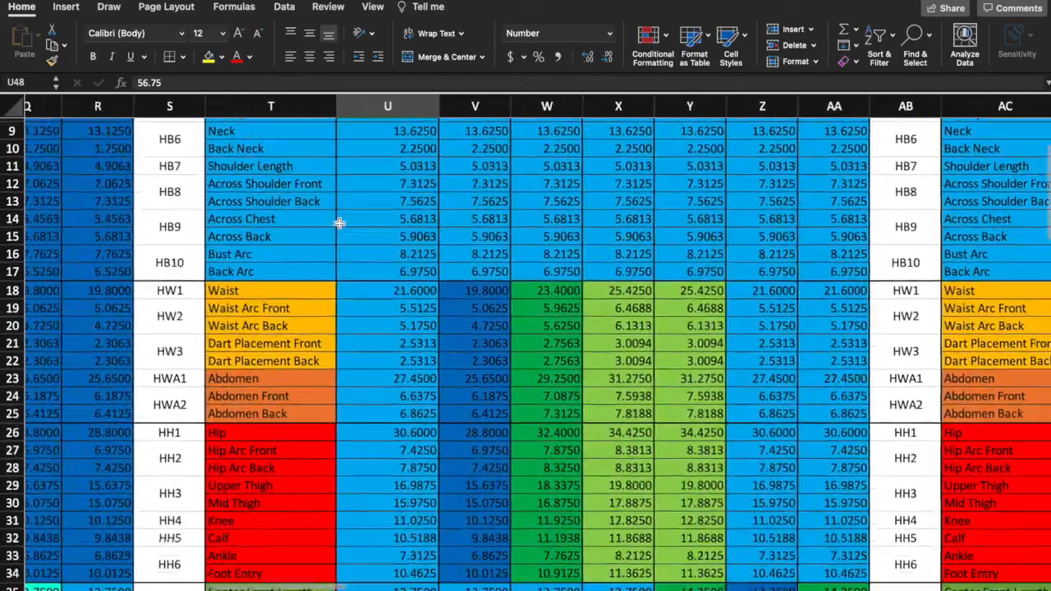
{"action": "scroll", "coordinate": [339, 224], "scroll_direction": "down", "scroll_amount": 2, "text": "ctrl"}
{"action": "scroll", "coordinate": [308, 263], "scroll_direction": "down", "scroll_amount": 3, "text": "ctrl"}
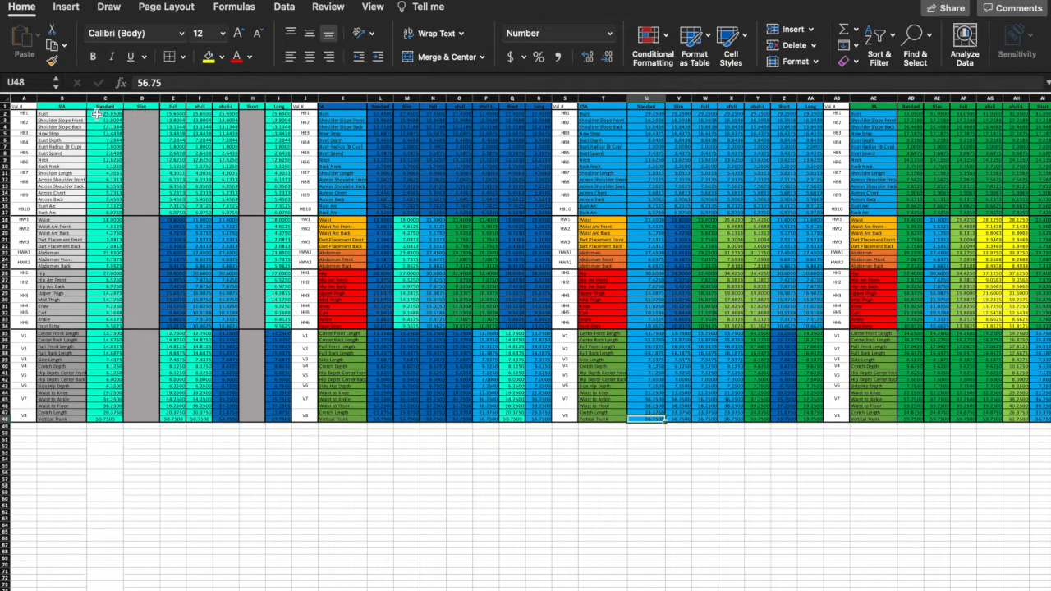
- Look across the whole zoomed-out chart, from the SIA block through the XSA, SA, MA and LA size blocks
{"action": "scroll", "coordinate": [444, 189], "scroll_direction": "right", "scroll_amount": 5}
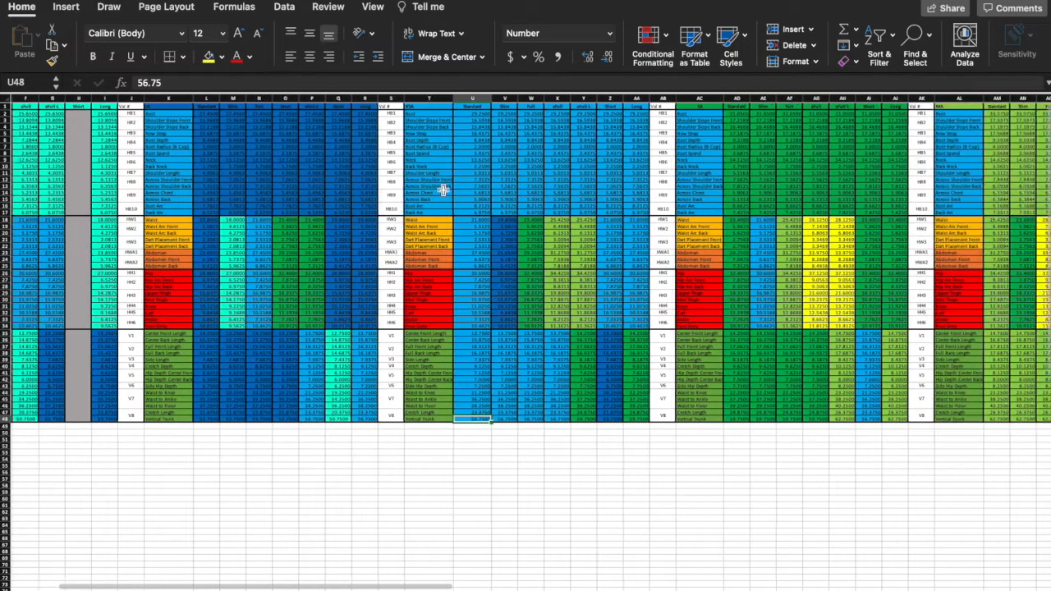
{"action": "scroll", "coordinate": [444, 189], "scroll_direction": "right", "scroll_amount": 1}
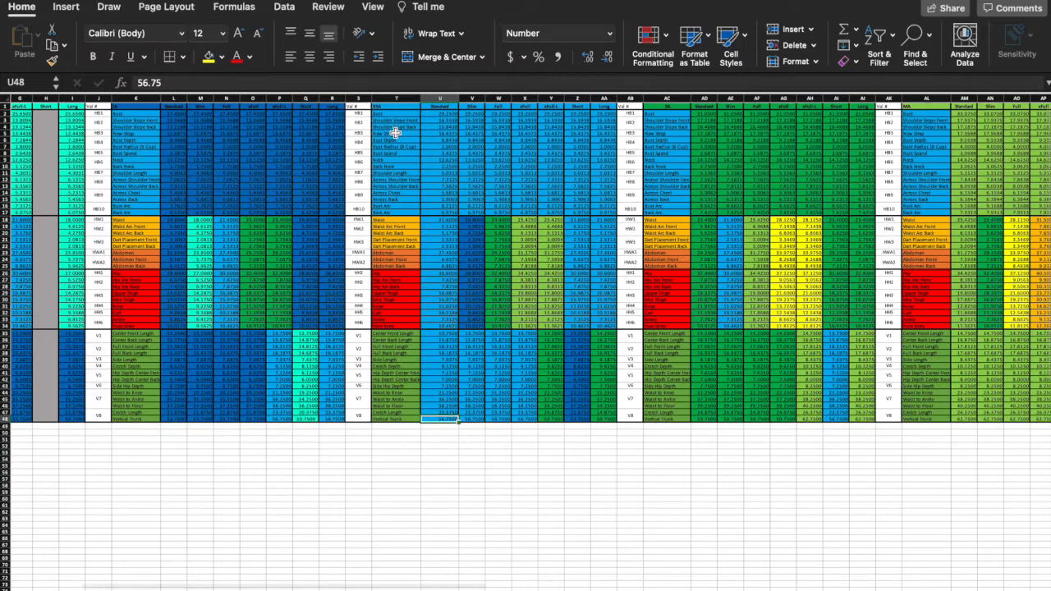
{"action": "scroll", "coordinate": [466, 196], "scroll_direction": "right", "scroll_amount": 1}
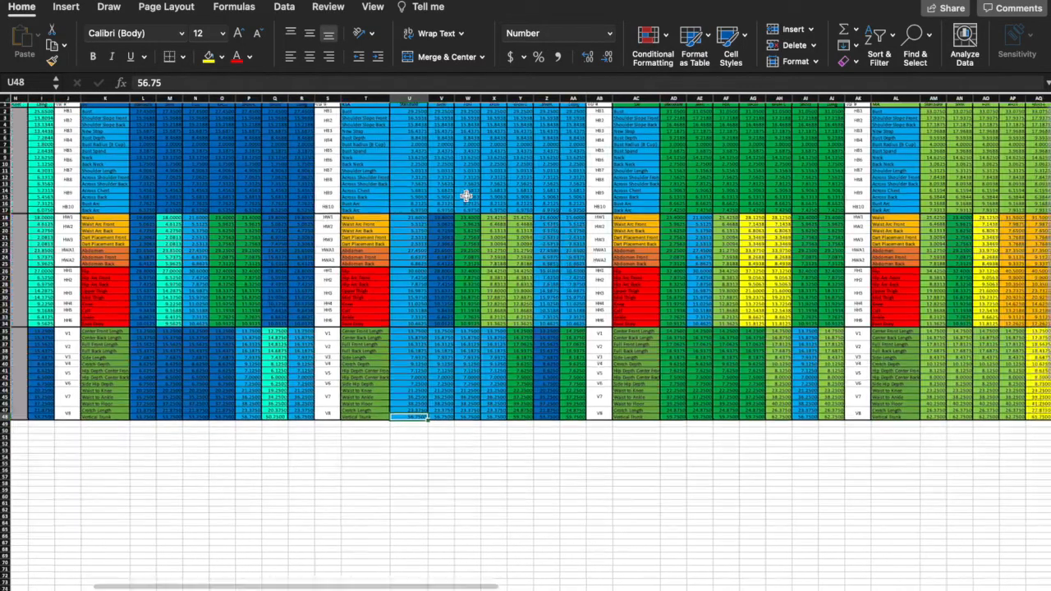
{"action": "scroll", "coordinate": [572, 165], "scroll_direction": "right", "scroll_amount": 2}
{"action": "scroll", "coordinate": [572, 131], "scroll_direction": "right", "scroll_amount": 3}
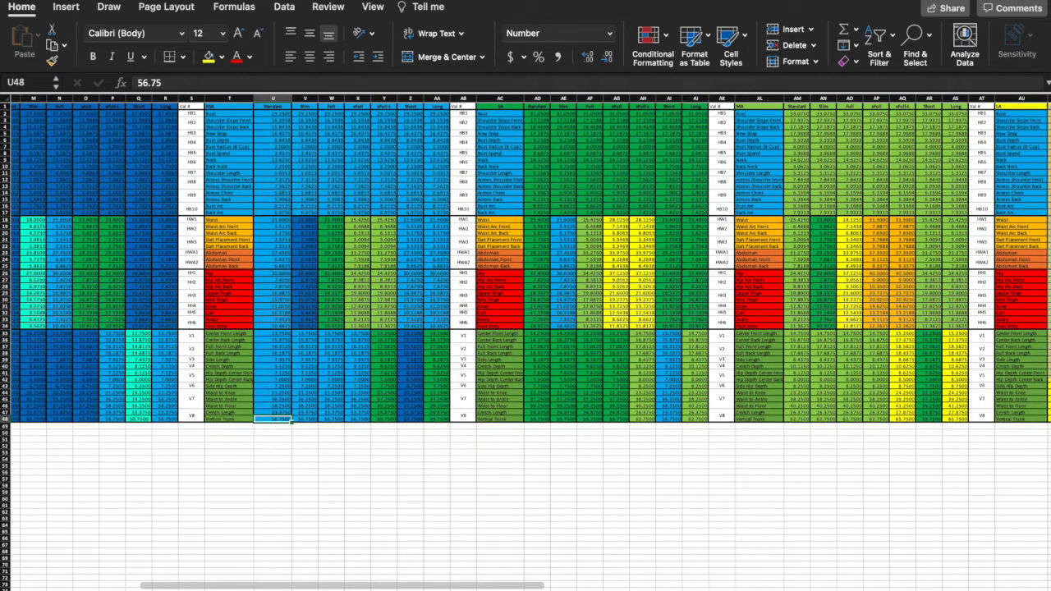
- Open Sheet4 and examine its chart of numeric sizes interleaved with the letter-size columns
{"action": "left_click", "coordinate": [49, 589]}
{"action": "scroll", "coordinate": [228, 248], "scroll_direction": "left", "scroll_amount": 2}
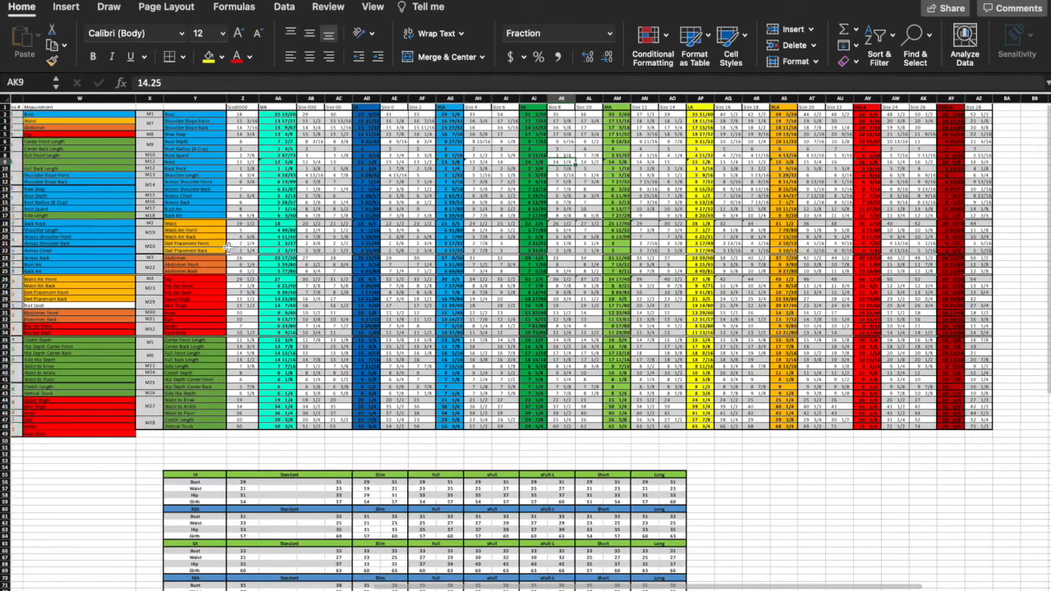
{"action": "scroll", "coordinate": [229, 248], "scroll_direction": "right", "scroll_amount": 1}
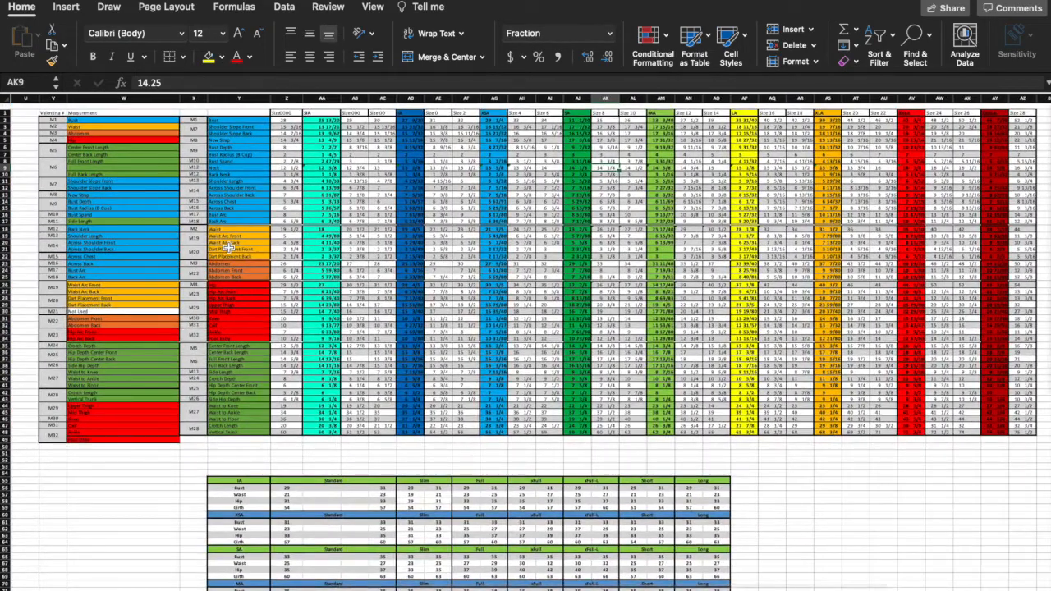
{"action": "scroll", "coordinate": [228, 248], "scroll_direction": "right", "scroll_amount": 2}
{"action": "scroll", "coordinate": [229, 248], "scroll_direction": "down", "scroll_amount": 1}
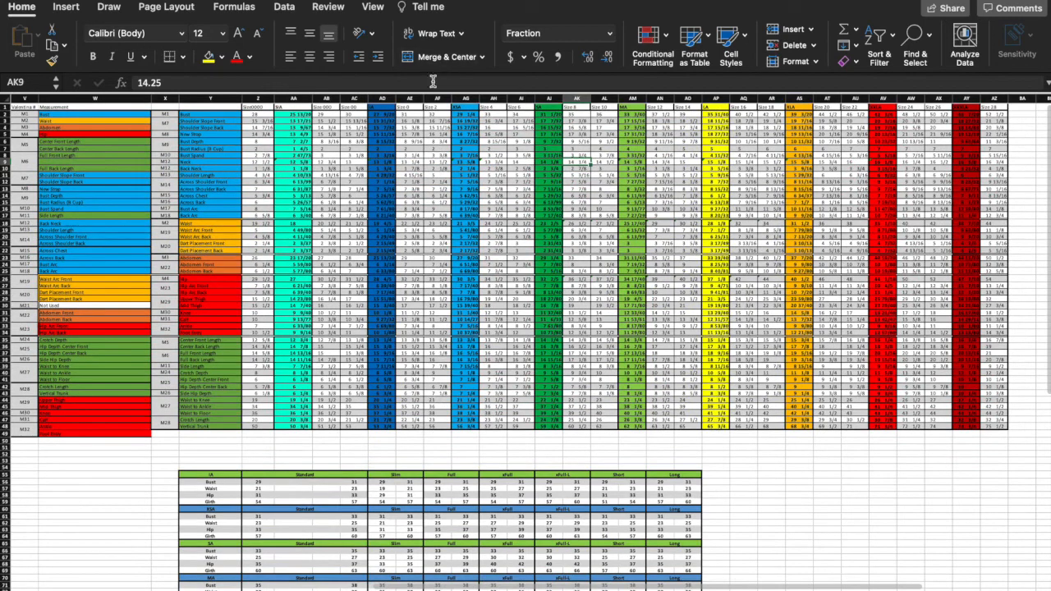
{"action": "scroll", "coordinate": [397, 127], "scroll_direction": "right", "scroll_amount": 3}
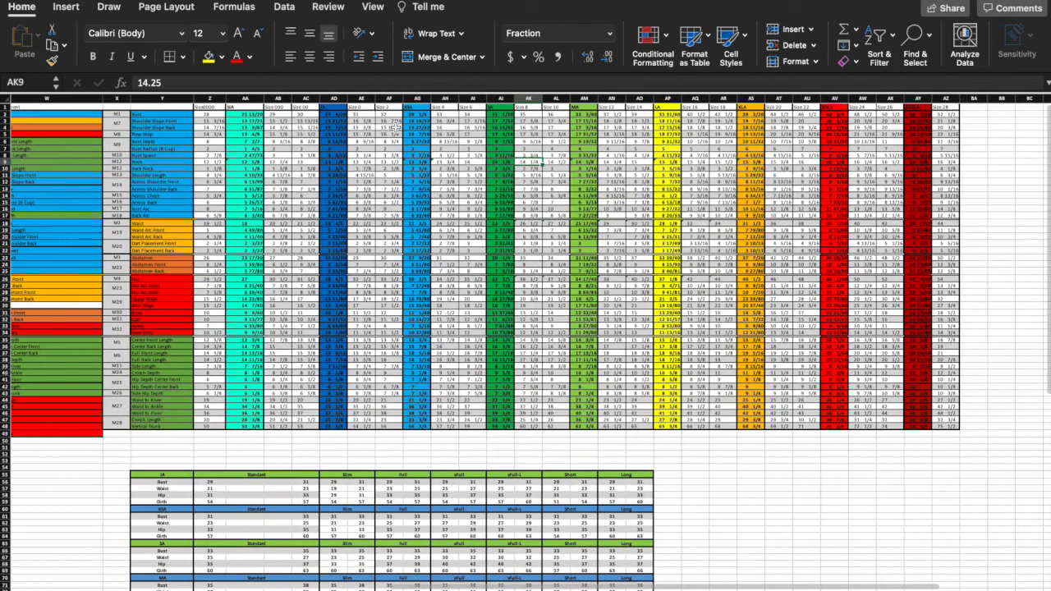
{"action": "scroll", "coordinate": [450, 118], "scroll_direction": "right", "scroll_amount": 4}
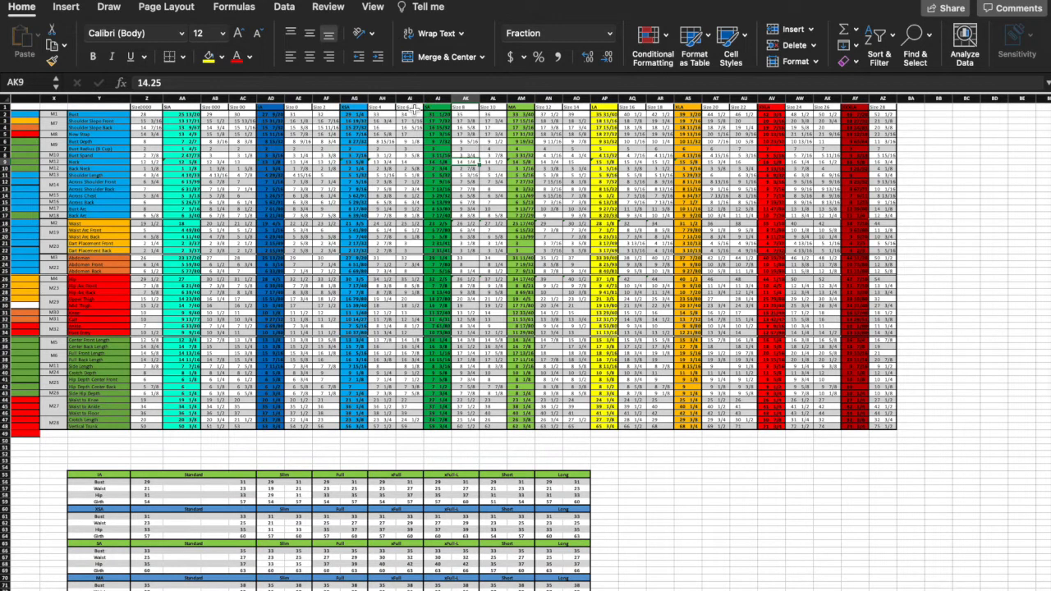
- Inspect the Size 6 and Size 8 headings and Bust values, and the SA Bust formula in AJ2
{"action": "left_click", "coordinate": [410, 107]}
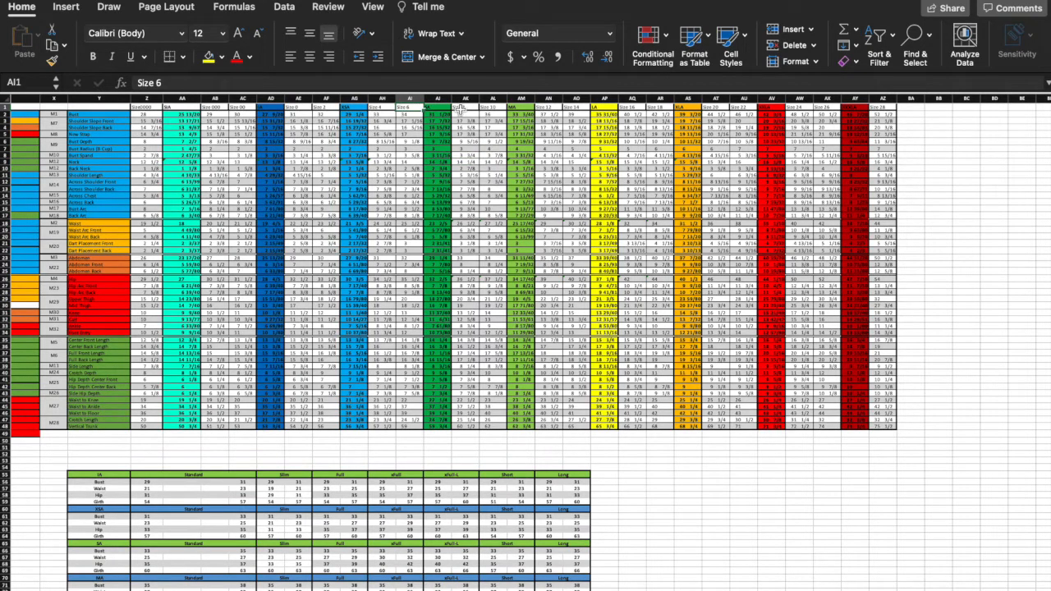
{"action": "left_click", "coordinate": [464, 108]}
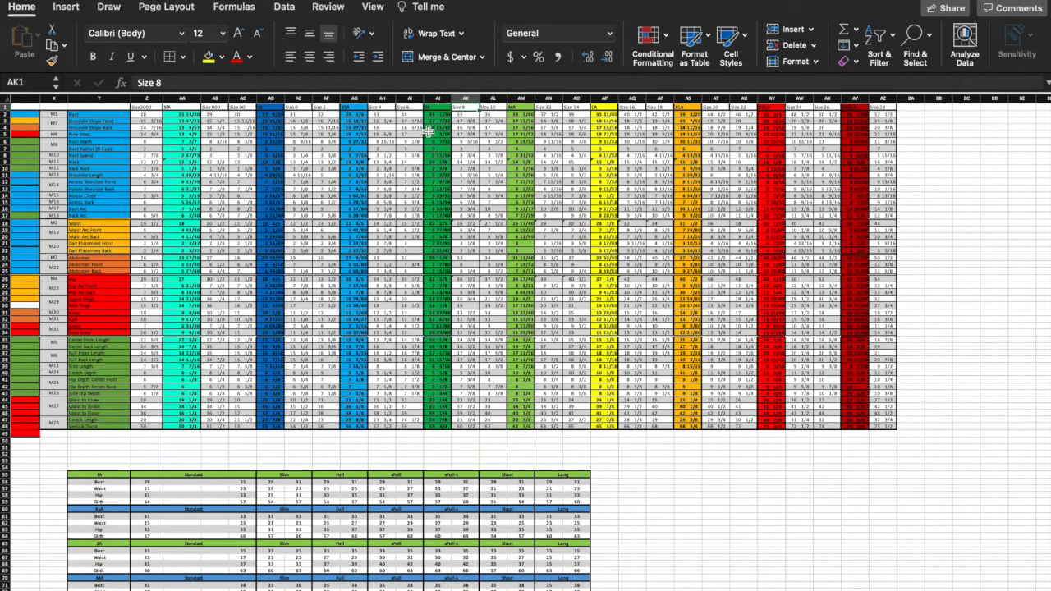
{"action": "scroll", "coordinate": [464, 107], "scroll_direction": "up", "scroll_amount": 5, "text": "ctrl"}
{"action": "scroll", "coordinate": [408, 120], "scroll_direction": "up", "scroll_amount": 1, "text": "ctrl"}
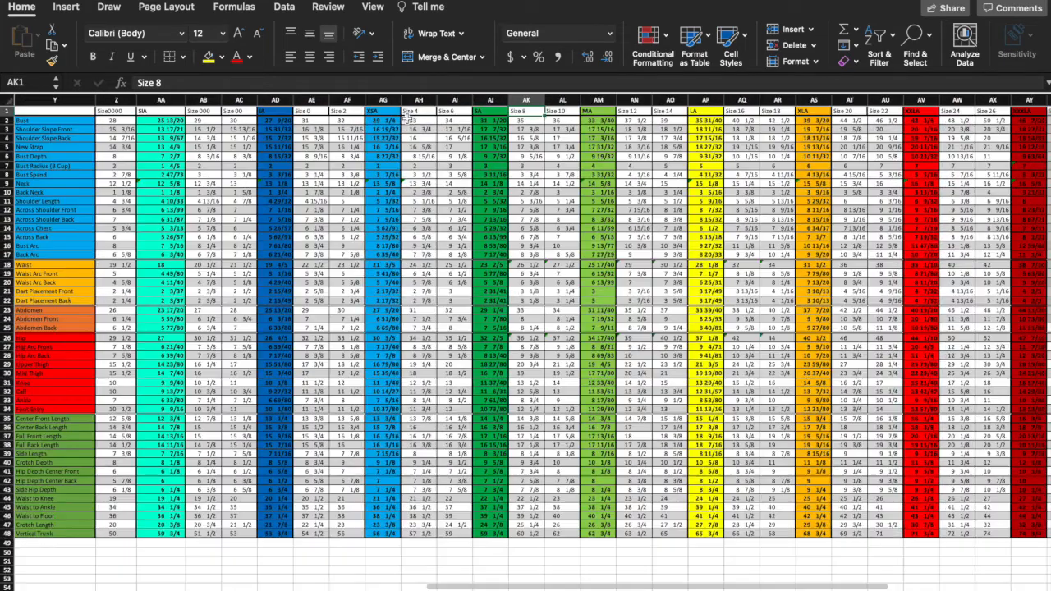
{"action": "left_click", "coordinate": [456, 120]}
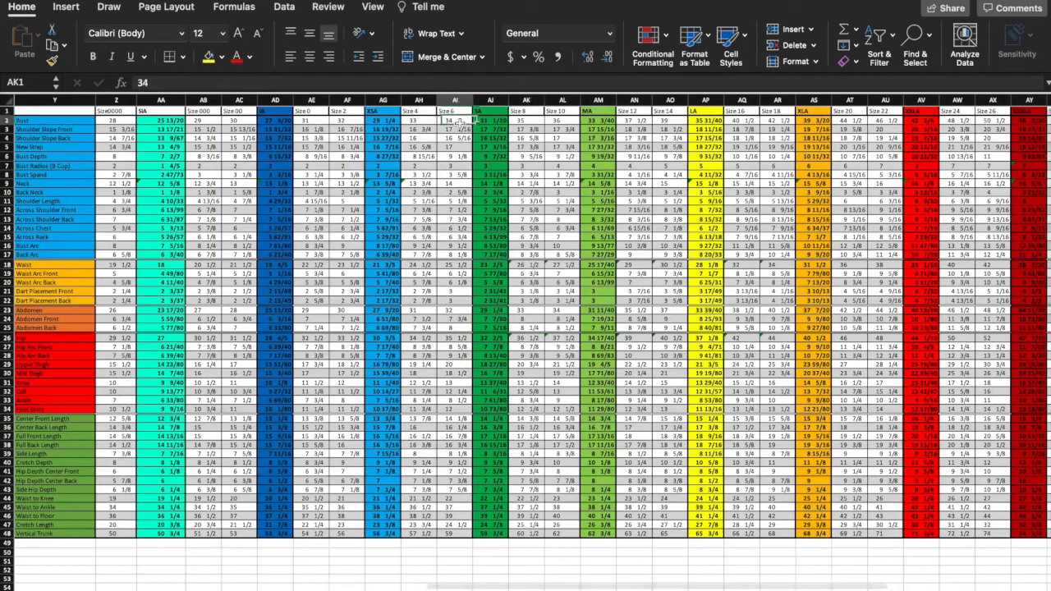
{"action": "left_click", "coordinate": [534, 122]}
{"action": "left_click", "coordinate": [492, 122]}
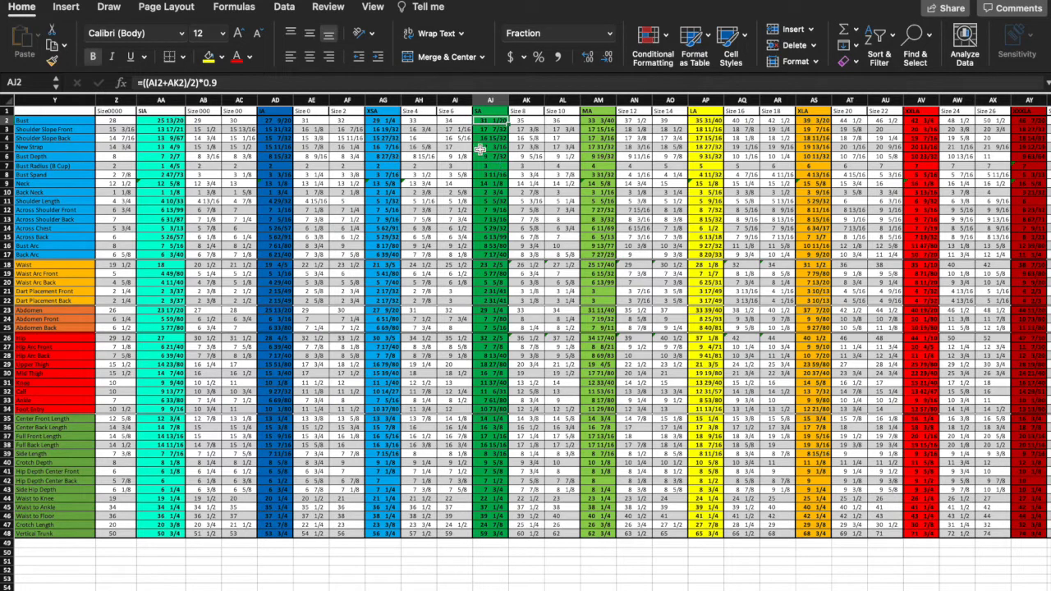
- Remove the *0.9 factor from the SA Bust formula in AJ2, leaving =((AI2+AK2)/2)
{"action": "left_click", "coordinate": [223, 83]}
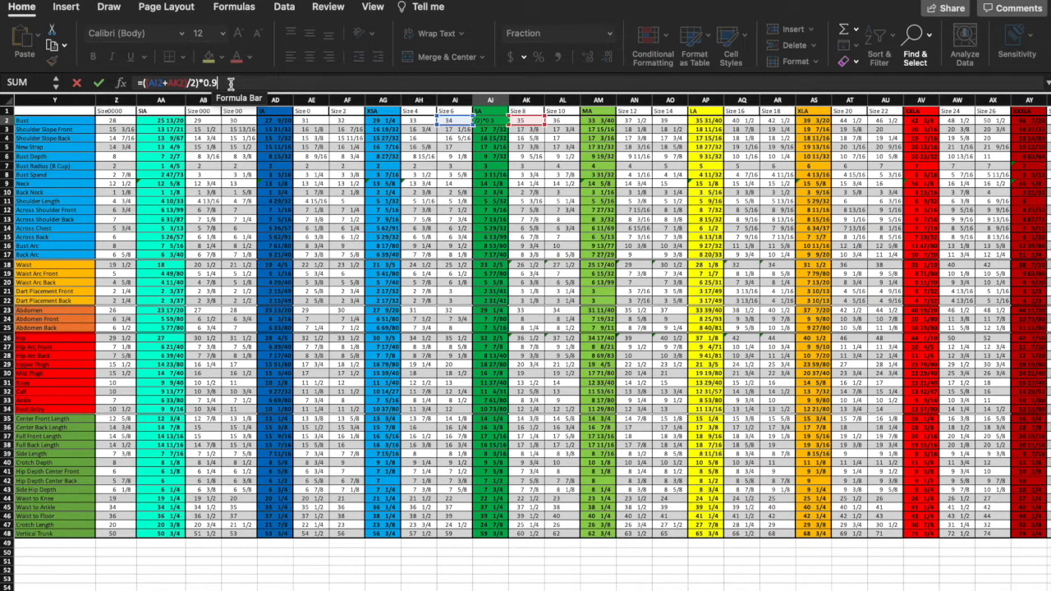
{"action": "key", "text": "BackSpace"}
{"action": "key", "text": "BackSpace"}
{"action": "key", "text": "BackSpace"}
{"action": "key", "text": "BackSpace"}
{"action": "key", "text": "Return"}
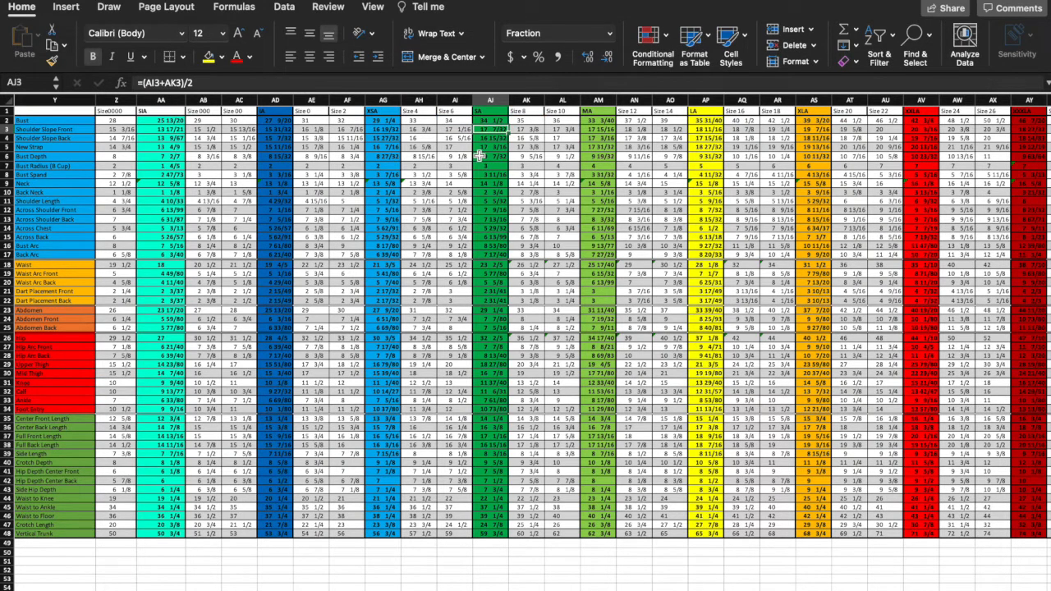
- Multiply the averaged SA Bust formula in AJ2 by .9 again
{"action": "left_click", "coordinate": [491, 120]}
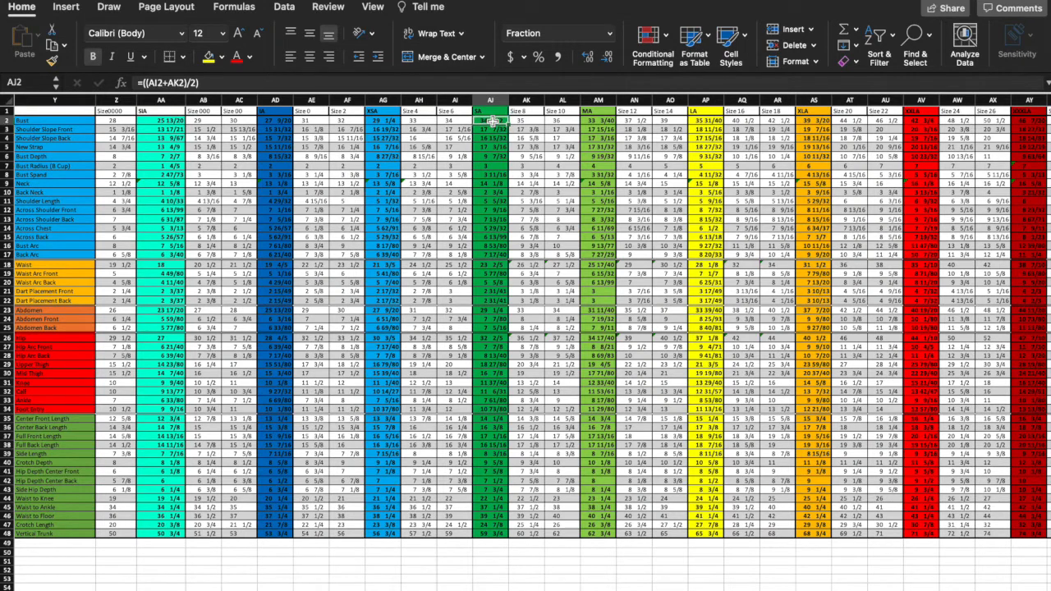
{"action": "left_click", "coordinate": [288, 79]}
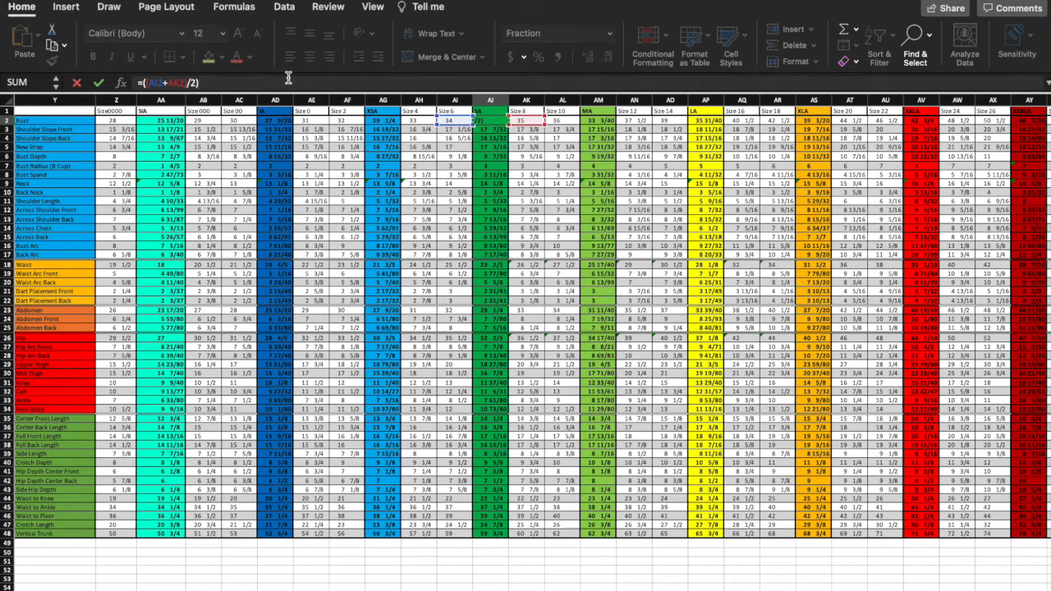
{"action": "type", "text": "*.9"}
{"action": "key", "text": "Return"}
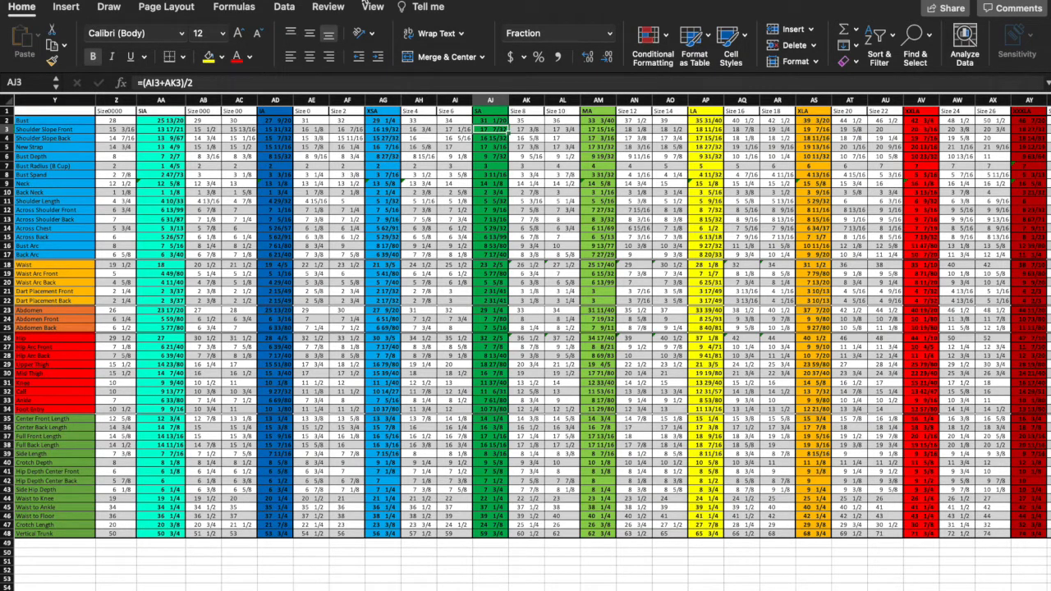
- Take the workbook out of full screen, minimize it and return to the pattern drafting program's open formula dialog
{"action": "mouse_move", "coordinate": [21, 4]}
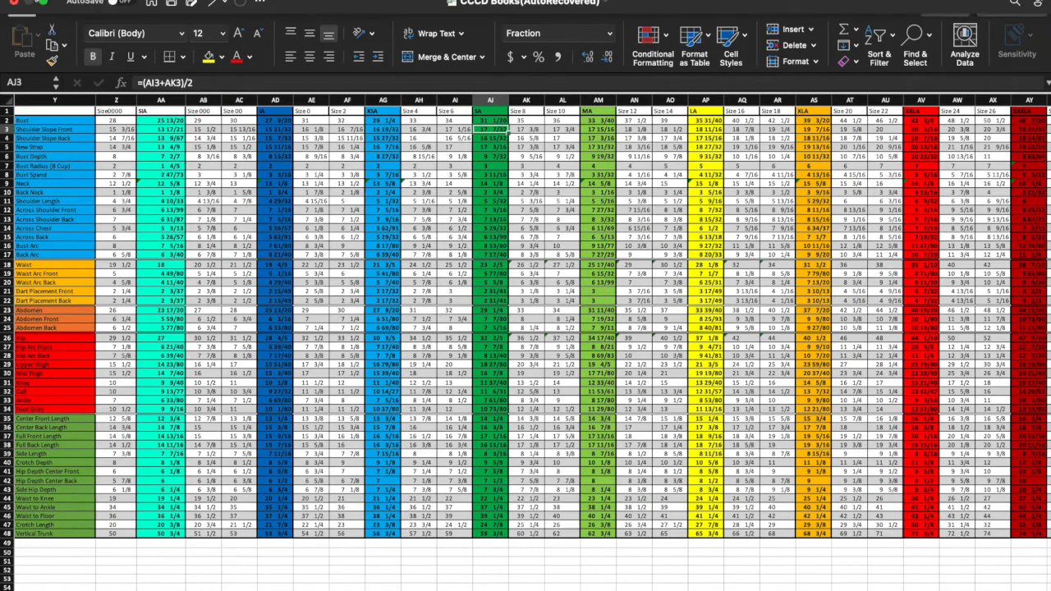
{"action": "left_click", "coordinate": [44, 4]}
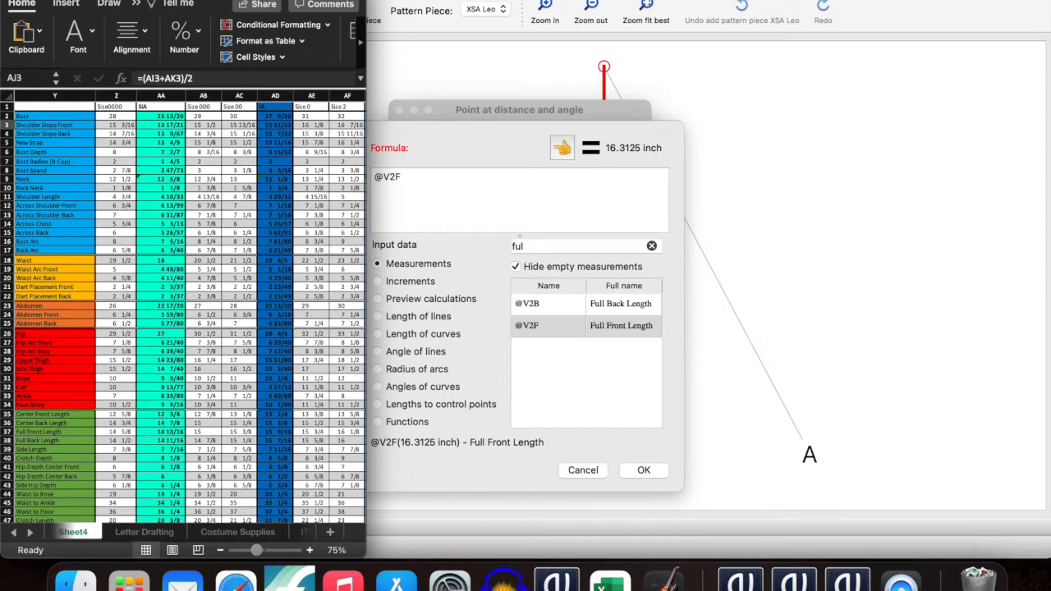
{"action": "key", "text": "super+m"}
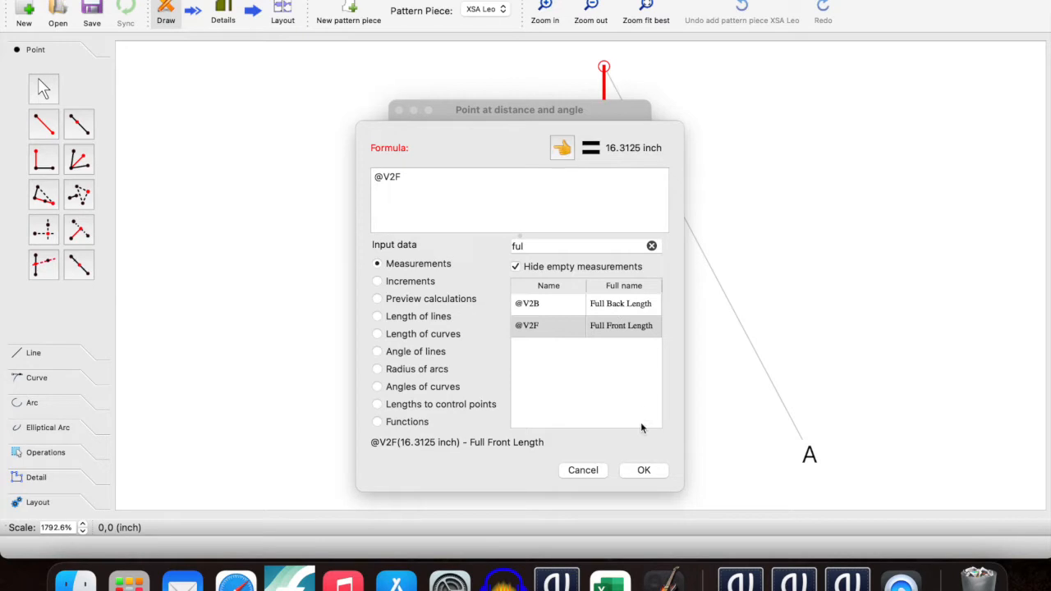
{"action": "left_click", "coordinate": [640, 470]}
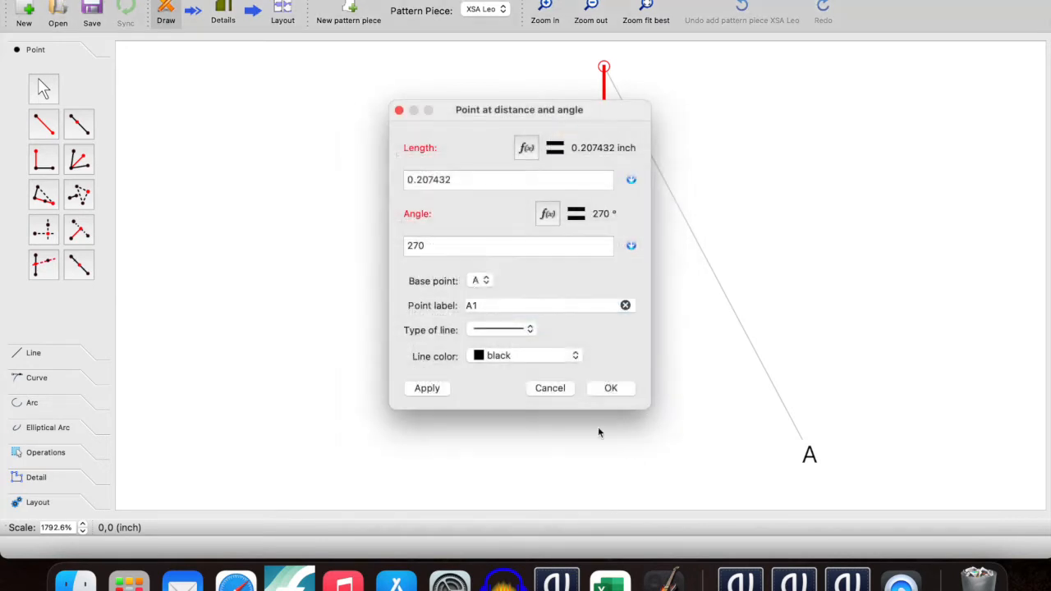
{"action": "left_click_drag", "start_coordinate": [500, 305], "coordinate": [415, 305]}
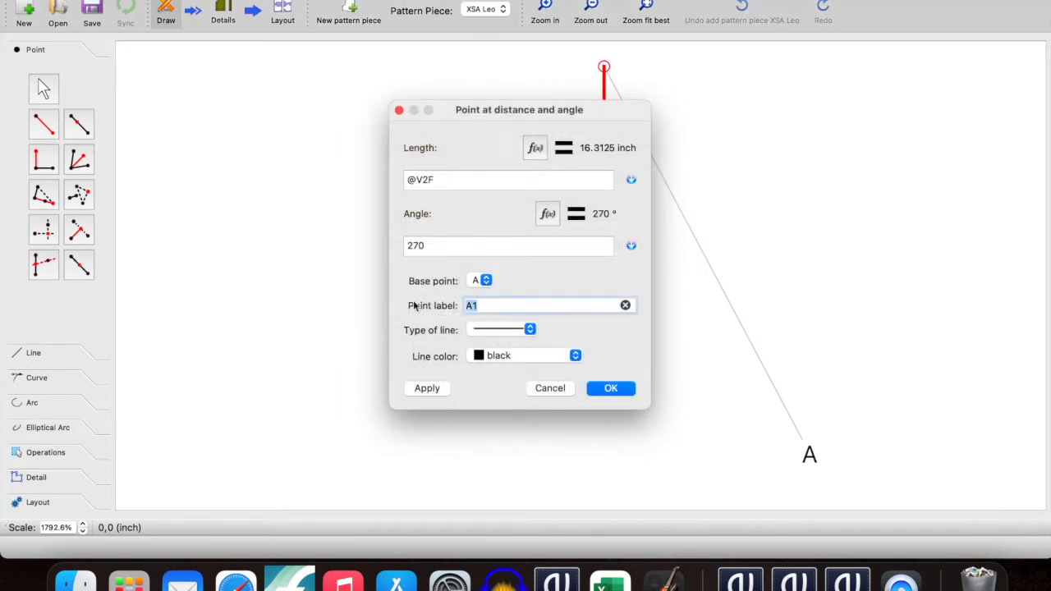
{"action": "type", "text": "FF"}
{"action": "key", "text": "BackSpace"}
{"action": "key", "text": "BackSpace"}
{"action": "type", "text": "W"}
{"action": "left_click", "coordinate": [612, 389]}
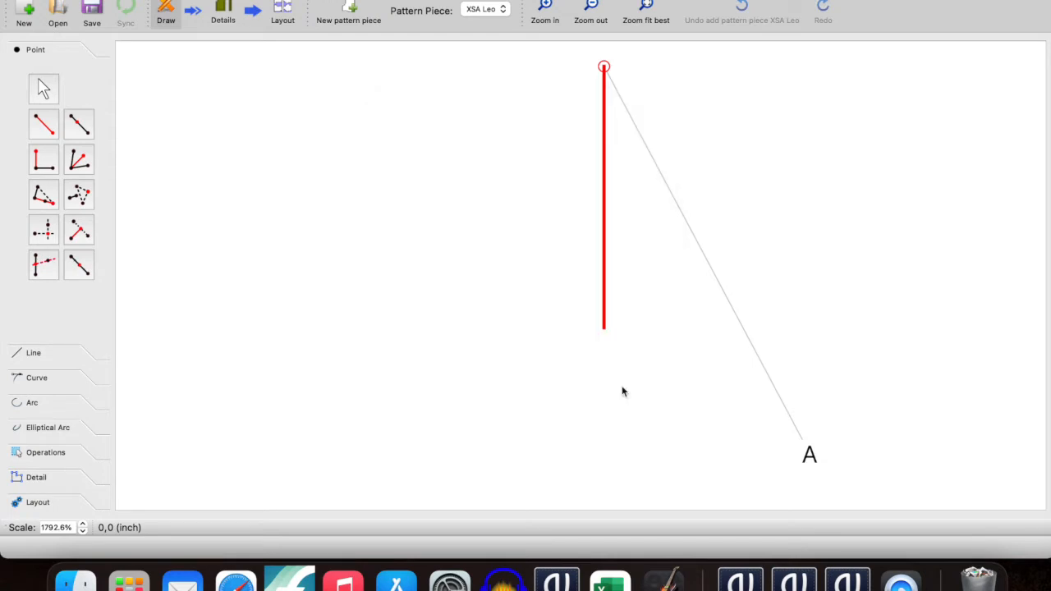
{"action": "scroll", "coordinate": [624, 402], "scroll_direction": "down", "scroll_amount": 10}
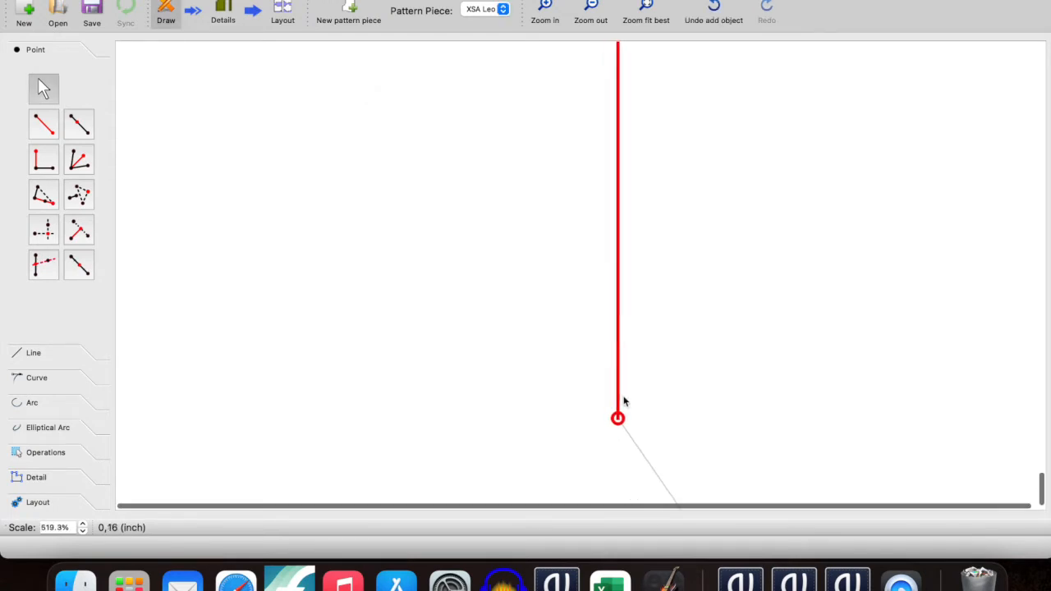
{"action": "scroll", "coordinate": [624, 403], "scroll_direction": "down", "scroll_amount": 10}
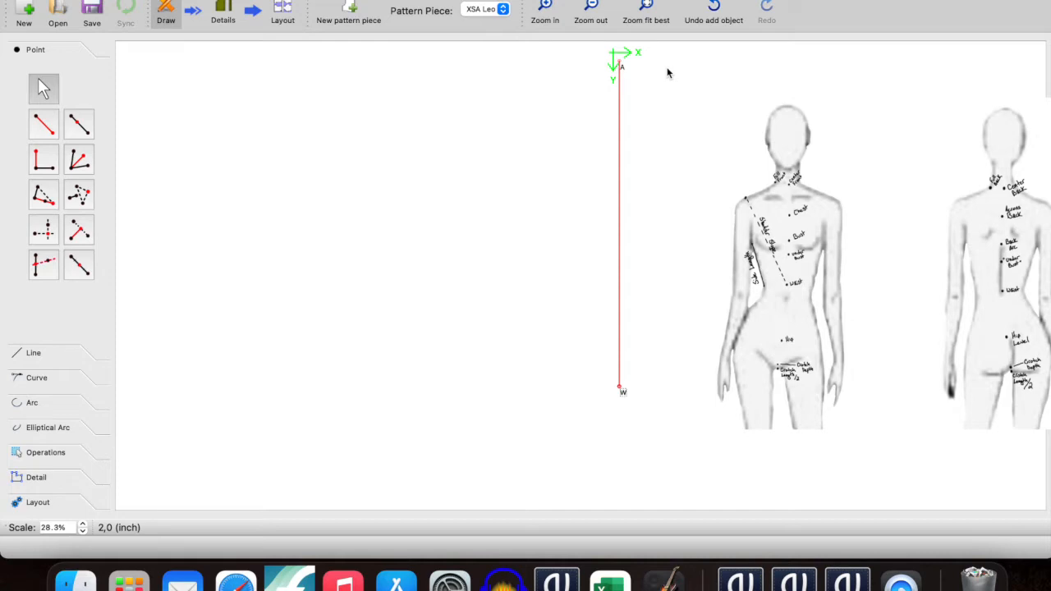
{"action": "left_click", "coordinate": [46, 127]}
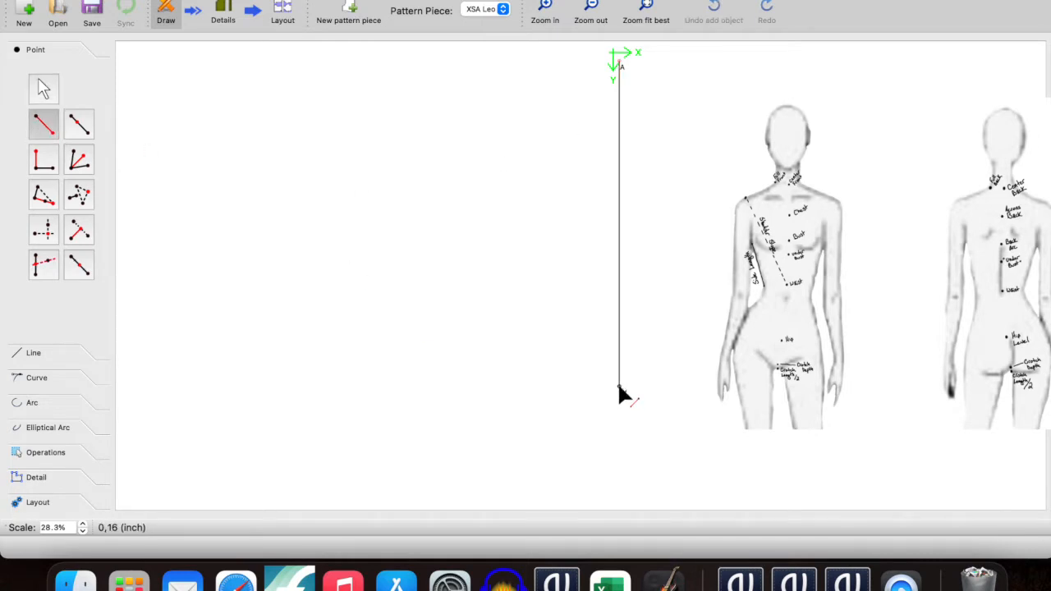
{"action": "left_click", "coordinate": [619, 387]}
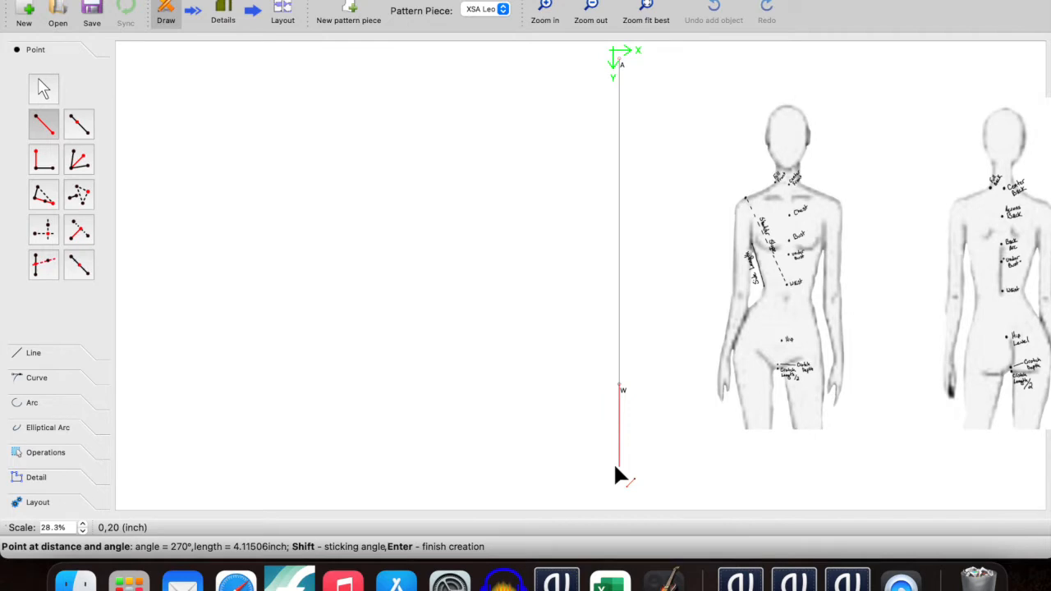
{"action": "left_click", "coordinate": [619, 465]}
{"action": "left_click", "coordinate": [537, 148]}
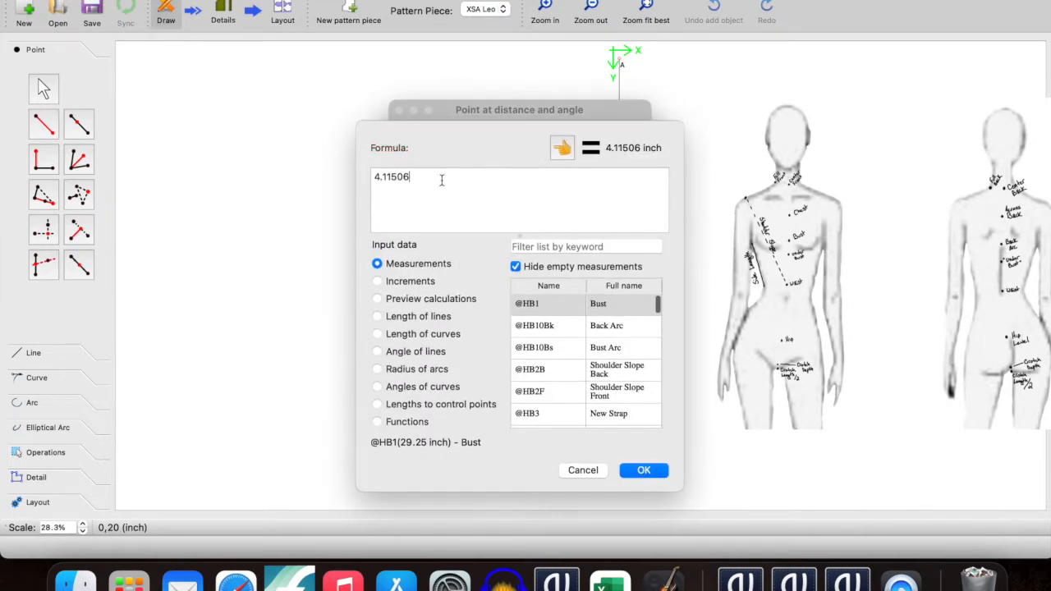
{"action": "key", "text": "BackSpace"}
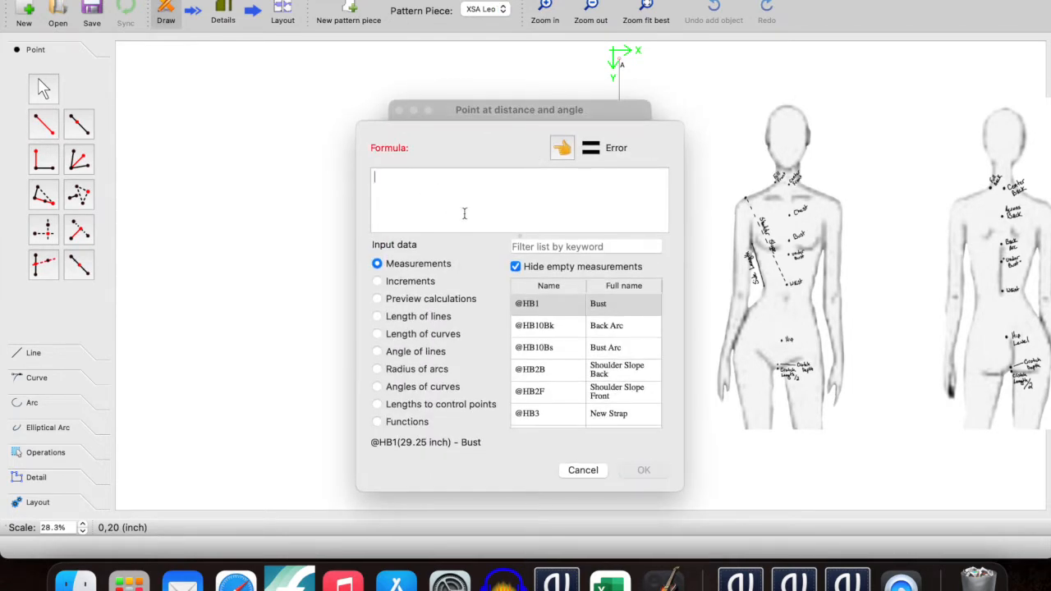
{"action": "left_click", "coordinate": [527, 245]}
{"action": "type", "text": "cro"}
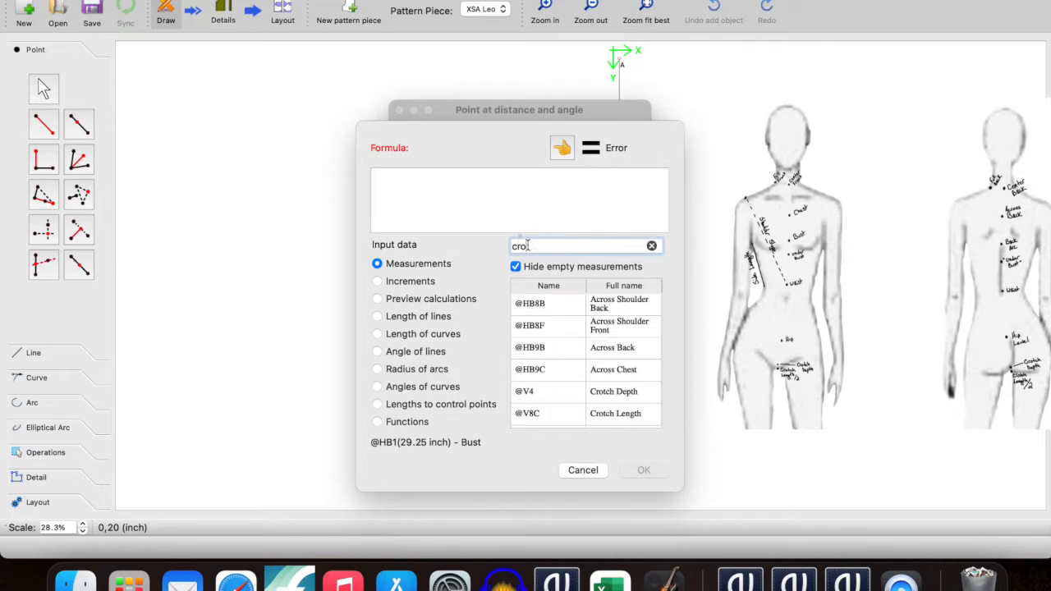
{"action": "double_click", "coordinate": [587, 414]}
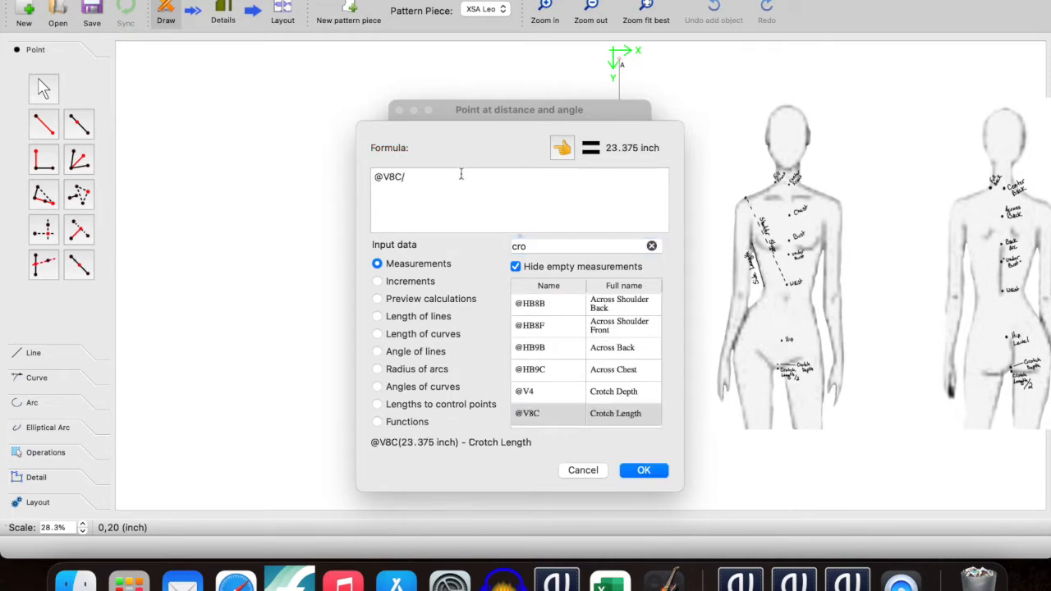
{"action": "type", "text": "/2"}
{"action": "left_click", "coordinate": [650, 476]}
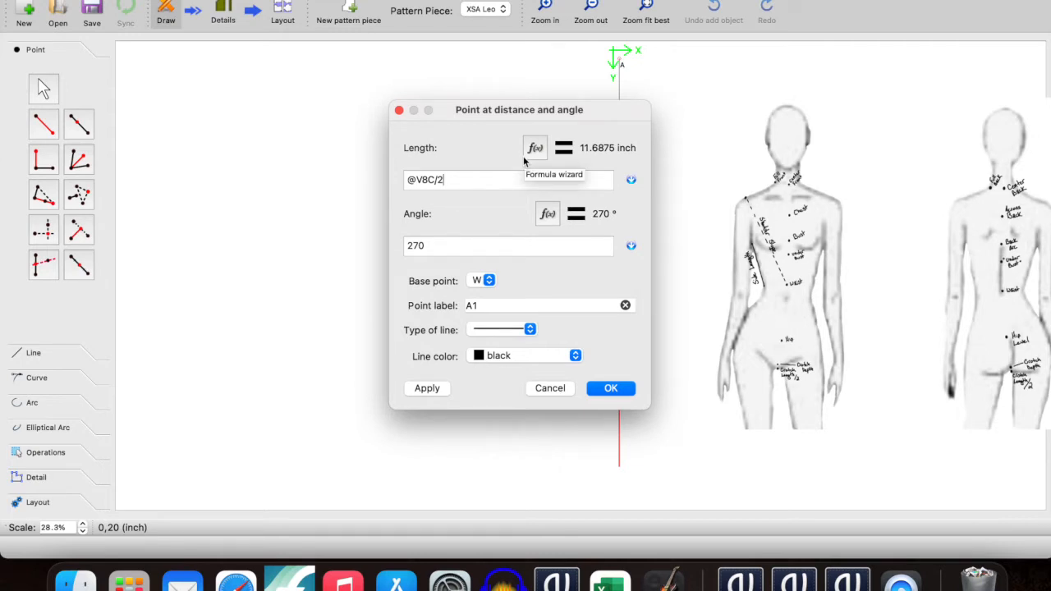
- Label the new point CL and create it with its line below W
{"action": "left_click_drag", "start_coordinate": [493, 306], "coordinate": [457, 307]}
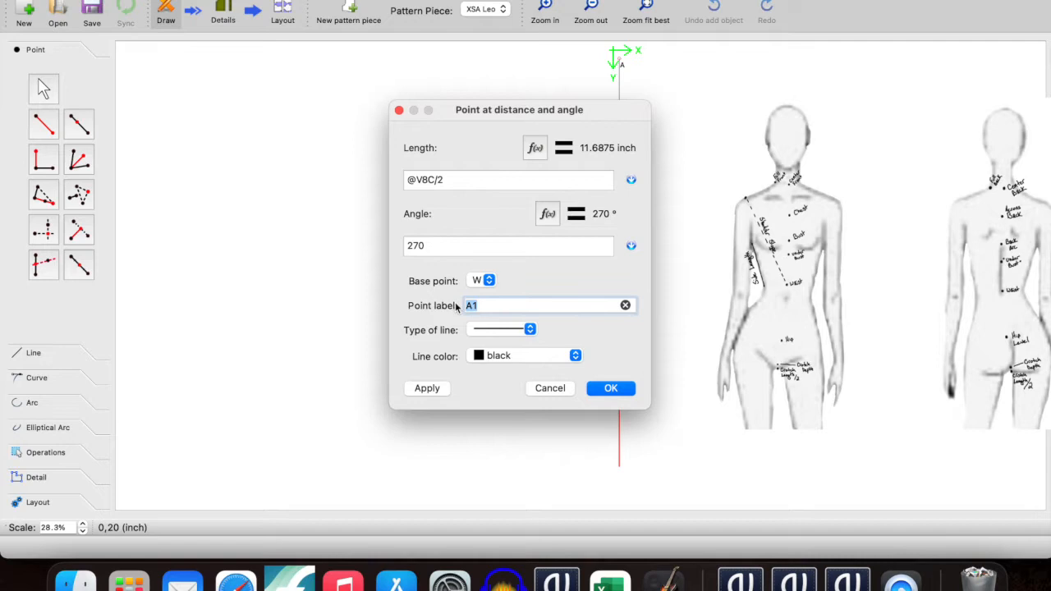
{"action": "type", "text": "CL"}
{"action": "left_click", "coordinate": [611, 388]}
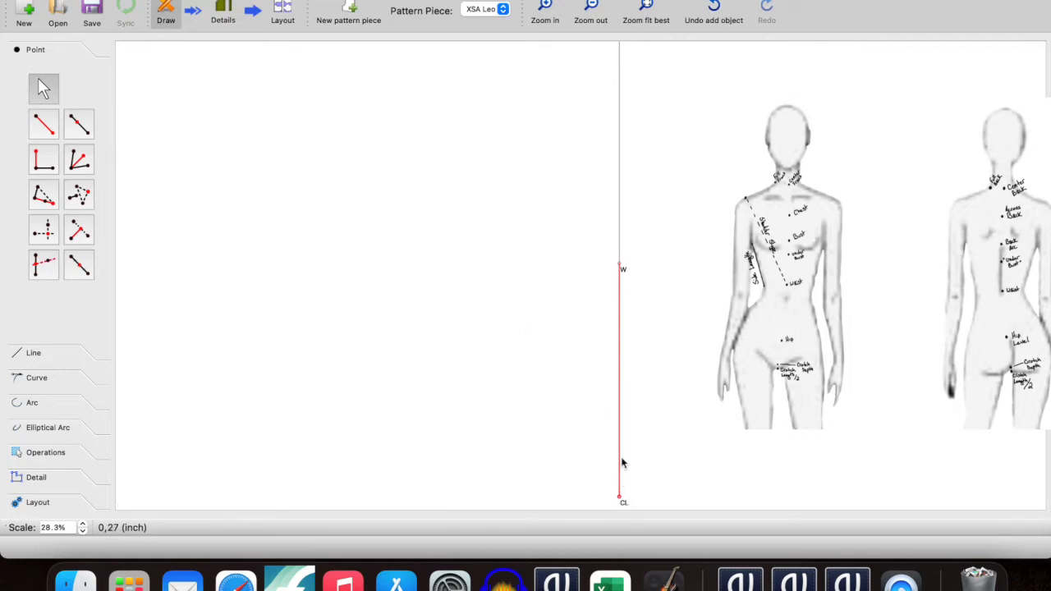
{"action": "left_click", "coordinate": [646, 9]}
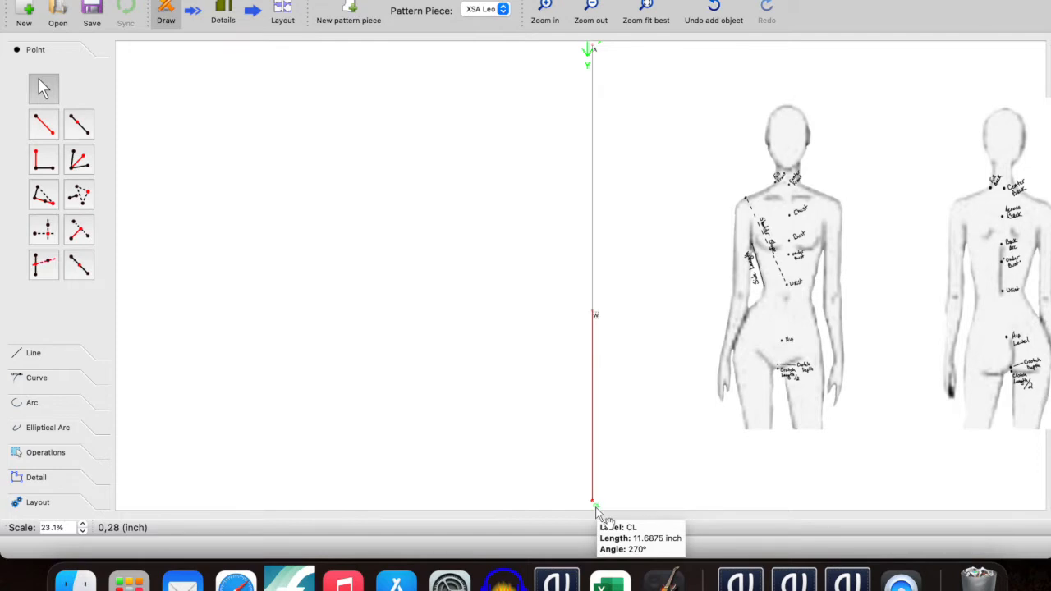
{"action": "left_click", "coordinate": [45, 125]}
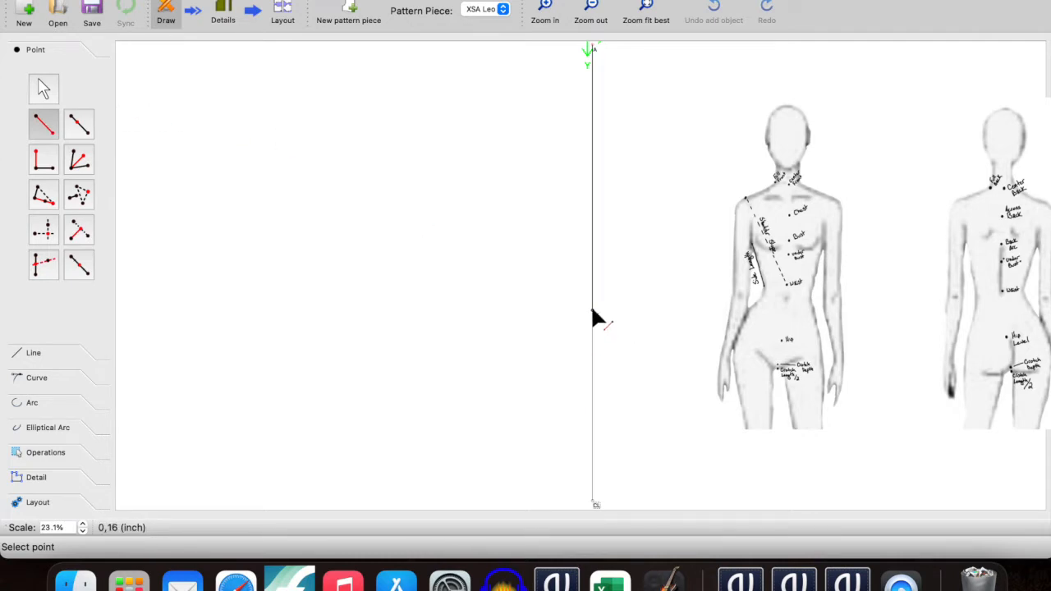
{"action": "left_click", "coordinate": [590, 92]}
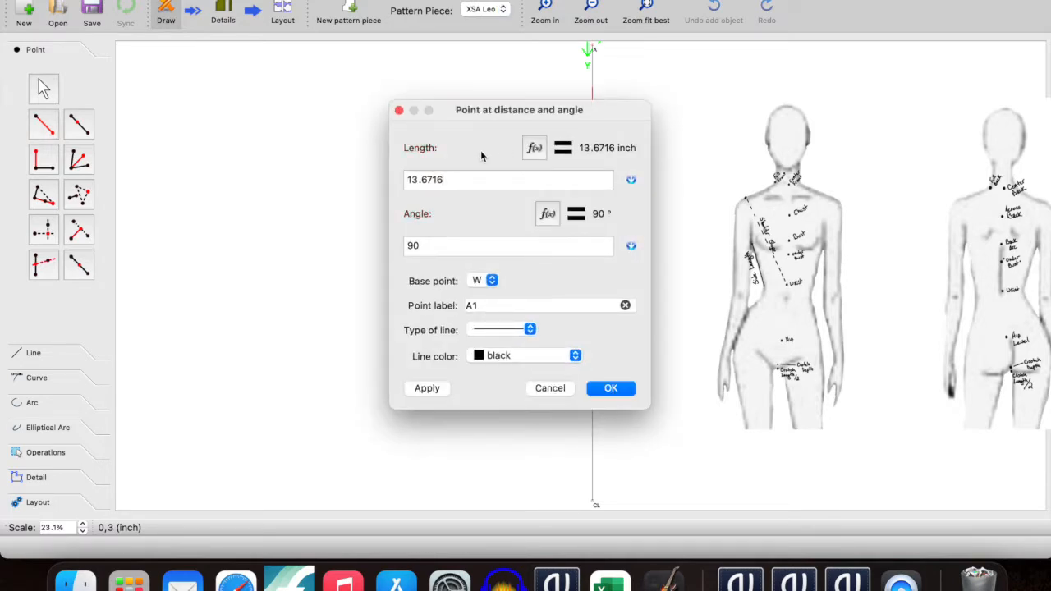
{"action": "left_click", "coordinate": [538, 149]}
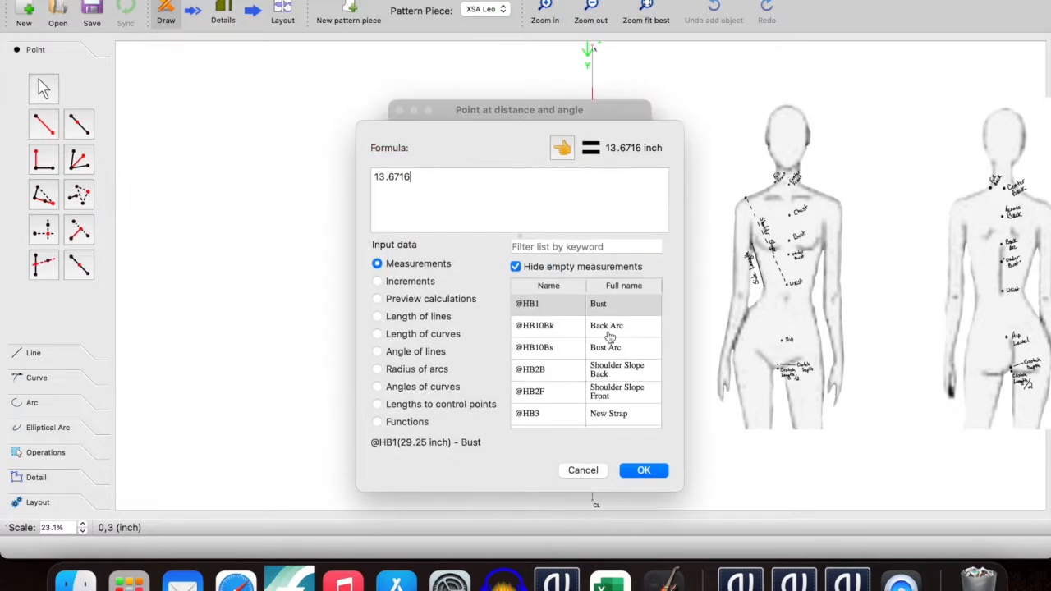
{"action": "left_click_drag", "start_coordinate": [431, 182], "coordinate": [357, 152]}
{"action": "key", "text": "BackSpace"}
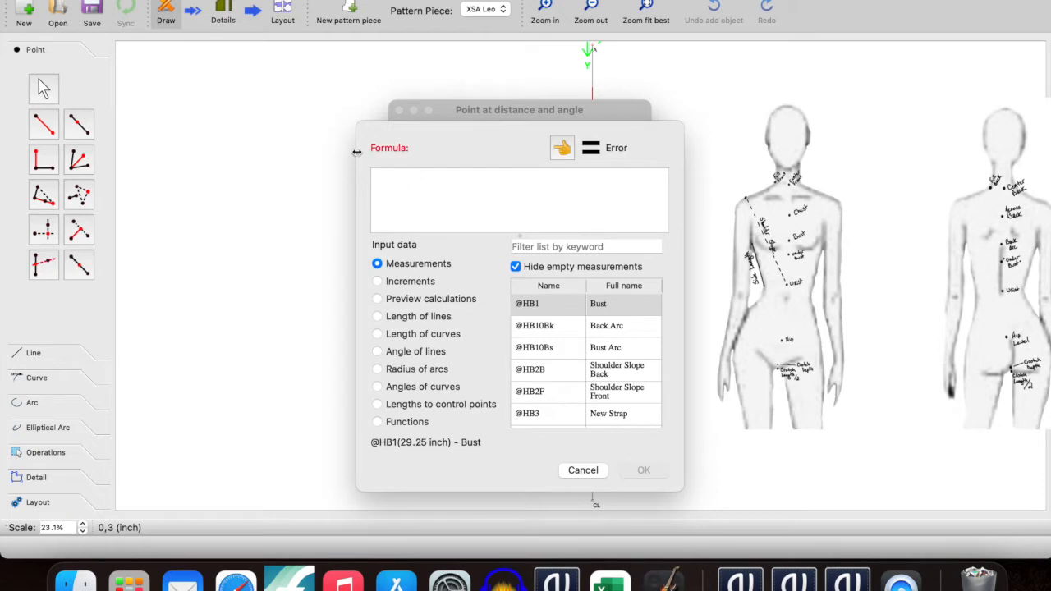
{"action": "left_click", "coordinate": [538, 246]}
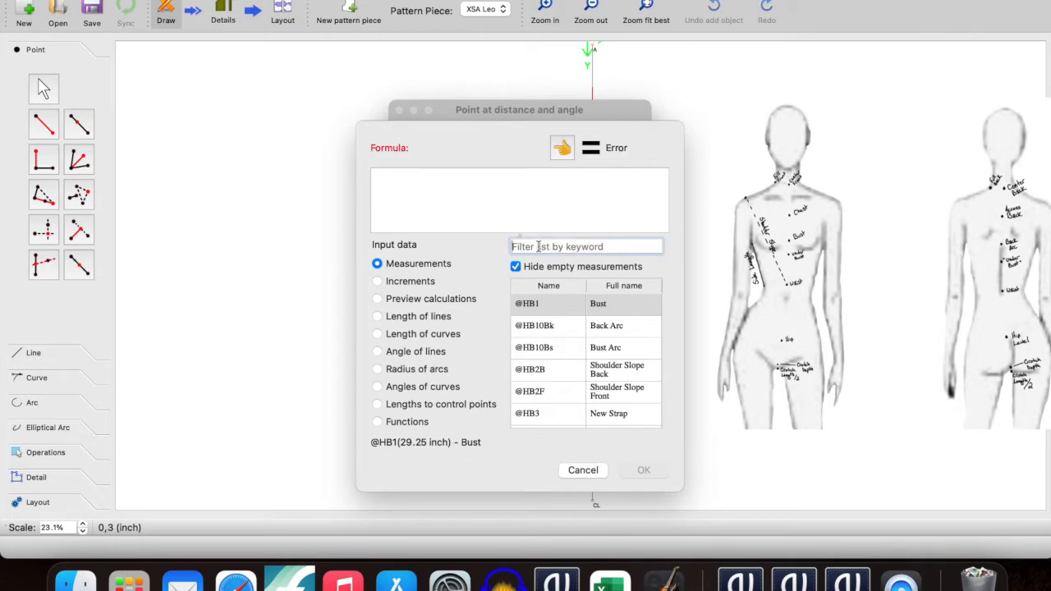
{"action": "type", "text": "C"}
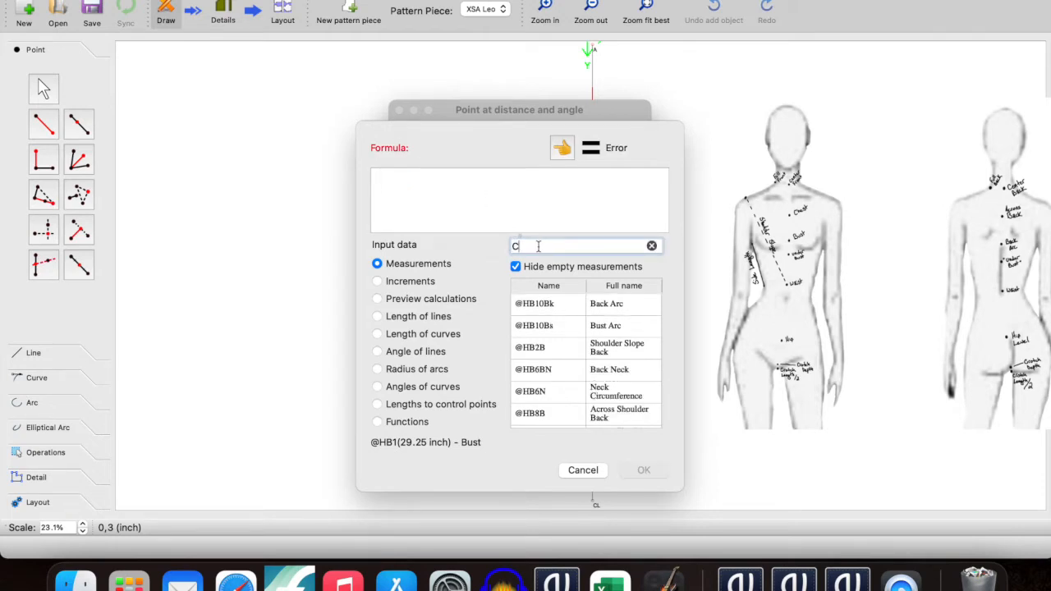
{"action": "type", "text": "en"}
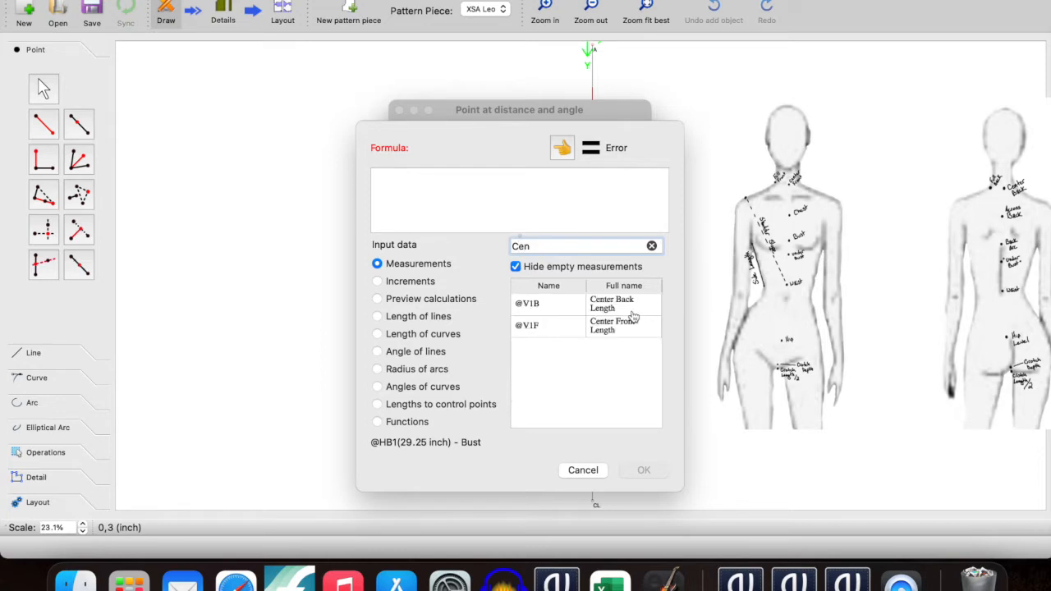
{"action": "left_click", "coordinate": [600, 329]}
{"action": "double_click", "coordinate": [605, 335]}
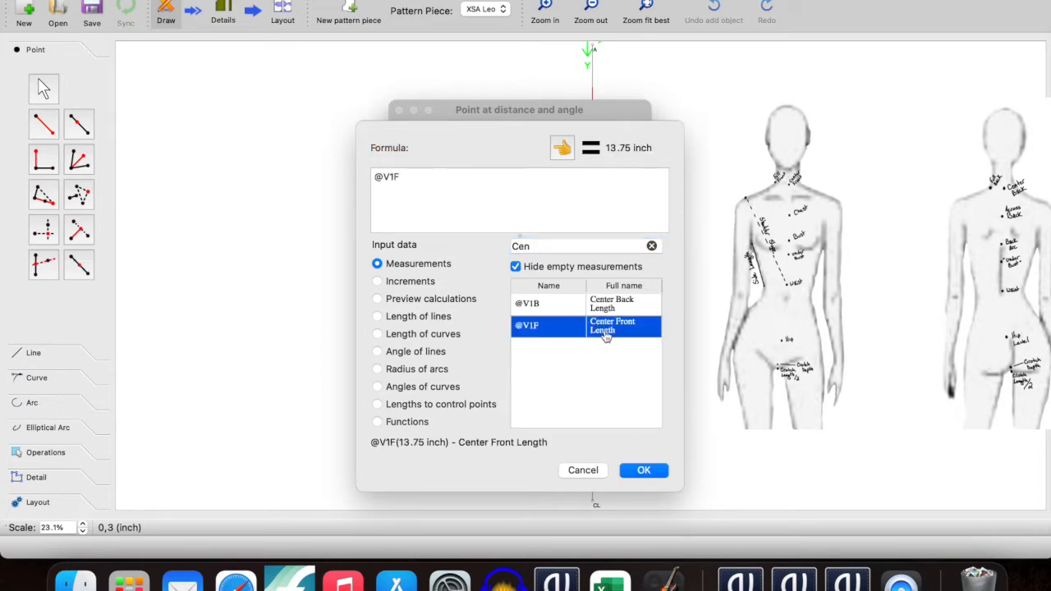
{"action": "left_click", "coordinate": [644, 470]}
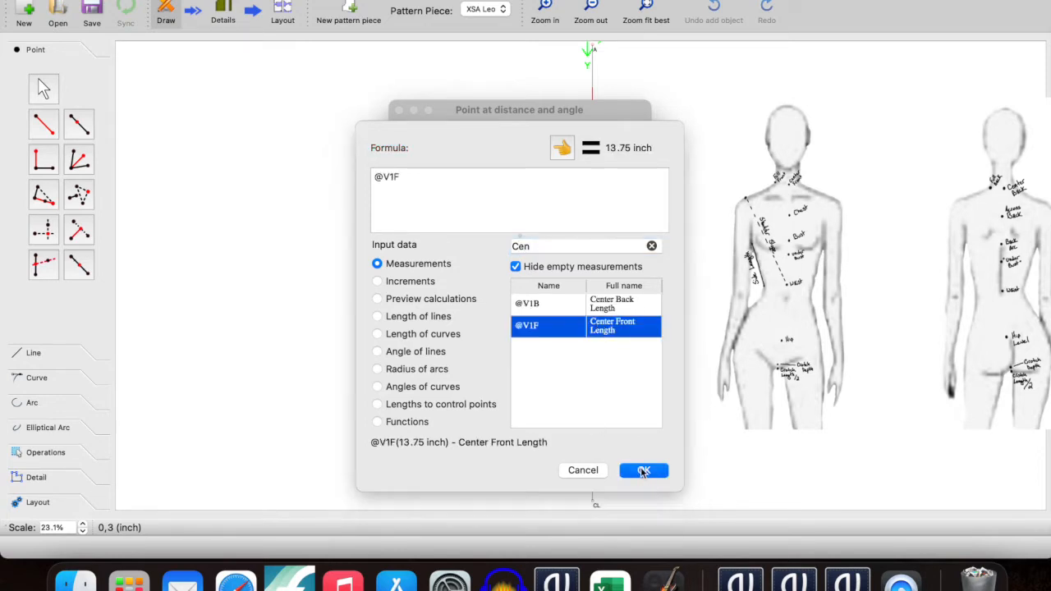
- Label the new point CF and create it with its line above W
{"action": "left_click", "coordinate": [484, 305]}
{"action": "double_click", "coordinate": [479, 307]}
{"action": "type", "text": "CF"}
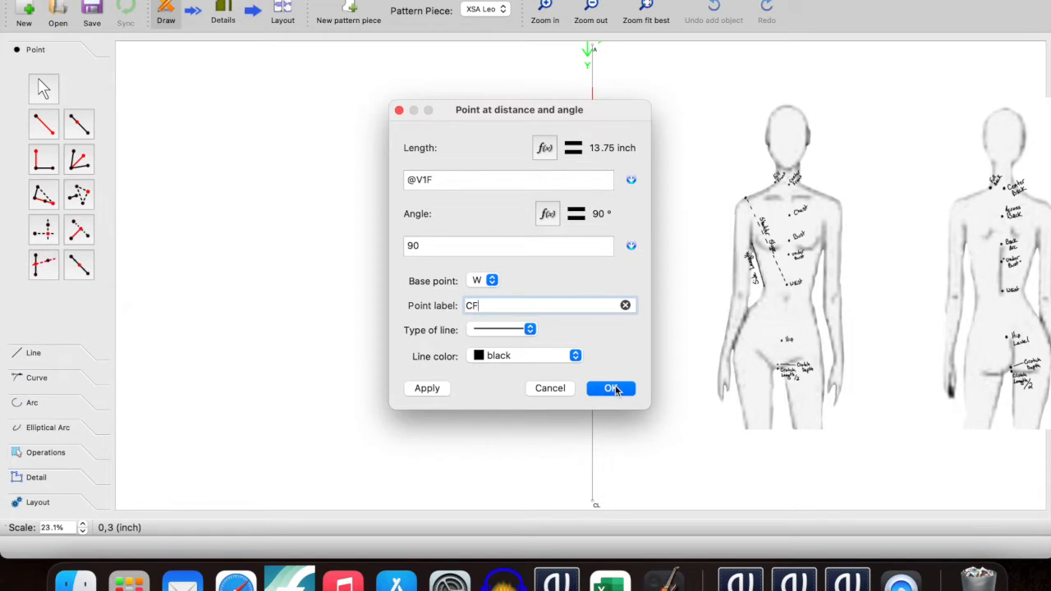
{"action": "left_click", "coordinate": [612, 388]}
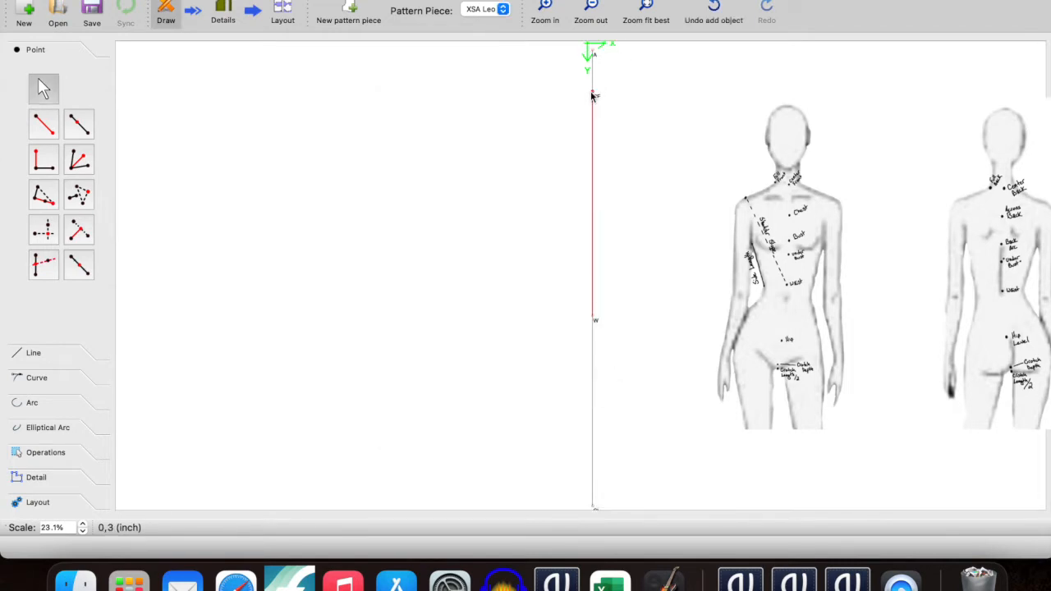
{"action": "mouse_move", "coordinate": [592, 96]}
{"action": "left_click", "coordinate": [44, 124]}
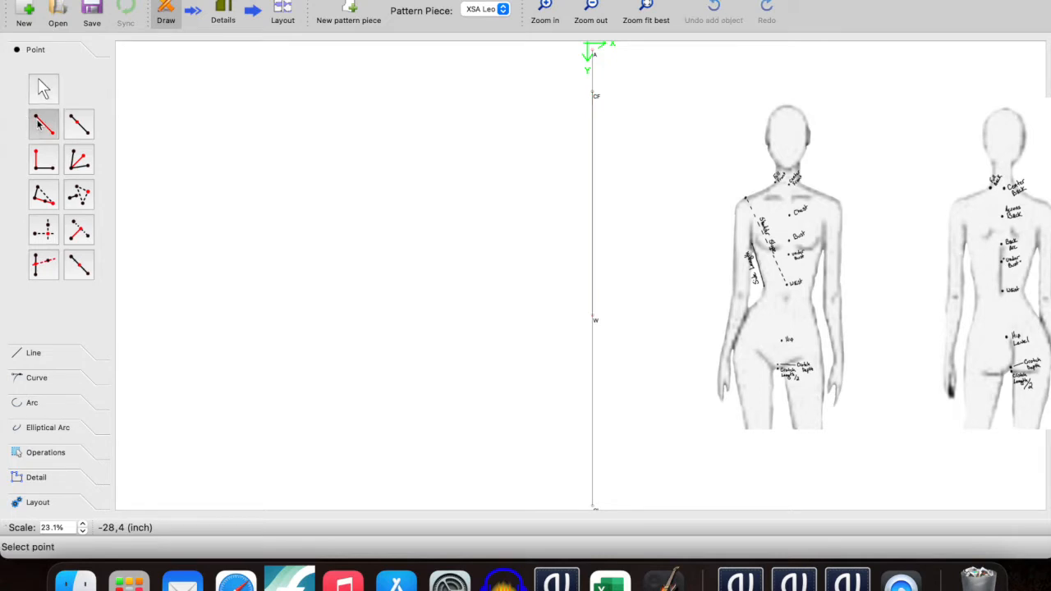
{"action": "left_click", "coordinate": [592, 315]}
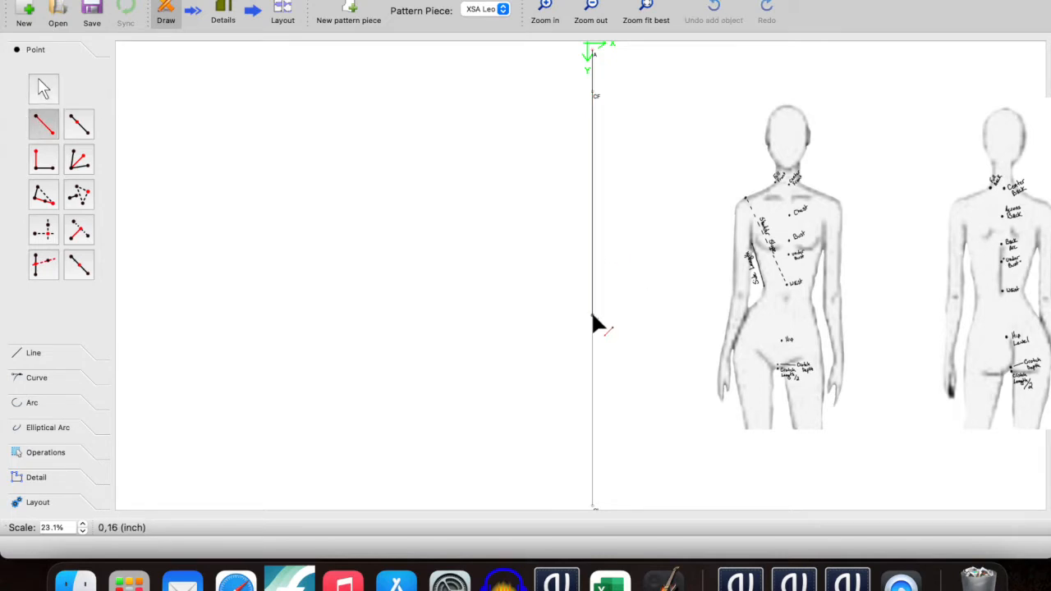
{"action": "left_click", "coordinate": [600, 70]}
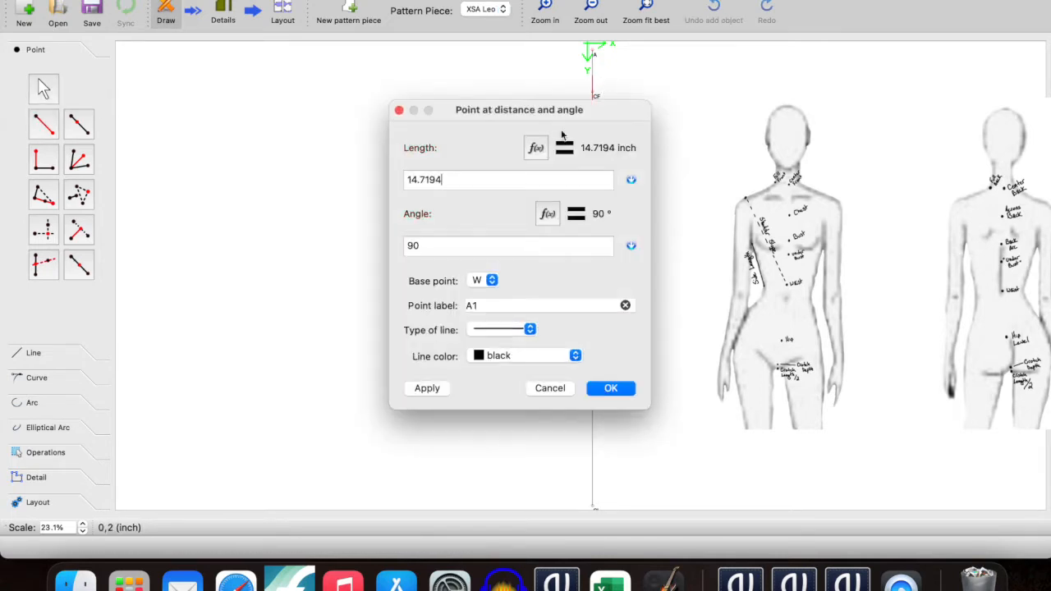
{"action": "left_click", "coordinate": [536, 149]}
{"action": "left_click_drag", "start_coordinate": [458, 184], "coordinate": [319, 172]}
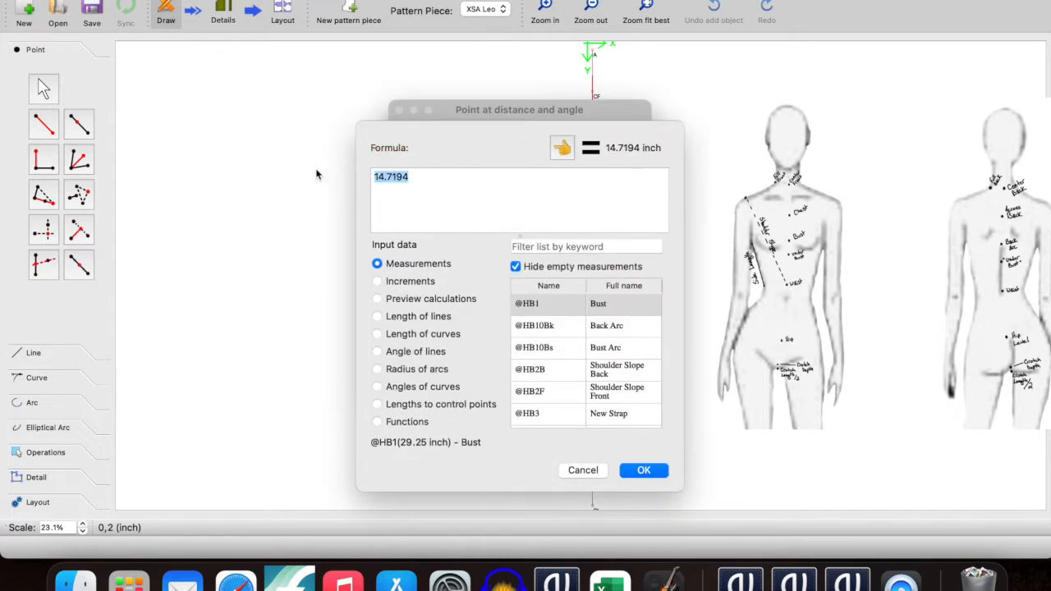
{"action": "key", "text": "BackSpace"}
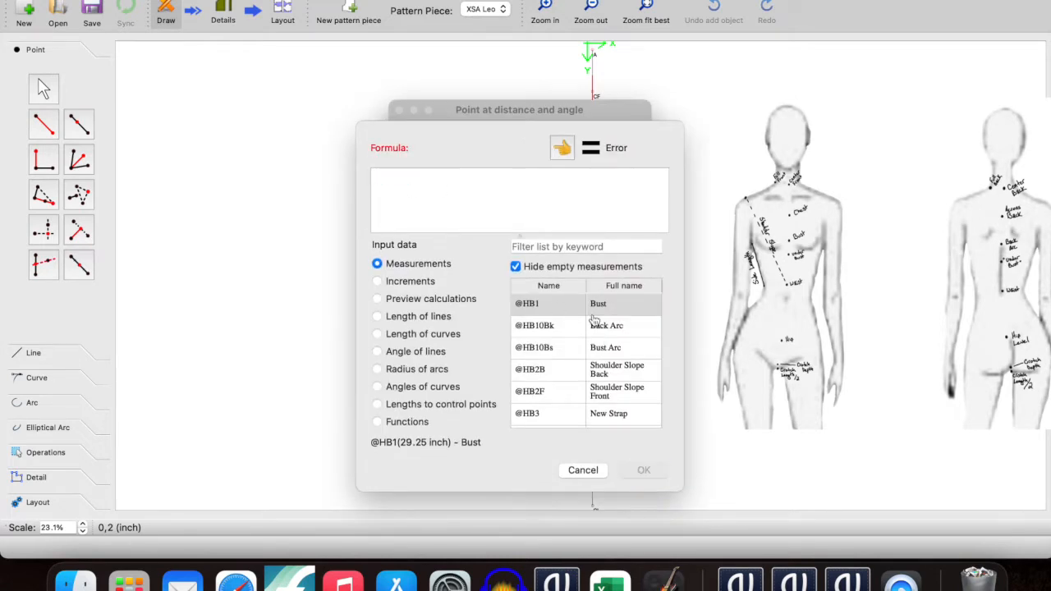
{"action": "left_click", "coordinate": [583, 246]}
{"action": "type", "text": "Ce"}
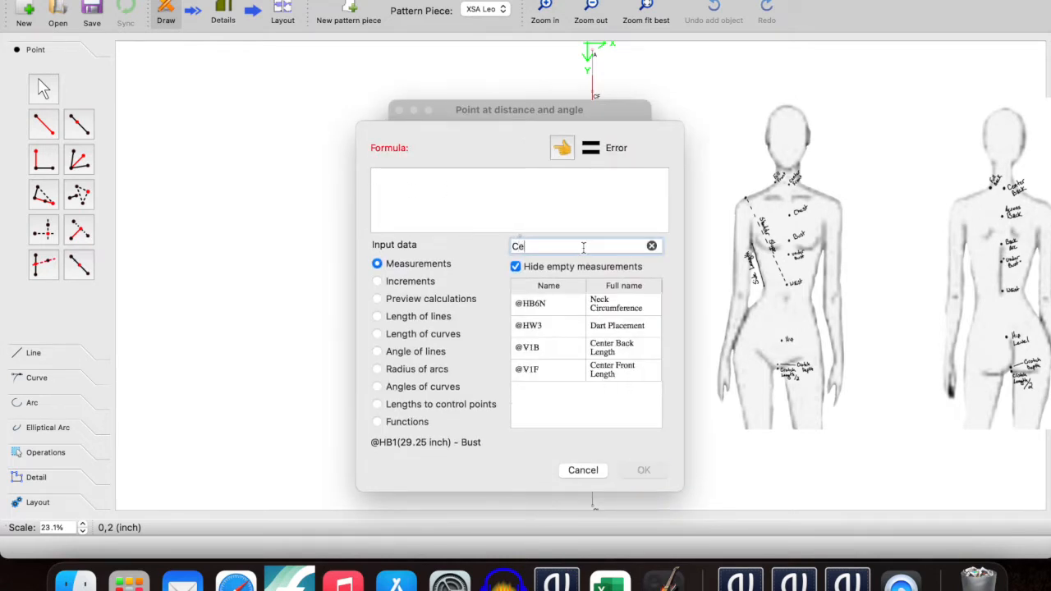
{"action": "type", "text": "nter"}
{"action": "double_click", "coordinate": [619, 315]}
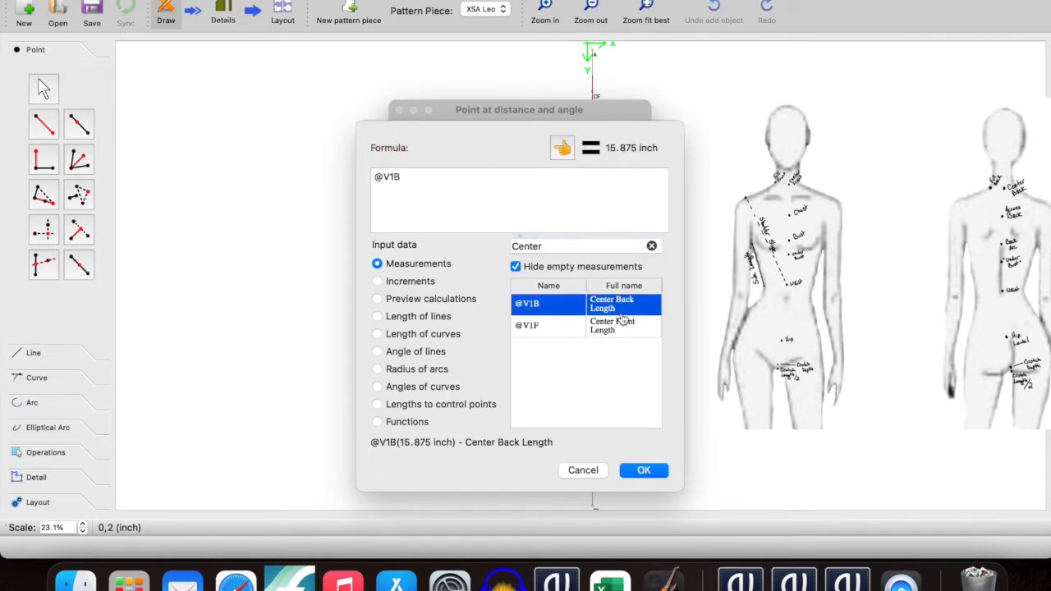
{"action": "left_click", "coordinate": [641, 471]}
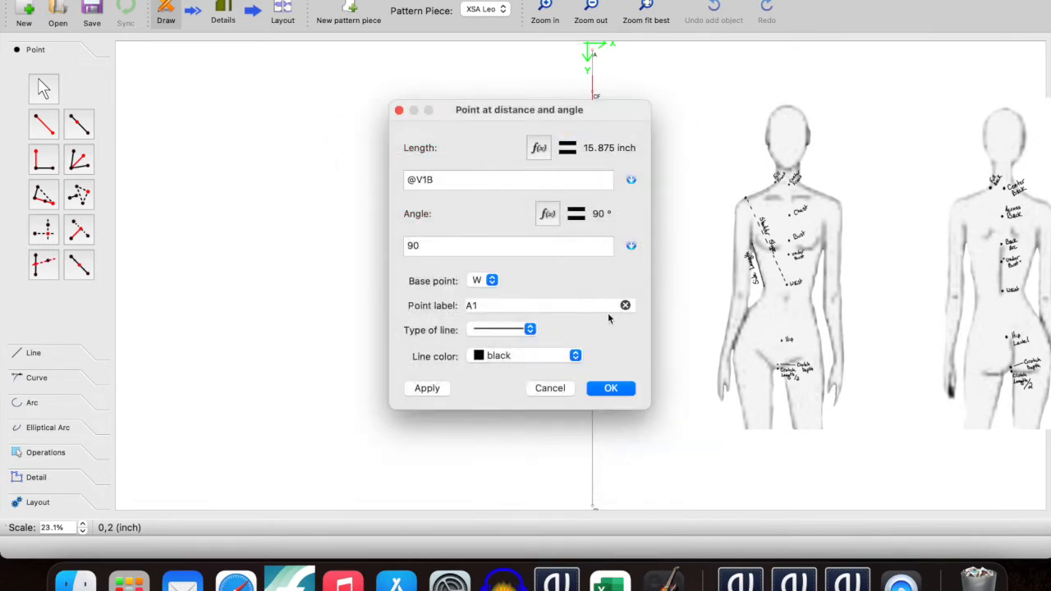
{"action": "left_click", "coordinate": [616, 389]}
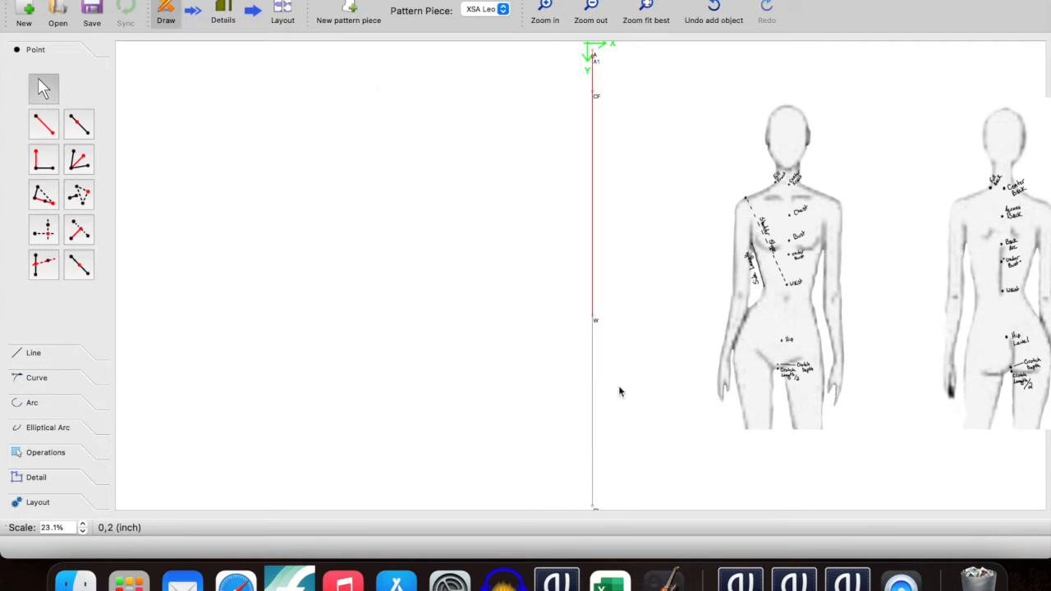
- Change the label of the center back point A1 to CB
{"action": "right_click", "coordinate": [602, 67]}
{"action": "left_click", "coordinate": [637, 70]}
{"action": "left_click_drag", "start_coordinate": [481, 306], "coordinate": [442, 302]}
{"action": "type", "text": "CB"}
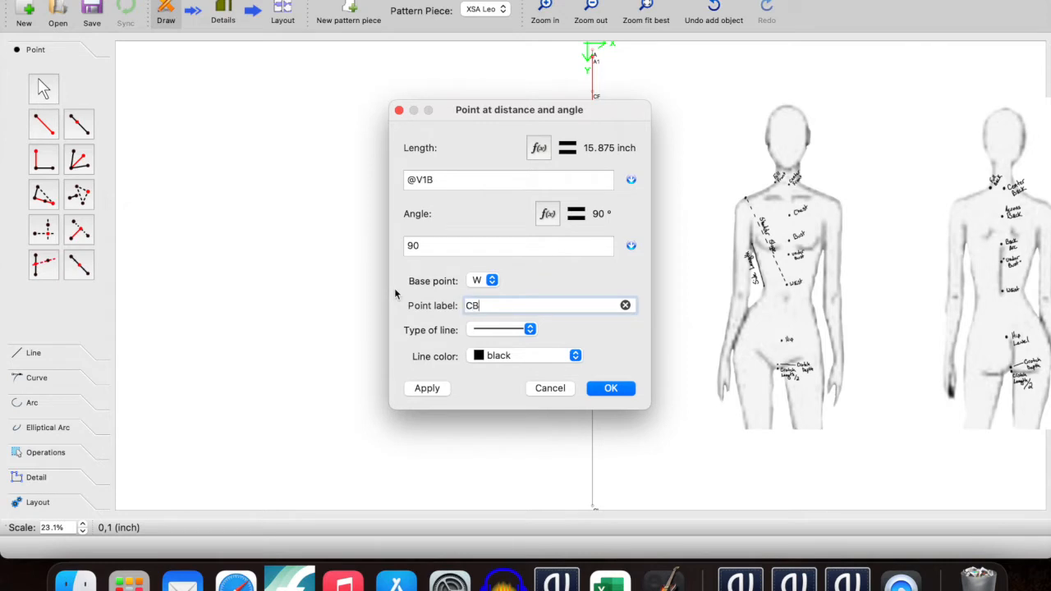
{"action": "left_click", "coordinate": [614, 390]}
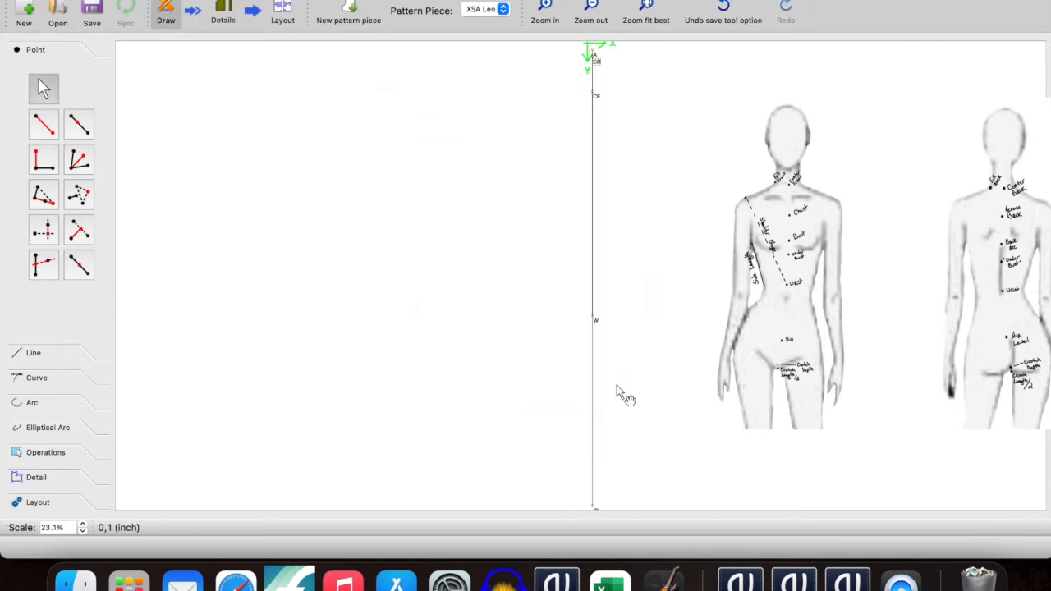
- Examine points CB and CF below A, checking their labels and positions on the vertical line
{"action": "scroll", "coordinate": [610, 115], "scroll_direction": "up", "scroll_amount": 3}
{"action": "scroll", "coordinate": [610, 115], "scroll_direction": "up", "scroll_amount": 6}
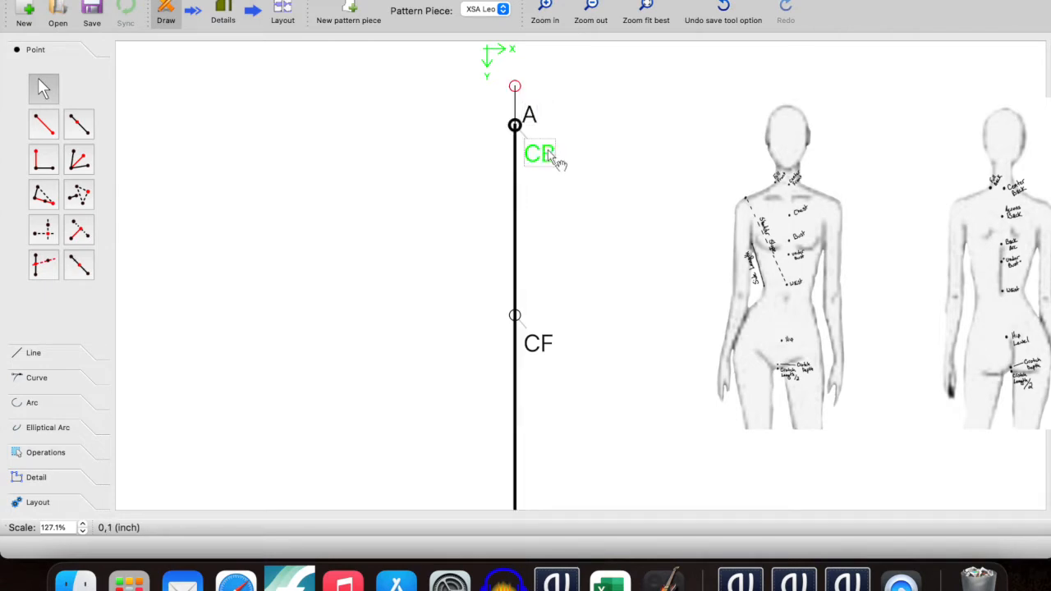
{"action": "mouse_move", "coordinate": [552, 154]}
{"action": "mouse_move", "coordinate": [547, 356]}
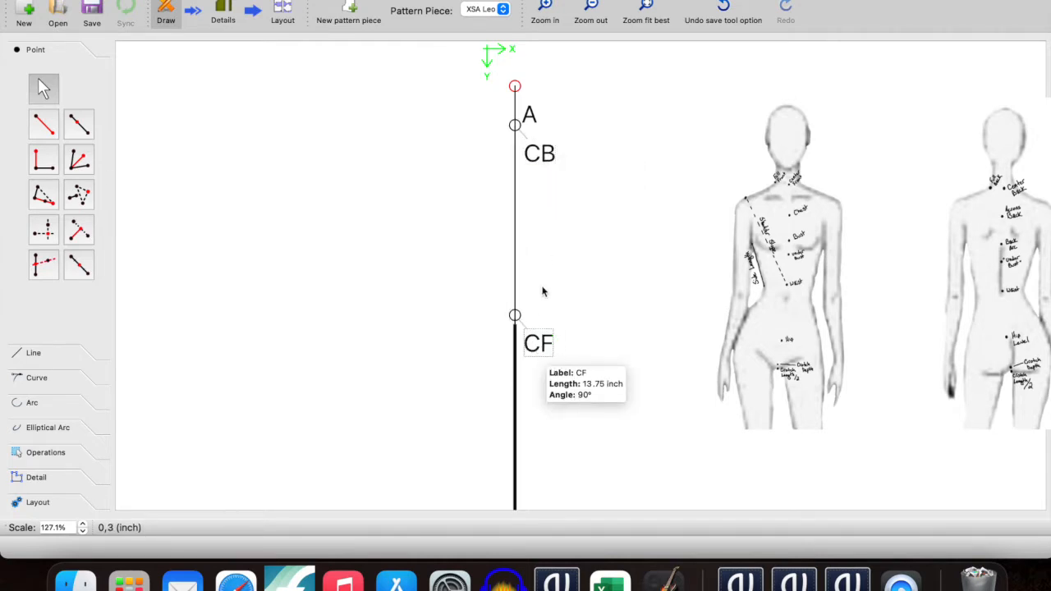
{"action": "scroll", "coordinate": [542, 287], "scroll_direction": "down", "scroll_amount": 3}
{"action": "scroll", "coordinate": [542, 288], "scroll_direction": "down", "scroll_amount": 5}
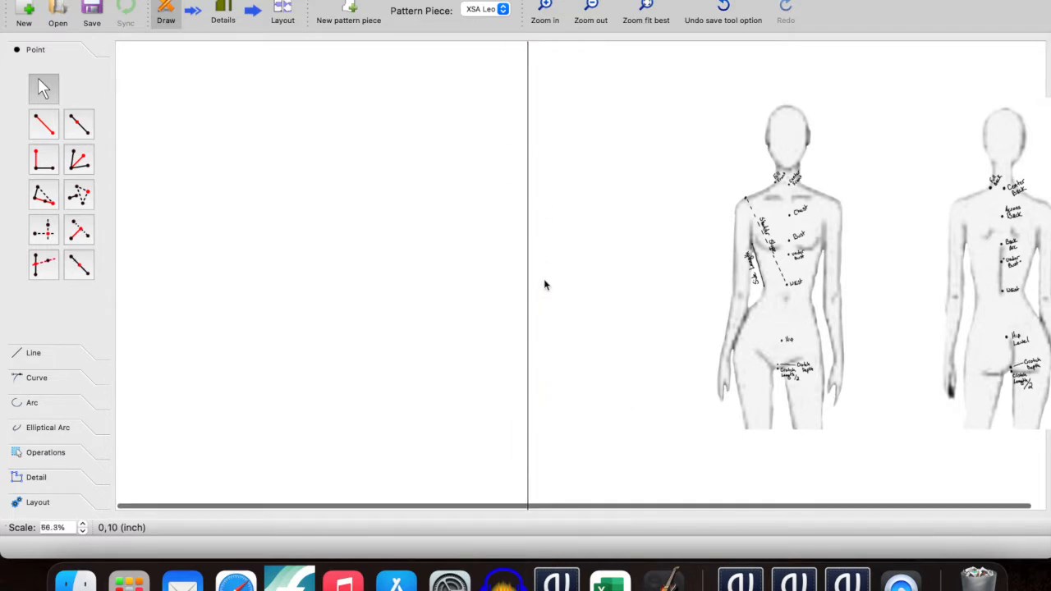
- Create the midpoint between W and CF on the vertical center line and label it B
{"action": "scroll", "coordinate": [545, 284], "scroll_direction": "down", "scroll_amount": 2}
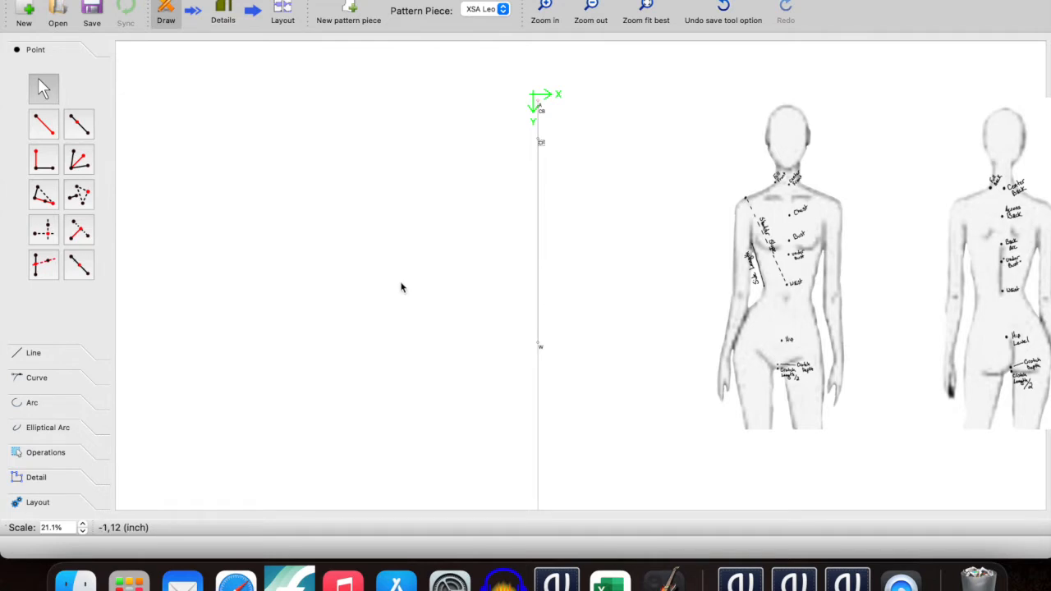
{"action": "left_click", "coordinate": [79, 266]}
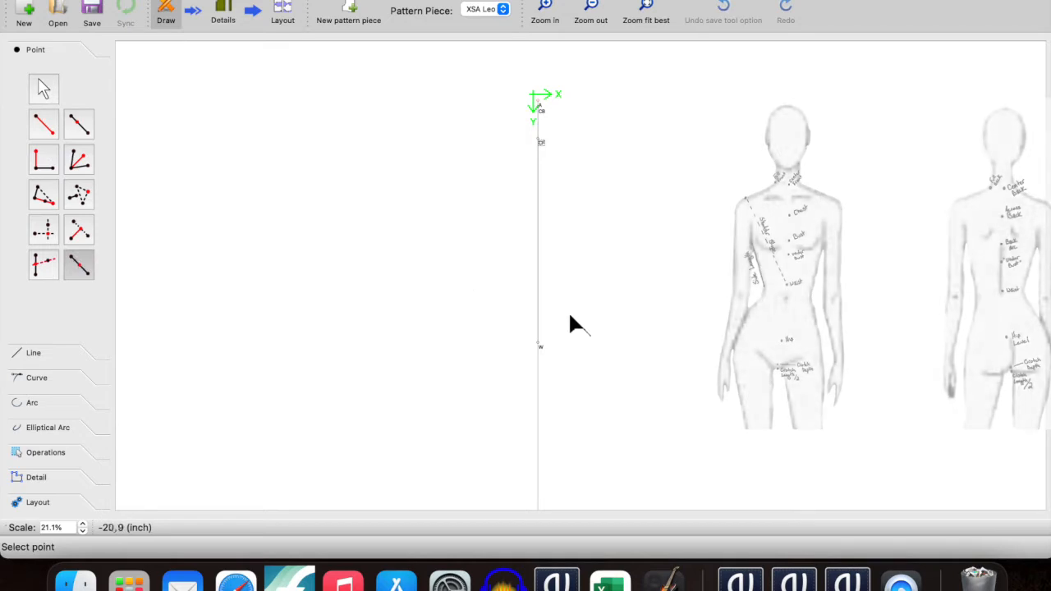
{"action": "left_click", "coordinate": [538, 342]}
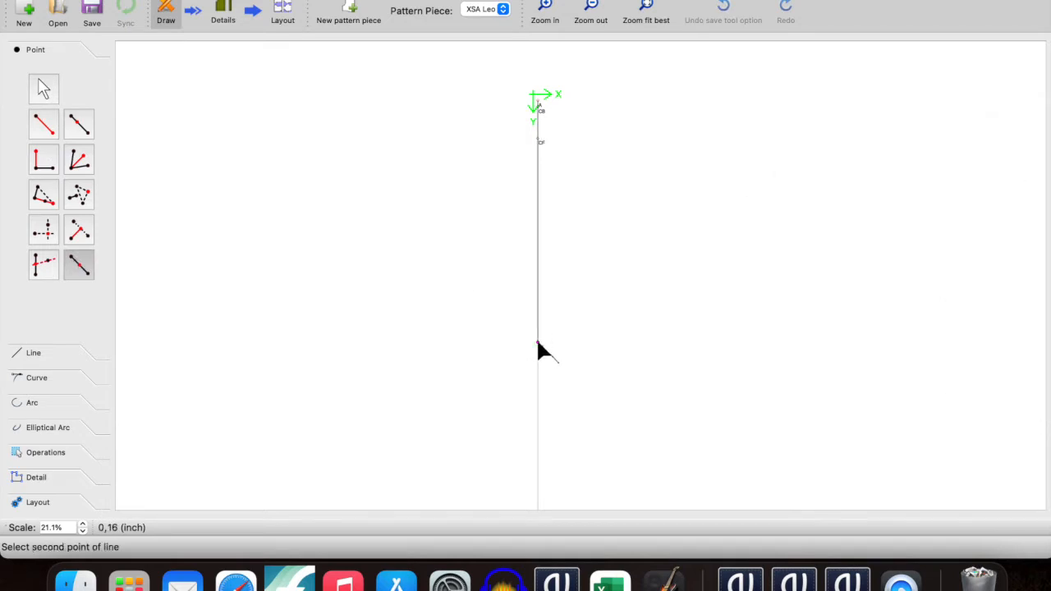
{"action": "left_click", "coordinate": [539, 141]}
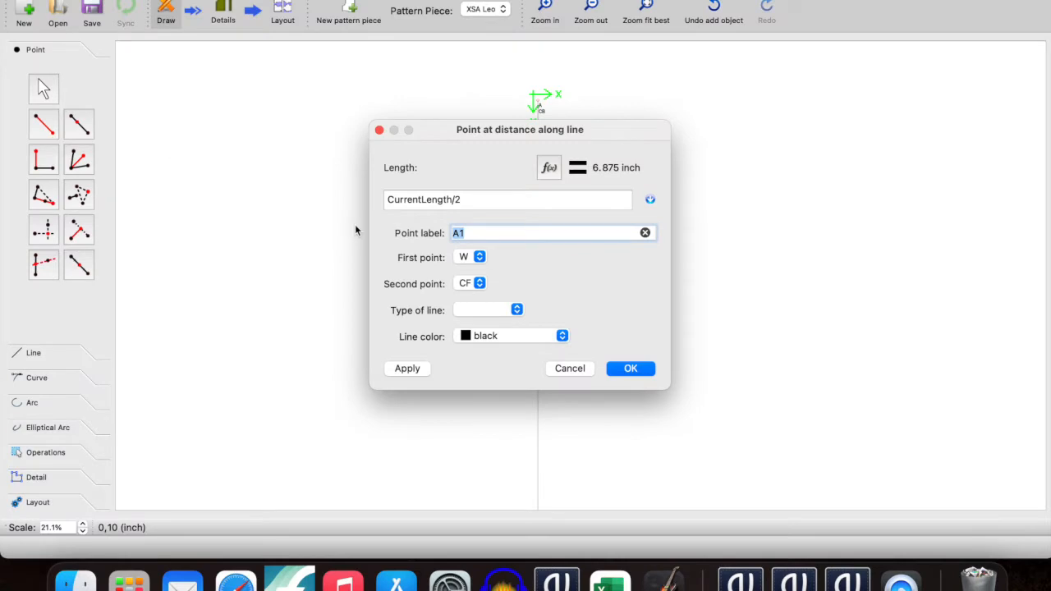
{"action": "type", "text": "B"}
{"action": "left_click", "coordinate": [635, 367]}
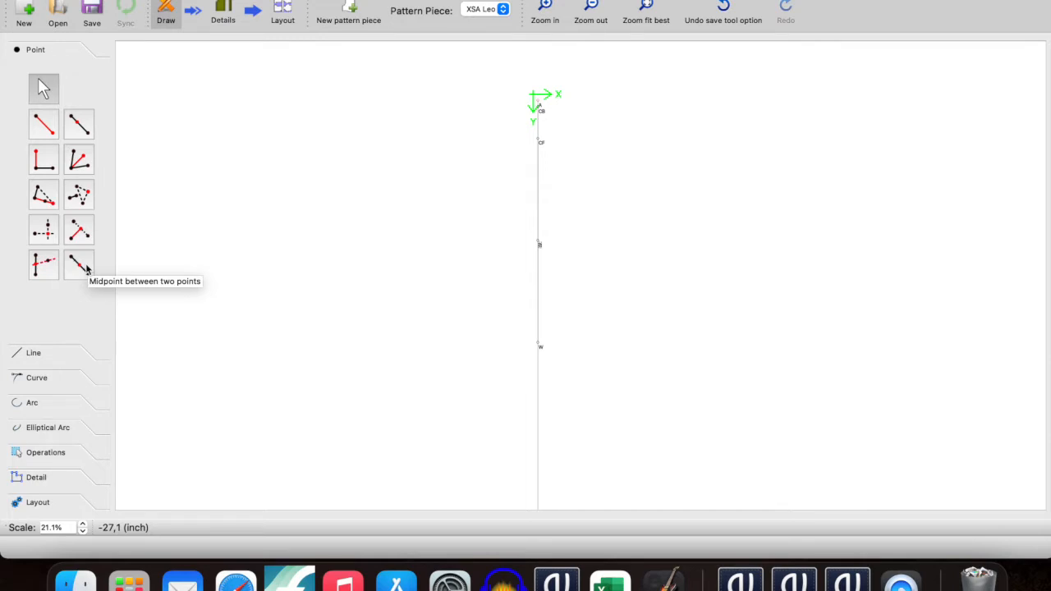
- Create a midpoint between CF and B on the center line, keeping the default label
{"action": "scroll", "coordinate": [482, 152], "scroll_direction": "up", "scroll_amount": 3}
{"action": "scroll", "coordinate": [482, 151], "scroll_direction": "right", "scroll_amount": 1}
{"action": "scroll", "coordinate": [482, 151], "scroll_direction": "down", "scroll_amount": 2}
{"action": "scroll", "coordinate": [482, 151], "scroll_direction": "up", "scroll_amount": 1}
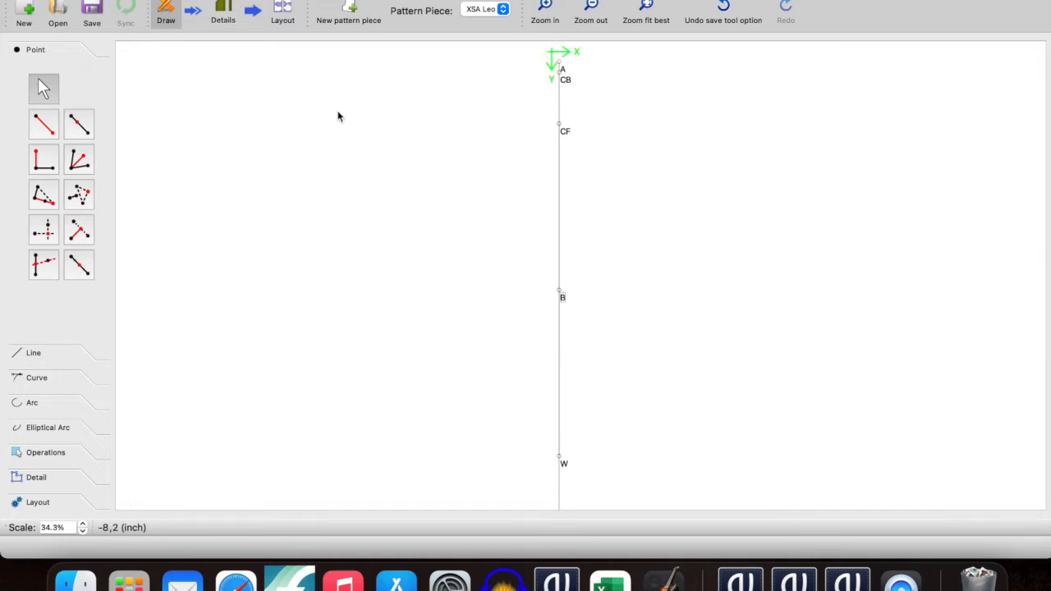
{"action": "left_click", "coordinate": [84, 274]}
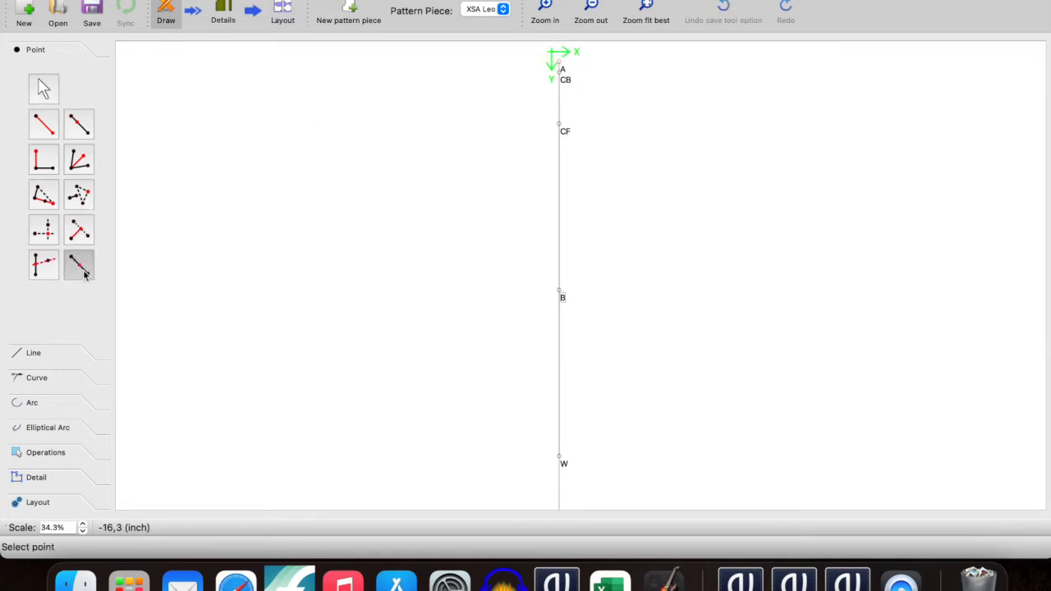
{"action": "left_click", "coordinate": [558, 124]}
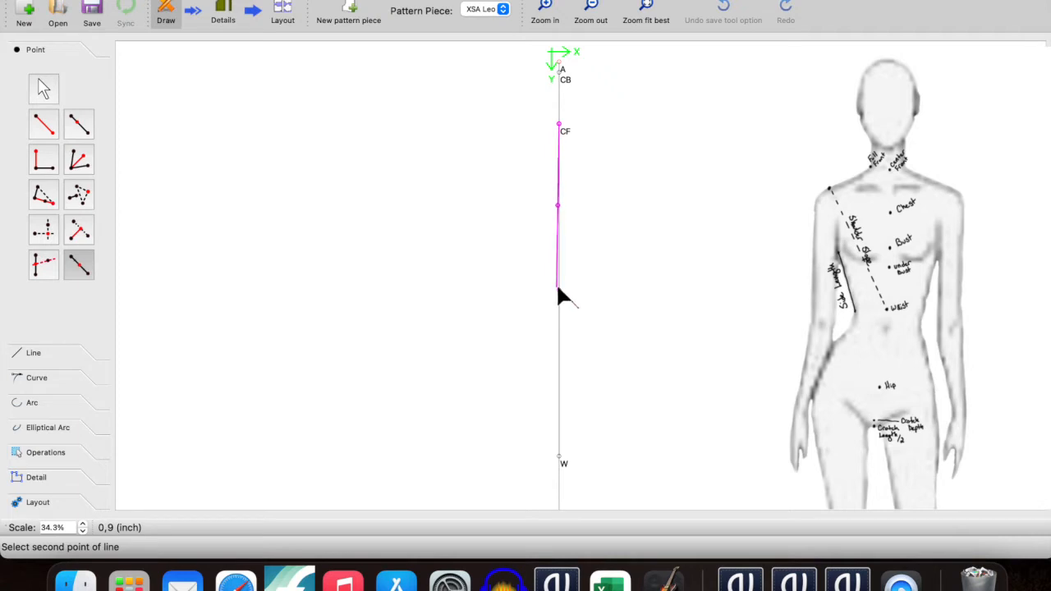
{"action": "left_click", "coordinate": [558, 289]}
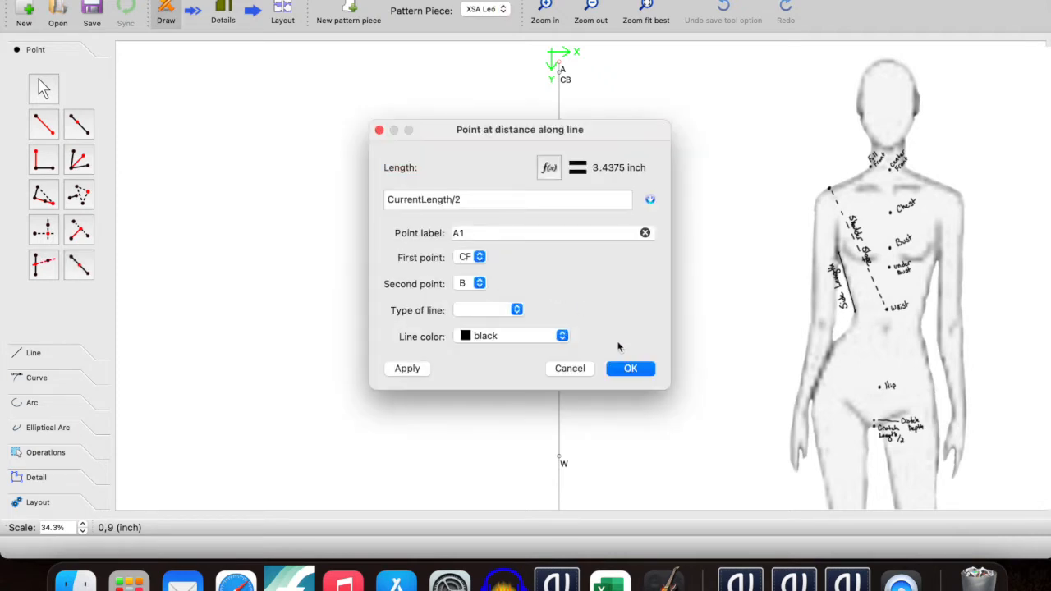
{"action": "left_click", "coordinate": [631, 369]}
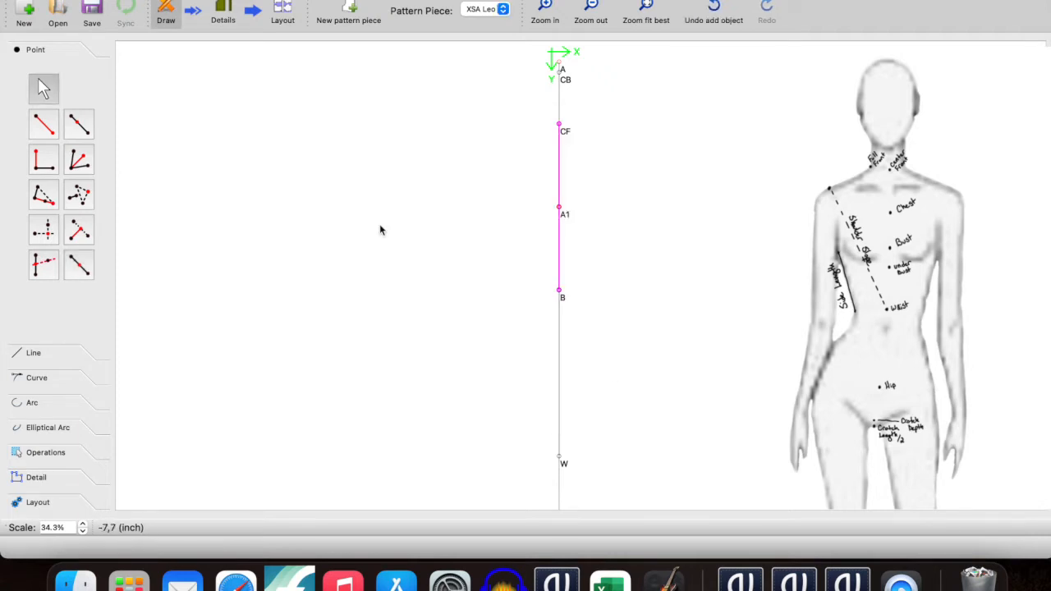
- Create a midpoint between CB and B on the center line, keeping the default label
{"action": "left_click", "coordinate": [79, 265]}
{"action": "left_click", "coordinate": [556, 66]}
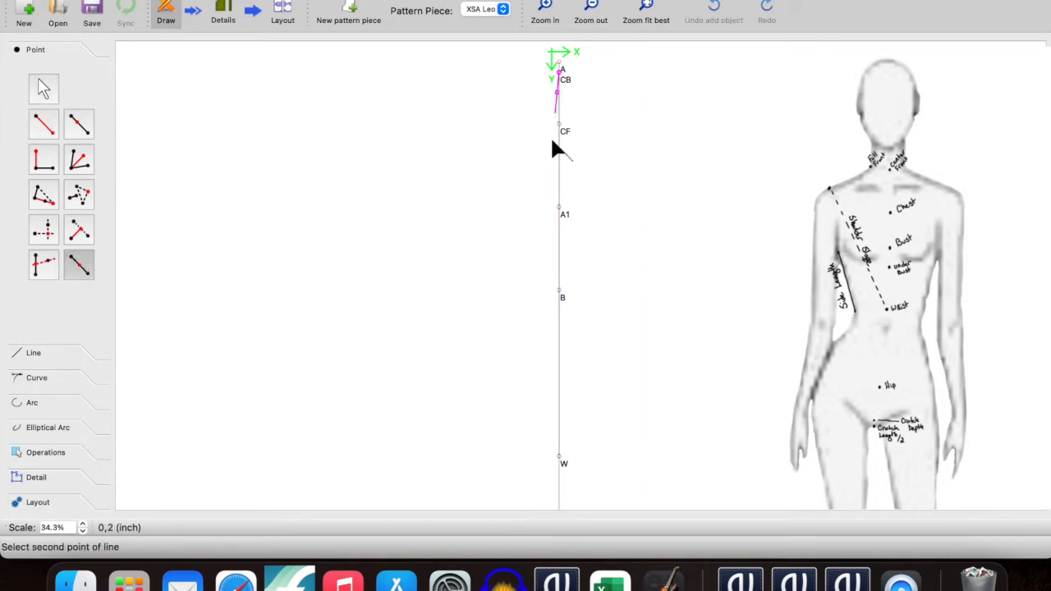
{"action": "left_click", "coordinate": [558, 292]}
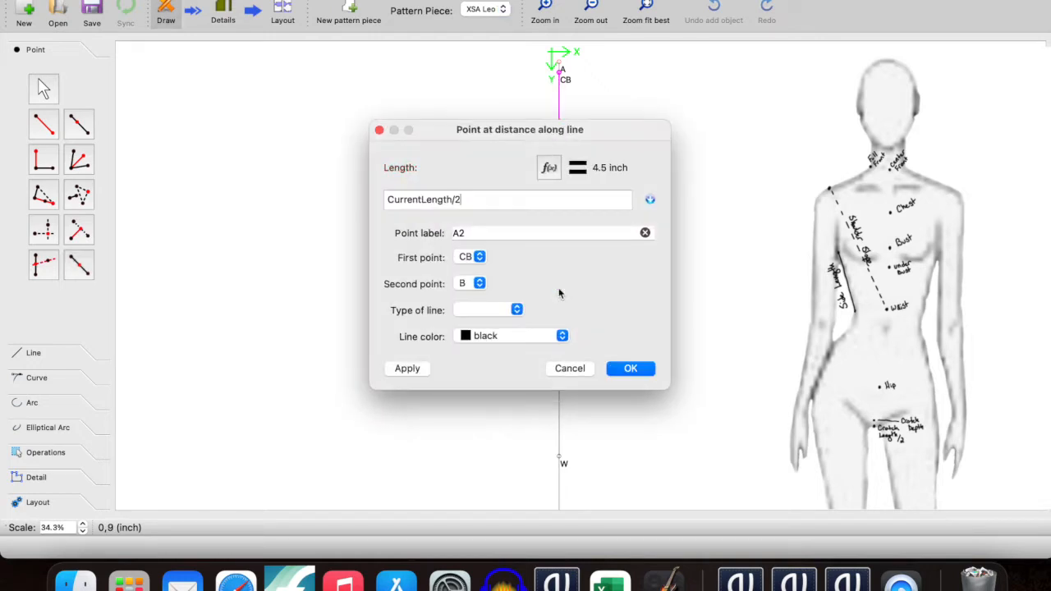
{"action": "left_click", "coordinate": [632, 373]}
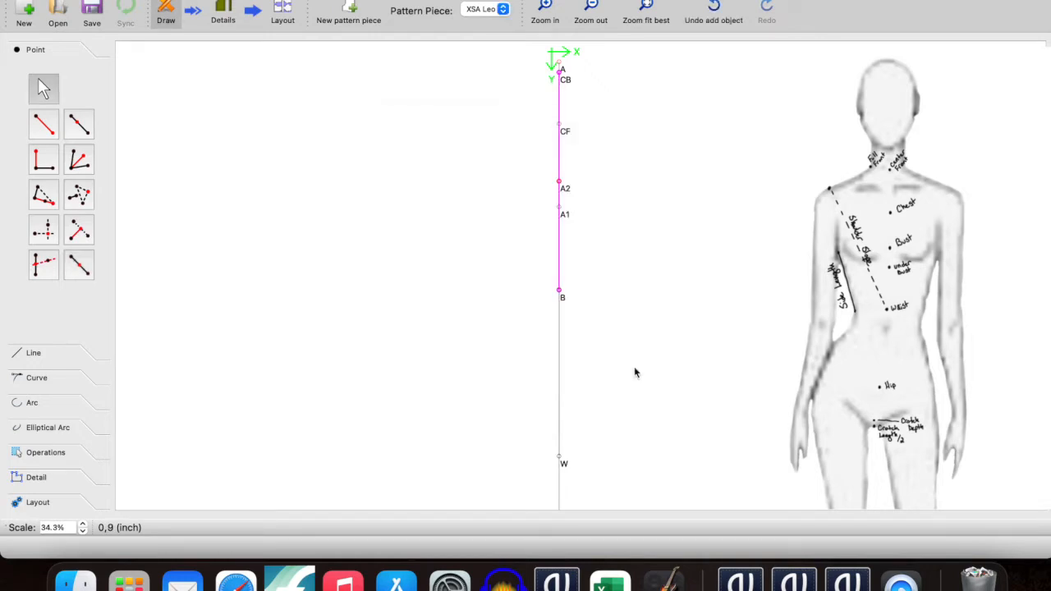
- Create the midpoint between points A2 and A1 and label it AC
{"action": "left_click", "coordinate": [80, 265]}
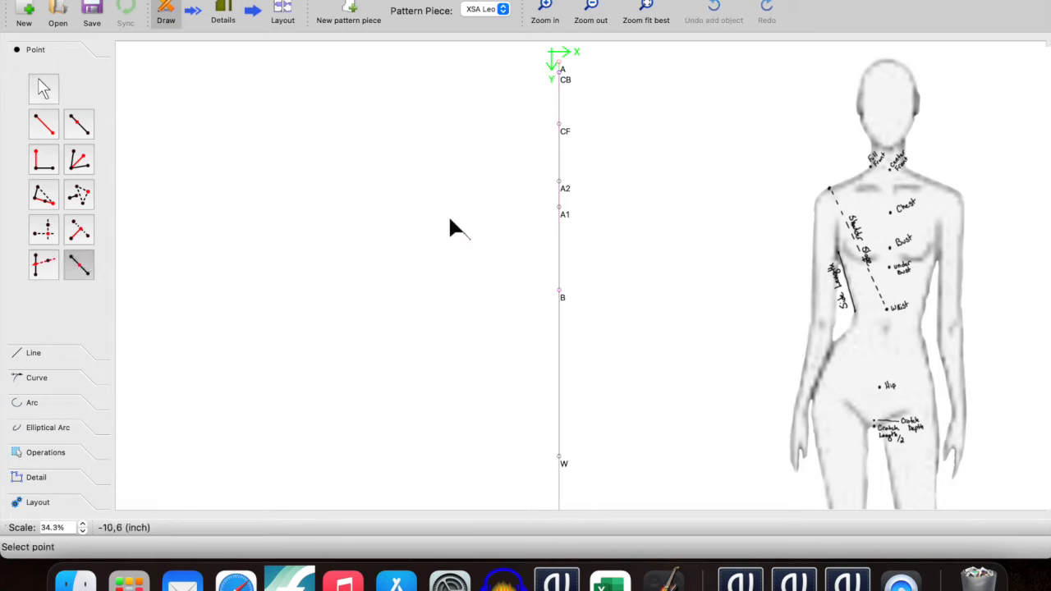
{"action": "left_click", "coordinate": [559, 182]}
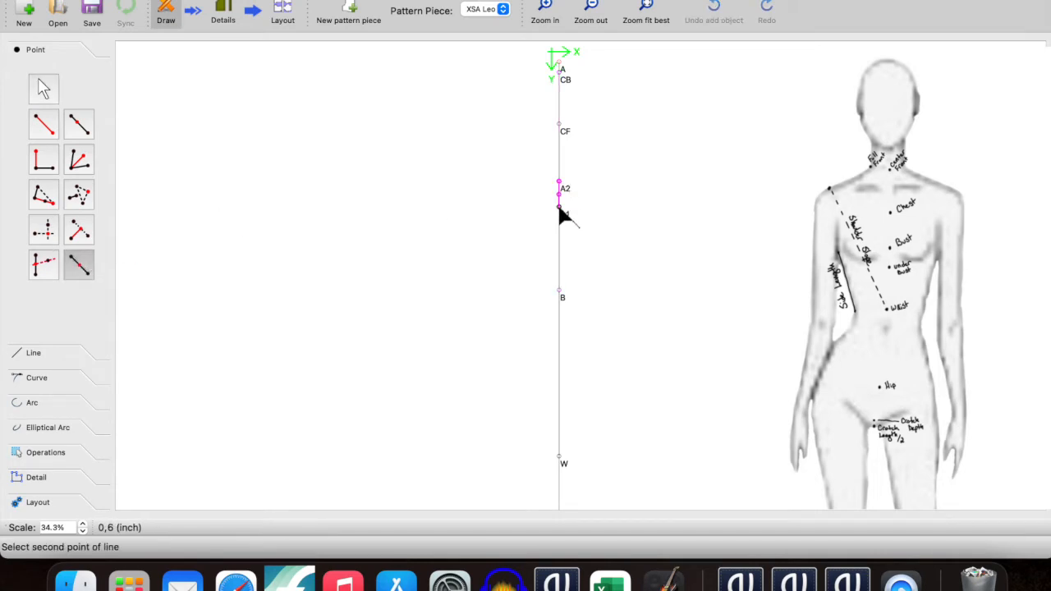
{"action": "left_click", "coordinate": [561, 208]}
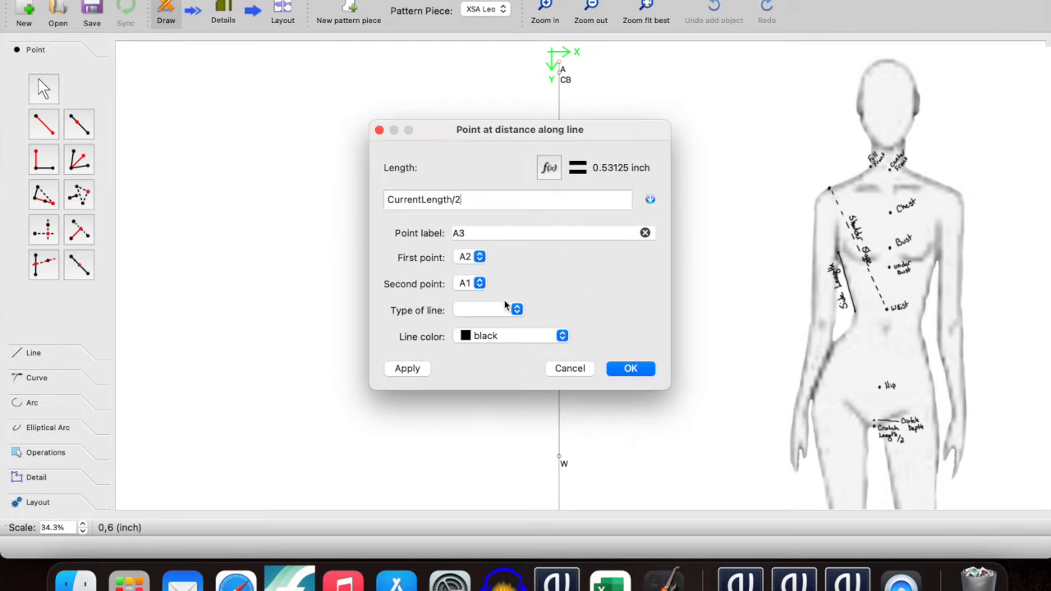
{"action": "left_click_drag", "start_coordinate": [504, 233], "coordinate": [412, 227]}
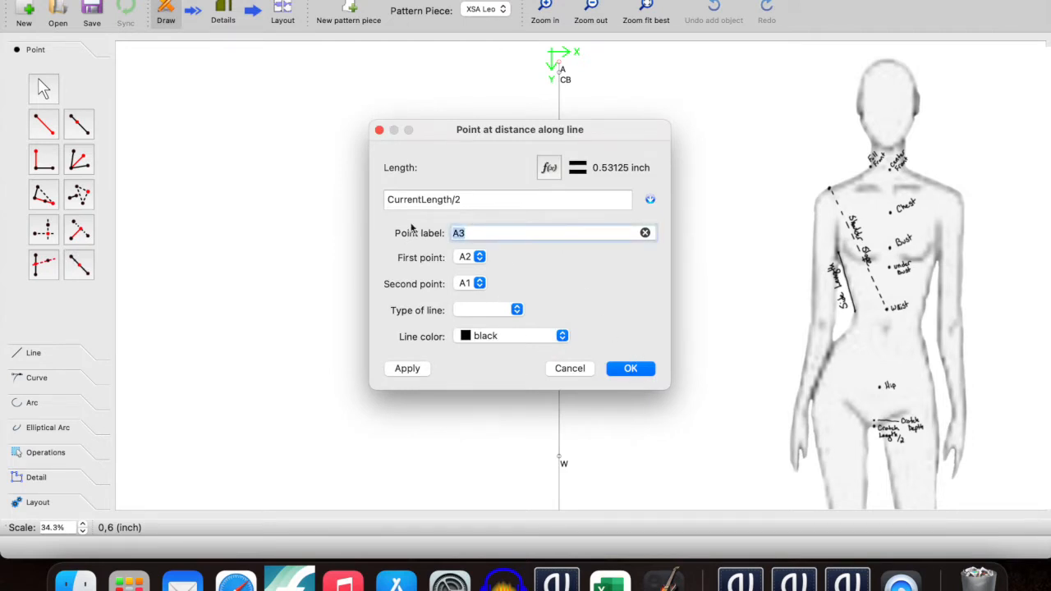
{"action": "type", "text": "AC"}
{"action": "left_click", "coordinate": [630, 369]}
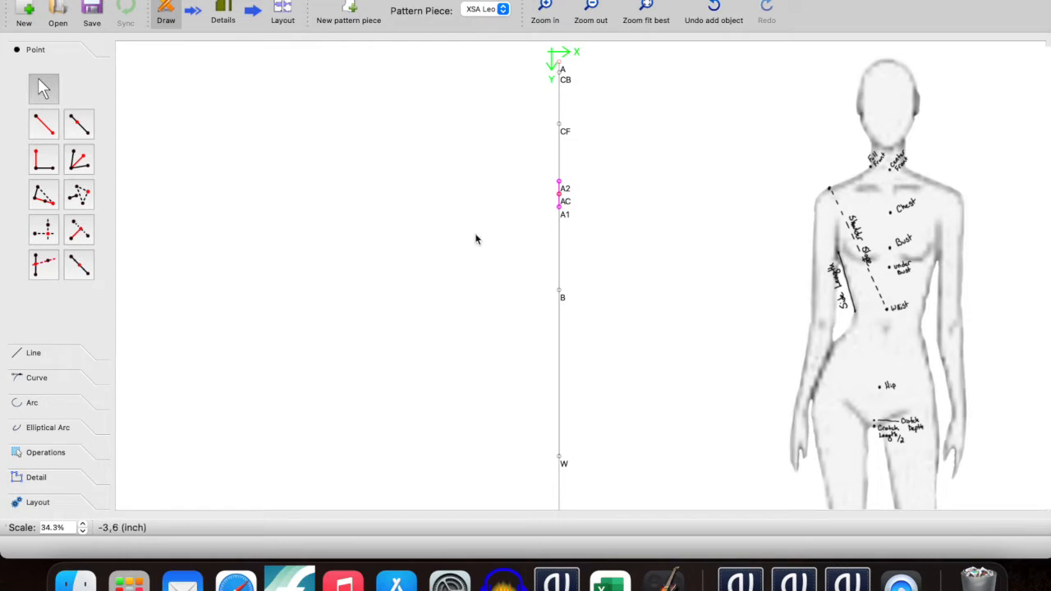
- Hide the labels of points A2 and A1, and move the AC label beside its point
{"action": "right_click", "coordinate": [570, 190]}
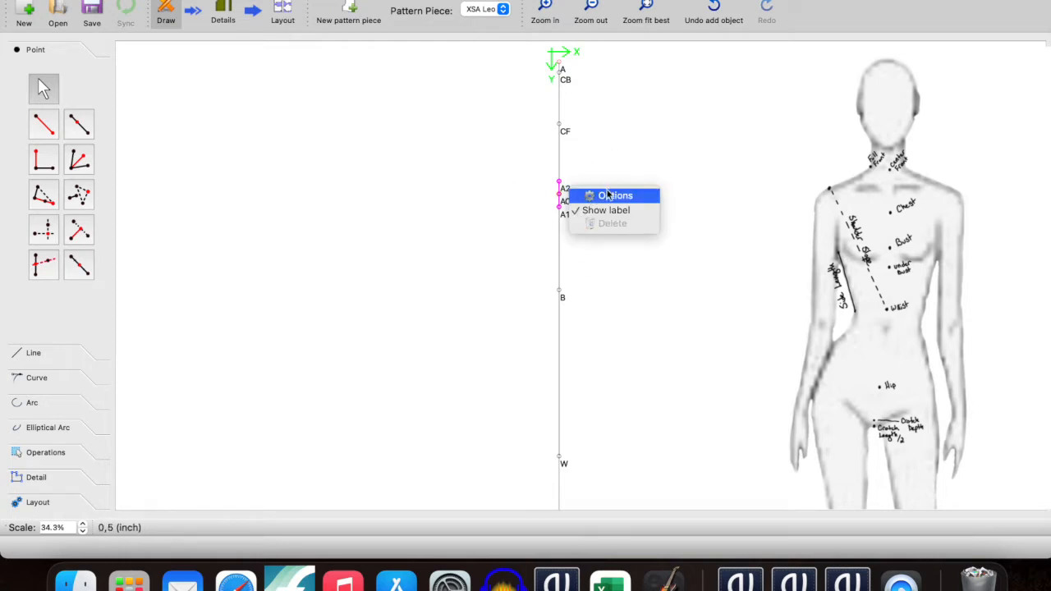
{"action": "left_click", "coordinate": [605, 209]}
{"action": "right_click", "coordinate": [566, 215]}
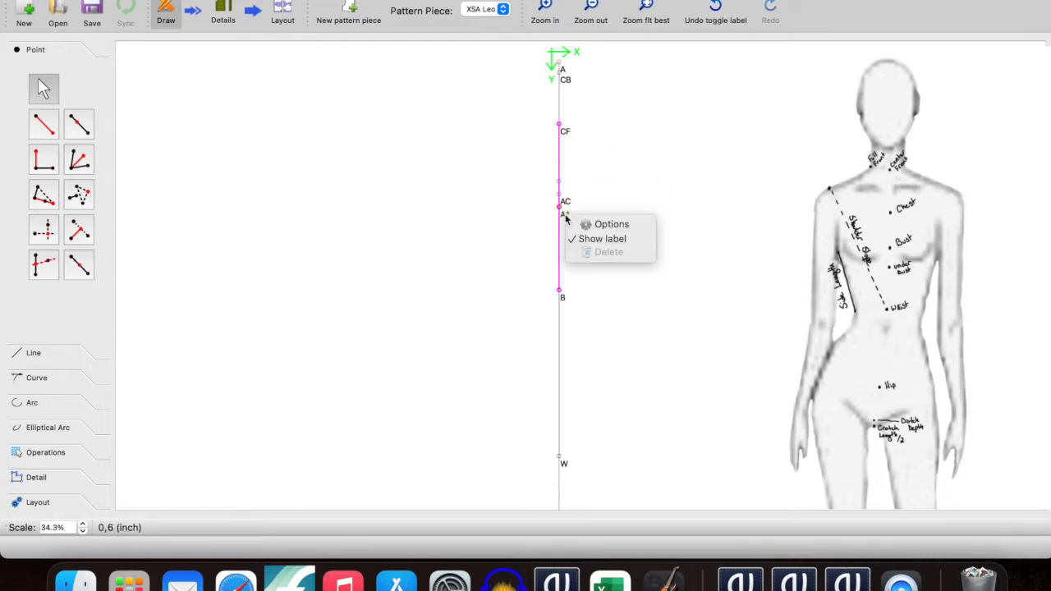
{"action": "left_click", "coordinate": [605, 237]}
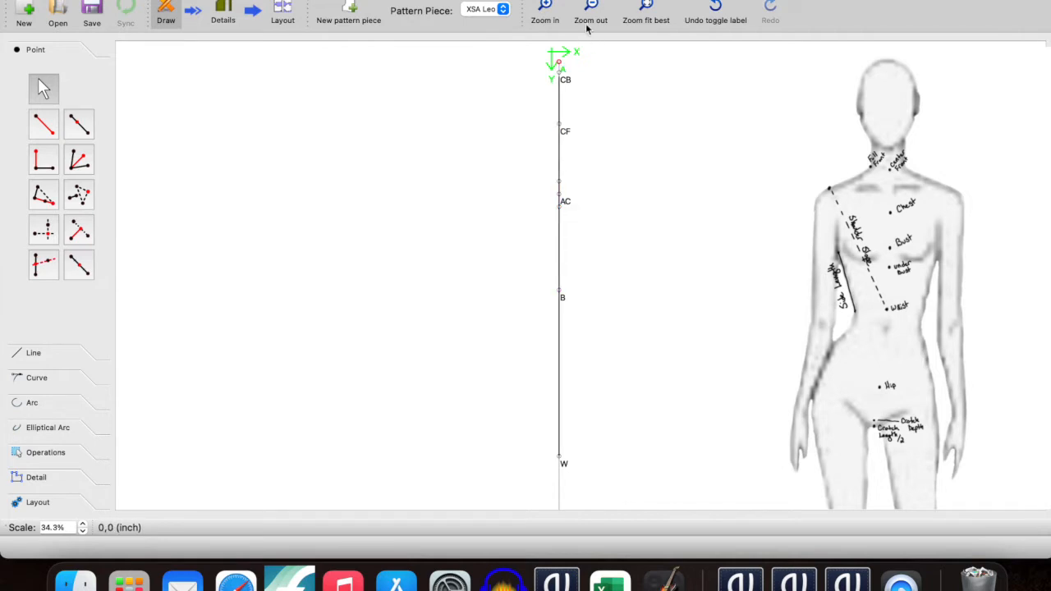
{"action": "left_click_drag", "start_coordinate": [564, 205], "coordinate": [567, 199]}
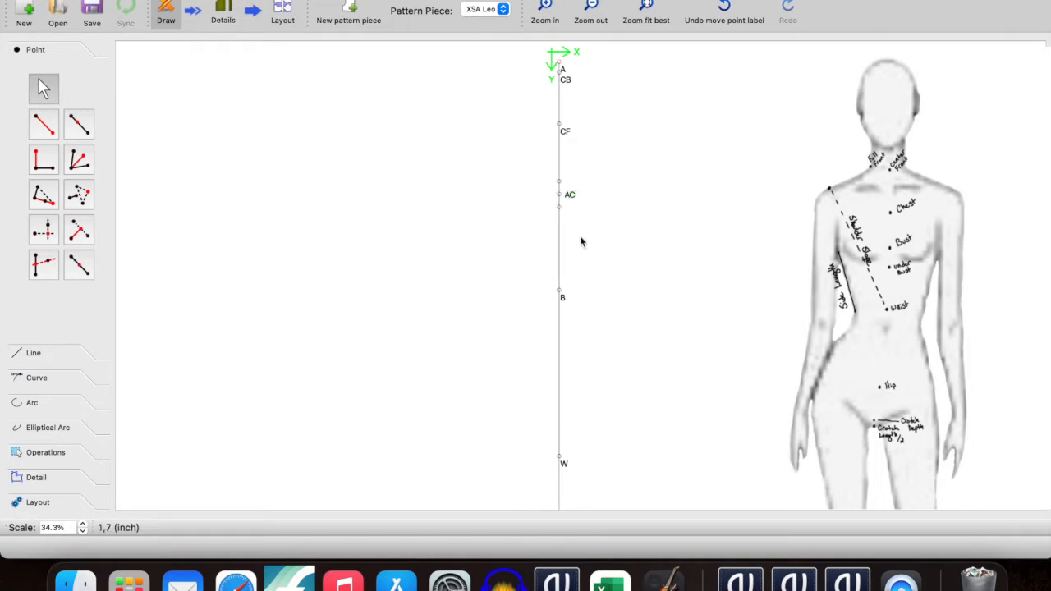
- Check the distance between the two unlabeled midpoints above and below AC
{"action": "scroll", "coordinate": [584, 146], "scroll_direction": "down", "scroll_amount": 1}
{"action": "scroll", "coordinate": [585, 164], "scroll_direction": "down", "scroll_amount": 5}
{"action": "scroll", "coordinate": [596, 247], "scroll_direction": "up", "scroll_amount": 6}
{"action": "scroll", "coordinate": [571, 178], "scroll_direction": "up", "scroll_amount": 6, "text": "ctrl"}
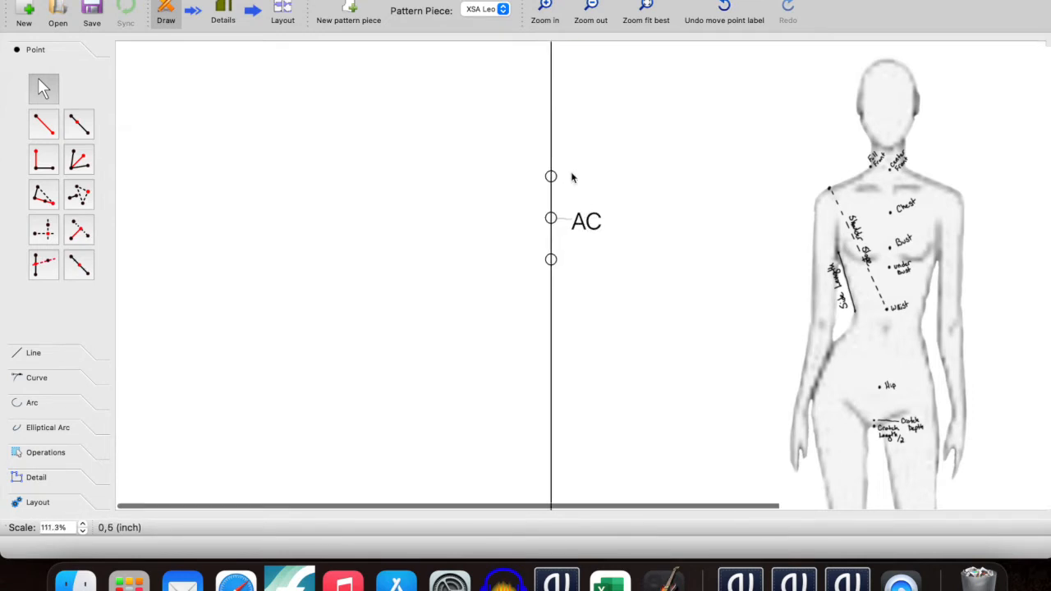
{"action": "scroll", "coordinate": [572, 177], "scroll_direction": "up", "scroll_amount": 5, "text": "ctrl"}
{"action": "left_click", "coordinate": [50, 129]}
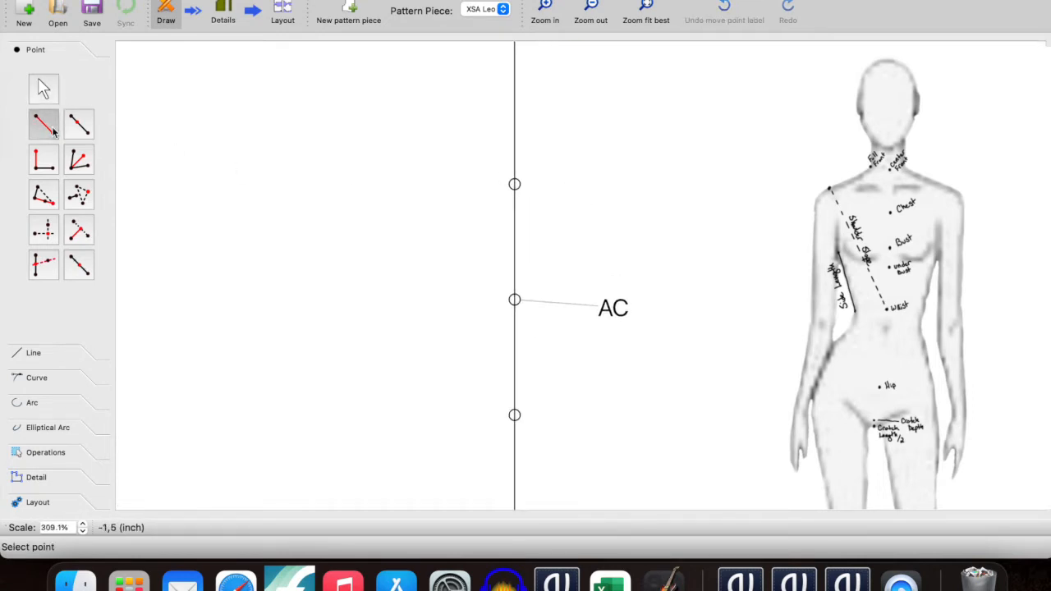
{"action": "left_click", "coordinate": [514, 183]}
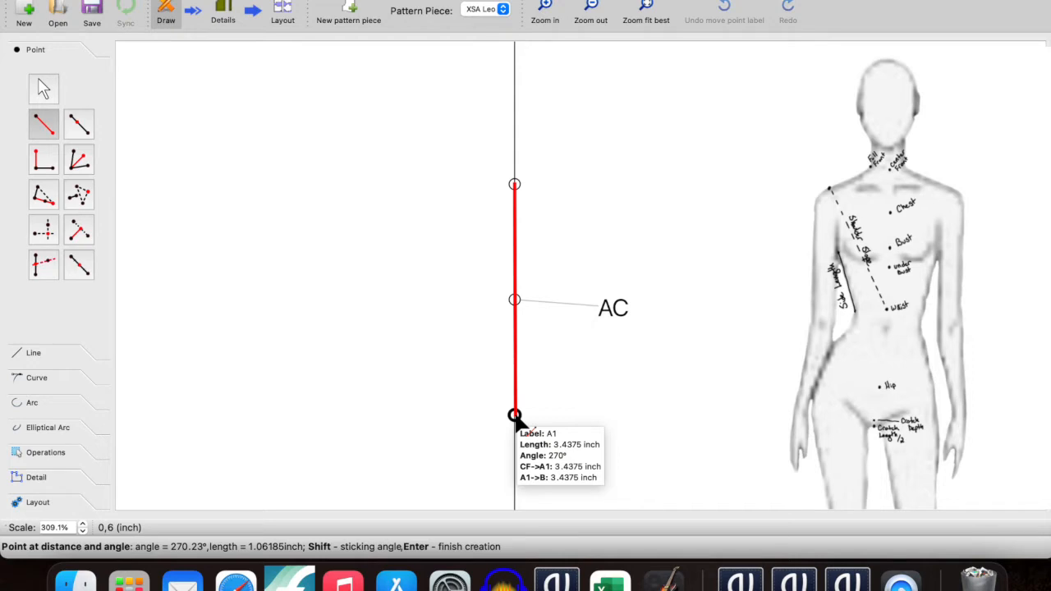
{"action": "left_click", "coordinate": [43, 88]}
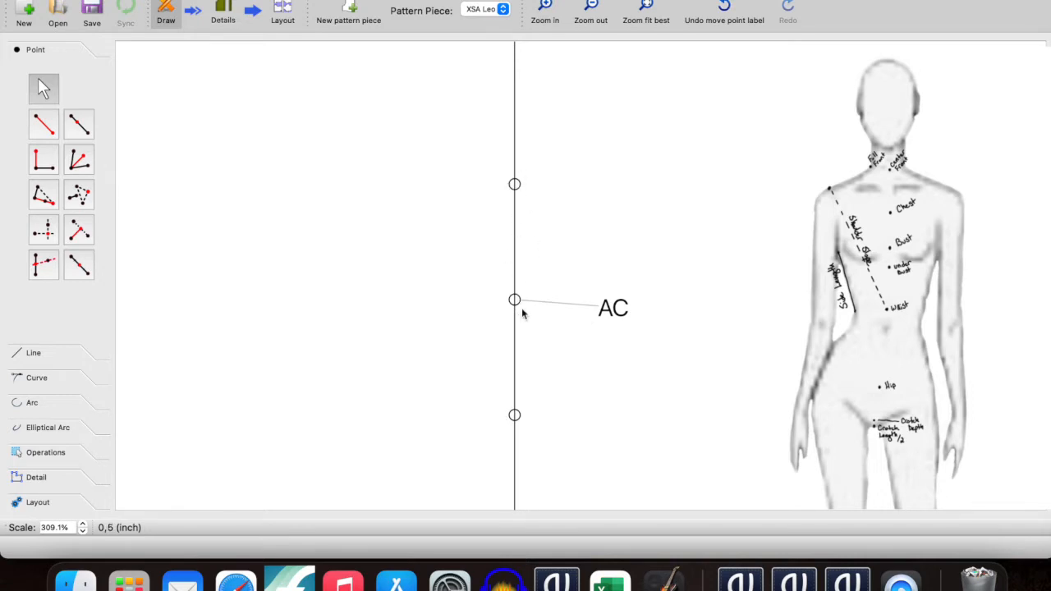
- Place a new point at distance and angle straight up from W at 90°, about 7.58 inches away
{"action": "scroll", "coordinate": [521, 307], "scroll_direction": "down", "scroll_amount": 3}
{"action": "scroll", "coordinate": [522, 308], "scroll_direction": "down", "scroll_amount": 4}
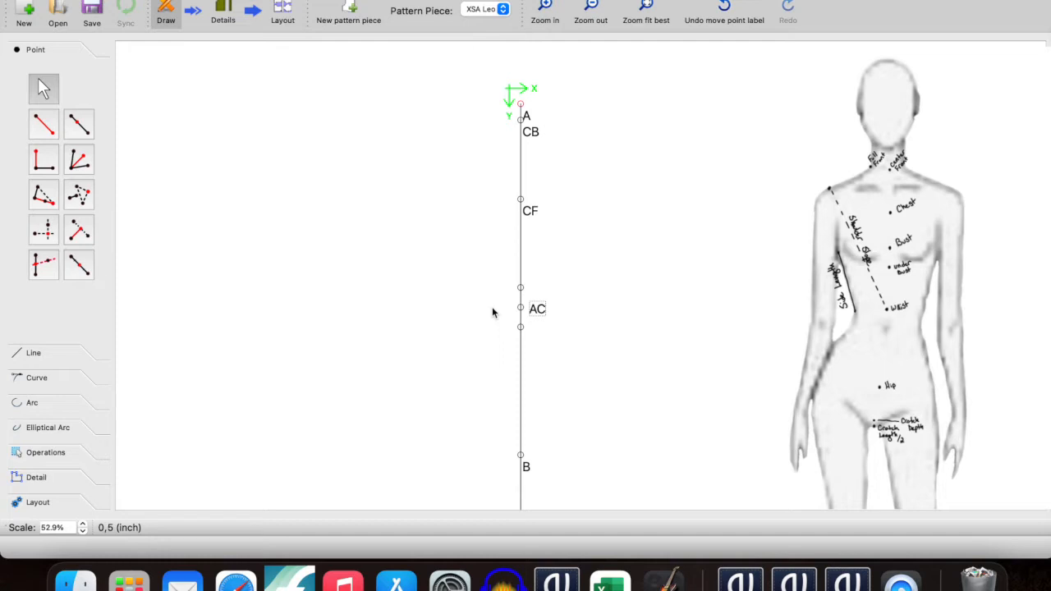
{"action": "scroll", "coordinate": [518, 307], "scroll_direction": "down", "scroll_amount": 3}
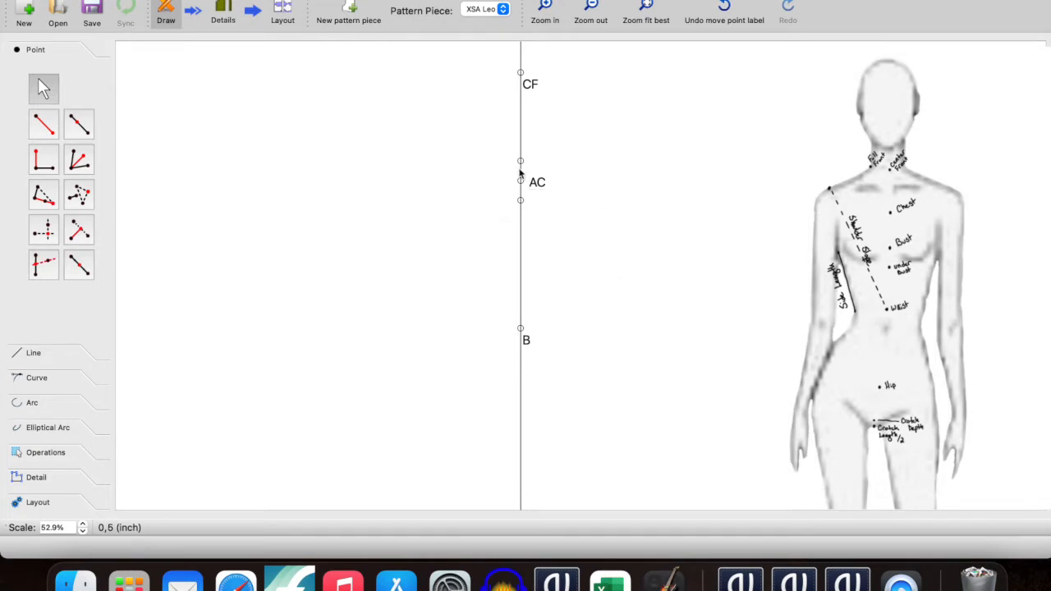
{"action": "scroll", "coordinate": [411, 214], "scroll_direction": "down", "scroll_amount": 3, "text": "ctrl"}
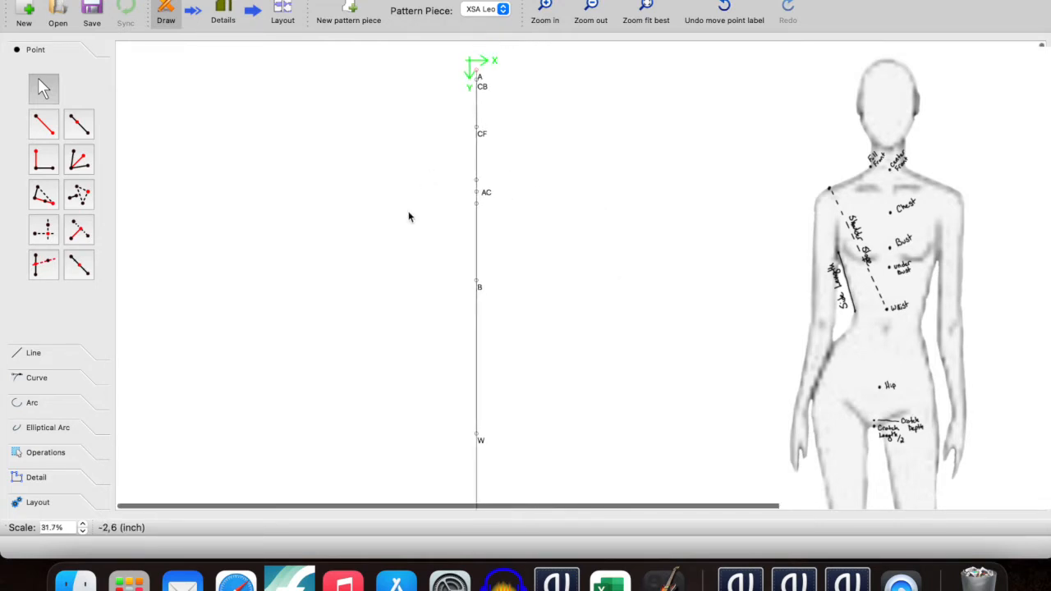
{"action": "scroll", "coordinate": [409, 217], "scroll_direction": "down", "scroll_amount": 5}
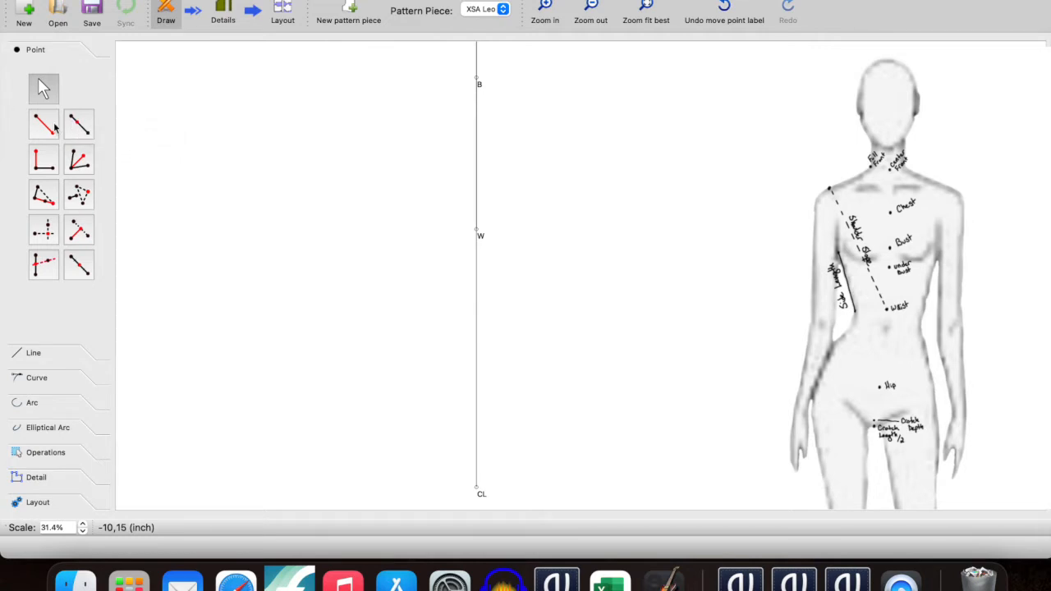
{"action": "left_click", "coordinate": [55, 127]}
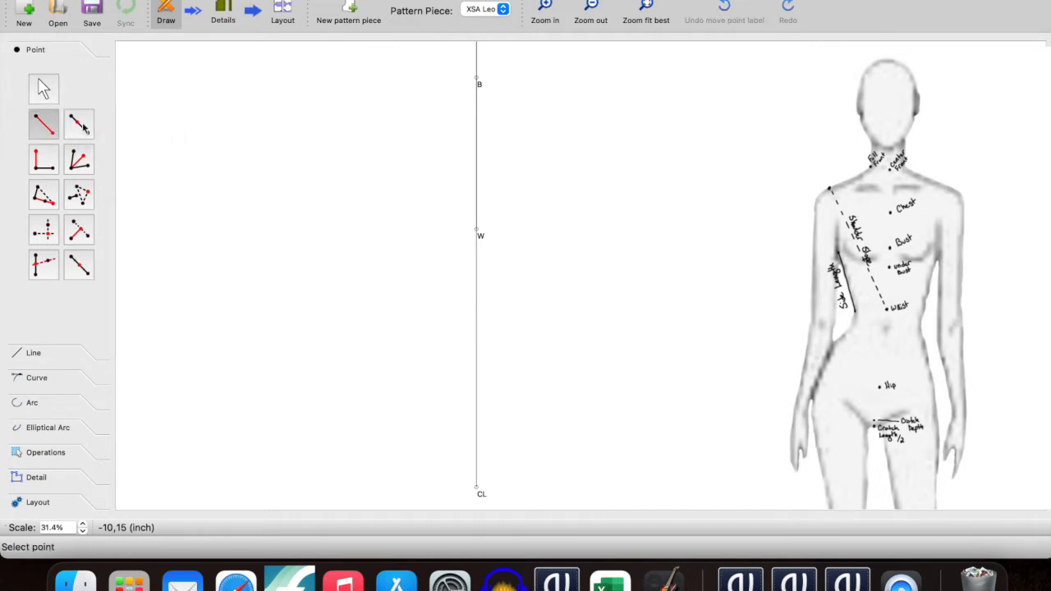
{"action": "scroll", "coordinate": [503, 293], "scroll_direction": "up", "scroll_amount": 3}
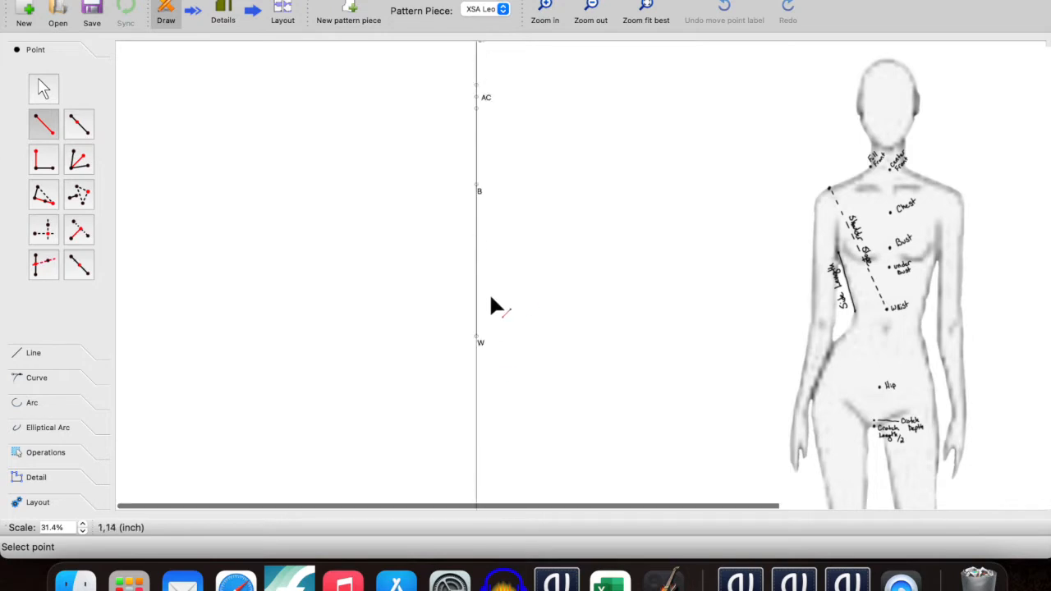
{"action": "left_click", "coordinate": [477, 338]}
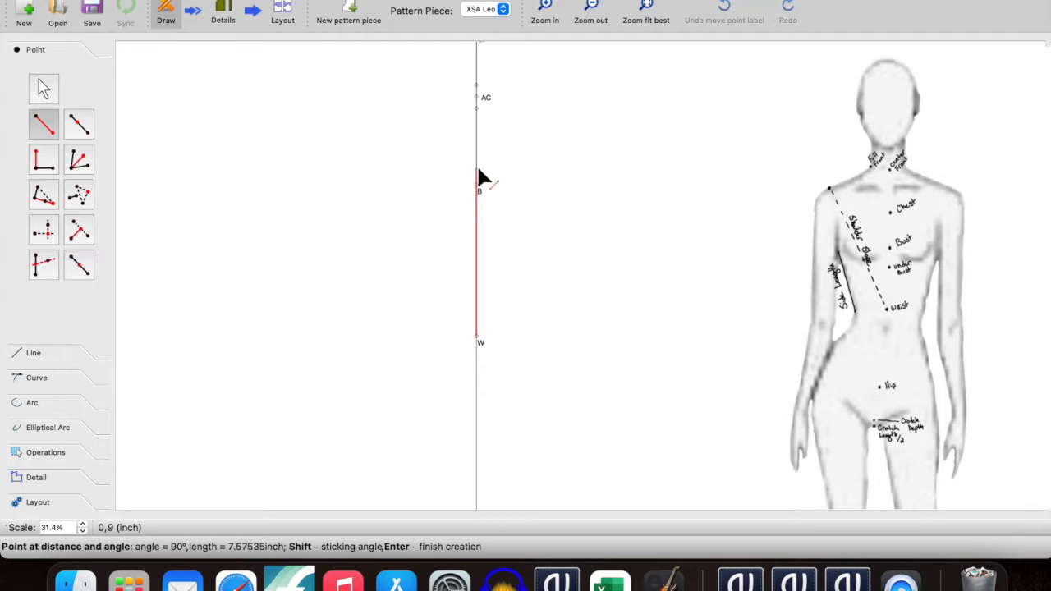
{"action": "left_click", "coordinate": [480, 175]}
{"action": "left_click", "coordinate": [532, 147]}
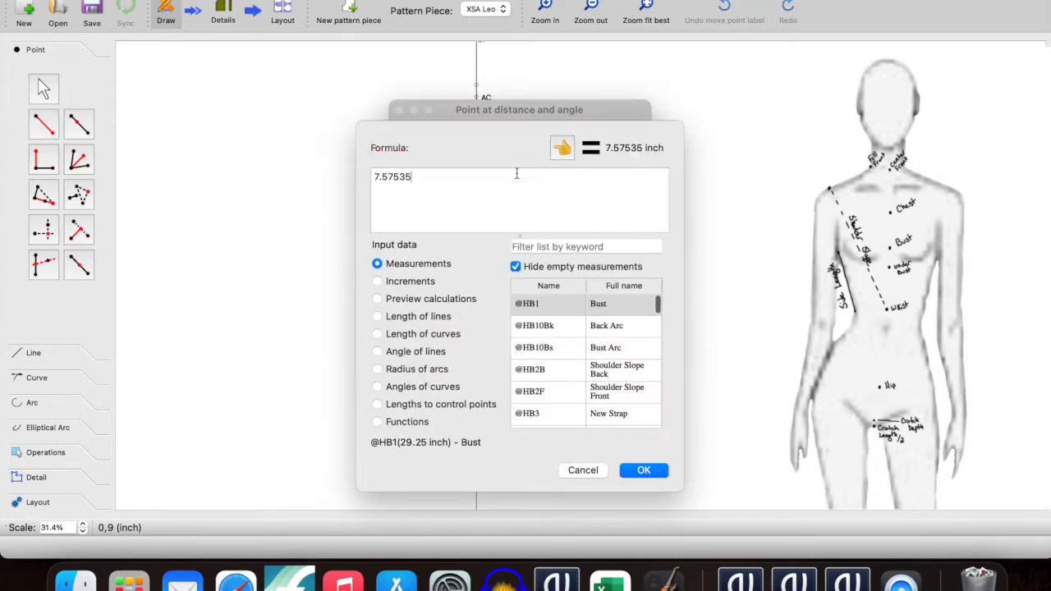
{"action": "key", "text": "super+a"}
{"action": "key", "text": "BackSpace"}
{"action": "left_click", "coordinate": [558, 246]}
{"action": "type", "text": "side"}
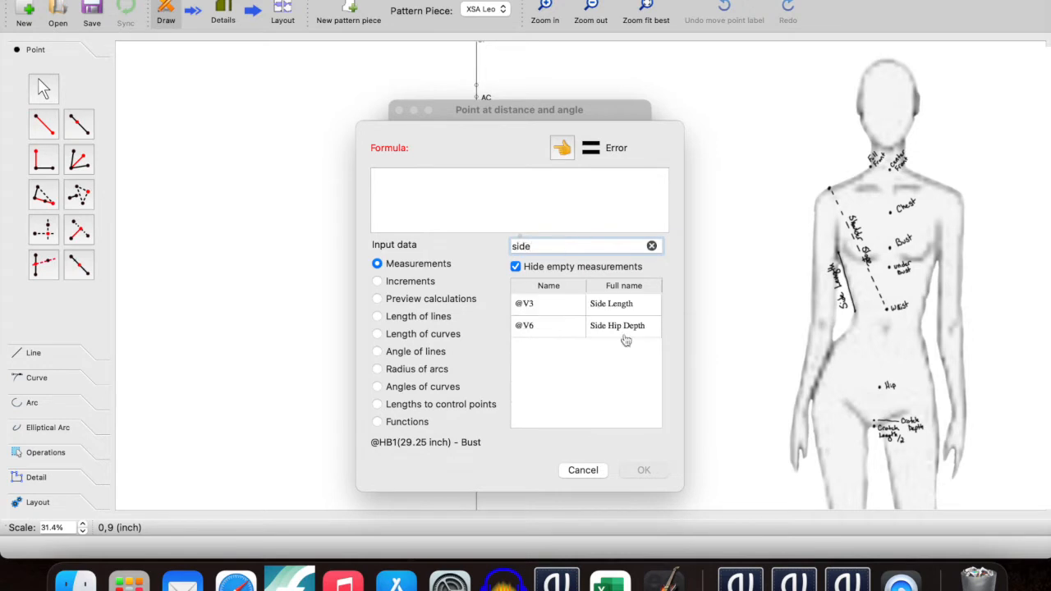
{"action": "double_click", "coordinate": [628, 304]}
{"action": "left_click", "coordinate": [519, 194]}
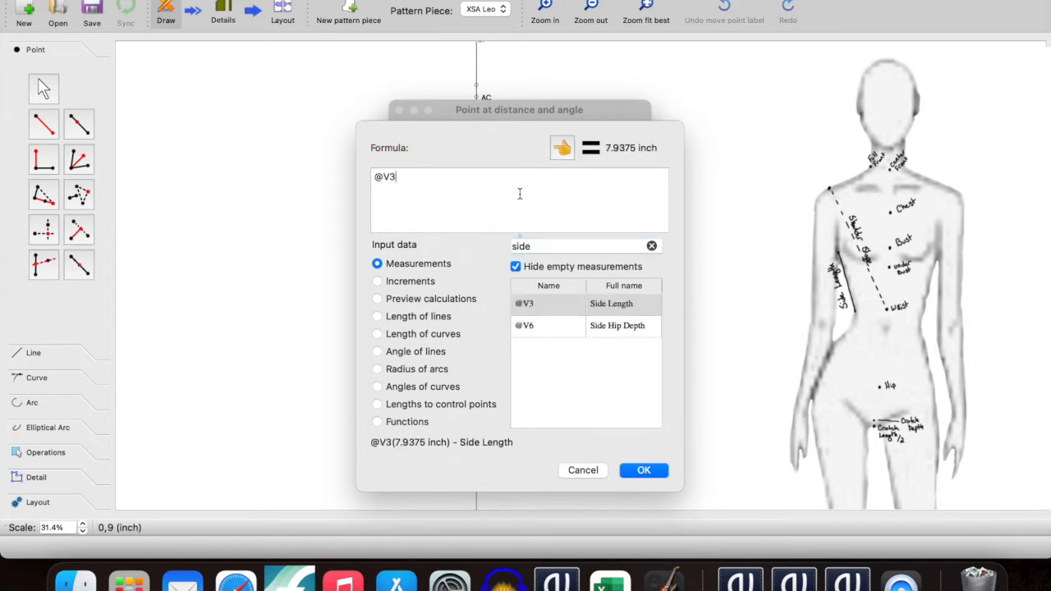
{"action": "type", "text": "+1"}
{"action": "left_click", "coordinate": [645, 471]}
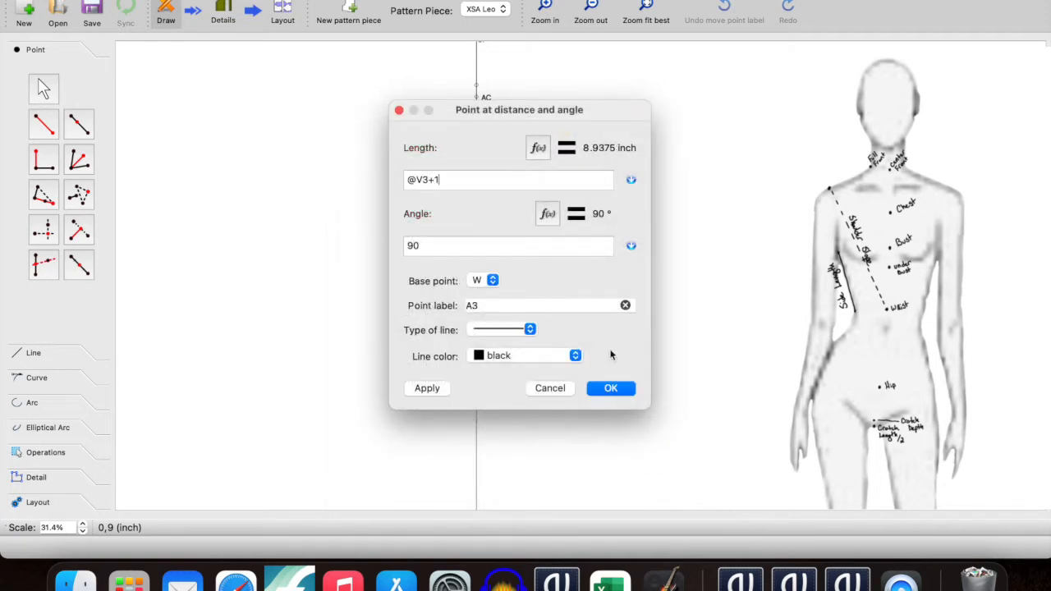
- Label the new side-length point AS and create it
{"action": "double_click", "coordinate": [538, 304]}
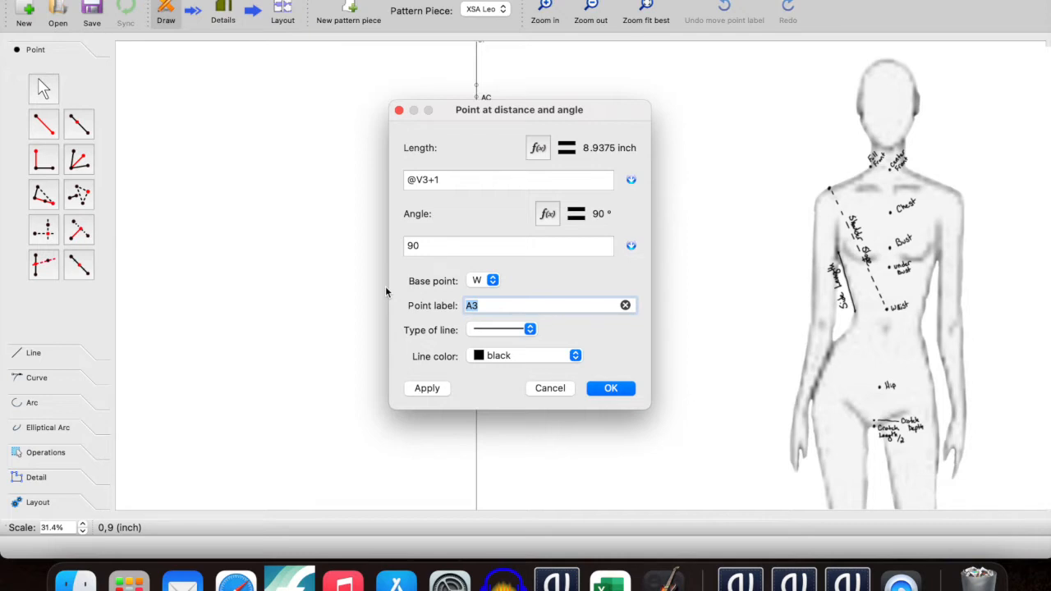
{"action": "key", "text": "BackSpace"}
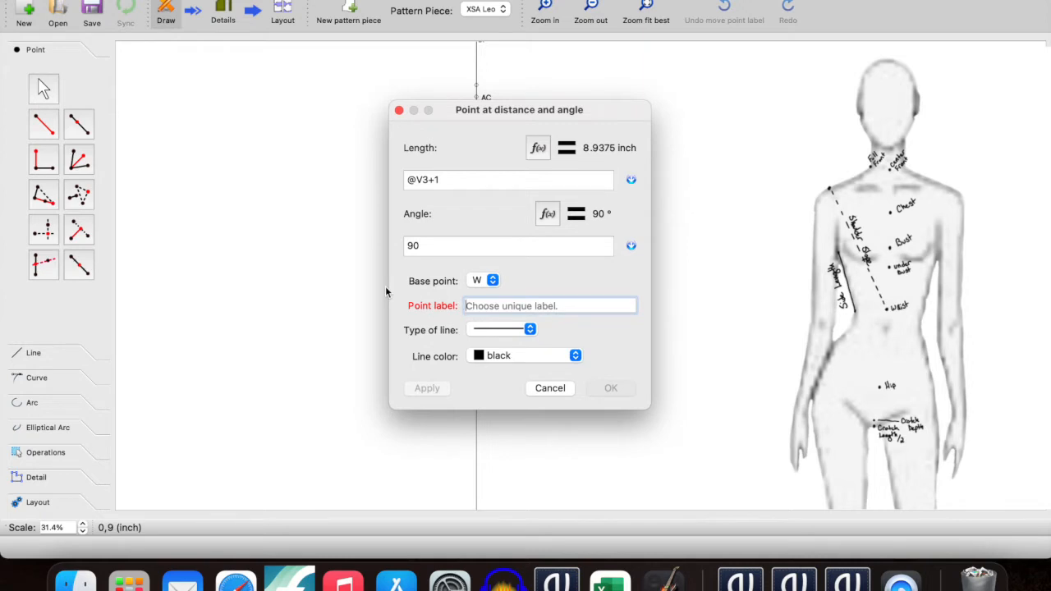
{"action": "type", "text": "AC"}
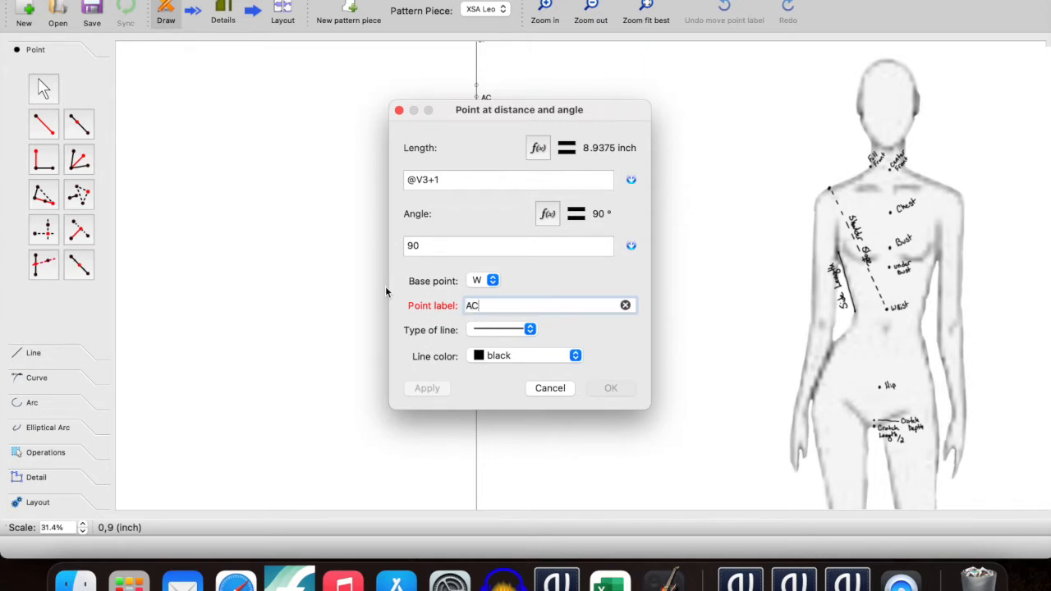
{"action": "key", "text": "BackSpace"}
{"action": "key", "text": "BackSpace"}
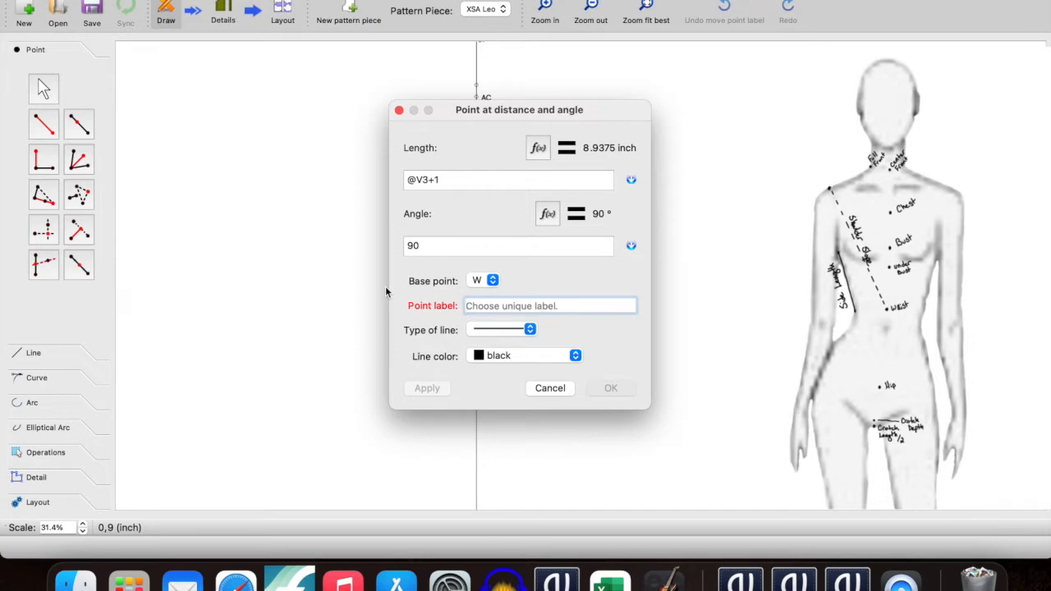
{"action": "type", "text": "SL"}
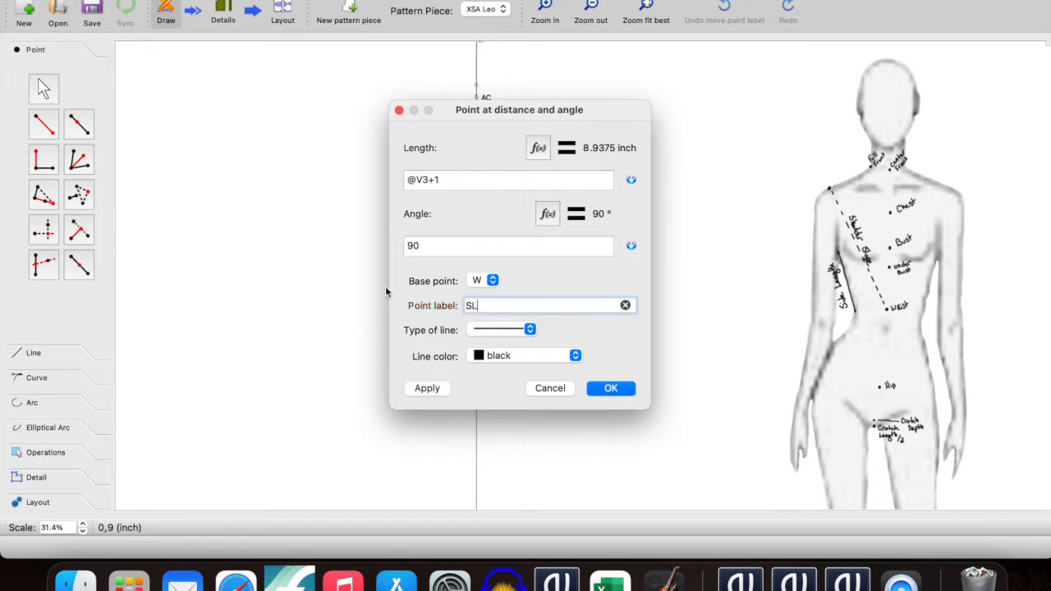
{"action": "key", "text": "BackSpace"}
{"action": "key", "text": "BackSpace"}
{"action": "type", "text": "AS"}
{"action": "left_click", "coordinate": [608, 390]}
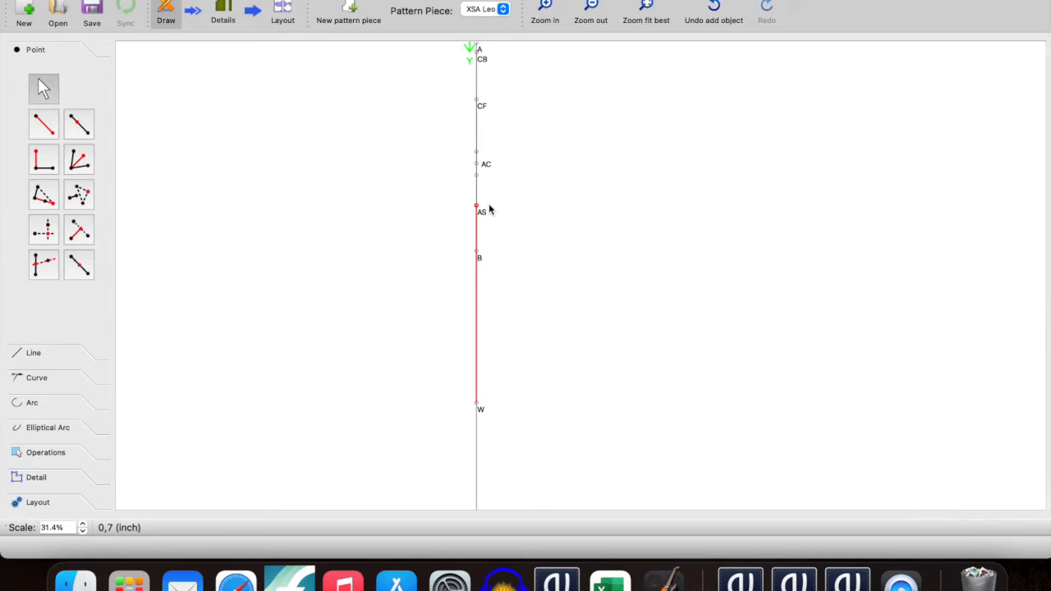
- Place a new point at distance and angle straight down from W at 270°, about 6.79 inches away
{"action": "scroll", "coordinate": [486, 259], "scroll_direction": "down", "scroll_amount": 1}
{"action": "scroll", "coordinate": [485, 260], "scroll_direction": "down", "scroll_amount": 5}
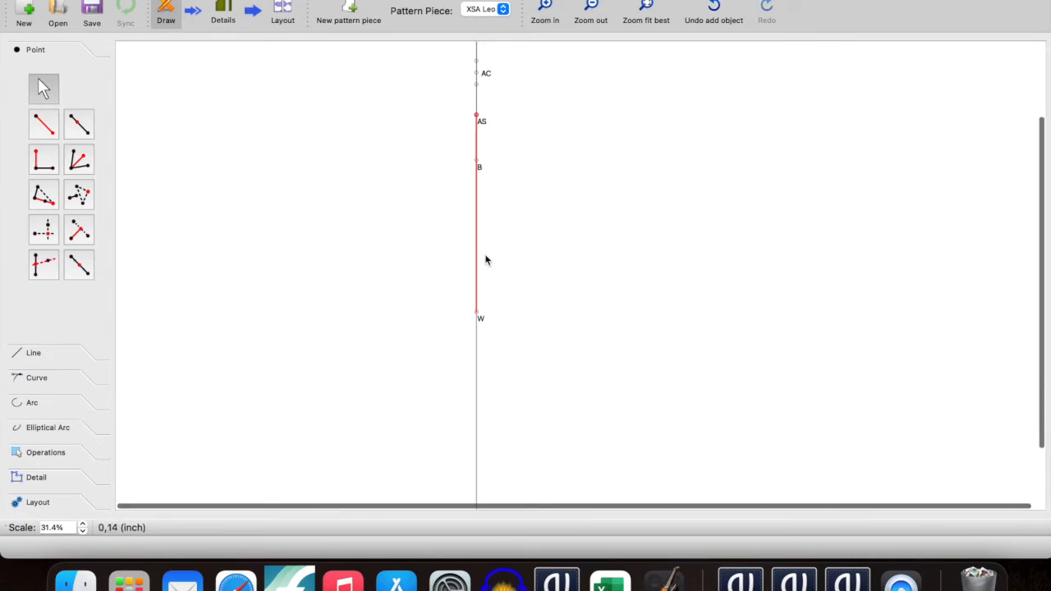
{"action": "scroll", "coordinate": [494, 274], "scroll_direction": "down", "scroll_amount": 3}
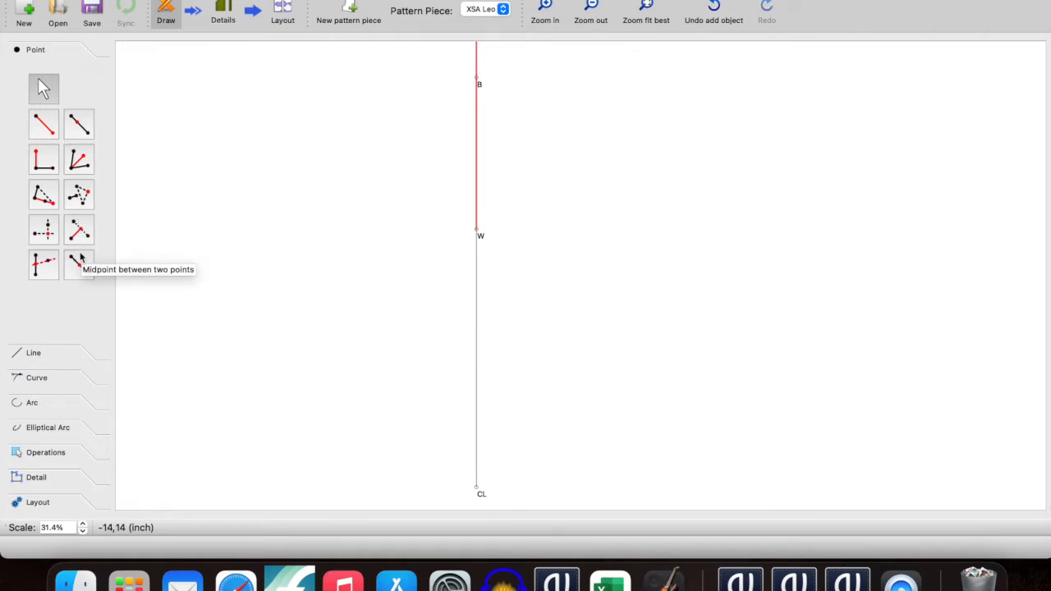
{"action": "left_click", "coordinate": [44, 123]}
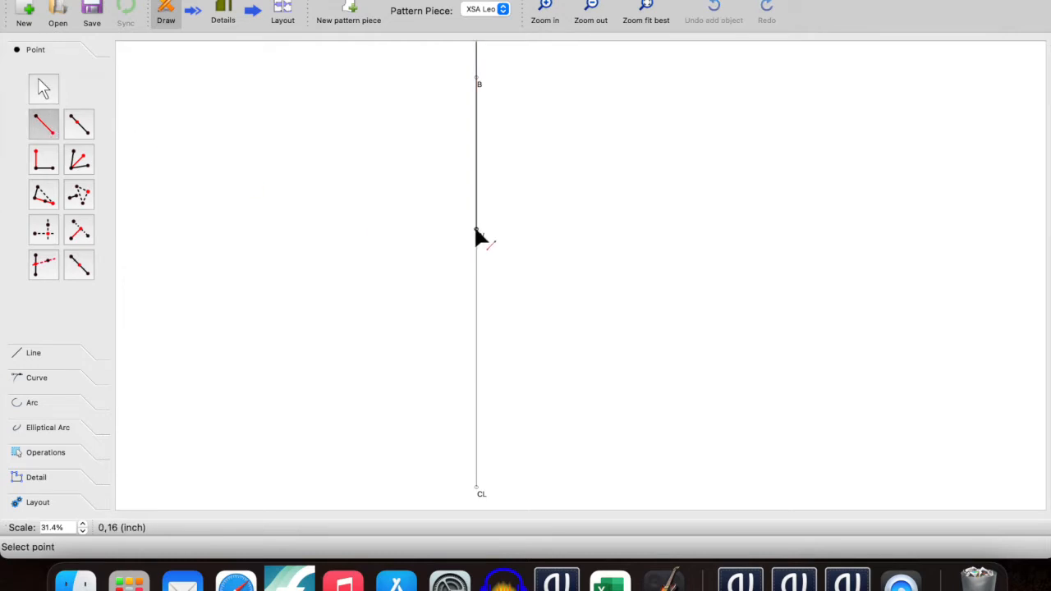
{"action": "left_click", "coordinate": [477, 237]}
{"action": "left_click", "coordinate": [476, 380]}
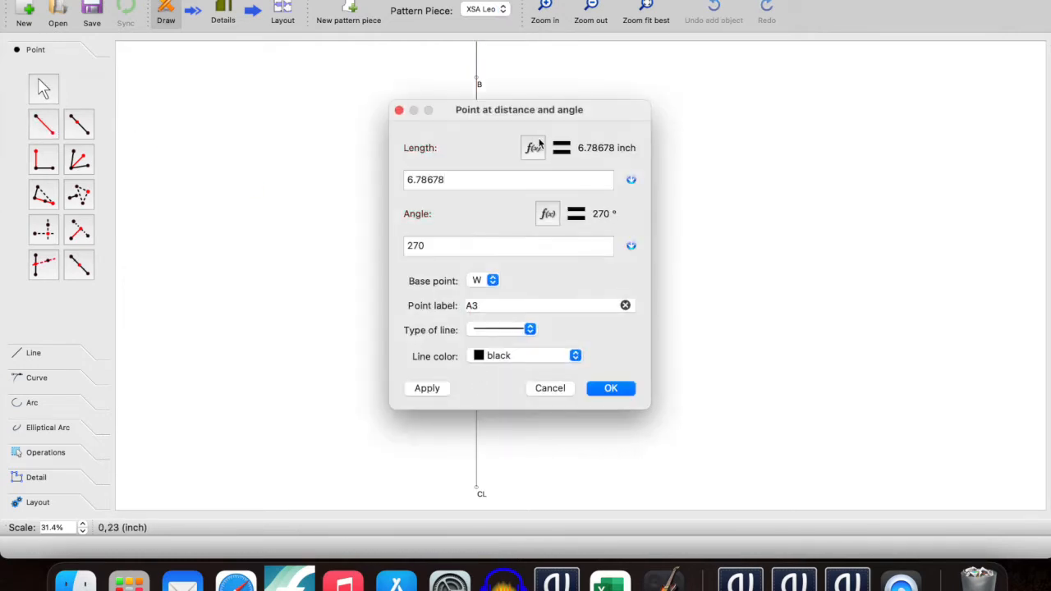
{"action": "left_click", "coordinate": [534, 145]}
{"action": "scroll", "coordinate": [605, 423], "scroll_direction": "down", "scroll_amount": 5}
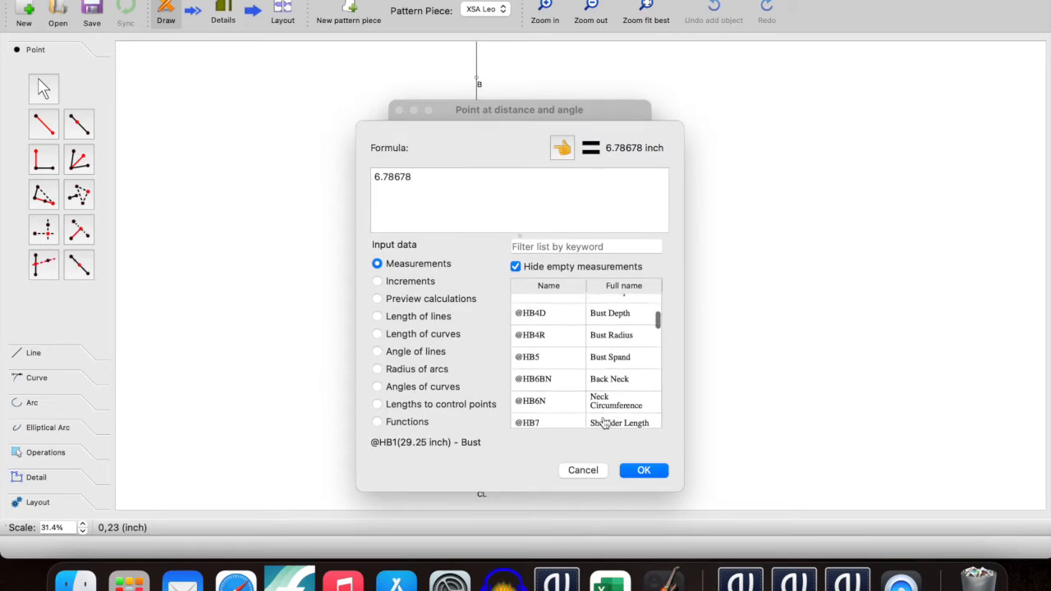
{"action": "scroll", "coordinate": [604, 423], "scroll_direction": "up", "scroll_amount": 5}
{"action": "left_click", "coordinate": [570, 246]}
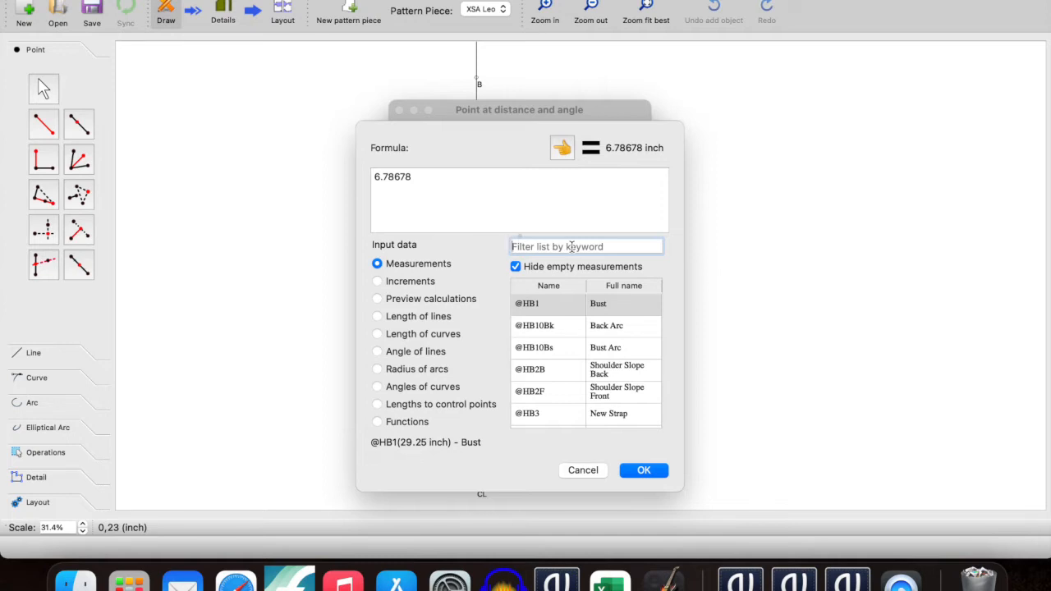
{"action": "type", "text": "Hip"}
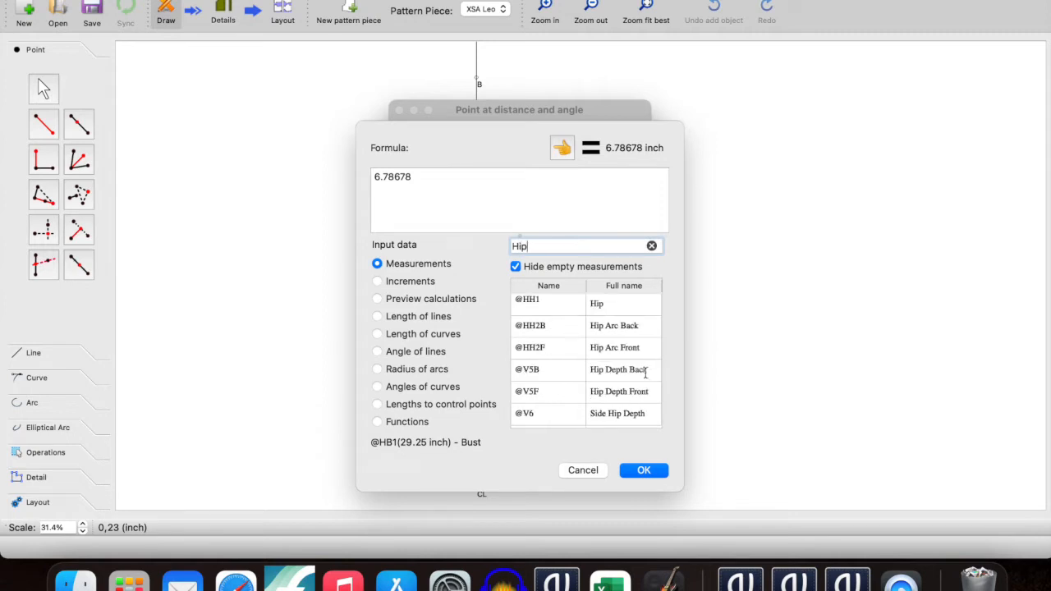
{"action": "left_click", "coordinate": [616, 393]}
{"action": "double_click", "coordinate": [616, 393]}
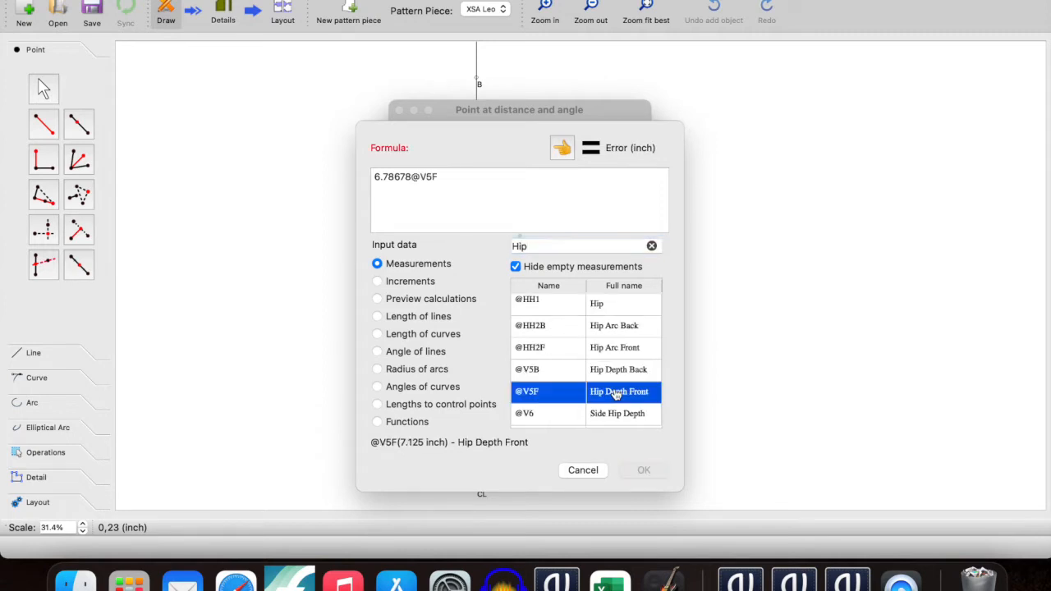
{"action": "left_click_drag", "start_coordinate": [411, 176], "coordinate": [369, 171]}
{"action": "key", "text": "BackSpace"}
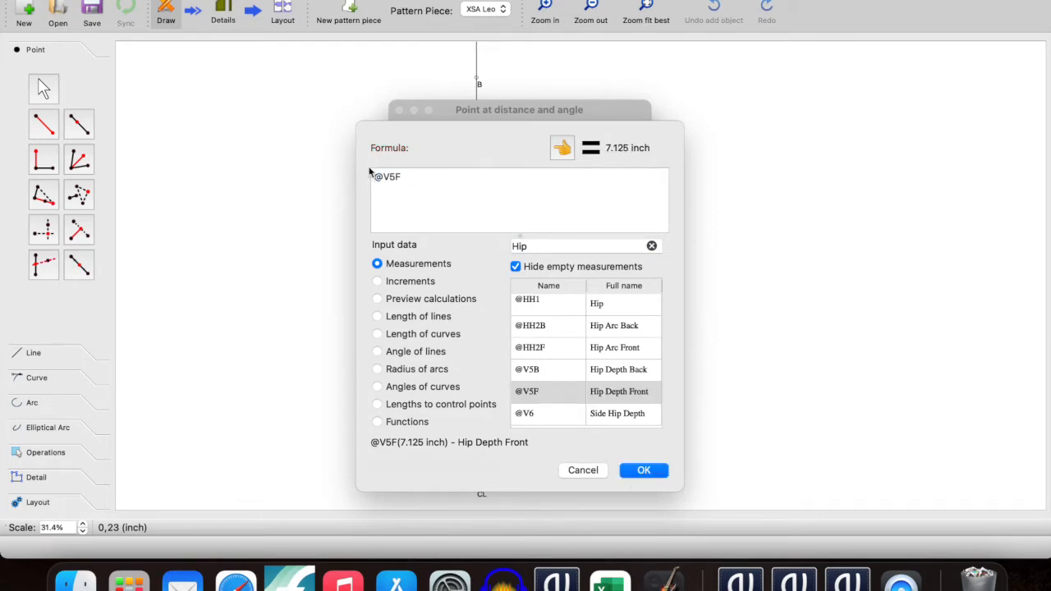
{"action": "left_click", "coordinate": [644, 470]}
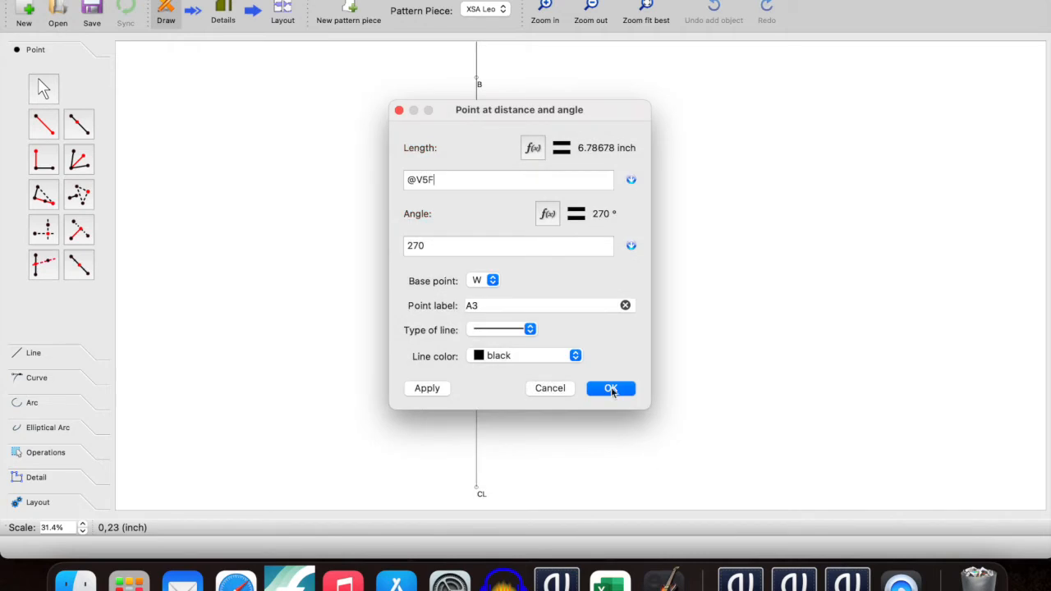
- Label the hip depth point HH and create it
{"action": "left_click_drag", "start_coordinate": [491, 301], "coordinate": [400, 287]}
{"action": "type", "text": "HH"}
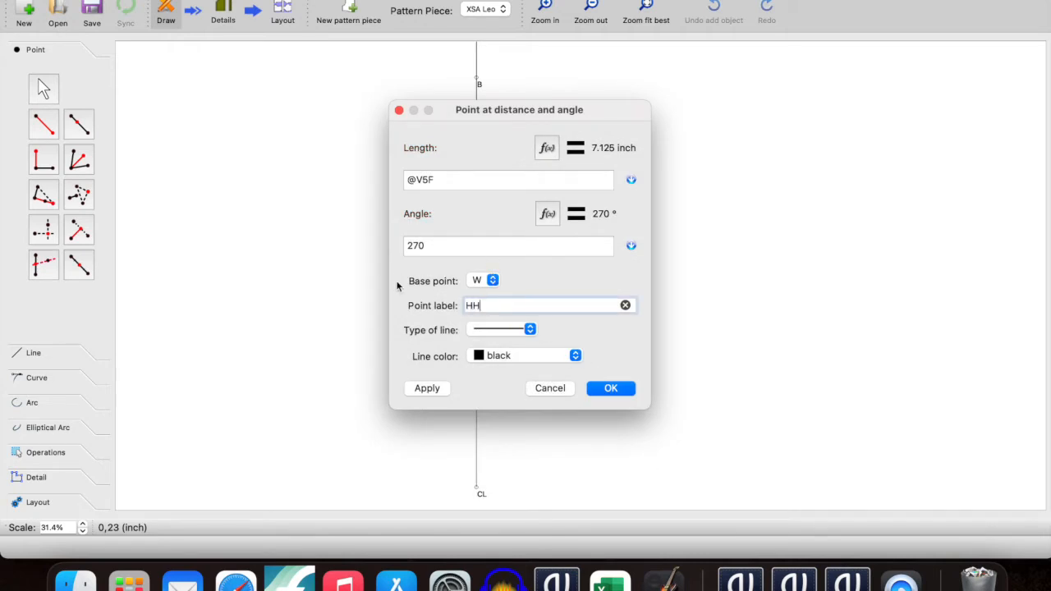
{"action": "left_click", "coordinate": [611, 388]}
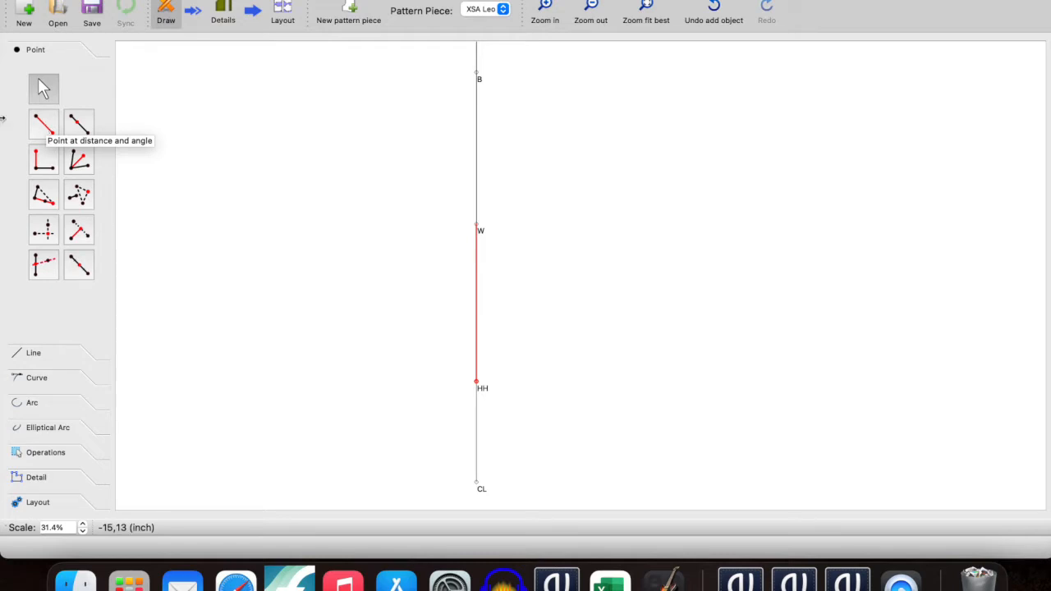
- Place a new point at distance and angle straight down from B at 270°, about 1.69 inches away
{"action": "mouse_move", "coordinate": [0, 0]}
{"action": "left_click", "coordinate": [40, 132]}
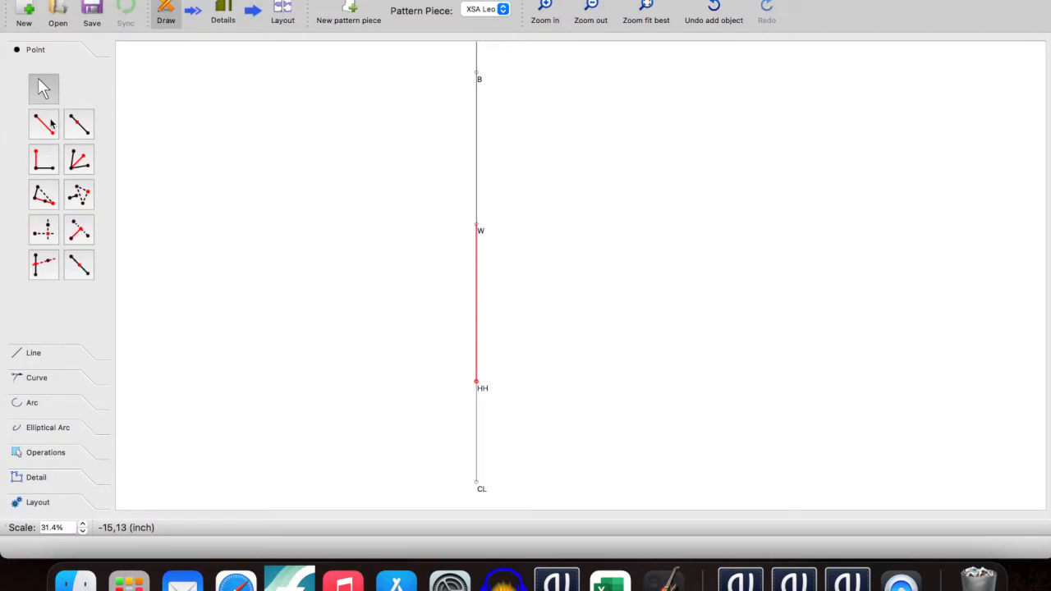
{"action": "left_click", "coordinate": [45, 125]}
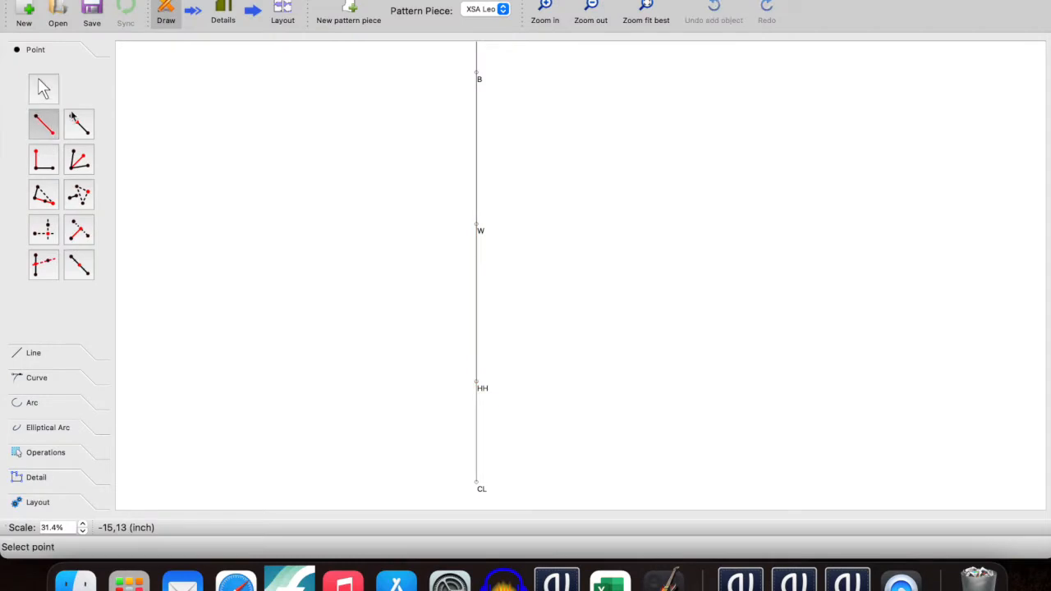
{"action": "left_click", "coordinate": [476, 79]}
{"action": "left_click", "coordinate": [479, 113]}
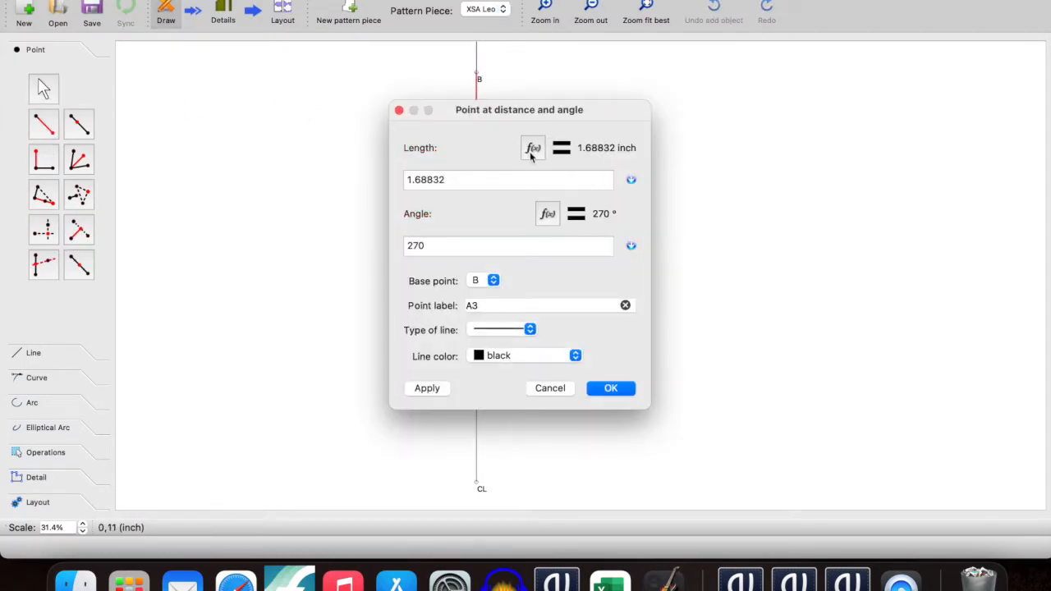
{"action": "left_click", "coordinate": [533, 146]}
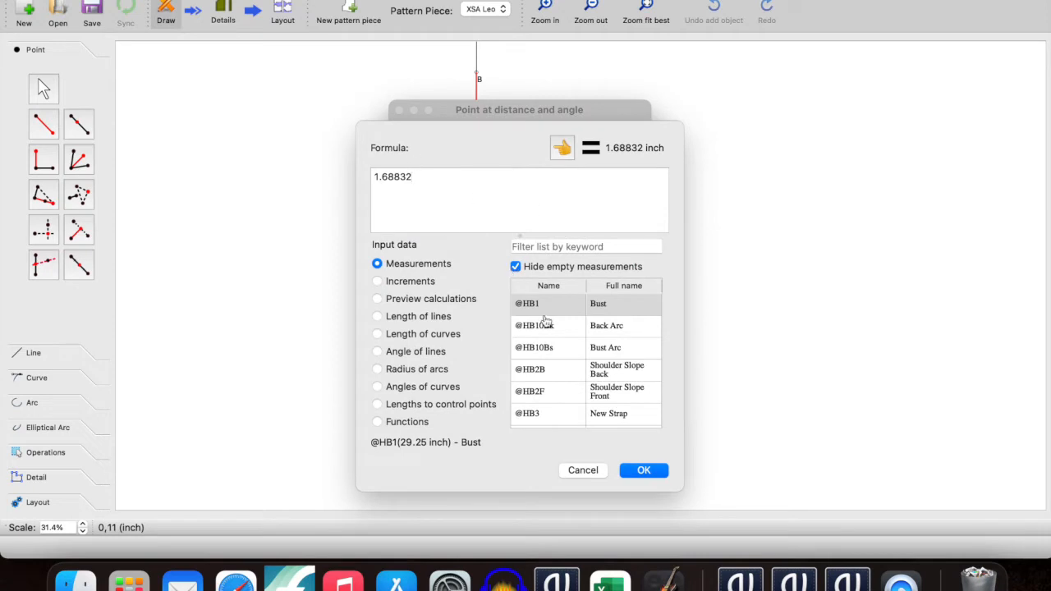
{"action": "left_click_drag", "start_coordinate": [454, 181], "coordinate": [276, 170]}
{"action": "key", "text": "BackSpace"}
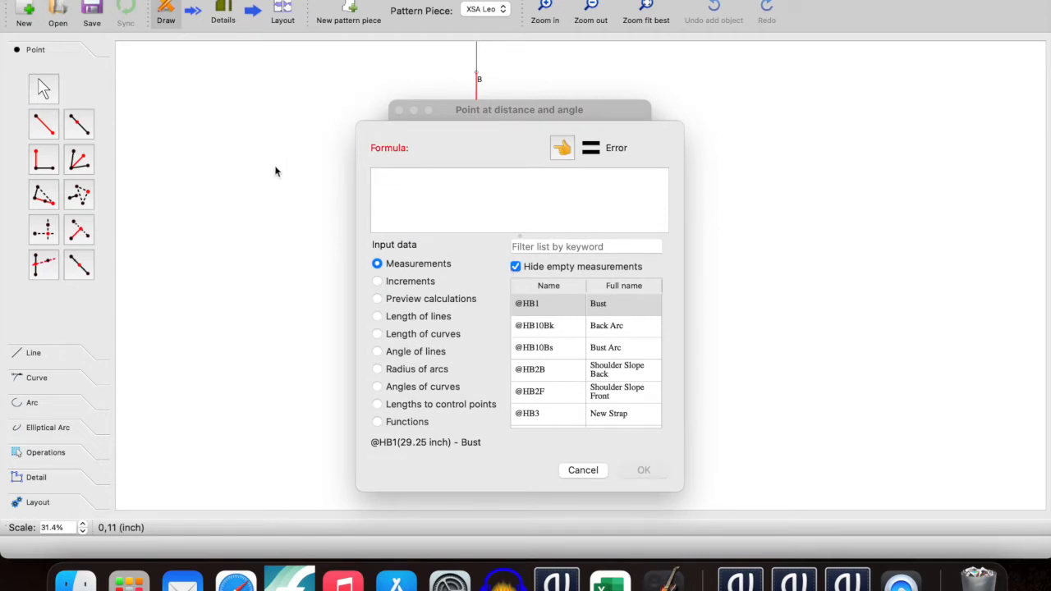
{"action": "left_click", "coordinate": [566, 247]}
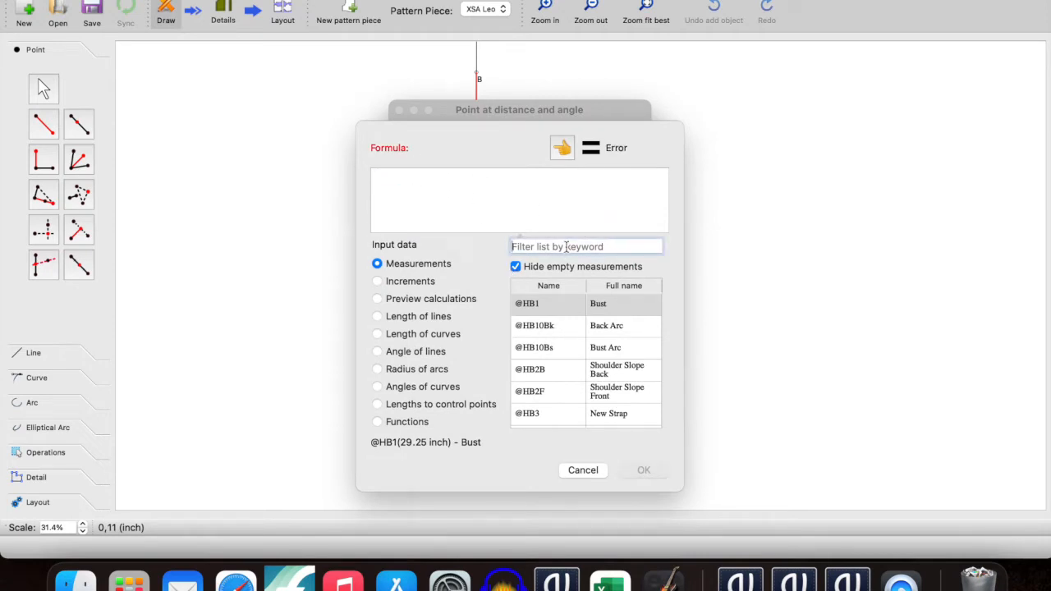
{"action": "type", "text": "bus"}
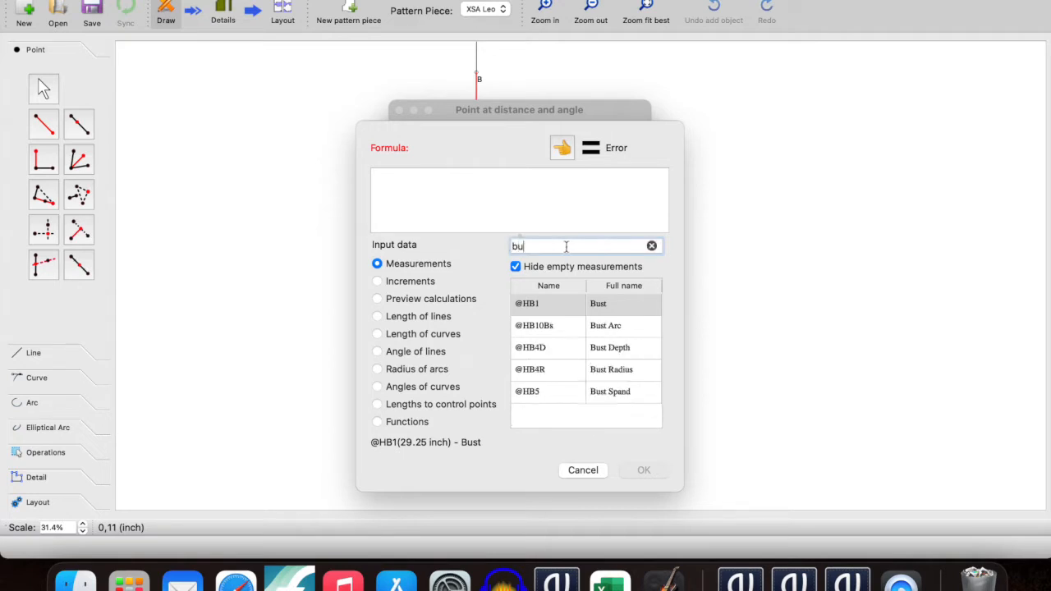
{"action": "double_click", "coordinate": [615, 368]}
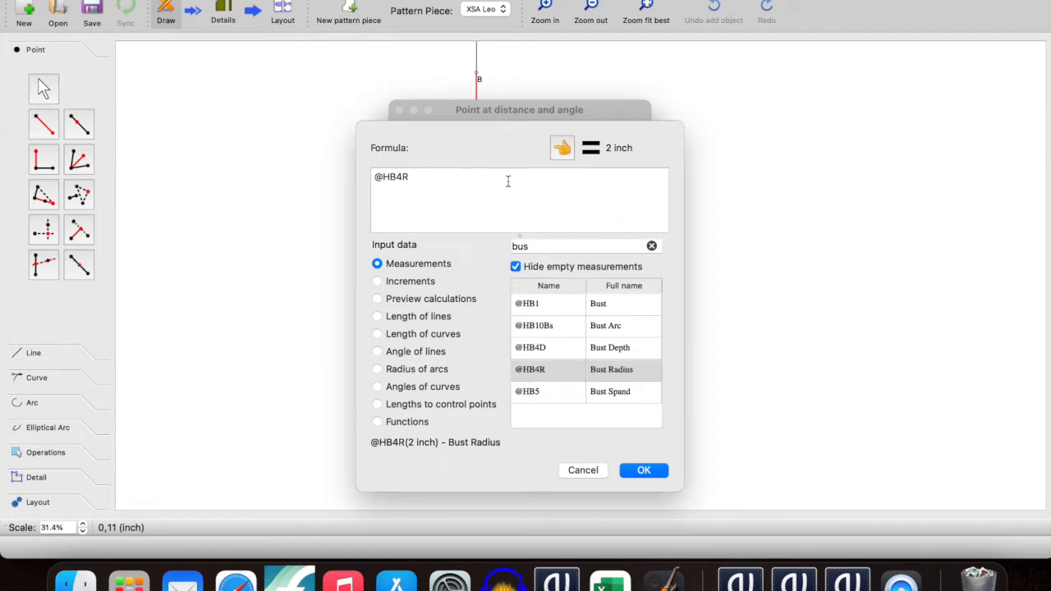
{"action": "type", "text": "+1"}
{"action": "left_click", "coordinate": [644, 470]}
- Label the under-bust point UB and create it
{"action": "double_click", "coordinate": [528, 306]}
{"action": "type", "text": "UB"}
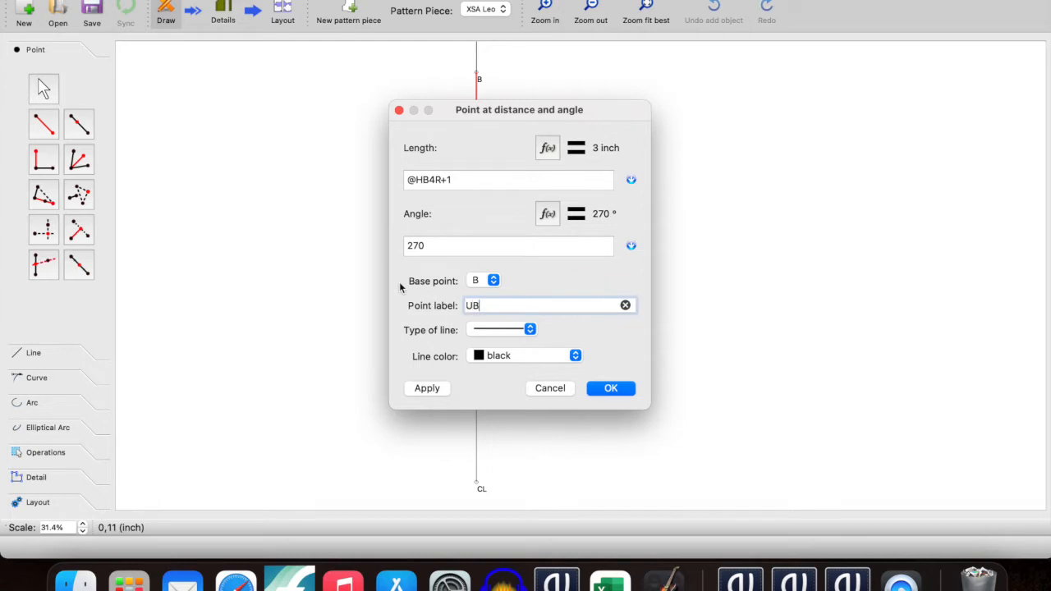
{"action": "left_click", "coordinate": [614, 388]}
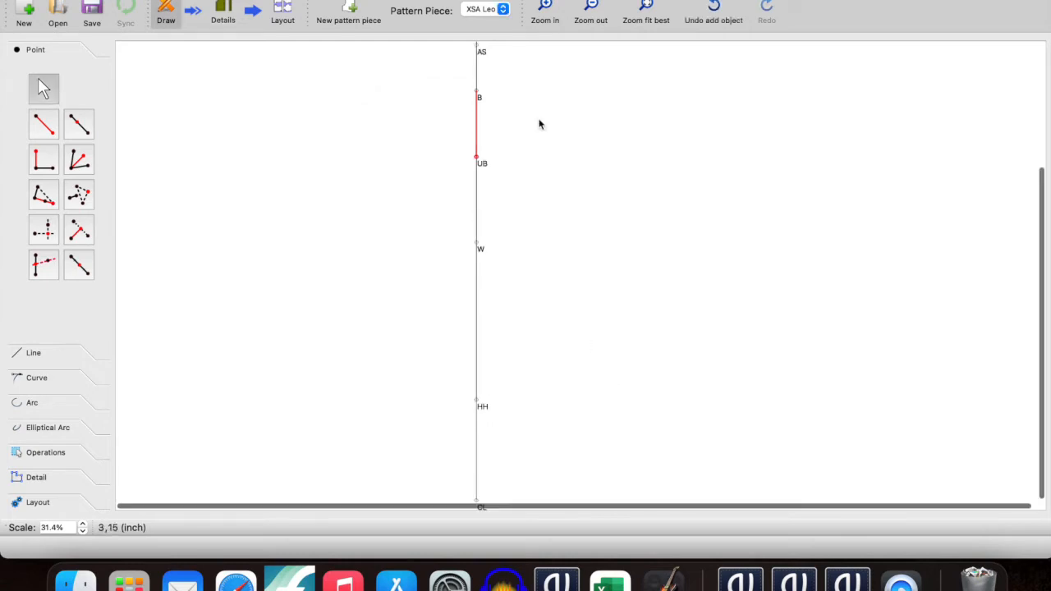
{"action": "scroll", "coordinate": [510, 140], "scroll_direction": "down", "scroll_amount": 4, "text": "ctrl"}
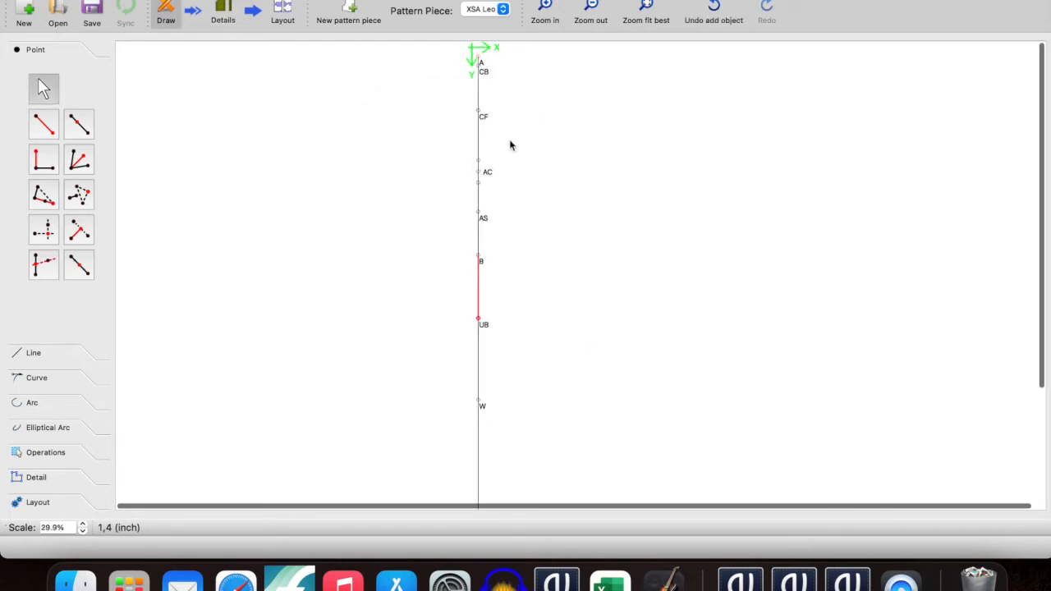
{"action": "scroll", "coordinate": [510, 139], "scroll_direction": "down", "scroll_amount": 1}
{"action": "scroll", "coordinate": [509, 140], "scroll_direction": "down", "scroll_amount": 1, "text": "ctrl"}
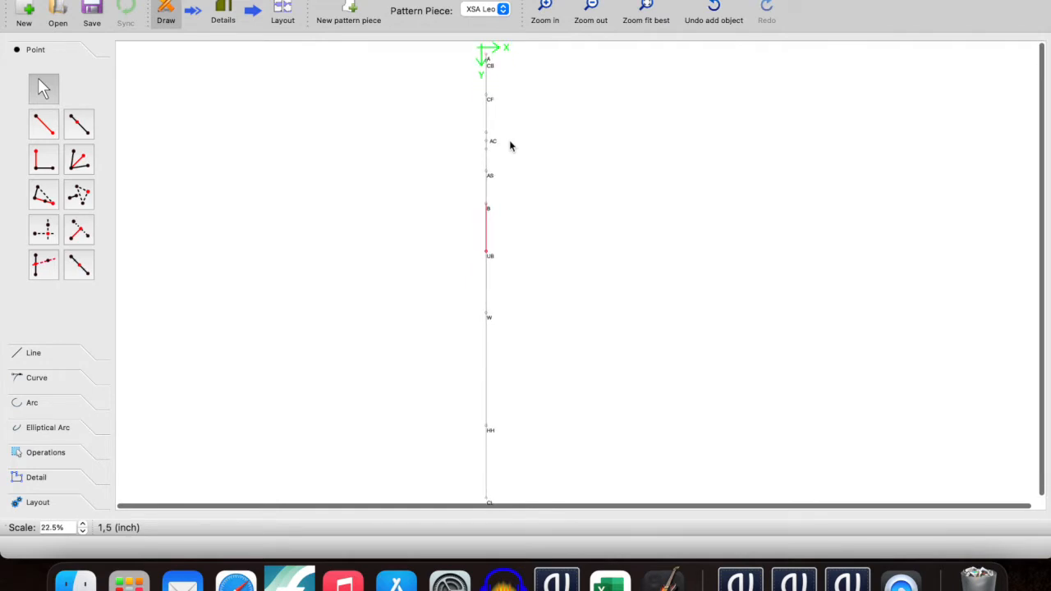
{"action": "scroll", "coordinate": [509, 145], "scroll_direction": "up", "scroll_amount": 1, "text": "ctrl"}
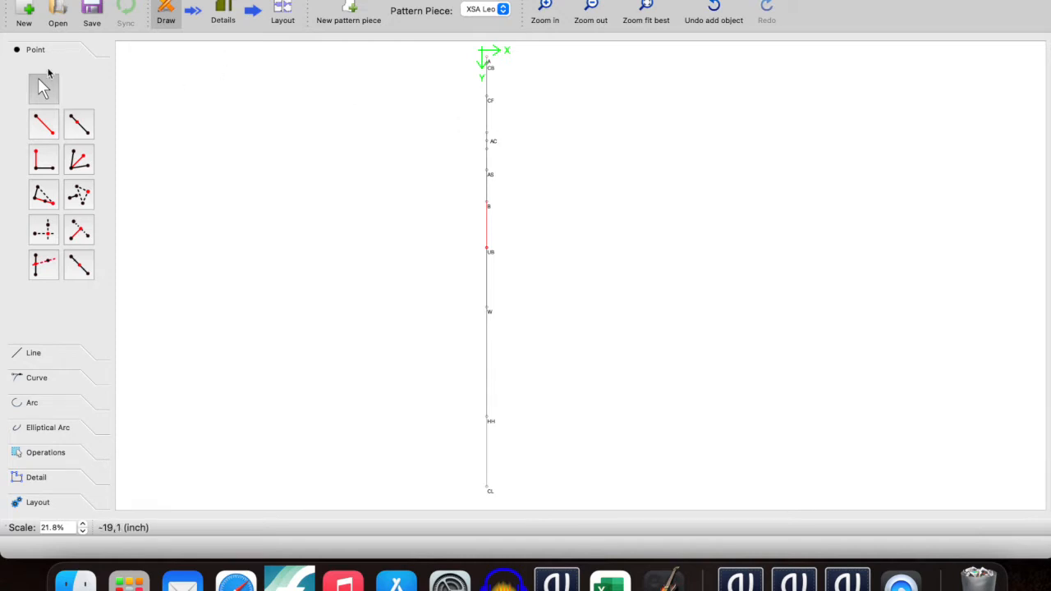
- Place a new point at distance and angle from A at 180°, about 4.03 inches away
{"action": "left_click", "coordinate": [44, 125]}
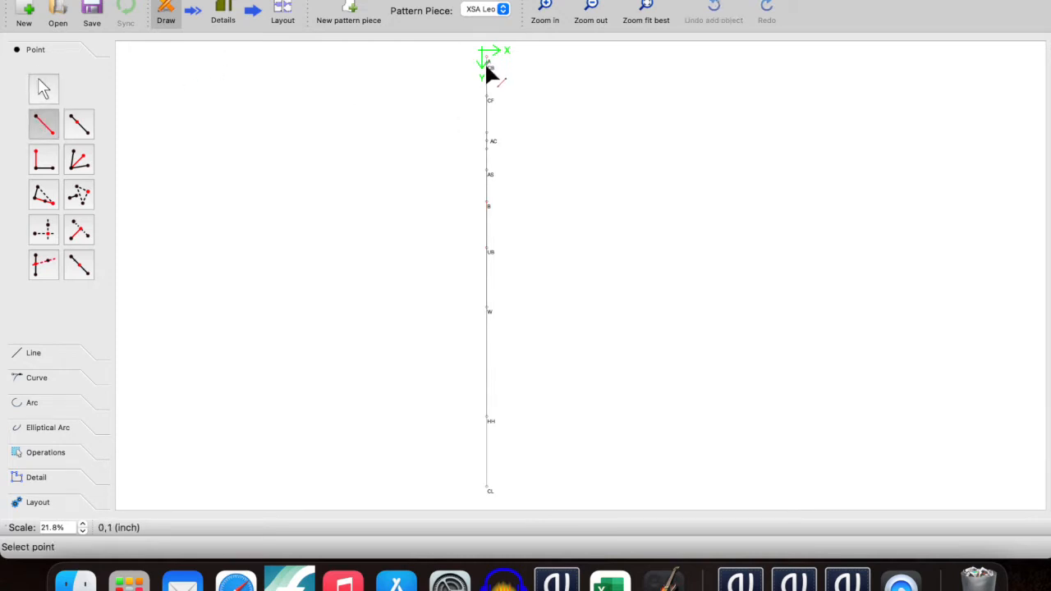
{"action": "scroll", "coordinate": [485, 70], "scroll_direction": "up", "scroll_amount": 5}
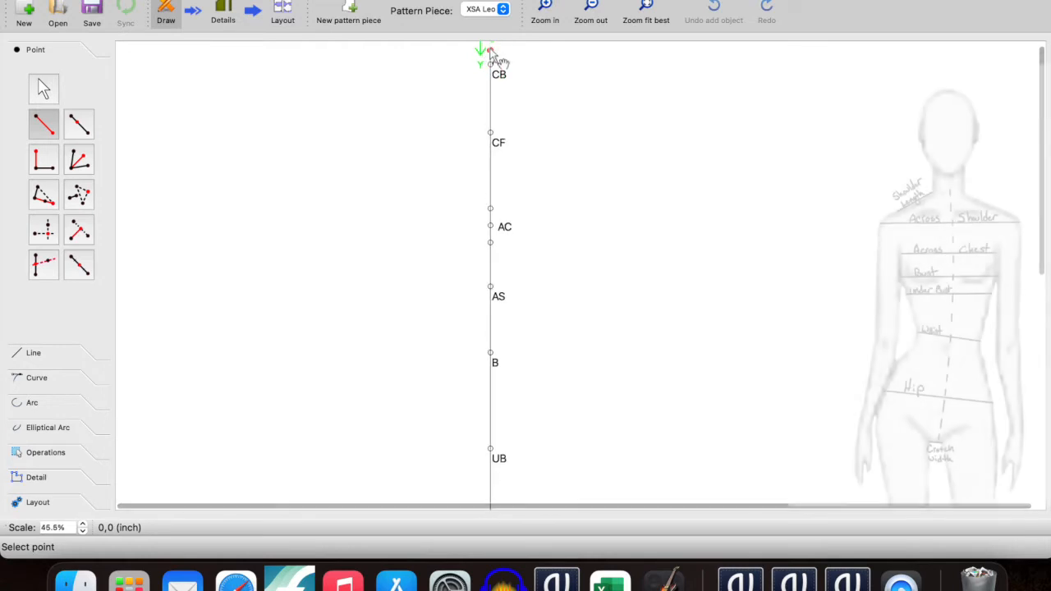
{"action": "left_click", "coordinate": [490, 52]}
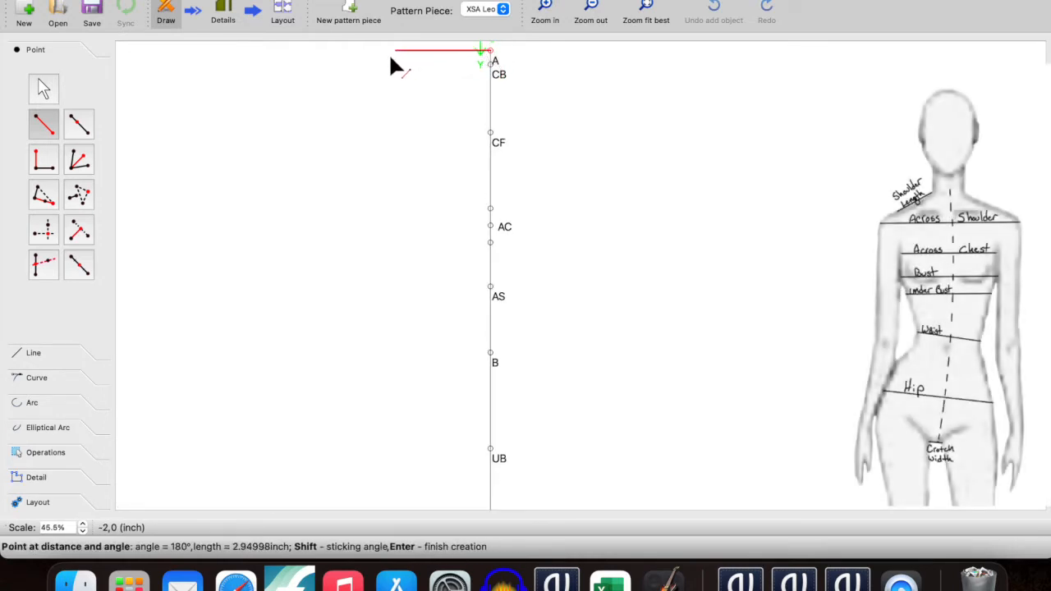
{"action": "left_click", "coordinate": [362, 59]}
{"action": "left_click", "coordinate": [533, 148]}
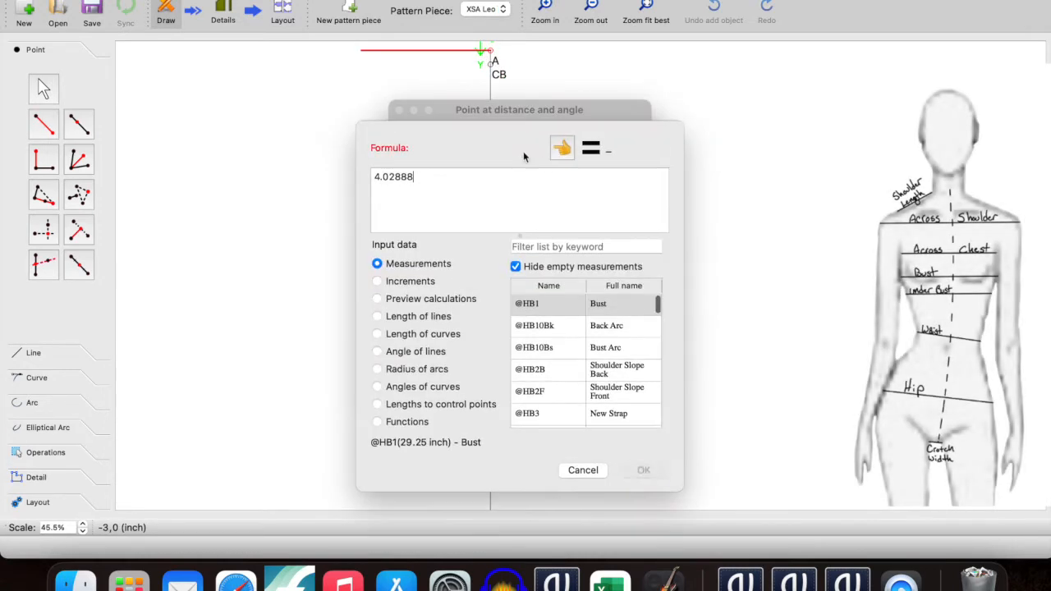
{"action": "left_click_drag", "start_coordinate": [438, 178], "coordinate": [281, 171]}
{"action": "key", "text": "BackSpace"}
{"action": "left_click", "coordinate": [523, 246]}
{"action": "type", "text": "acr"}
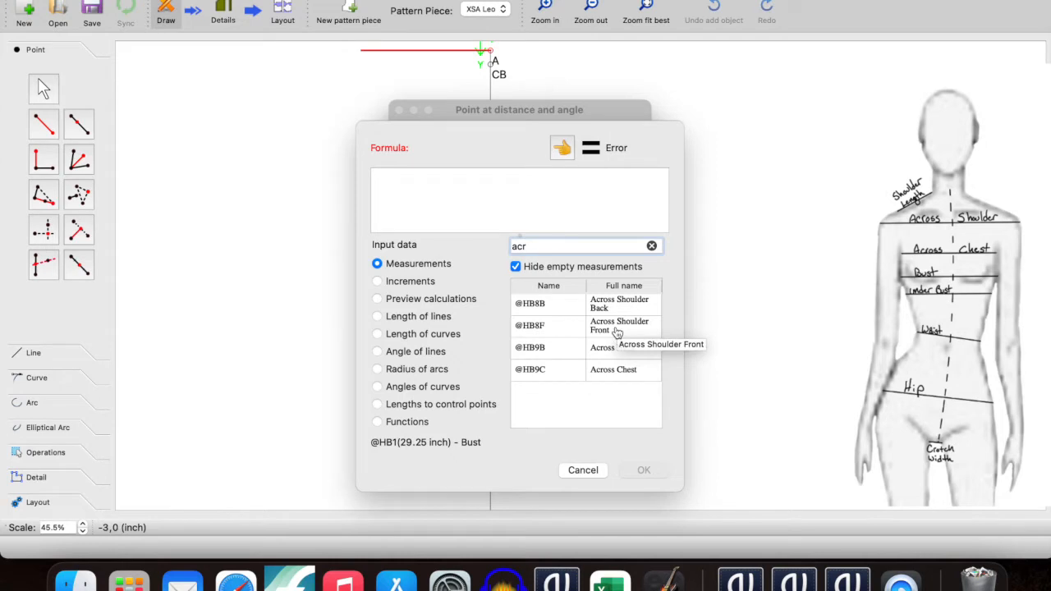
{"action": "double_click", "coordinate": [617, 331]}
{"action": "left_click", "coordinate": [536, 187]}
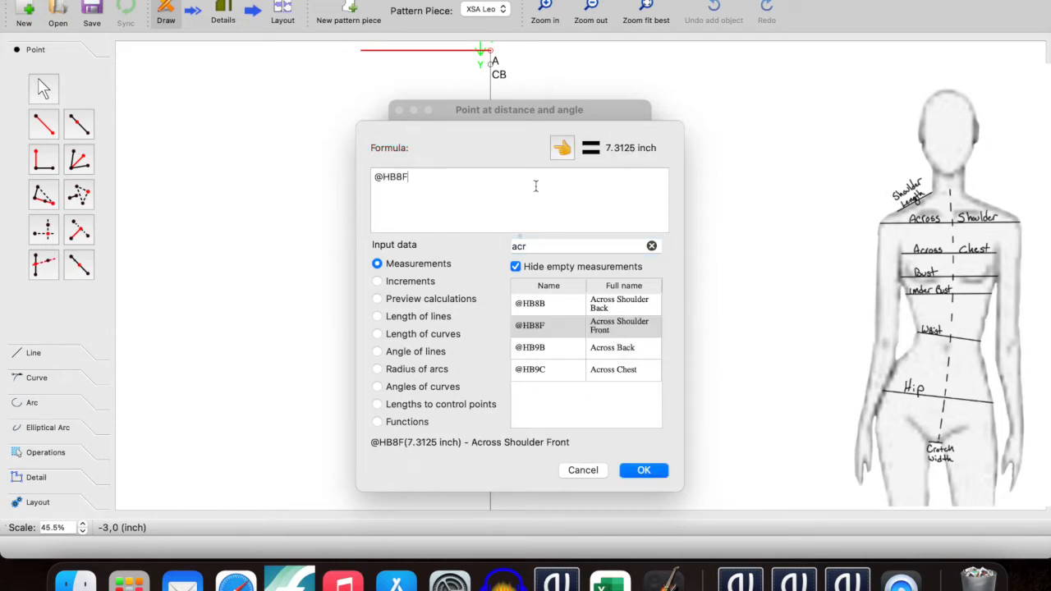
{"action": "type", "text": "+"}
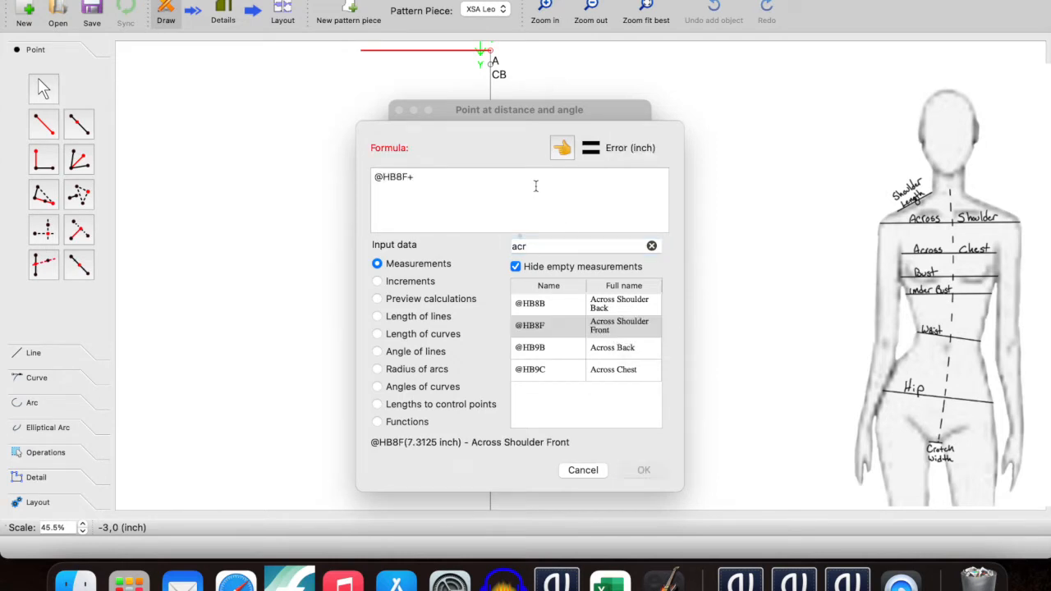
{"action": "double_click", "coordinate": [599, 313]}
{"action": "left_click", "coordinate": [460, 186]}
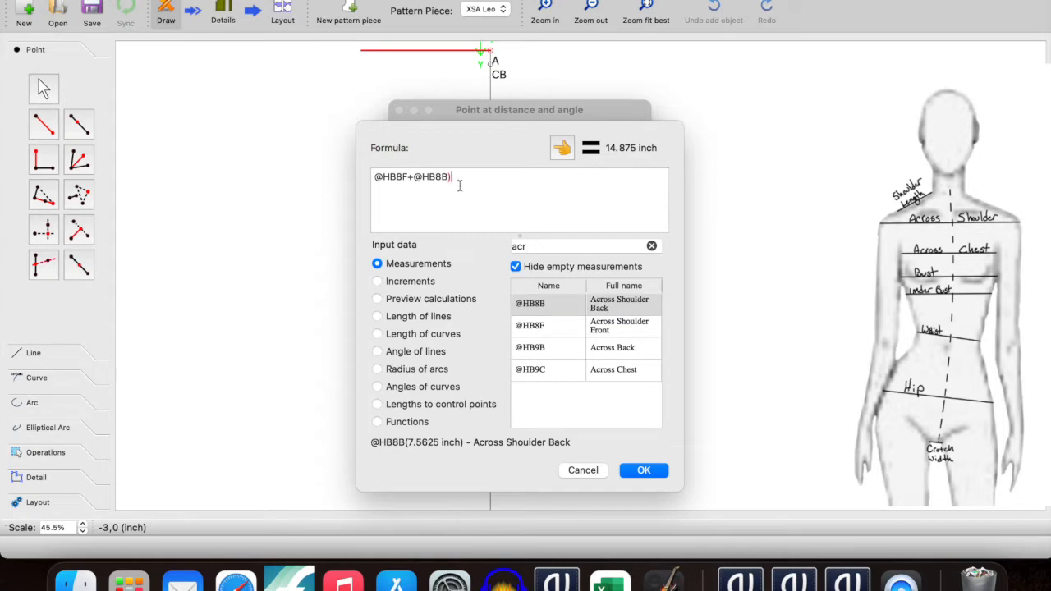
{"action": "left_click", "coordinate": [374, 177]}
{"action": "type", "text": "("}
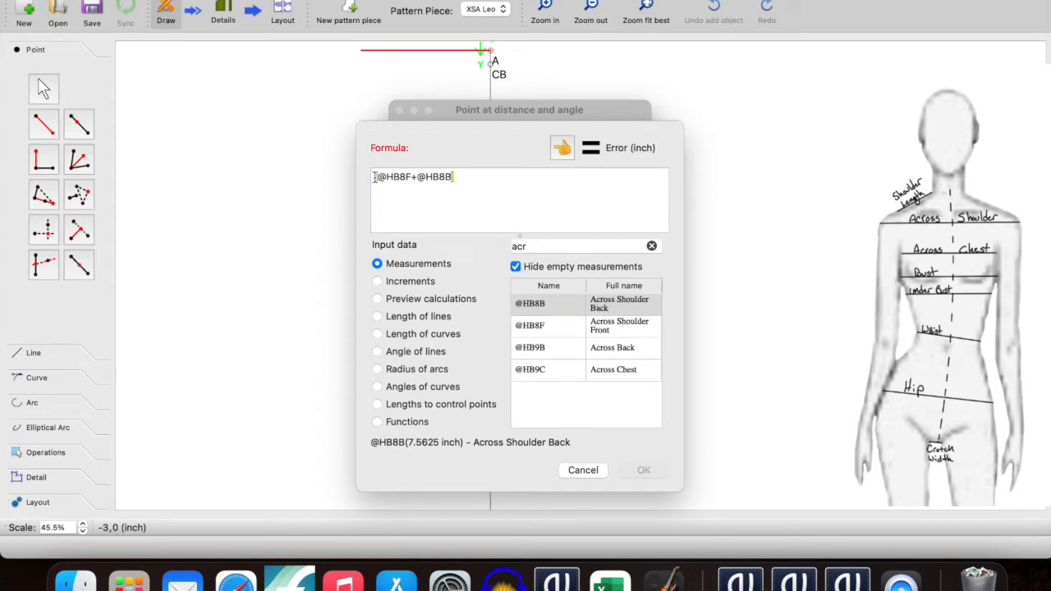
{"action": "left_click", "coordinate": [497, 187]}
{"action": "type", "text": "/2"}
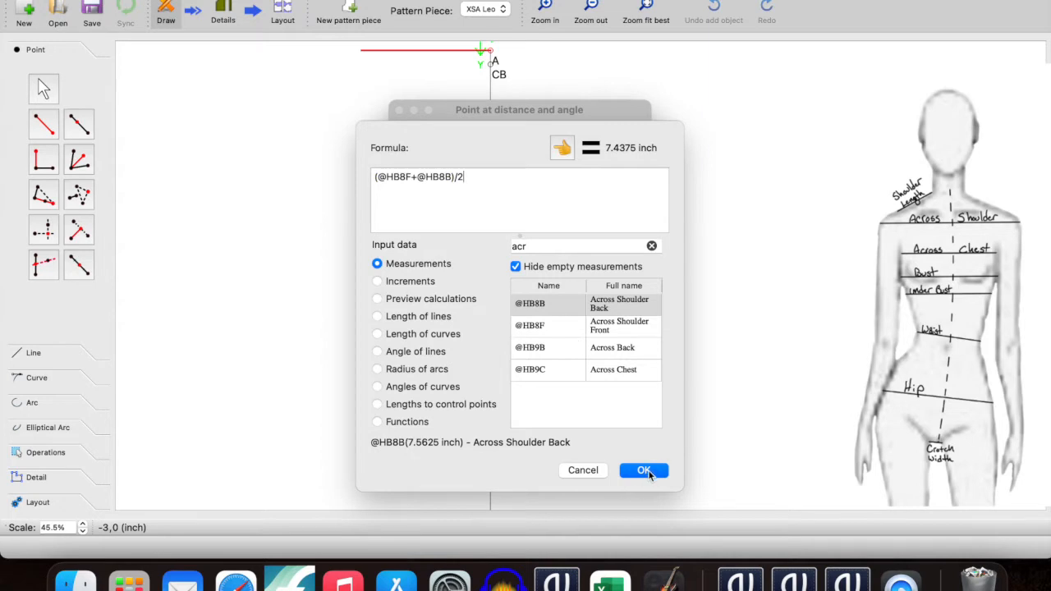
{"action": "left_click", "coordinate": [656, 468]}
{"action": "left_click", "coordinate": [609, 388]}
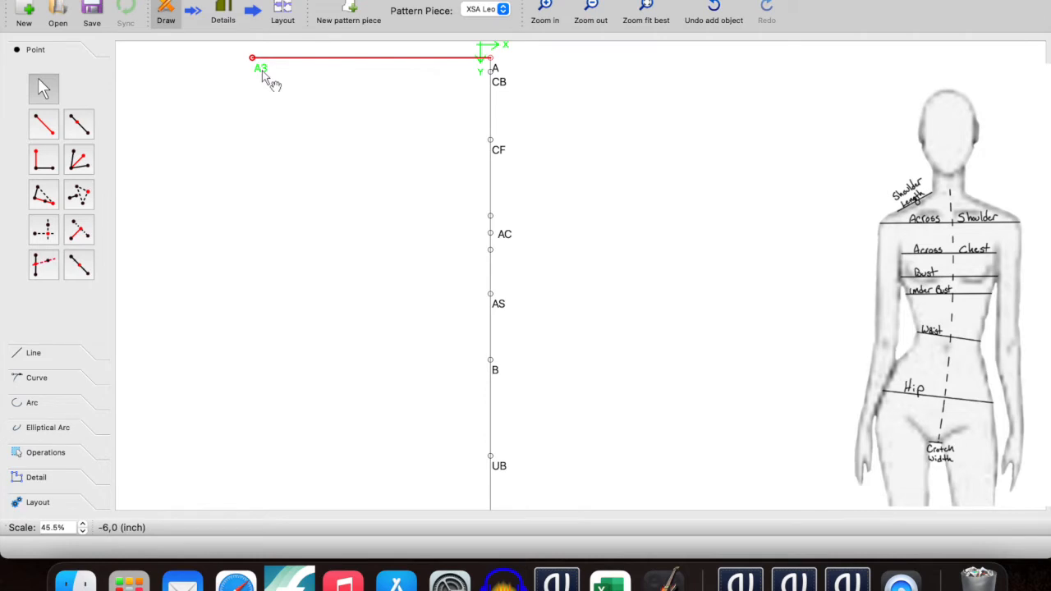
- Relabel the shoulder width point A3 as Sw
{"action": "right_click", "coordinate": [262, 70]}
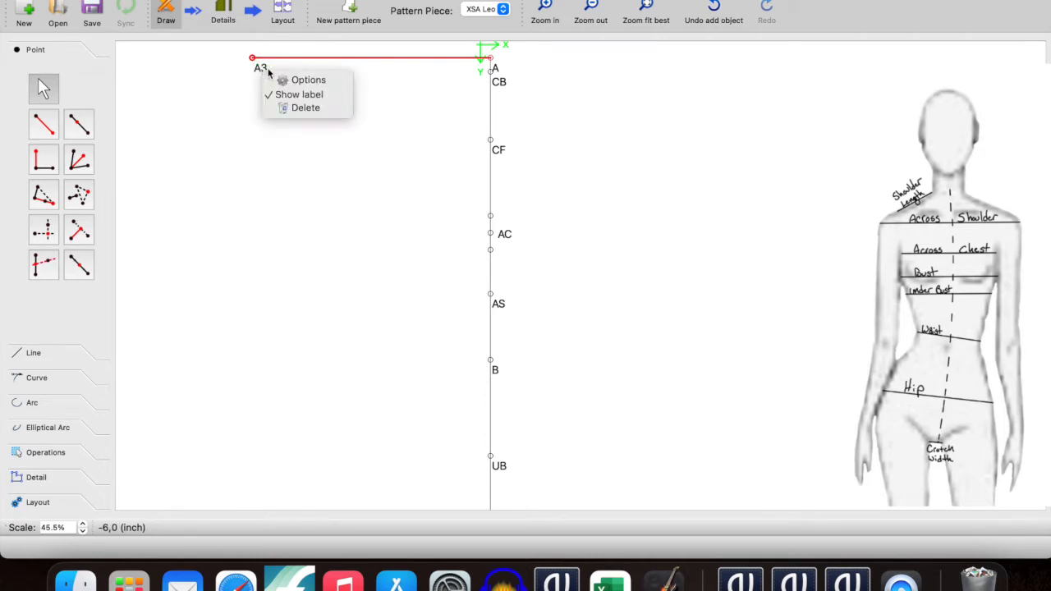
{"action": "left_click", "coordinate": [309, 78]}
{"action": "double_click", "coordinate": [501, 301]}
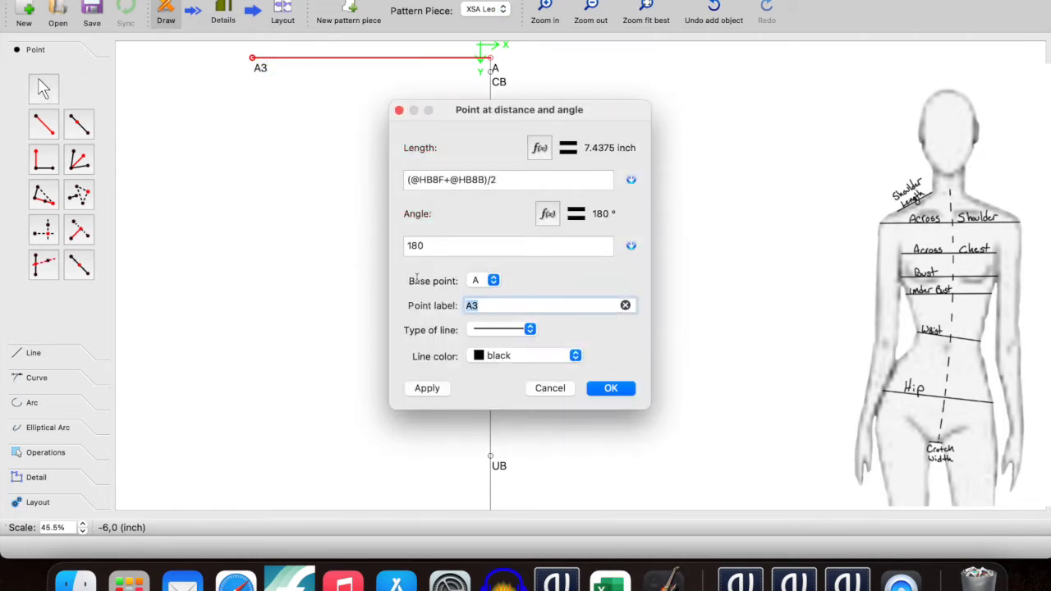
{"action": "type", "text": "AC"}
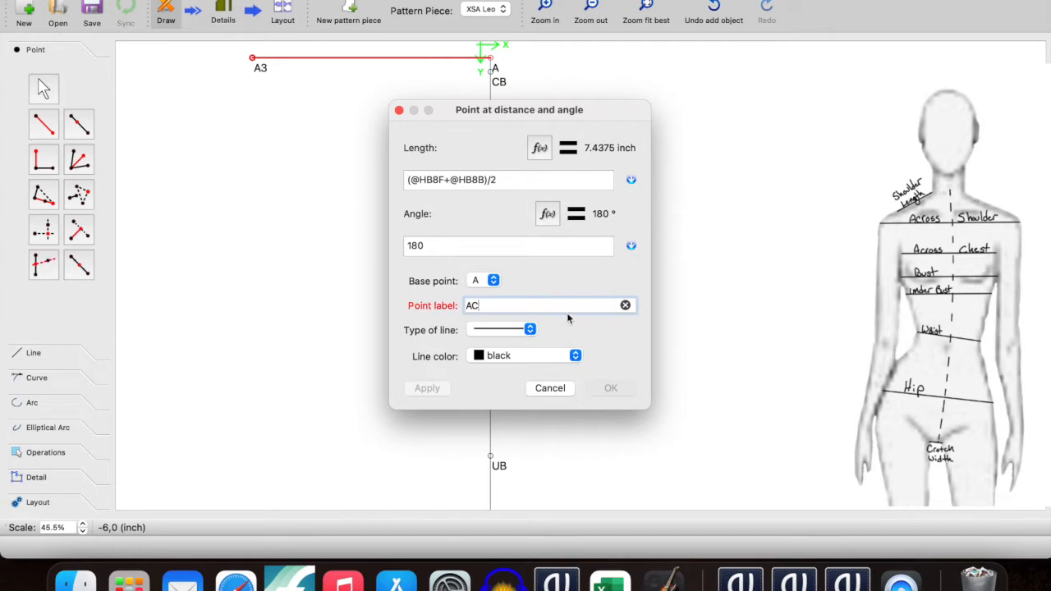
{"action": "key", "text": "BackSpace"}
{"action": "key", "text": "BackSpace"}
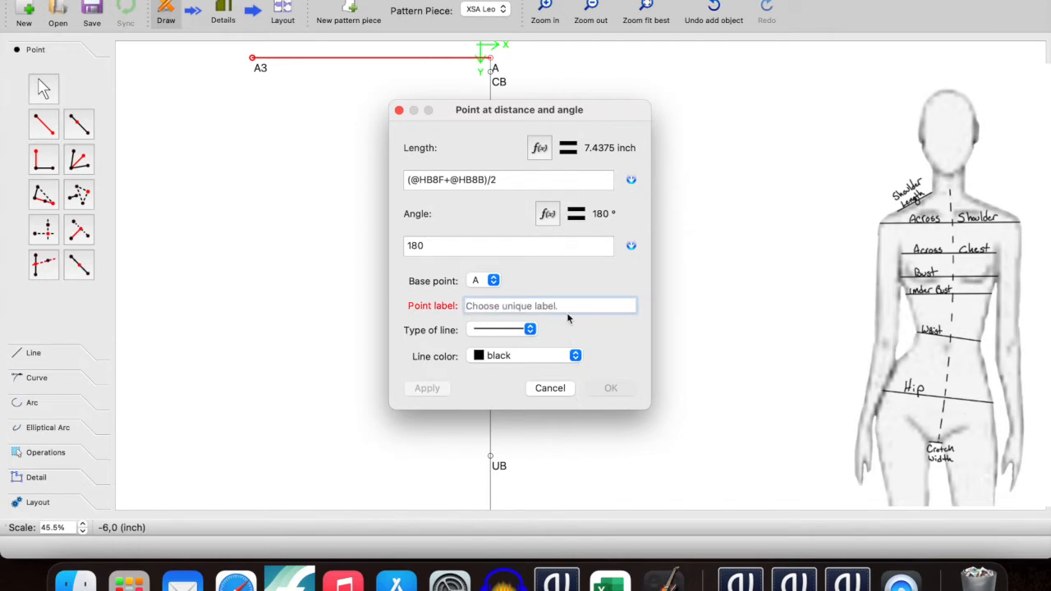
{"action": "type", "text": "Sw"}
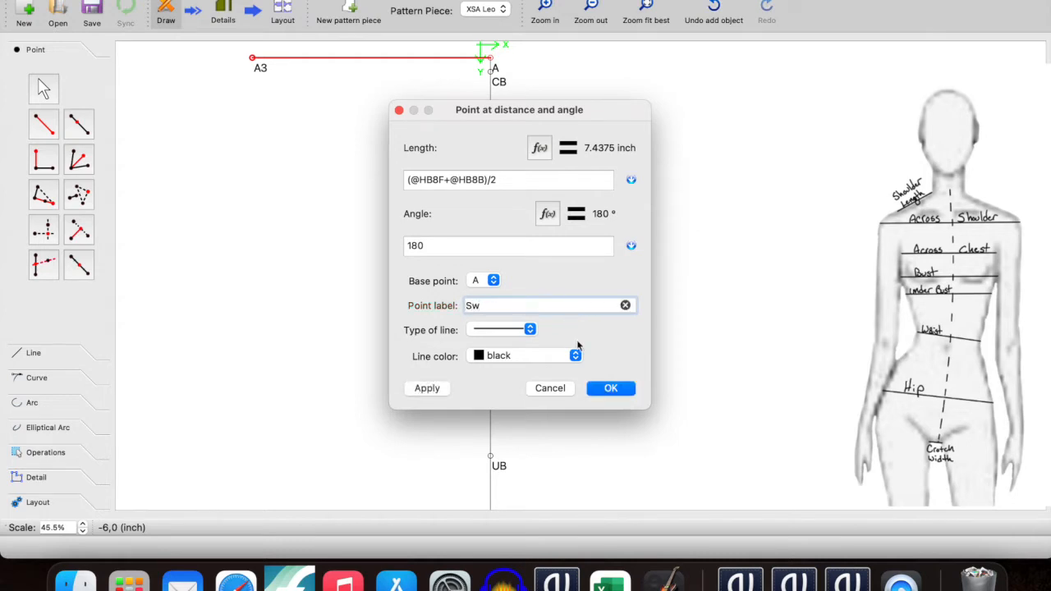
{"action": "left_click", "coordinate": [624, 395]}
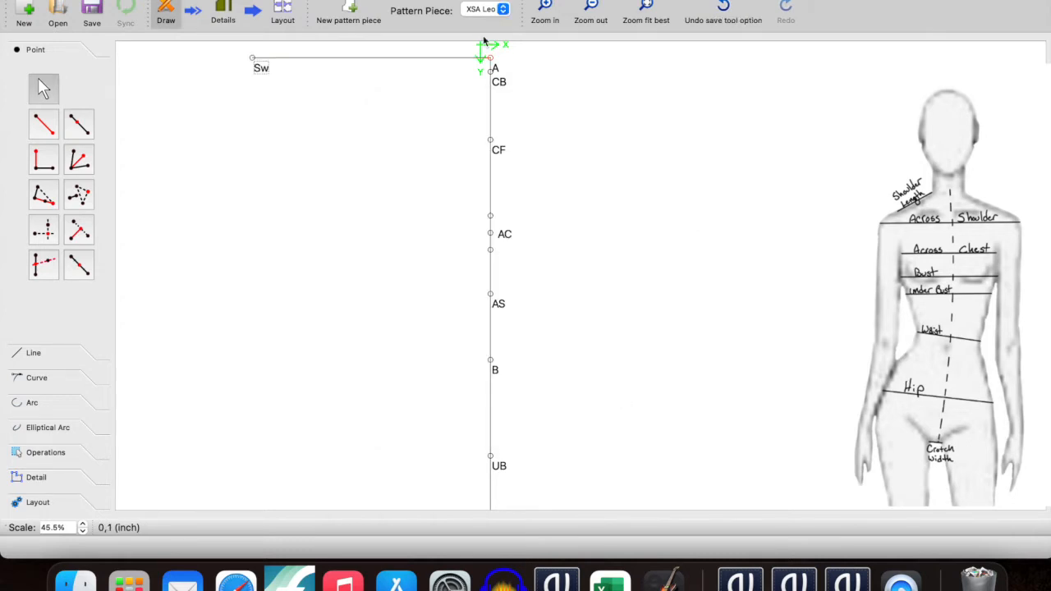
- Place a new point at distance and angle straight down from Sw at 270°, about 2.2 inches away
{"action": "left_click", "coordinate": [46, 123]}
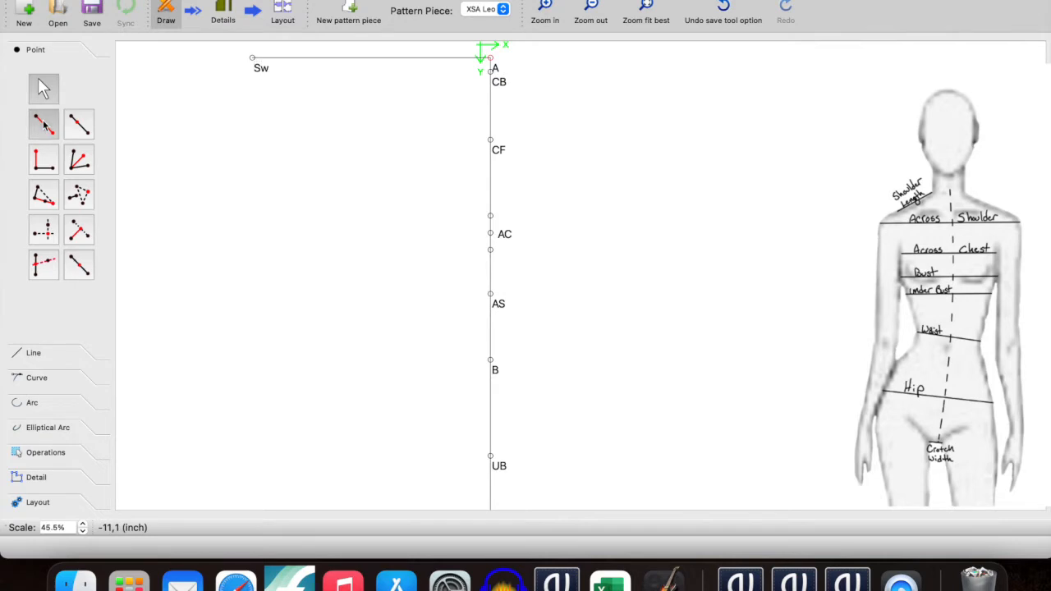
{"action": "left_click", "coordinate": [252, 60]}
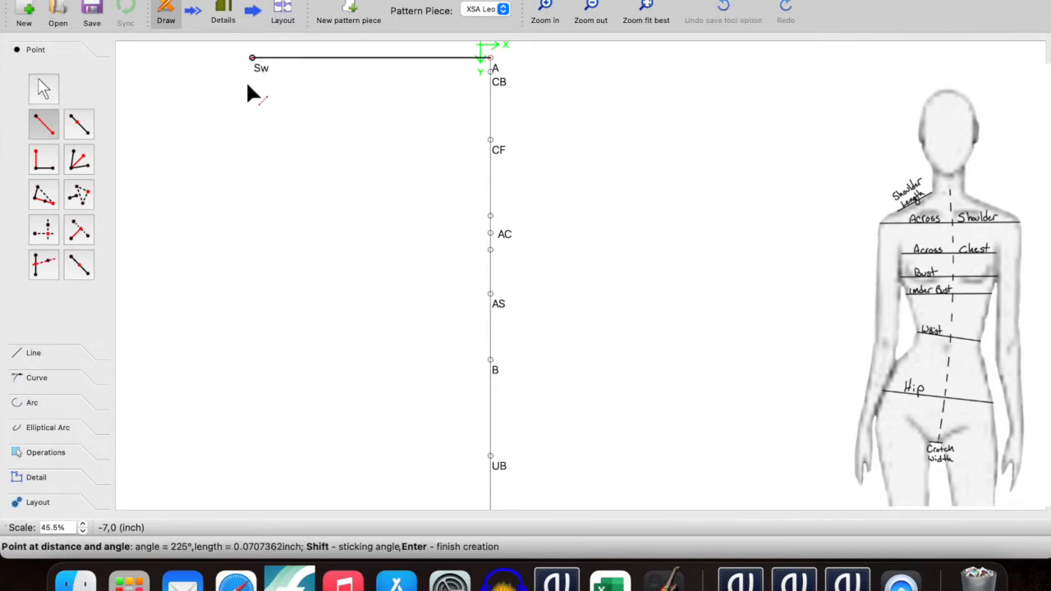
{"action": "left_click", "coordinate": [259, 129]}
- Style the line below Sw as an evenly dashed line in deep pink
{"action": "left_click", "coordinate": [531, 329]}
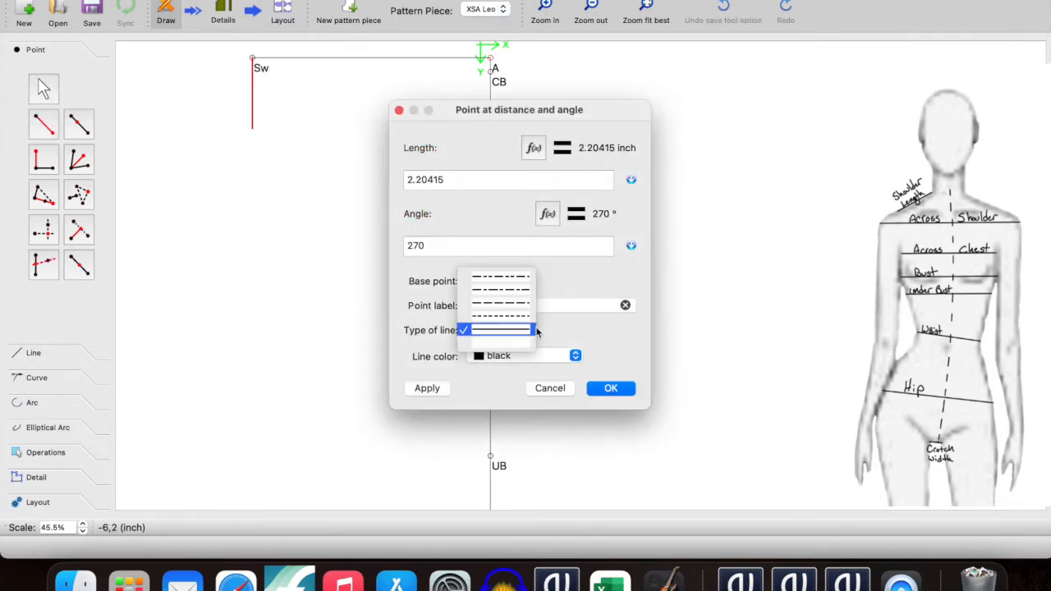
{"action": "left_click", "coordinate": [527, 303]}
{"action": "left_click", "coordinate": [547, 356]}
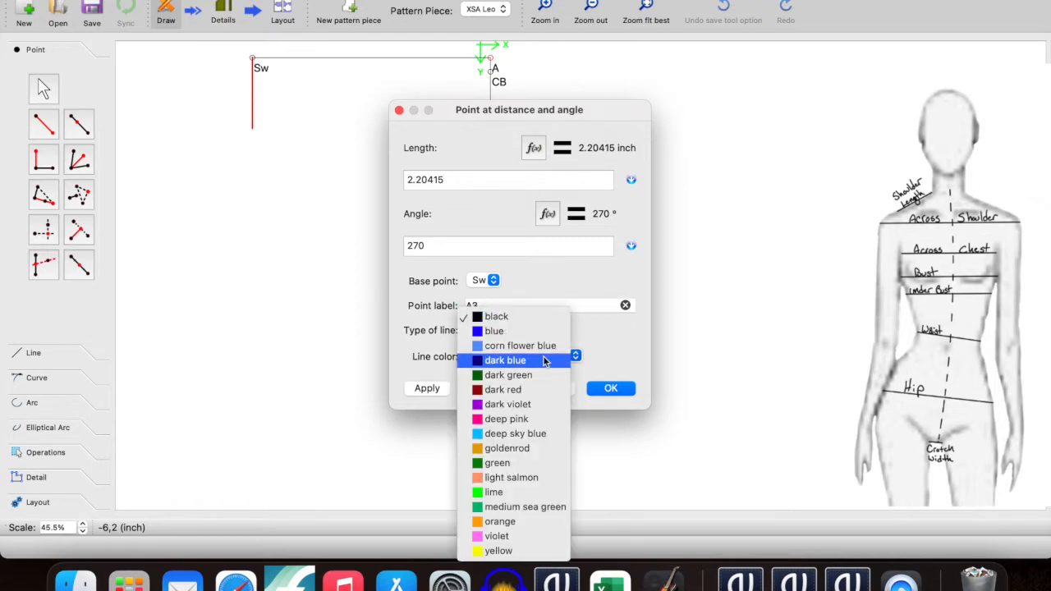
{"action": "left_click", "coordinate": [524, 419]}
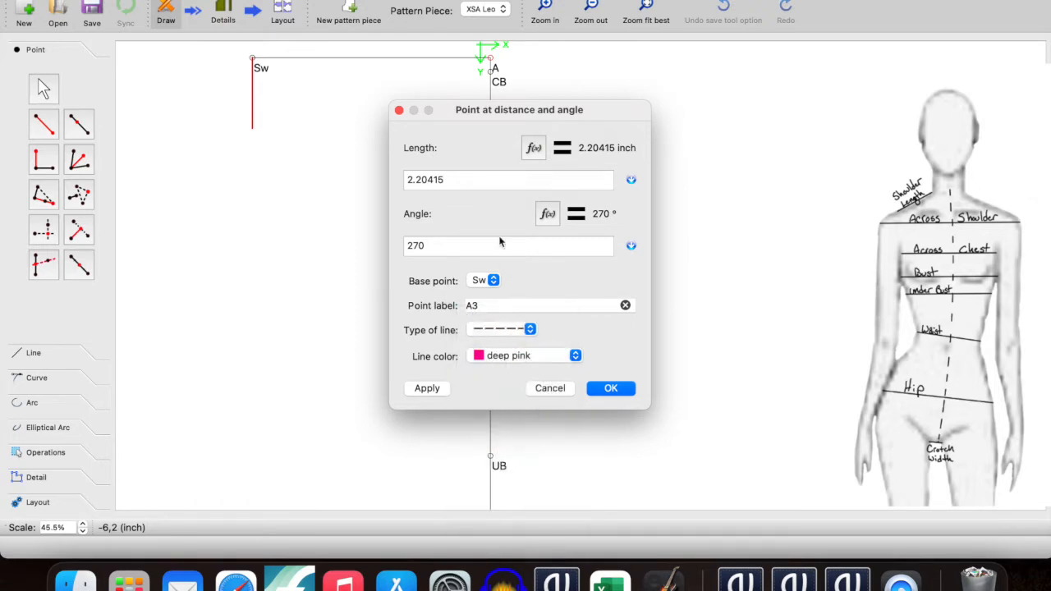
- Set the length of the line below Sw to 3 inches and create its point
{"action": "triple_click", "coordinate": [476, 179]}
{"action": "type", "text": "3"}
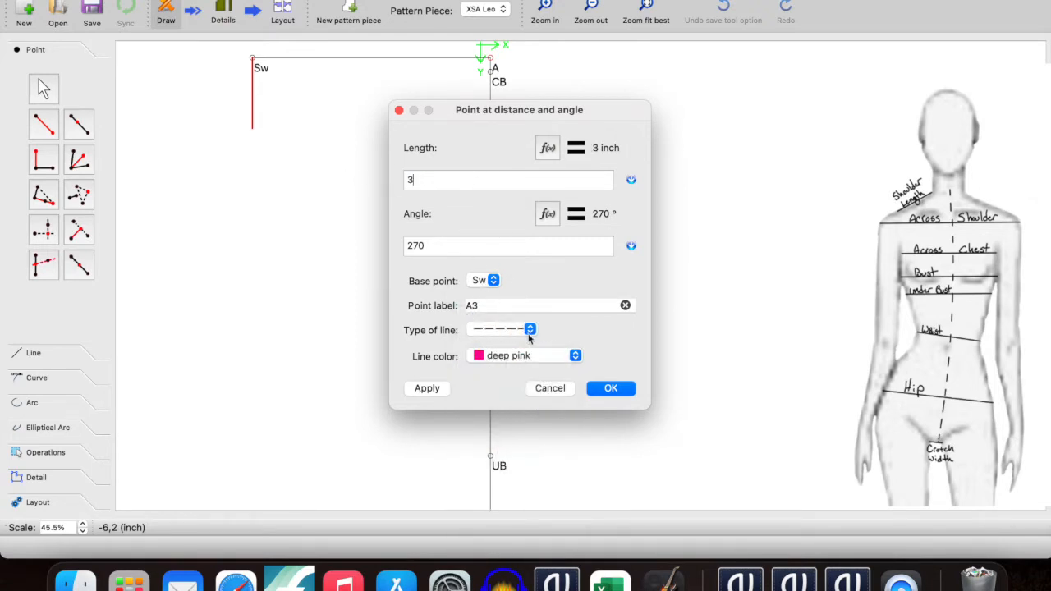
{"action": "left_click", "coordinate": [612, 391]}
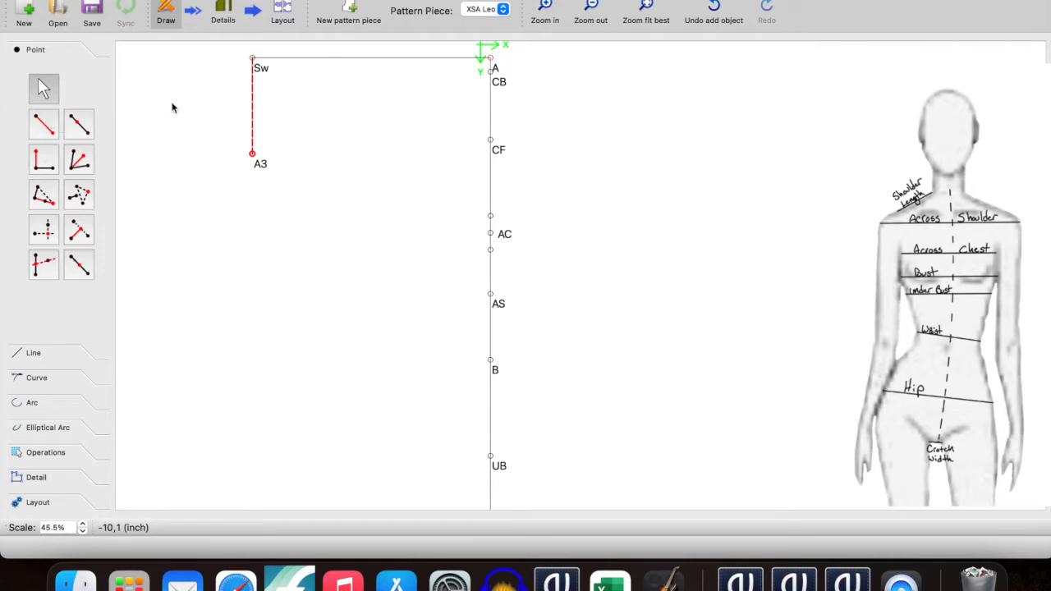
- Place a new point at distance and angle from AC at 180°, about 6.44 inches away
{"action": "left_click", "coordinate": [44, 124]}
{"action": "left_click", "coordinate": [491, 235]}
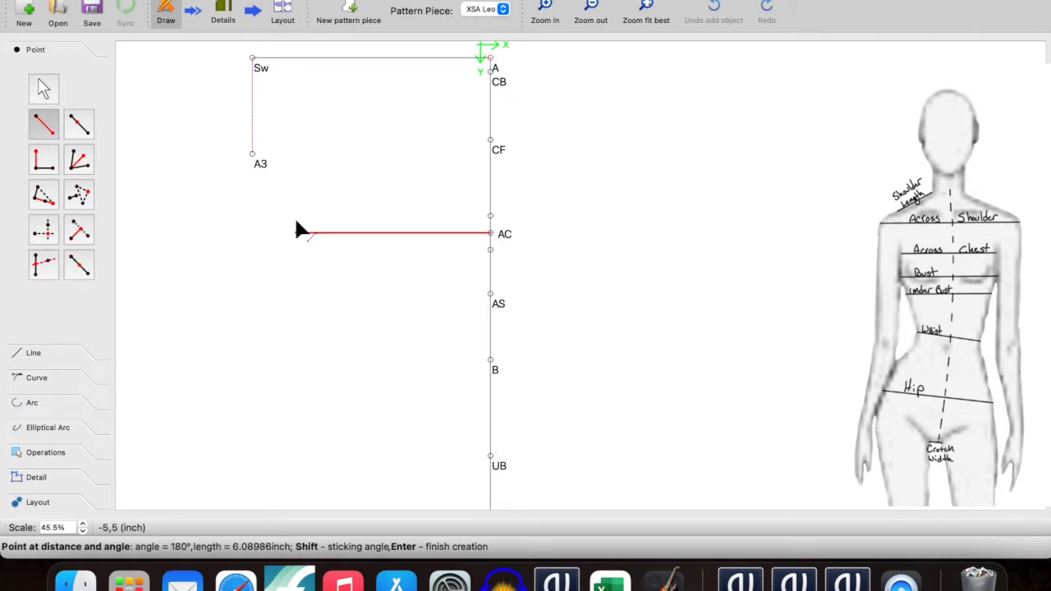
{"action": "left_click", "coordinate": [283, 232]}
{"action": "left_click", "coordinate": [533, 147]}
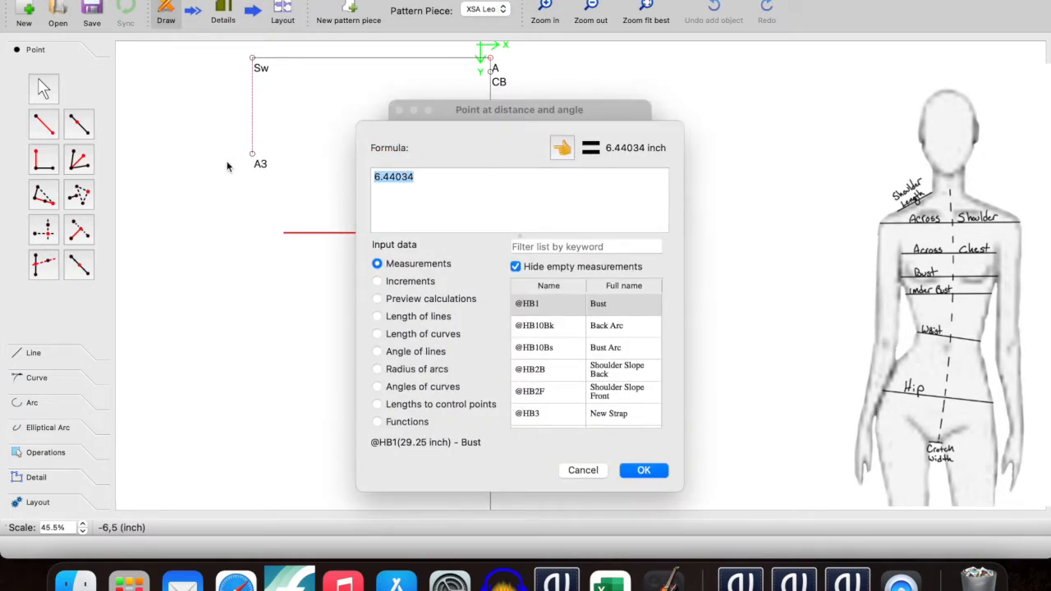
{"action": "key", "text": "BackSpace"}
{"action": "left_click", "coordinate": [543, 247]}
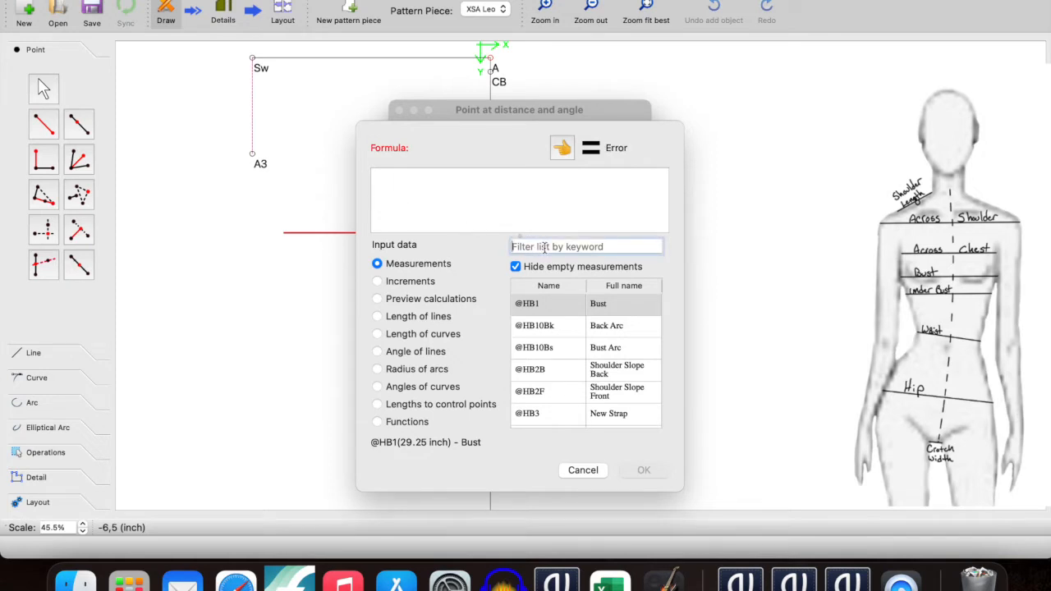
{"action": "type", "text": "che"}
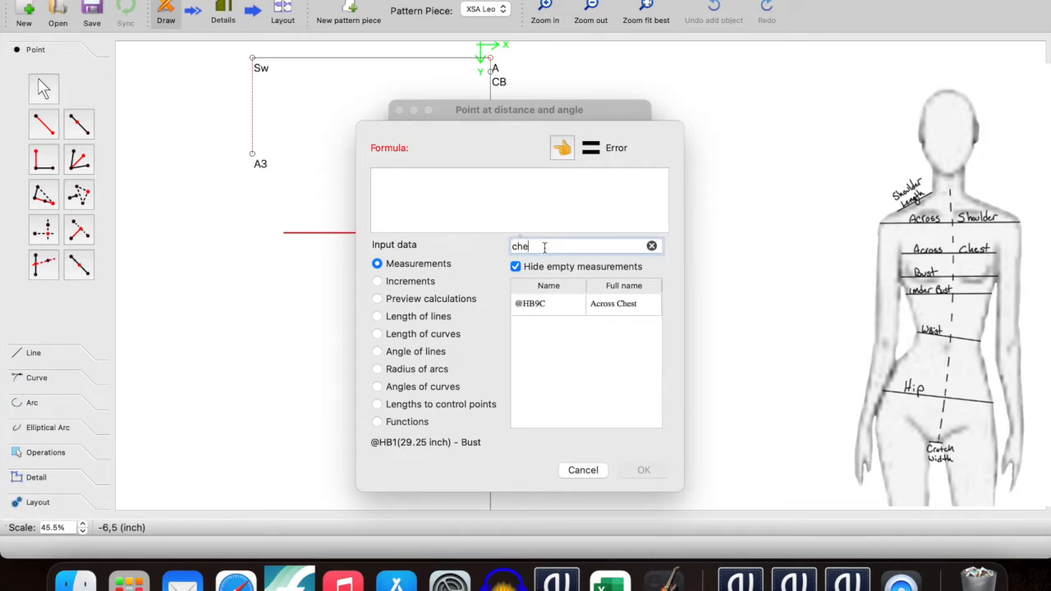
{"action": "double_click", "coordinate": [605, 306]}
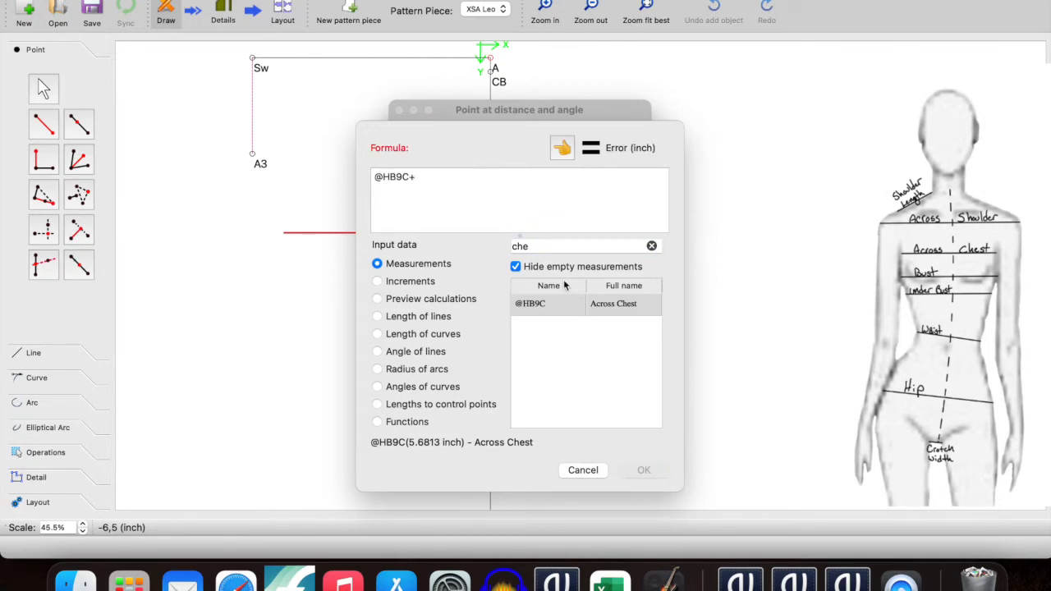
- Search the measurement list for "back" and look through the matching entries for the across-back measurement
{"action": "double_click", "coordinate": [545, 246]}
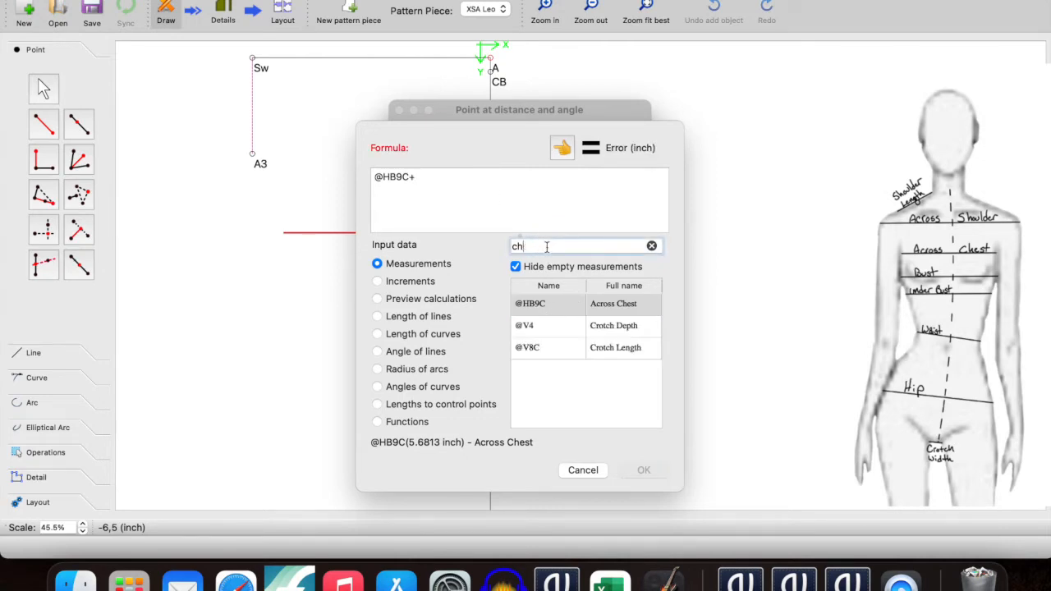
{"action": "key", "text": "BackSpace"}
{"action": "type", "text": "back"}
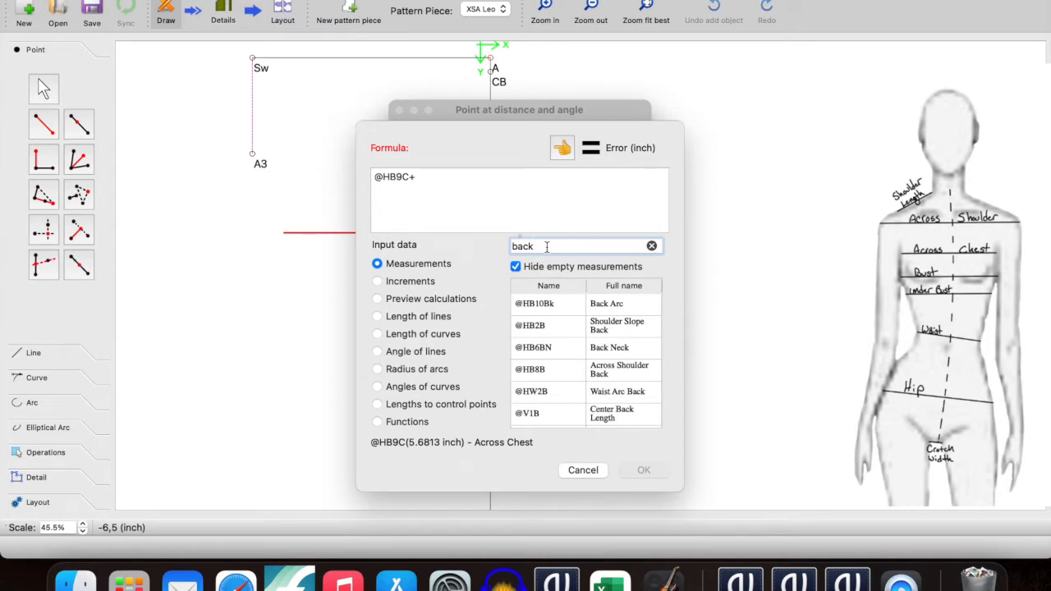
{"action": "type", "text": " ac"}
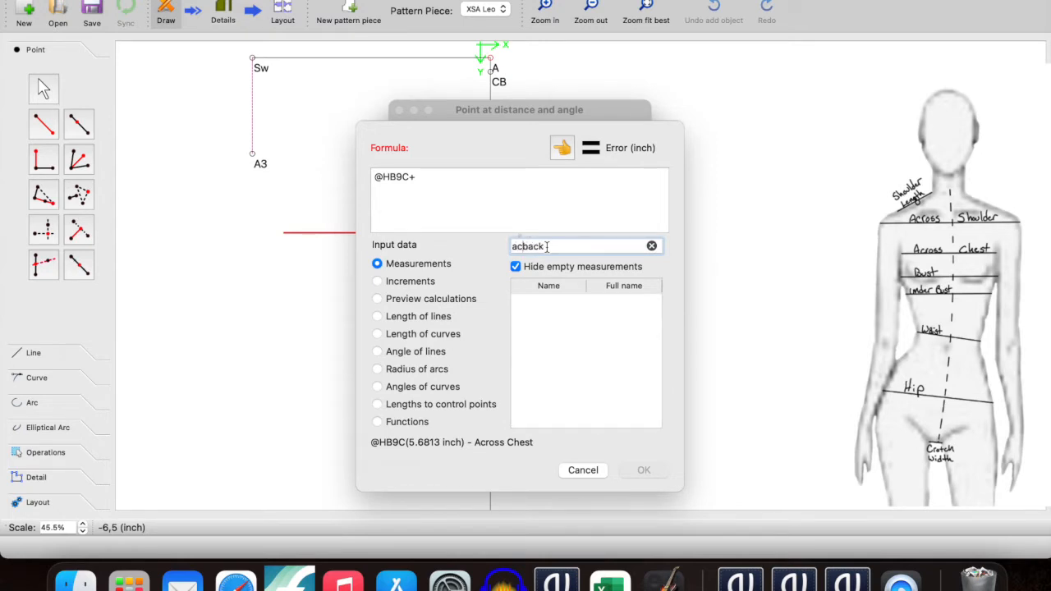
{"action": "key", "text": "BackSpace"}
{"action": "key", "text": "BackSpace"}
{"action": "type", "text": "cross"}
{"action": "key", "text": "BackSpace"}
{"action": "key", "text": "BackSpace"}
{"action": "key", "text": "BackSpace"}
{"action": "key", "text": "BackSpace"}
{"action": "key", "text": "BackSpace"}
{"action": "key", "text": "BackSpace"}
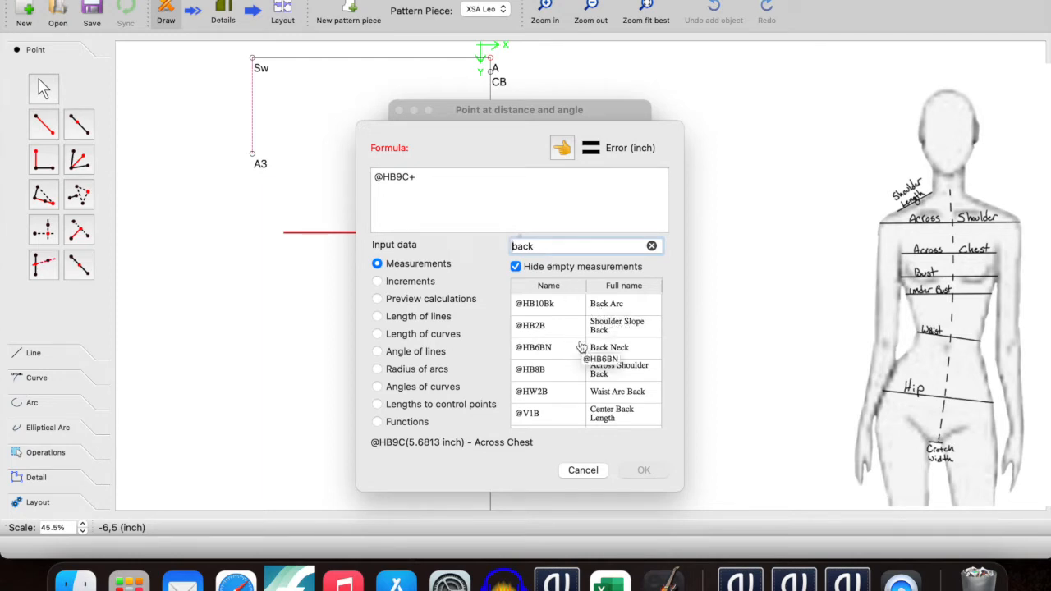
{"action": "scroll", "coordinate": [519, 413], "scroll_direction": "down", "scroll_amount": 1}
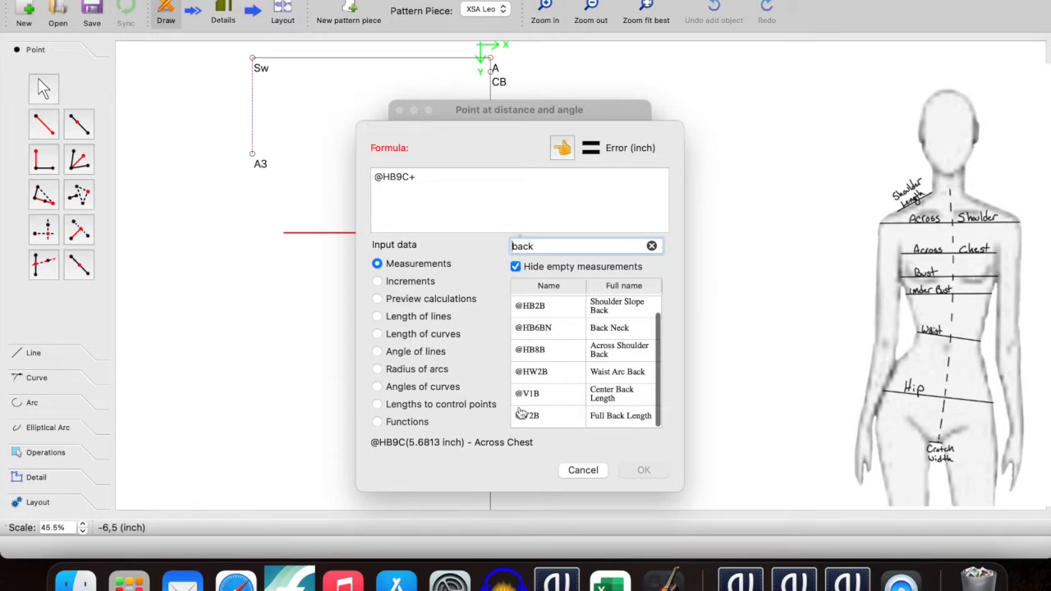
{"action": "scroll", "coordinate": [531, 396], "scroll_direction": "up", "scroll_amount": 1}
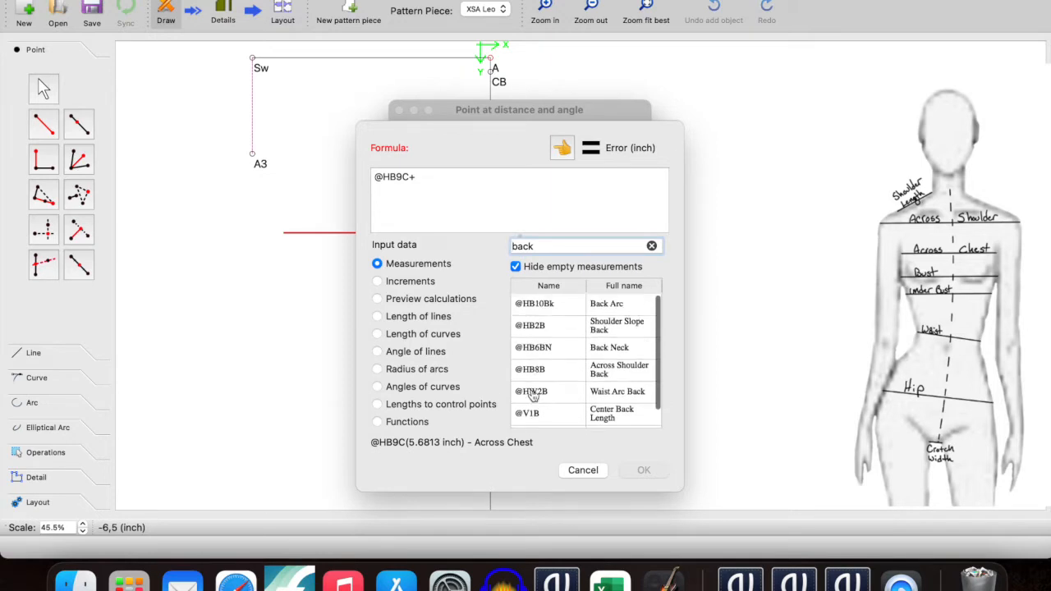
{"action": "double_click", "coordinate": [542, 245]}
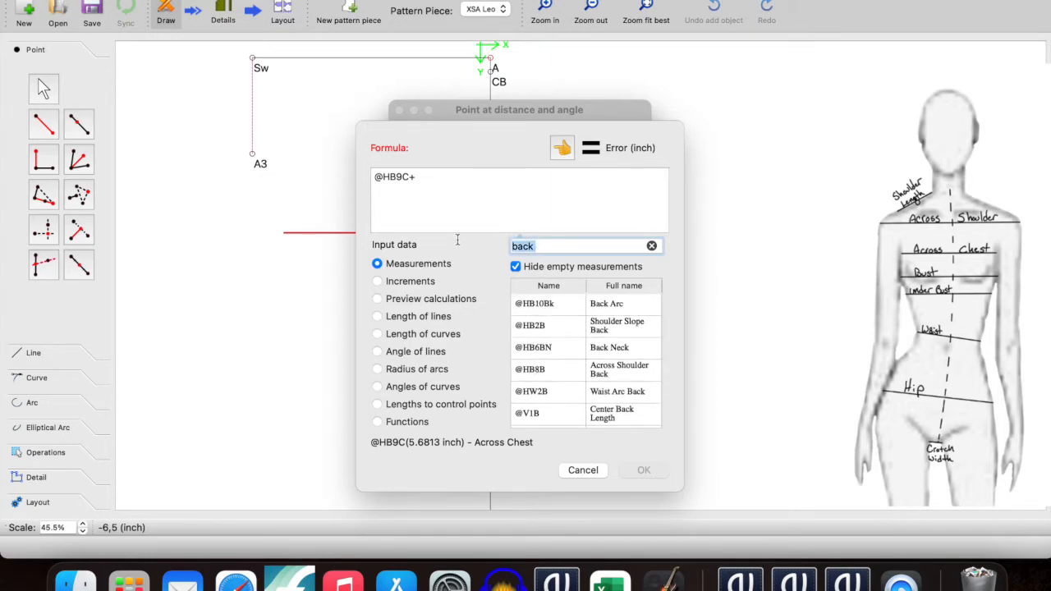
{"action": "type", "text": "across"}
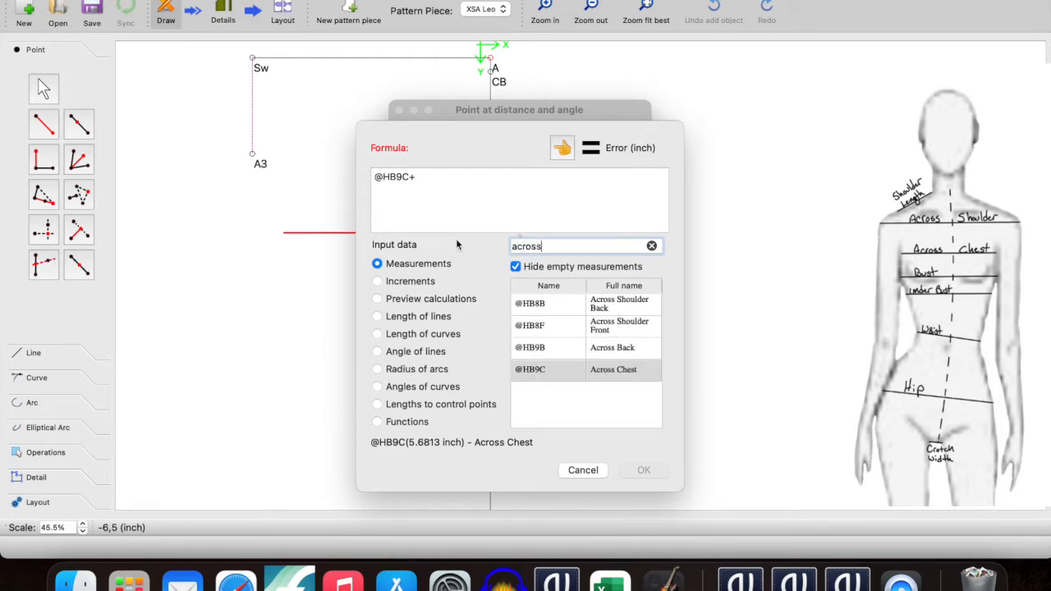
{"action": "left_click", "coordinate": [645, 357]}
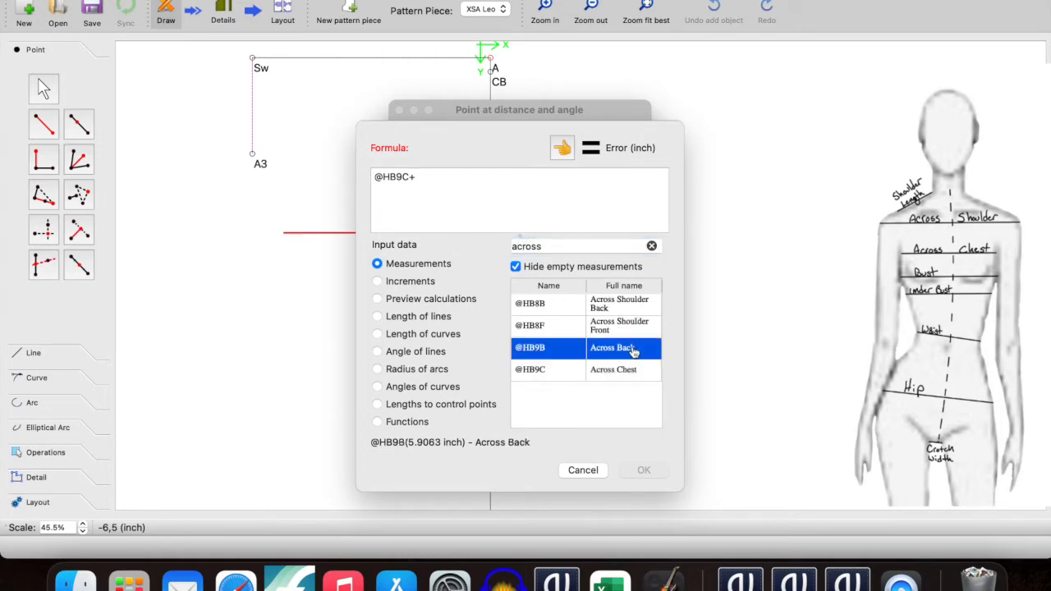
{"action": "double_click", "coordinate": [614, 353]}
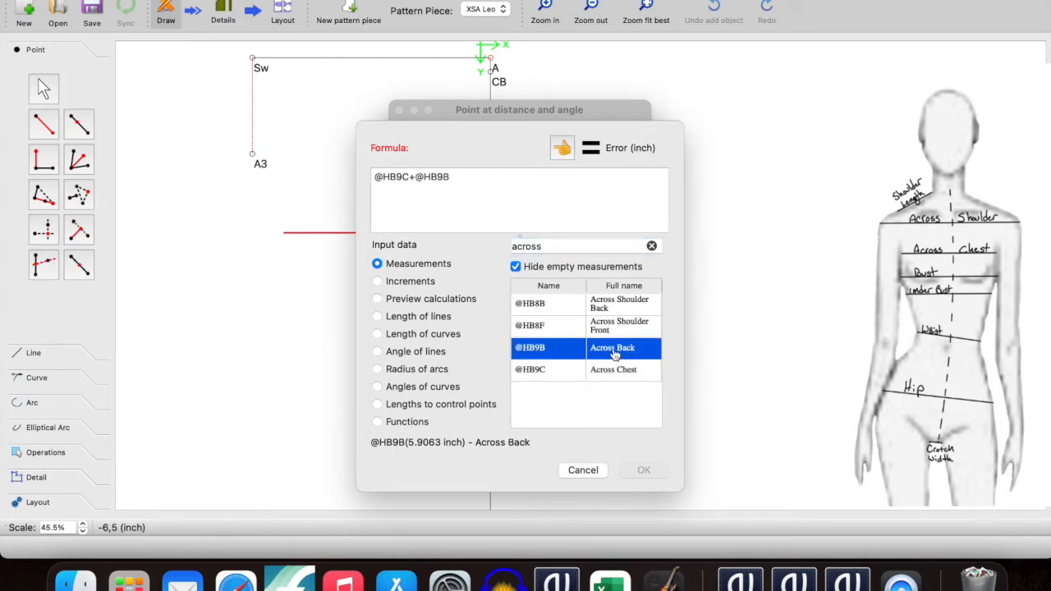
{"action": "left_click", "coordinate": [453, 180]}
{"action": "type", "text": ")"}
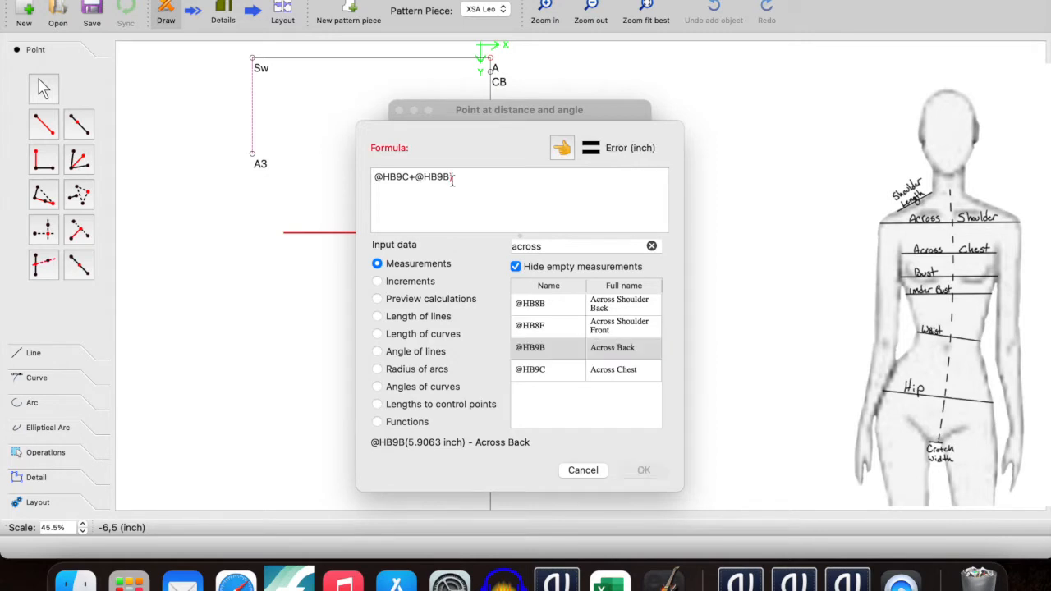
{"action": "left_click", "coordinate": [374, 177]}
{"action": "type", "text": "("}
{"action": "left_click", "coordinate": [475, 175]}
{"action": "type", "text": "/2"}
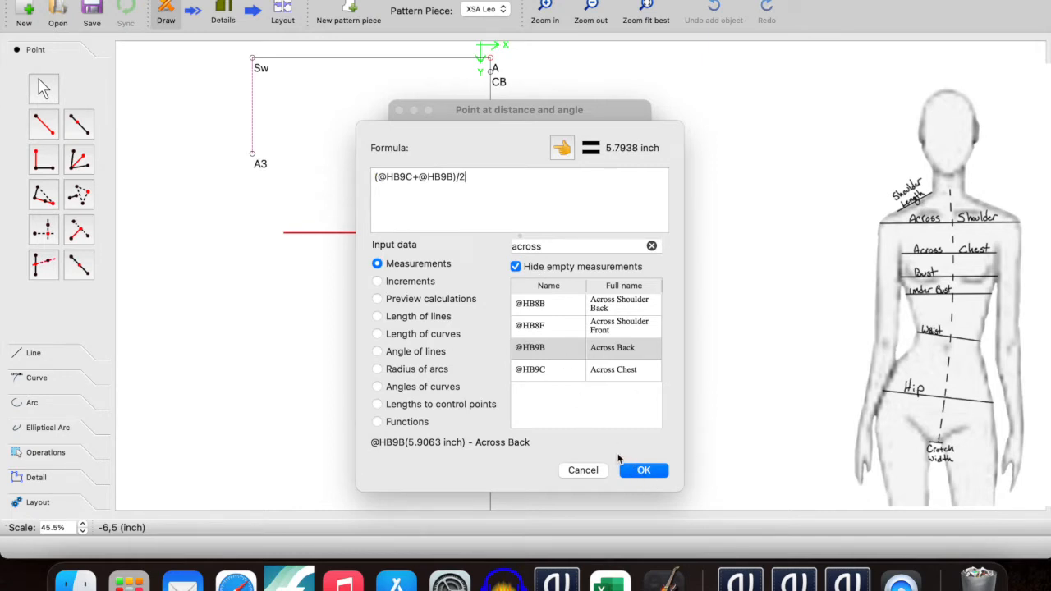
{"action": "left_click", "coordinate": [642, 470]}
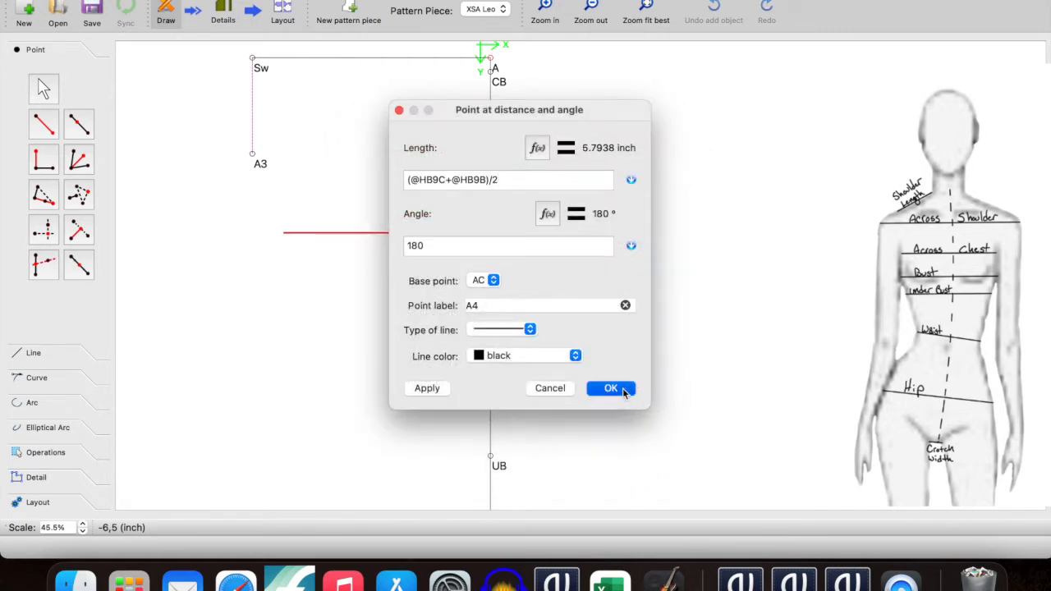
- Label the point from AC as "AC w" and create it
{"action": "double_click", "coordinate": [523, 306]}
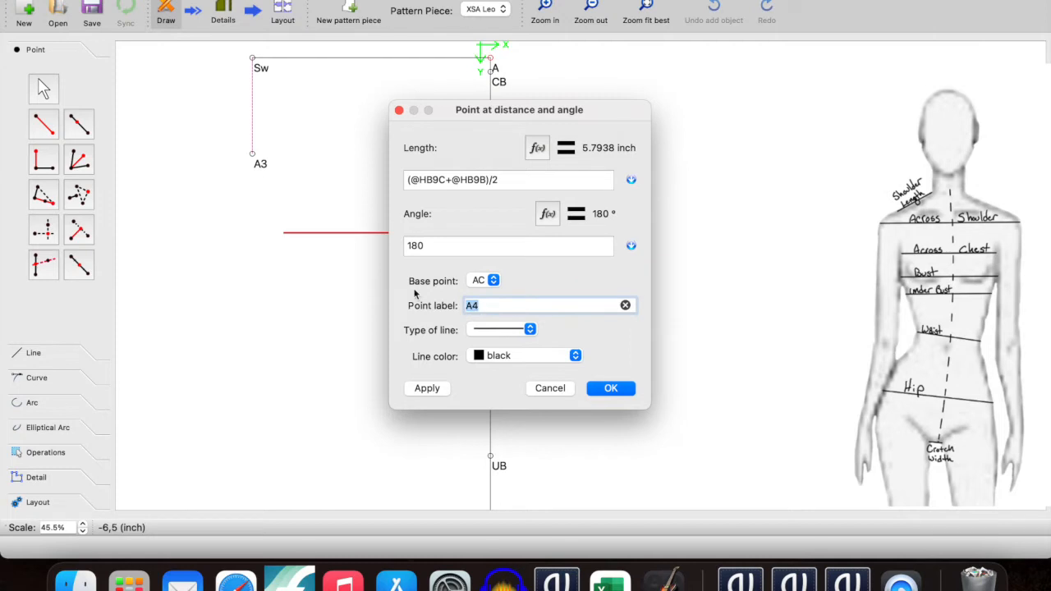
{"action": "type", "text": "AC w"}
{"action": "left_click", "coordinate": [611, 390]}
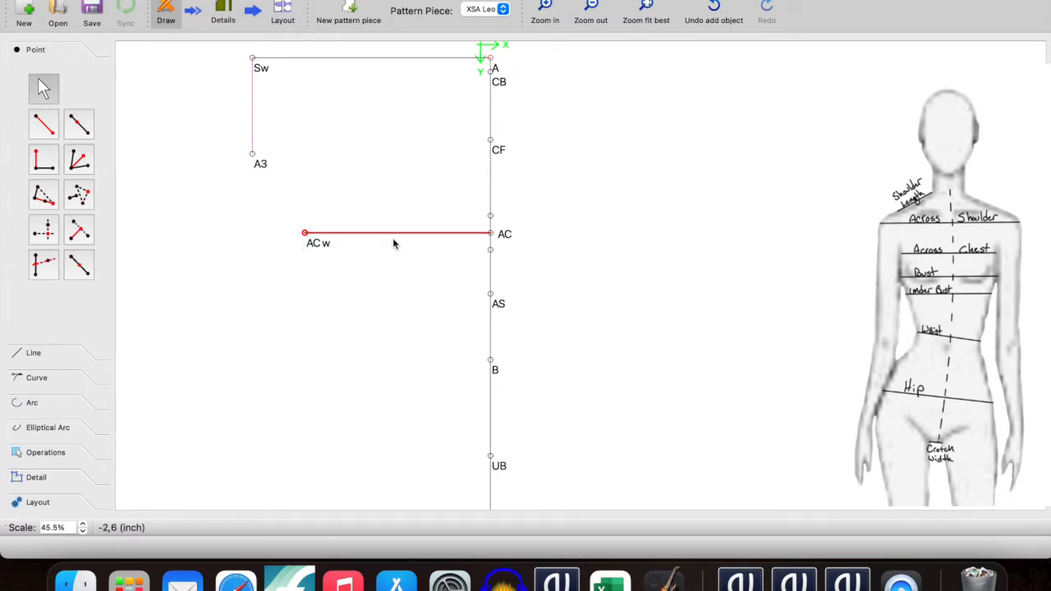
- Place a new point at distance and angle from AS at 180°, about 7.44 inches away
{"action": "scroll", "coordinate": [455, 353], "scroll_direction": "down", "scroll_amount": 3}
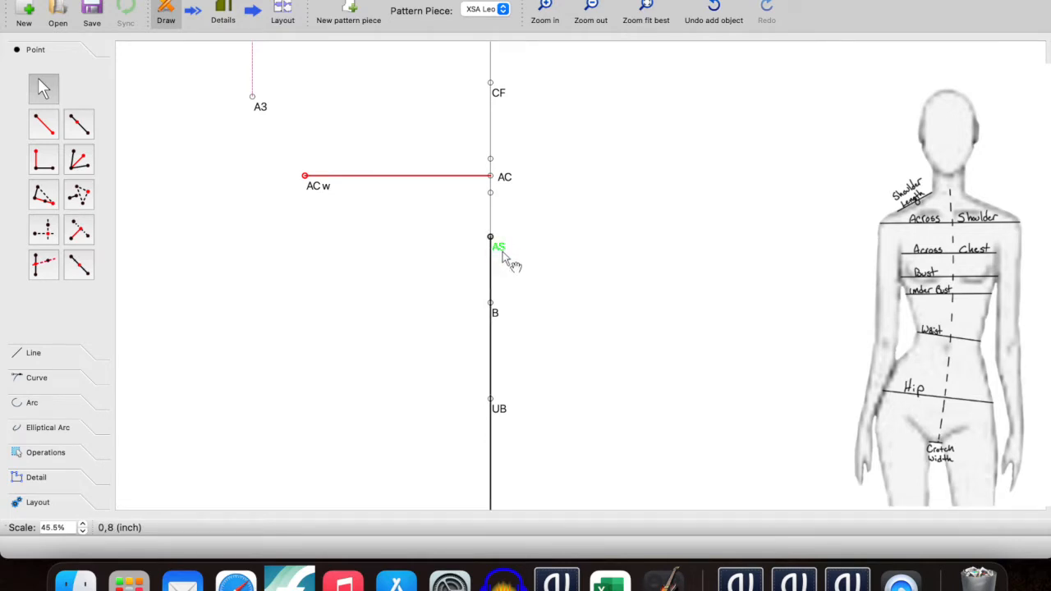
{"action": "mouse_move", "coordinate": [503, 252]}
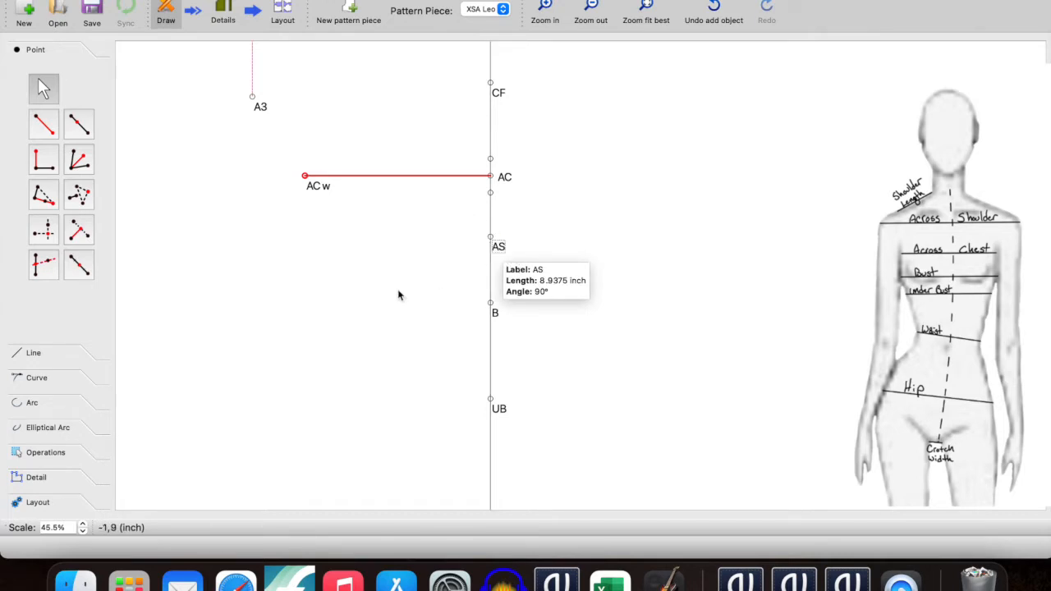
{"action": "left_click", "coordinate": [41, 122]}
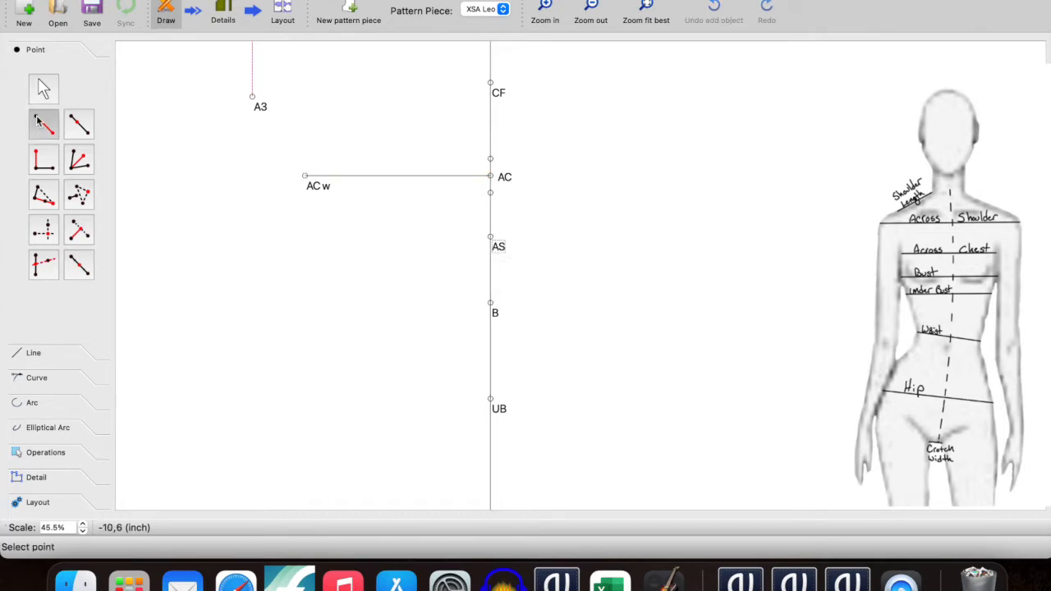
{"action": "left_click", "coordinate": [491, 238]}
{"action": "left_click", "coordinate": [255, 234]}
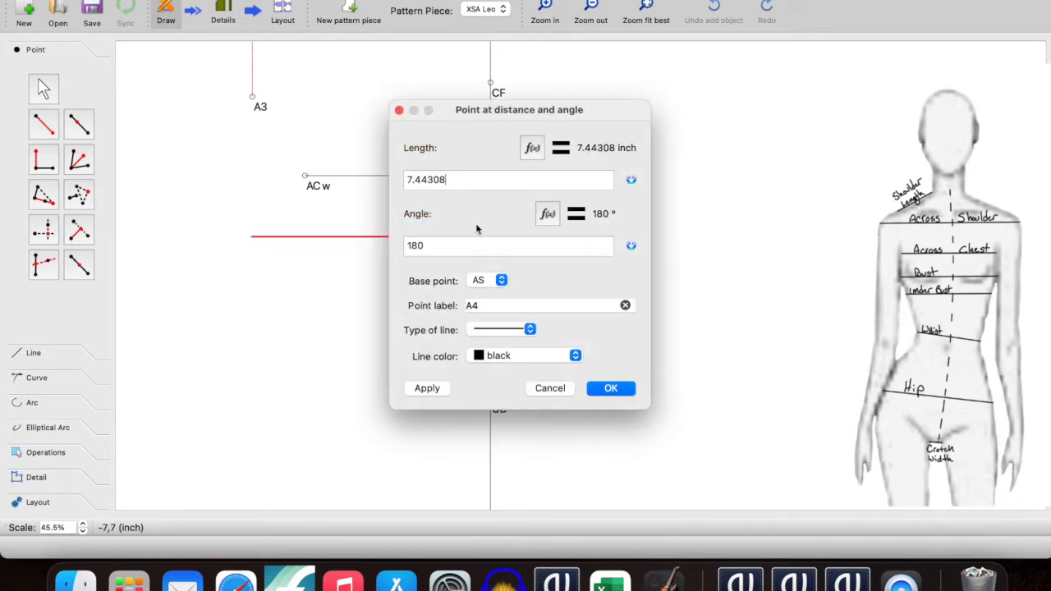
{"action": "left_click", "coordinate": [526, 146]}
{"action": "left_click_drag", "start_coordinate": [470, 181], "coordinate": [320, 166]}
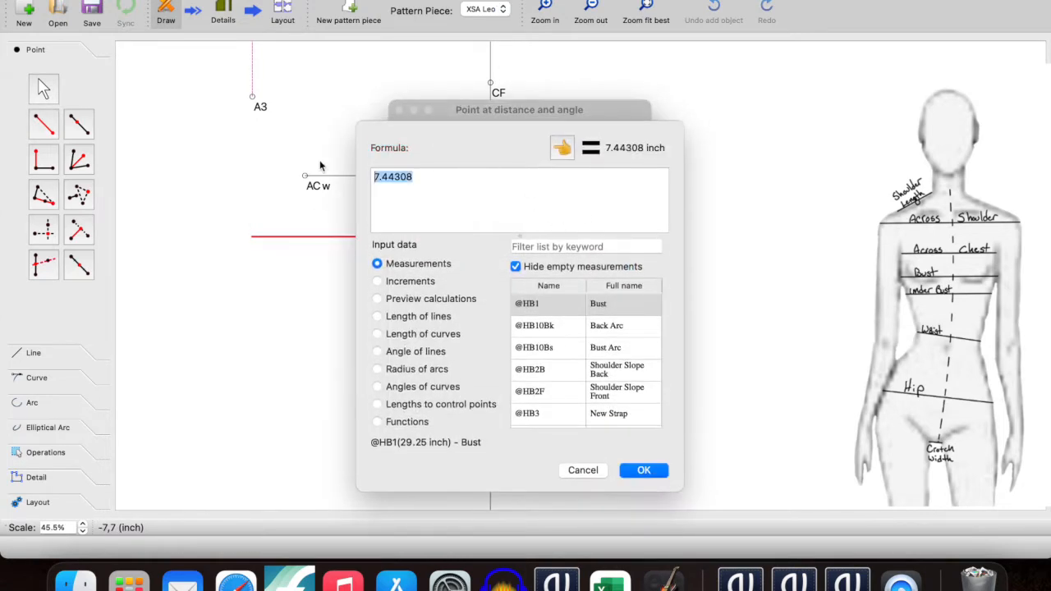
{"action": "key", "text": "BackSpace"}
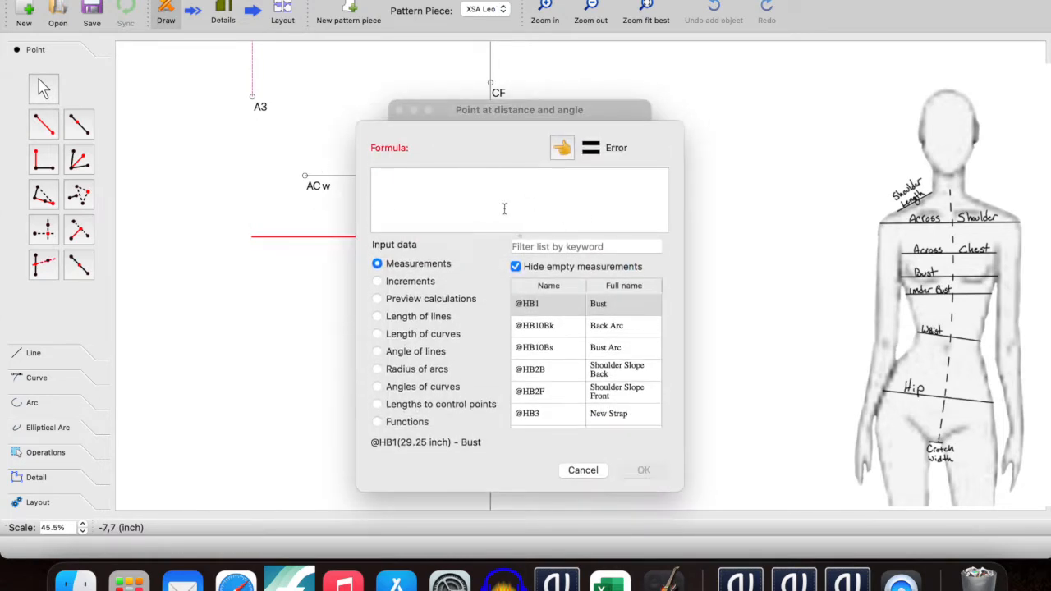
{"action": "double_click", "coordinate": [607, 310]}
{"action": "left_click", "coordinate": [460, 182]}
{"action": "type", "text": "/"}
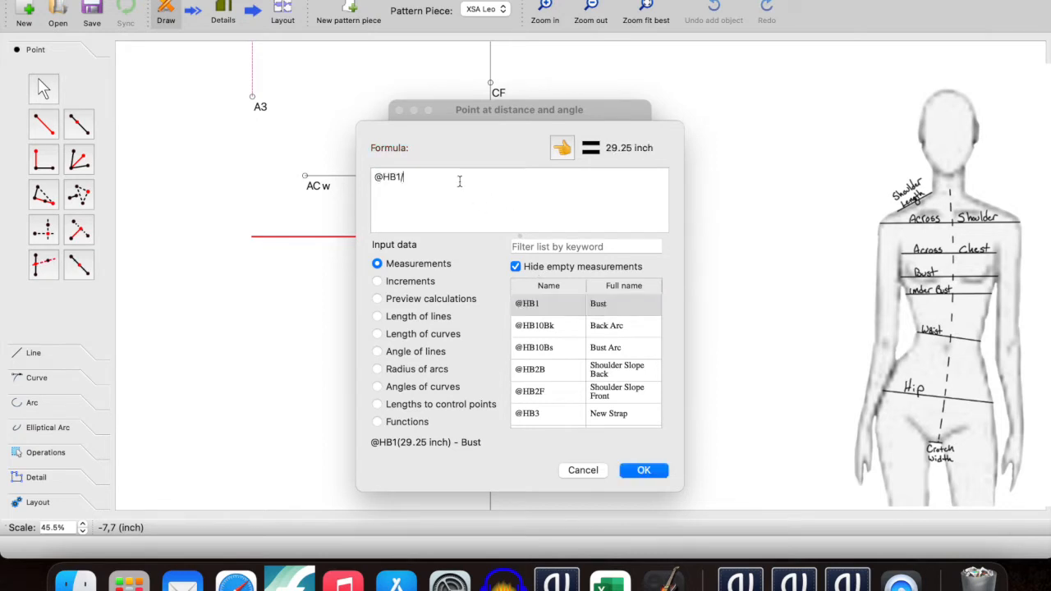
{"action": "type", "text": "4"}
{"action": "left_click", "coordinate": [644, 471]}
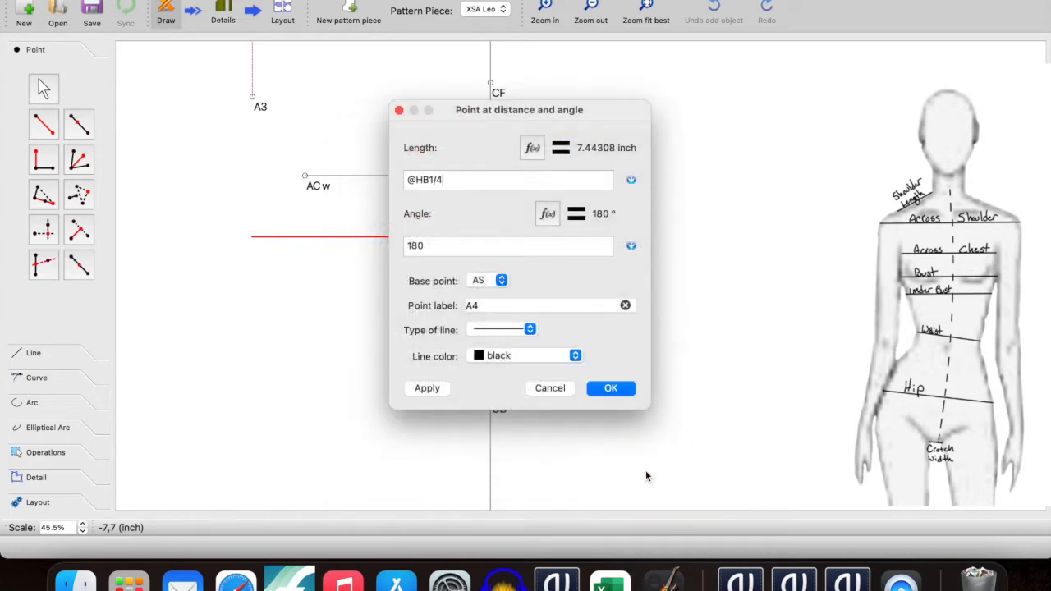
{"action": "left_click", "coordinate": [607, 383]}
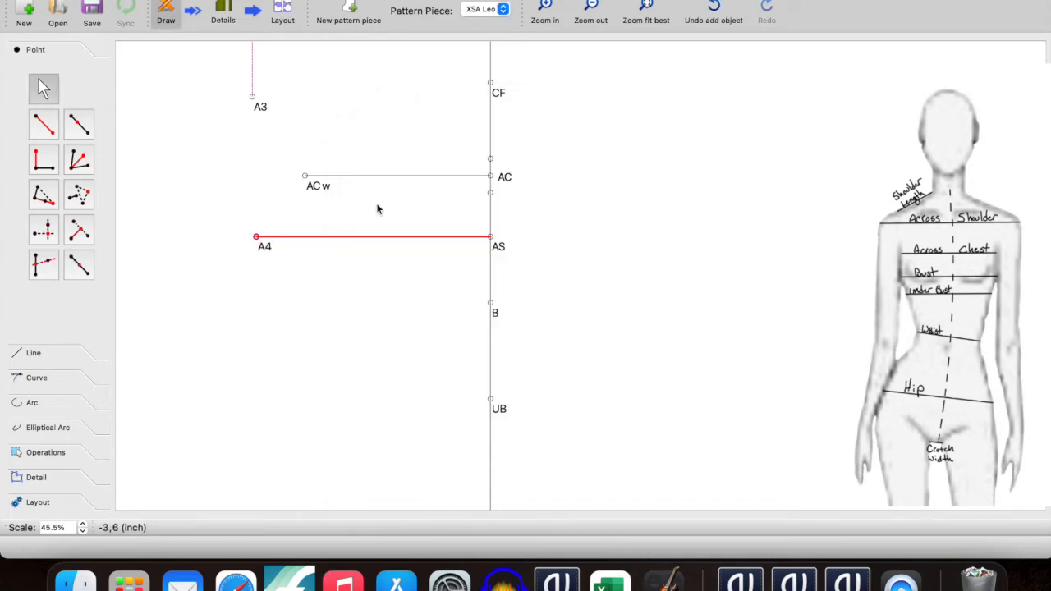
- Rename the point at the end of the line from AS as AB
{"action": "right_click", "coordinate": [262, 251]}
{"action": "left_click", "coordinate": [344, 259]}
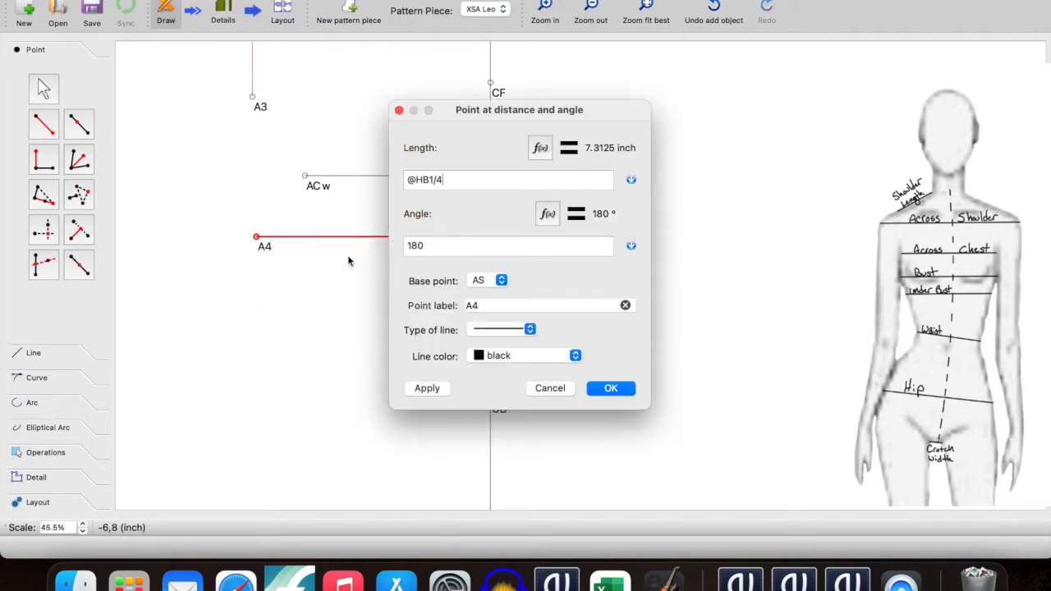
{"action": "left_click_drag", "start_coordinate": [493, 306], "coordinate": [440, 305]}
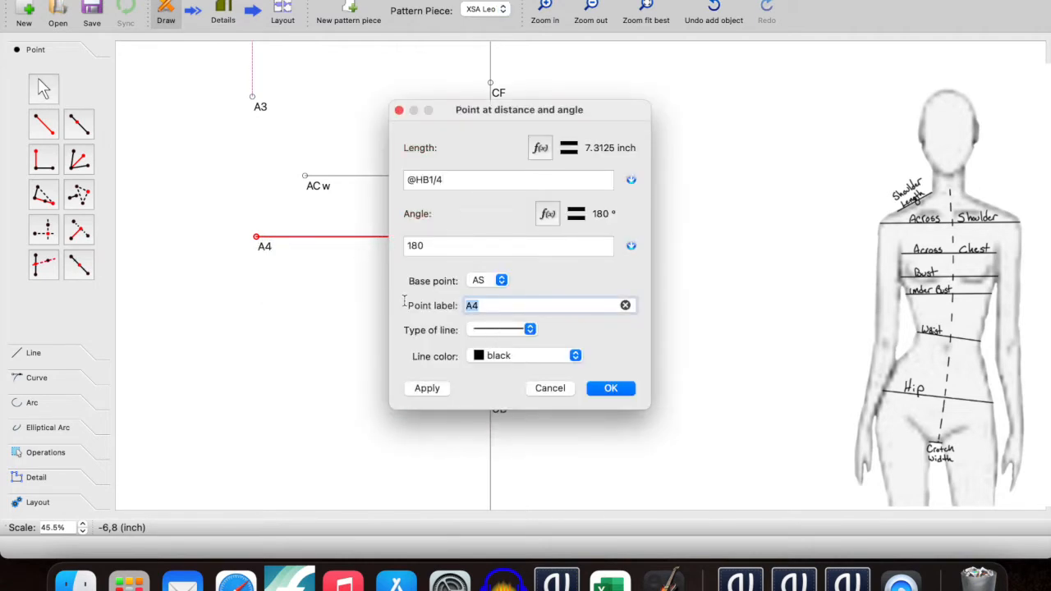
{"action": "type", "text": "AB"}
{"action": "left_click", "coordinate": [610, 389]}
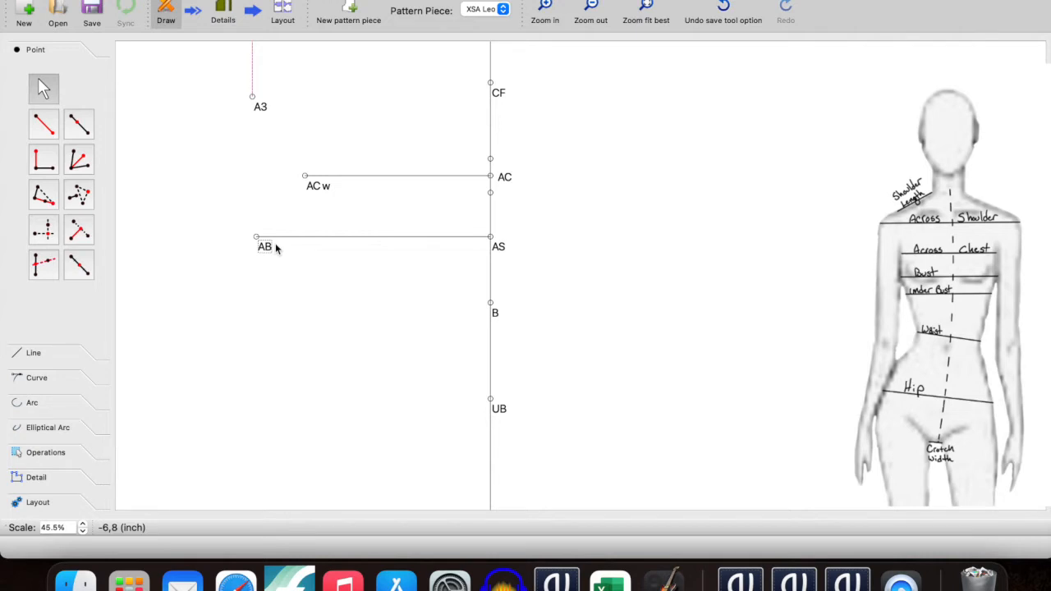
{"action": "left_click", "coordinate": [48, 130]}
{"action": "left_click", "coordinate": [490, 303]}
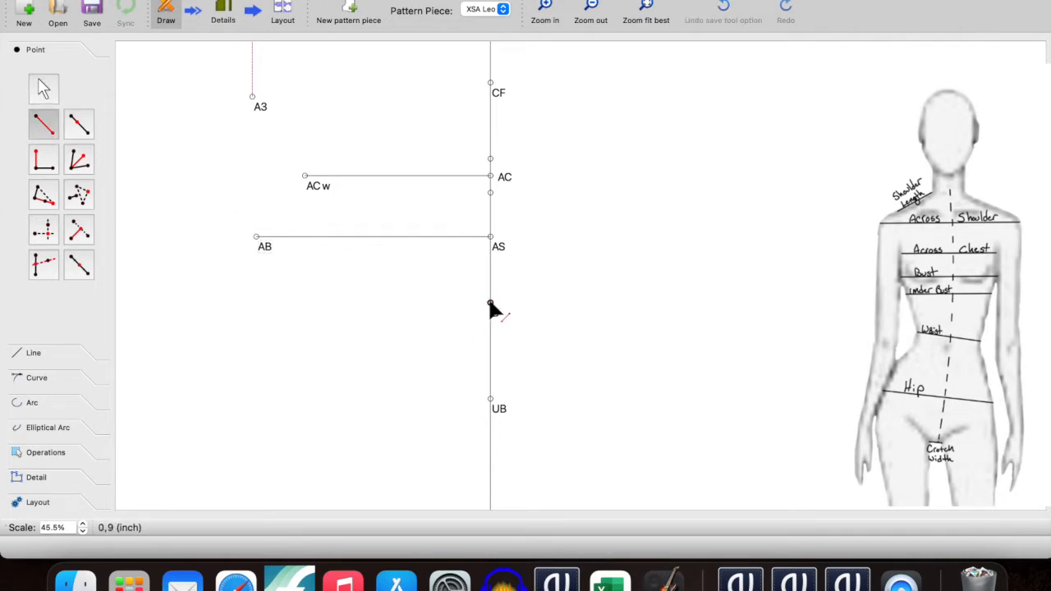
{"action": "left_click", "coordinate": [263, 303]}
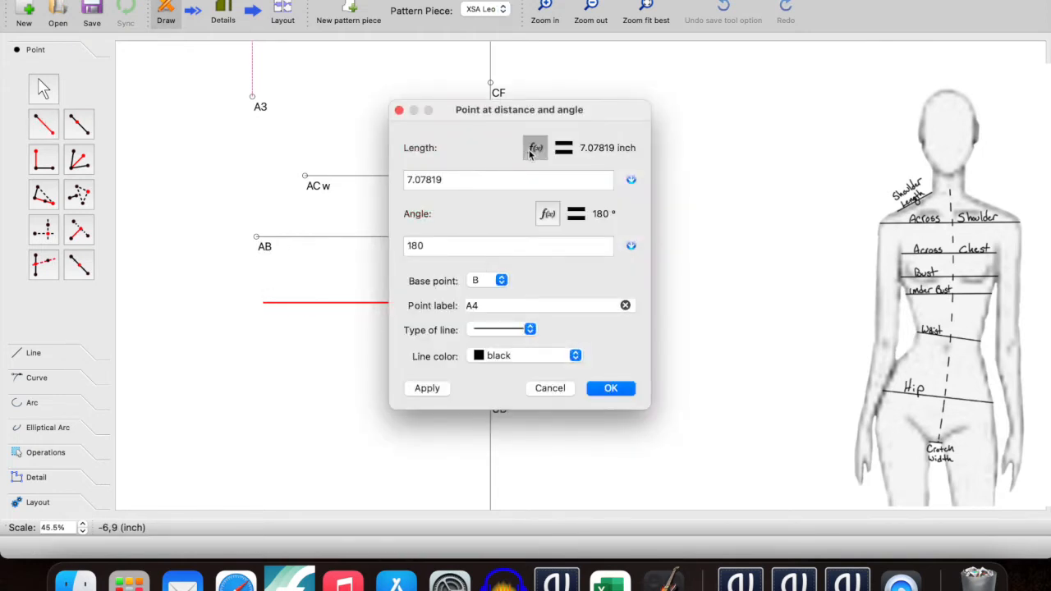
{"action": "left_click", "coordinate": [534, 146]}
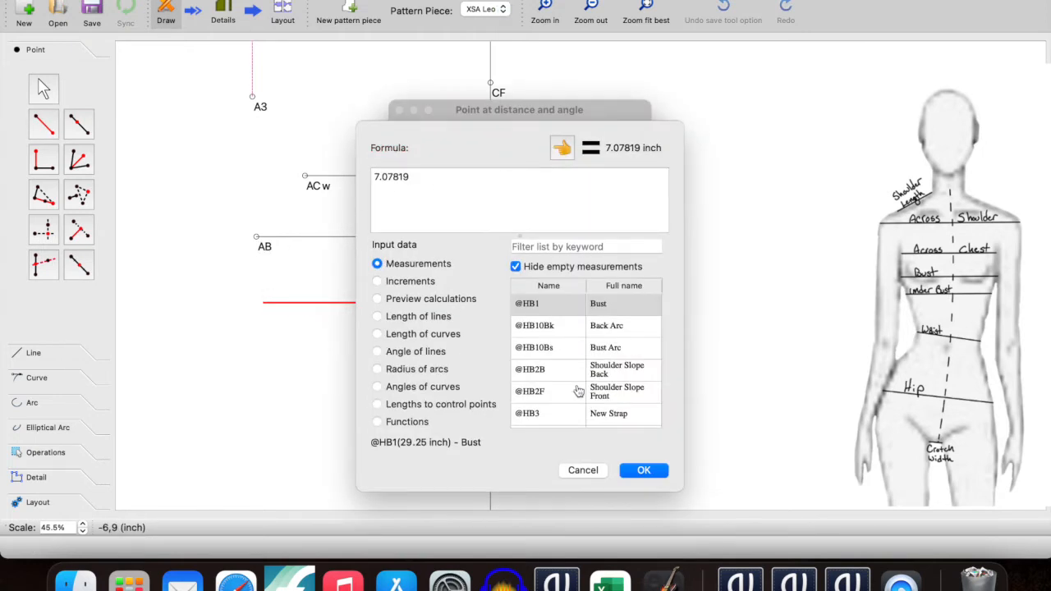
{"action": "left_click", "coordinate": [581, 470]}
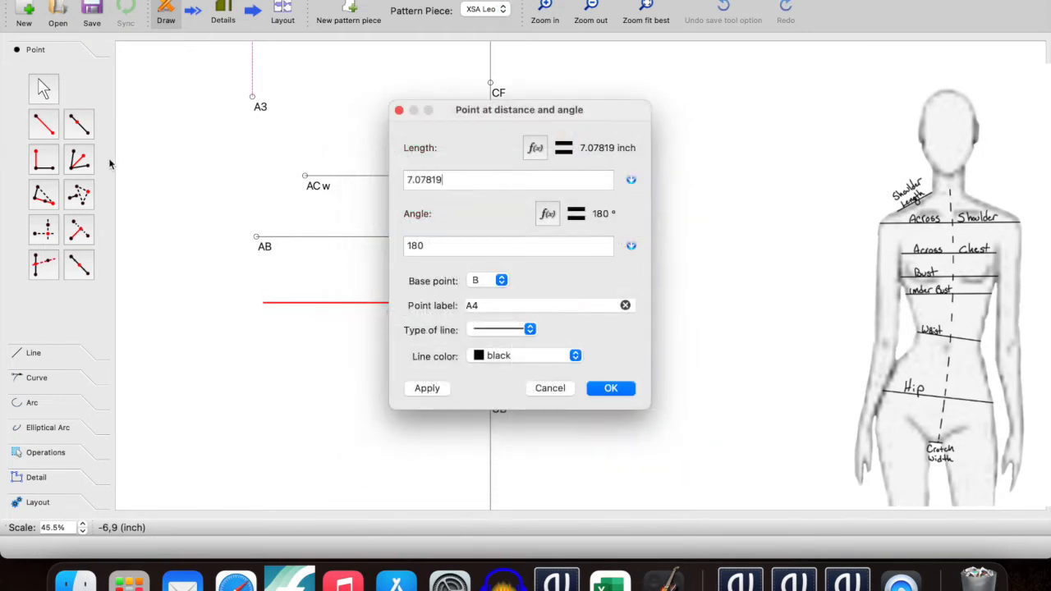
{"action": "left_click", "coordinate": [548, 389]}
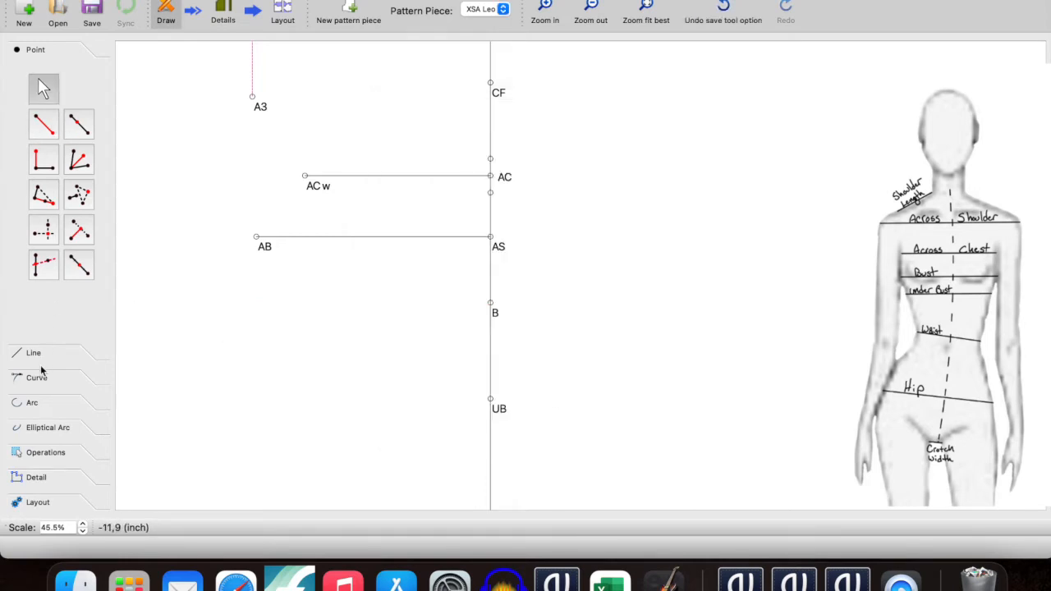
- Create a point that takes its X position from AB and its Y position from B
{"action": "left_click", "coordinate": [45, 235]}
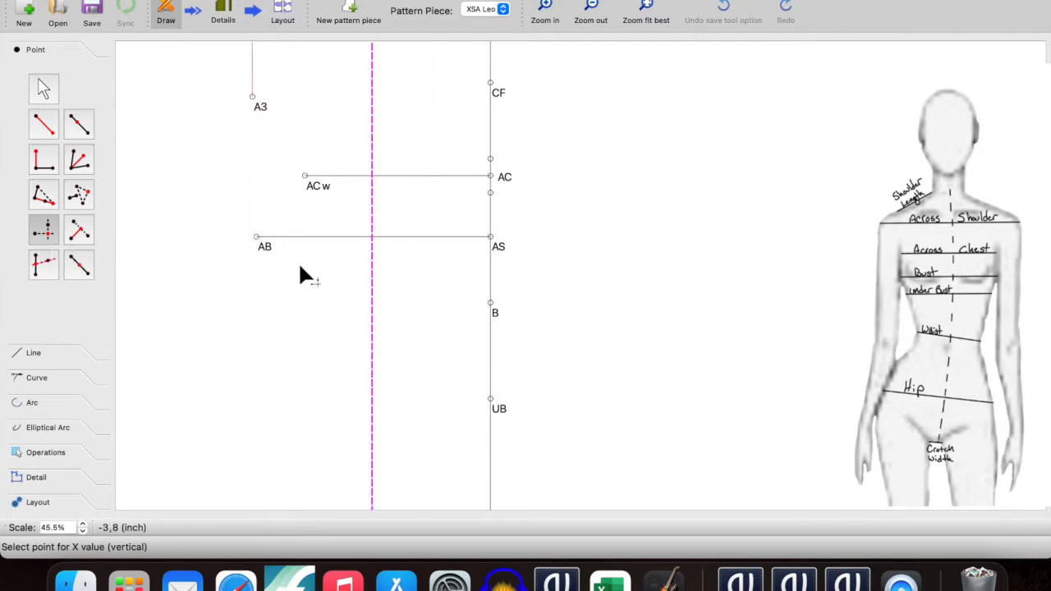
{"action": "left_click", "coordinate": [490, 303]}
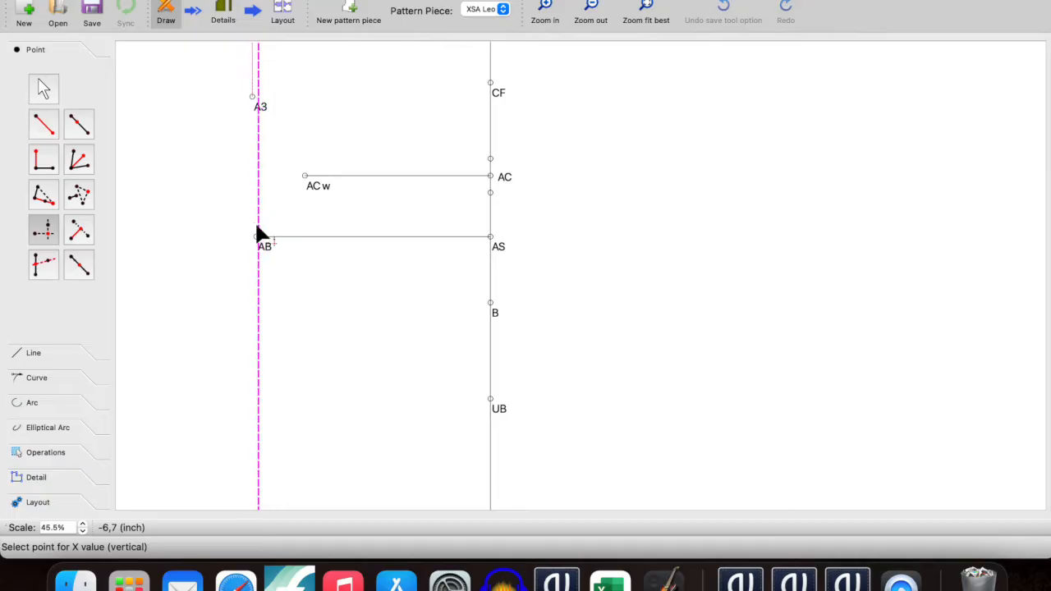
{"action": "left_click", "coordinate": [257, 240]}
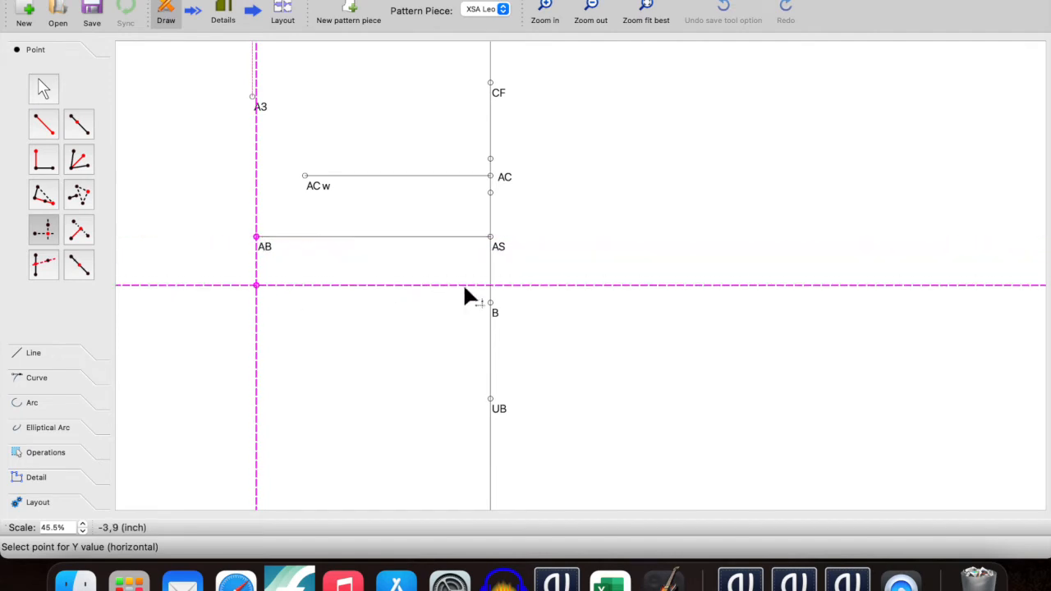
{"action": "left_click", "coordinate": [490, 304]}
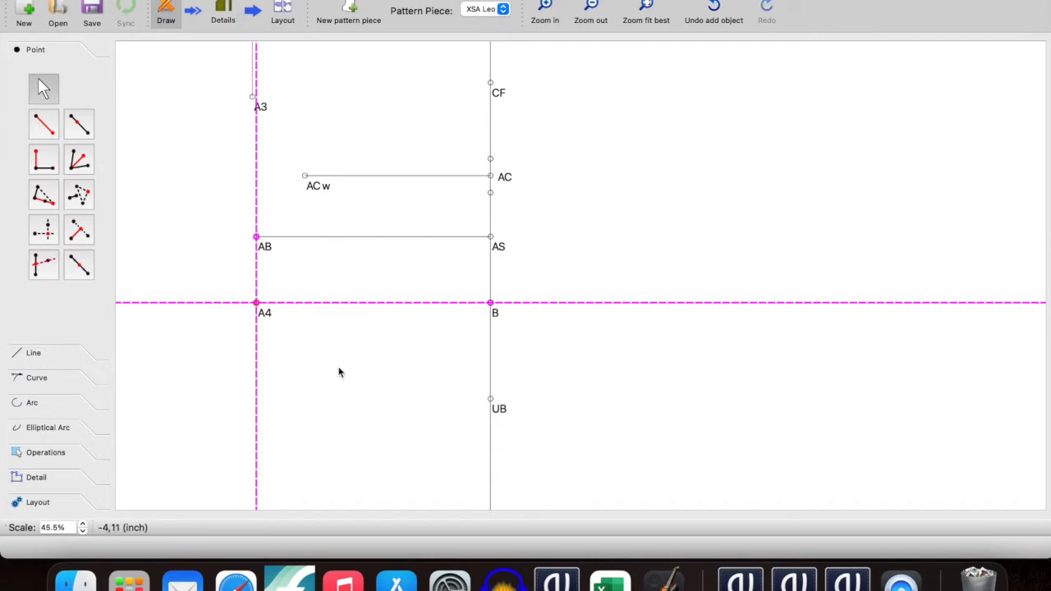
- Rename the new point directly below AB as AB2
{"action": "right_click", "coordinate": [257, 320]}
{"action": "left_click", "coordinate": [291, 320]}
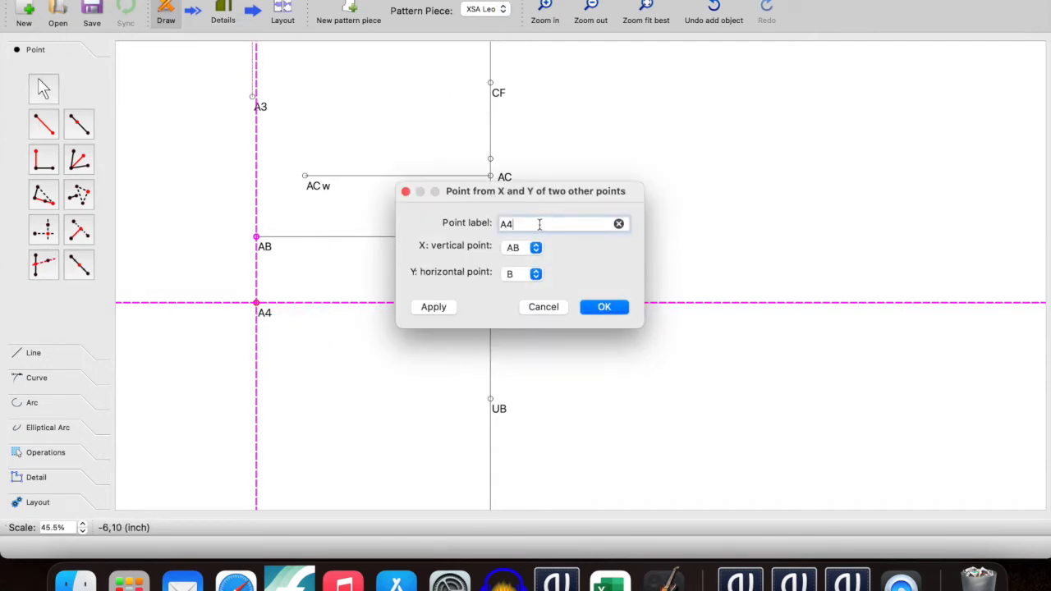
{"action": "key", "text": "BackSpace"}
{"action": "key", "text": "BackSpace"}
{"action": "type", "text": "AB"}
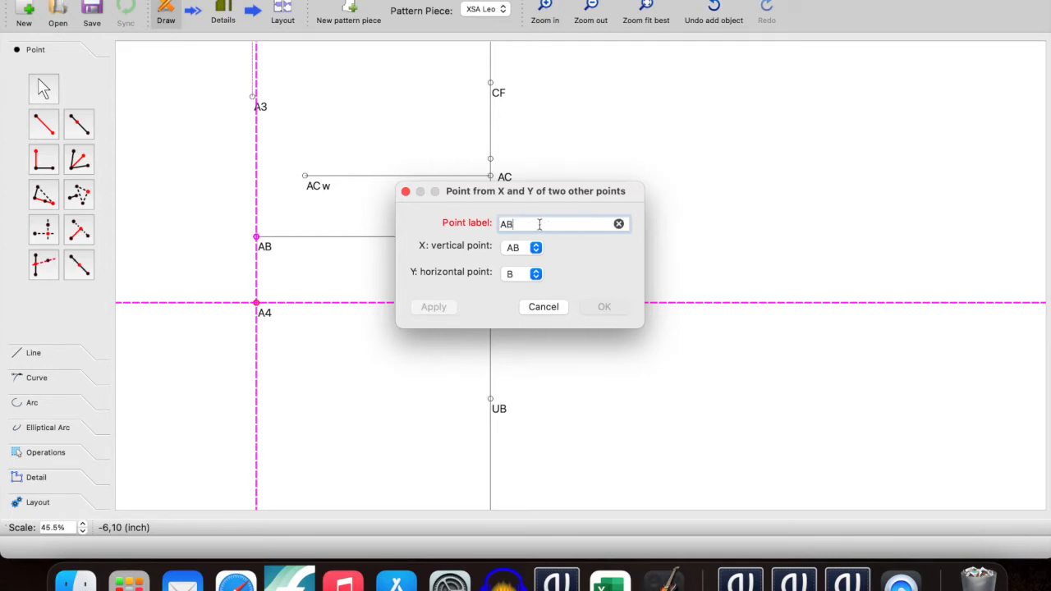
{"action": "type", "text": "2"}
{"action": "left_click", "coordinate": [605, 306]}
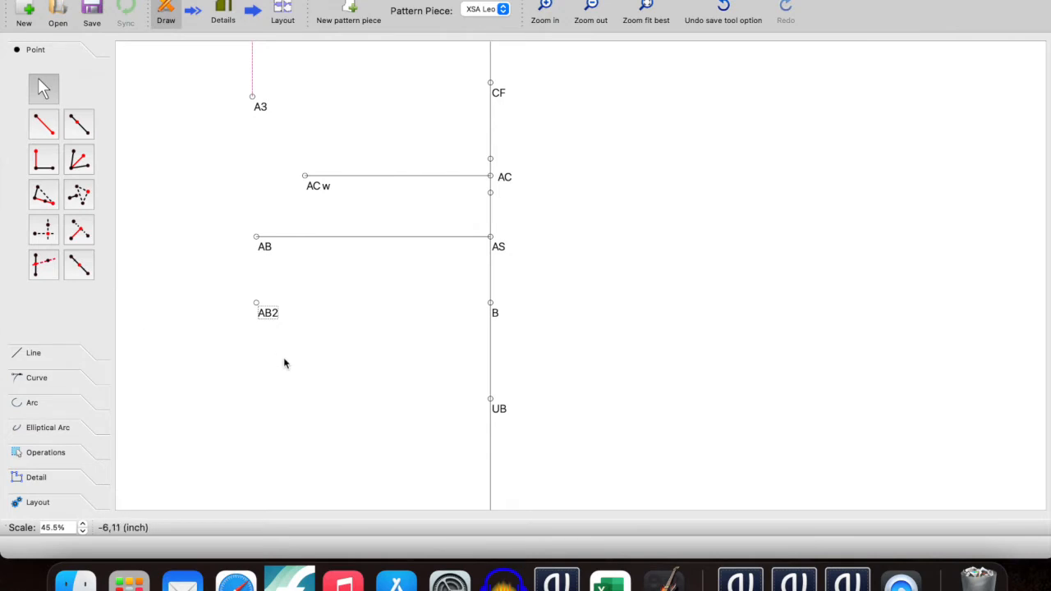
- Place a new point at distance and angle from UB at 180°, about 6.34 inches away
{"action": "scroll", "coordinate": [254, 266], "scroll_direction": "down", "scroll_amount": 3}
{"action": "scroll", "coordinate": [254, 265], "scroll_direction": "down", "scroll_amount": 5, "text": "ctrl"}
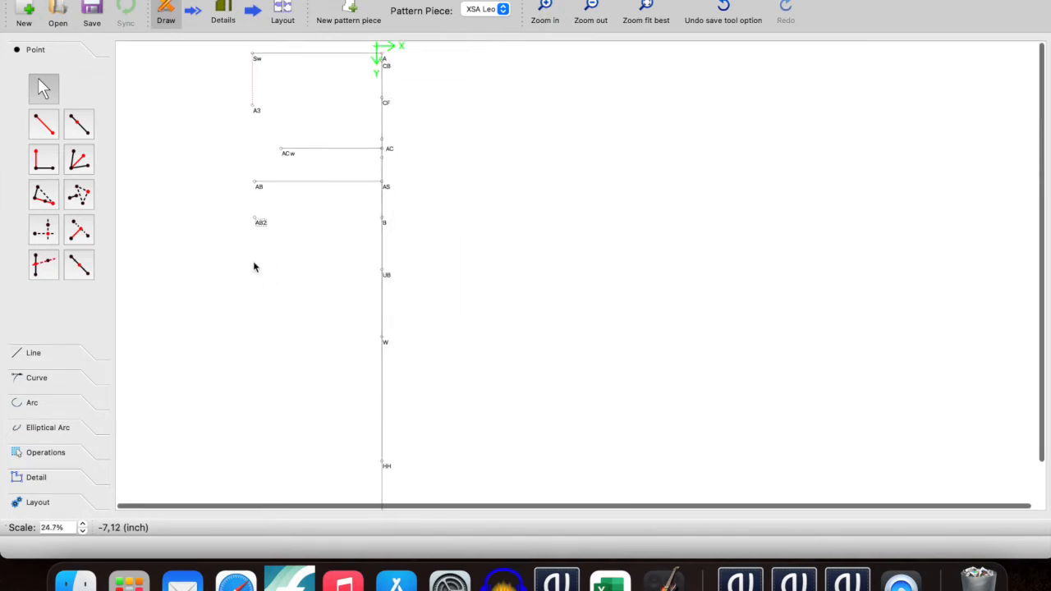
{"action": "scroll", "coordinate": [261, 221], "scroll_direction": "up", "scroll_amount": 4, "text": "ctrl"}
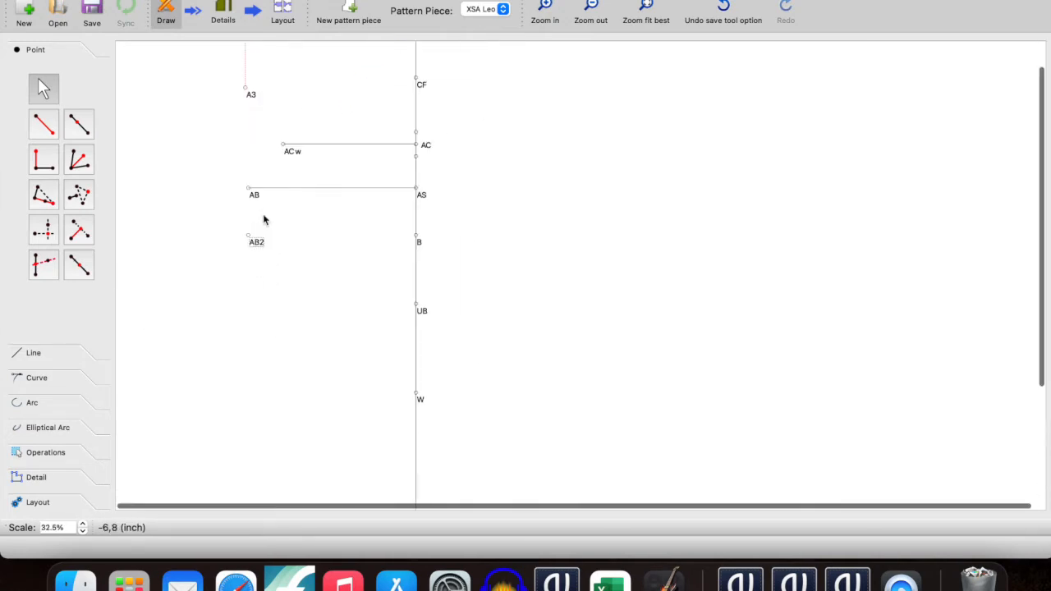
{"action": "left_click", "coordinate": [44, 125]}
{"action": "left_click", "coordinate": [457, 328]}
{"action": "left_click", "coordinate": [274, 319]}
{"action": "left_click", "coordinate": [532, 148]}
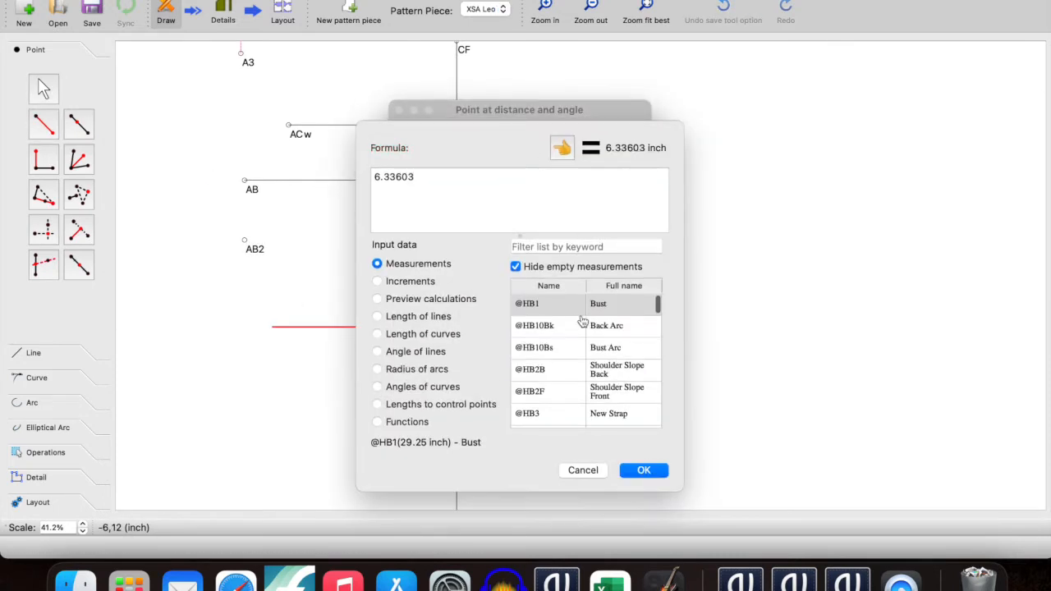
{"action": "key", "text": "super+a"}
{"action": "key", "text": "BackSpace"}
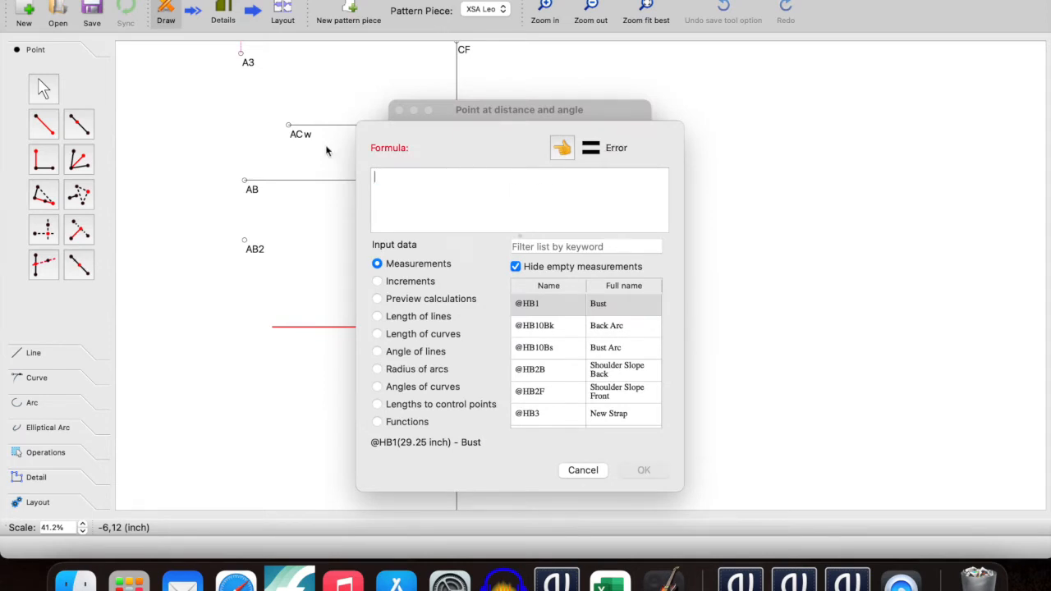
{"action": "double_click", "coordinate": [532, 306]}
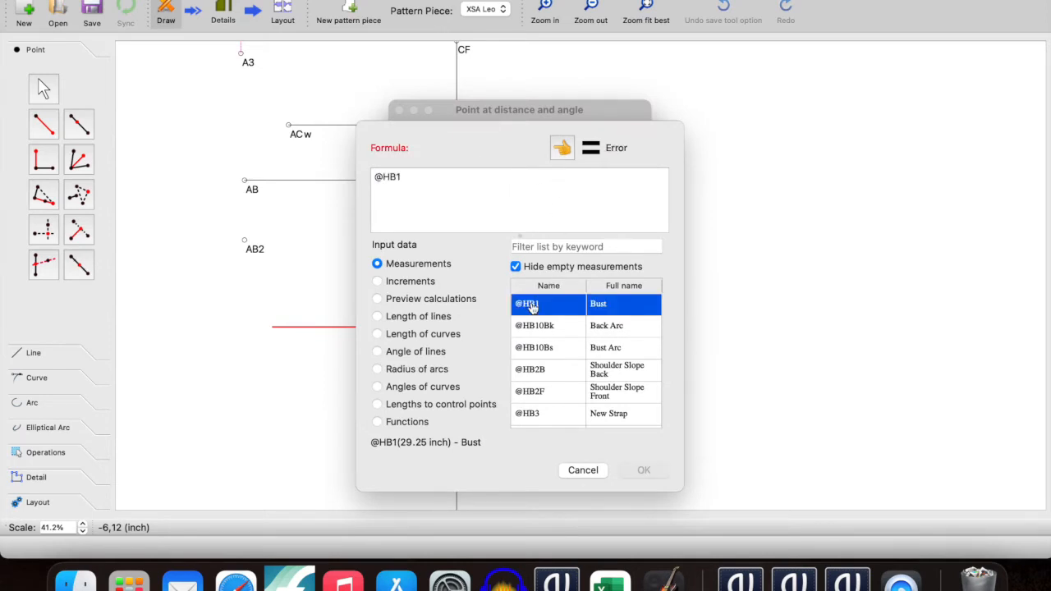
{"action": "left_click", "coordinate": [419, 185]}
{"action": "type", "text": "/"}
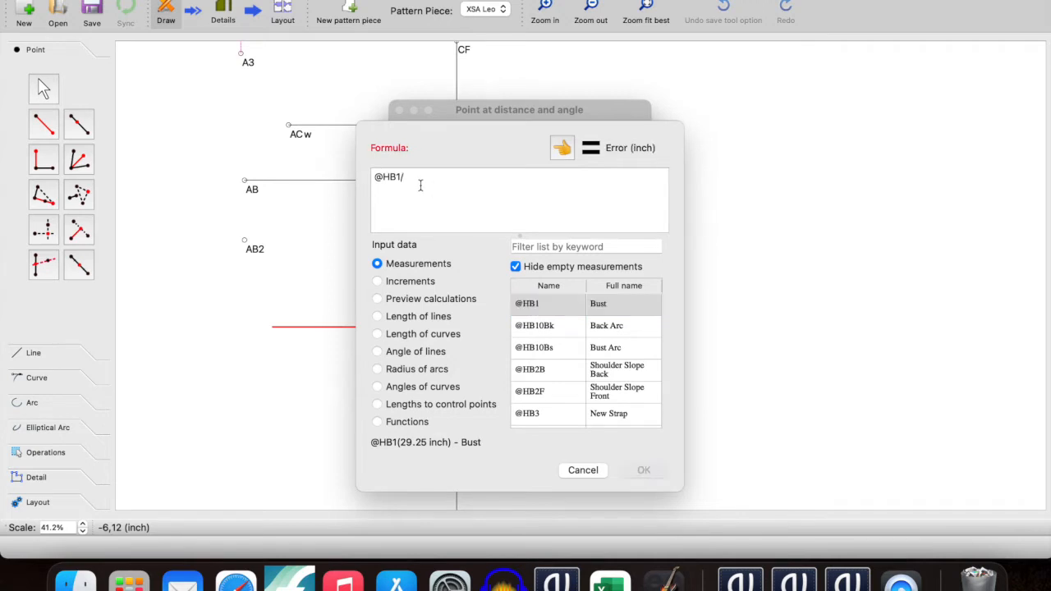
{"action": "type", "text": "4)"}
{"action": "left_click", "coordinate": [374, 176]}
{"action": "type", "text": "("}
{"action": "type", "text": "="}
{"action": "key", "text": "BackSpace"}
{"action": "type", "text": "+"}
{"action": "left_click", "coordinate": [570, 246]}
{"action": "type", "text": "wais"}
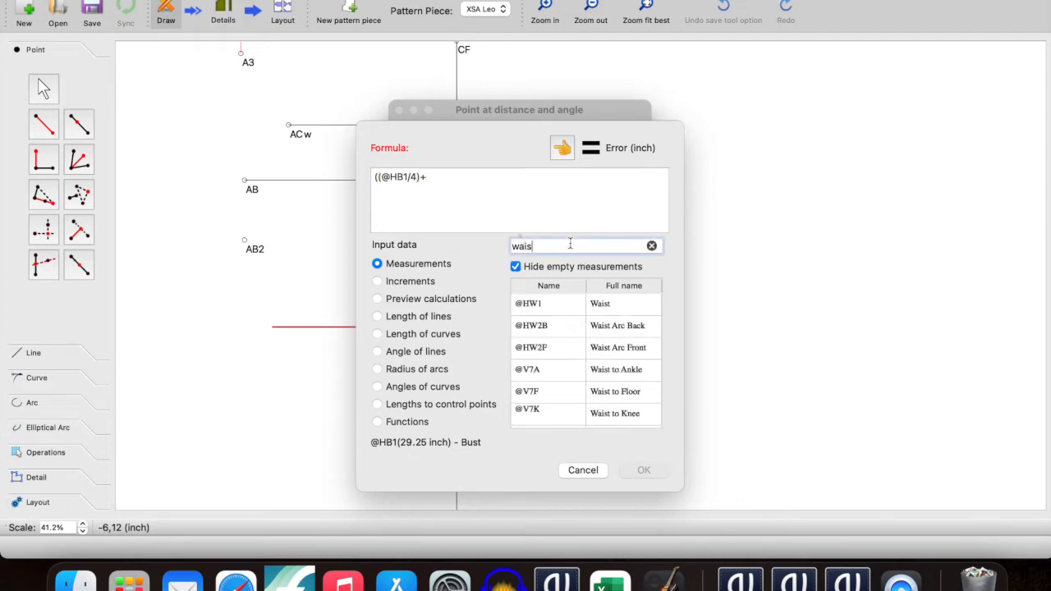
{"action": "double_click", "coordinate": [603, 304]}
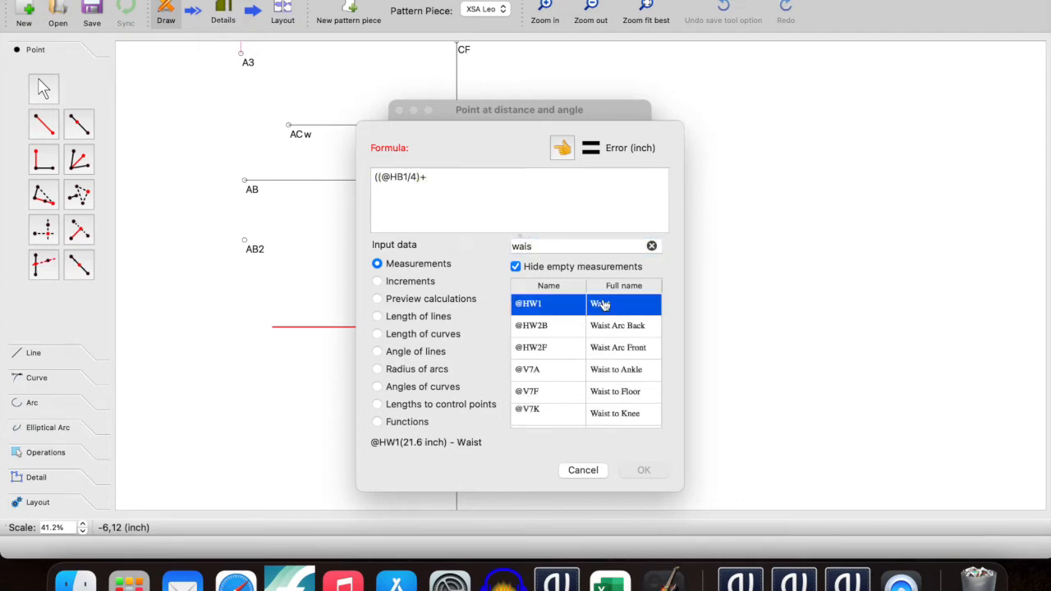
{"action": "left_click", "coordinate": [479, 175]}
{"action": "type", "text": "/4"}
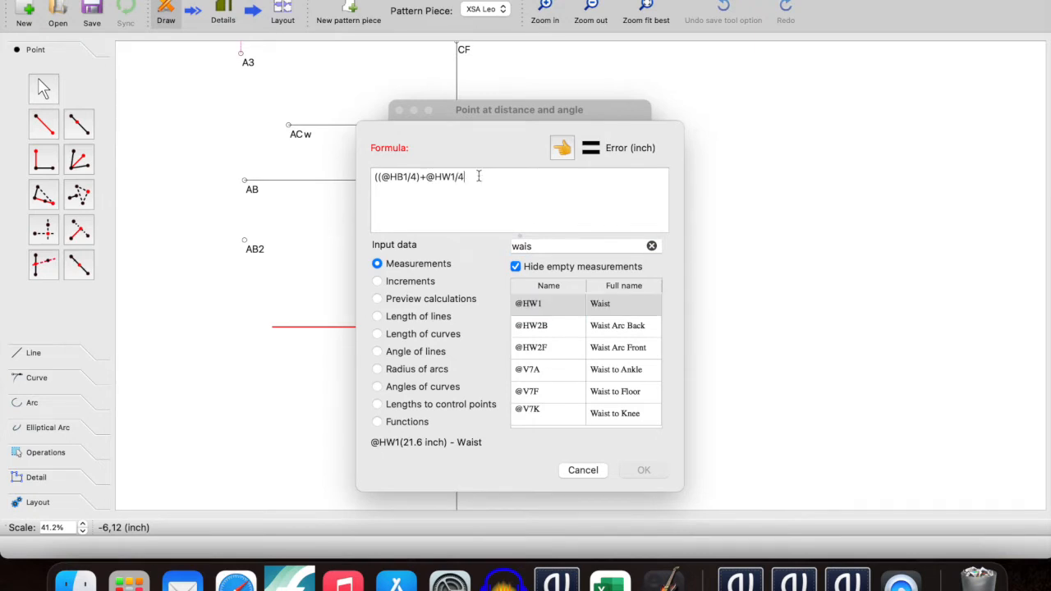
{"action": "type", "text": ")"}
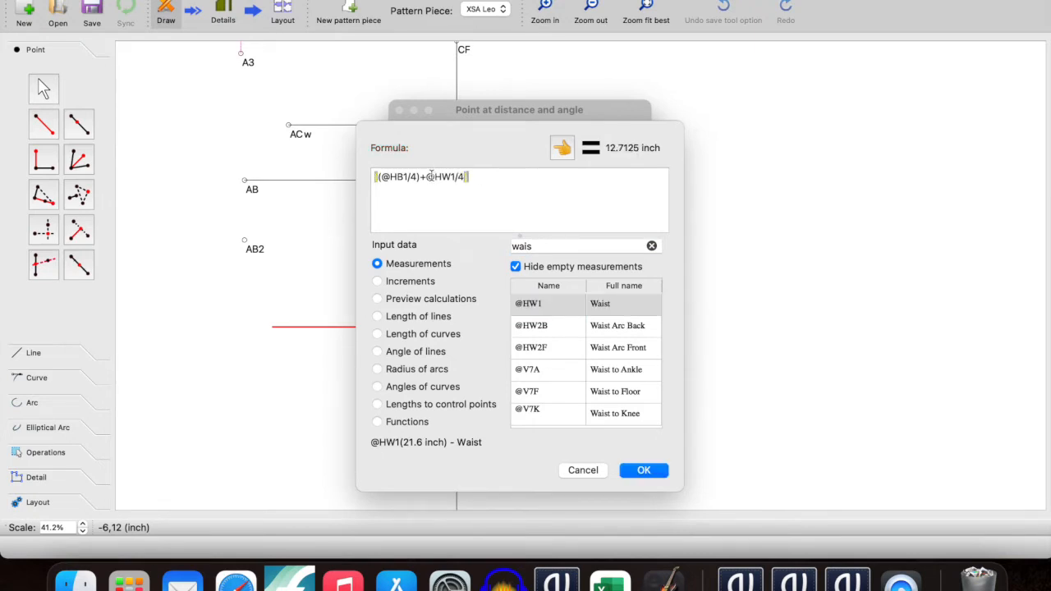
{"action": "key", "text": "BackSpace"}
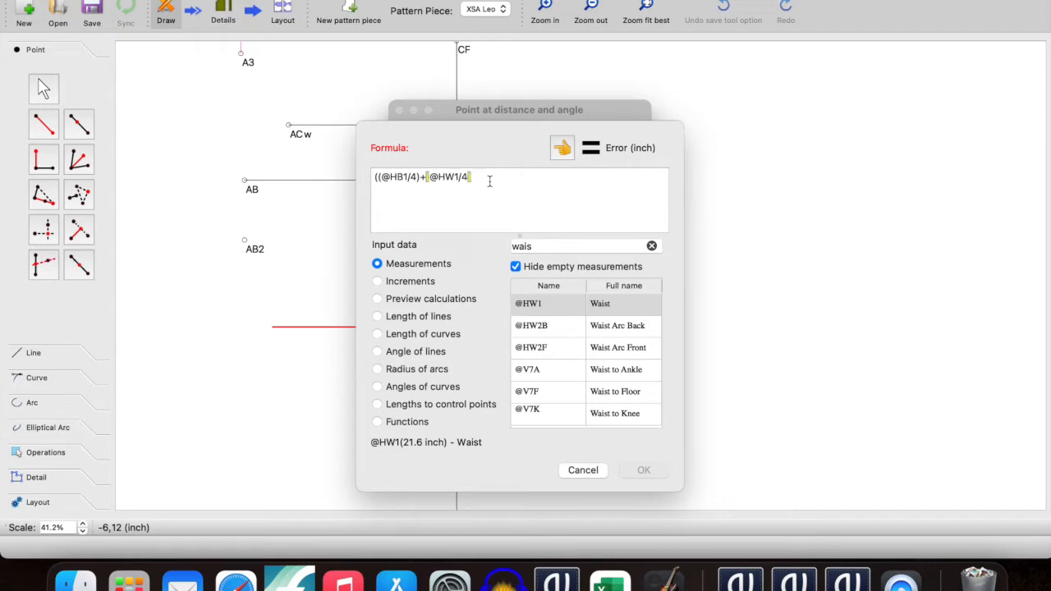
{"action": "type", "text": "))"}
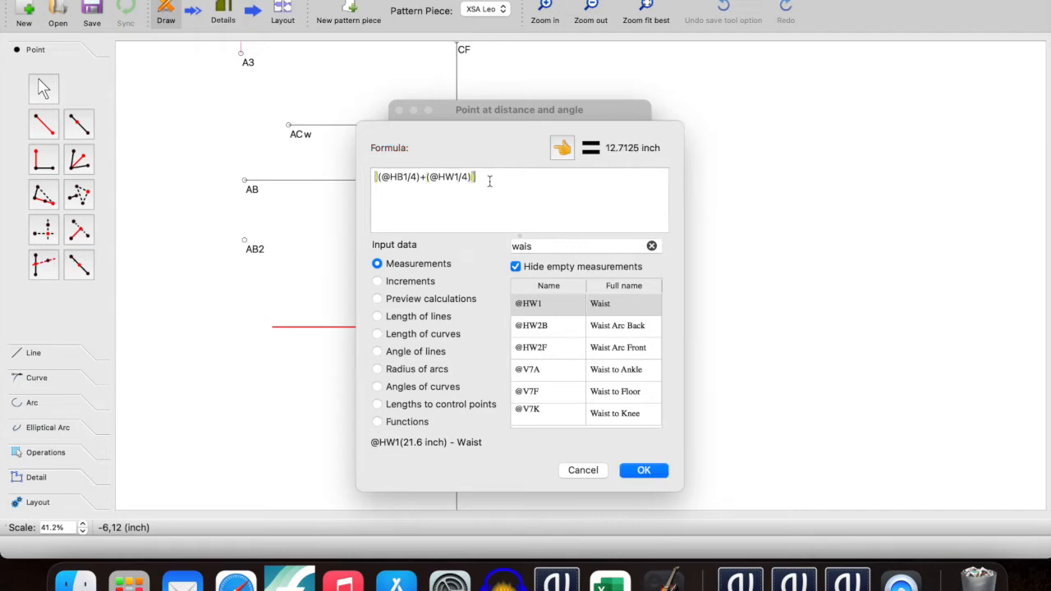
{"action": "type", "text": "/2"}
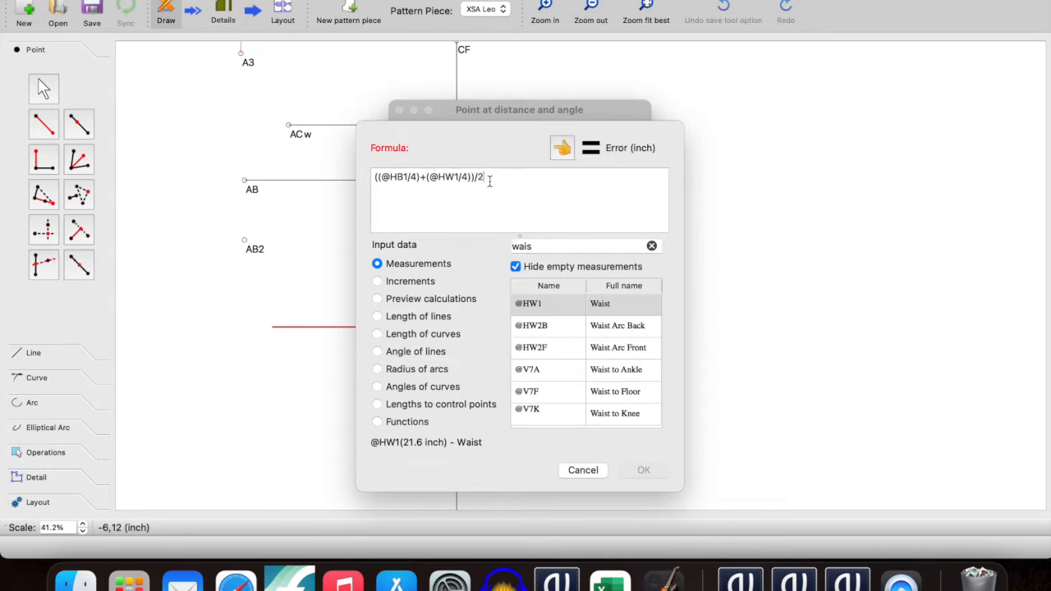
{"action": "left_click", "coordinate": [636, 471]}
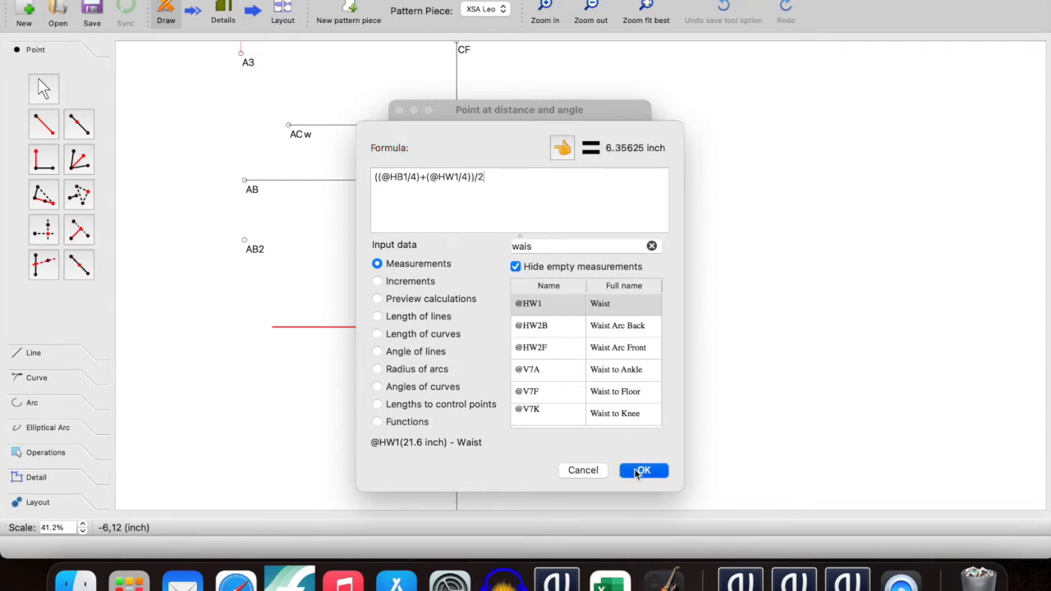
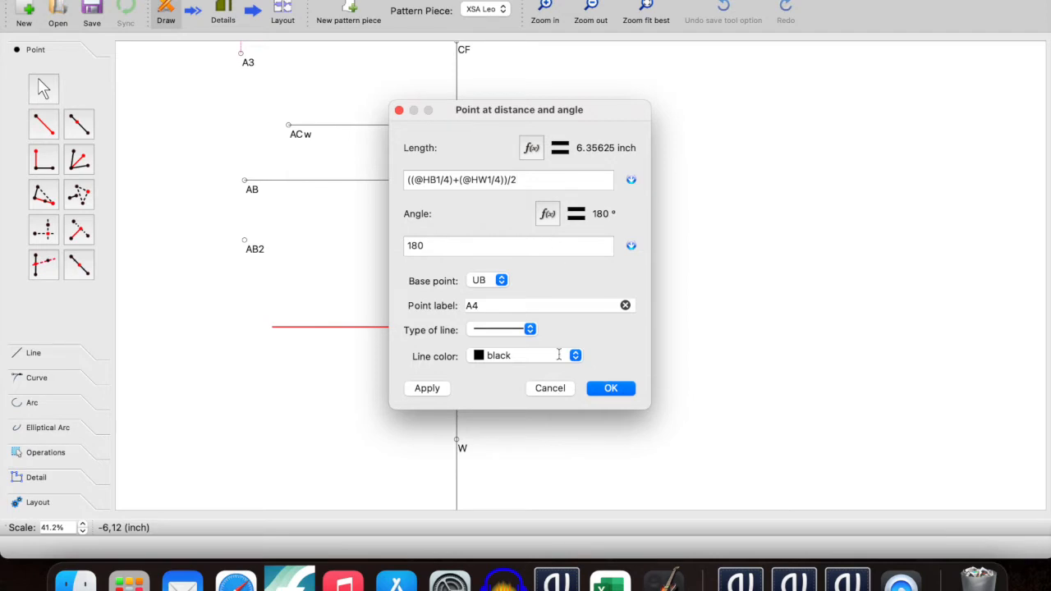
- Label the point from UB as UBw and create it
{"action": "double_click", "coordinate": [501, 308]}
{"action": "type", "text": "UBw"}
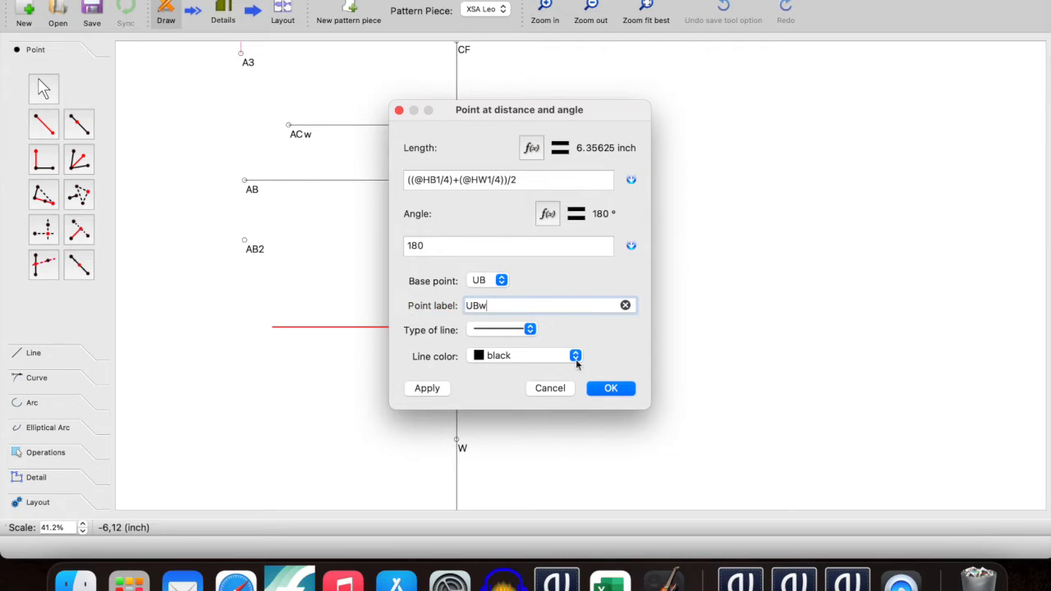
{"action": "left_click", "coordinate": [614, 391]}
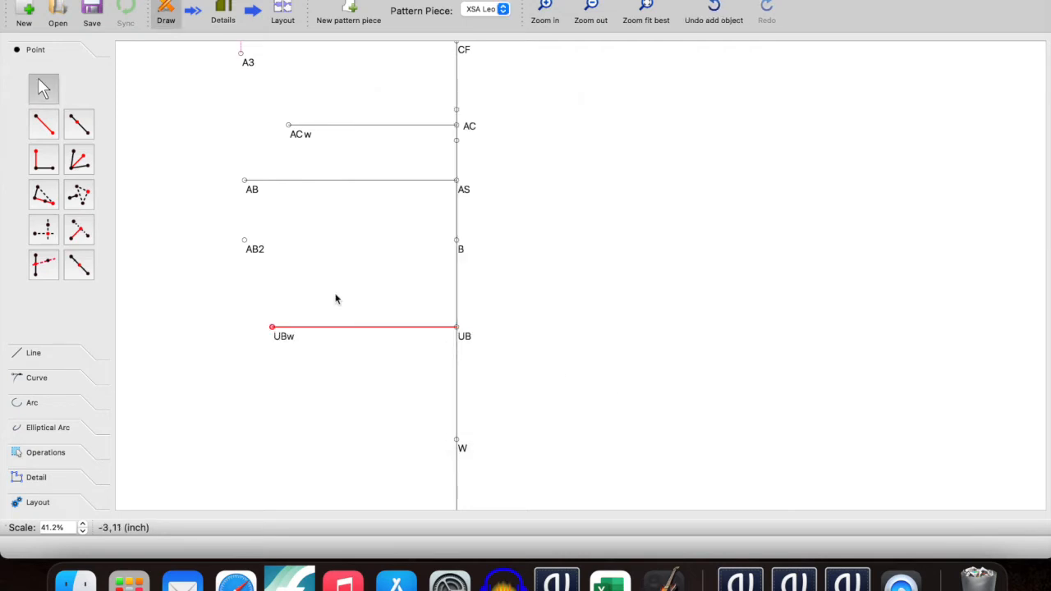
- Place a new point at distance and angle from W at 180°, about 4.52 inches away
{"action": "left_click", "coordinate": [44, 125]}
{"action": "left_click", "coordinate": [457, 439]}
{"action": "left_click", "coordinate": [325, 439]}
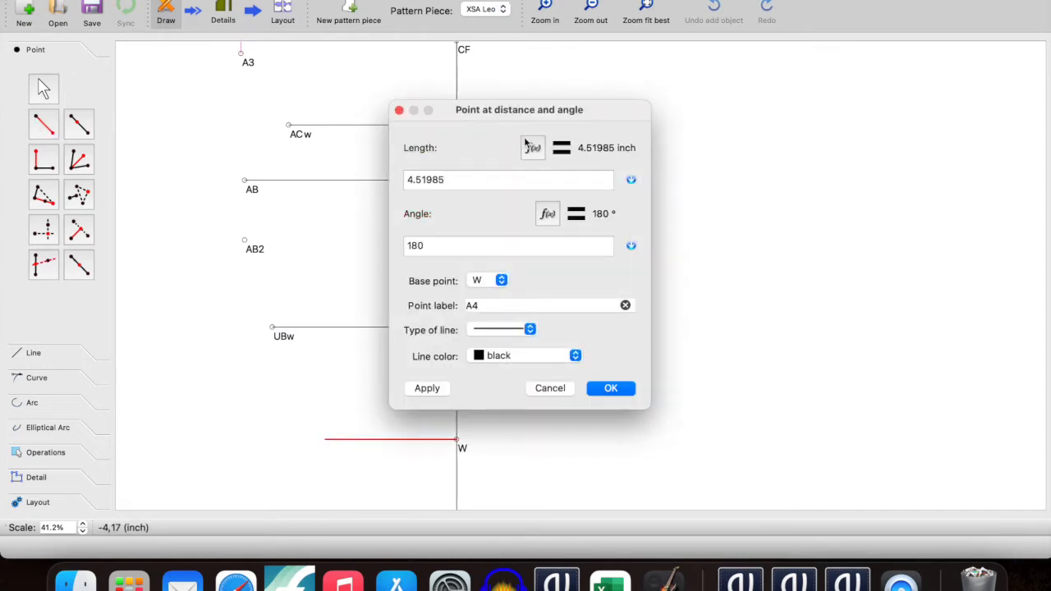
{"action": "left_click", "coordinate": [531, 147]}
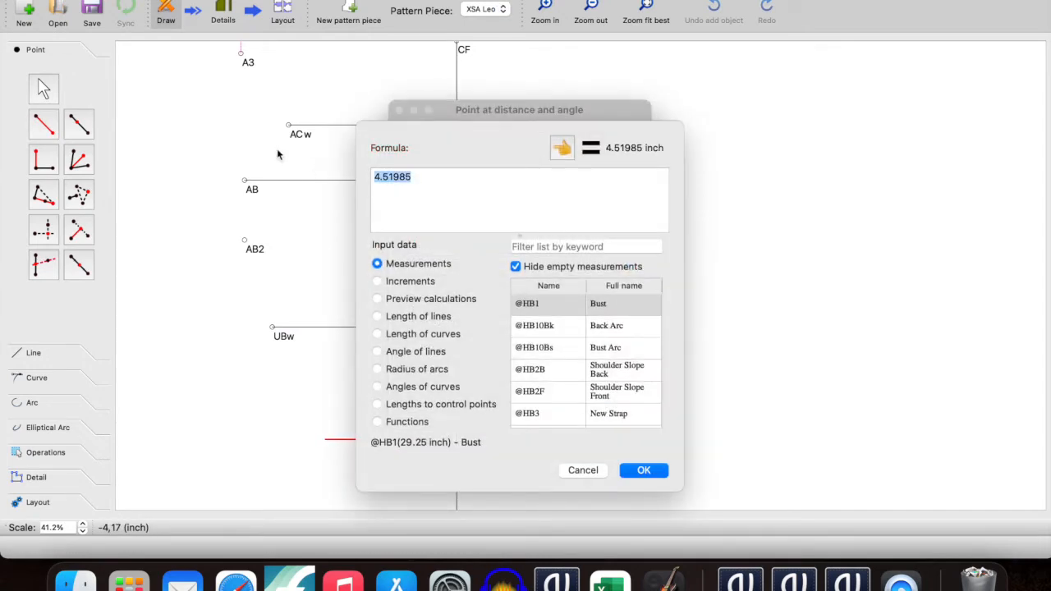
{"action": "key", "text": "BackSpace"}
{"action": "left_click", "coordinate": [557, 246]}
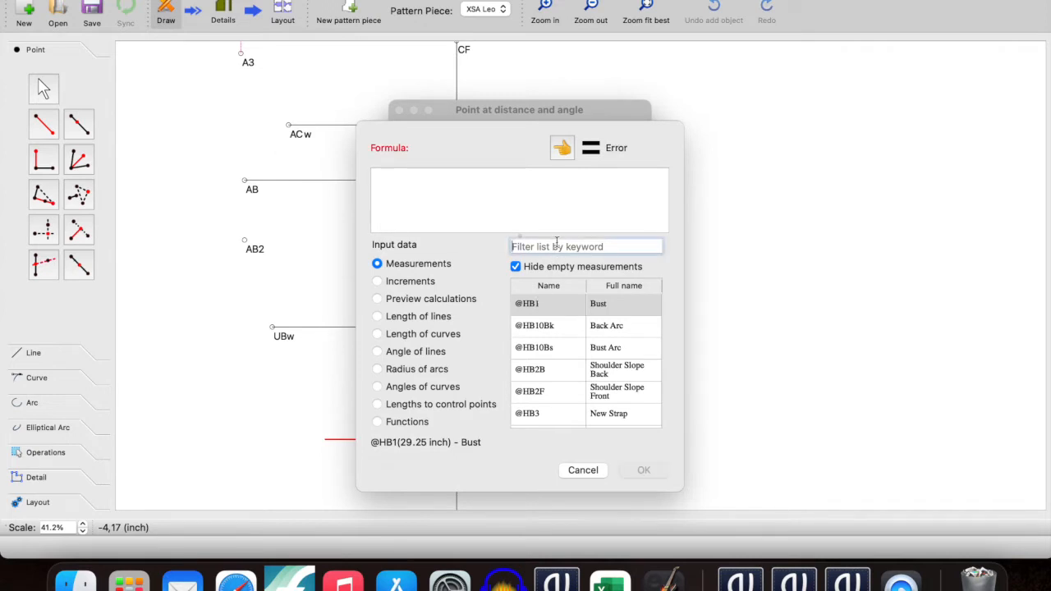
{"action": "type", "text": "wais"}
{"action": "left_click", "coordinate": [612, 303]}
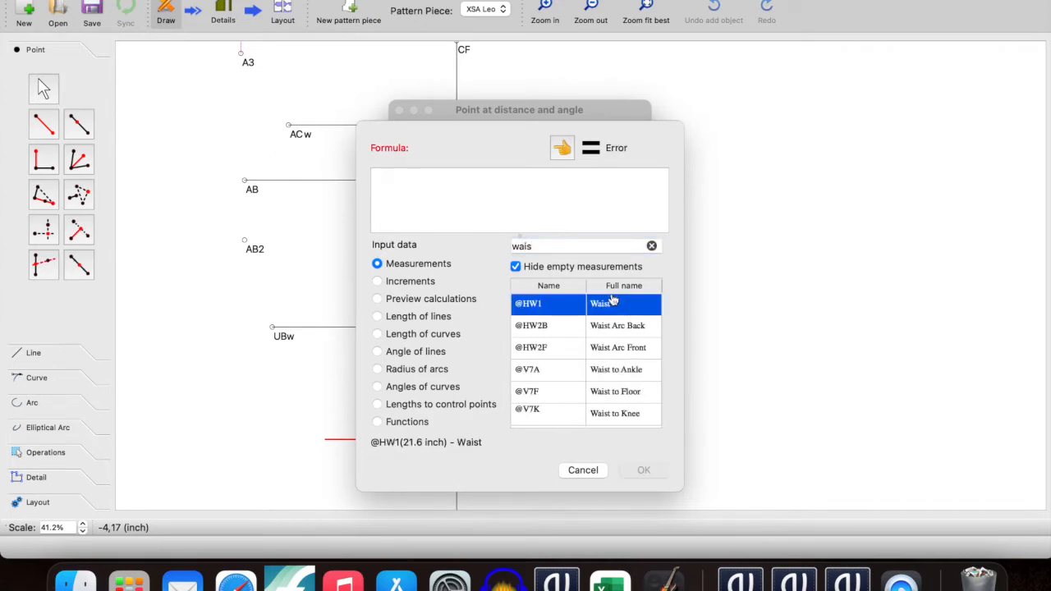
{"action": "double_click", "coordinate": [611, 303]}
{"action": "left_click", "coordinate": [468, 185]}
{"action": "type", "text": "/2"}
{"action": "key", "text": "BackSpace"}
{"action": "type", "text": "4"}
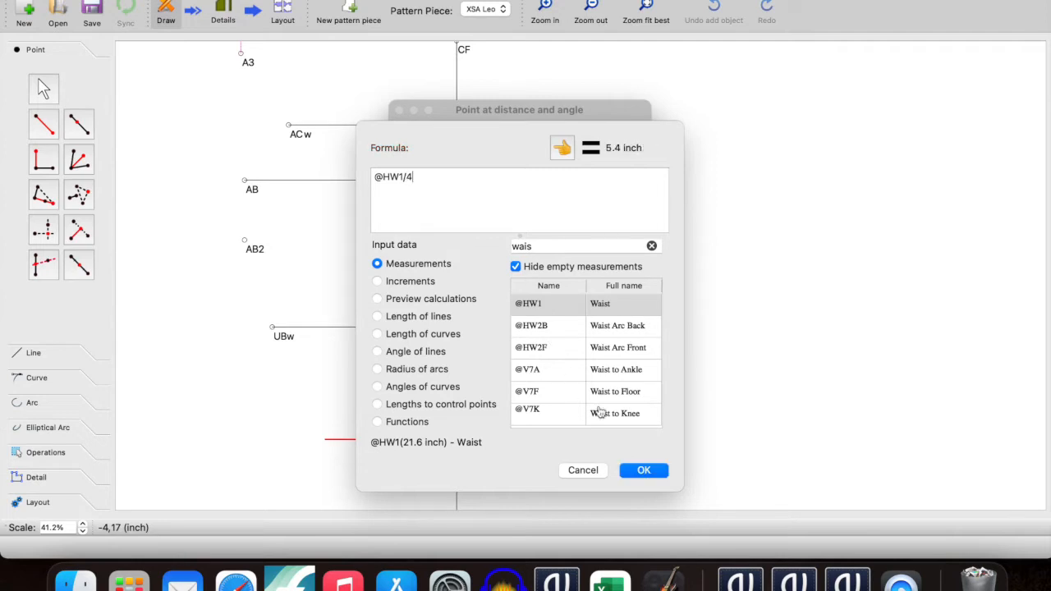
{"action": "left_click", "coordinate": [642, 471]}
{"action": "left_click", "coordinate": [616, 395]}
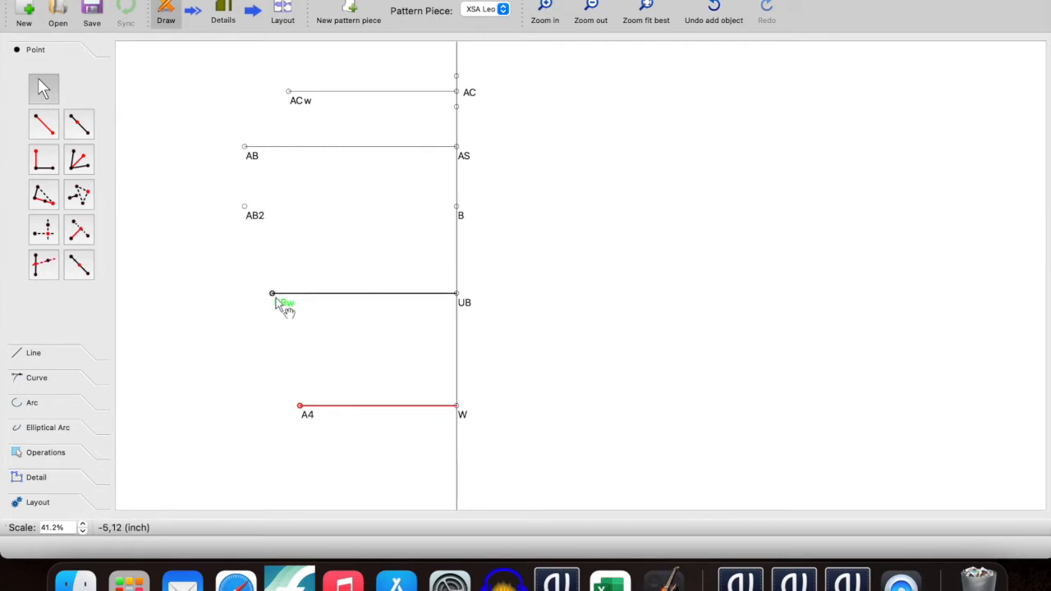
- Rename the point at the end of the line from W as Ww
{"action": "right_click", "coordinate": [308, 415]}
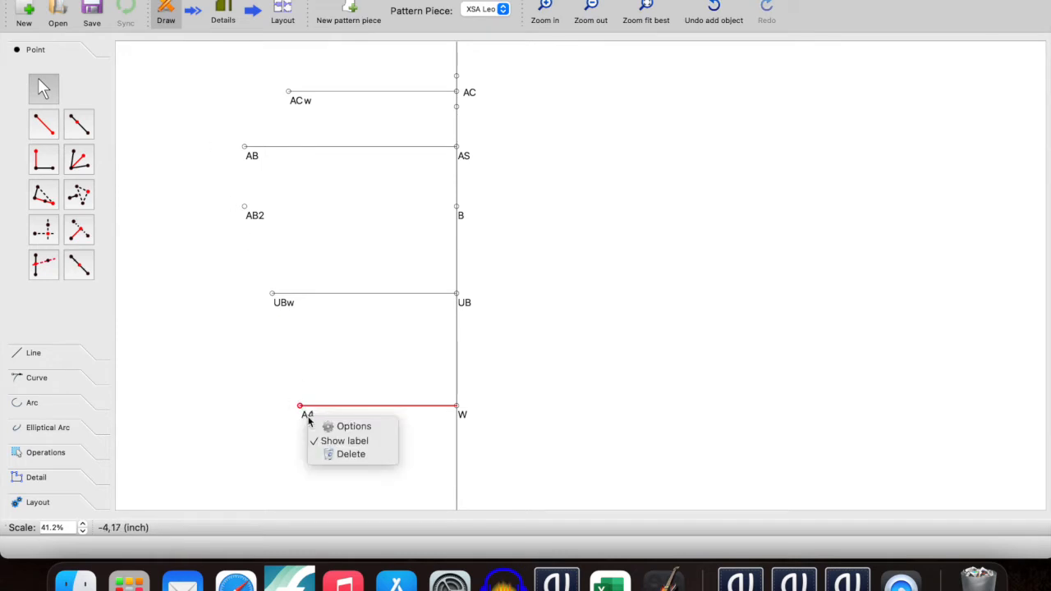
{"action": "left_click", "coordinate": [340, 426]}
{"action": "left_click_drag", "start_coordinate": [488, 305], "coordinate": [416, 301]}
{"action": "type", "text": "w"}
{"action": "key", "text": "BackSpace"}
{"action": "type", "text": "Ww"}
{"action": "left_click", "coordinate": [602, 394]}
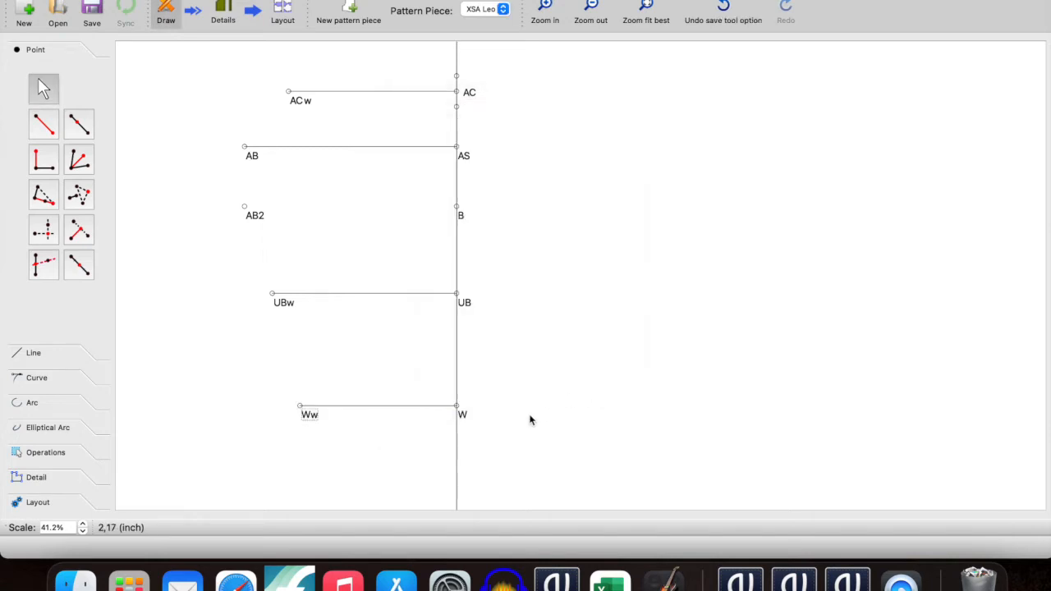
- Place a new point at distance and angle from HH at 180°, about 8.48 inches away
{"action": "scroll", "coordinate": [530, 421], "scroll_direction": "down", "scroll_amount": 6}
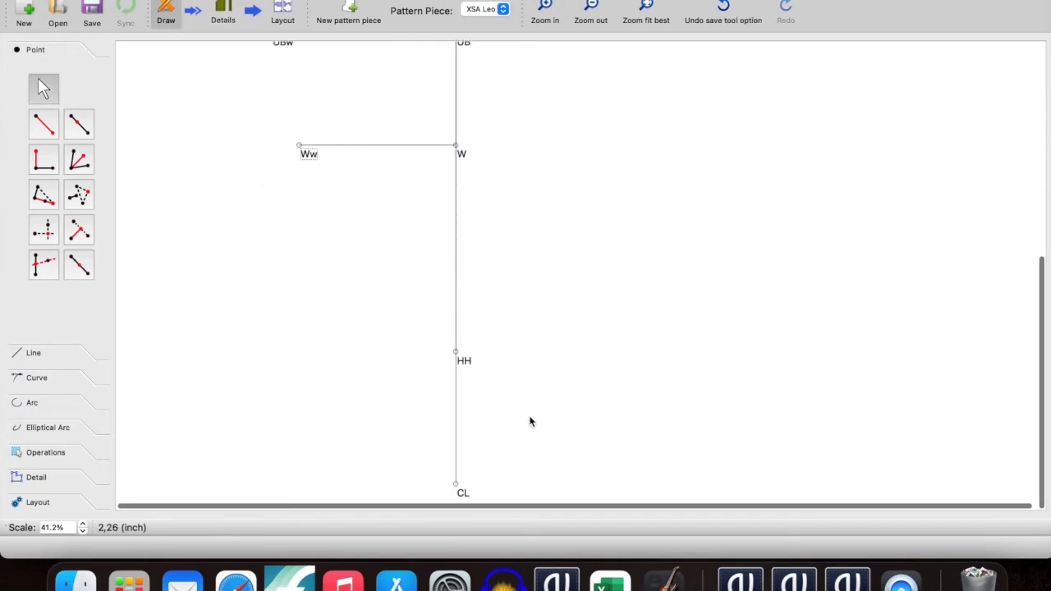
{"action": "scroll", "coordinate": [531, 422], "scroll_direction": "down", "scroll_amount": 5, "text": "ctrl"}
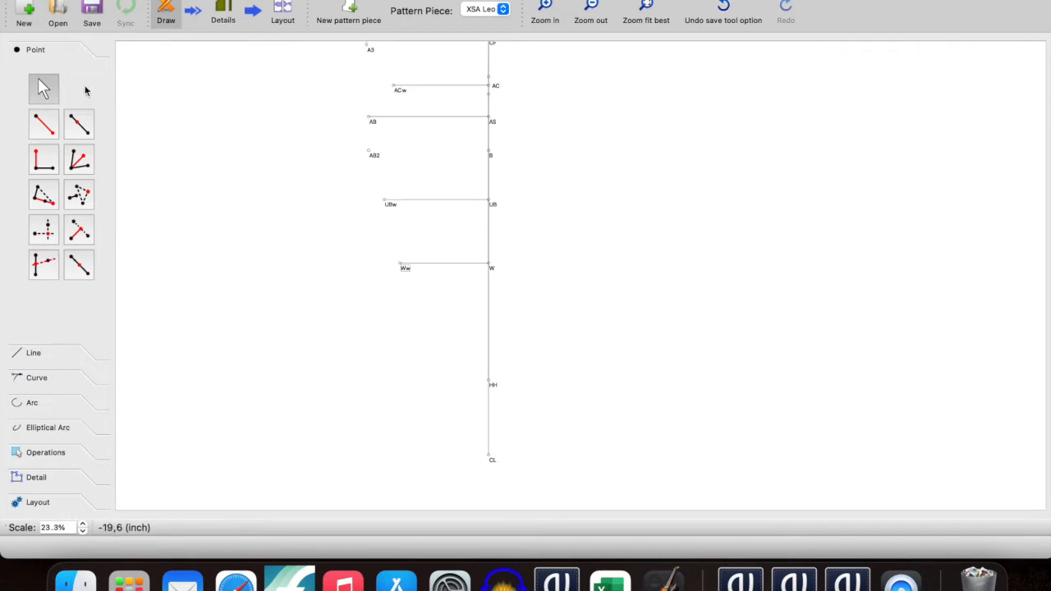
{"action": "left_click", "coordinate": [44, 123]}
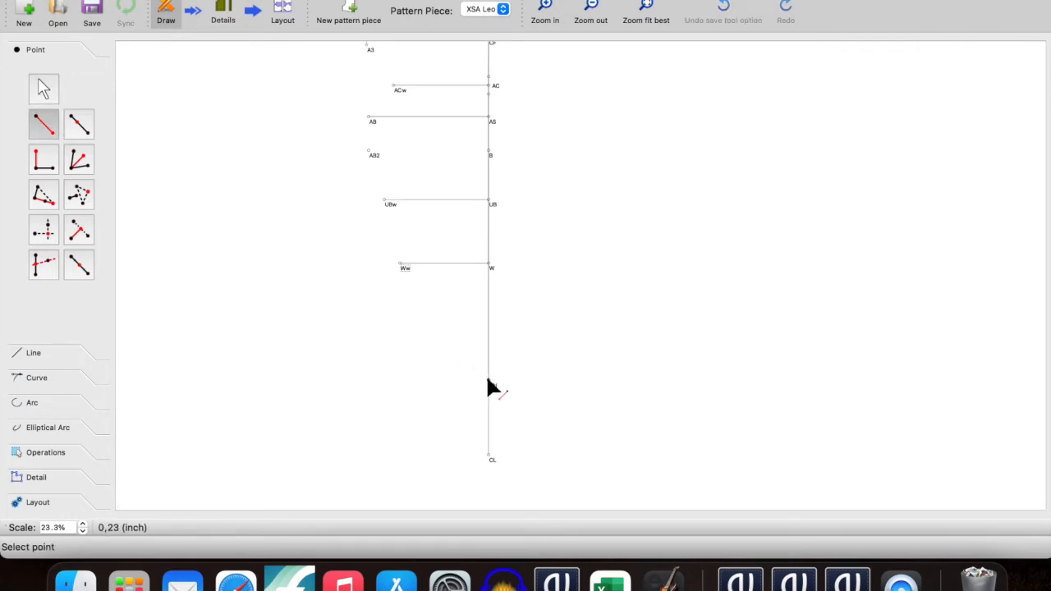
{"action": "left_click", "coordinate": [487, 380]}
{"action": "left_click", "coordinate": [347, 380]}
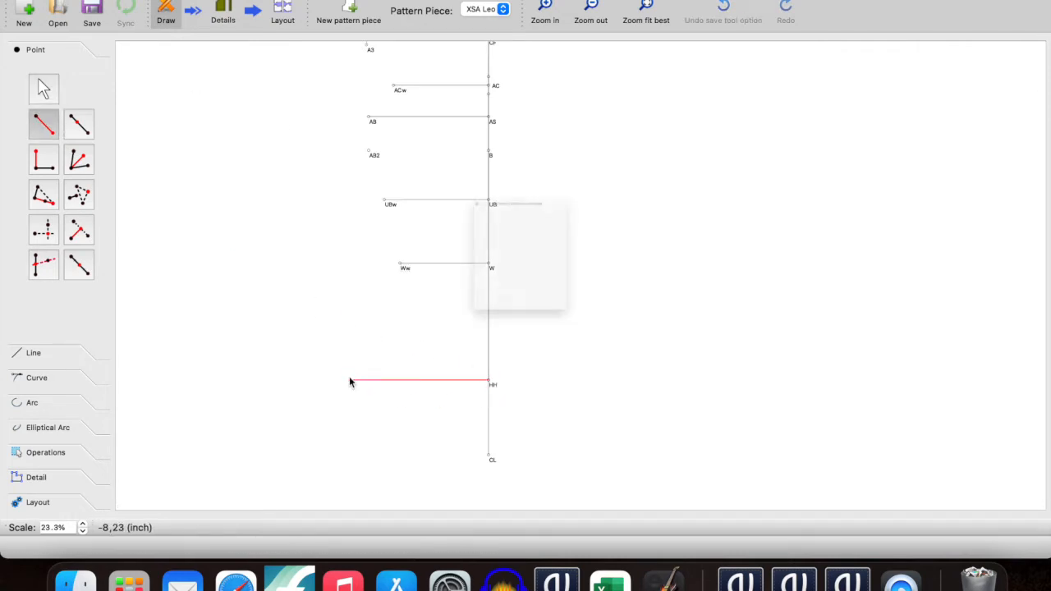
- Open the length formula of the point from HH, clear it and filter the measurements by "hip"
{"action": "left_click", "coordinate": [530, 149]}
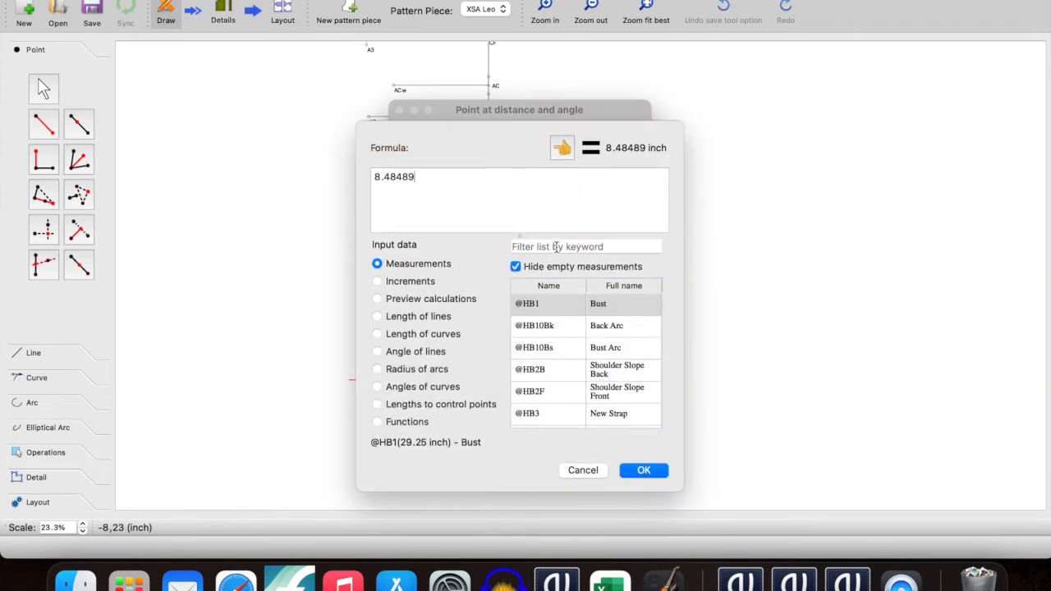
{"action": "key", "text": "super+a"}
{"action": "key", "text": "BackSpace"}
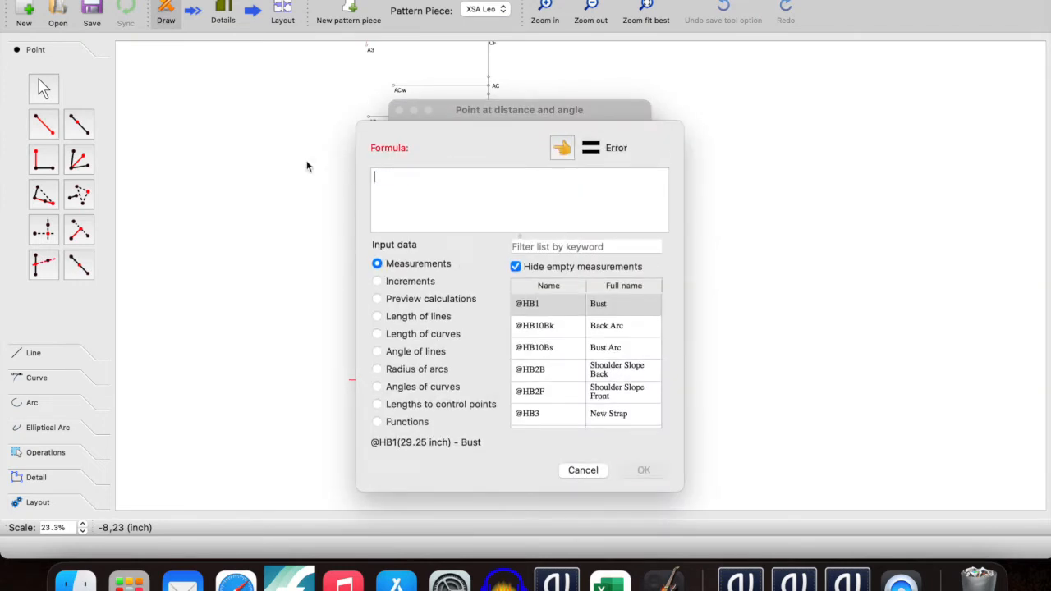
{"action": "left_click", "coordinate": [582, 245]}
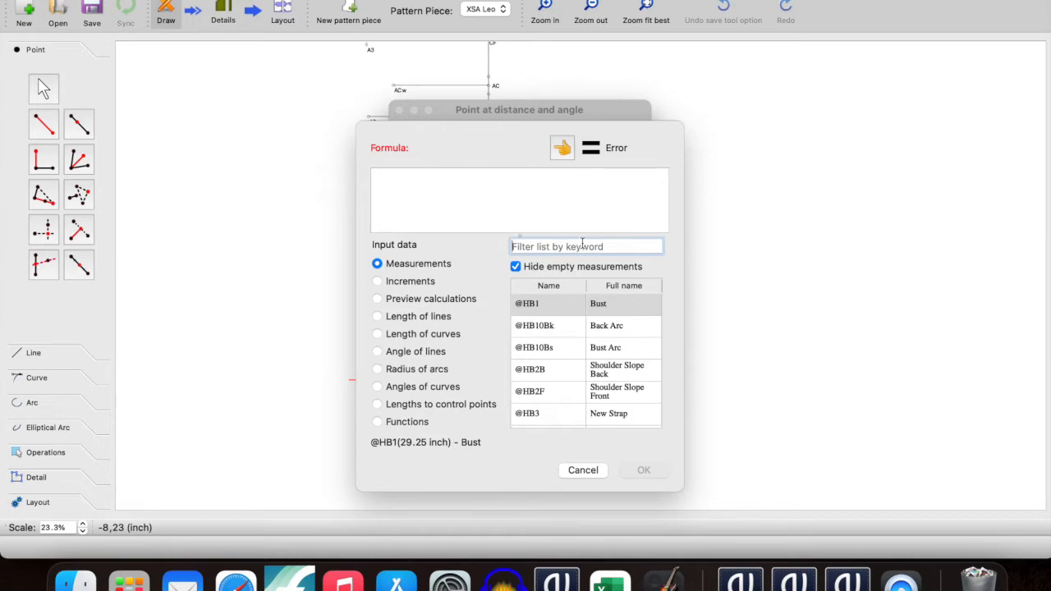
{"action": "type", "text": "hip"}
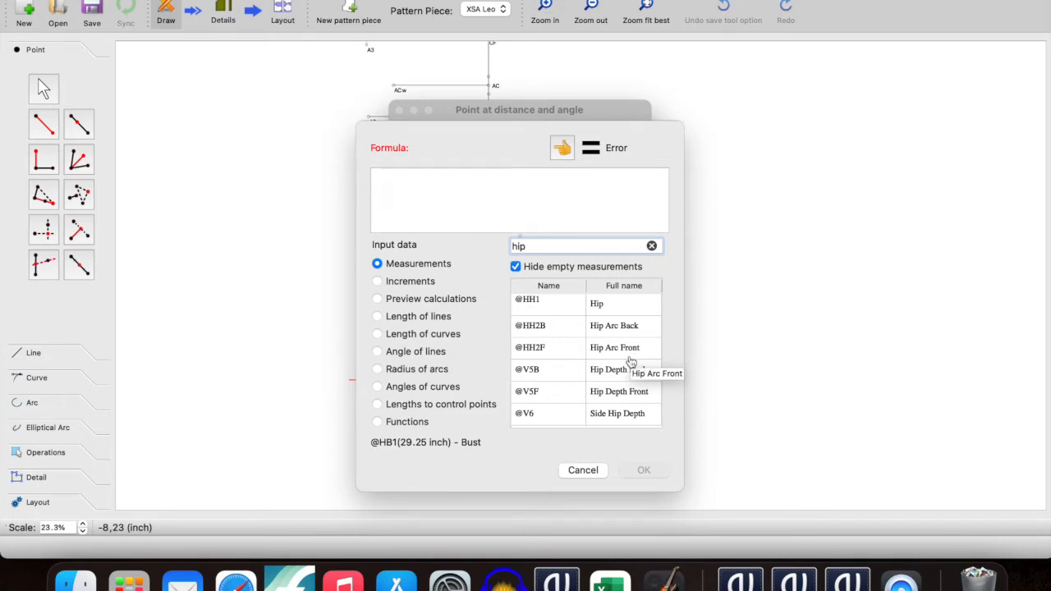
{"action": "double_click", "coordinate": [610, 307]}
{"action": "left_click", "coordinate": [487, 183]}
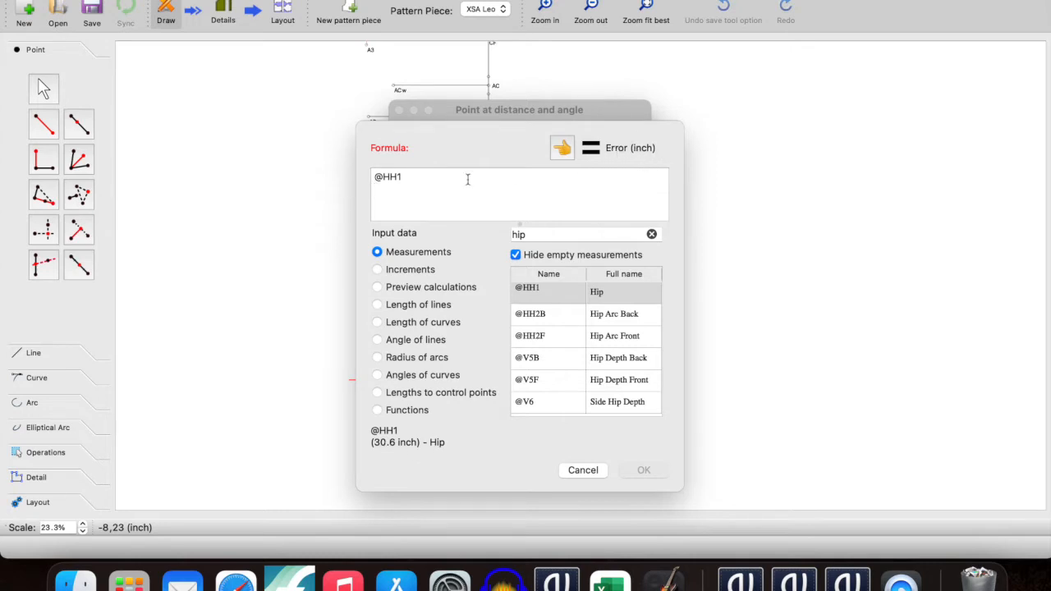
{"action": "left_click_drag", "start_coordinate": [446, 176], "coordinate": [353, 168]}
{"action": "key", "text": "BackSpace"}
{"action": "double_click", "coordinate": [608, 315]}
{"action": "left_click", "coordinate": [425, 177]}
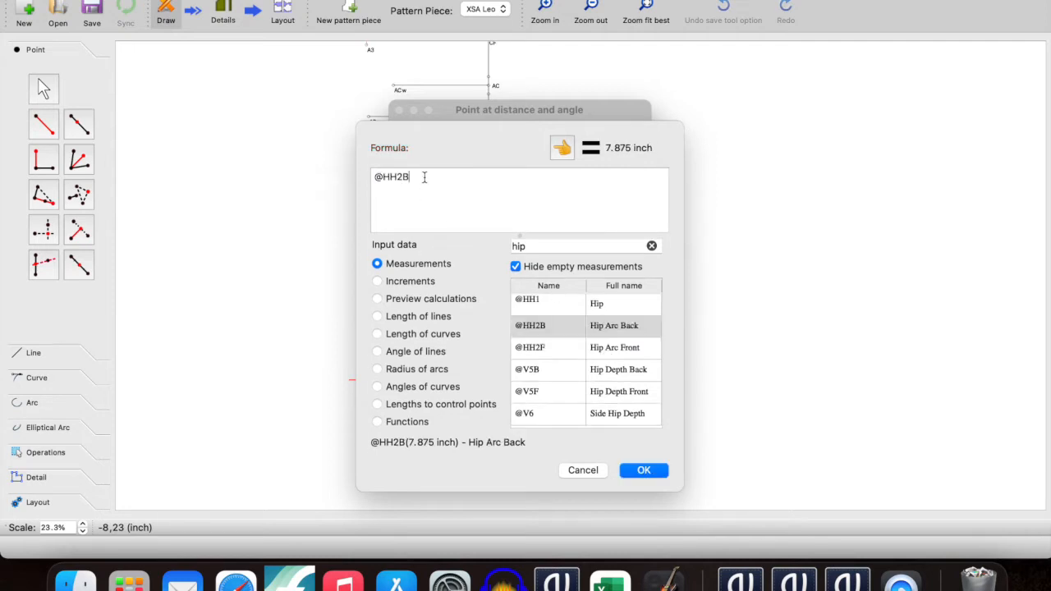
{"action": "type", "text": "+"}
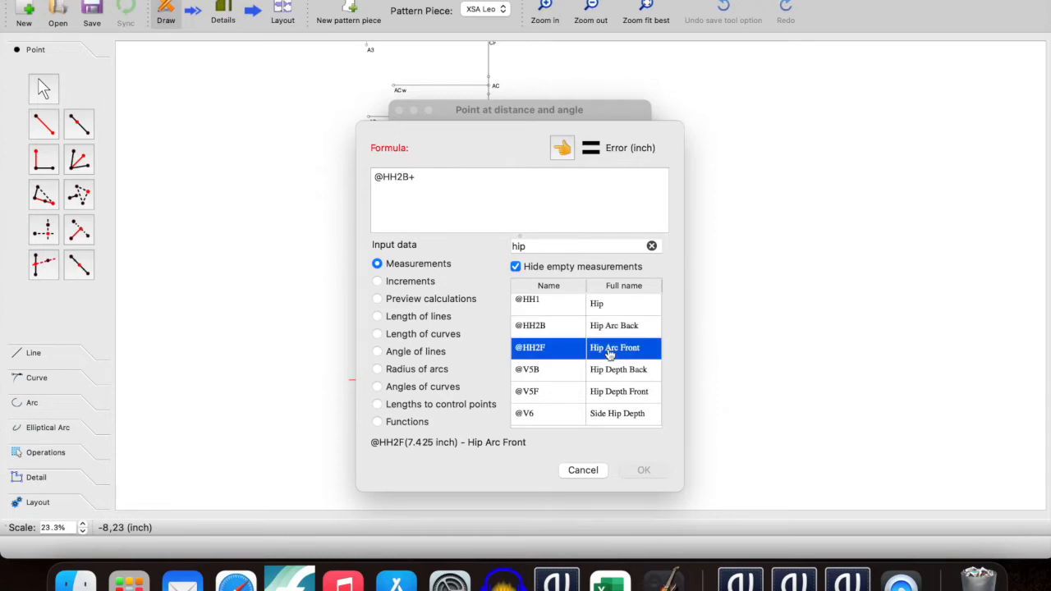
{"action": "double_click", "coordinate": [612, 349]}
{"action": "left_click", "coordinate": [461, 187]}
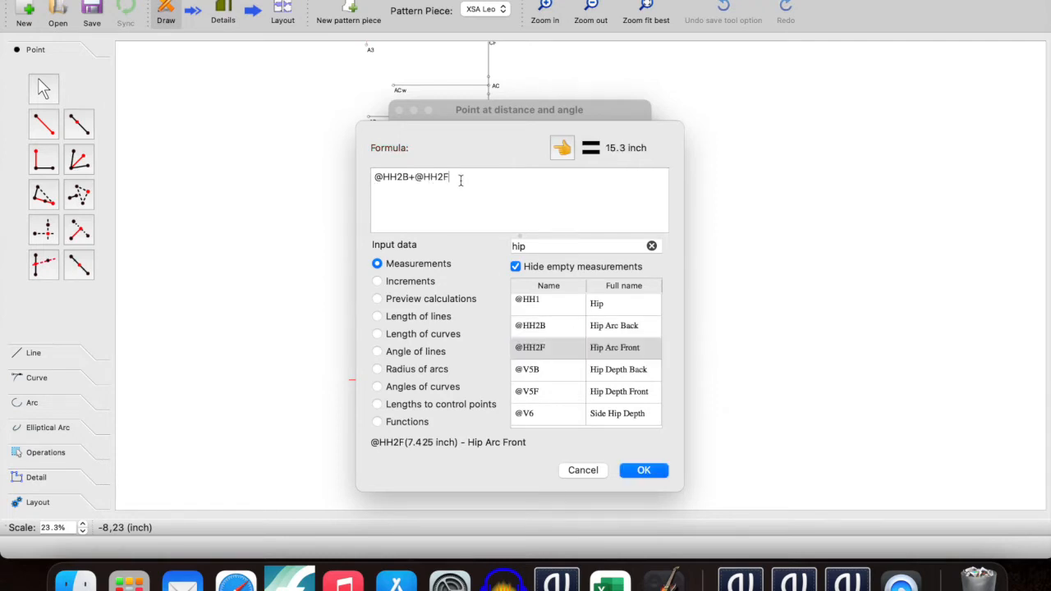
{"action": "type", "text": ")"}
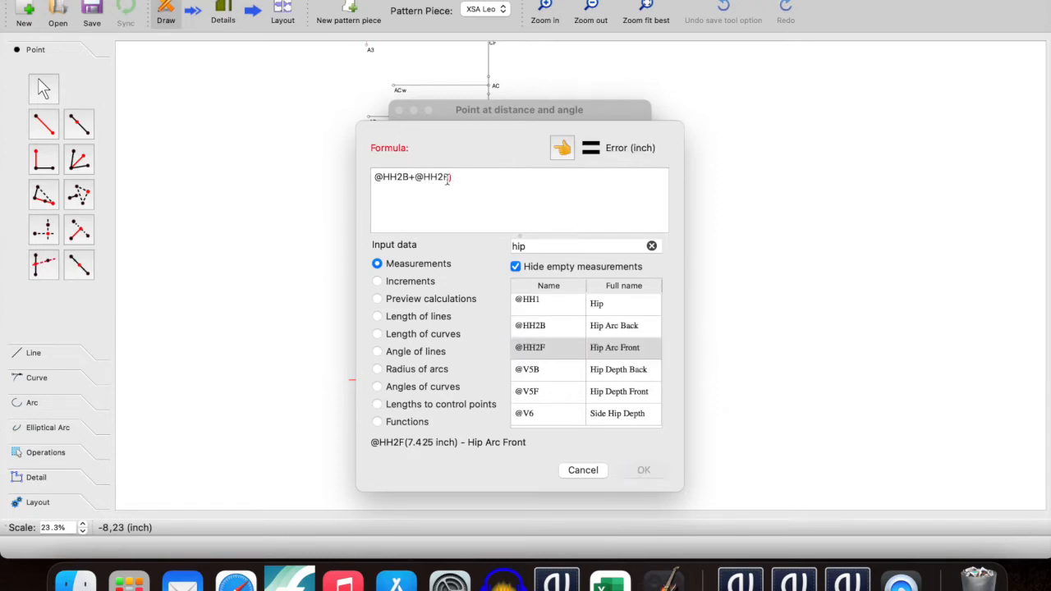
{"action": "left_click", "coordinate": [375, 177]}
{"action": "type", "text": "("}
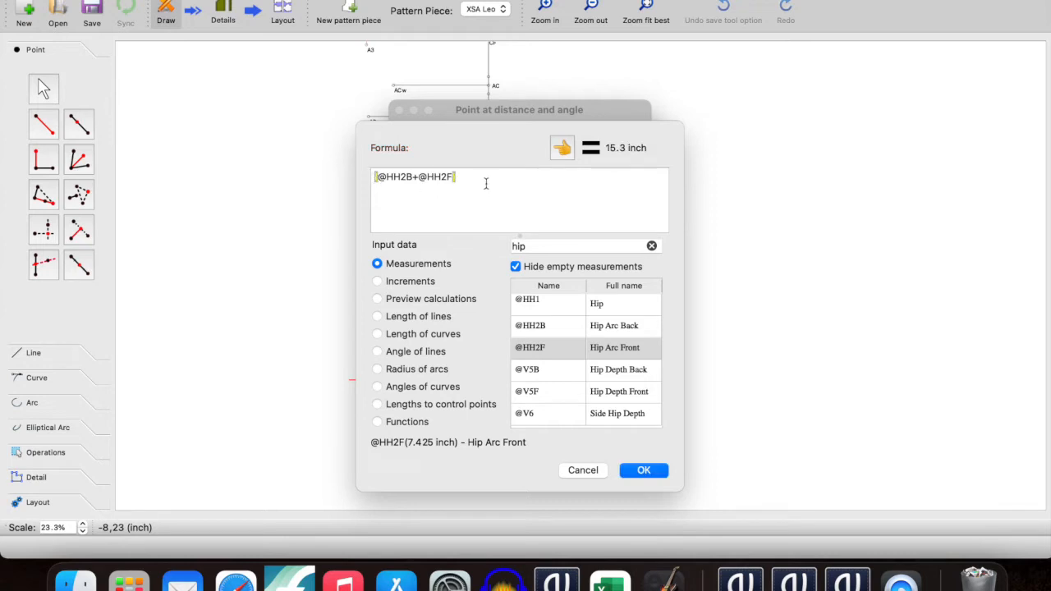
{"action": "left_click", "coordinate": [482, 177]}
{"action": "left_click", "coordinate": [495, 185]}
{"action": "left_click", "coordinate": [503, 179]}
{"action": "type", "text": "/4"}
{"action": "key", "text": "super+a"}
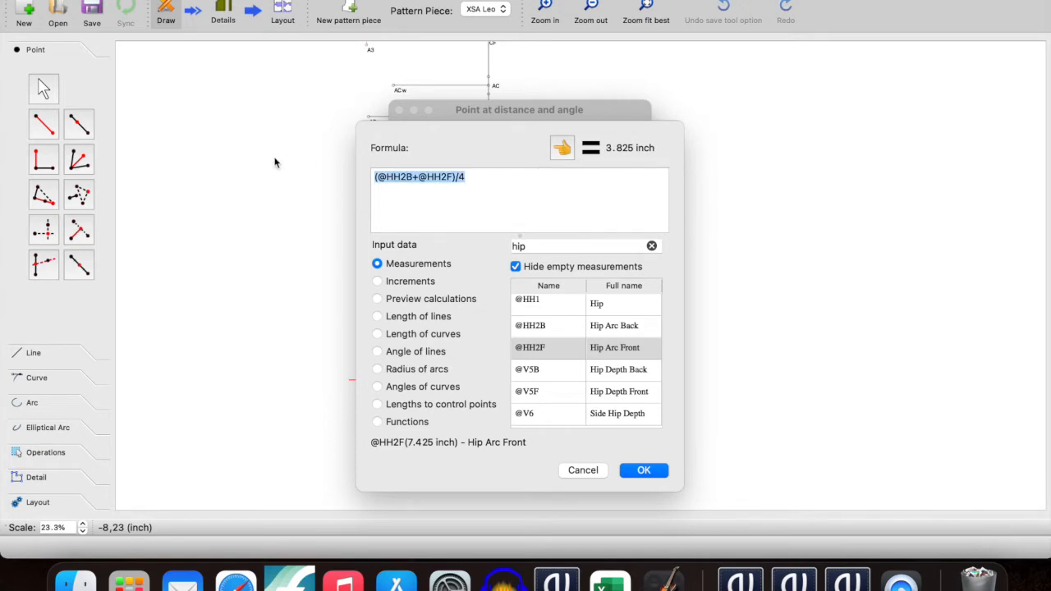
{"action": "key", "text": "BackSpace"}
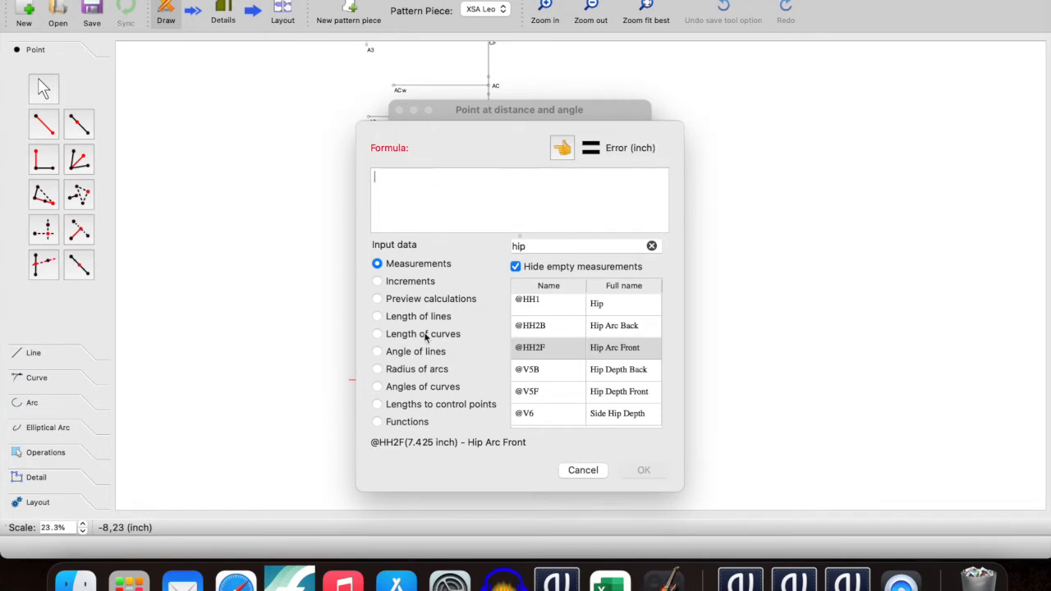
{"action": "left_click", "coordinate": [611, 328], "text": "shift"}
{"action": "left_click", "coordinate": [613, 350]}
{"action": "double_click", "coordinate": [611, 329]}
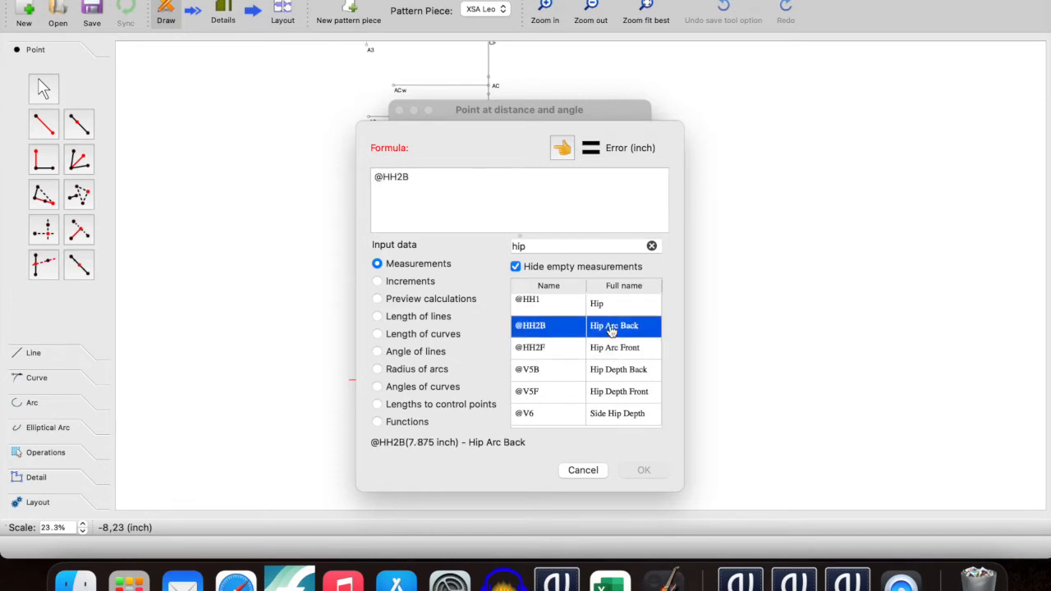
{"action": "left_click", "coordinate": [469, 188]}
{"action": "type", "text": "+"}
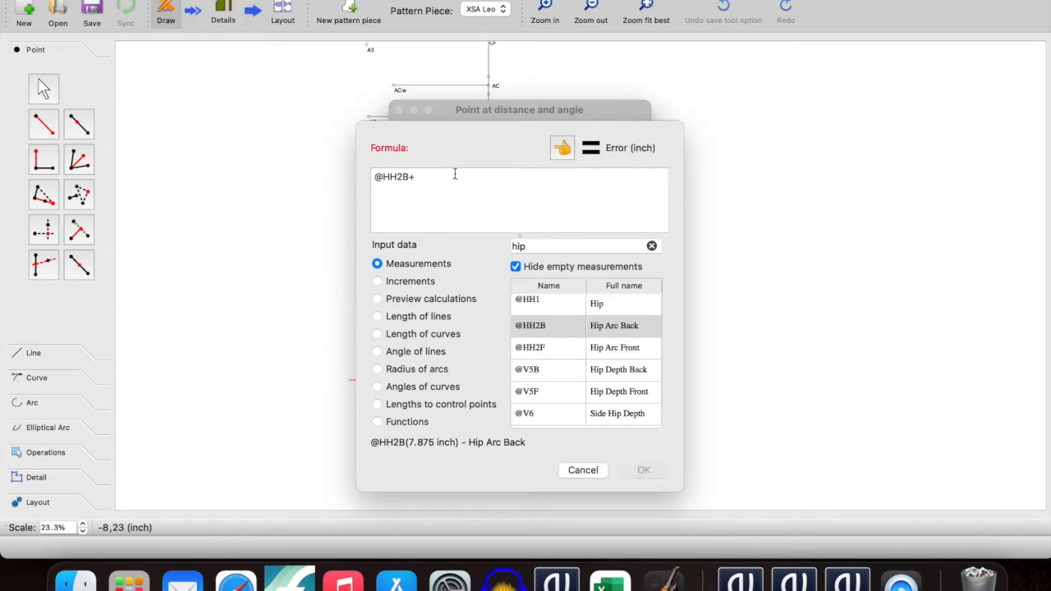
{"action": "double_click", "coordinate": [604, 353]}
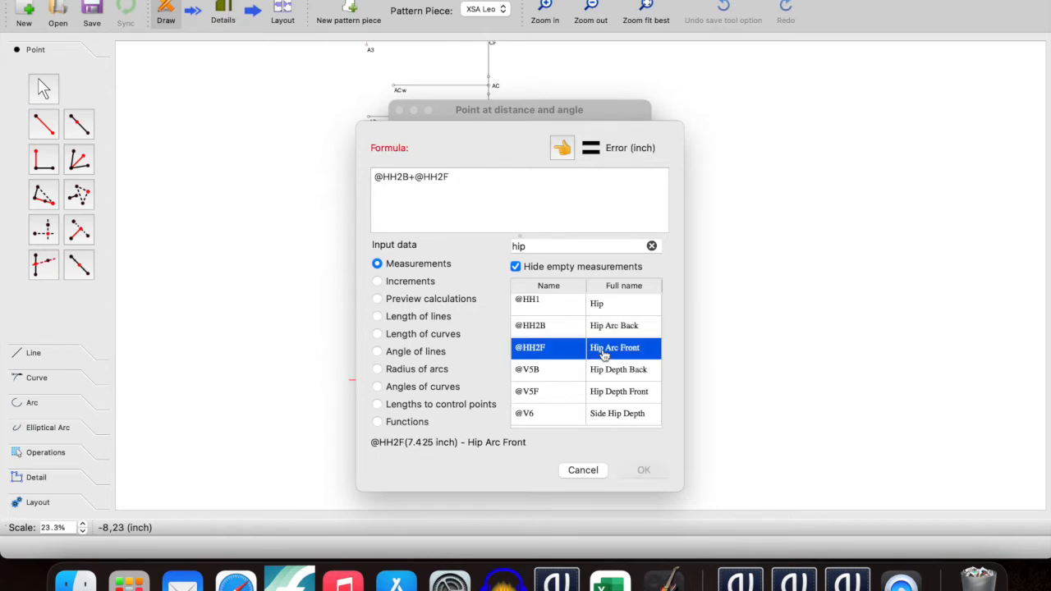
{"action": "left_click", "coordinate": [493, 190]}
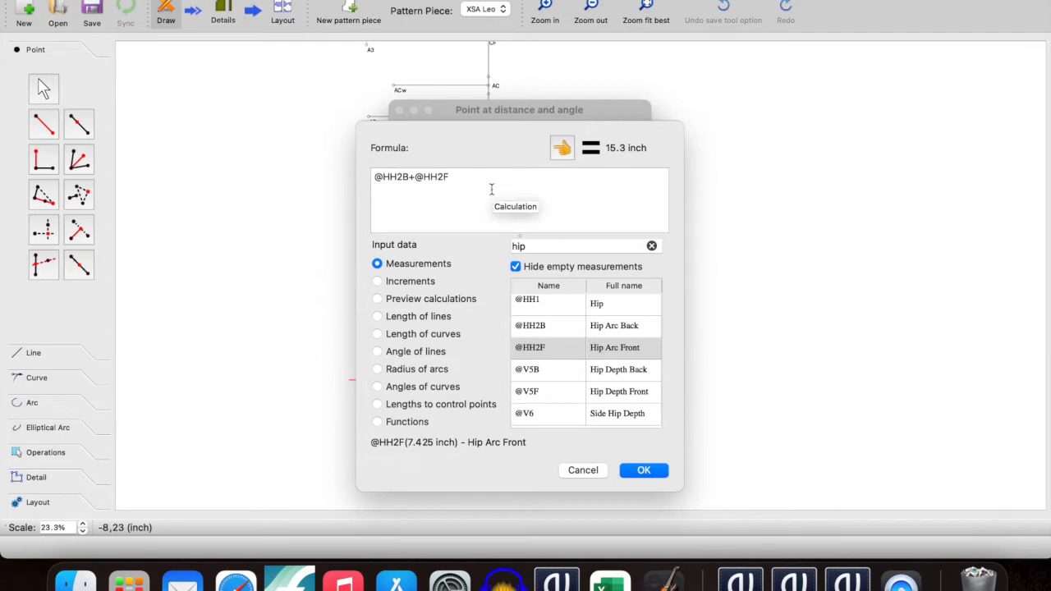
{"action": "type", "text": ")"}
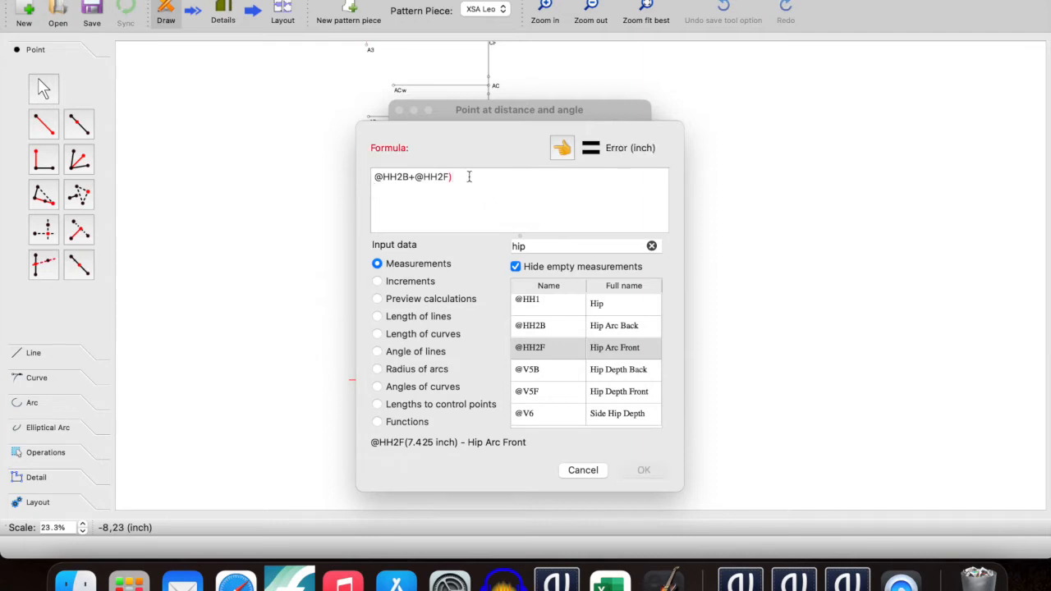
{"action": "triple_click", "coordinate": [376, 174]}
{"action": "left_click", "coordinate": [372, 178]}
{"action": "type", "text": "("}
{"action": "left_click", "coordinate": [479, 176]}
{"action": "type", "text": "/2"}
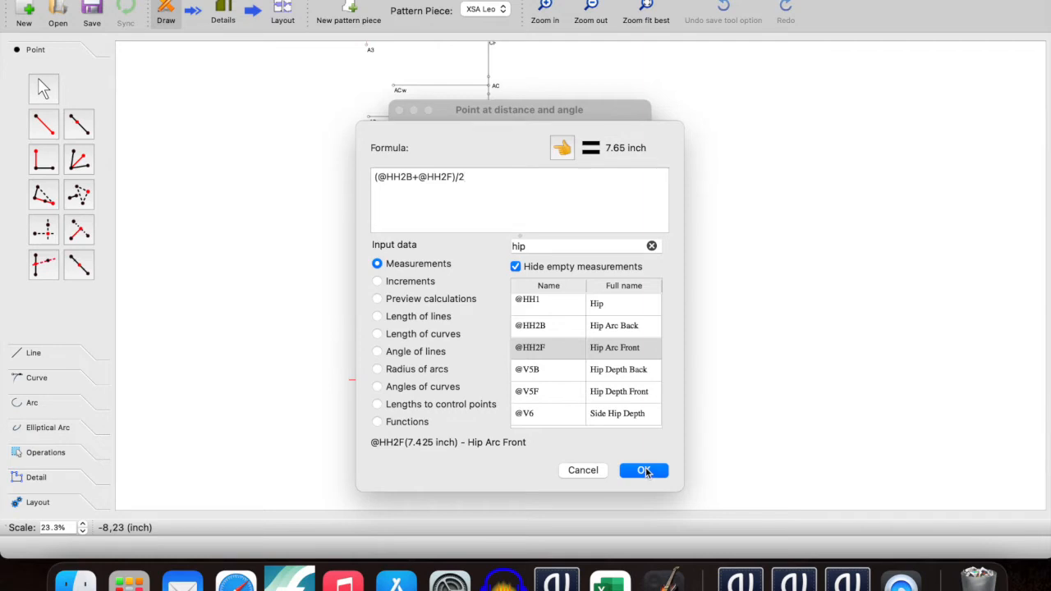
{"action": "left_click", "coordinate": [644, 470]}
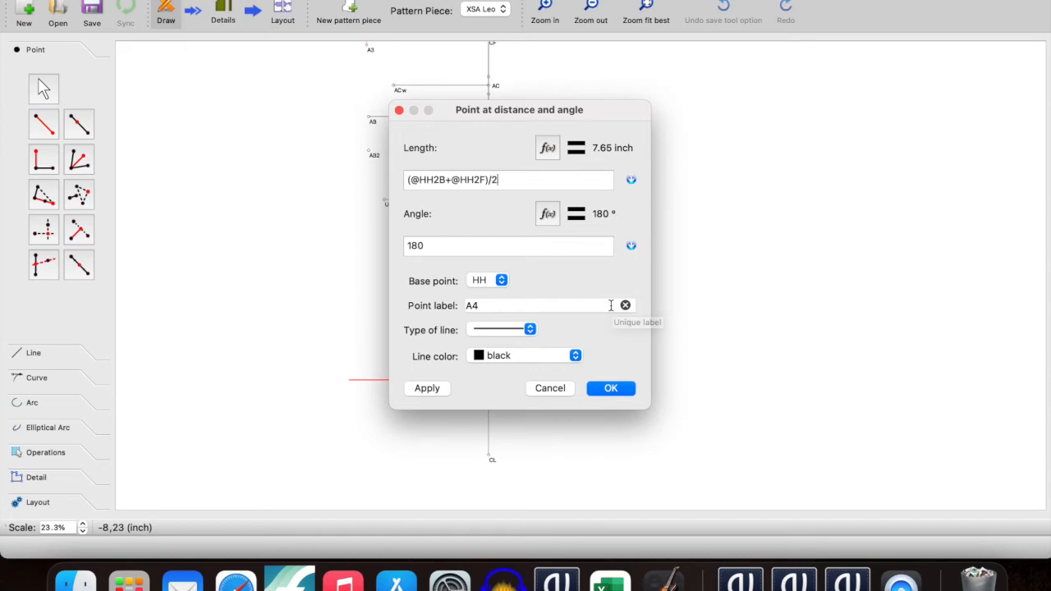
- Label the point from HH as Hw and create it
{"action": "double_click", "coordinate": [483, 307]}
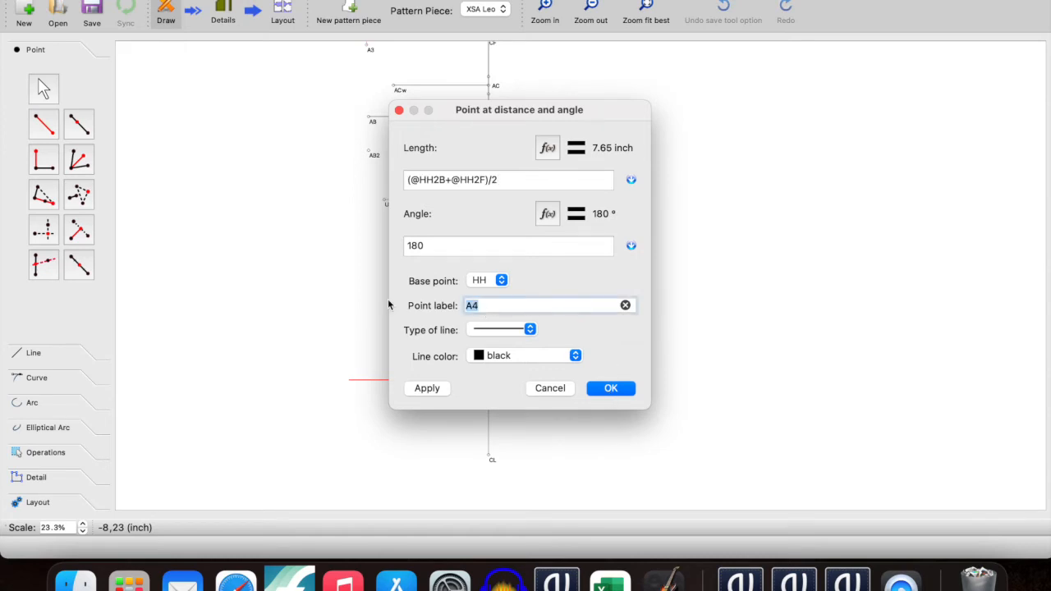
{"action": "type", "text": "Hw"}
{"action": "left_click", "coordinate": [629, 394]}
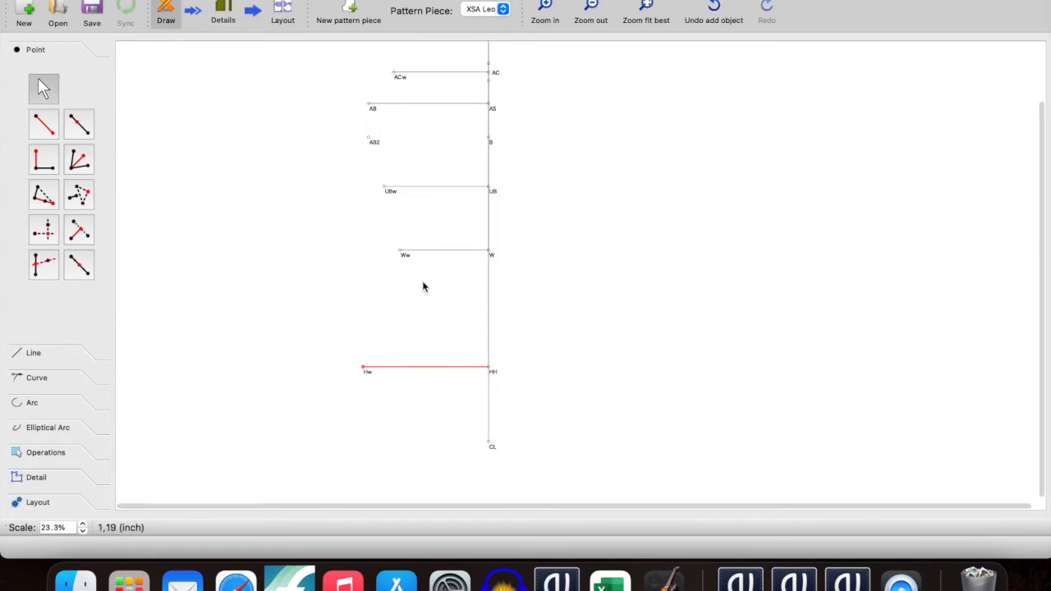
{"action": "scroll", "coordinate": [406, 155], "scroll_direction": "up", "scroll_amount": 3}
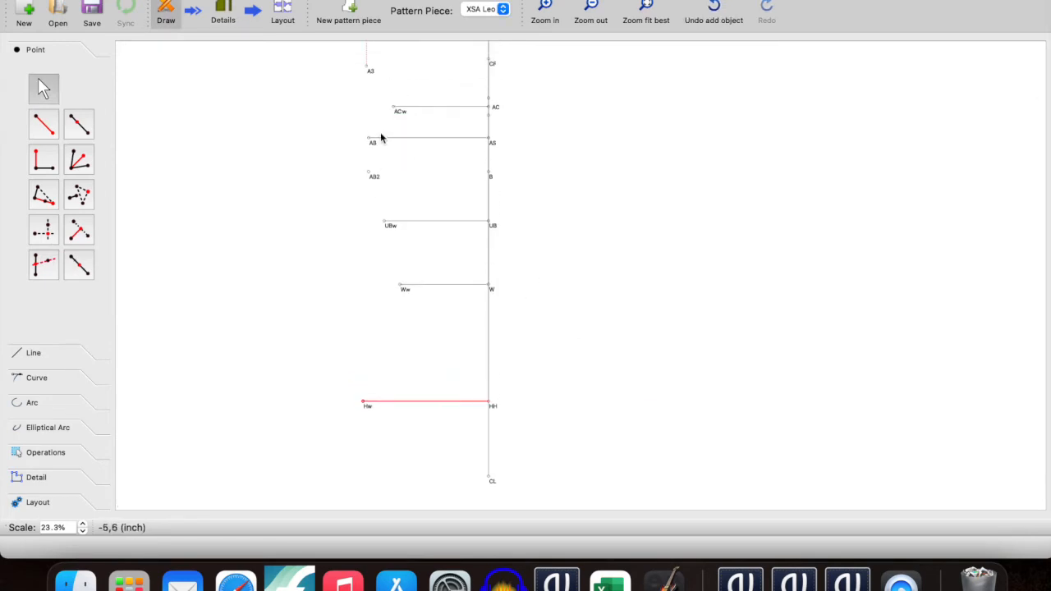
{"action": "scroll", "coordinate": [379, 168], "scroll_direction": "up", "scroll_amount": 2}
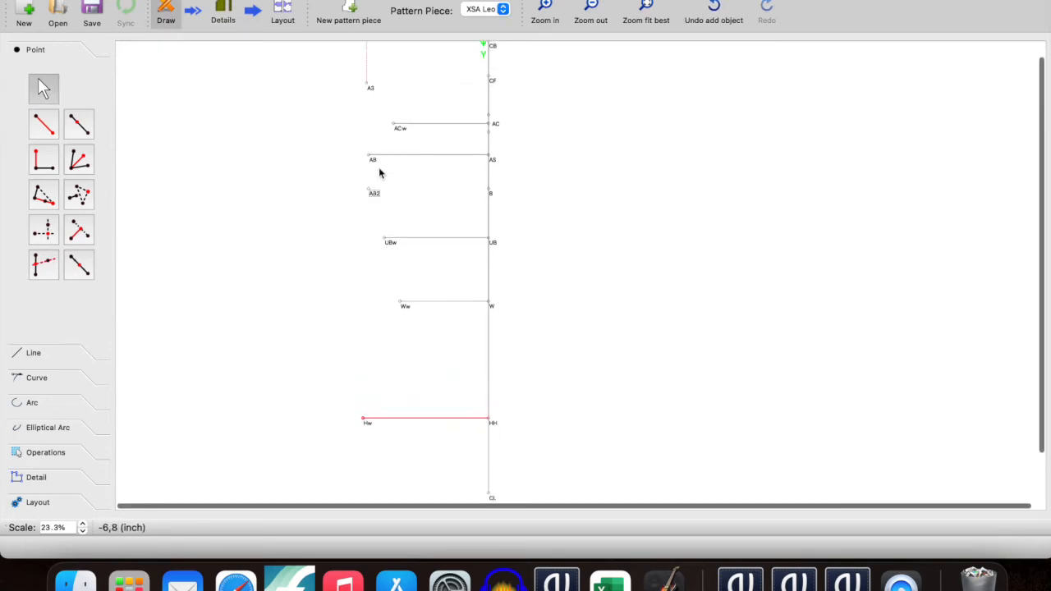
{"action": "scroll", "coordinate": [380, 168], "scroll_direction": "down", "scroll_amount": 2}
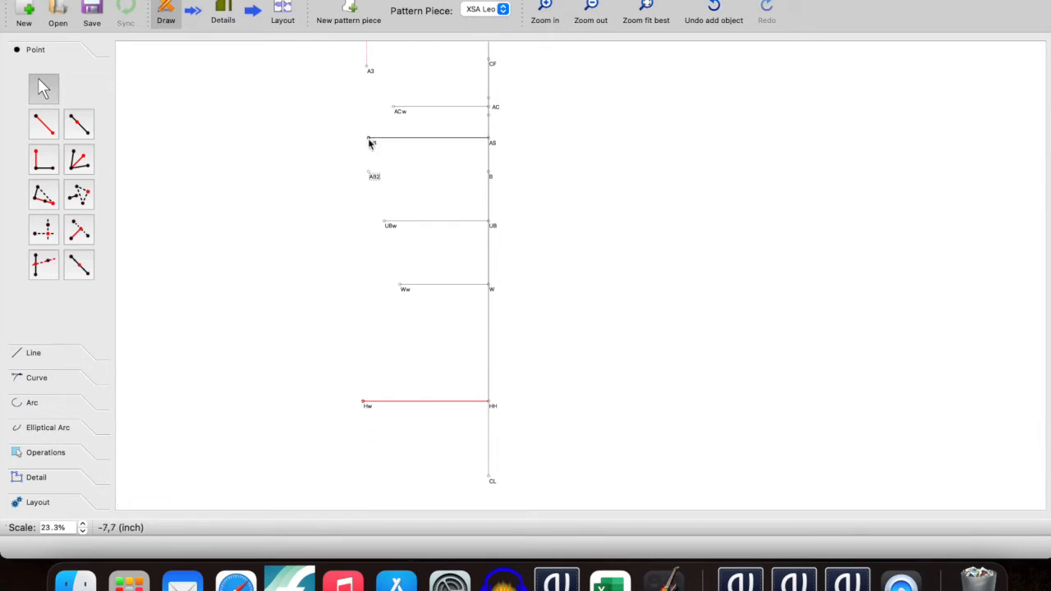
{"action": "mouse_move", "coordinate": [370, 142]}
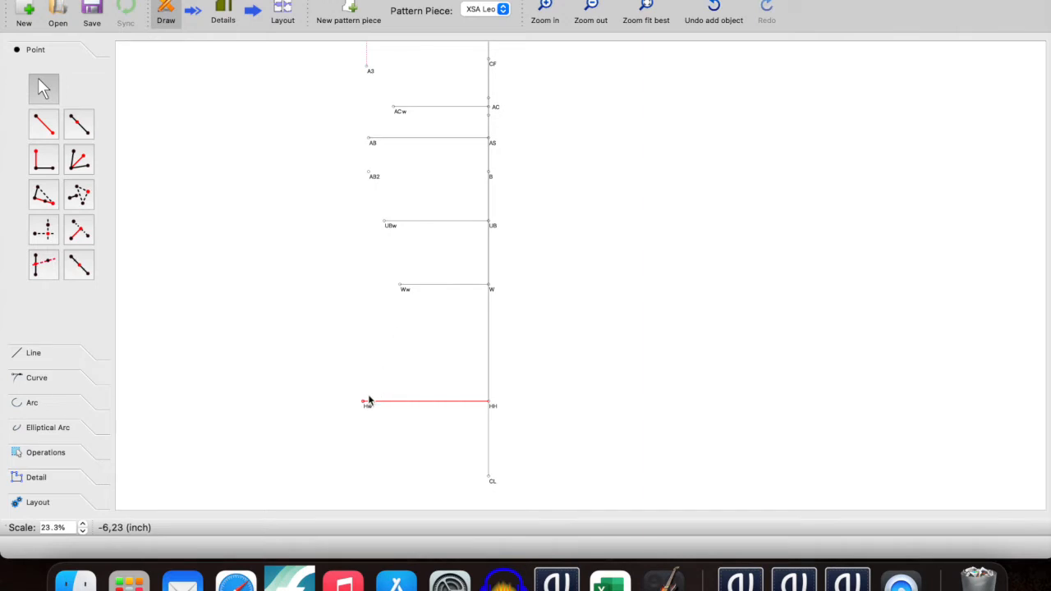
{"action": "scroll", "coordinate": [426, 382], "scroll_direction": "up", "scroll_amount": 2}
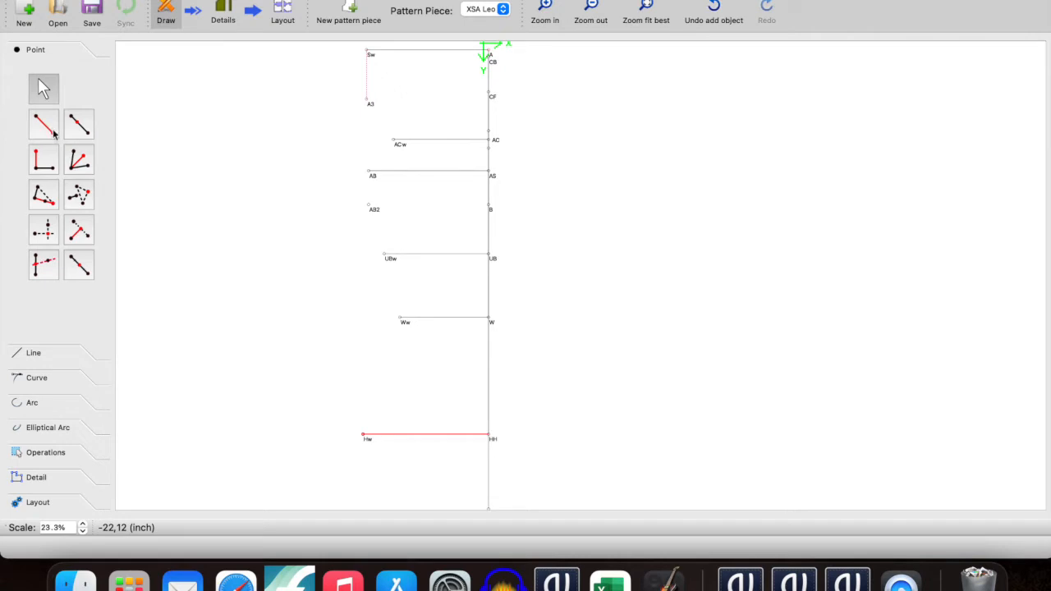
{"action": "left_click", "coordinate": [32, 408]}
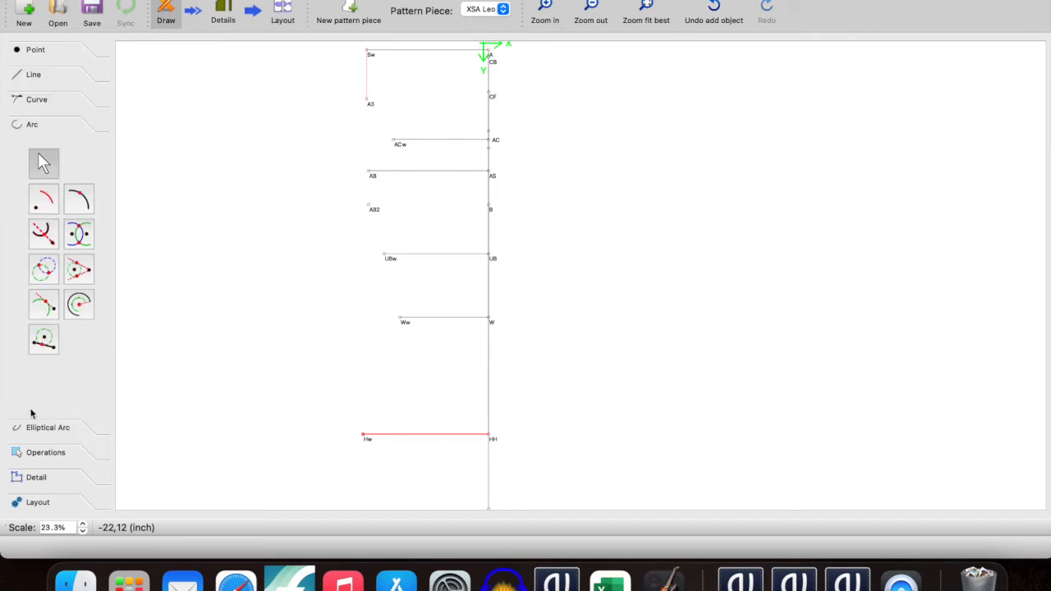
{"action": "left_click", "coordinate": [42, 200]}
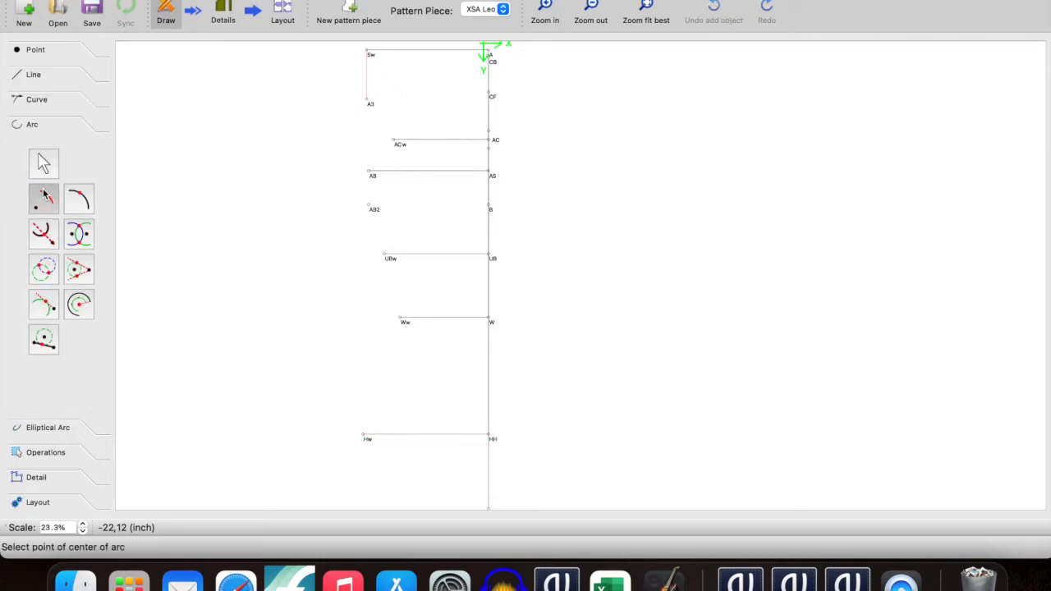
{"action": "left_click", "coordinate": [488, 321]}
{"action": "left_click", "coordinate": [555, 116]}
{"action": "scroll", "coordinate": [610, 363], "scroll_direction": "down", "scroll_amount": 2}
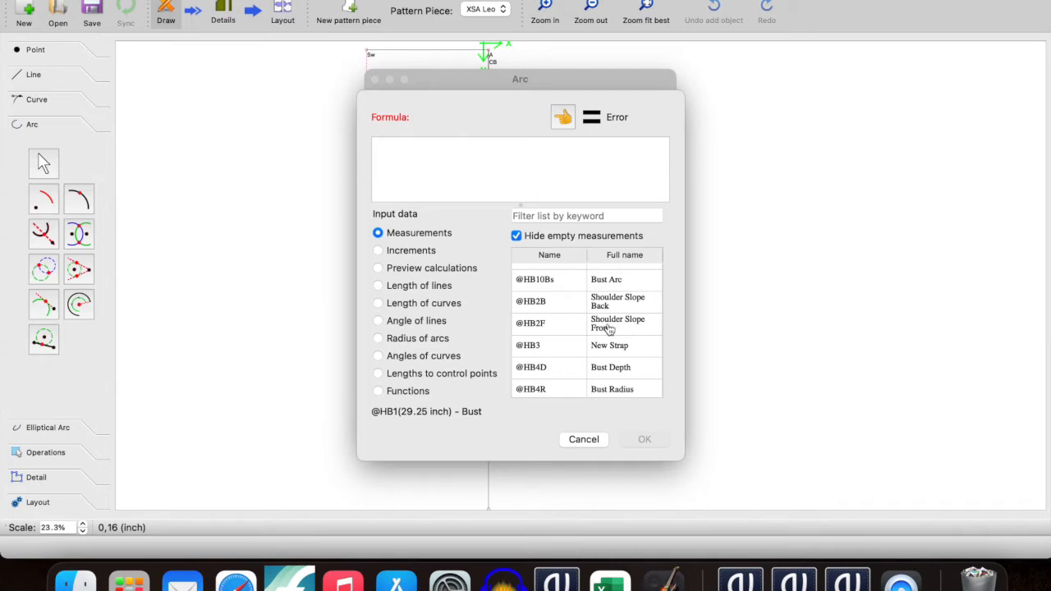
{"action": "double_click", "coordinate": [621, 326]}
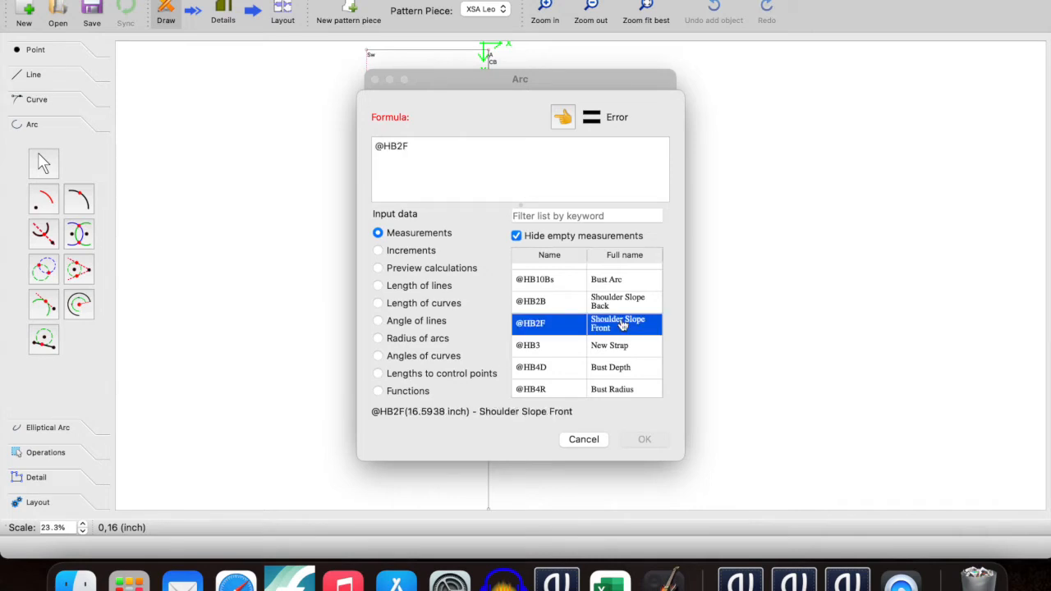
{"action": "left_click", "coordinate": [479, 154]}
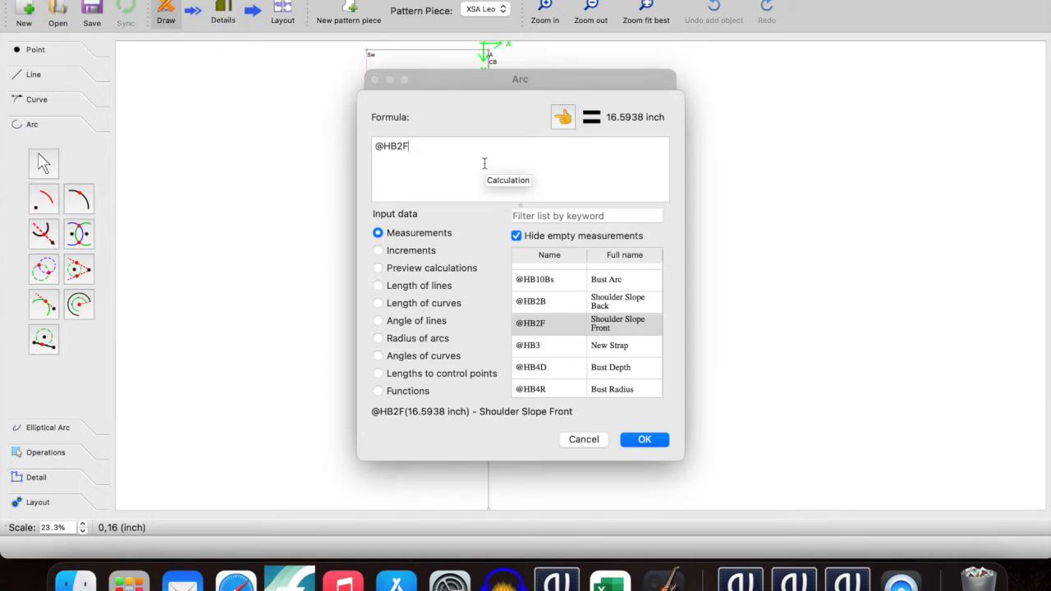
{"action": "left_click", "coordinate": [656, 441]}
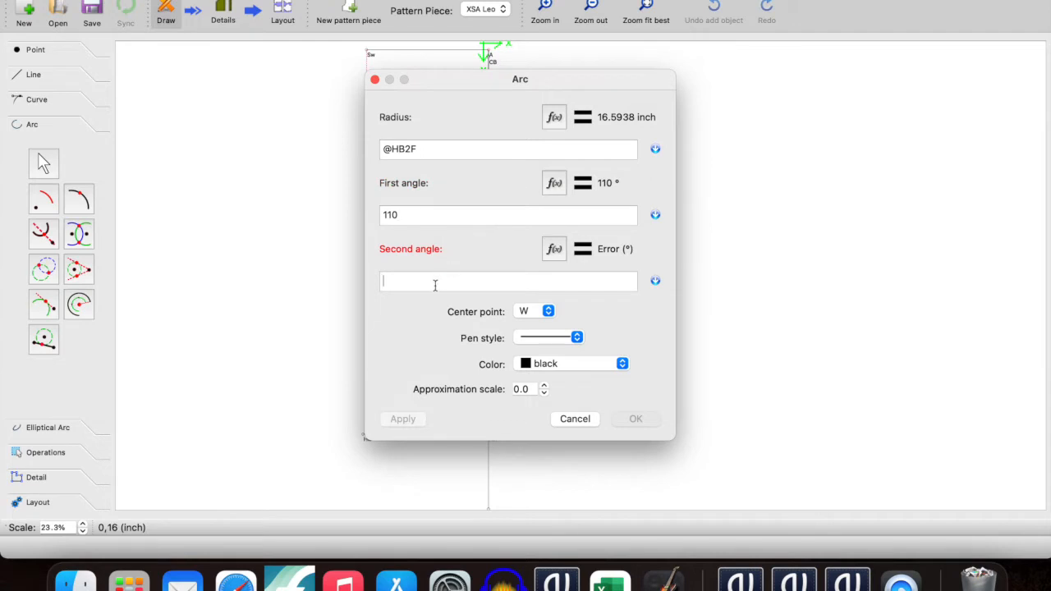
{"action": "type", "text": "30"}
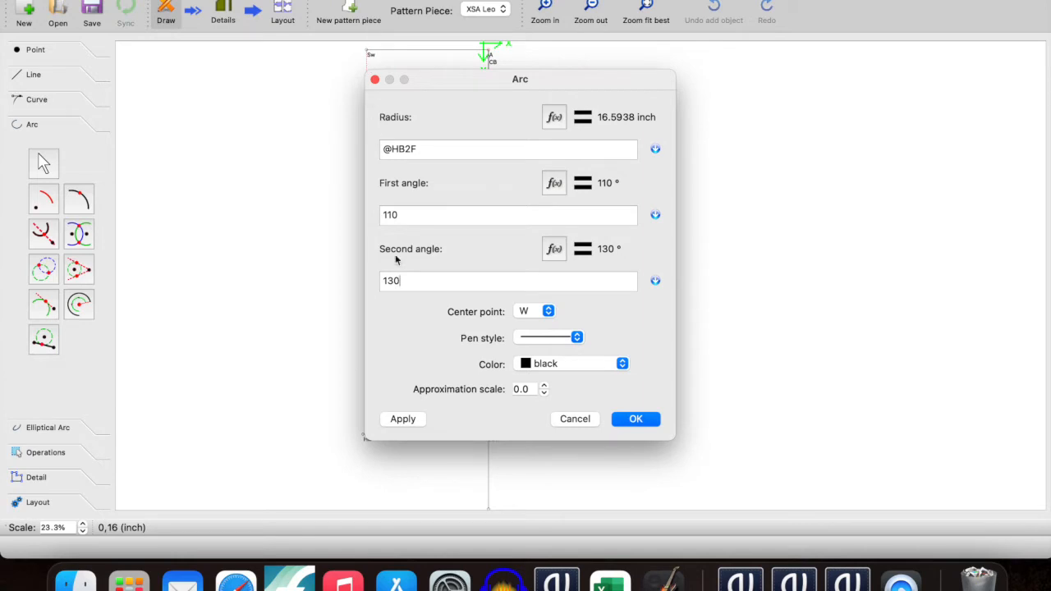
{"action": "left_click", "coordinate": [654, 424]}
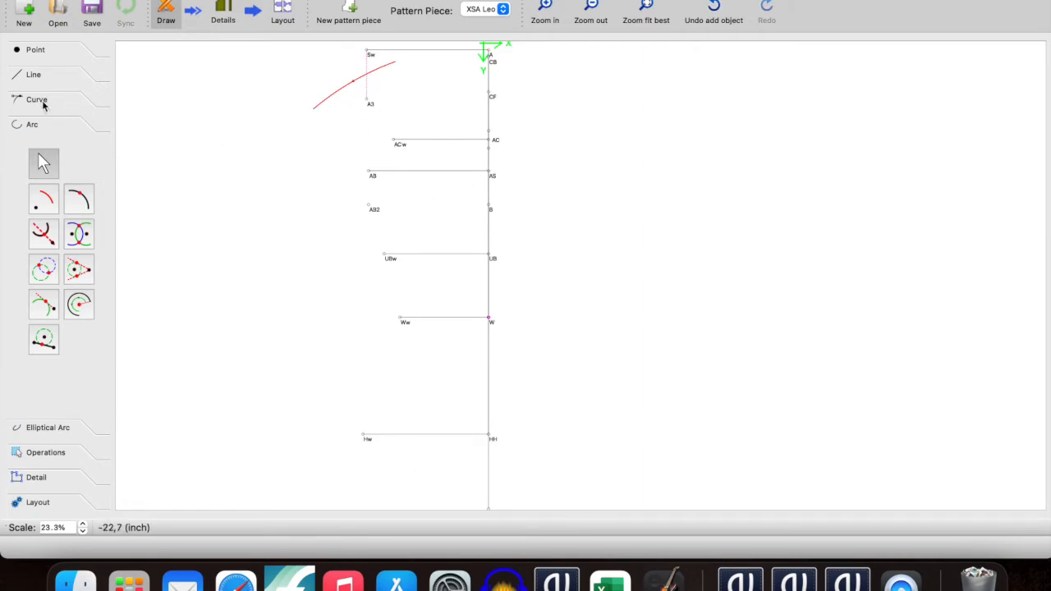
- Add the point where the shoulder slope arc intersects a vertical axis running straight down (270°) from point Sw
{"action": "left_click", "coordinate": [39, 100]}
{"action": "left_click", "coordinate": [85, 285]}
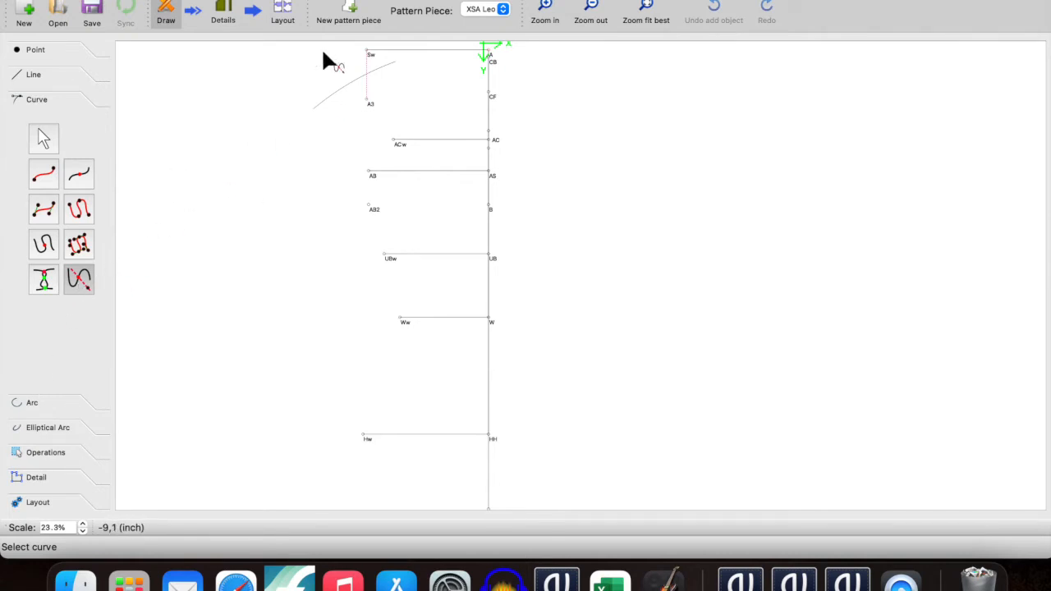
{"action": "scroll", "coordinate": [353, 91], "scroll_direction": "up", "scroll_amount": 2, "text": "ctrl"}
{"action": "scroll", "coordinate": [353, 90], "scroll_direction": "up", "scroll_amount": 1, "text": "ctrl"}
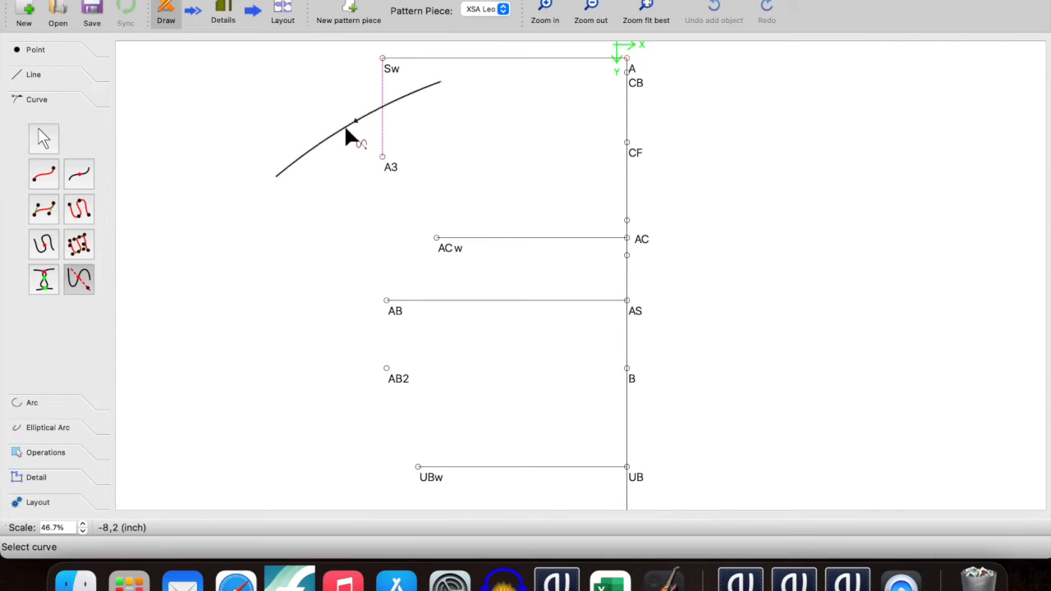
{"action": "left_click", "coordinate": [345, 127]}
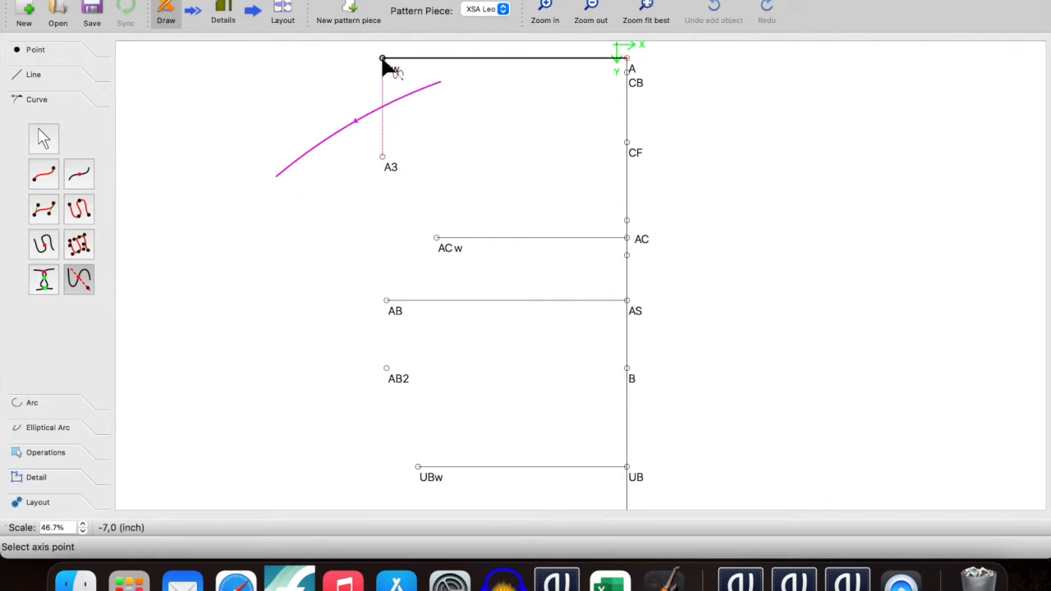
{"action": "left_click", "coordinate": [383, 60]}
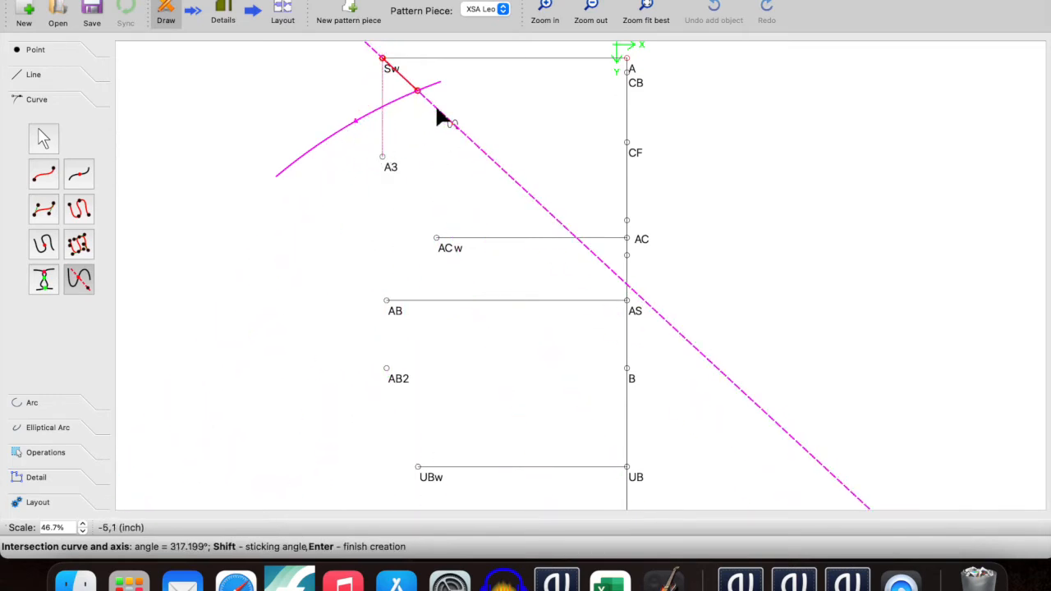
{"action": "left_click", "coordinate": [382, 106]}
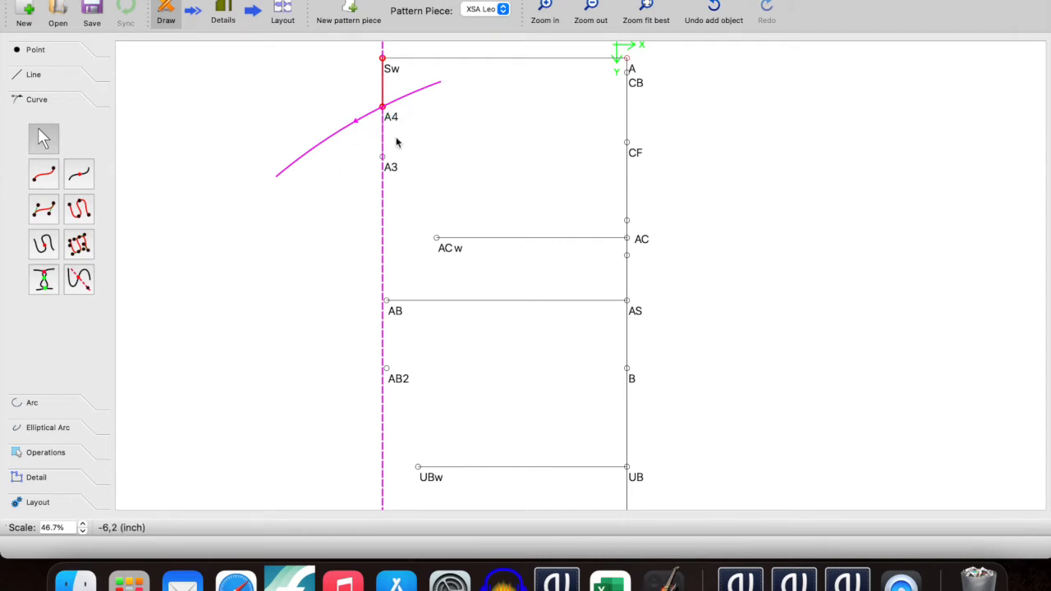
{"action": "mouse_move", "coordinate": [398, 123]}
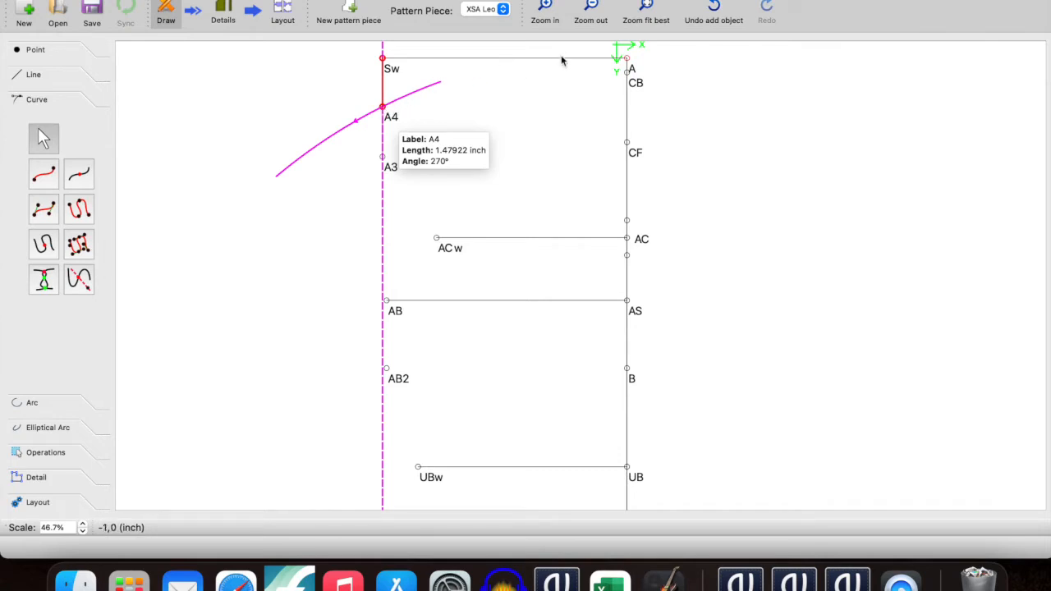
{"action": "left_click", "coordinate": [24, 403]}
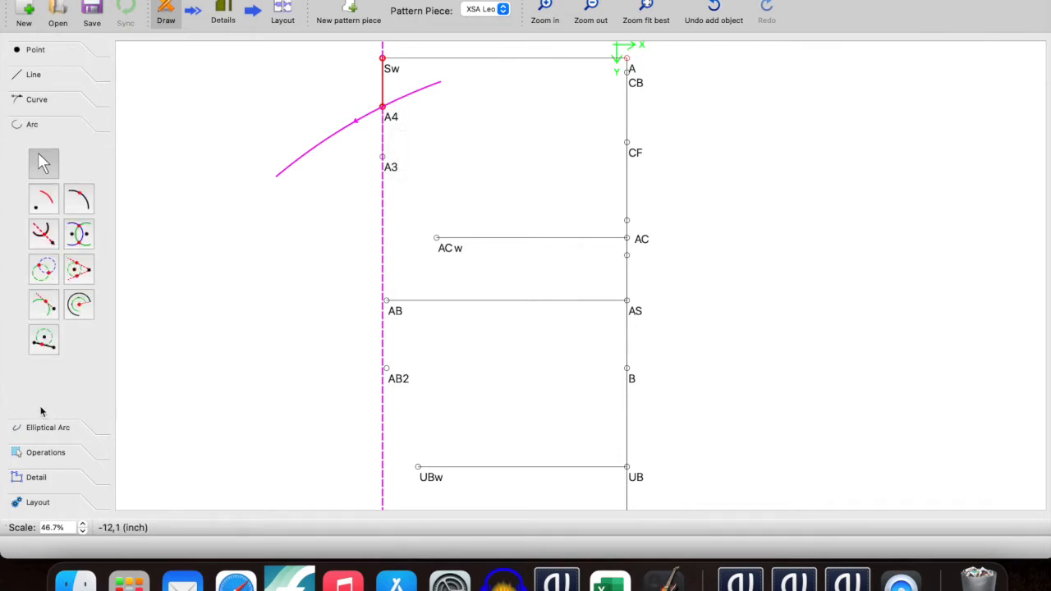
{"action": "left_click", "coordinate": [44, 199]}
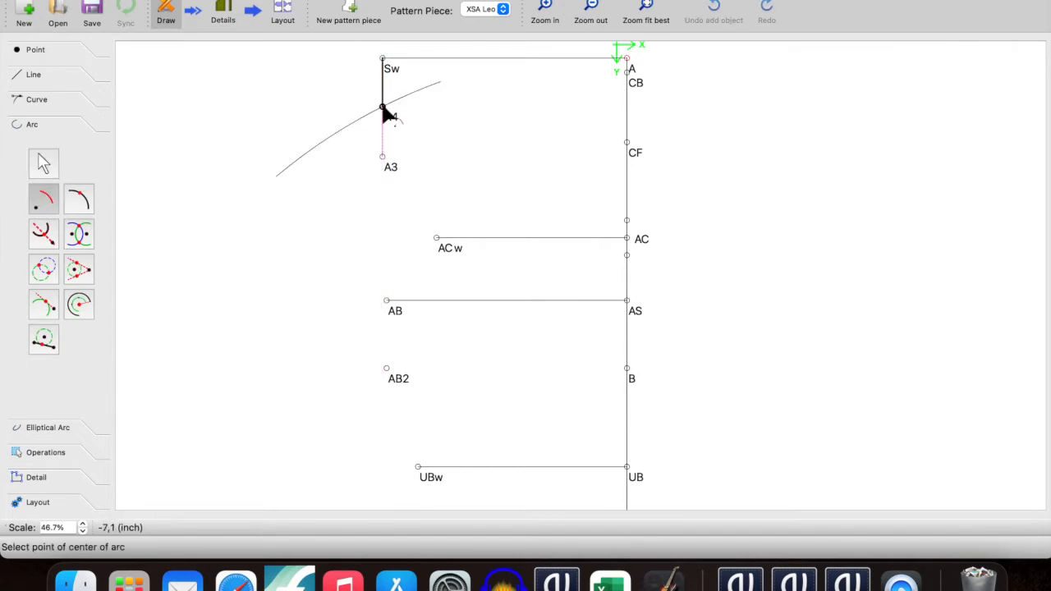
{"action": "left_click", "coordinate": [383, 109]}
{"action": "left_click", "coordinate": [554, 116]}
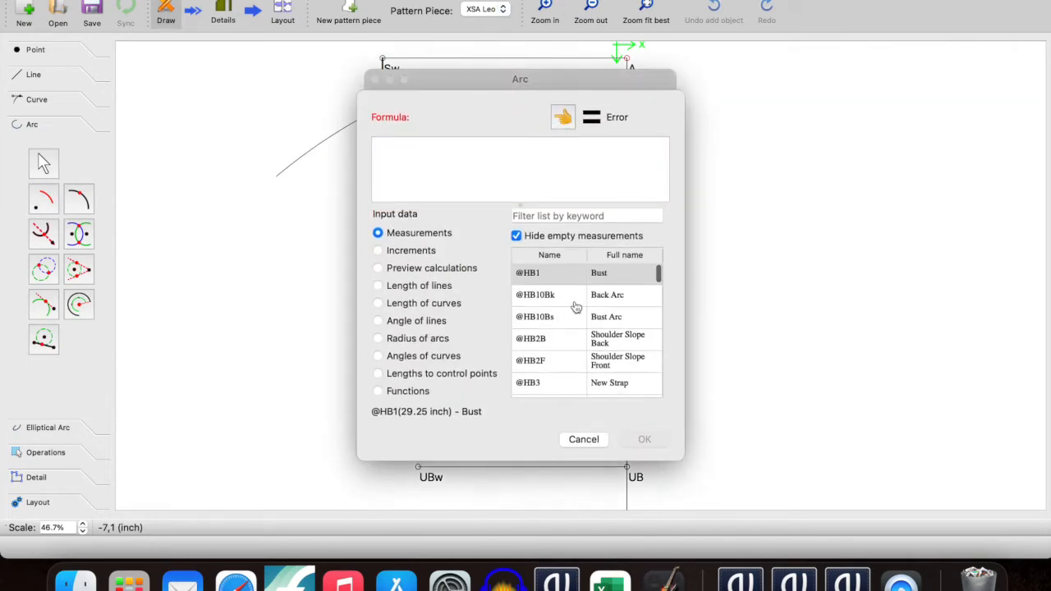
{"action": "left_click", "coordinate": [581, 216]}
{"action": "type", "text": "should"}
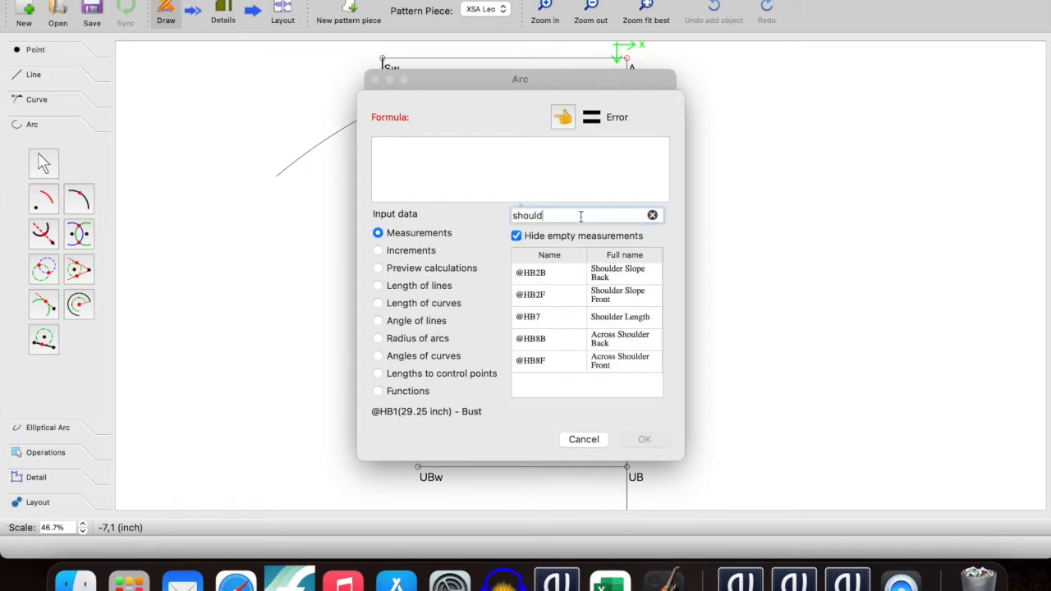
{"action": "left_click", "coordinate": [621, 321]}
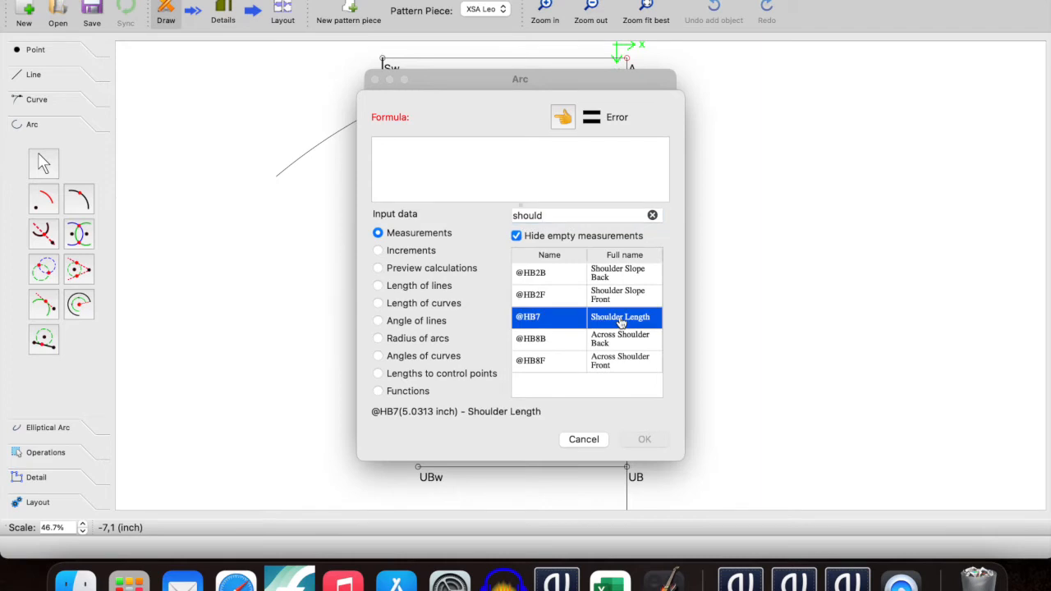
{"action": "double_click", "coordinate": [621, 323]}
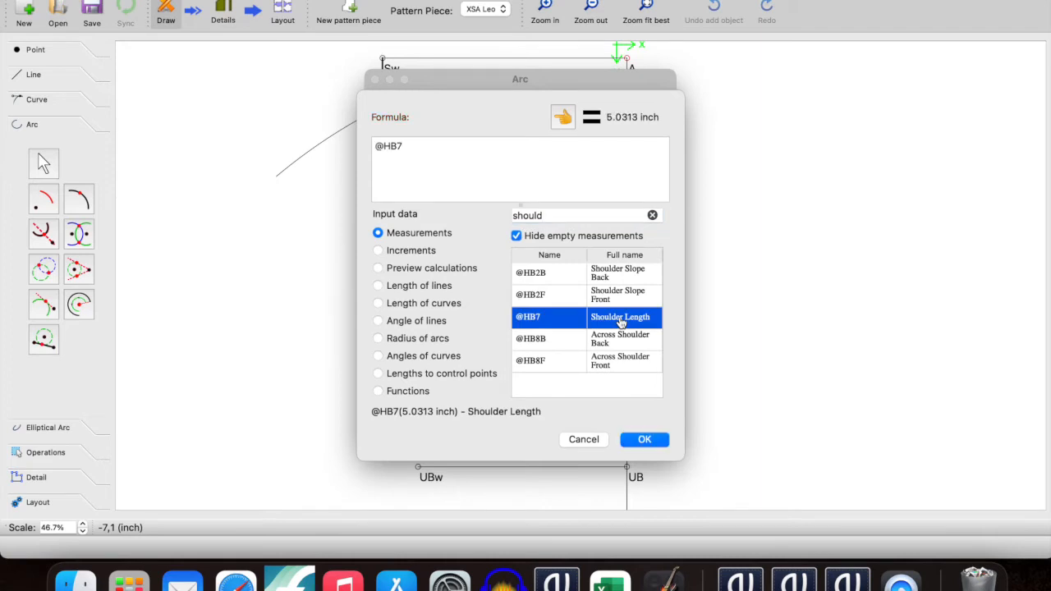
{"action": "left_click", "coordinate": [646, 440]}
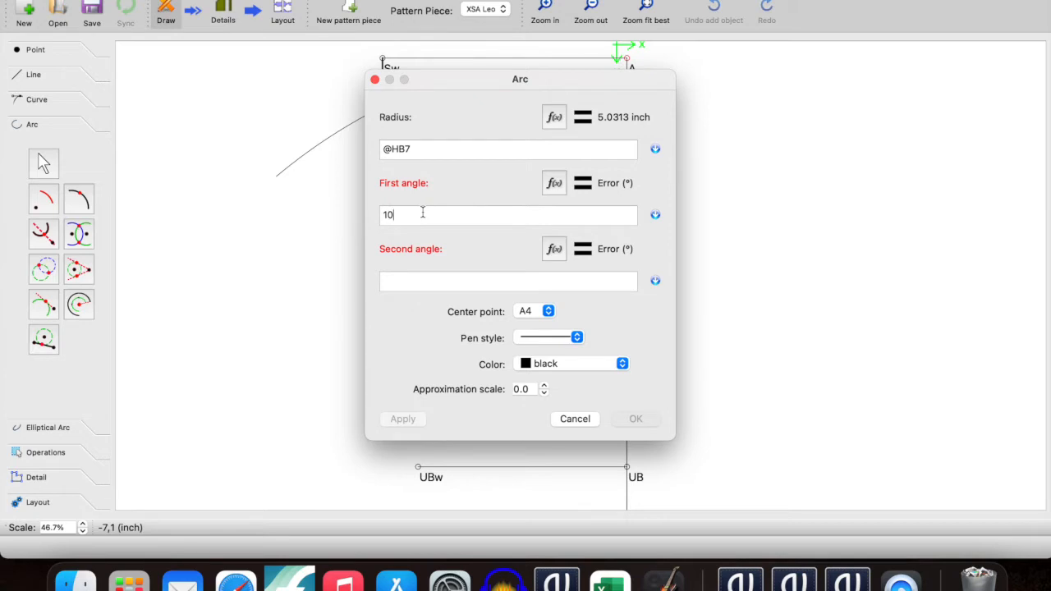
{"action": "left_click", "coordinate": [411, 284]}
{"action": "type", "text": "30"}
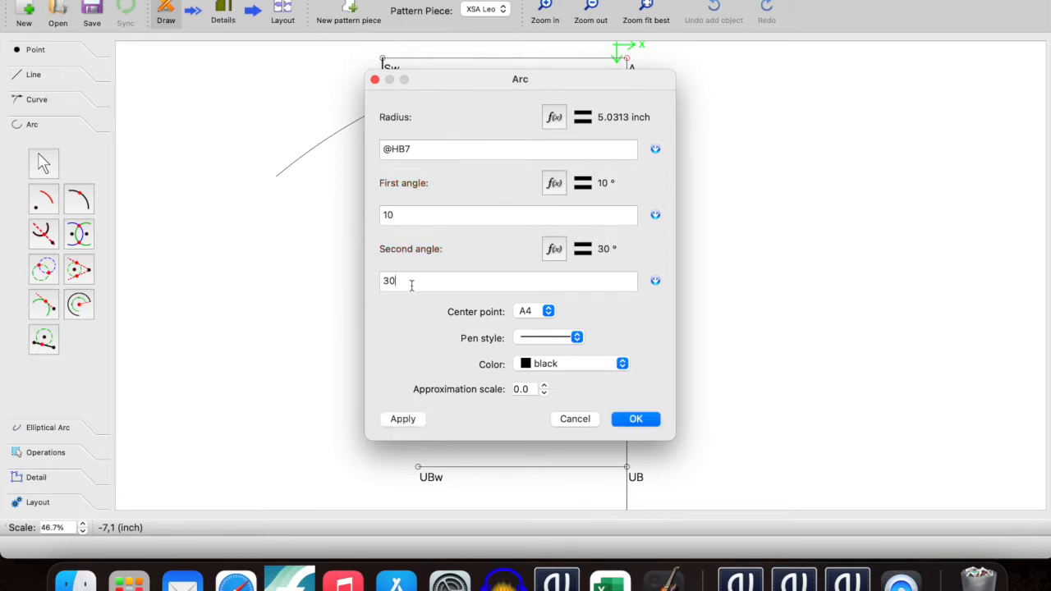
{"action": "left_click", "coordinate": [633, 421]}
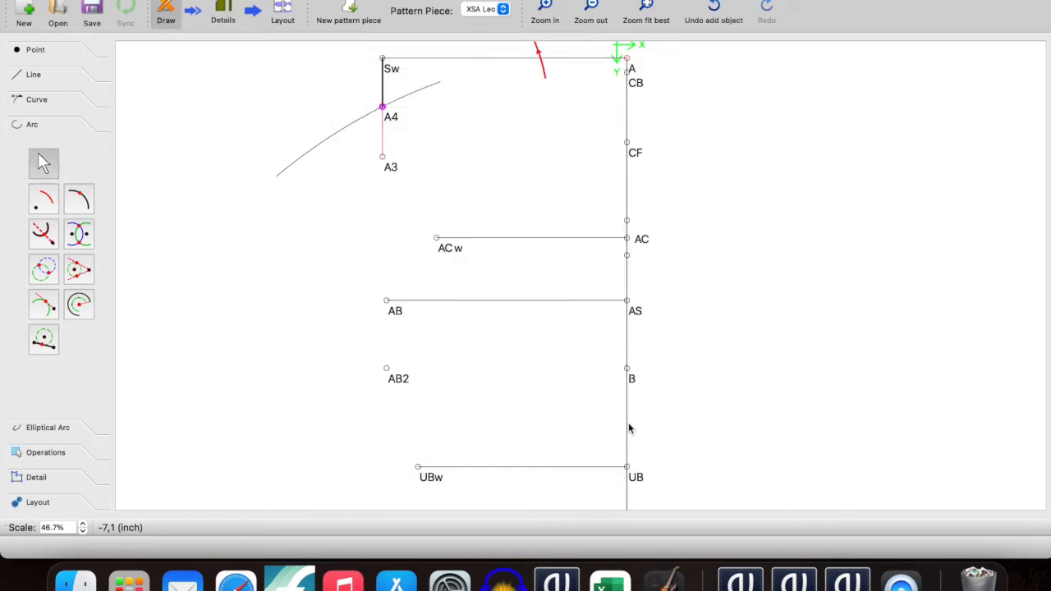
- Add the point where the shoulder length arc intersects a horizontal axis at 180° from point A
{"action": "scroll", "coordinate": [547, 72], "scroll_direction": "up", "scroll_amount": 1}
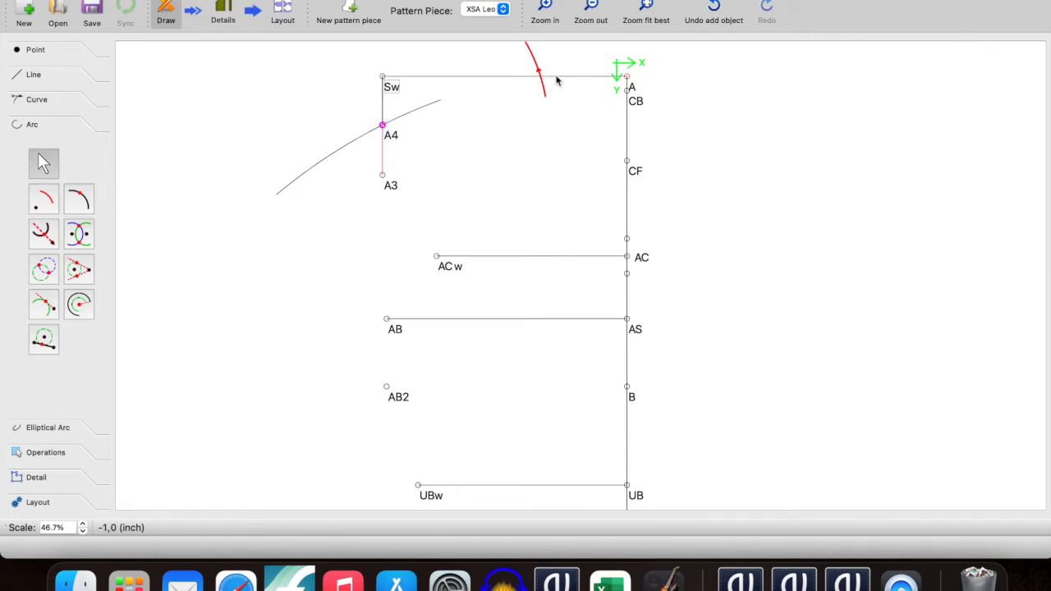
{"action": "left_click", "coordinate": [36, 99]}
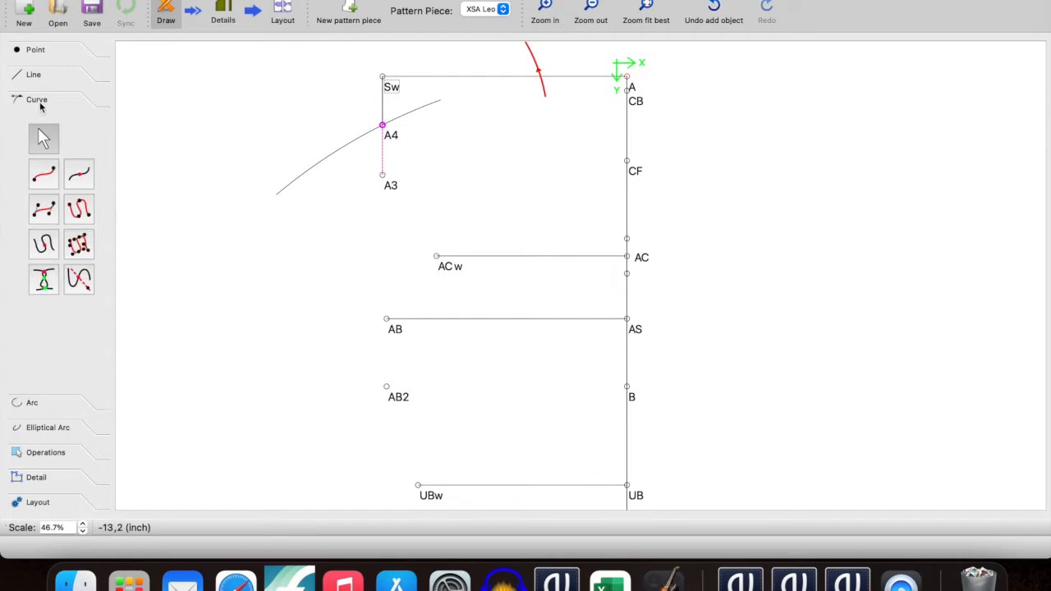
{"action": "left_click", "coordinate": [80, 281]}
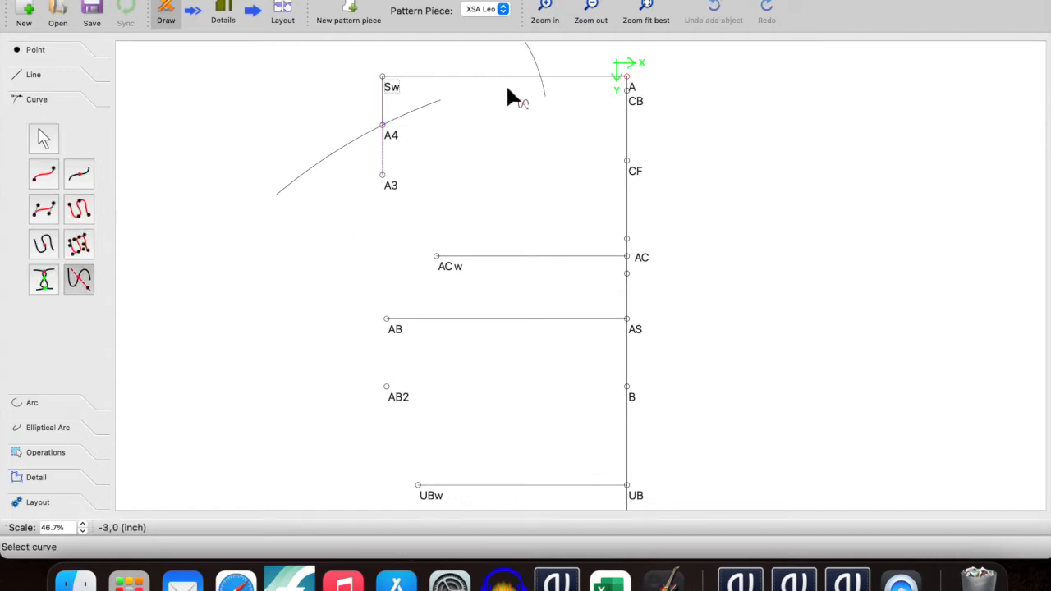
{"action": "left_click", "coordinate": [534, 61]}
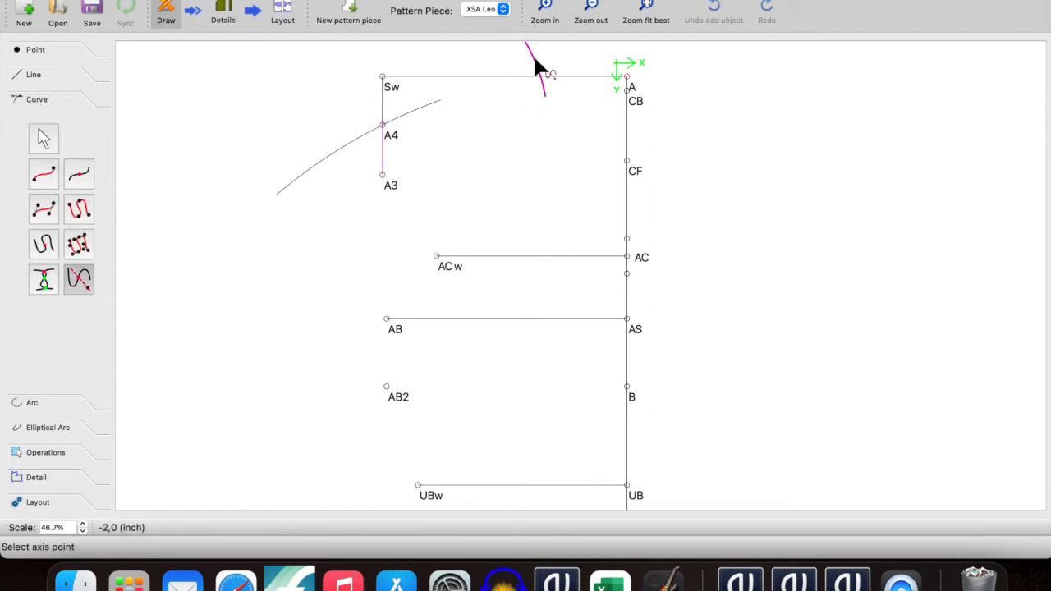
{"action": "left_click", "coordinate": [630, 80]}
{"action": "left_click", "coordinate": [545, 82]}
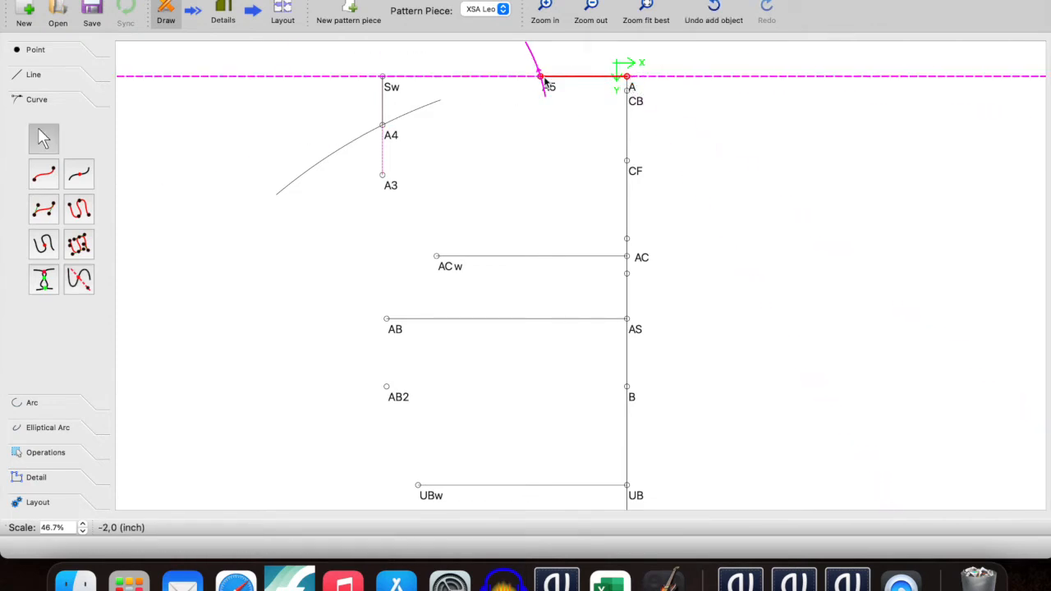
- Relabel the intersection point on the shoulder length arc as SN
{"action": "right_click", "coordinate": [543, 83]}
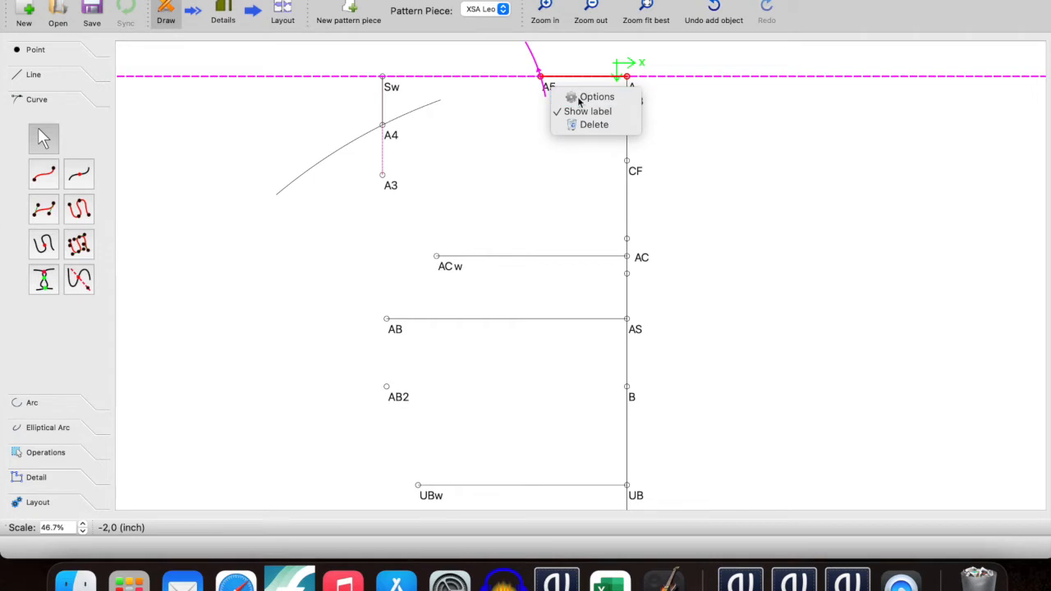
{"action": "left_click", "coordinate": [575, 93]}
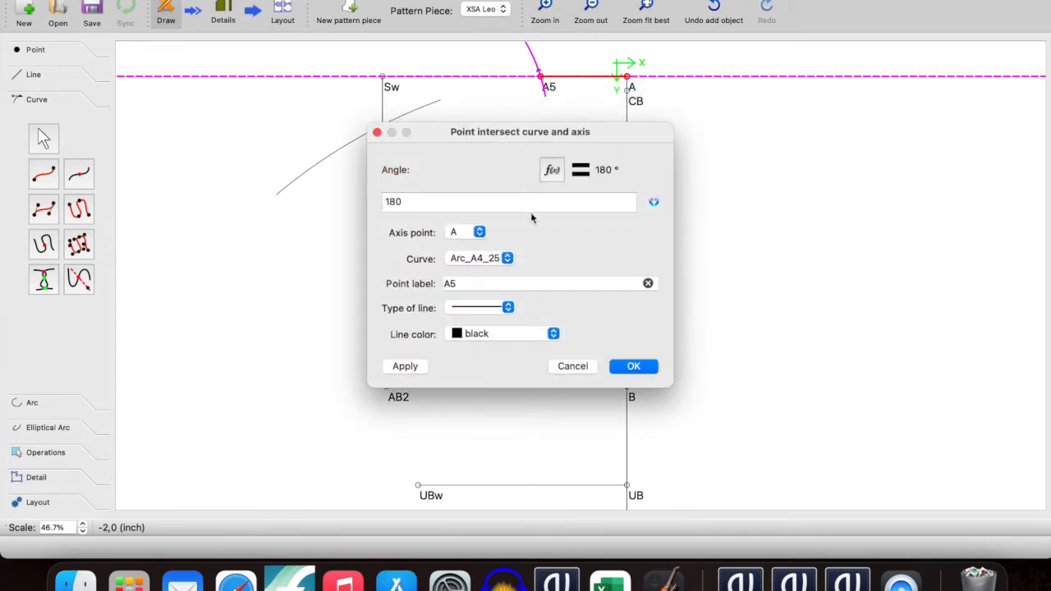
{"action": "left_click_drag", "start_coordinate": [477, 284], "coordinate": [355, 295]}
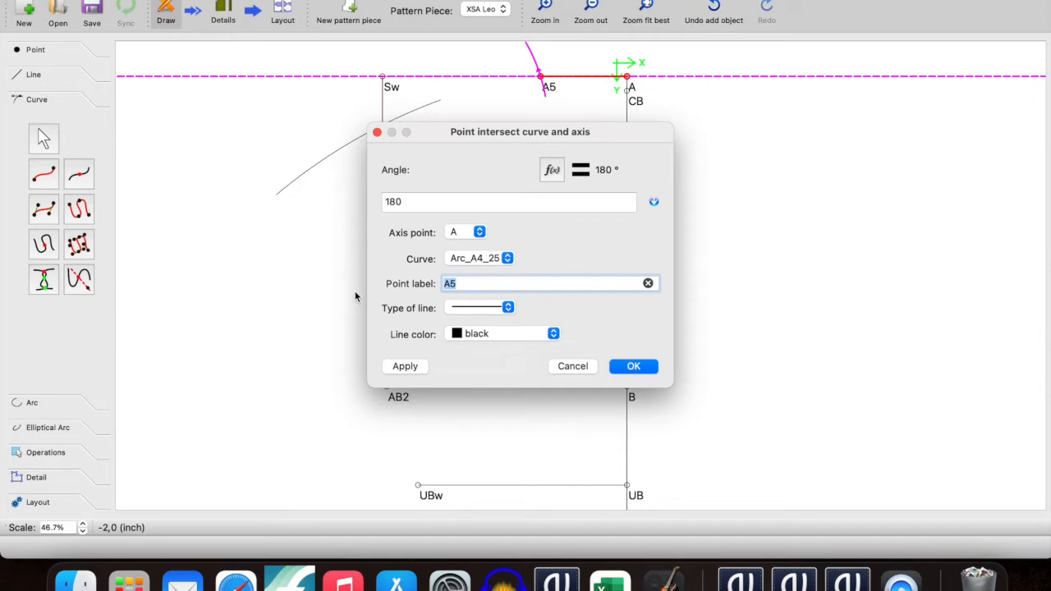
{"action": "type", "text": "SN"}
{"action": "left_click", "coordinate": [635, 368]}
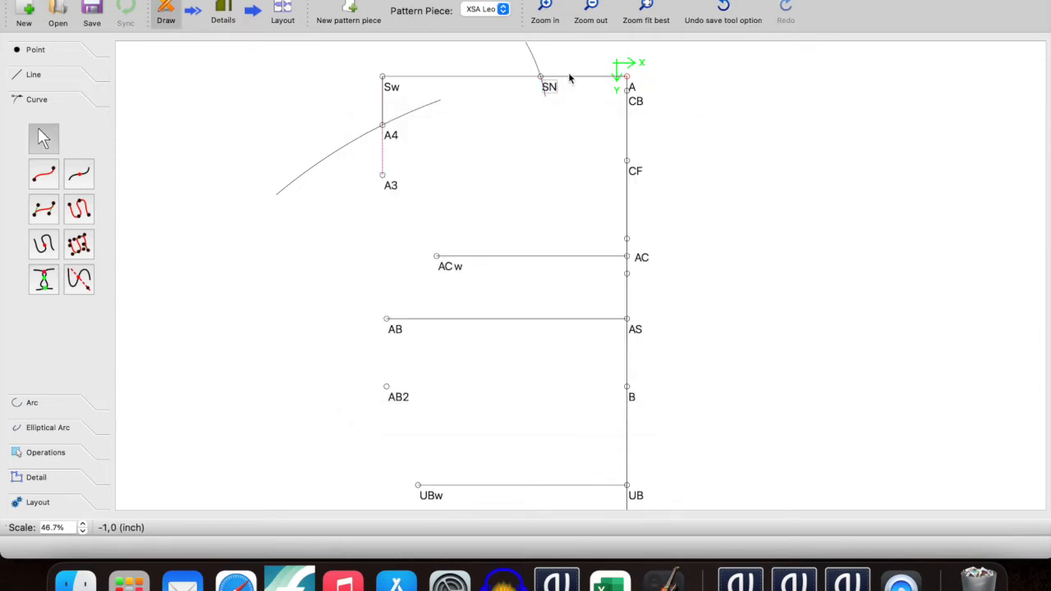
- Draw a straight shoulder line from point SN to point A4
{"action": "left_click", "coordinate": [38, 77]}
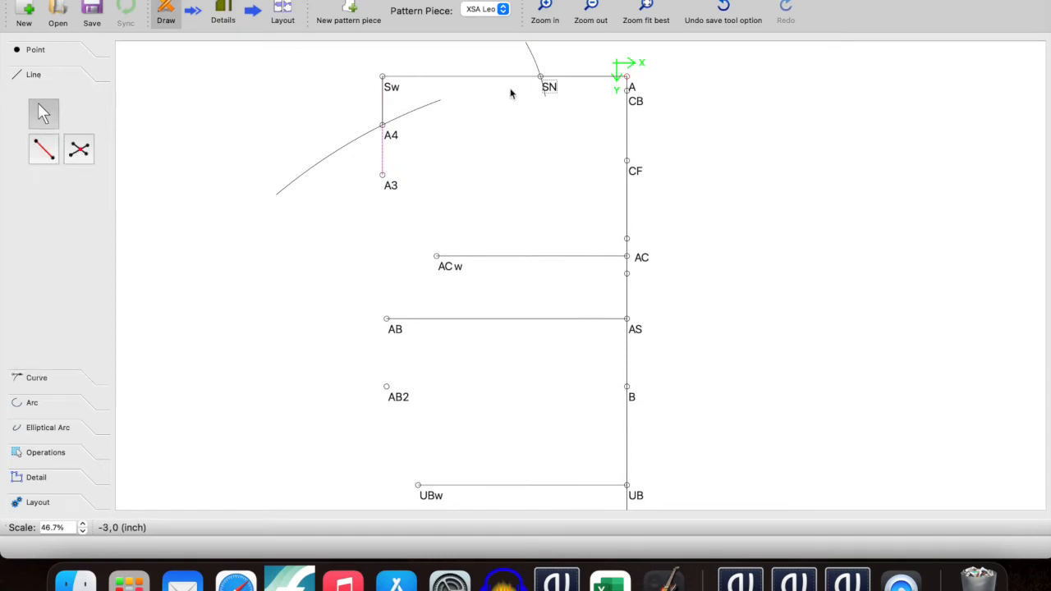
{"action": "left_click", "coordinate": [44, 148]}
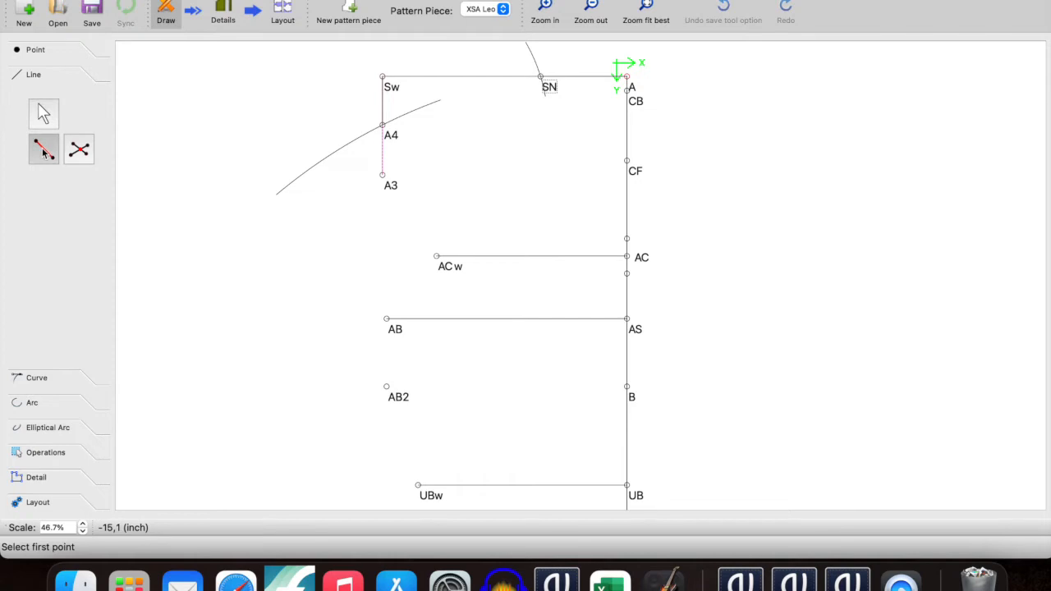
{"action": "left_click", "coordinate": [540, 79]}
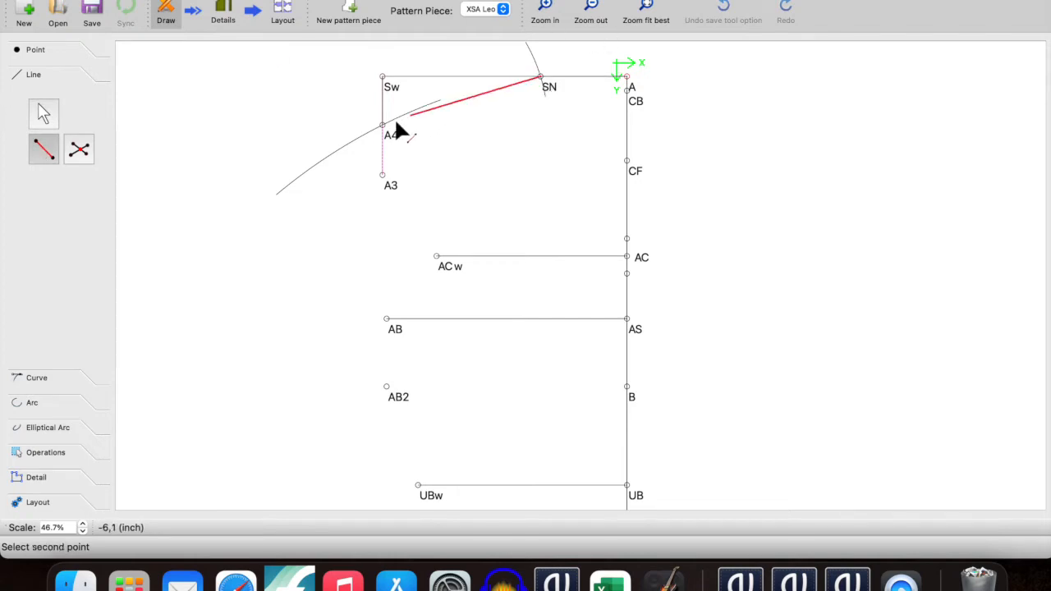
{"action": "left_click", "coordinate": [382, 125]}
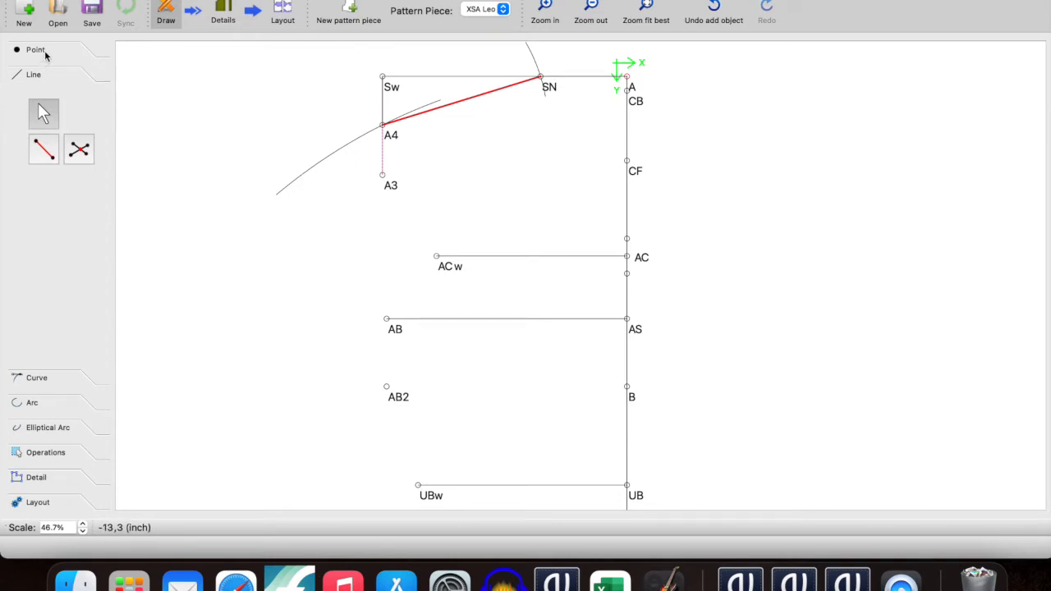
{"action": "left_click", "coordinate": [42, 54]}
{"action": "left_click", "coordinate": [47, 125]}
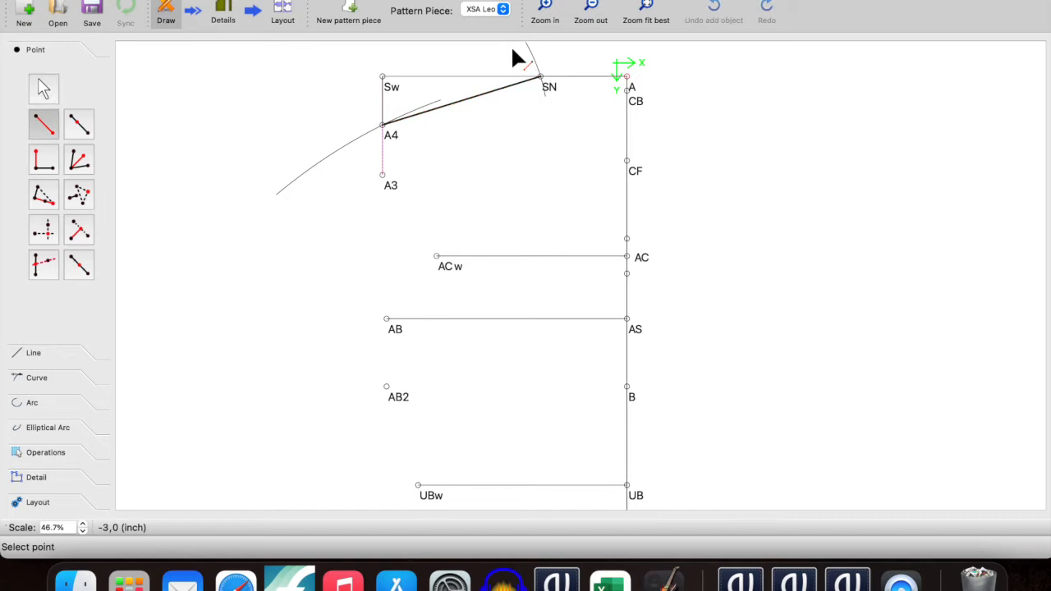
{"action": "left_click", "coordinate": [541, 79]}
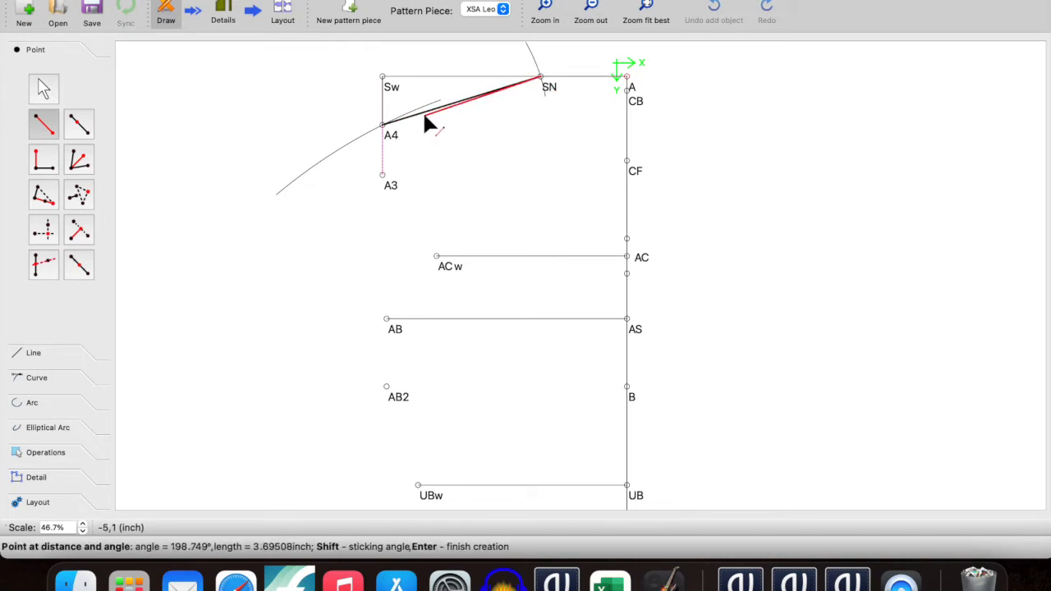
{"action": "left_click", "coordinate": [418, 112]}
{"action": "left_click", "coordinate": [533, 148]}
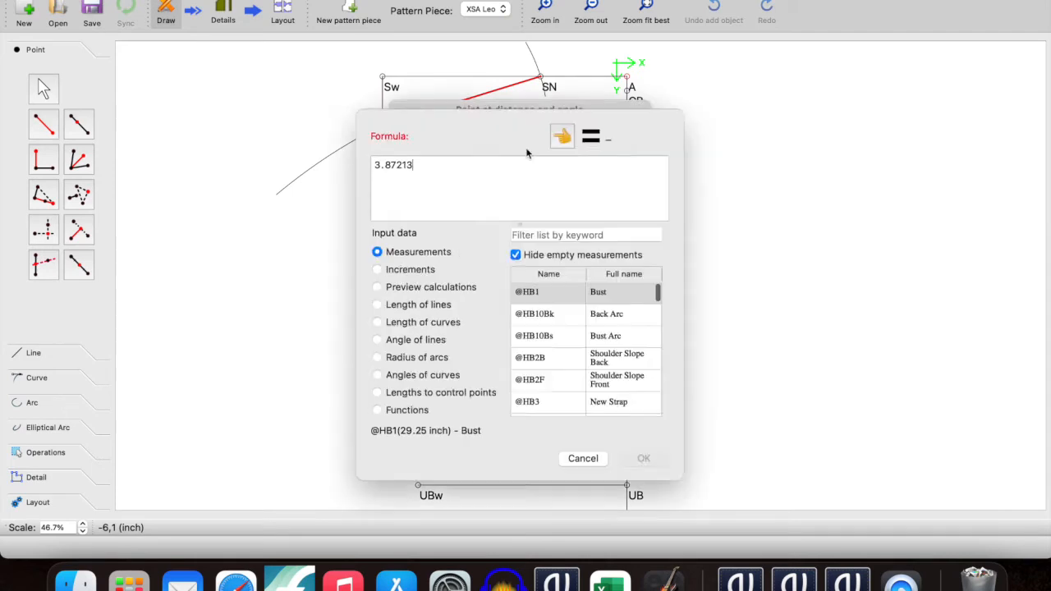
{"action": "left_click_drag", "start_coordinate": [540, 208], "coordinate": [312, 167]}
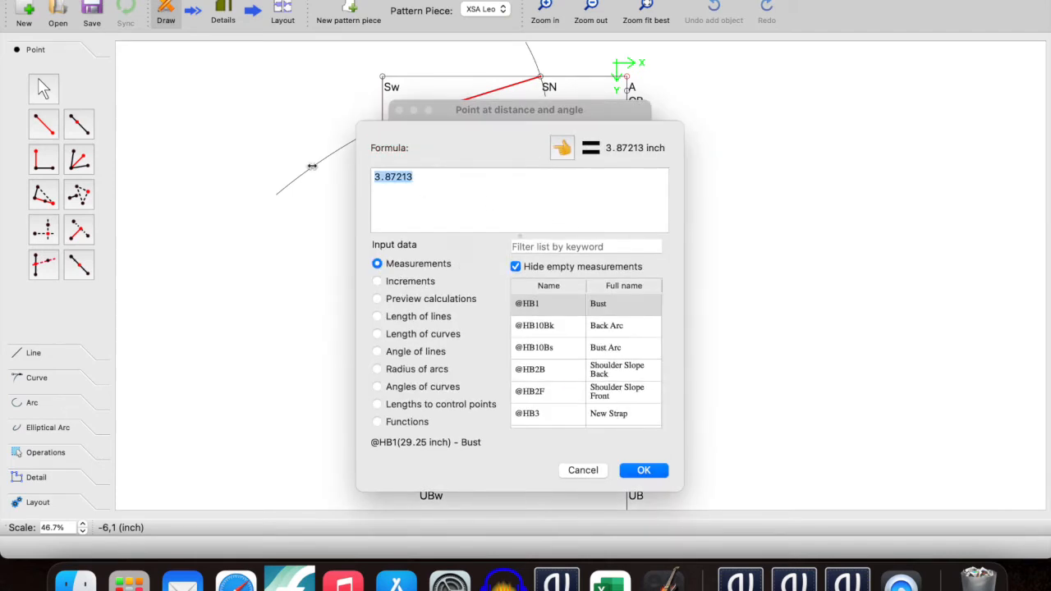
{"action": "key", "text": "BackSpace"}
{"action": "left_click", "coordinate": [554, 248]}
{"action": "type", "text": "should"}
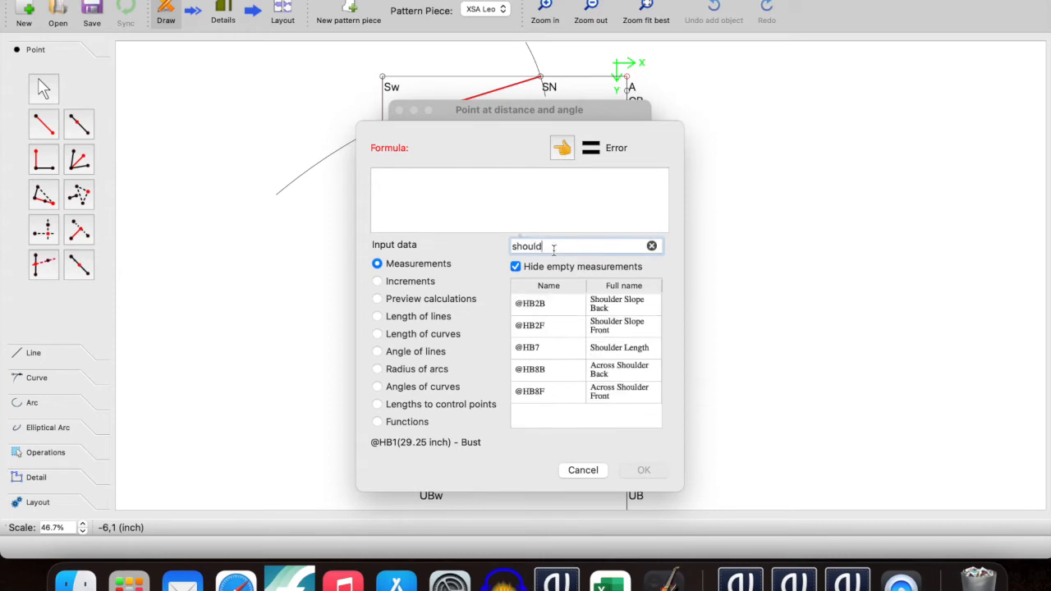
{"action": "double_click", "coordinate": [611, 352]}
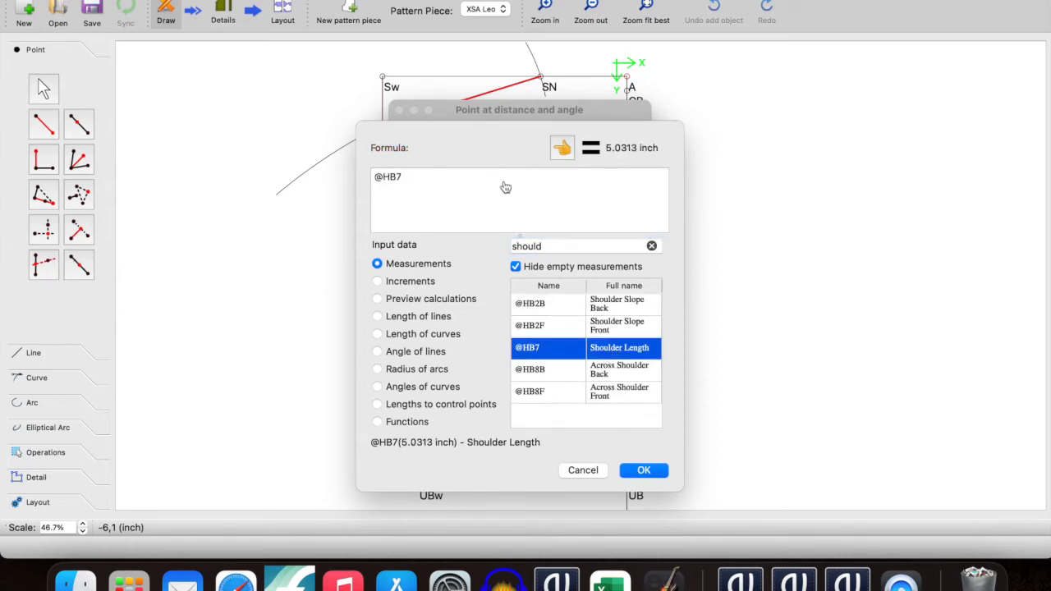
{"action": "type", "text": "*.9"}
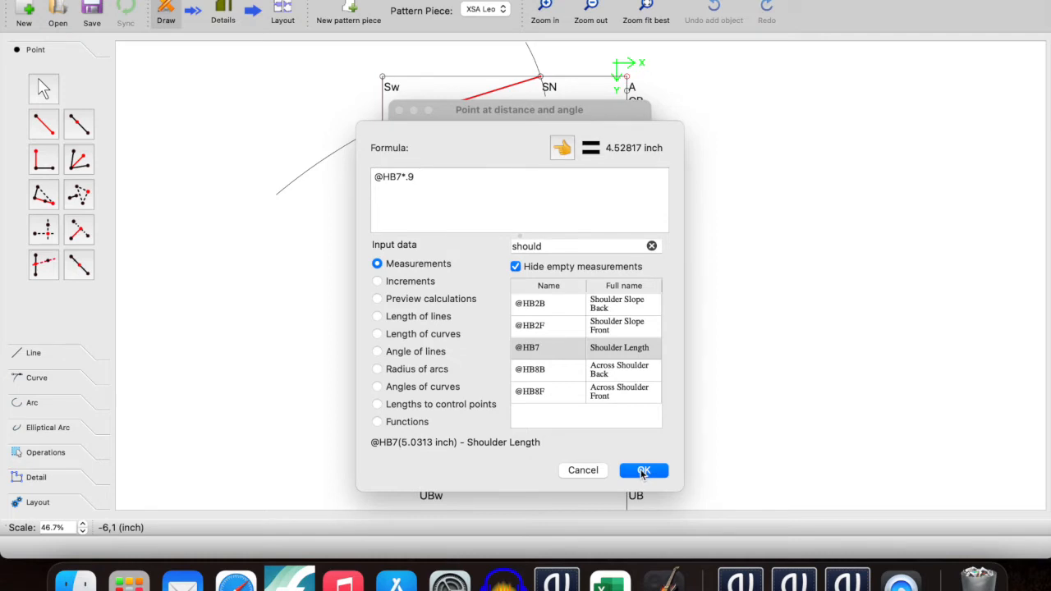
{"action": "left_click", "coordinate": [644, 471]}
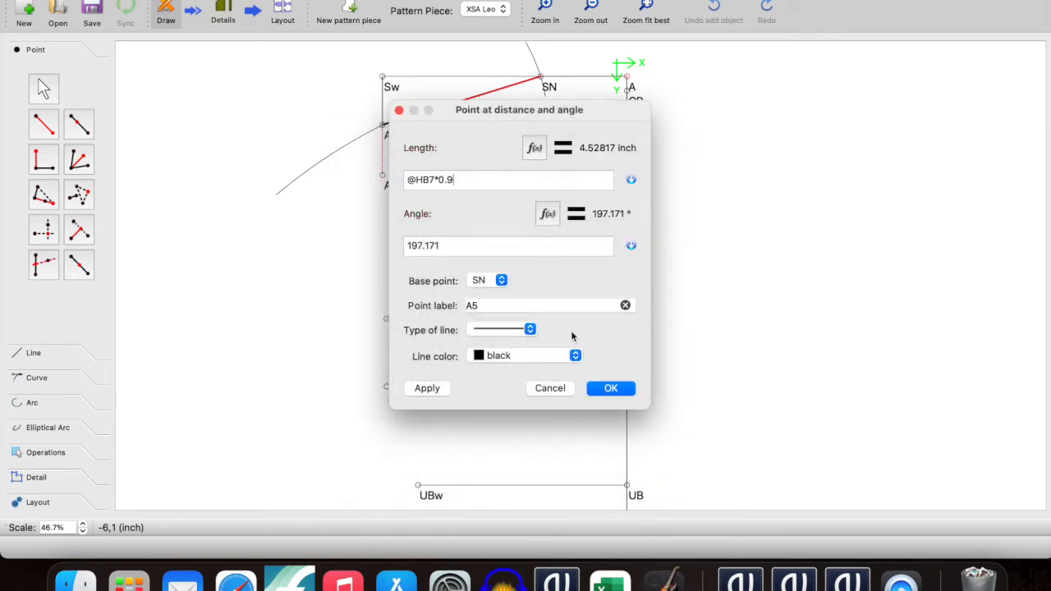
{"action": "left_click", "coordinate": [546, 214]}
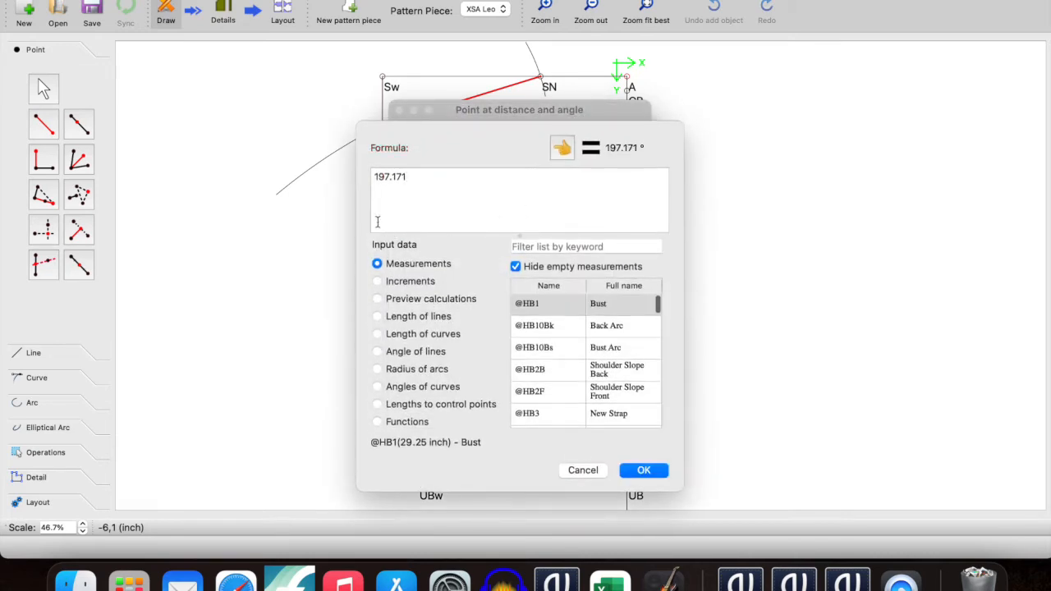
{"action": "left_click", "coordinate": [582, 470]}
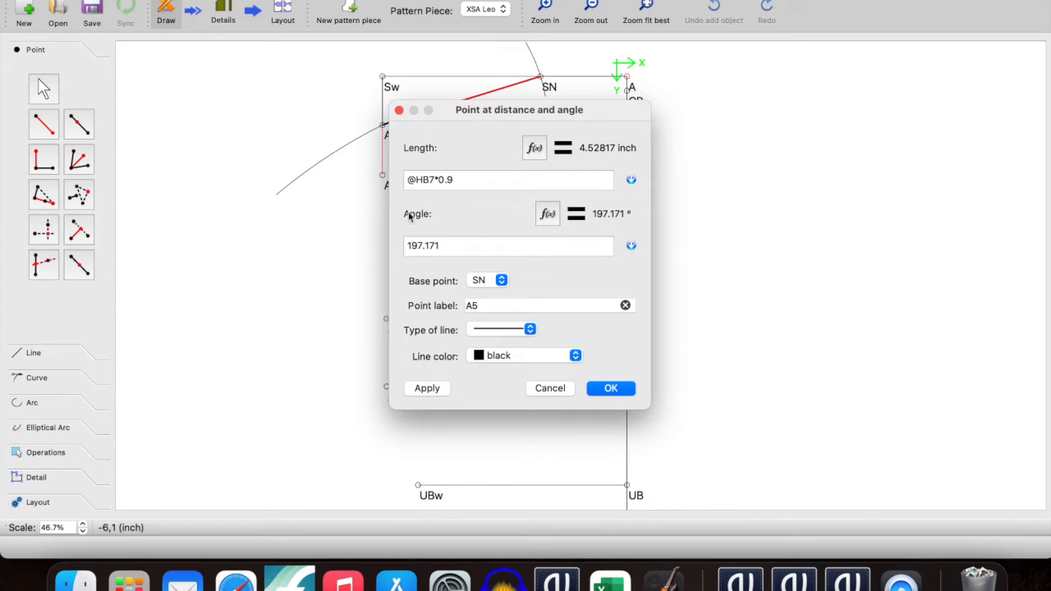
{"action": "left_click", "coordinate": [549, 215]}
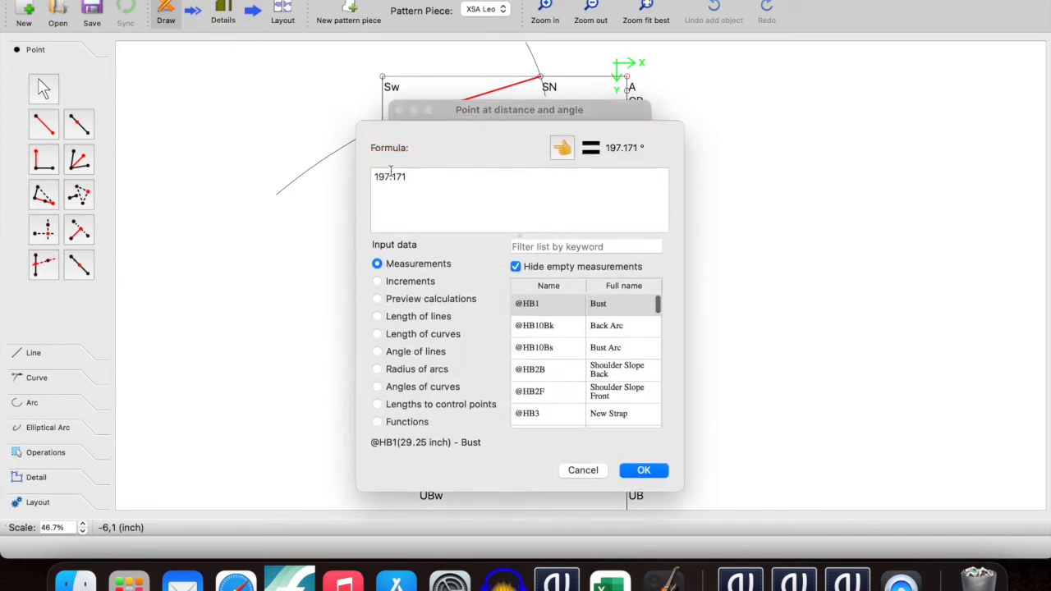
{"action": "left_click_drag", "start_coordinate": [425, 176], "coordinate": [327, 173]}
{"action": "key", "text": "BackSpace"}
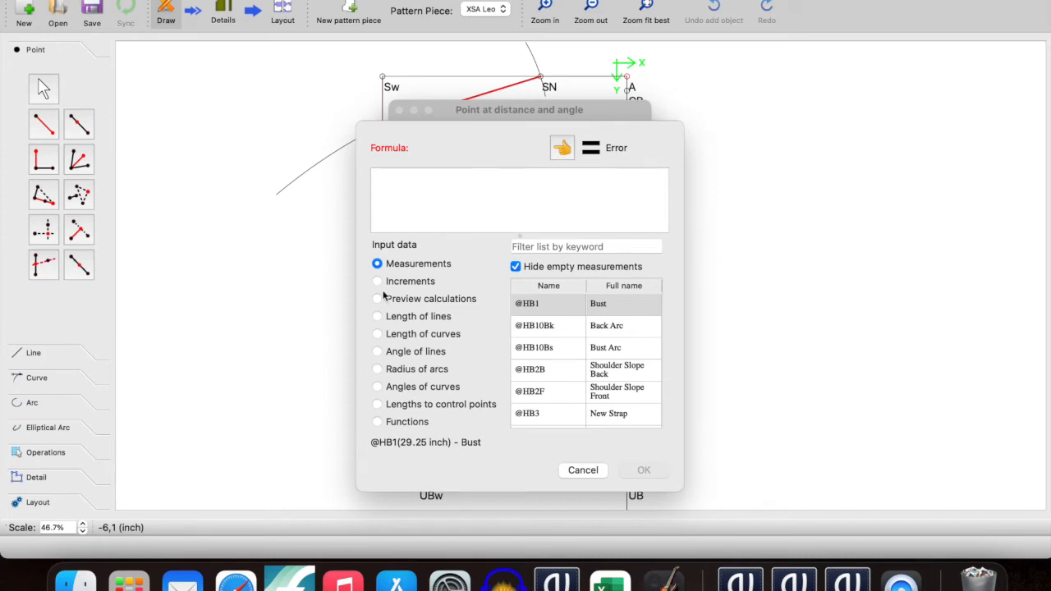
{"action": "left_click", "coordinate": [378, 351]}
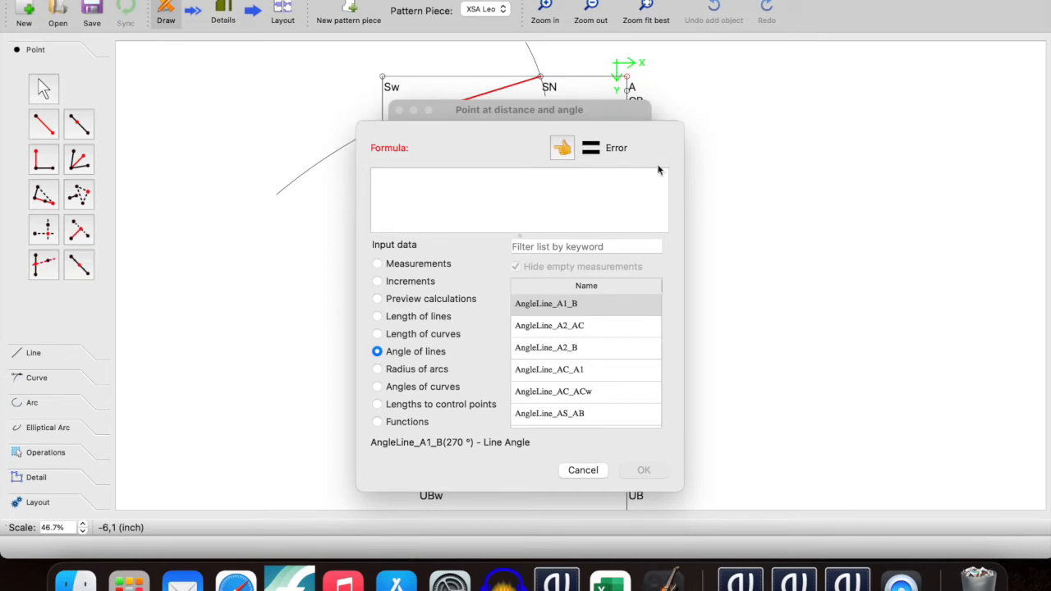
{"action": "left_click", "coordinate": [585, 475]}
- Set the new point's angle formula to the line angle AngleLine_SN_A4 instead of the fixed number
{"action": "mouse_move", "coordinate": [461, 118]}
{"action": "left_mouse_down"}
{"action": "mouse_move", "coordinate": [653, 117]}
{"action": "mouse_move", "coordinate": [474, 135]}
{"action": "left_mouse_up"}
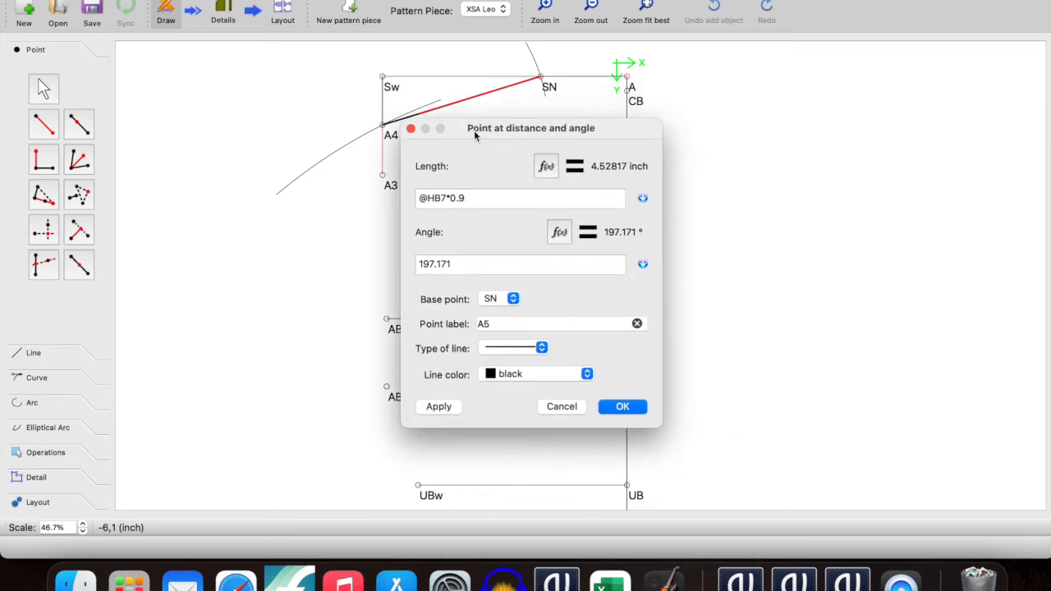
{"action": "left_click", "coordinate": [558, 231]}
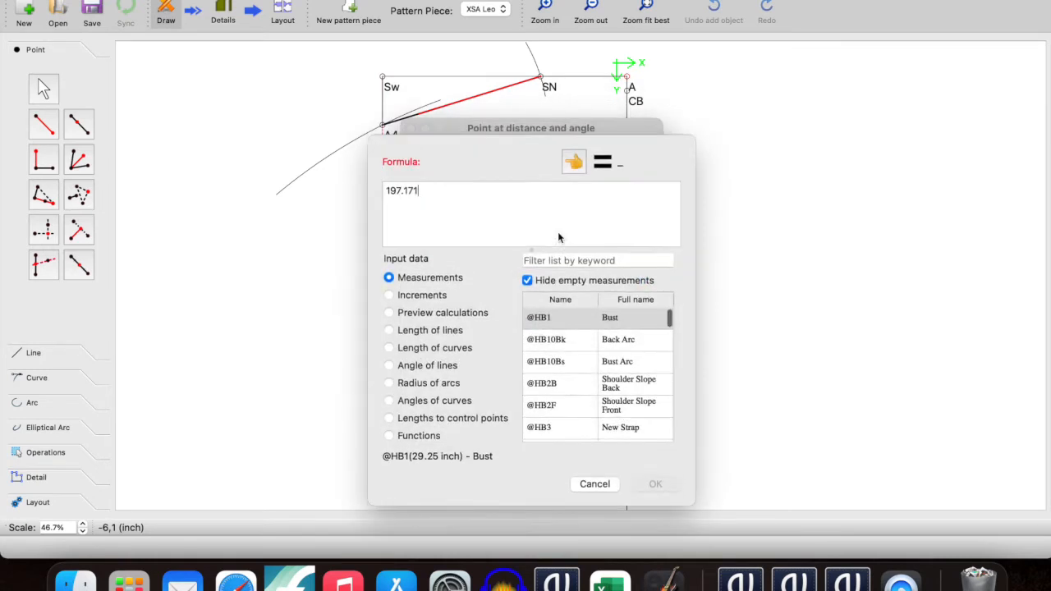
{"action": "left_click", "coordinate": [391, 370]}
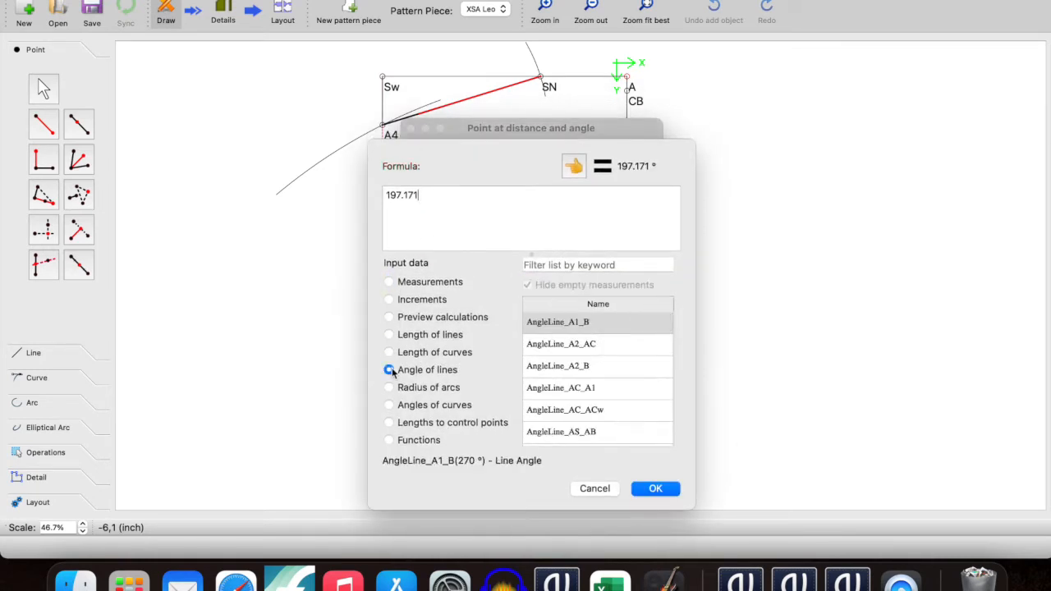
{"action": "scroll", "coordinate": [643, 391], "scroll_direction": "down", "scroll_amount": 15}
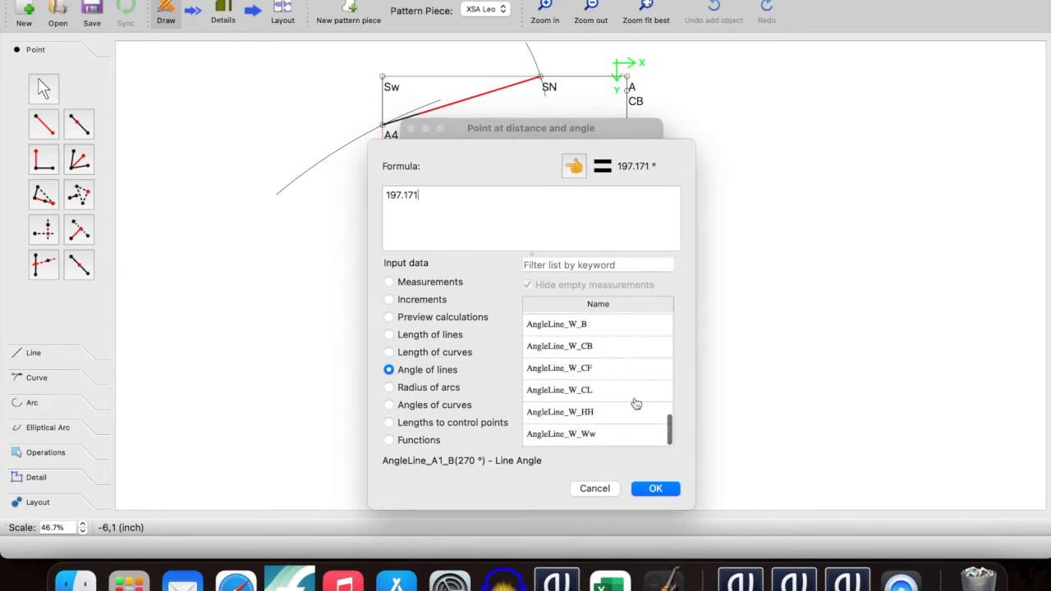
{"action": "scroll", "coordinate": [636, 403], "scroll_direction": "up", "scroll_amount": 6}
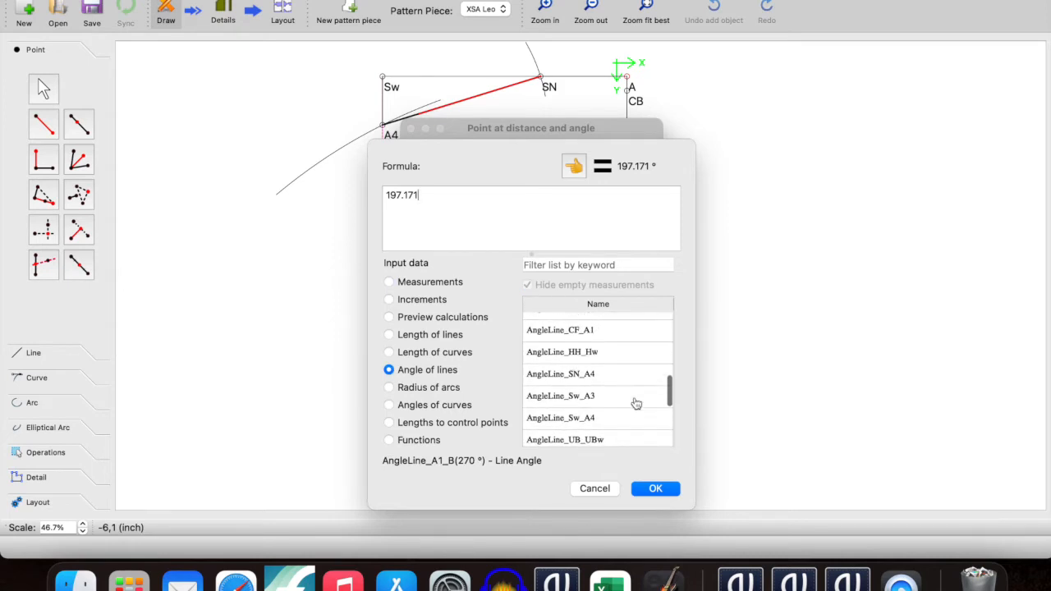
{"action": "left_click", "coordinate": [588, 374]}
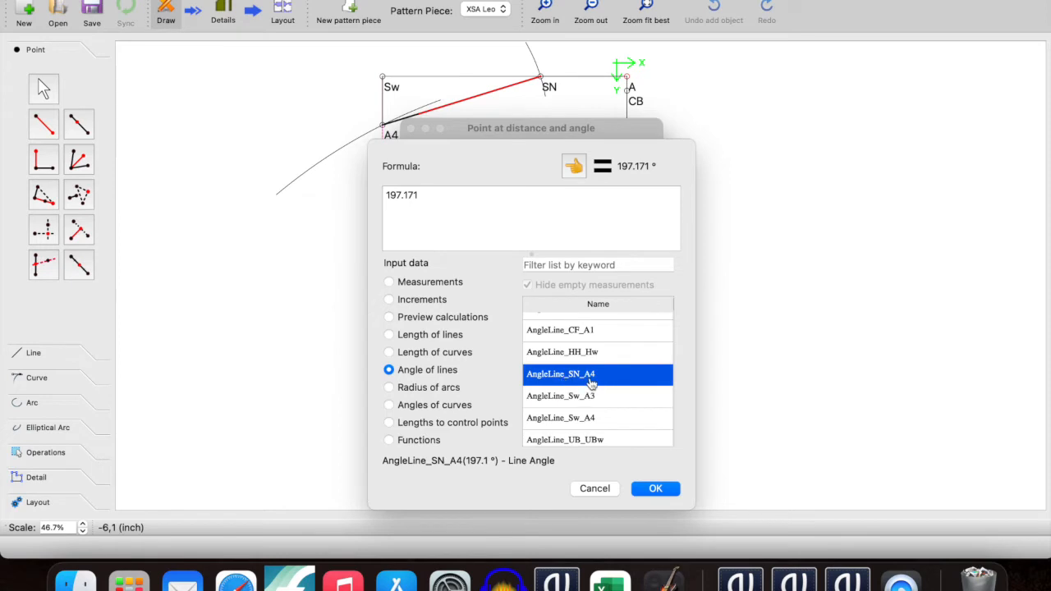
{"action": "double_click", "coordinate": [591, 379]}
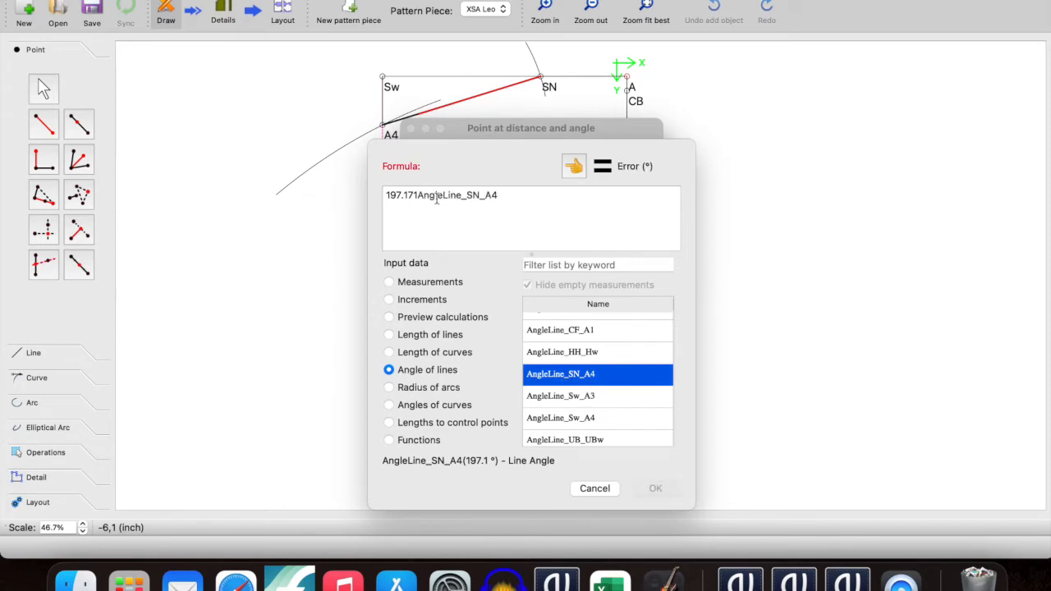
{"action": "left_click_drag", "start_coordinate": [418, 195], "coordinate": [304, 194]}
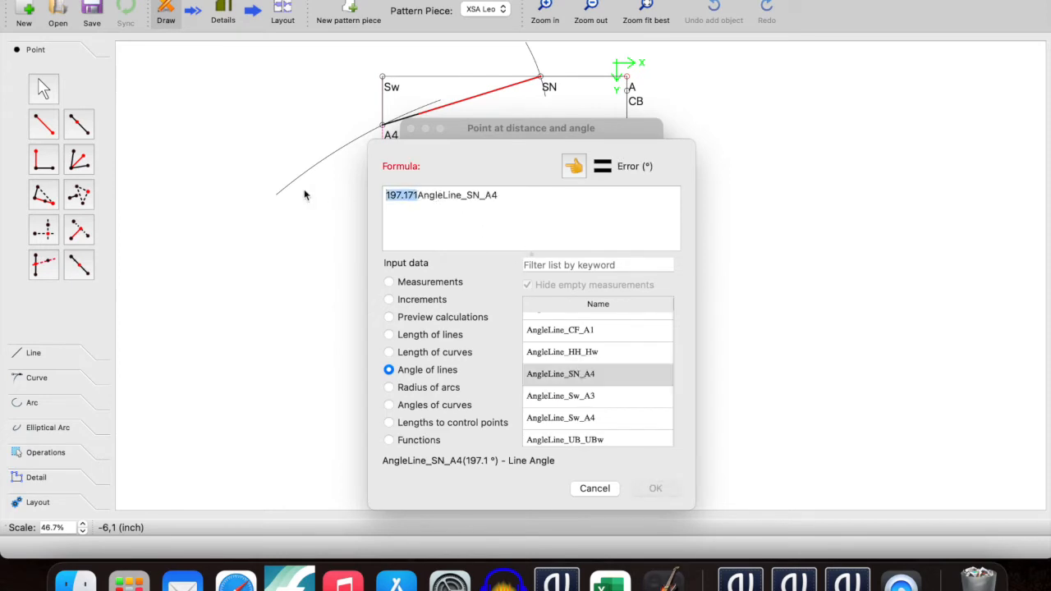
{"action": "key", "text": "BackSpace"}
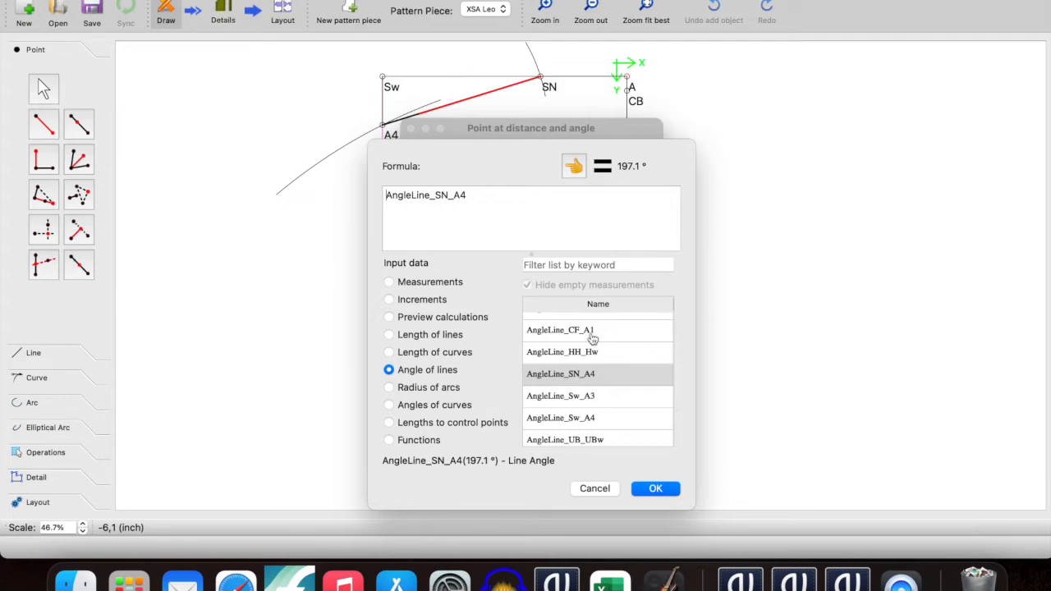
{"action": "left_click", "coordinate": [657, 490]}
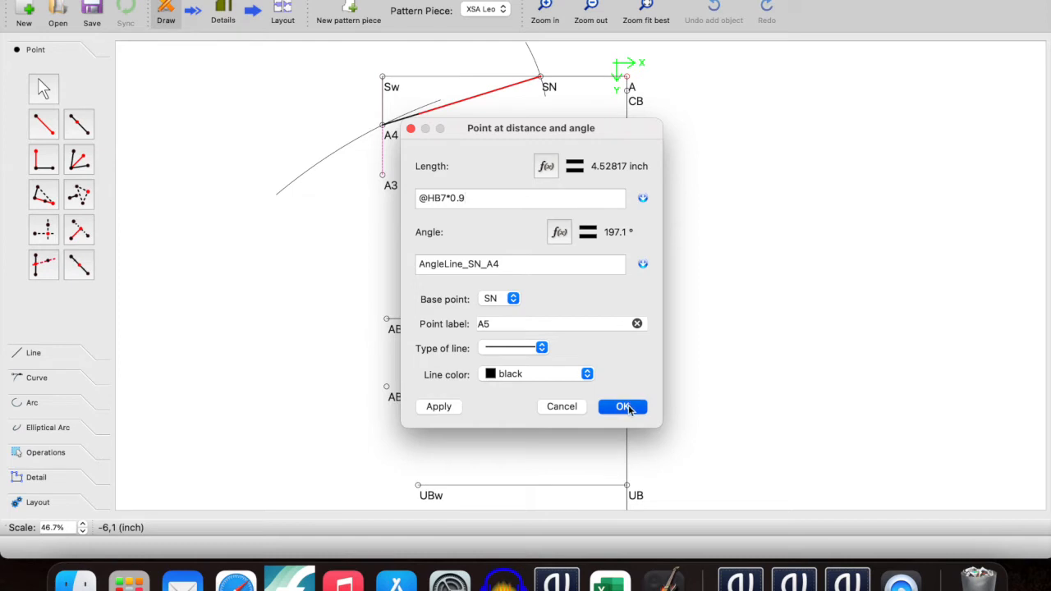
- Label the new shoulder point St and create it
{"action": "double_click", "coordinate": [510, 324]}
{"action": "type", "text": "ST"}
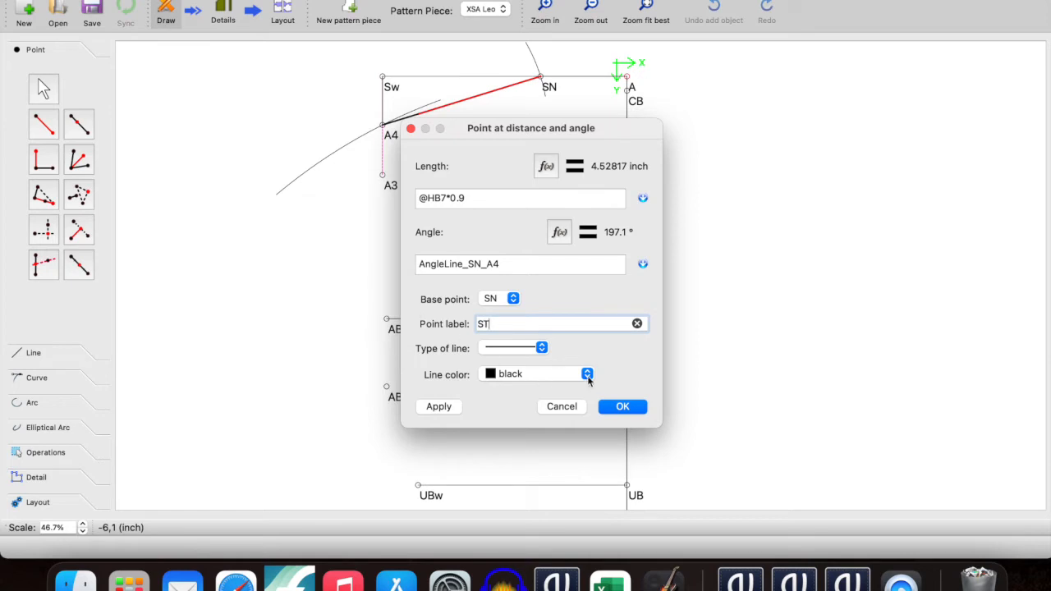
{"action": "key", "text": "BackSpace"}
{"action": "type", "text": "t"}
{"action": "left_click", "coordinate": [622, 408]}
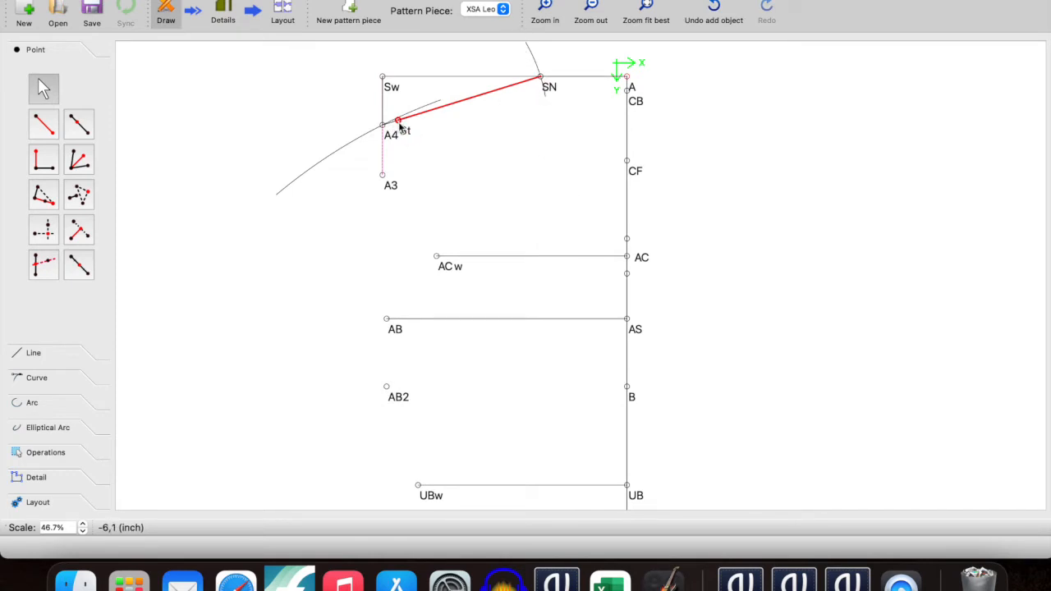
- Start a point at distance along line from CL to W, with length CurrentLength/2
{"action": "mouse_move", "coordinate": [400, 123]}
{"action": "scroll", "coordinate": [507, 291], "scroll_direction": "down", "scroll_amount": 5}
{"action": "scroll", "coordinate": [507, 293], "scroll_direction": "down", "scroll_amount": 1}
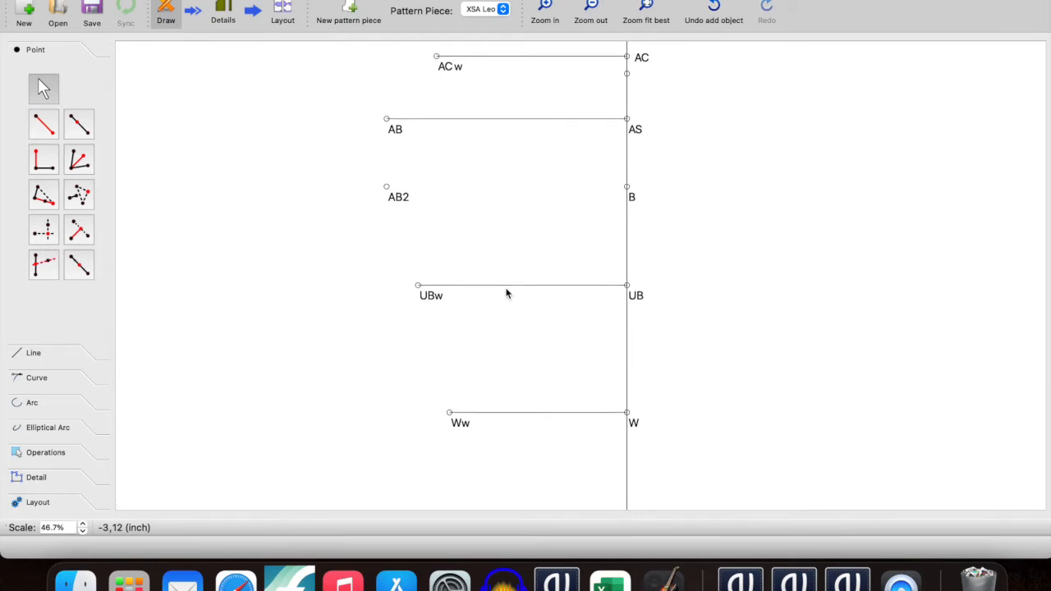
{"action": "scroll", "coordinate": [506, 293], "scroll_direction": "down", "scroll_amount": 9}
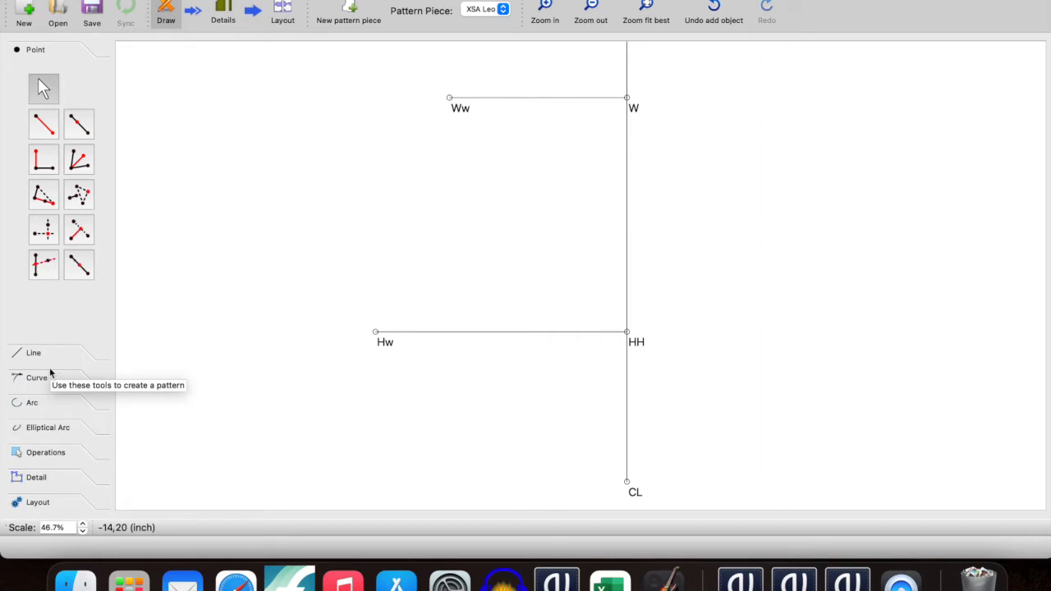
{"action": "left_click", "coordinate": [81, 271]}
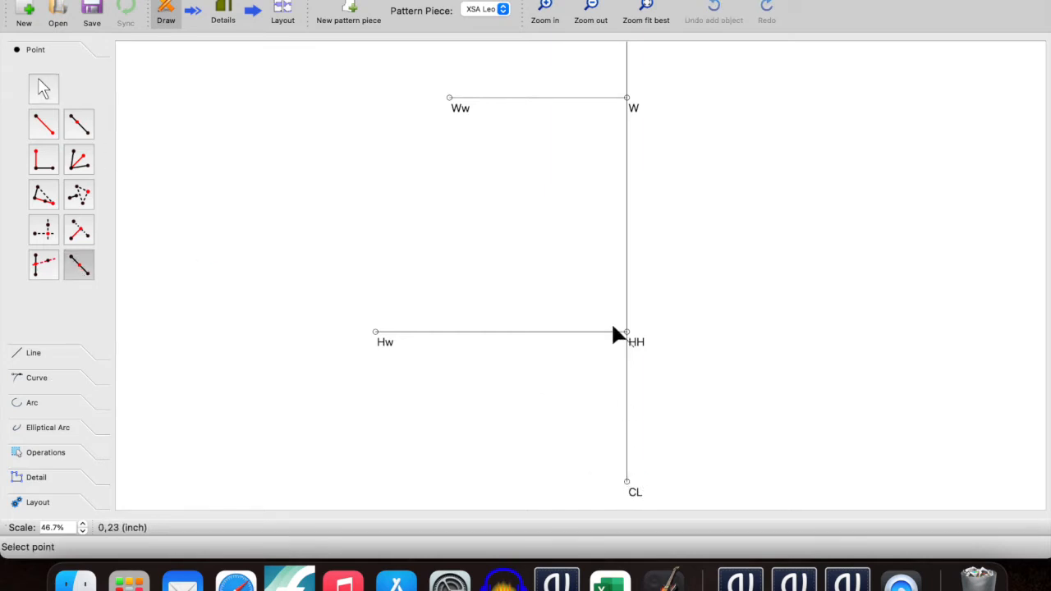
{"action": "left_click", "coordinate": [627, 483]}
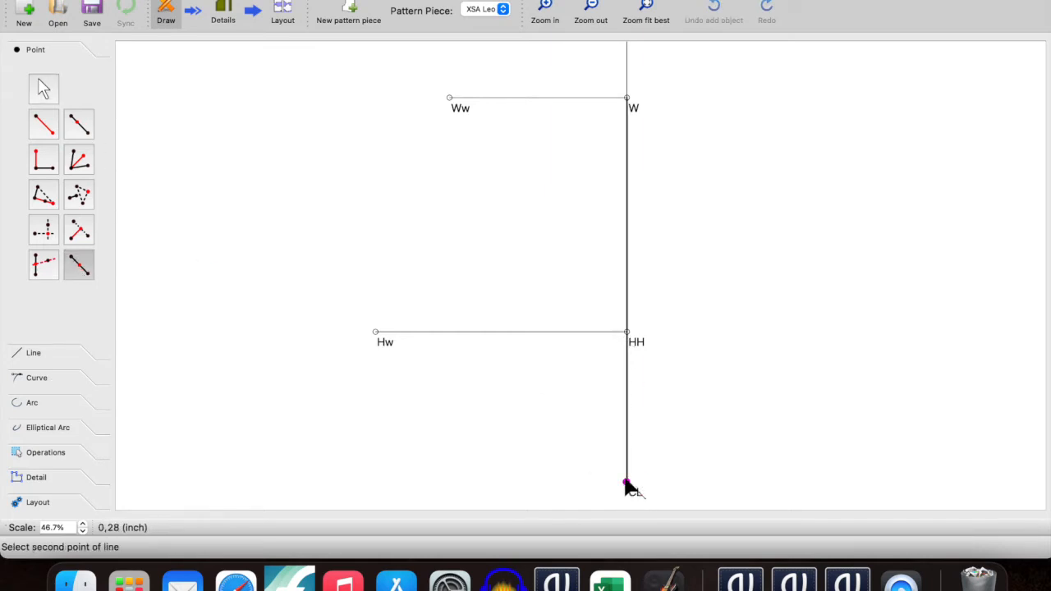
{"action": "left_click", "coordinate": [627, 98]}
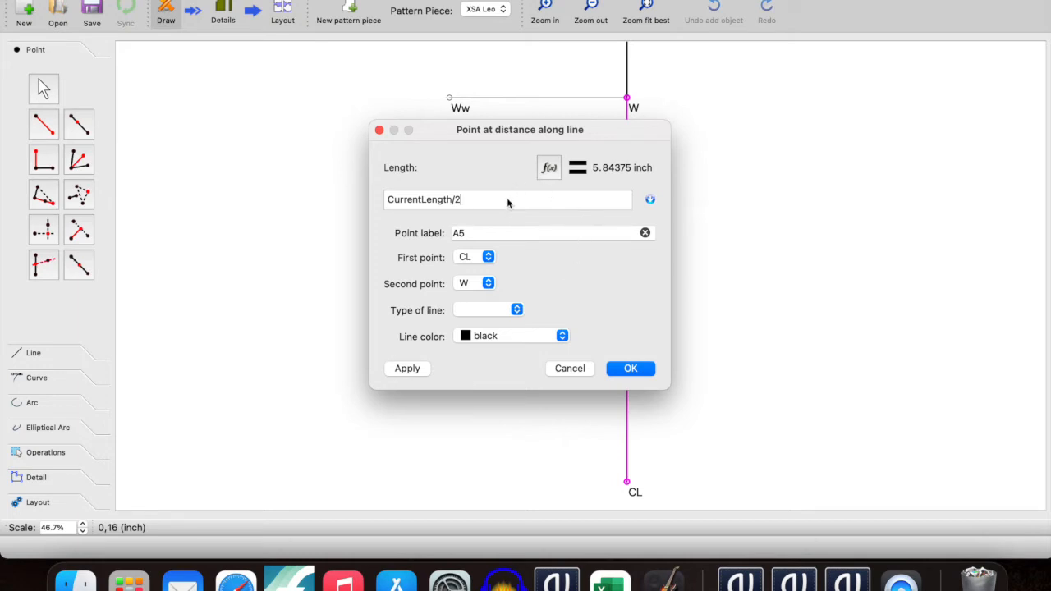
- Label the midpoint between CL and W as Hd and create it
{"action": "left_click", "coordinate": [486, 233]}
{"action": "left_click_drag", "start_coordinate": [487, 233], "coordinate": [362, 218]}
{"action": "key", "text": "BackSpace"}
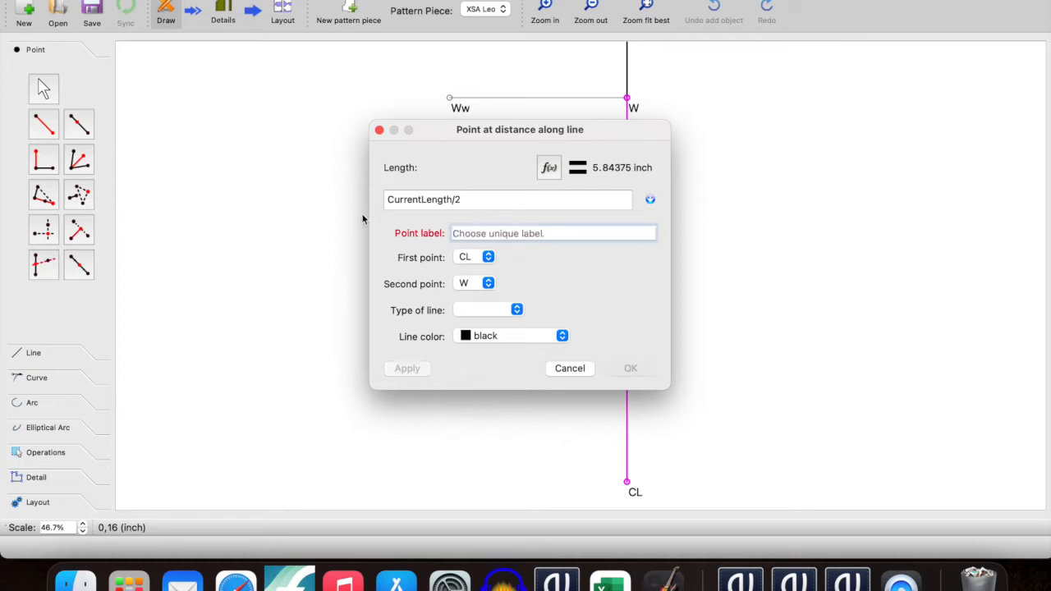
{"action": "type", "text": "Hd"}
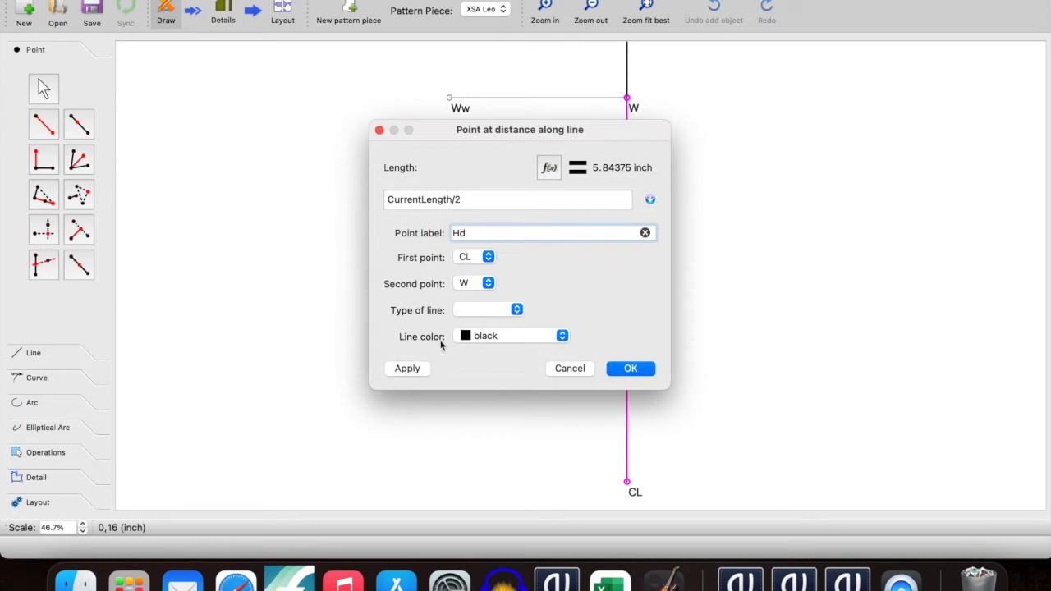
{"action": "left_click", "coordinate": [646, 371]}
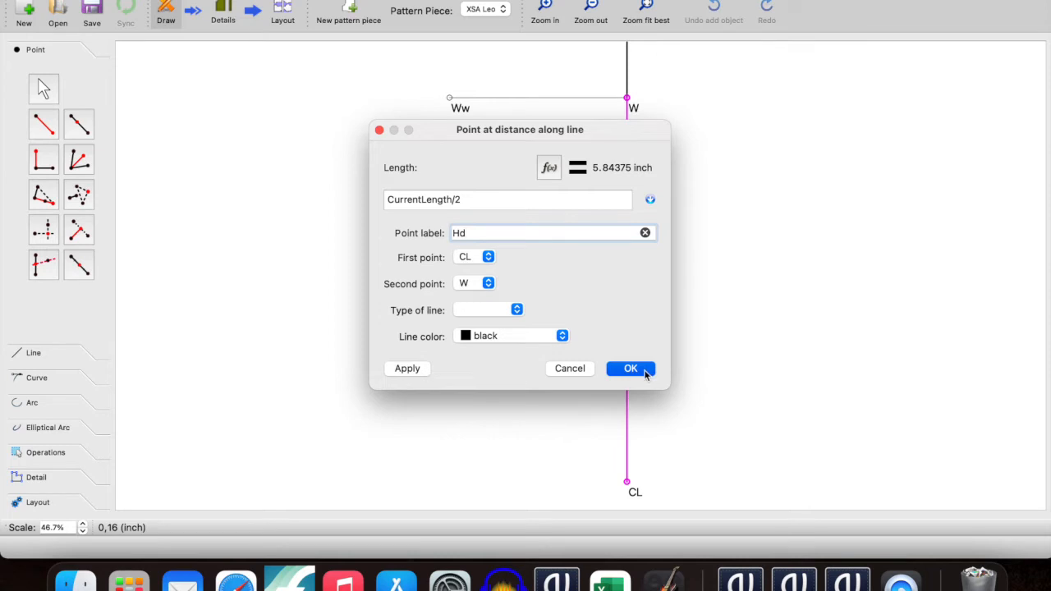
{"action": "left_click", "coordinate": [646, 371]}
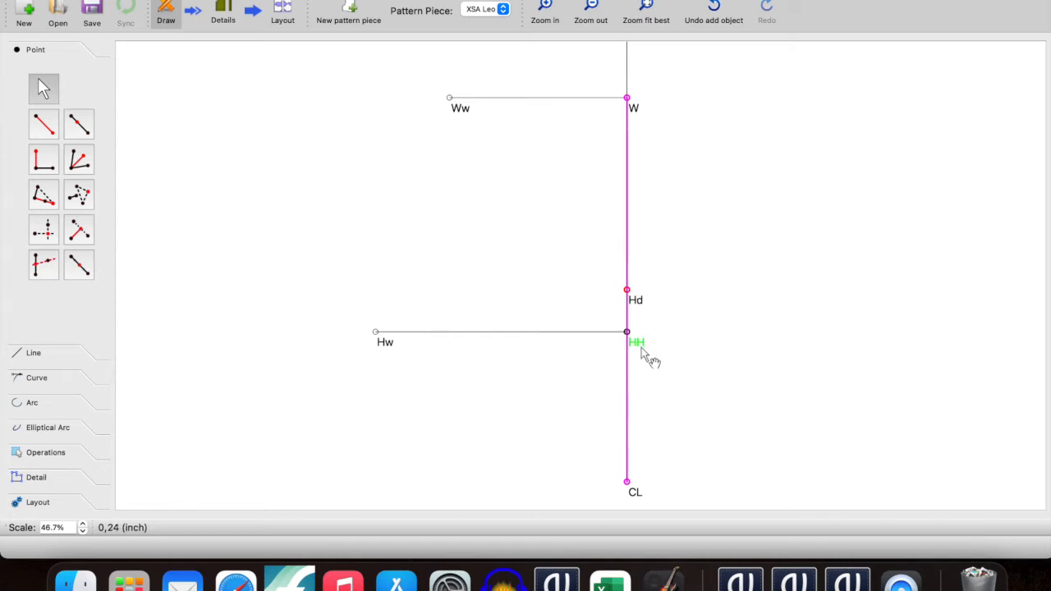
{"action": "mouse_move", "coordinate": [642, 348]}
{"action": "mouse_move", "coordinate": [643, 306]}
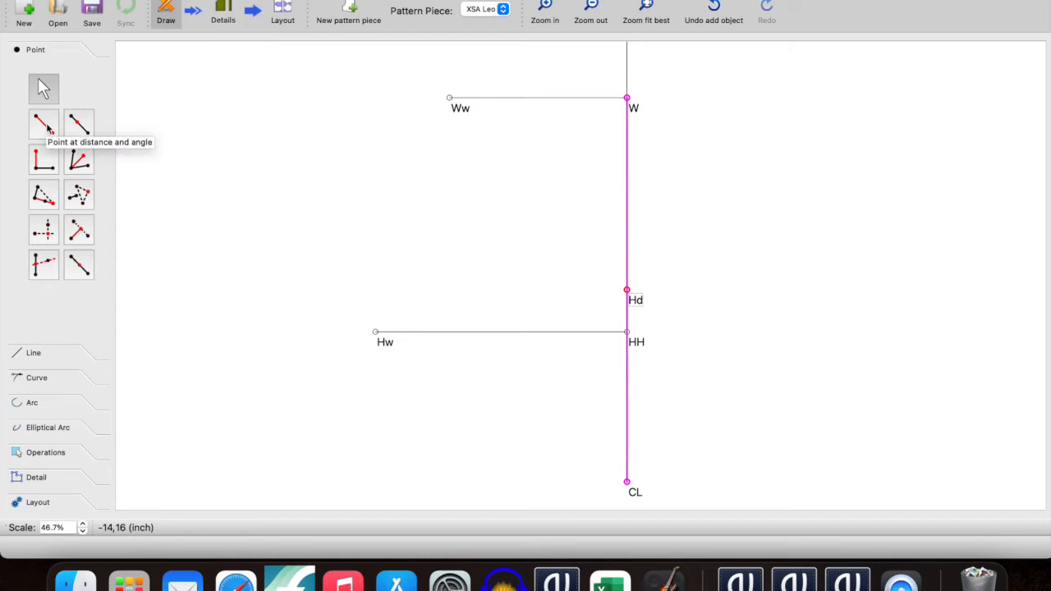
- Start a point at distance and angle from CL, at an angle of 180°
{"action": "left_click", "coordinate": [45, 127]}
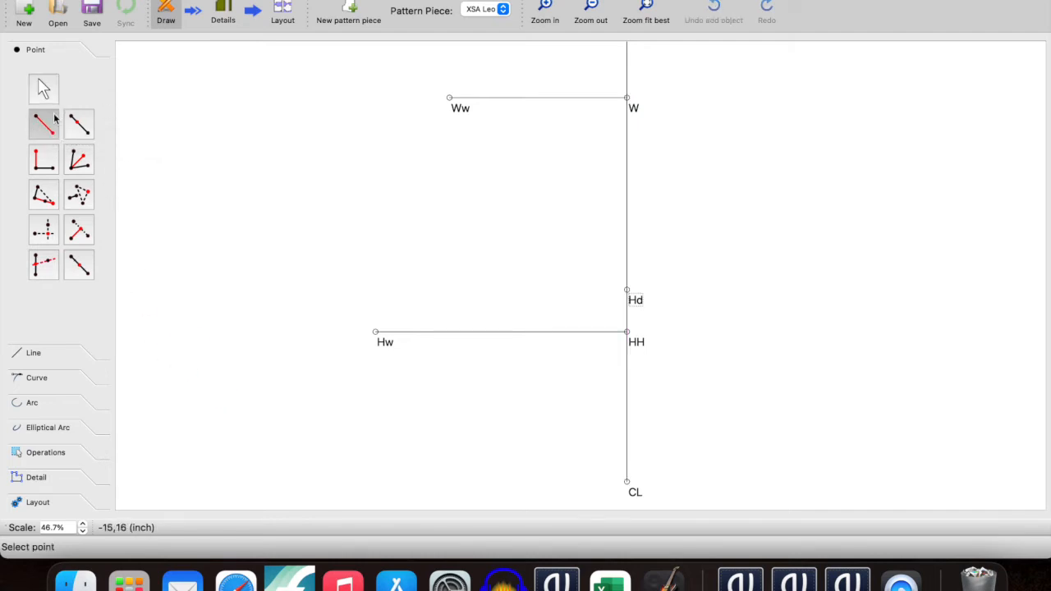
{"action": "mouse_move", "coordinate": [632, 300]}
{"action": "left_click", "coordinate": [628, 484]}
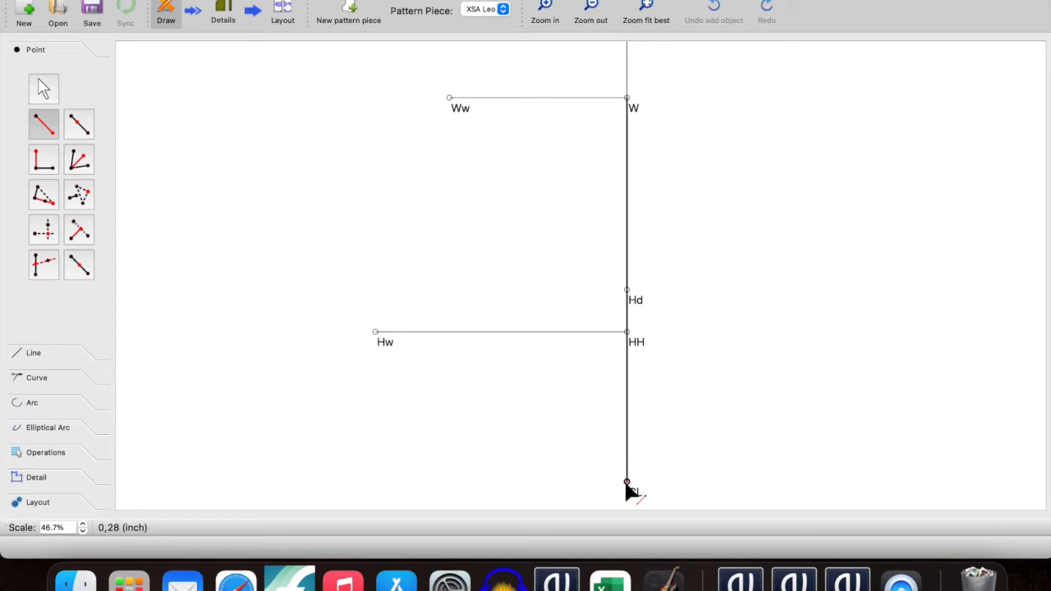
{"action": "left_click", "coordinate": [578, 481]}
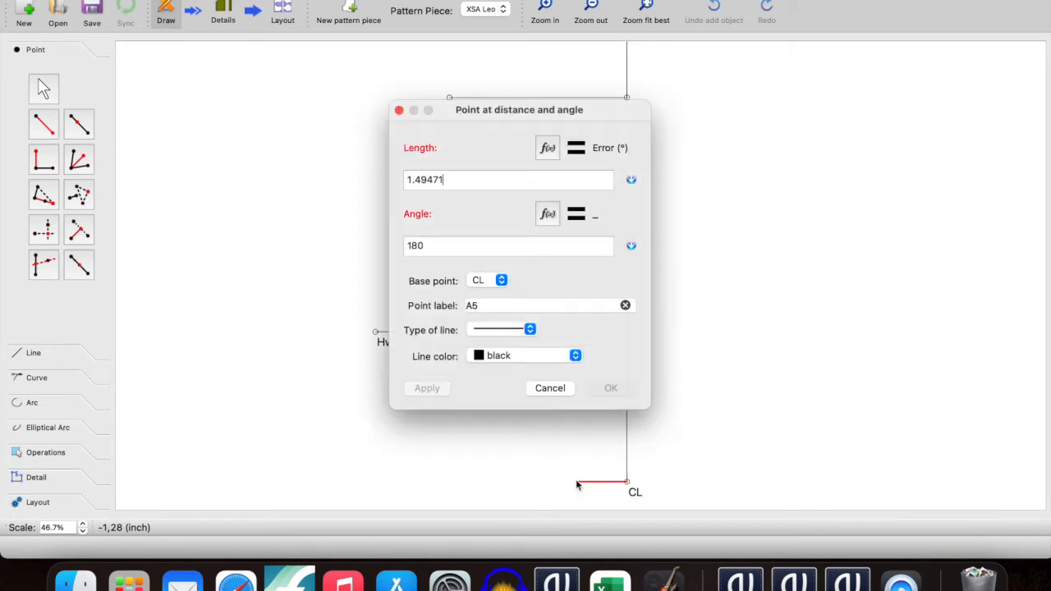
- Set the length formula of the new point from CL to (1+3/4)-3/8
{"action": "left_click_drag", "start_coordinate": [452, 179], "coordinate": [389, 179]}
{"action": "key", "text": "BackSpace"}
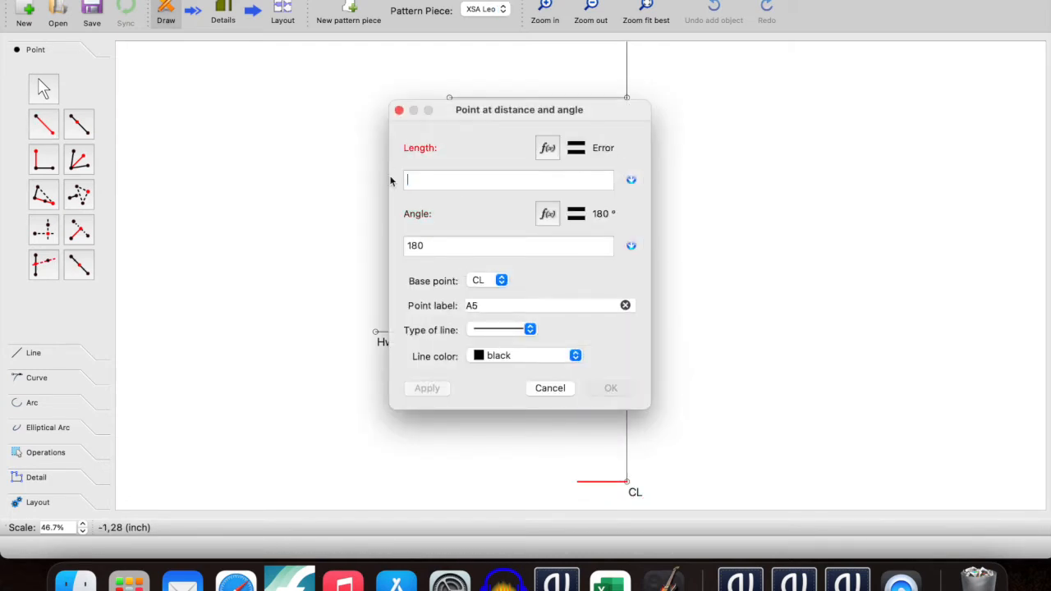
{"action": "type", "text": "1/34"}
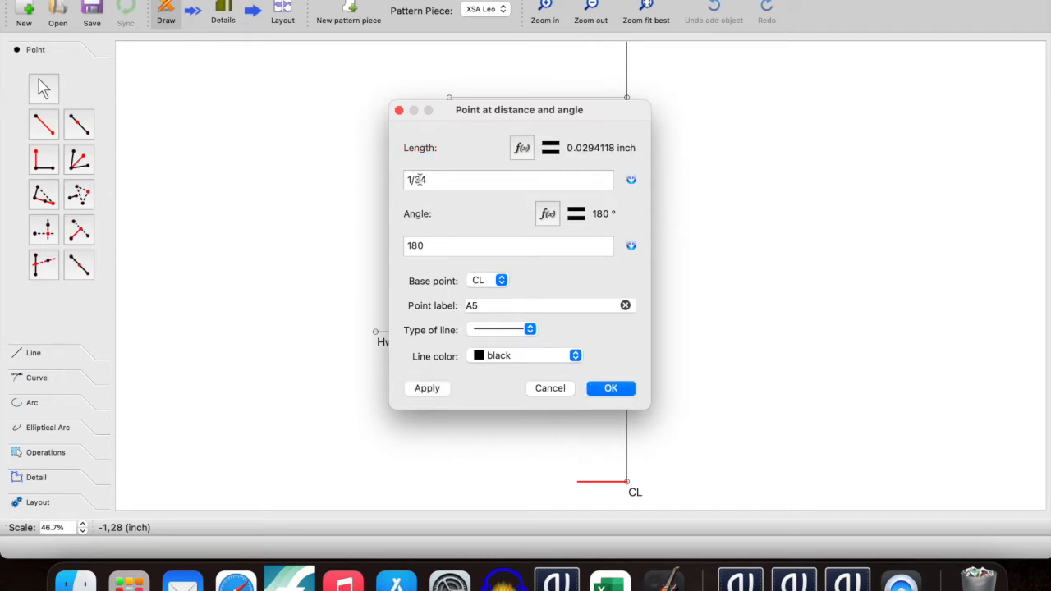
{"action": "left_click", "coordinate": [422, 179]}
{"action": "key", "text": "BackSpace"}
{"action": "key", "text": "BackSpace"}
{"action": "type", "text": "+3/4"}
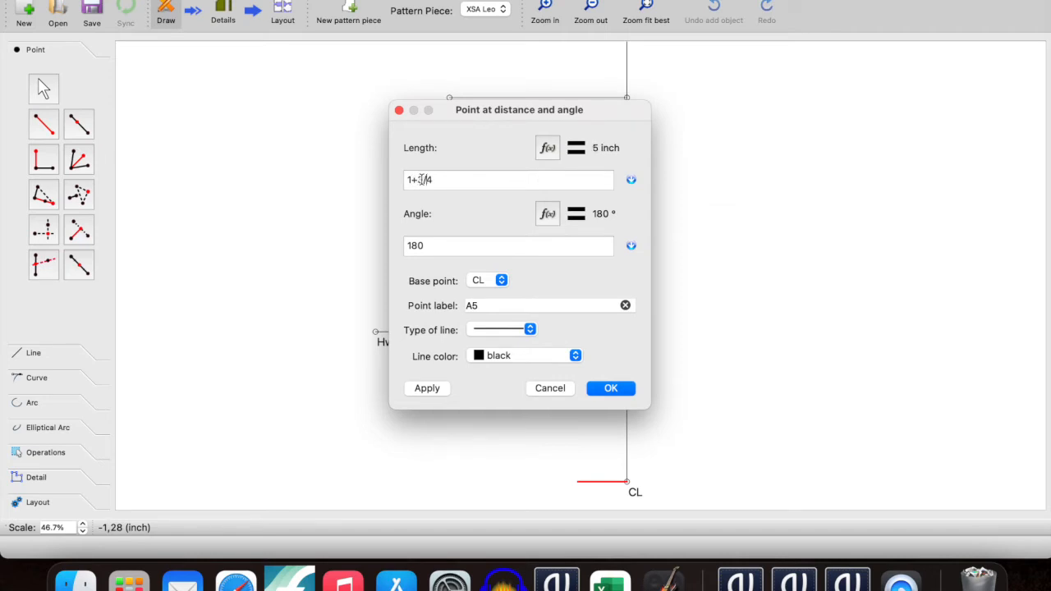
{"action": "type", "text": ")"}
{"action": "left_click", "coordinate": [406, 179]}
{"action": "type", "text": "("}
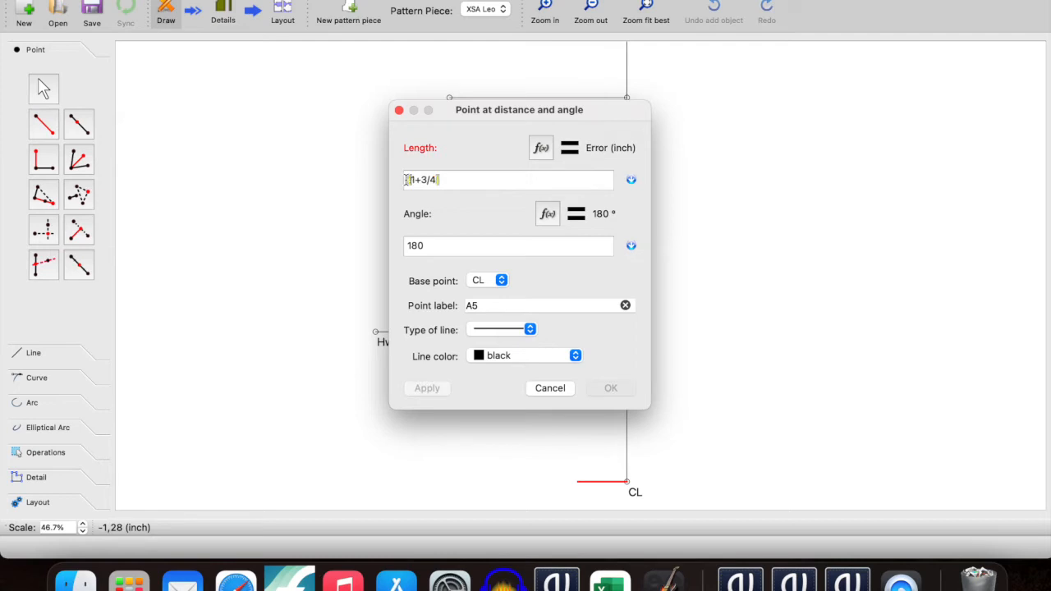
{"action": "left_click", "coordinate": [463, 180]}
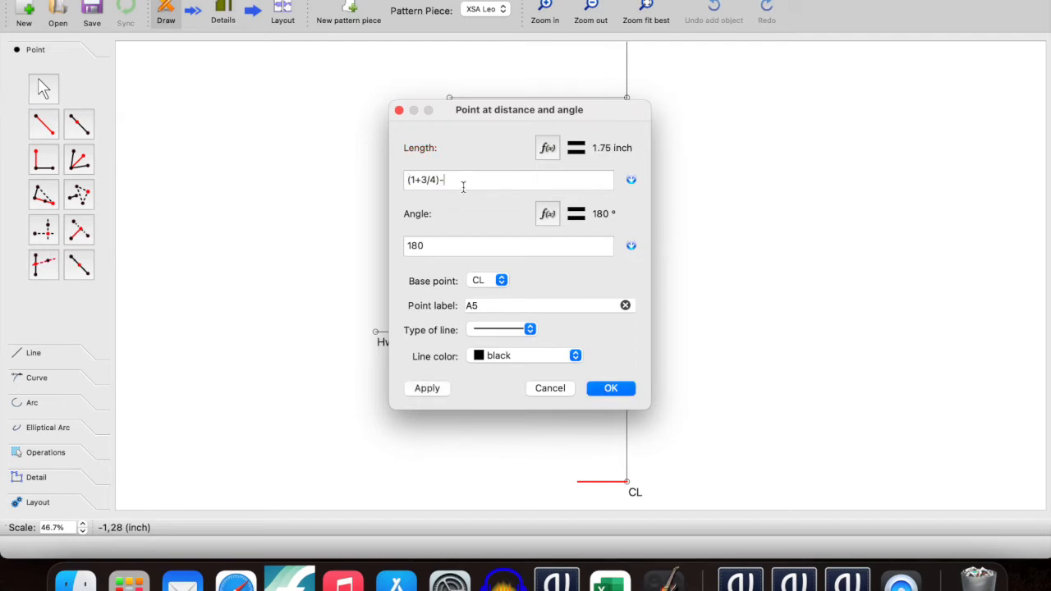
{"action": "type", "text": "-"}
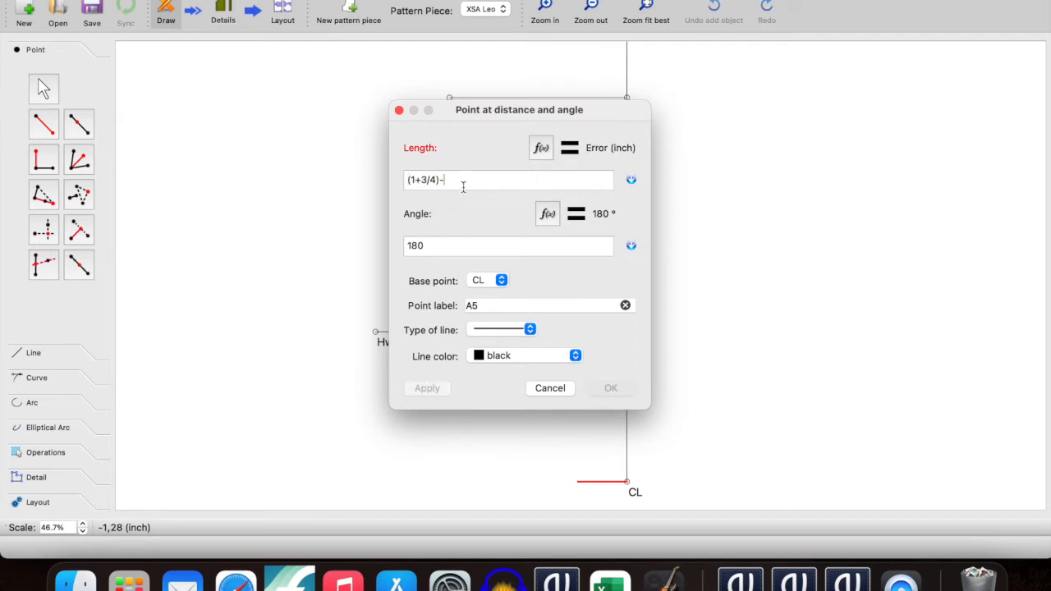
{"action": "type", "text": "3/8"}
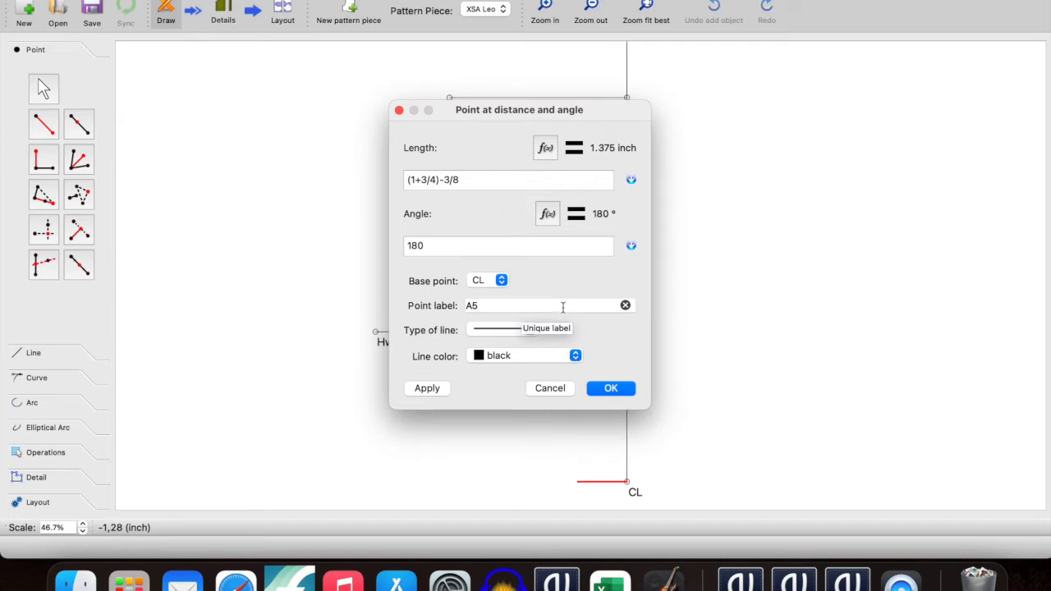
- Label the new point beside CL as G and create it
{"action": "left_click_drag", "start_coordinate": [490, 306], "coordinate": [442, 306]}
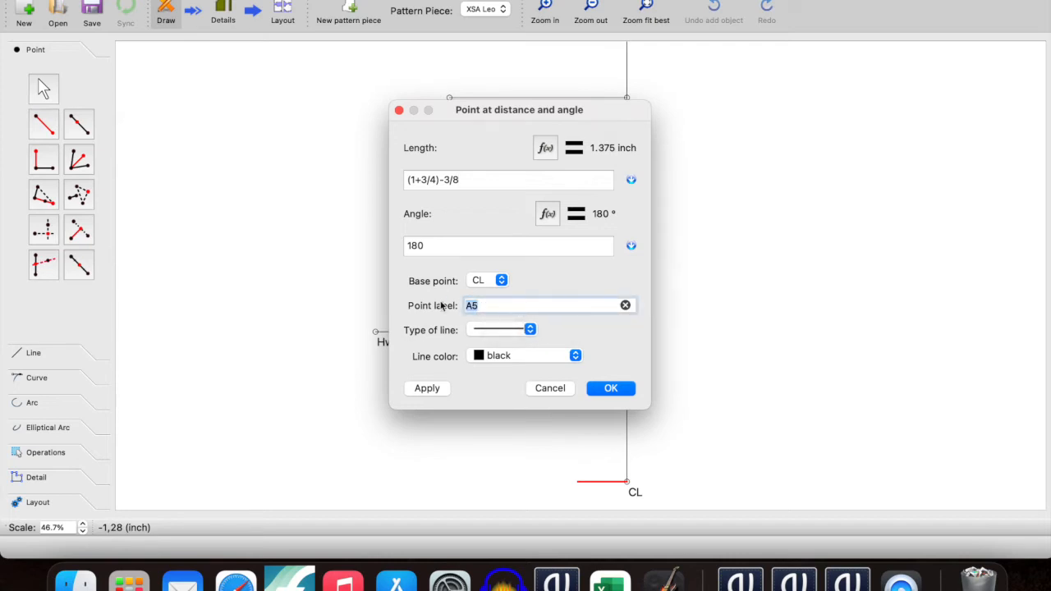
{"action": "type", "text": "G"}
{"action": "left_click", "coordinate": [611, 388]}
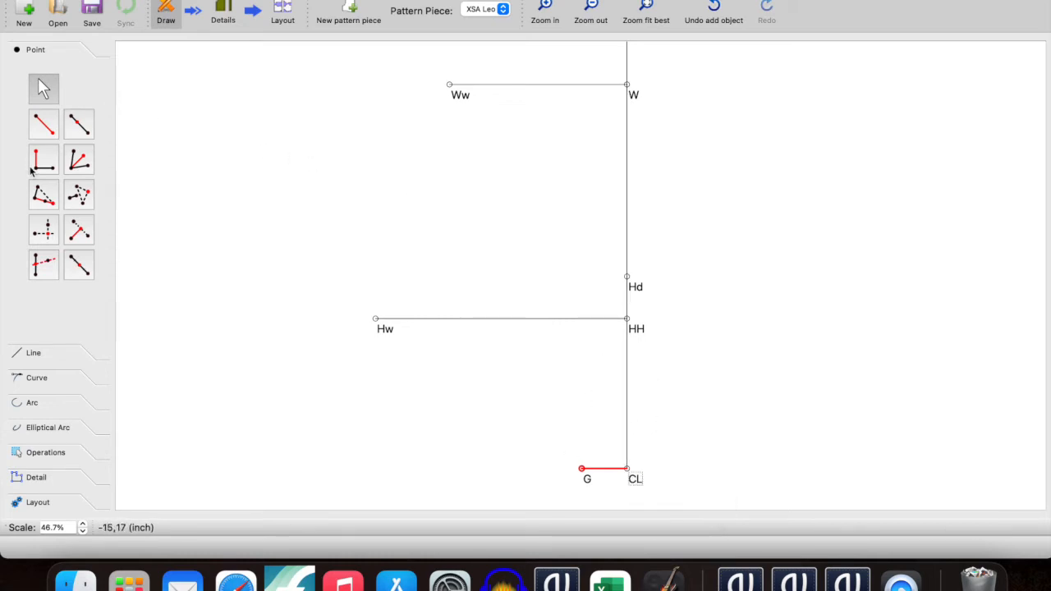
- Start a point at distance and angle from G towards CL, with length 3/8 and angle 0°
{"action": "left_click", "coordinate": [48, 128]}
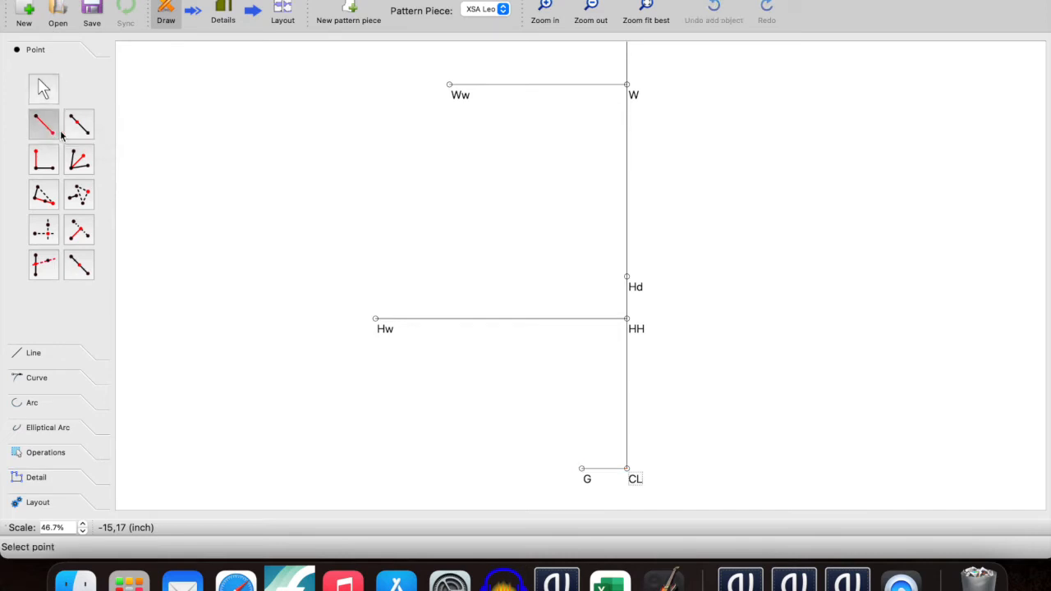
{"action": "left_click", "coordinate": [582, 466]}
{"action": "left_click", "coordinate": [594, 473]}
{"action": "left_click_drag", "start_coordinate": [468, 179], "coordinate": [359, 193]}
{"action": "key", "text": "BackSpace"}
{"action": "key", "text": "BackSpace"}
{"action": "key", "text": "BackSpace"}
{"action": "key", "text": "BackSpace"}
{"action": "key", "text": "BackSpace"}
{"action": "key", "text": "BackSpace"}
{"action": "key", "text": "BackSpace"}
{"action": "key", "text": "BackSpace"}
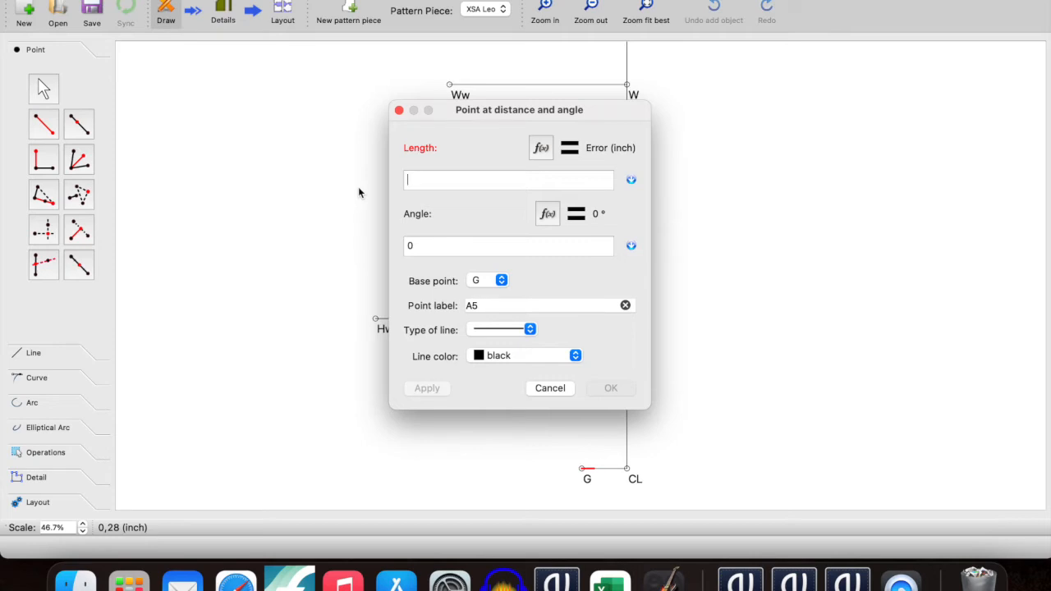
{"action": "type", "text": "3/8"}
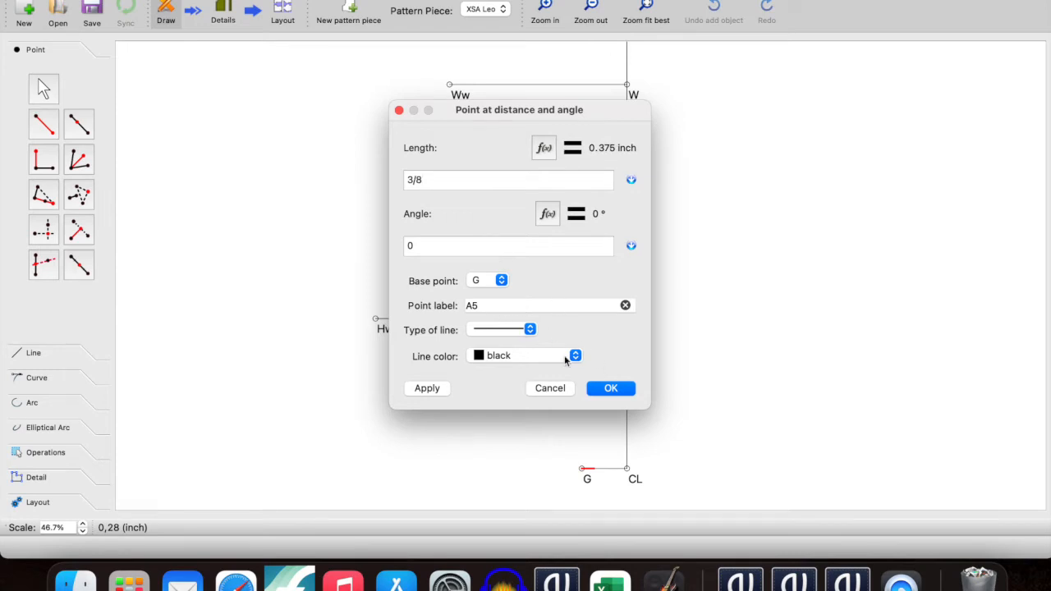
- Label the new point between G and CL as Gw and create it
{"action": "left_click_drag", "start_coordinate": [486, 306], "coordinate": [412, 311]}
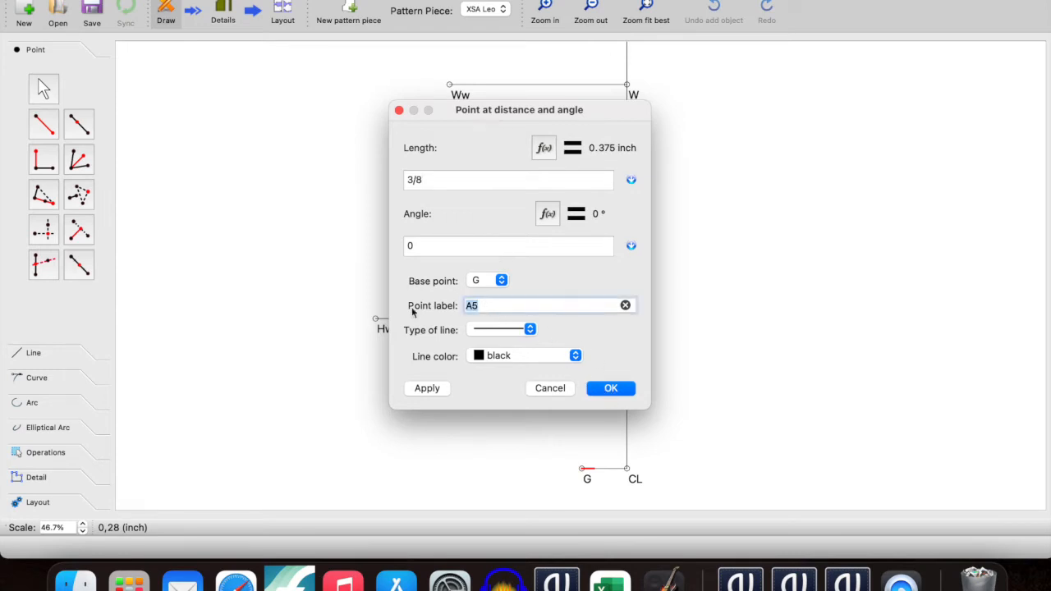
{"action": "type", "text": "G"}
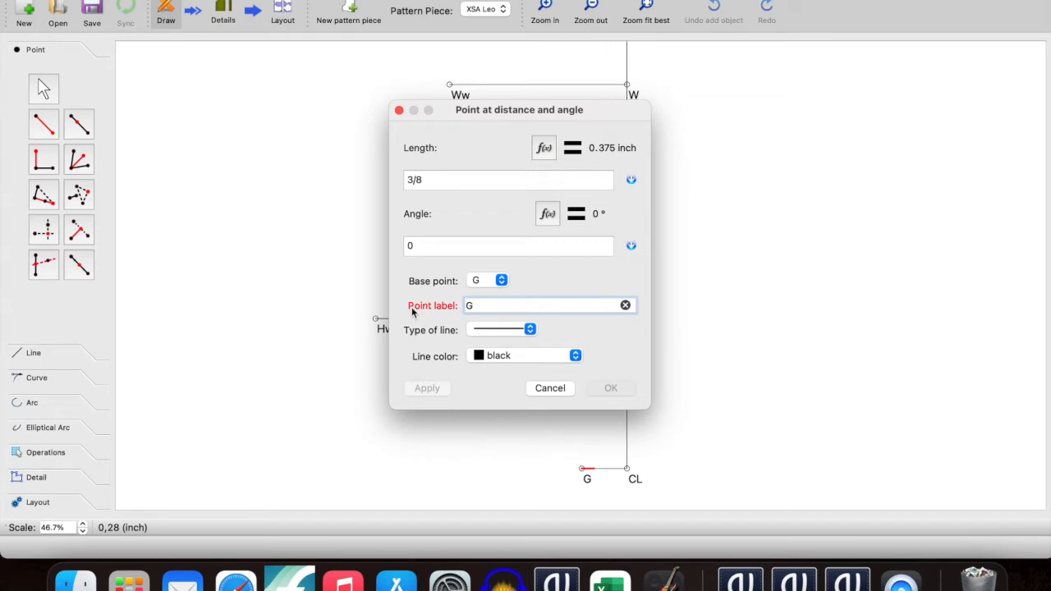
{"action": "key", "text": "BackSpace"}
{"action": "type", "text": "Hd"}
{"action": "left_click", "coordinate": [616, 389]}
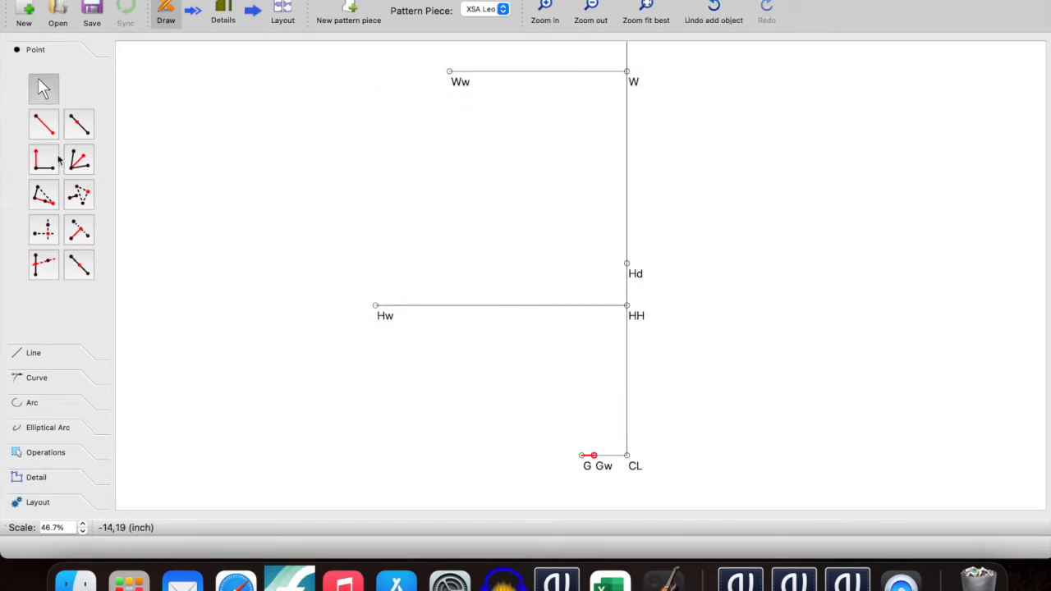
- Create a point from the X value of Gw and the Y value of HH
{"action": "left_click", "coordinate": [43, 231]}
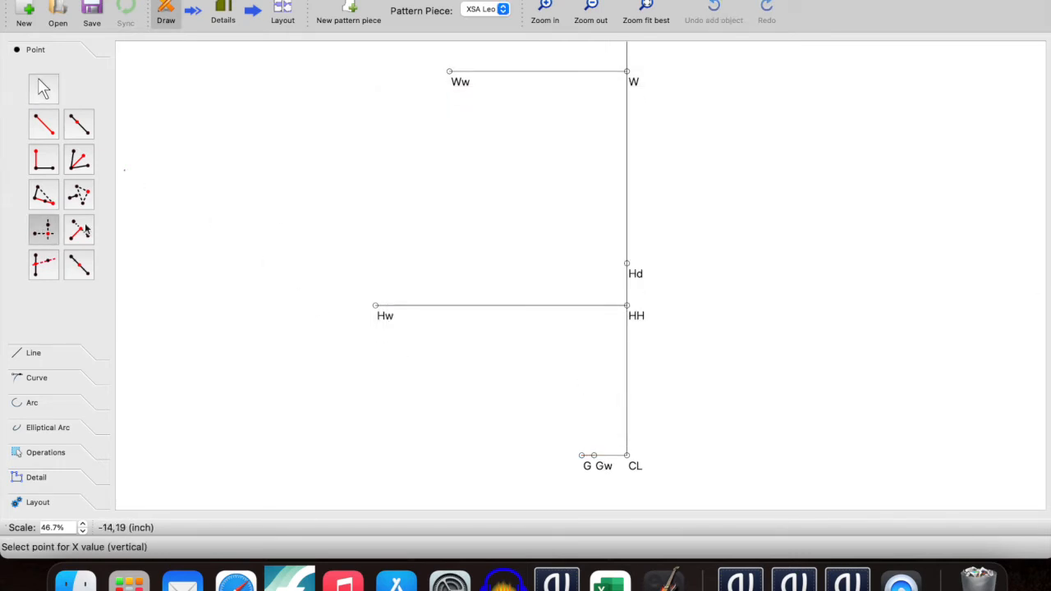
{"action": "left_click", "coordinate": [595, 457]}
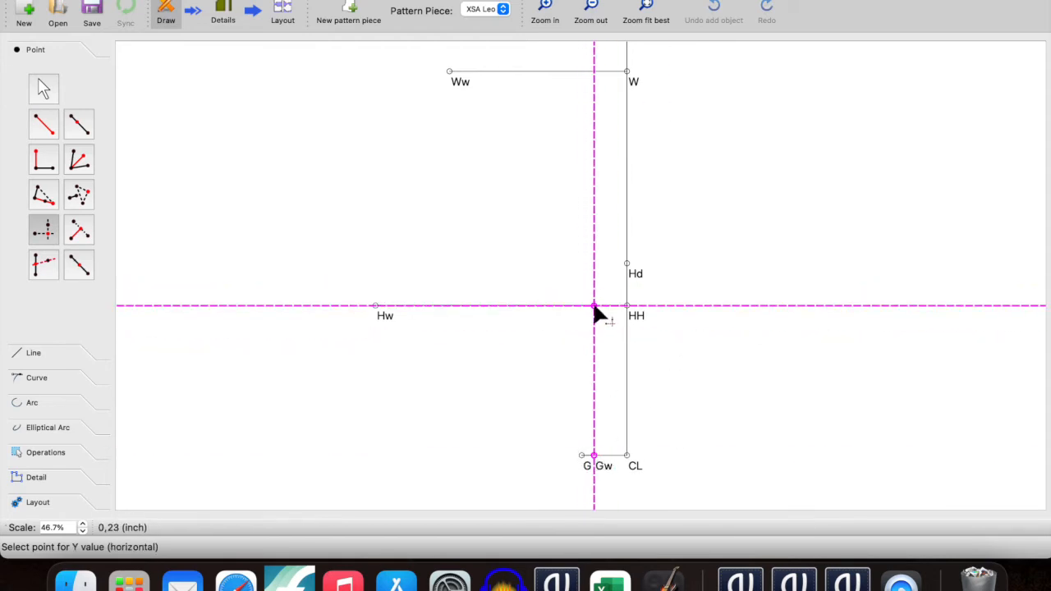
{"action": "left_click", "coordinate": [628, 306]}
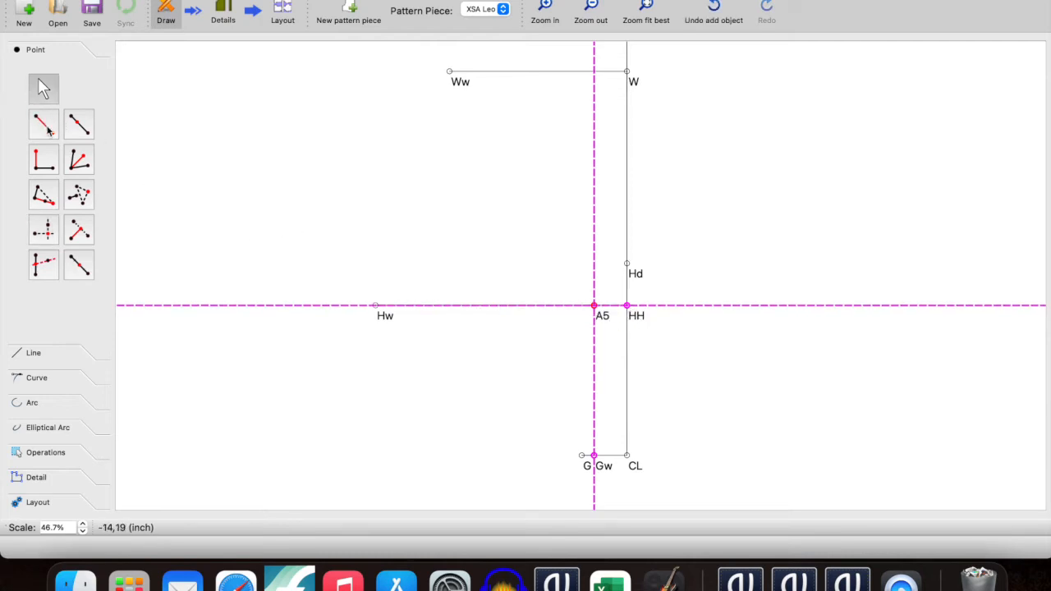
- Draw a straight line from point A5 on the HH line to point Gw
{"action": "left_click", "coordinate": [33, 353]}
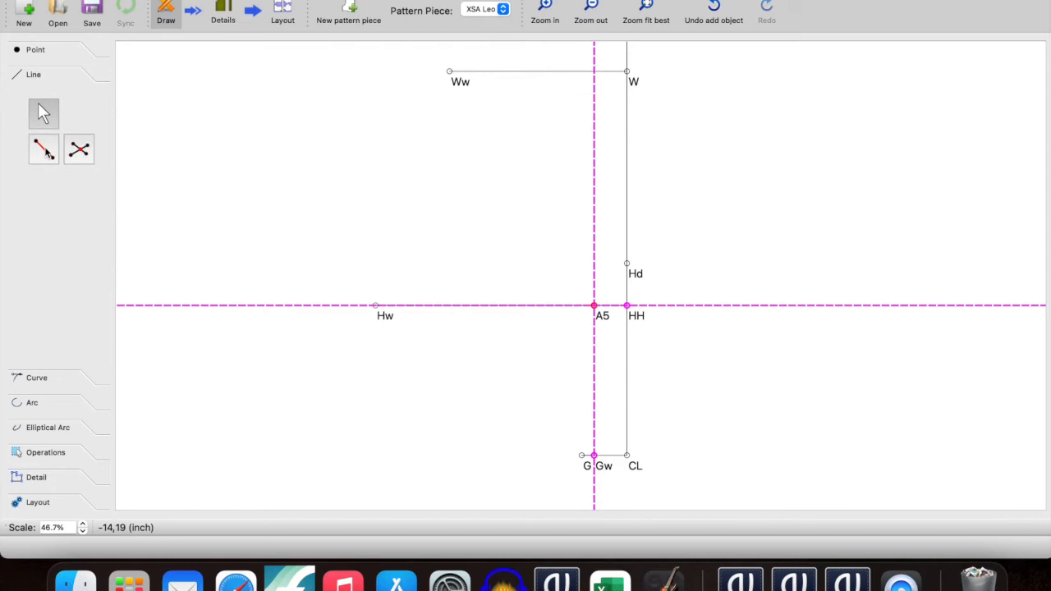
{"action": "left_click", "coordinate": [46, 151]}
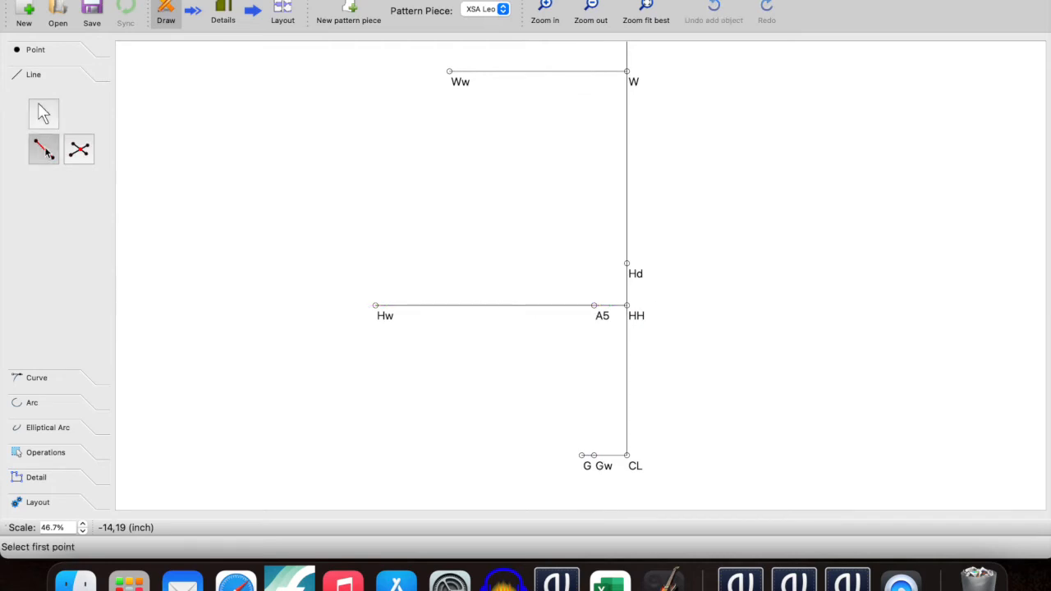
{"action": "left_click", "coordinate": [594, 306]}
{"action": "left_click", "coordinate": [594, 454]}
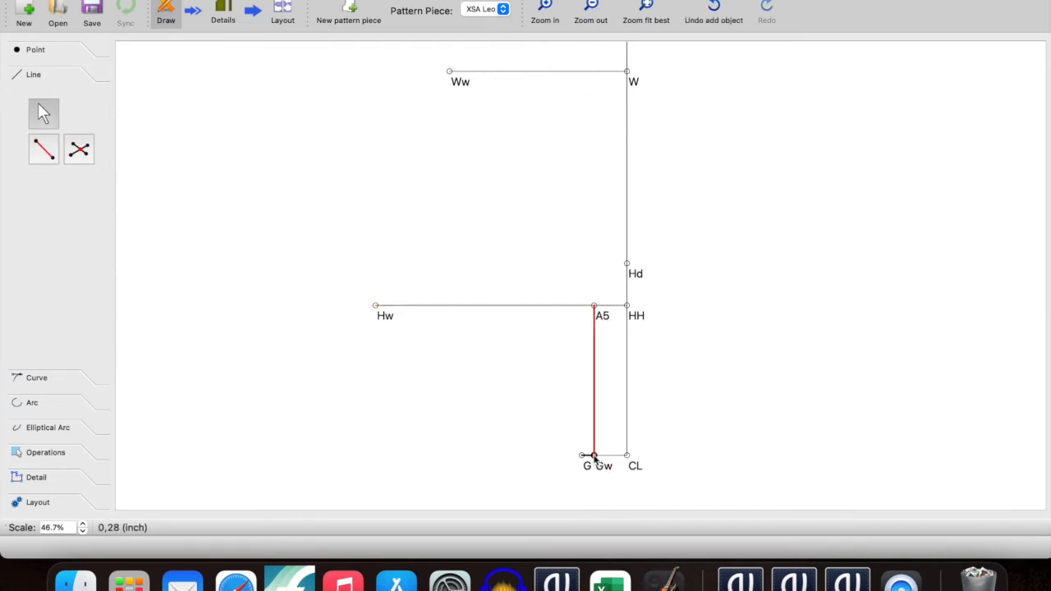
- Create a point 2 inches from Gw at an angle of 90° on the line to A5, and hide its label
{"action": "left_click", "coordinate": [34, 51]}
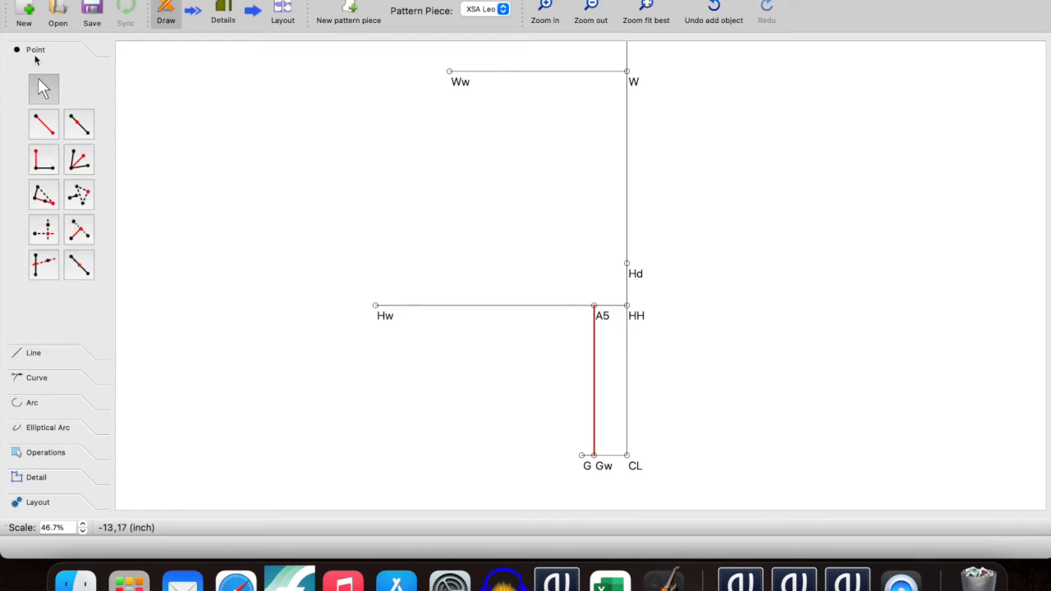
{"action": "left_click", "coordinate": [44, 124]}
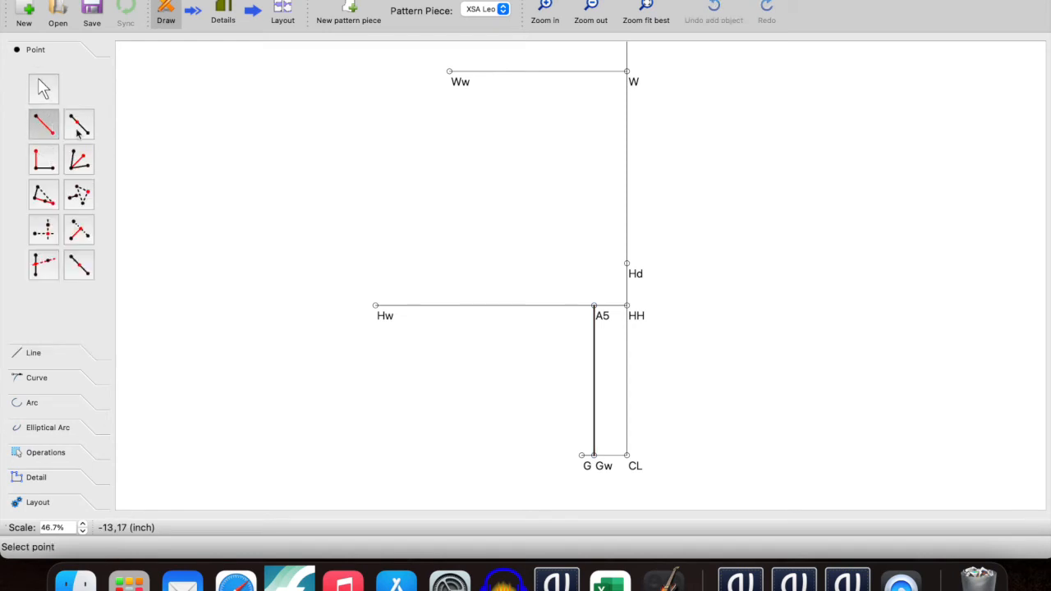
{"action": "left_click", "coordinate": [594, 457]}
{"action": "left_click", "coordinate": [598, 408]}
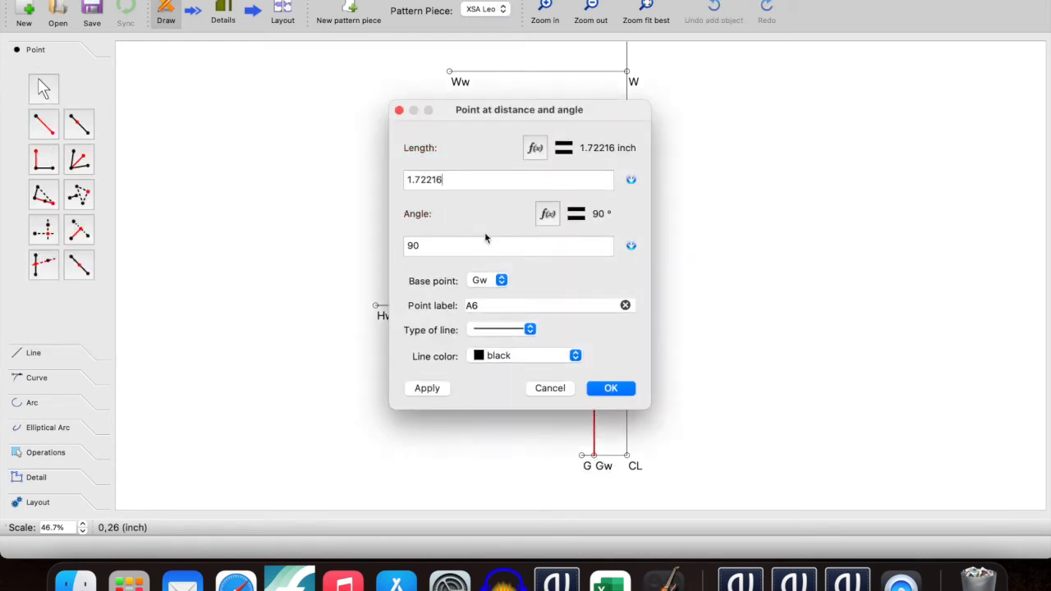
{"action": "left_click_drag", "start_coordinate": [452, 185], "coordinate": [327, 183]}
{"action": "type", "text": "2"}
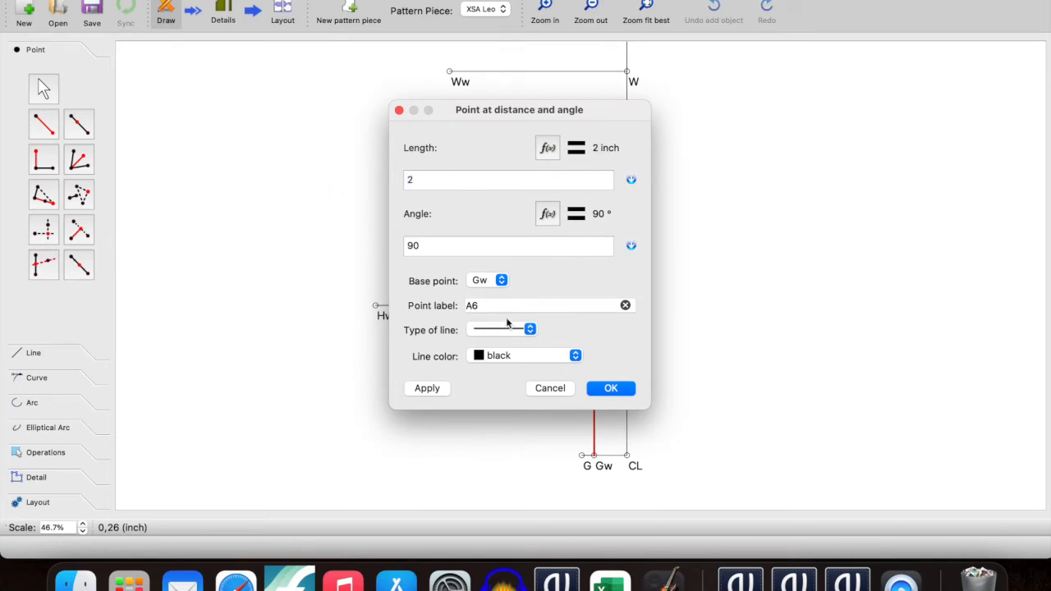
{"action": "left_click", "coordinate": [609, 387]}
{"action": "right_click", "coordinate": [605, 401]}
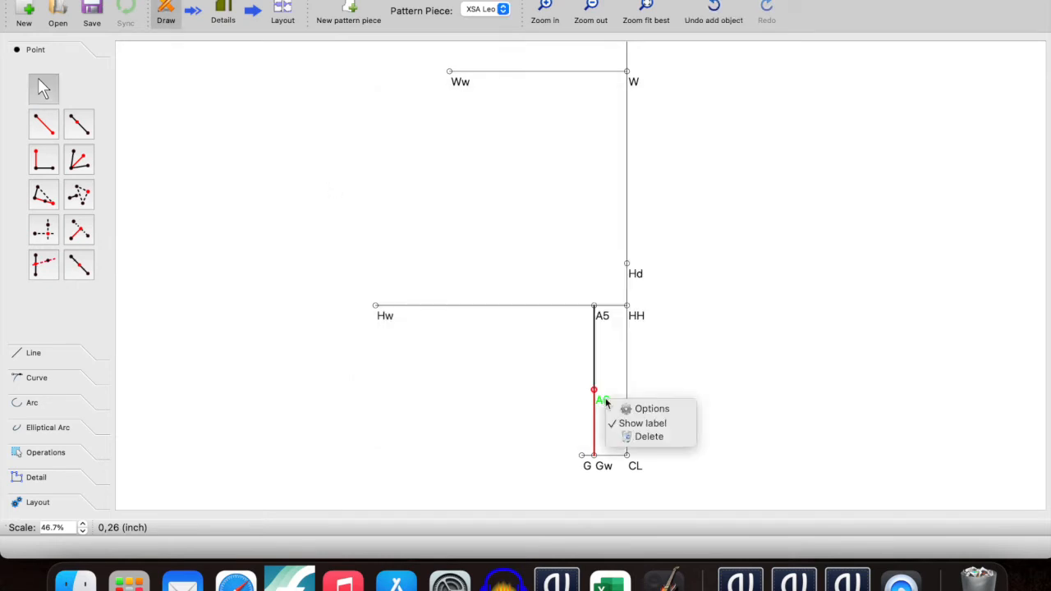
{"action": "left_click", "coordinate": [642, 423]}
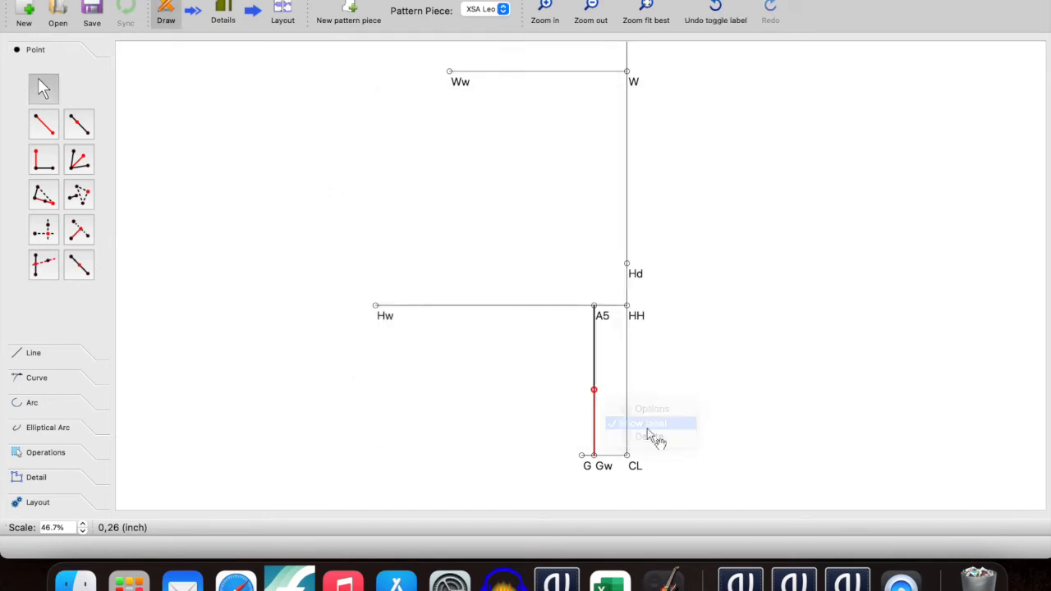
- Hide the label of point A5 on the line between Hw and HH
{"action": "right_click", "coordinate": [605, 319]}
{"action": "left_click", "coordinate": [647, 346]}
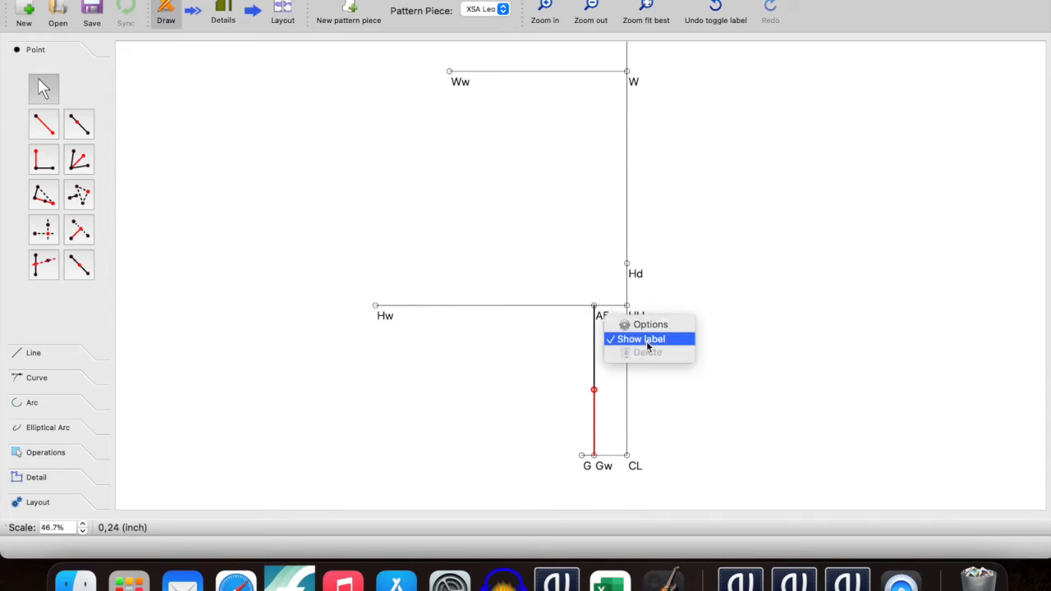
- Add a point 1+3/8 inch from A5 at a 225° angle with a solid black line, and hide its label
{"action": "left_click", "coordinate": [44, 124]}
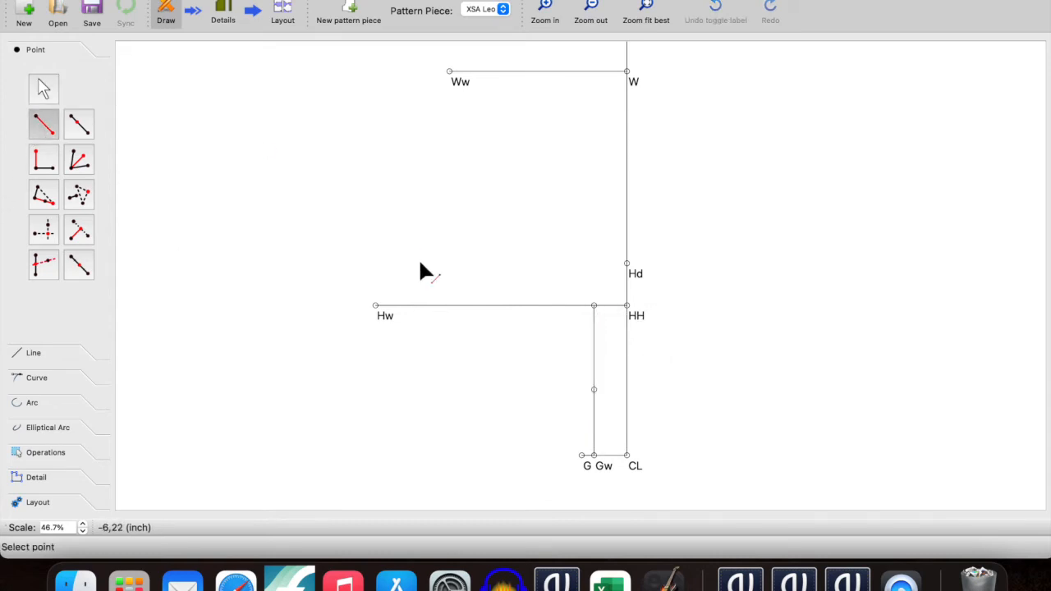
{"action": "left_click", "coordinate": [594, 306]}
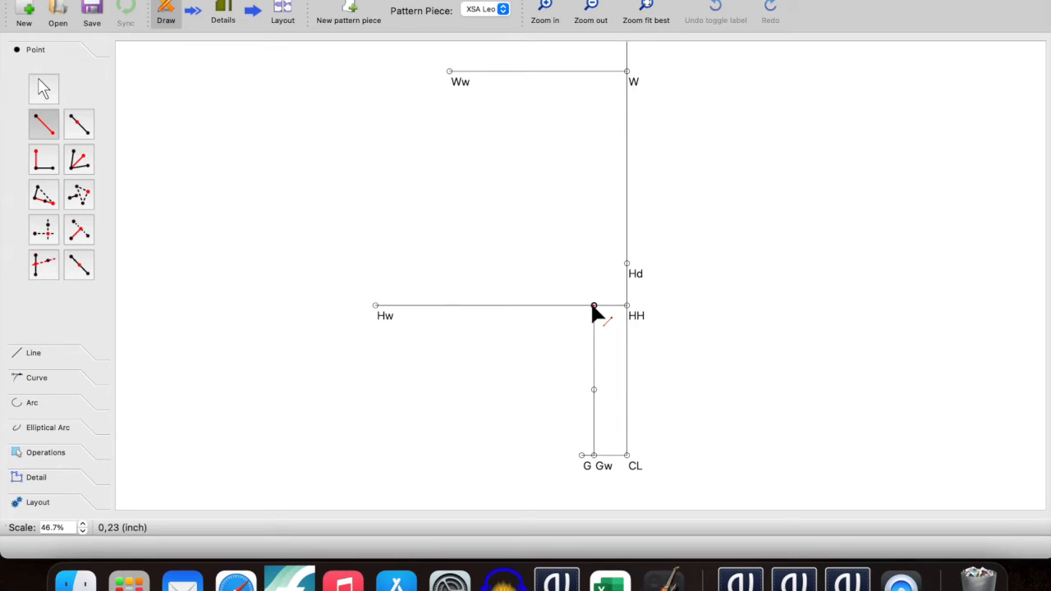
{"action": "left_click", "coordinate": [556, 339]}
{"action": "left_click_drag", "start_coordinate": [446, 178], "coordinate": [326, 175]}
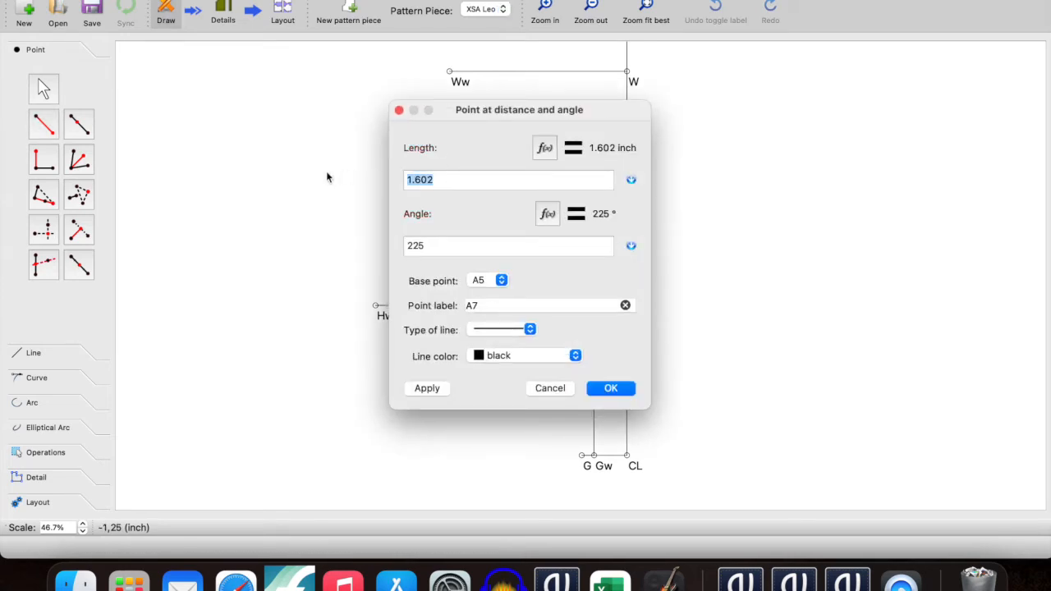
{"action": "type", "text": "1"}
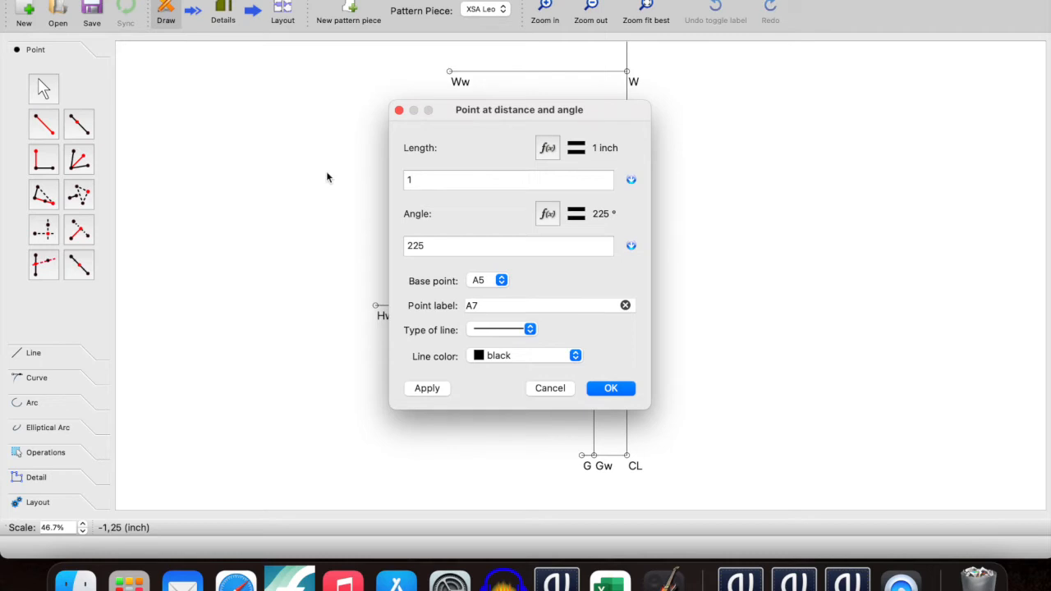
{"action": "type", "text": "+3/8"}
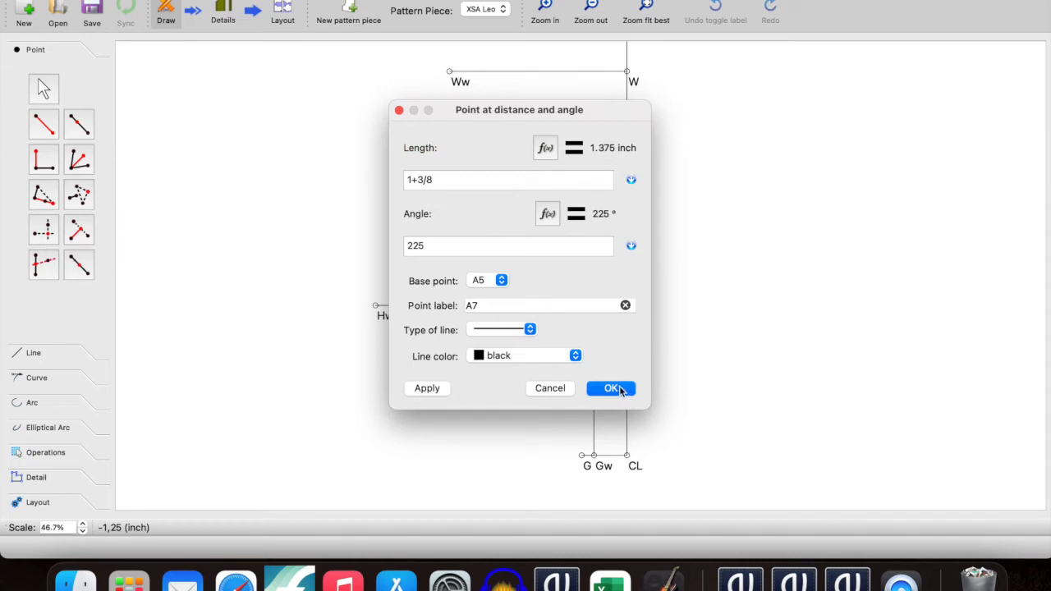
{"action": "left_click", "coordinate": [611, 388]}
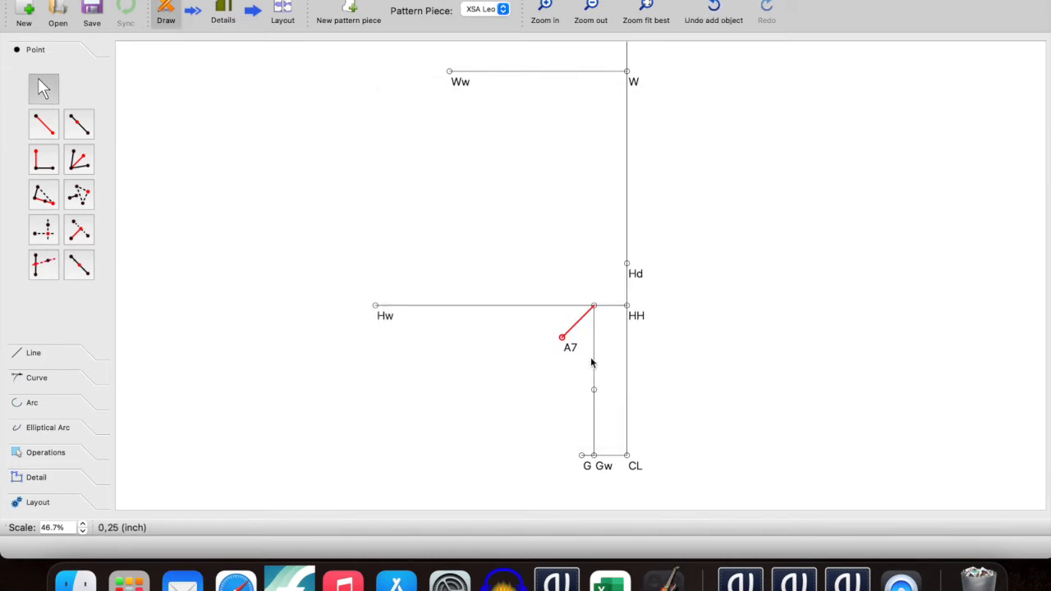
{"action": "right_click", "coordinate": [574, 347]}
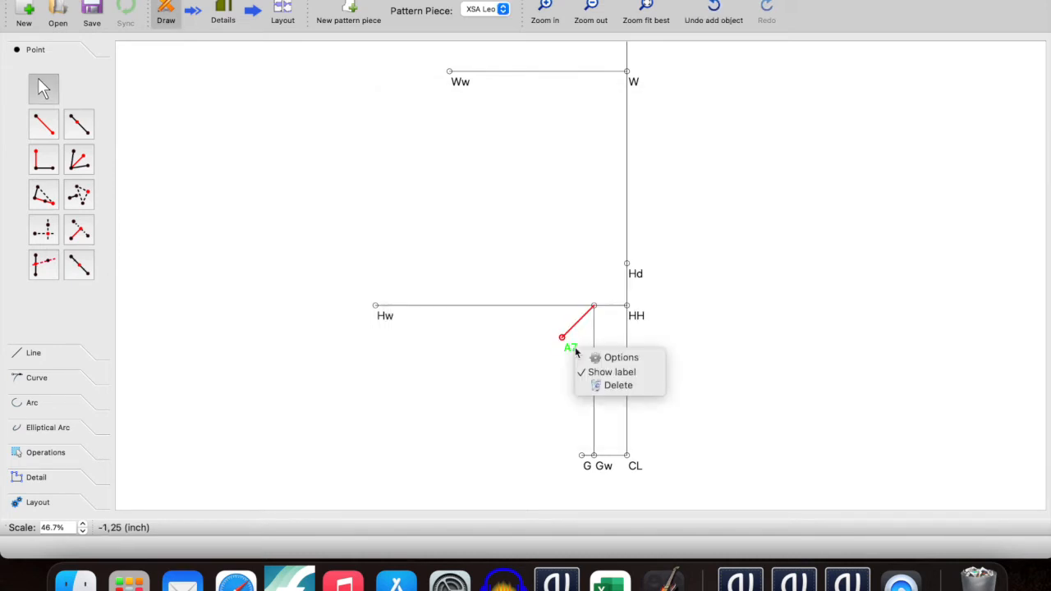
{"action": "left_click", "coordinate": [611, 372]}
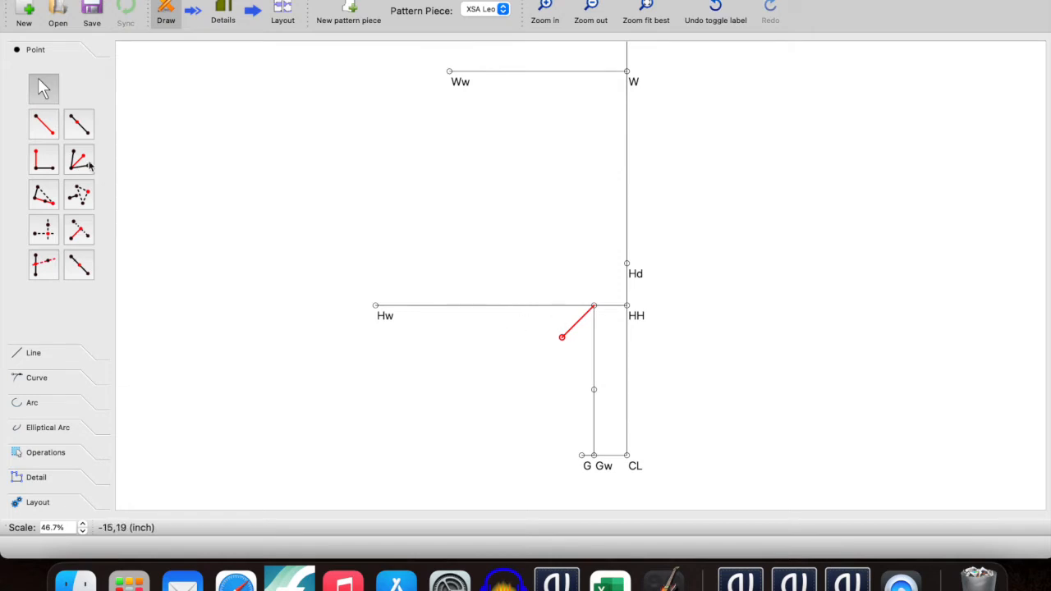
- Add a point midway along the line between Hw and A5
{"action": "left_click", "coordinate": [85, 271]}
{"action": "left_click", "coordinate": [375, 306]}
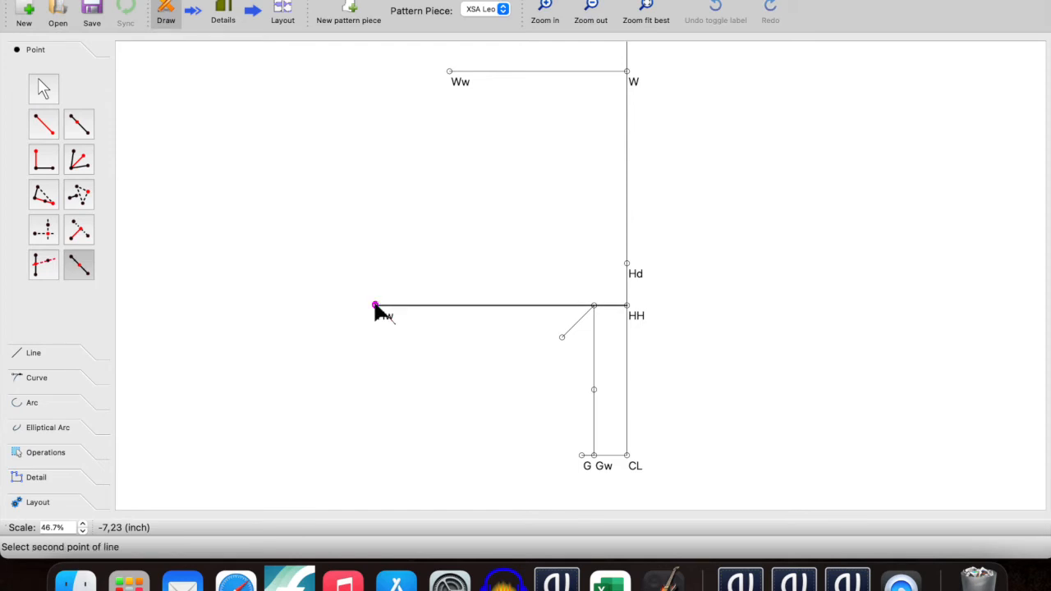
{"action": "left_click", "coordinate": [593, 305]}
{"action": "left_click", "coordinate": [630, 369]}
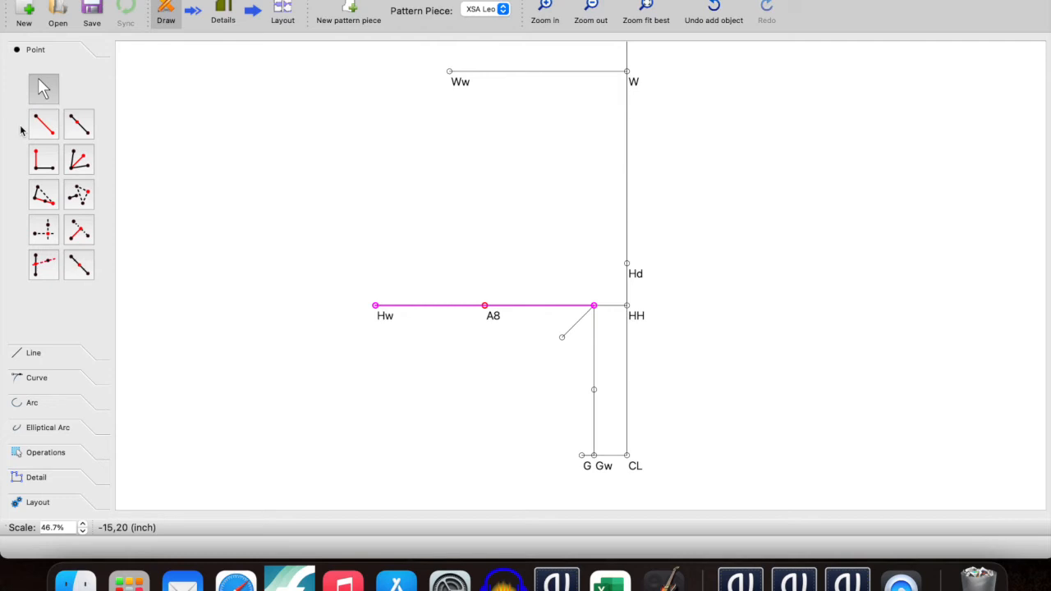
- Add a point midway along the line between A8 and A5
{"action": "left_click", "coordinate": [79, 264]}
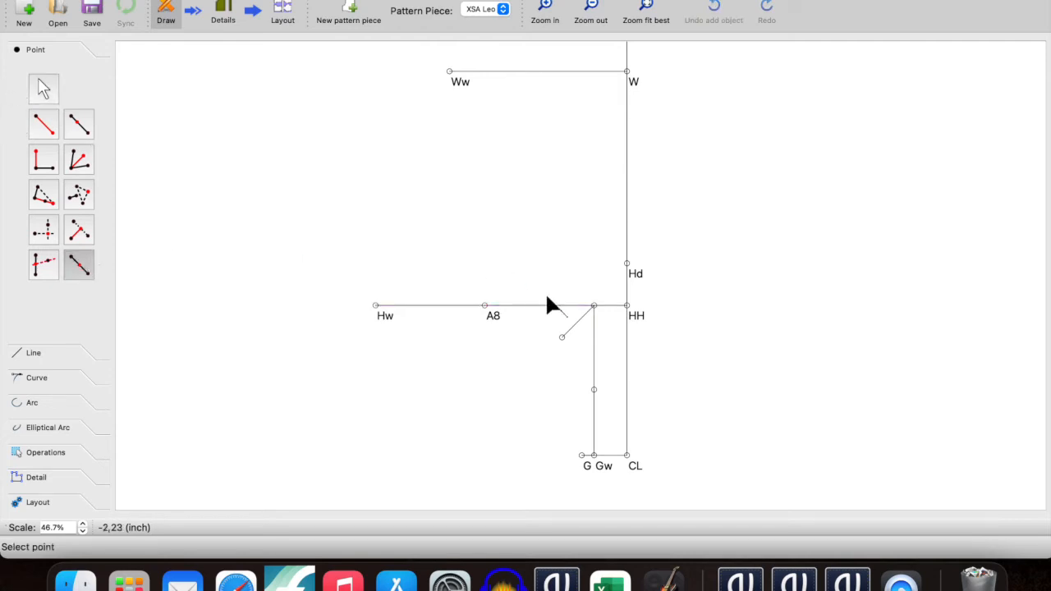
{"action": "left_click", "coordinate": [485, 305]}
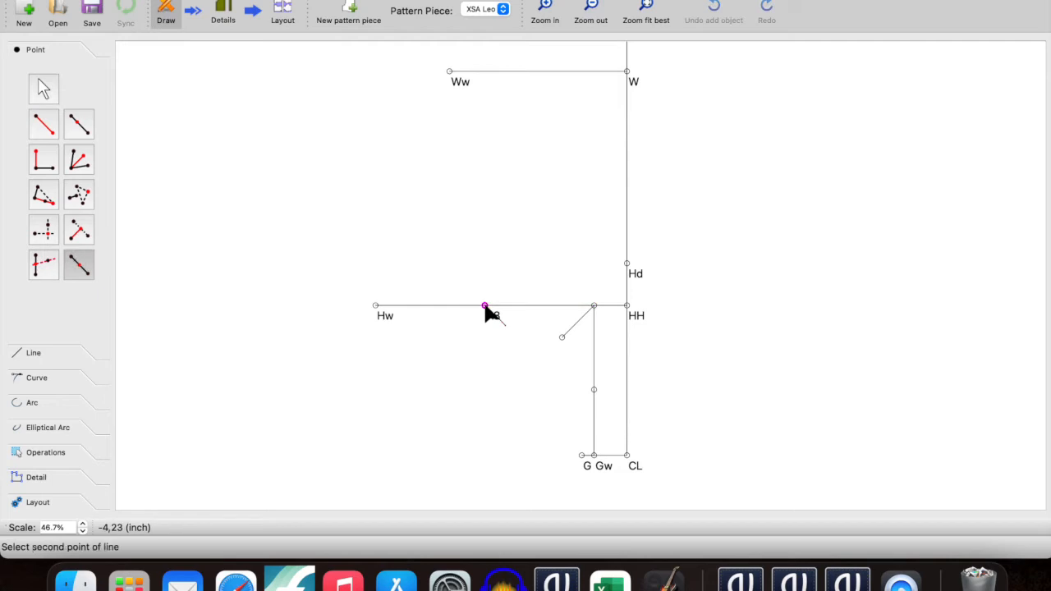
{"action": "left_click", "coordinate": [594, 306]}
{"action": "left_click", "coordinate": [620, 371]}
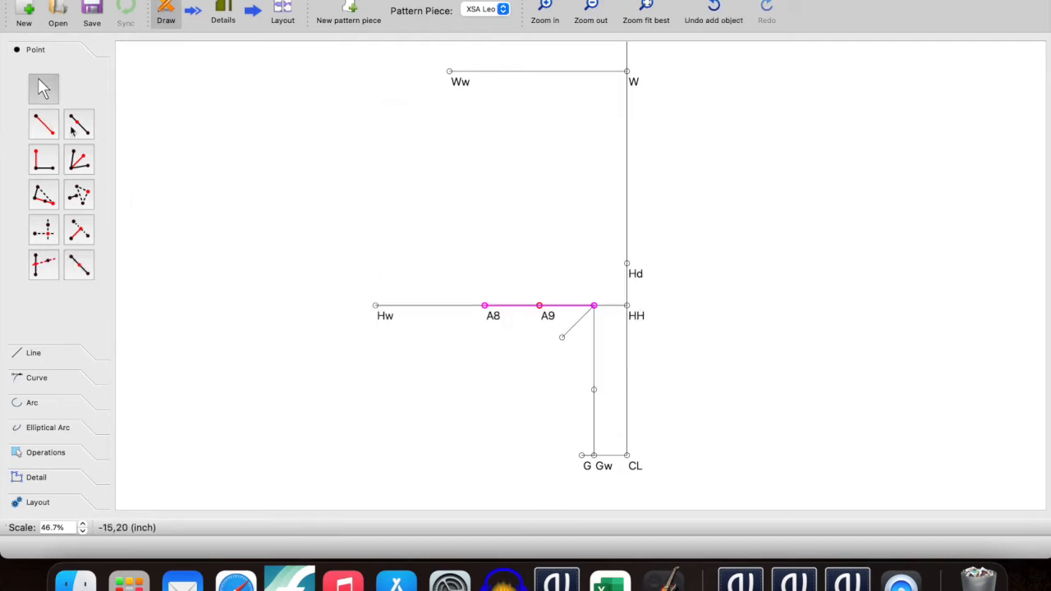
- Add a point 3/8 inch from Hw at a 0° angle with a solid black line
{"action": "left_click", "coordinate": [38, 124]}
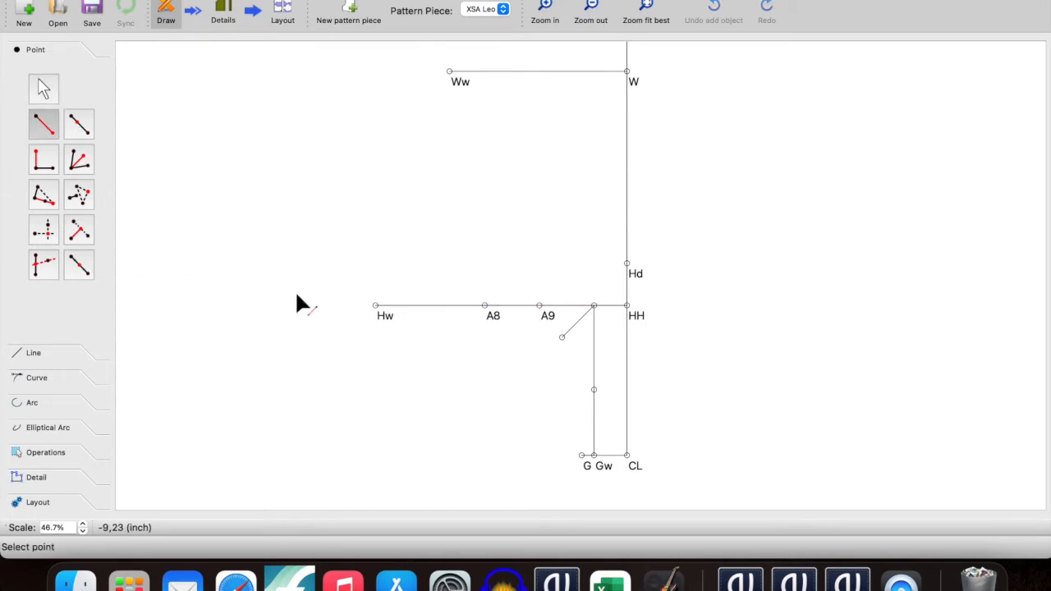
{"action": "left_click", "coordinate": [375, 306]}
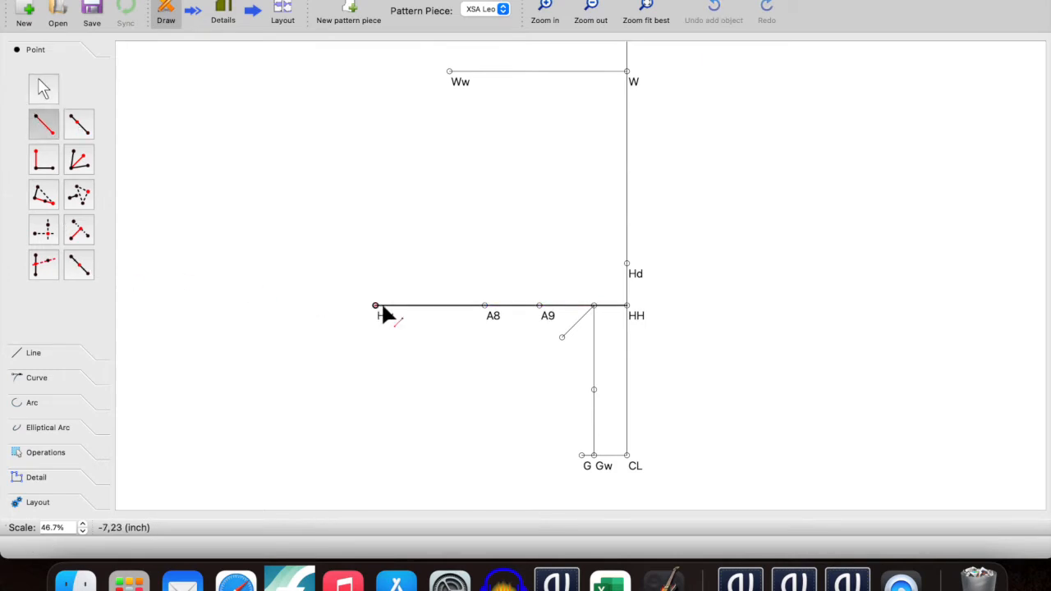
{"action": "left_click", "coordinate": [408, 306]}
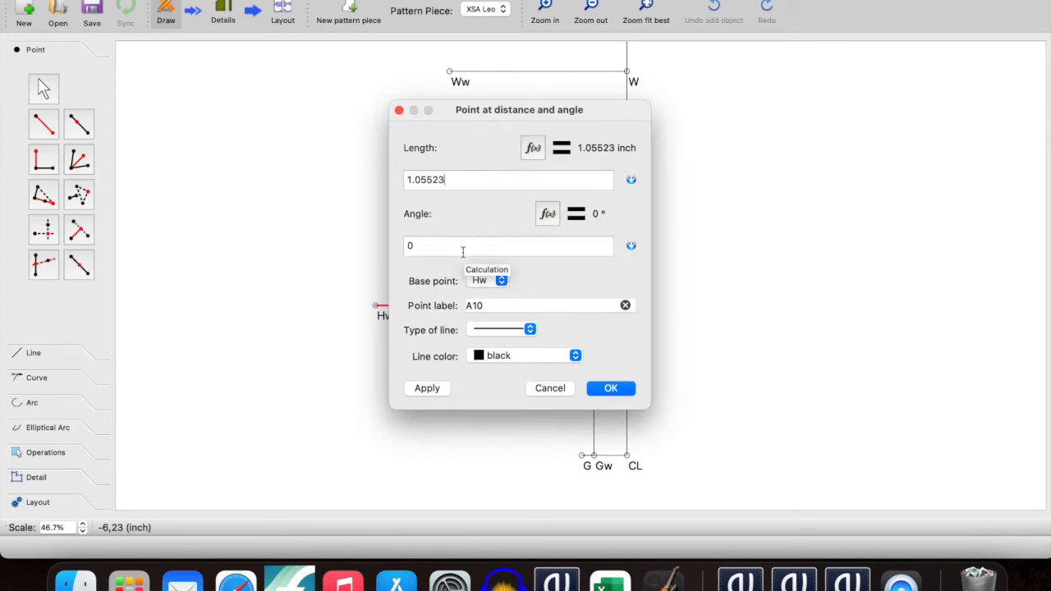
{"action": "key", "text": "super+a"}
{"action": "type", "text": "3/8"}
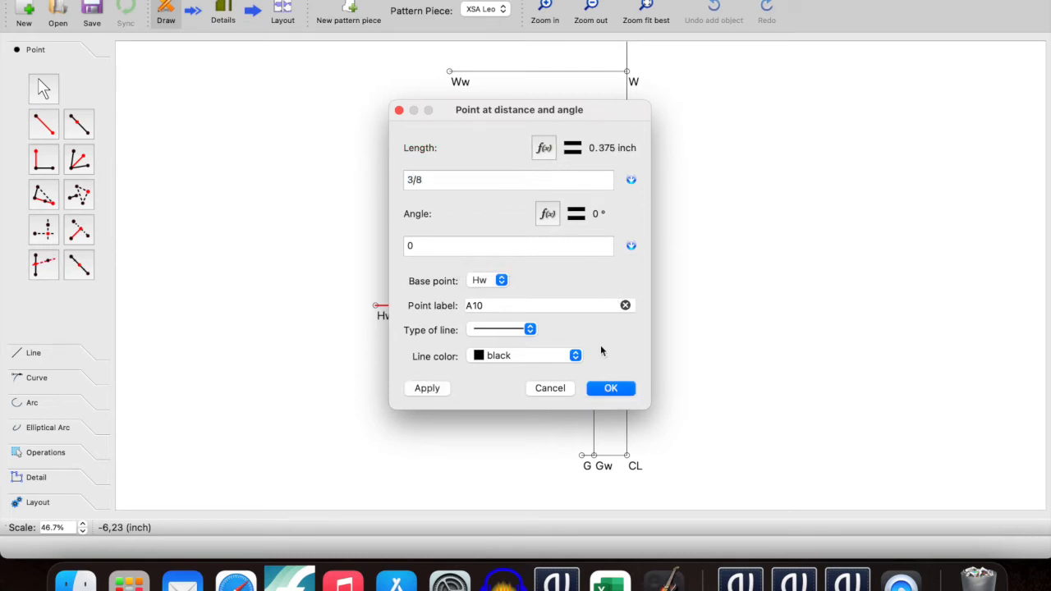
{"action": "left_click", "coordinate": [614, 384]}
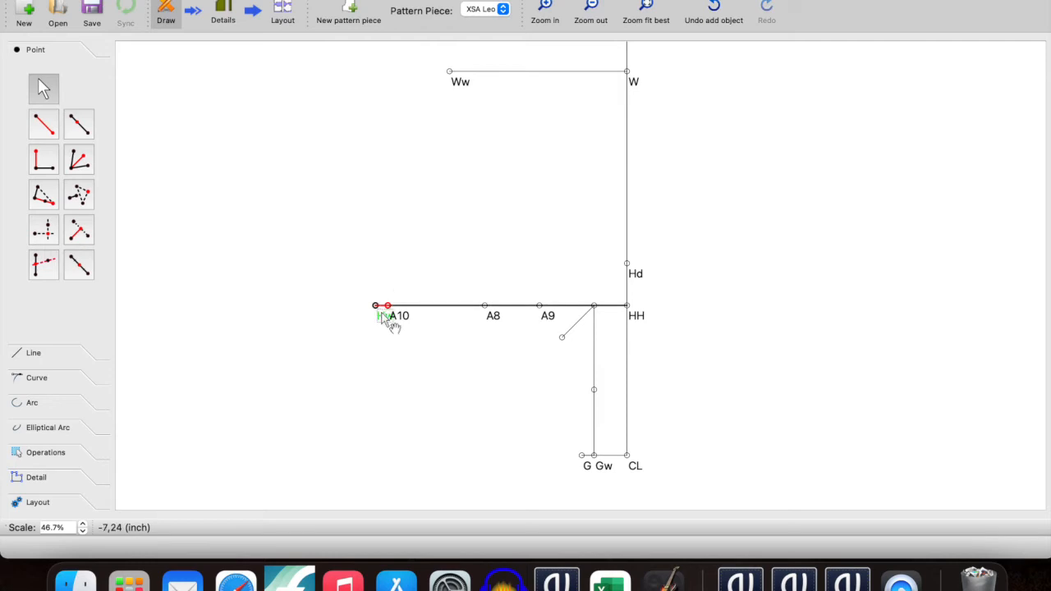
{"action": "left_click", "coordinate": [46, 123]}
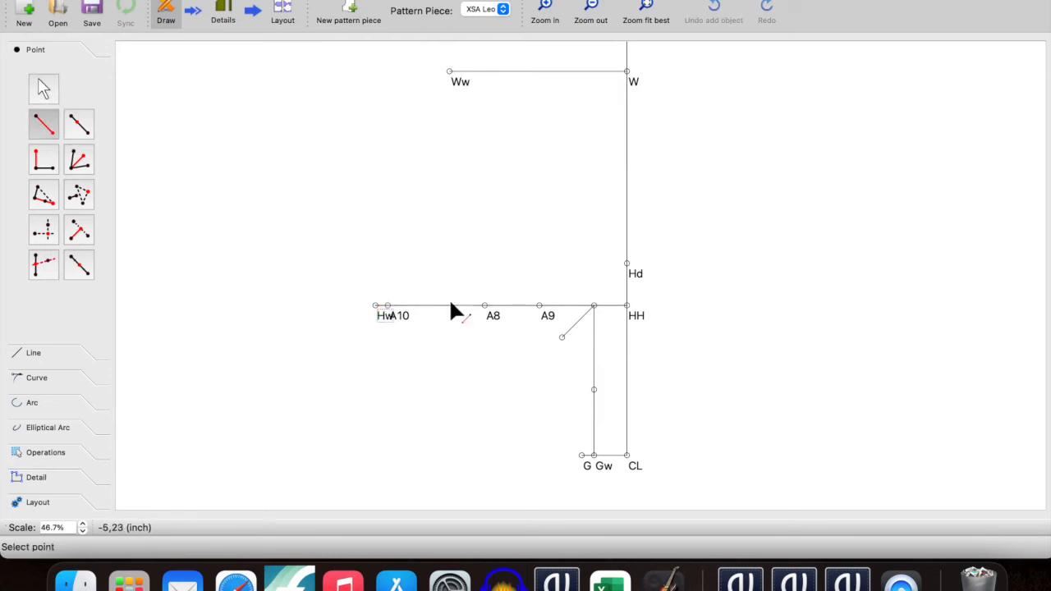
{"action": "left_click", "coordinate": [484, 307]}
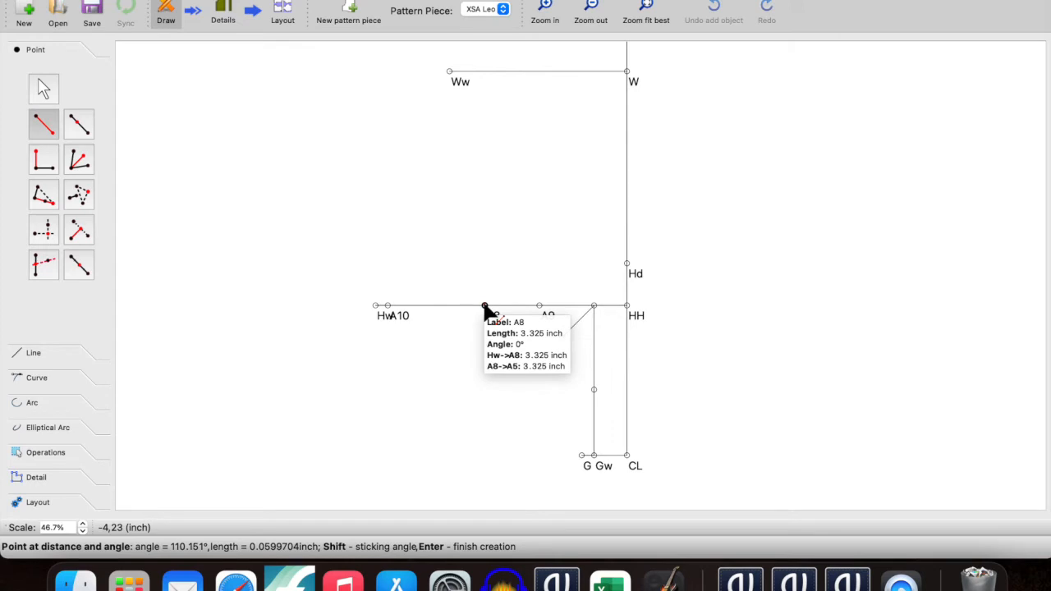
{"action": "left_click", "coordinate": [46, 90]}
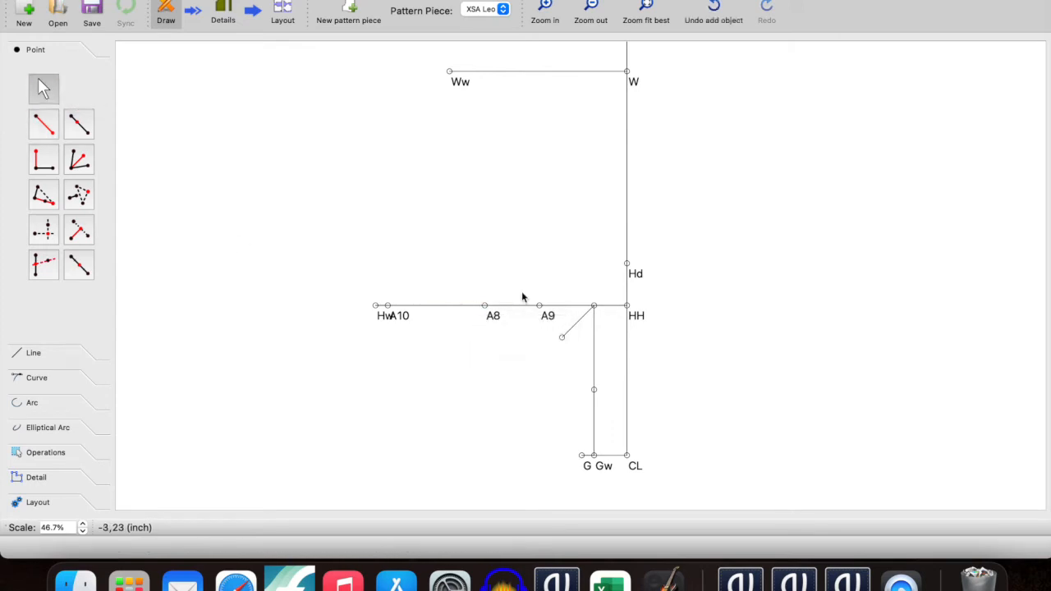
- Delete point A9 between A8 and A5
{"action": "right_click", "coordinate": [553, 318]}
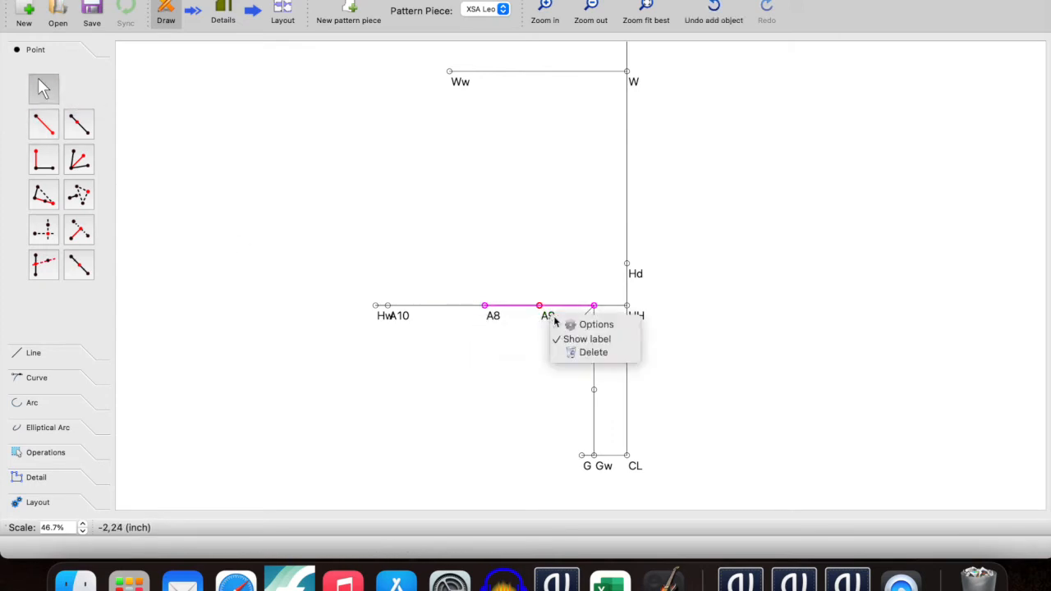
{"action": "left_click", "coordinate": [593, 352]}
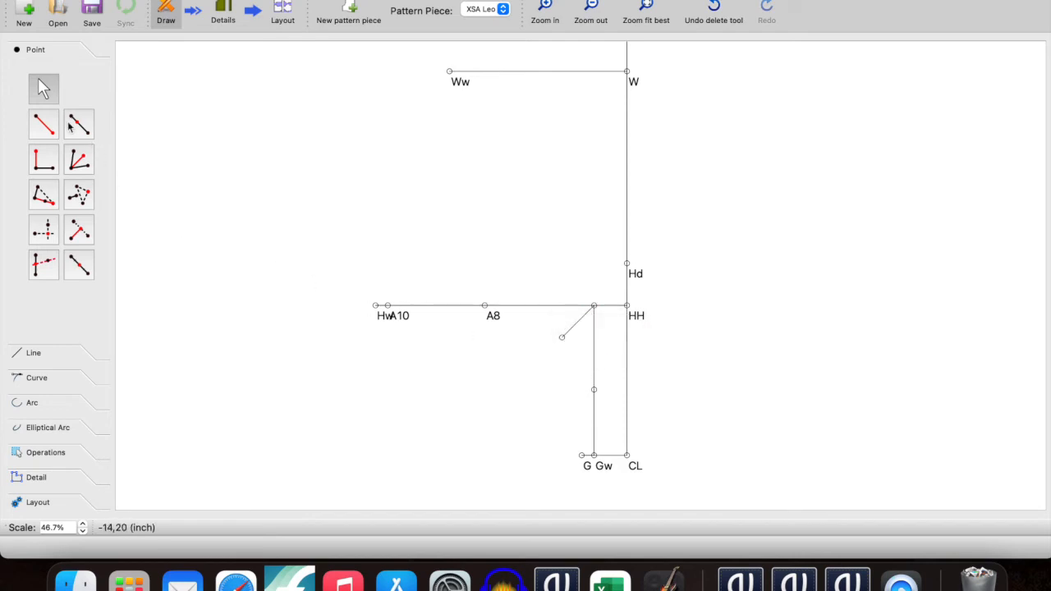
- Add a point along the line from Hw to A8 at CurrentLength/2
{"action": "left_click", "coordinate": [80, 264]}
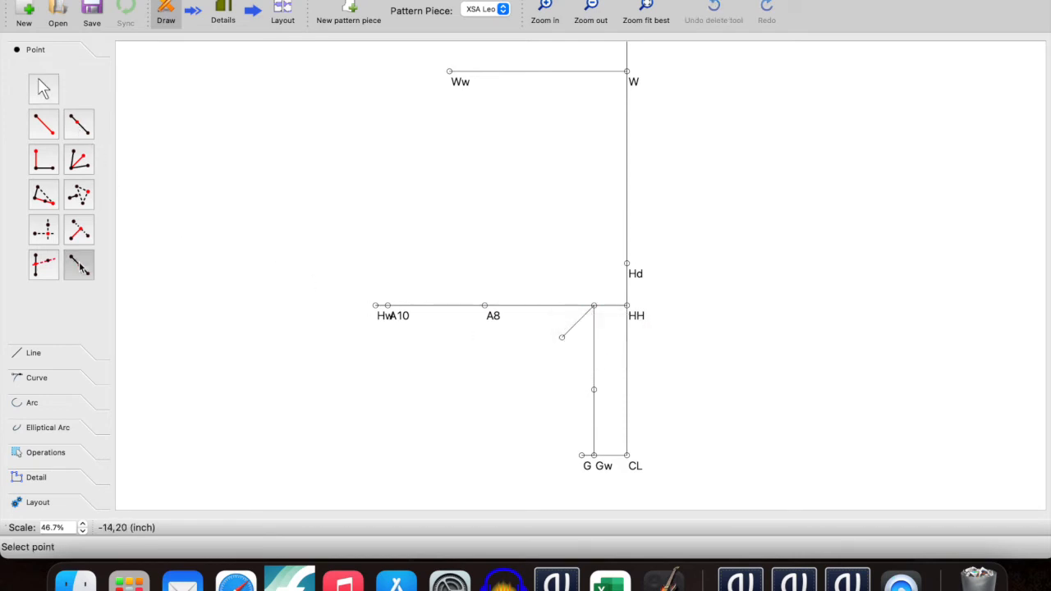
{"action": "left_click", "coordinate": [376, 306]}
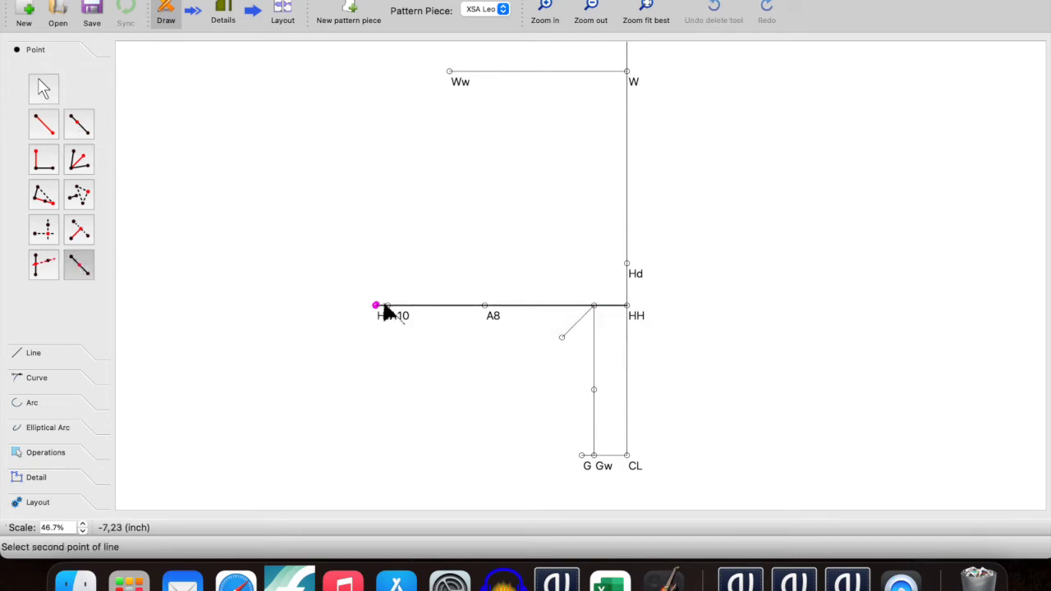
{"action": "left_click", "coordinate": [485, 307]}
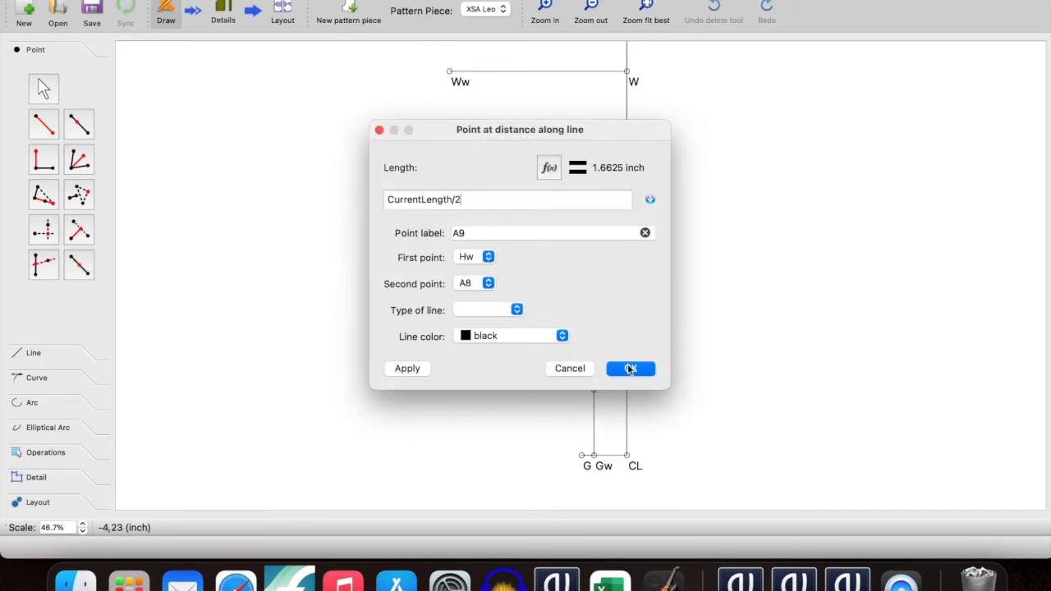
{"action": "left_click", "coordinate": [629, 369]}
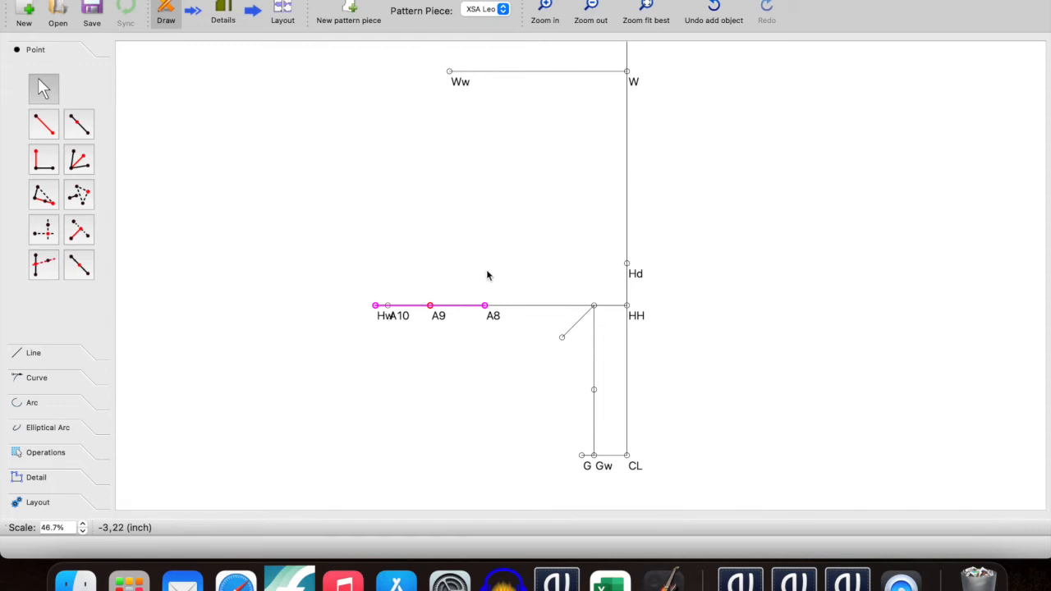
- Set the length of point G from base point CL to (1+3/4)-1/8 inch
{"action": "left_click", "coordinate": [494, 319]}
{"action": "right_click", "coordinate": [582, 458]}
{"action": "left_click", "coordinate": [624, 464]}
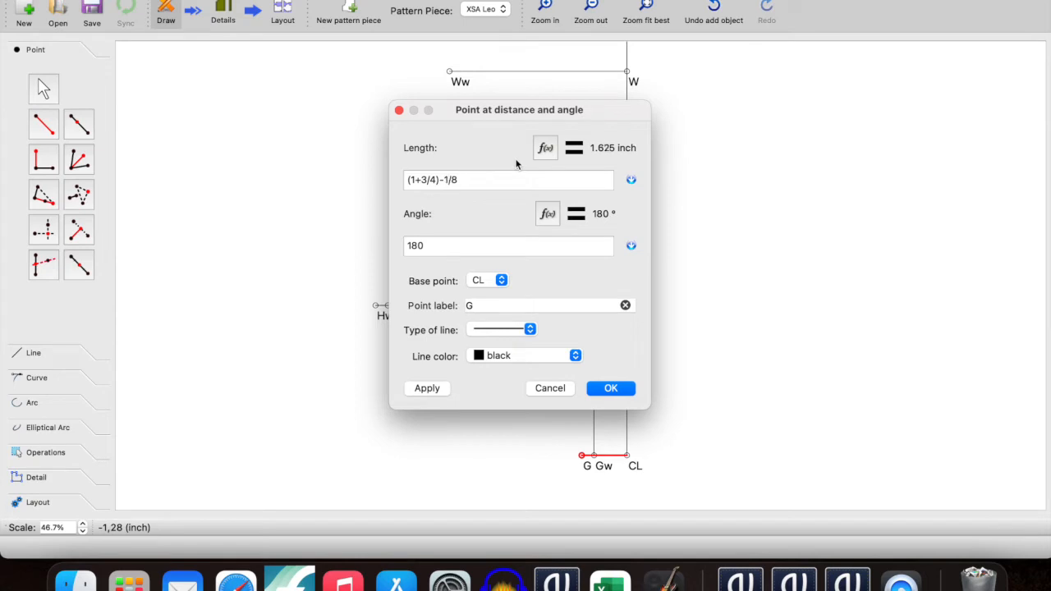
{"action": "left_click", "coordinate": [608, 392]}
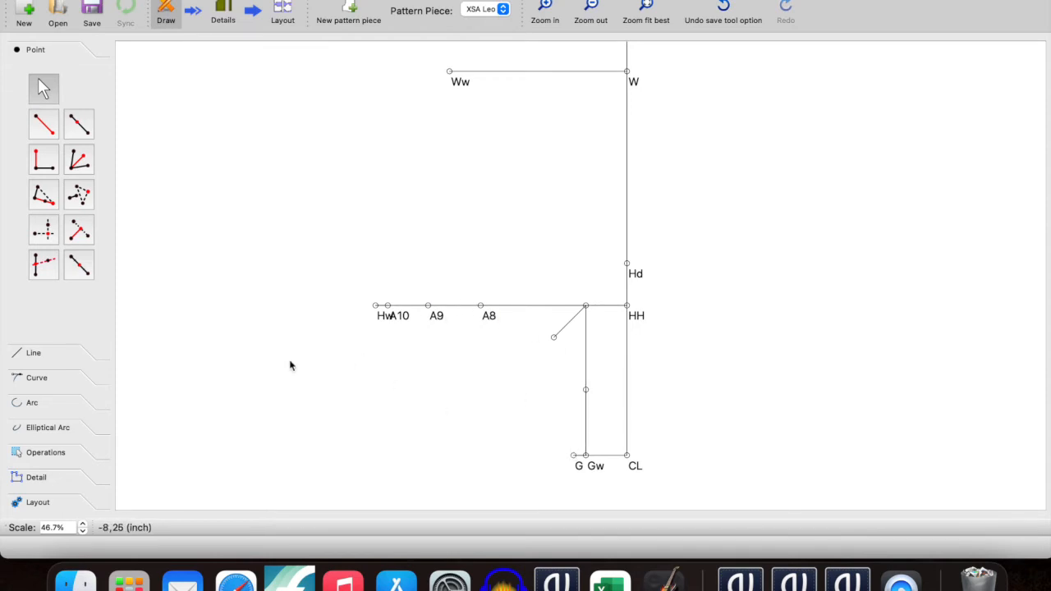
- Add a point 1/2 inch from A9 at a 90° angle with a solid black line
{"action": "left_click", "coordinate": [45, 125]}
{"action": "left_click", "coordinate": [427, 302]}
{"action": "left_click", "coordinate": [429, 288]}
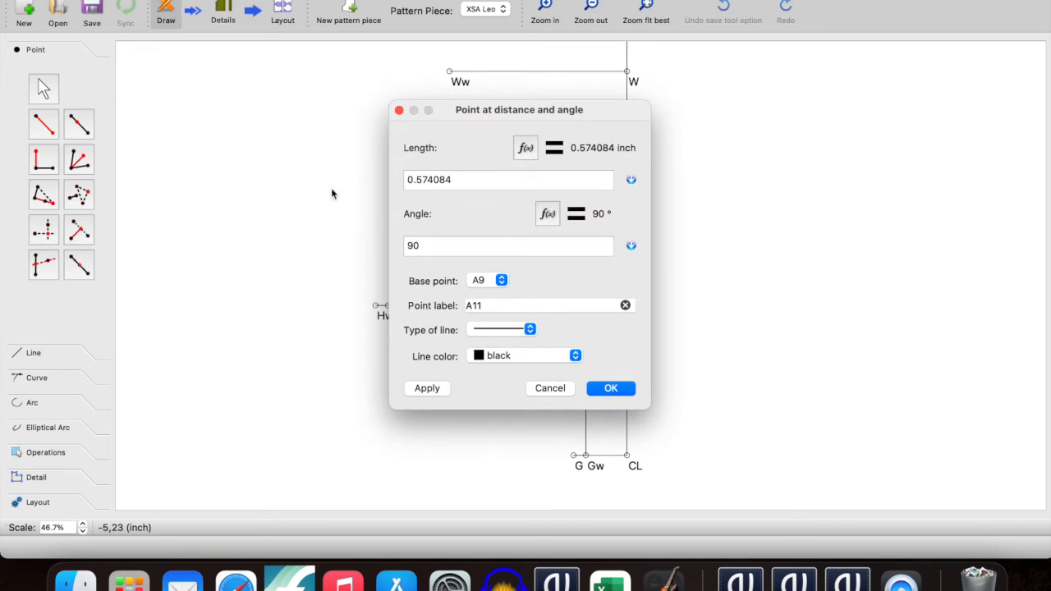
{"action": "left_click_drag", "start_coordinate": [458, 179], "coordinate": [353, 181]}
{"action": "type", "text": "1/2"}
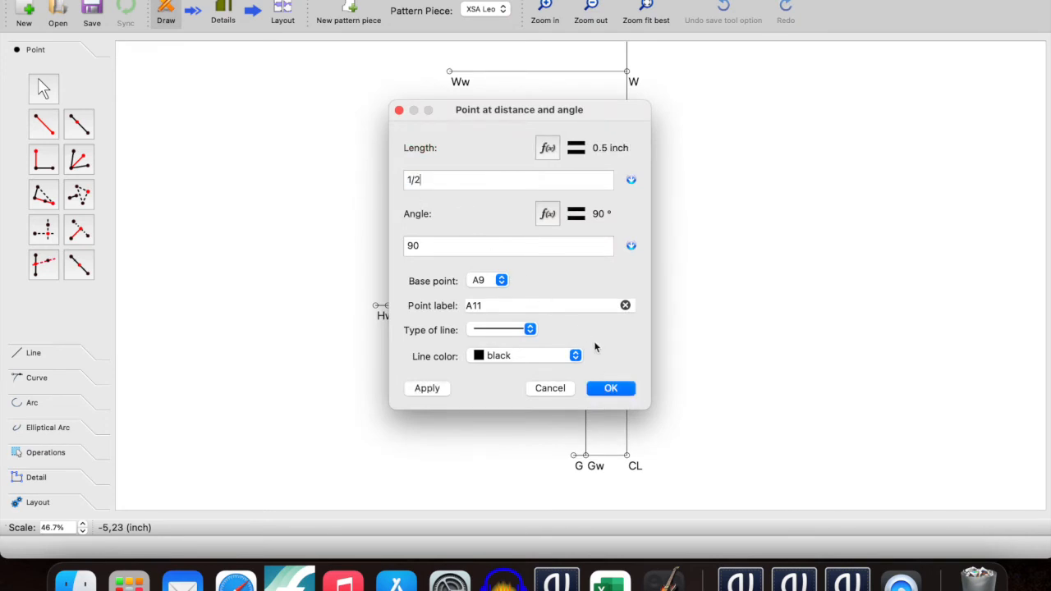
{"action": "left_click", "coordinate": [612, 389]}
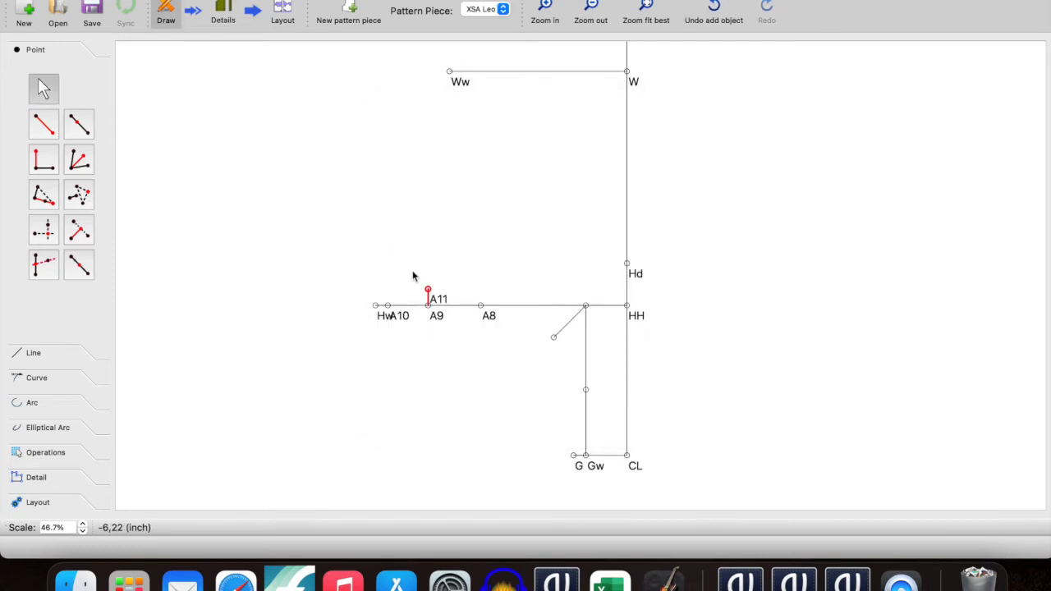
{"action": "left_click", "coordinate": [44, 124]}
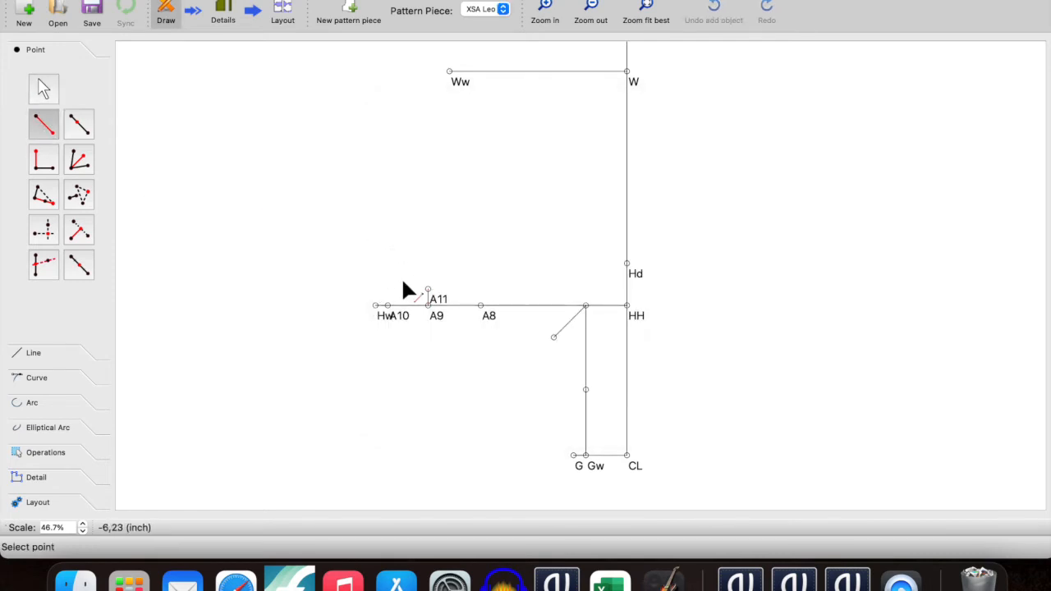
{"action": "left_click", "coordinate": [377, 308]}
{"action": "left_click", "coordinate": [375, 325]}
{"action": "left_click_drag", "start_coordinate": [468, 184], "coordinate": [363, 188]}
{"action": "left_click", "coordinate": [556, 388]}
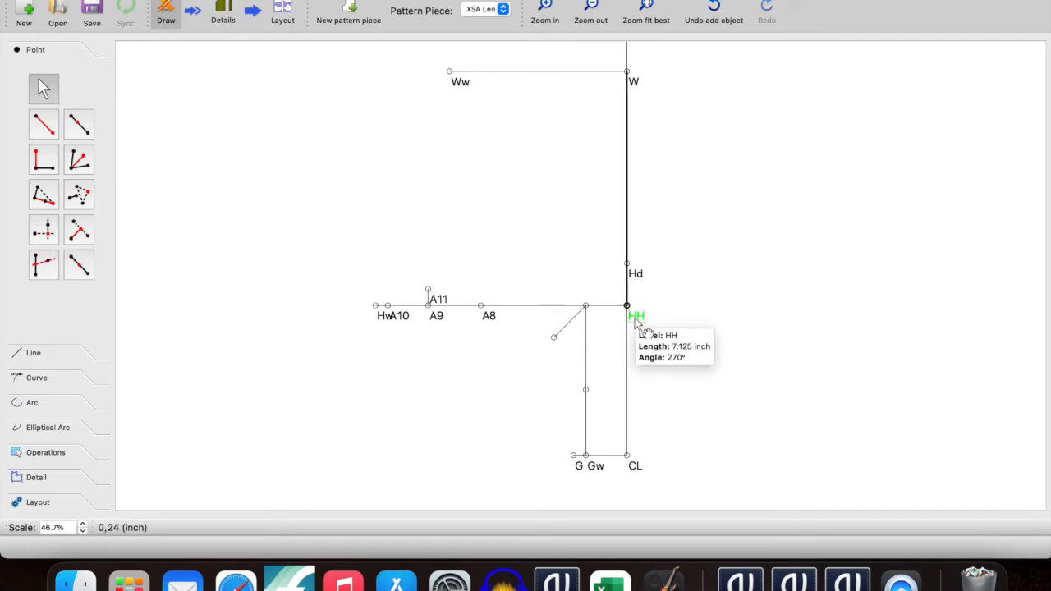
- Examine the length formula, angle and base point of point HH
{"action": "mouse_move", "coordinate": [642, 280]}
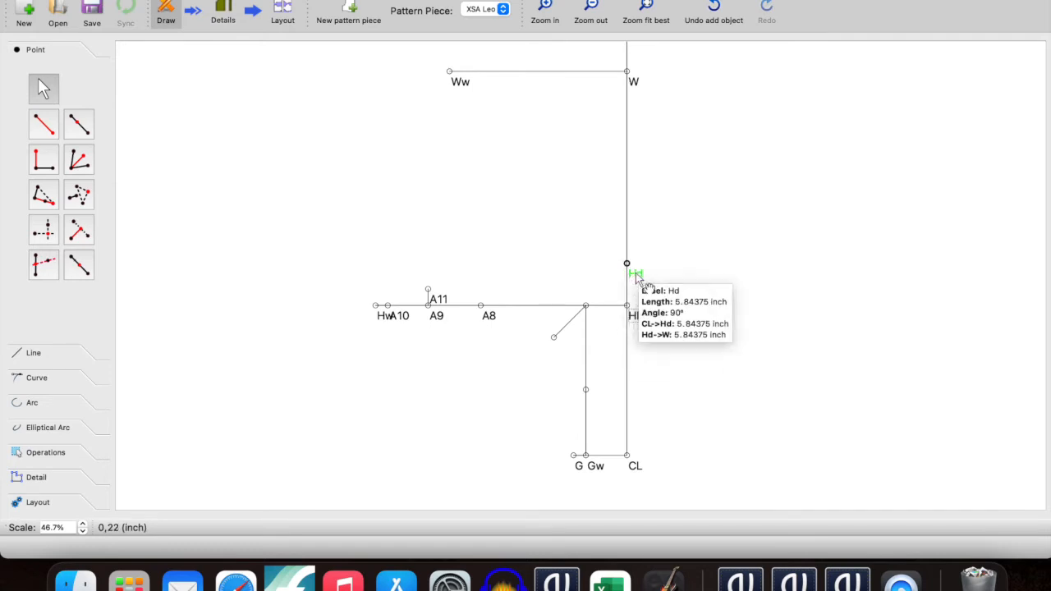
{"action": "mouse_move", "coordinate": [637, 317]}
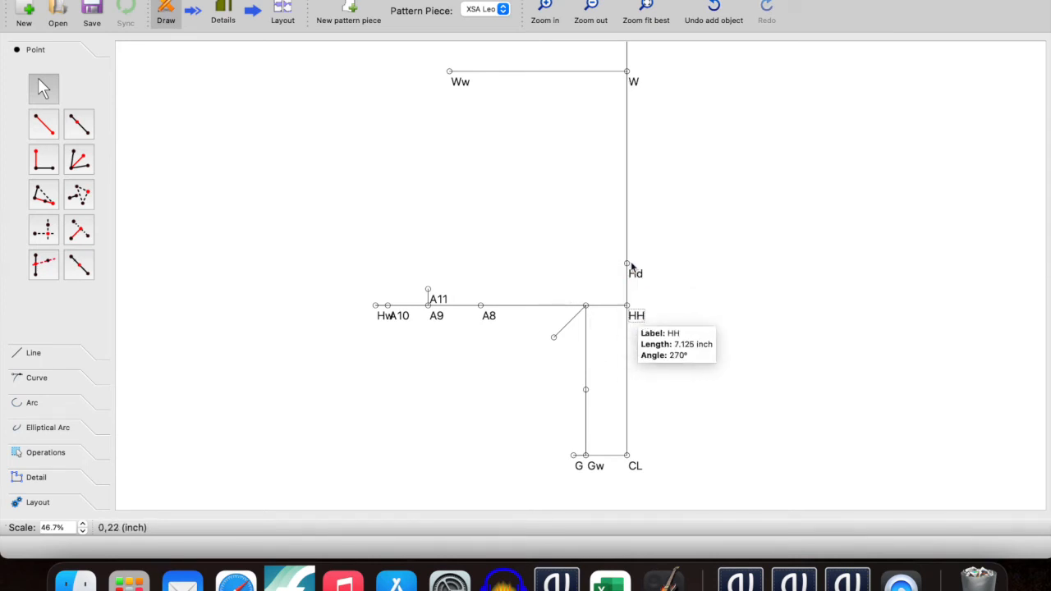
{"action": "left_click", "coordinate": [586, 306]}
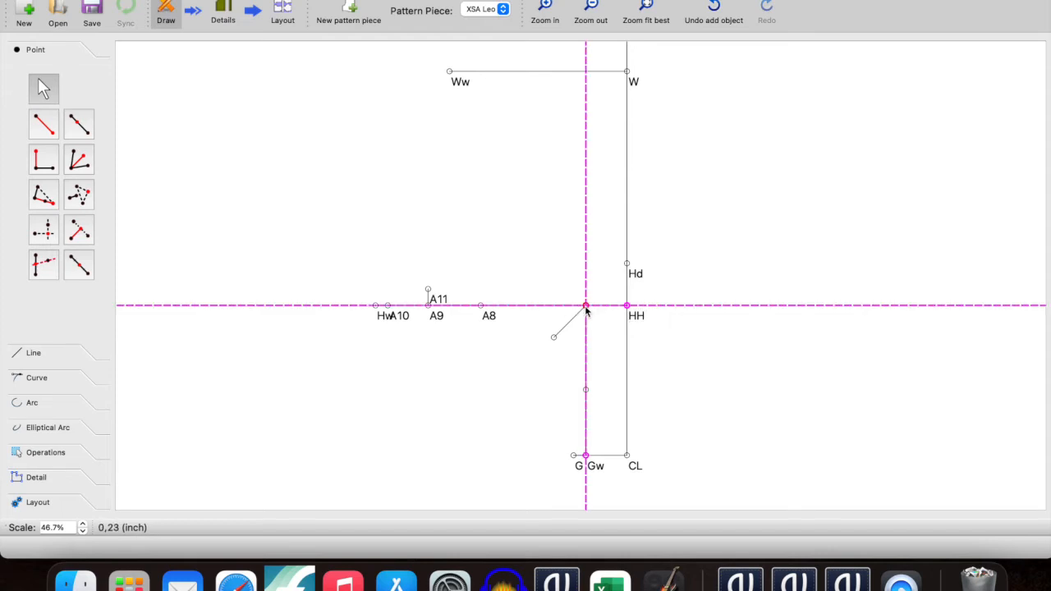
{"action": "right_click", "coordinate": [629, 306]}
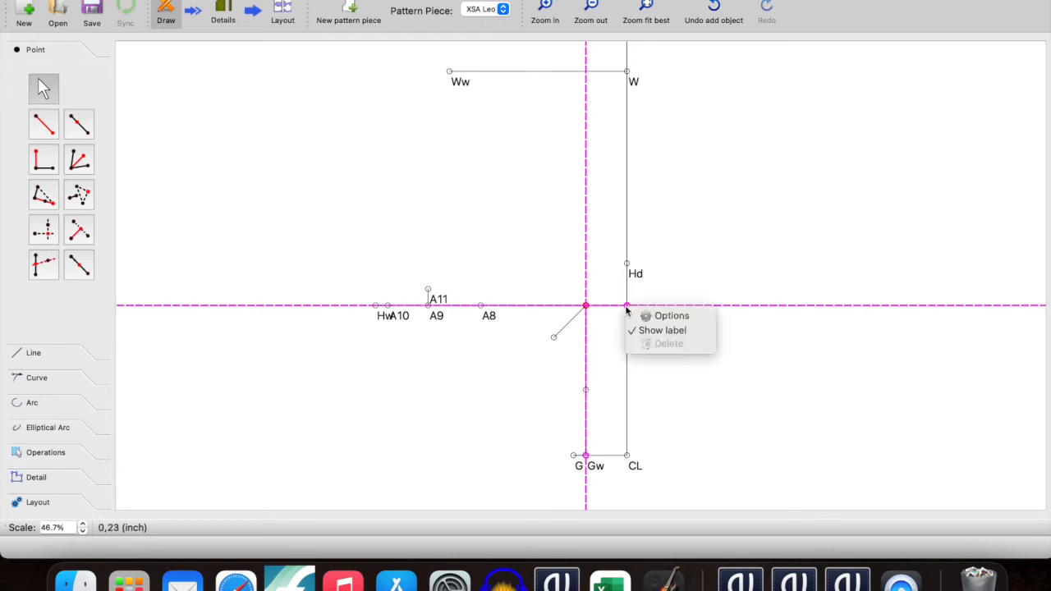
{"action": "left_click", "coordinate": [648, 320]}
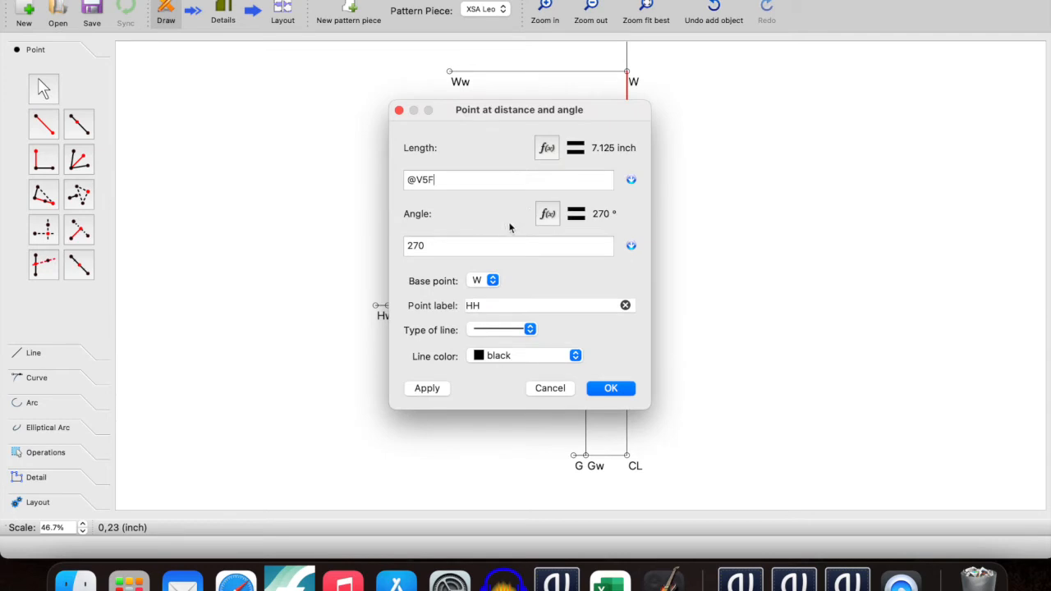
{"action": "left_click", "coordinate": [550, 389]}
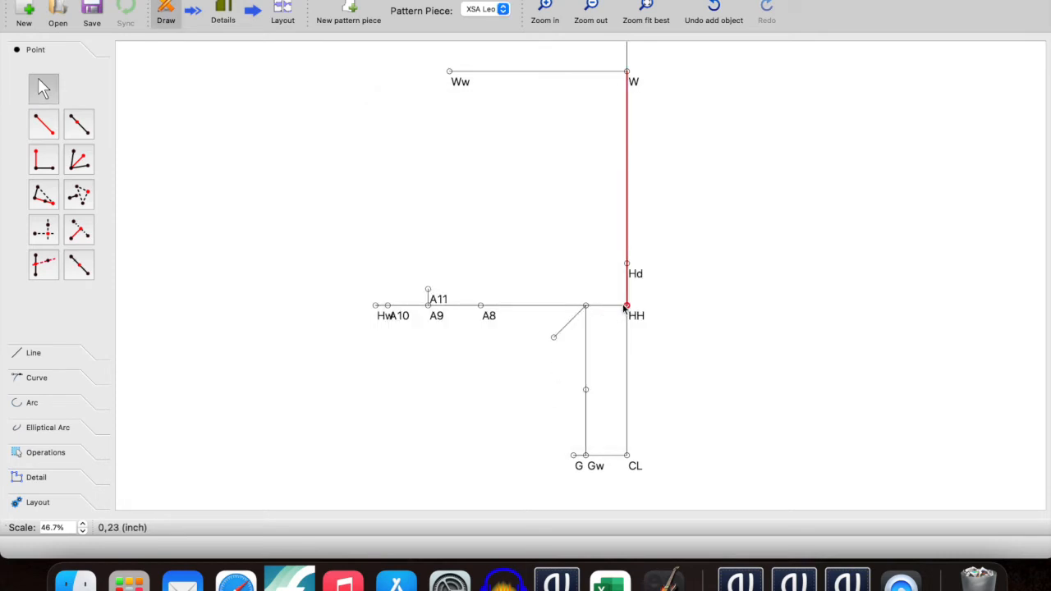
- Change the Y horizontal reference point of point A5 to Hd
{"action": "left_click", "coordinate": [586, 306]}
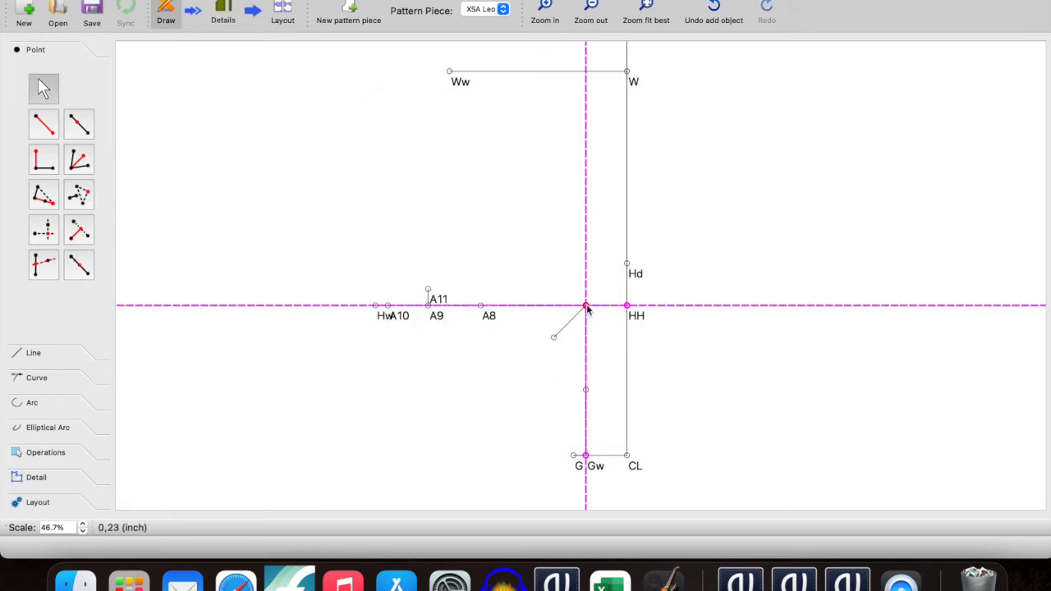
{"action": "right_click", "coordinate": [586, 308]}
{"action": "left_click", "coordinate": [606, 316]}
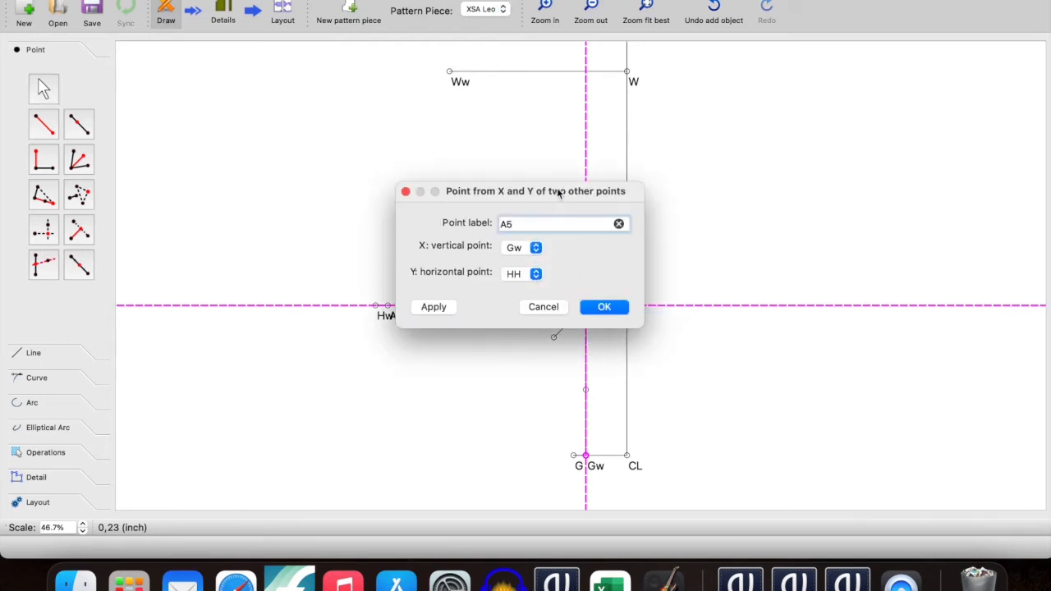
{"action": "left_click_drag", "start_coordinate": [559, 193], "coordinate": [441, 187]}
{"action": "left_click", "coordinate": [418, 267]}
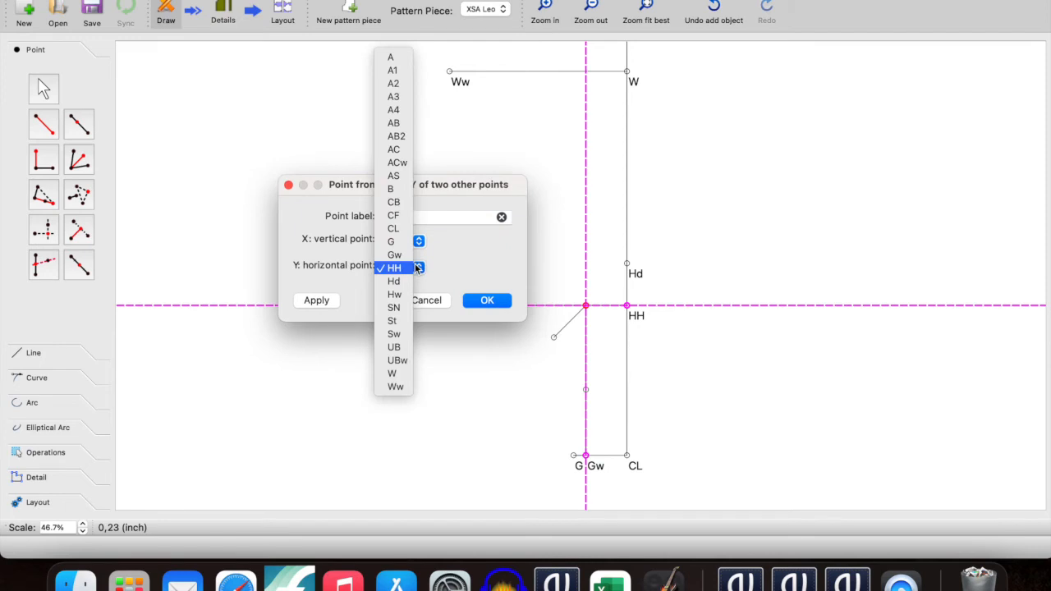
{"action": "left_click", "coordinate": [409, 281]}
{"action": "left_click", "coordinate": [489, 303]}
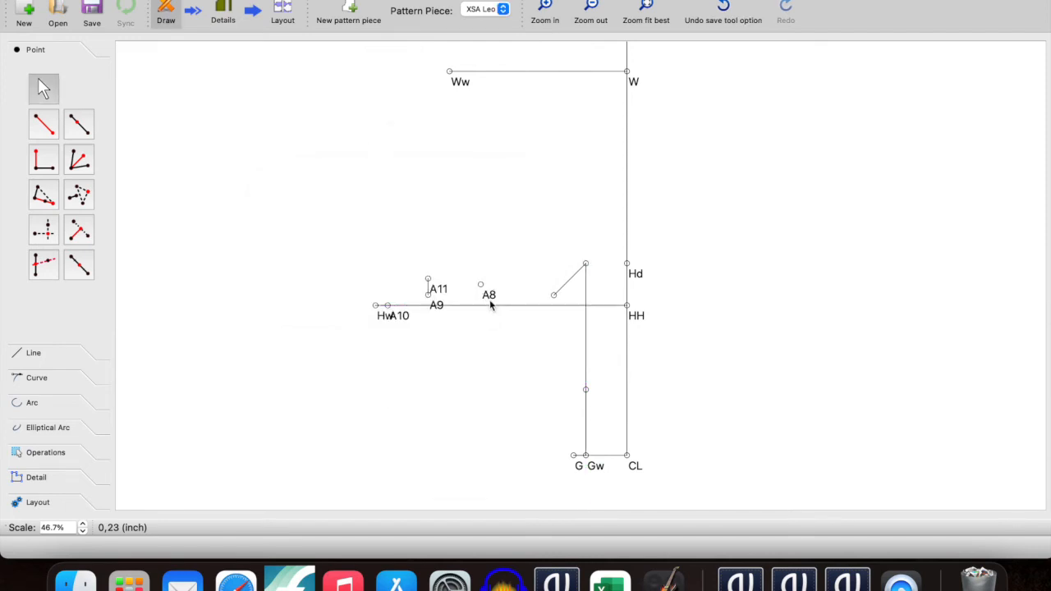
- Try to choose a different base point for point Hw
{"action": "left_click", "coordinate": [436, 303]}
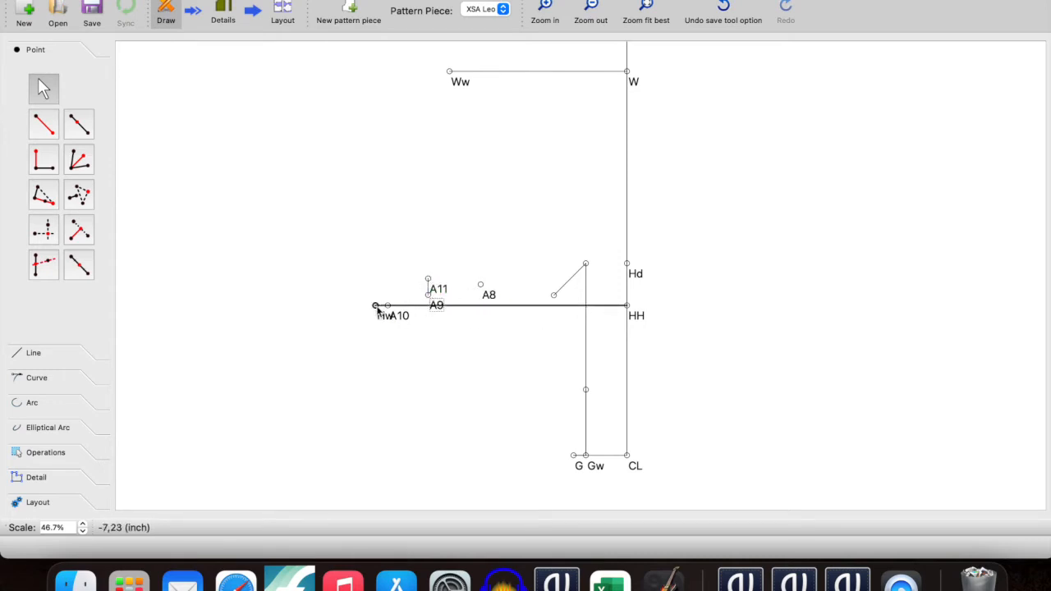
{"action": "scroll", "coordinate": [376, 308], "scroll_direction": "down", "scroll_amount": 1}
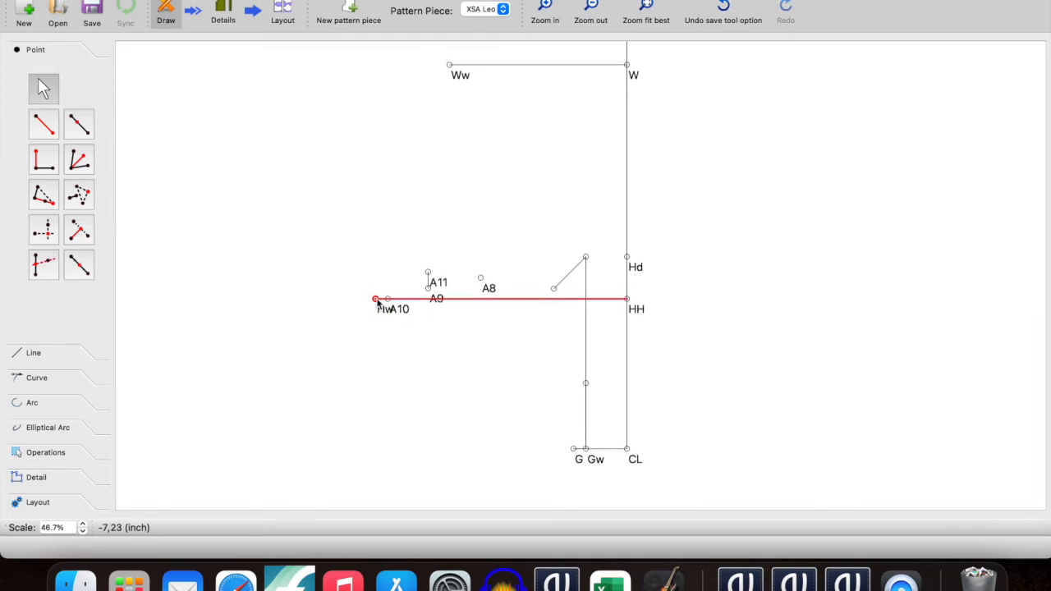
{"action": "right_click", "coordinate": [375, 301]}
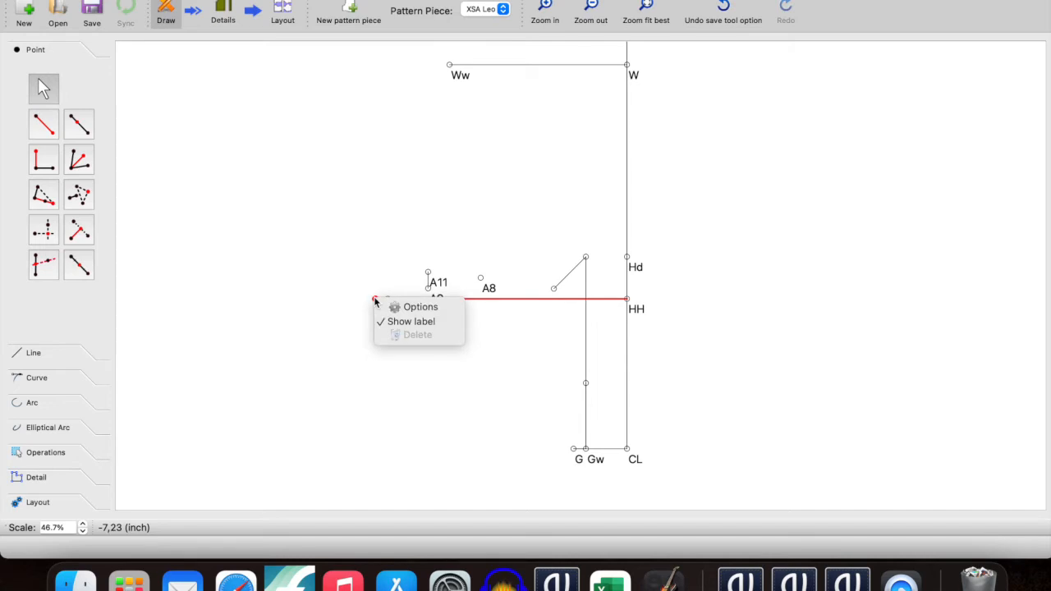
{"action": "left_click", "coordinate": [419, 307]}
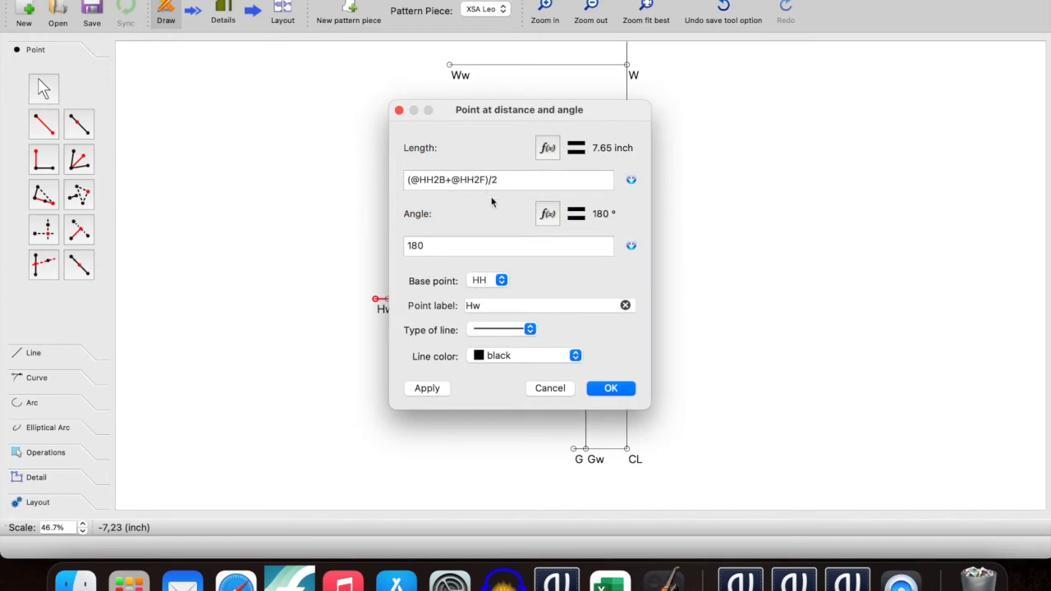
{"action": "left_click", "coordinate": [490, 280]}
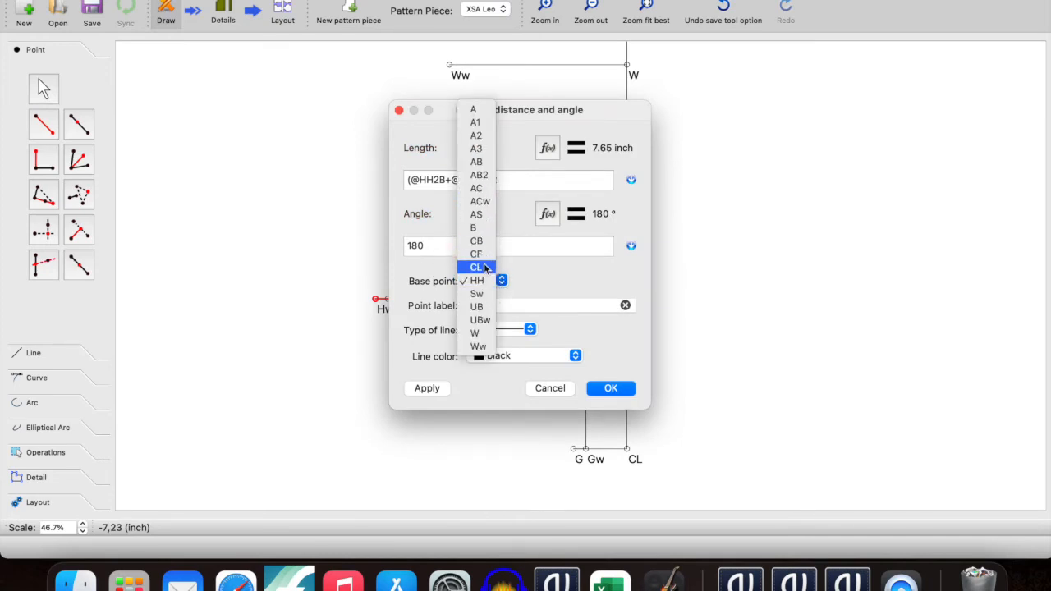
{"action": "left_click", "coordinate": [560, 391]}
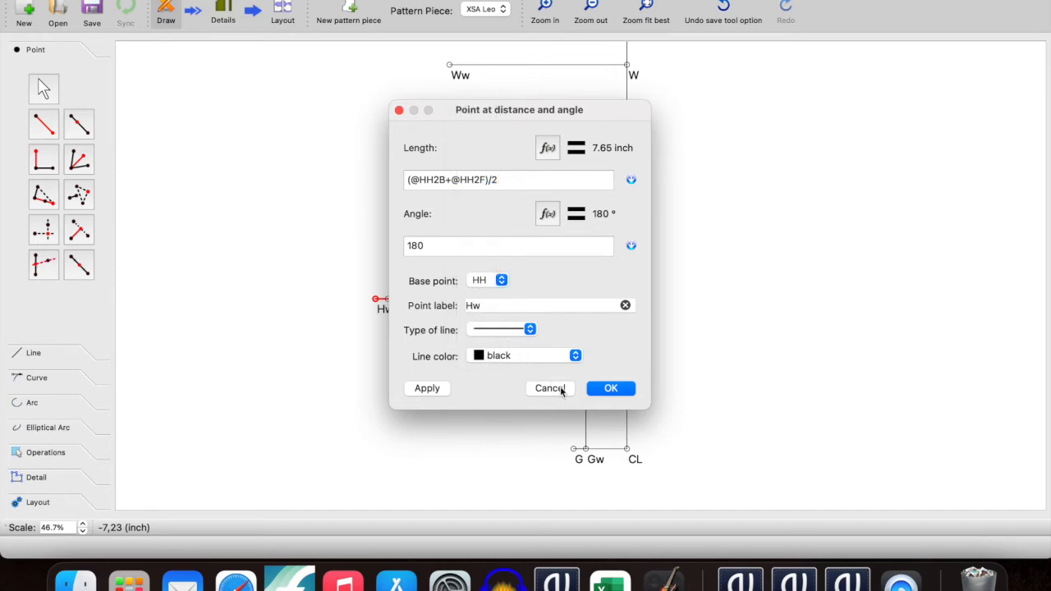
{"action": "left_click", "coordinate": [562, 391]}
- Delete points A11 and A9 near the side end of the hip line
{"action": "right_click", "coordinate": [382, 308]}
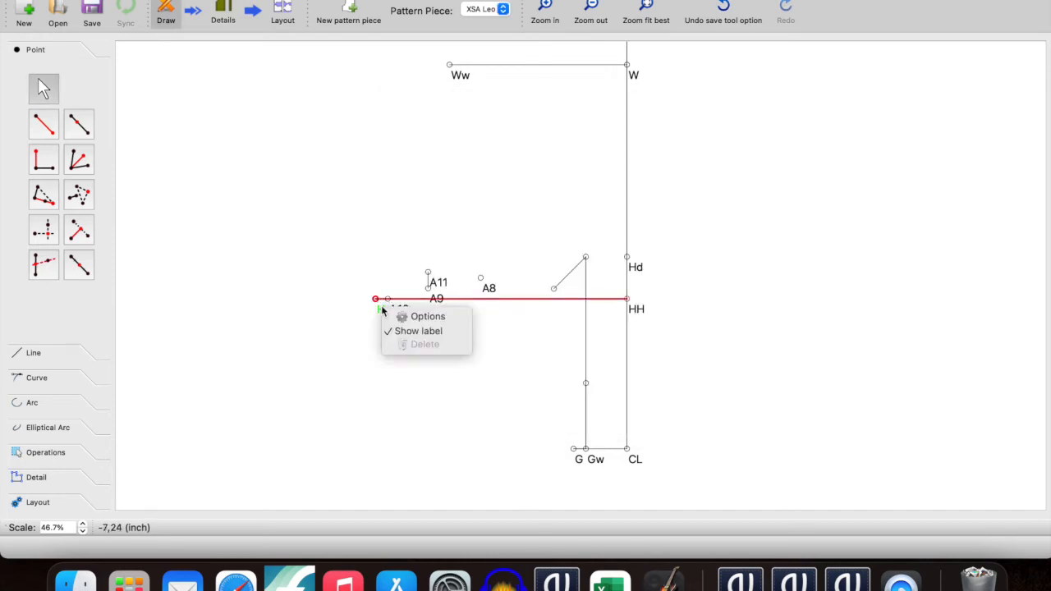
{"action": "left_click", "coordinate": [499, 326]}
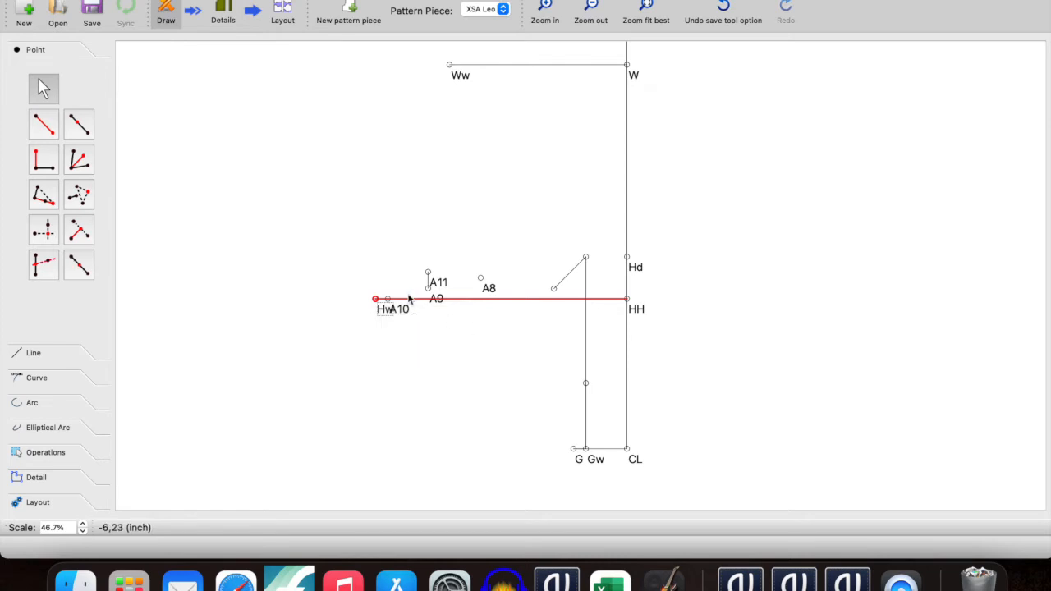
{"action": "right_click", "coordinate": [430, 291]}
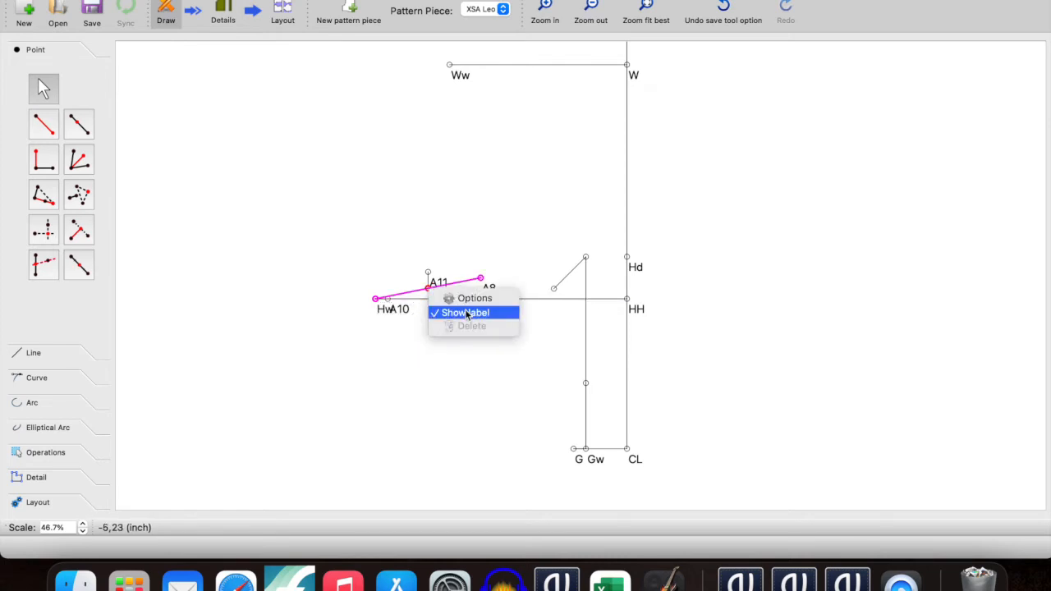
{"action": "left_click", "coordinate": [504, 349]}
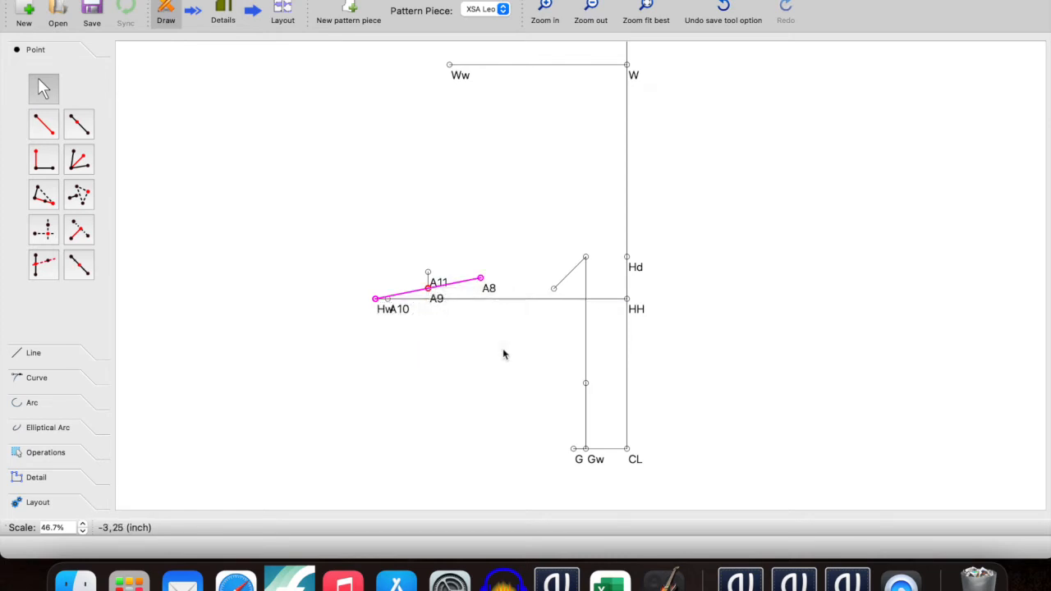
{"action": "right_click", "coordinate": [428, 273]}
{"action": "left_click", "coordinate": [462, 309]}
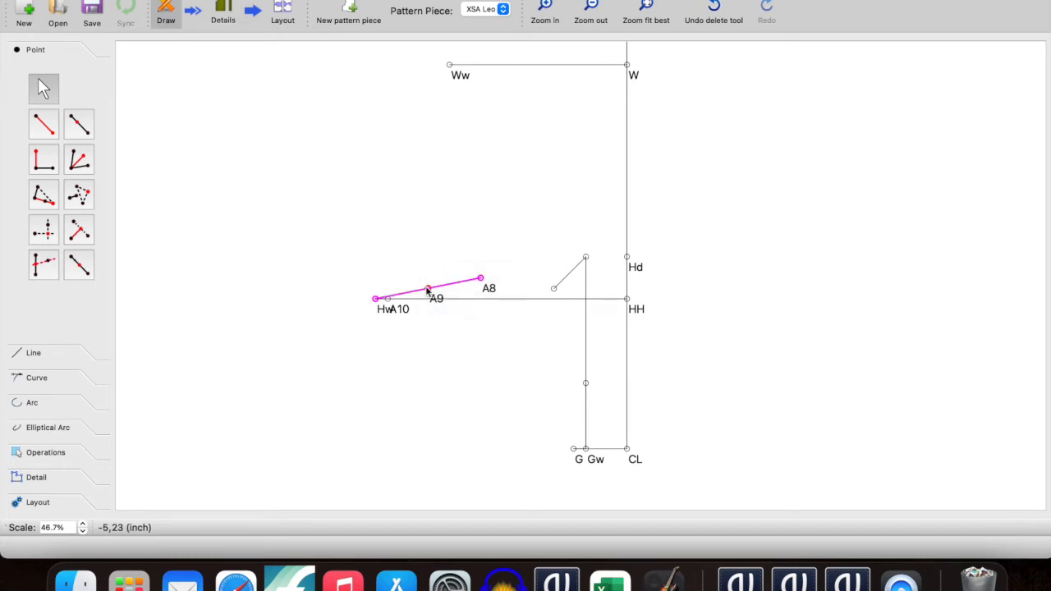
{"action": "right_click", "coordinate": [427, 289]}
{"action": "left_click", "coordinate": [463, 325]}
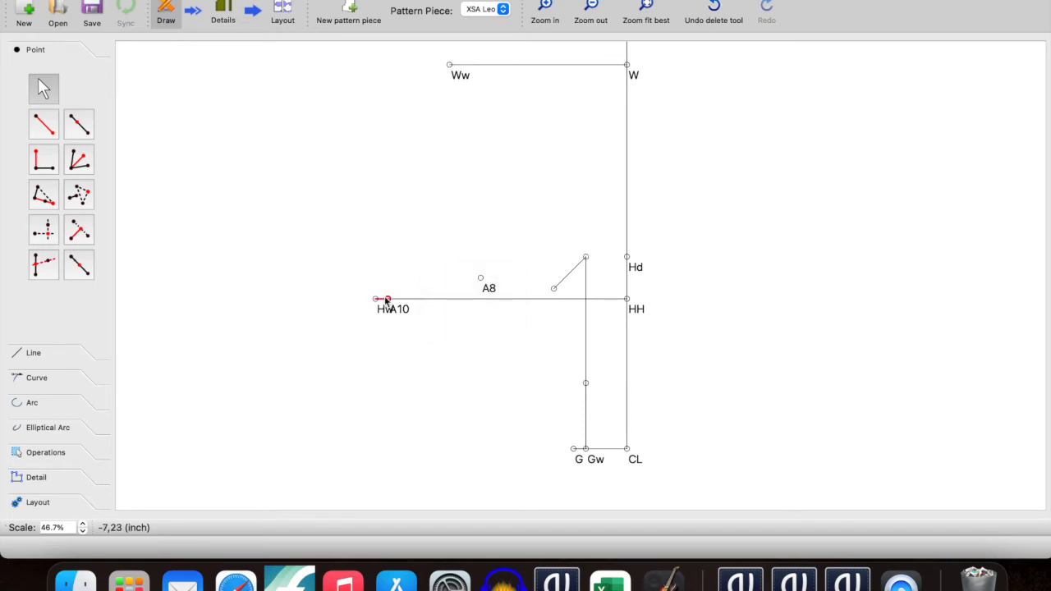
- Delete points A10 and A8, along with point Hw and its hip line
{"action": "right_click", "coordinate": [387, 301]}
{"action": "left_click", "coordinate": [425, 337]}
{"action": "right_click", "coordinate": [490, 289]}
{"action": "left_click", "coordinate": [522, 326]}
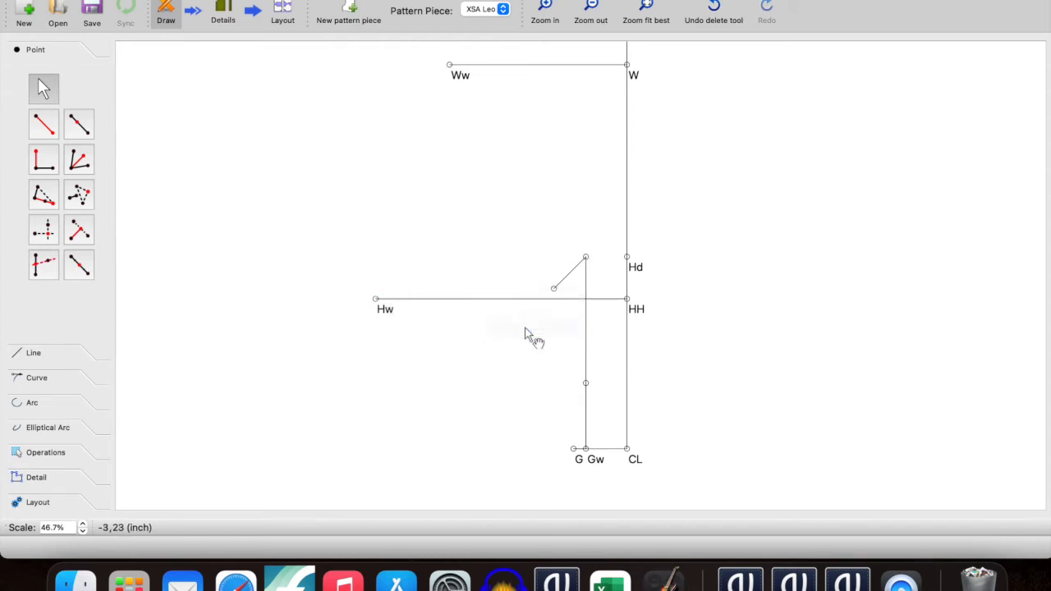
{"action": "right_click", "coordinate": [375, 302]}
{"action": "left_click", "coordinate": [418, 336]}
- Place a point at distance and angle from base point Hd, about 6.18 inches away at 180°
{"action": "left_click", "coordinate": [38, 115]}
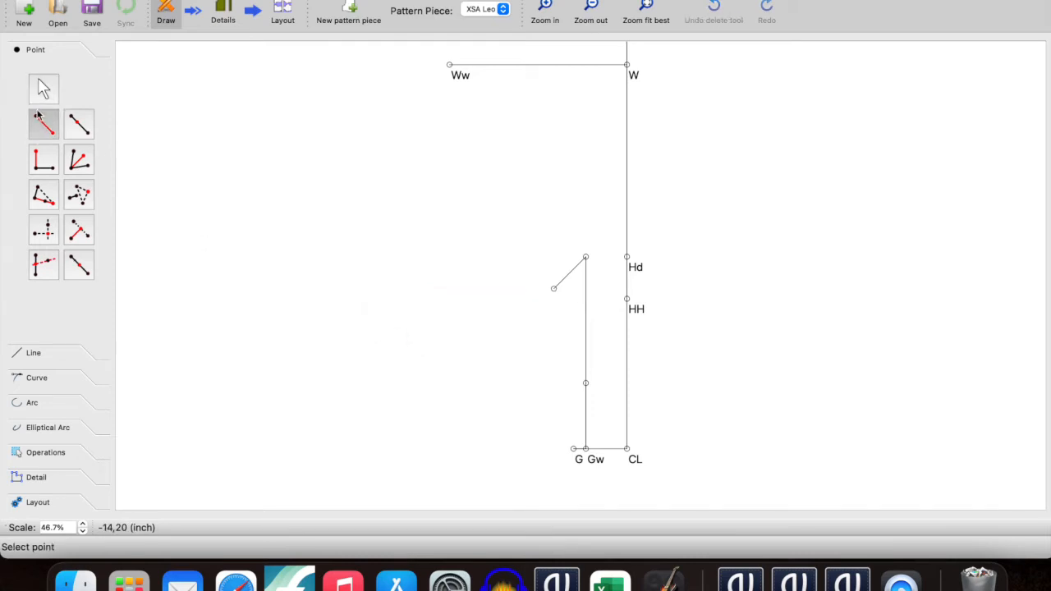
{"action": "left_click", "coordinate": [628, 257]}
{"action": "left_click", "coordinate": [424, 267]}
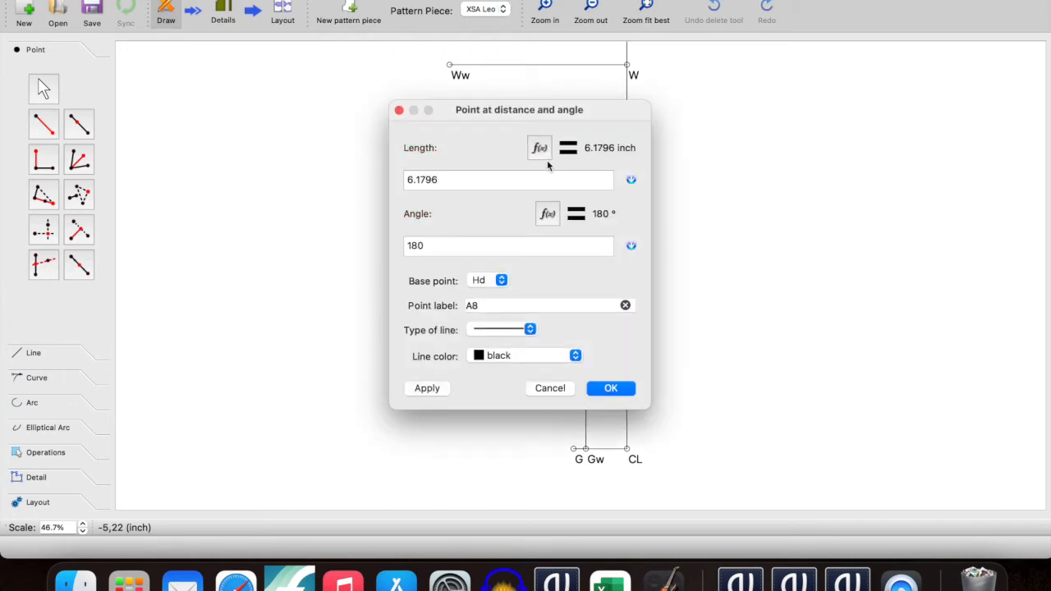
{"action": "left_click", "coordinate": [537, 146]}
{"action": "key", "text": "super+a"}
{"action": "key", "text": "BackSpace"}
{"action": "left_click", "coordinate": [576, 249]}
{"action": "type", "text": "H"}
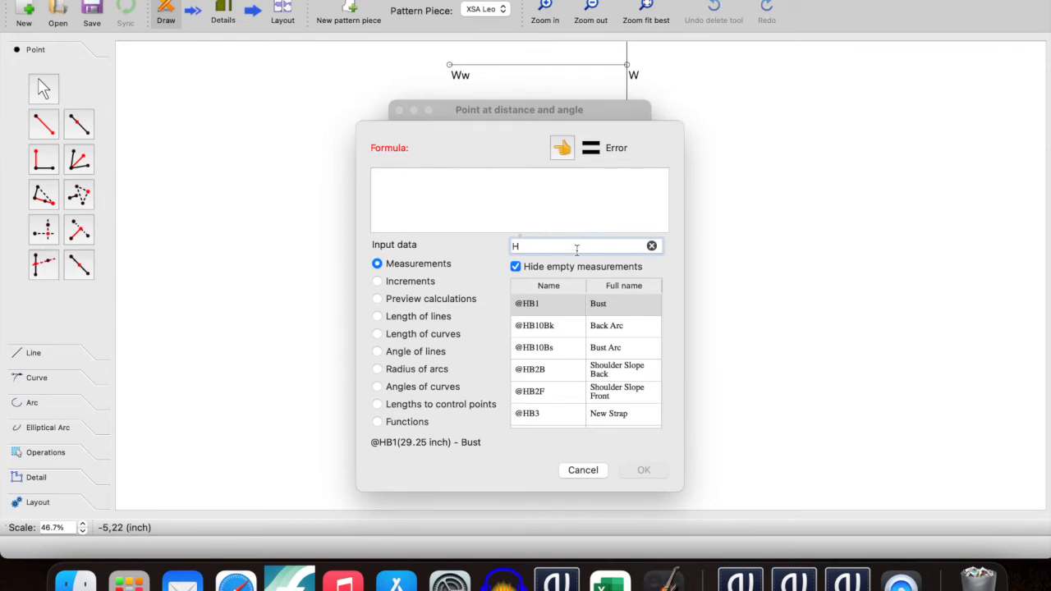
{"action": "type", "text": "i"}
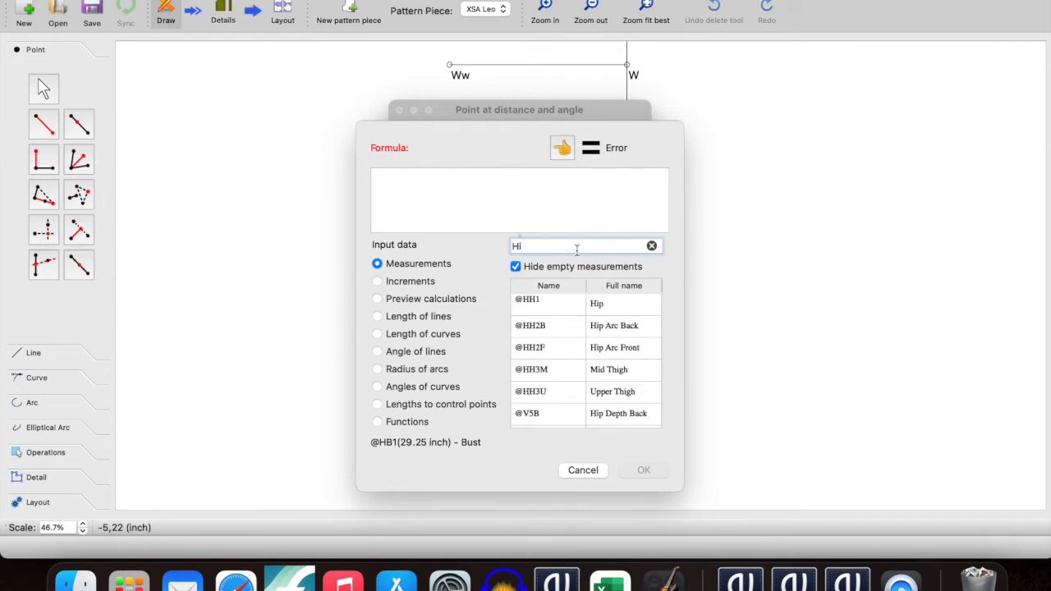
{"action": "double_click", "coordinate": [610, 328]}
{"action": "double_click", "coordinate": [610, 348]}
{"action": "left_click", "coordinate": [490, 183]}
{"action": "left_click", "coordinate": [408, 176]}
{"action": "type", "text": "+@HH2F"}
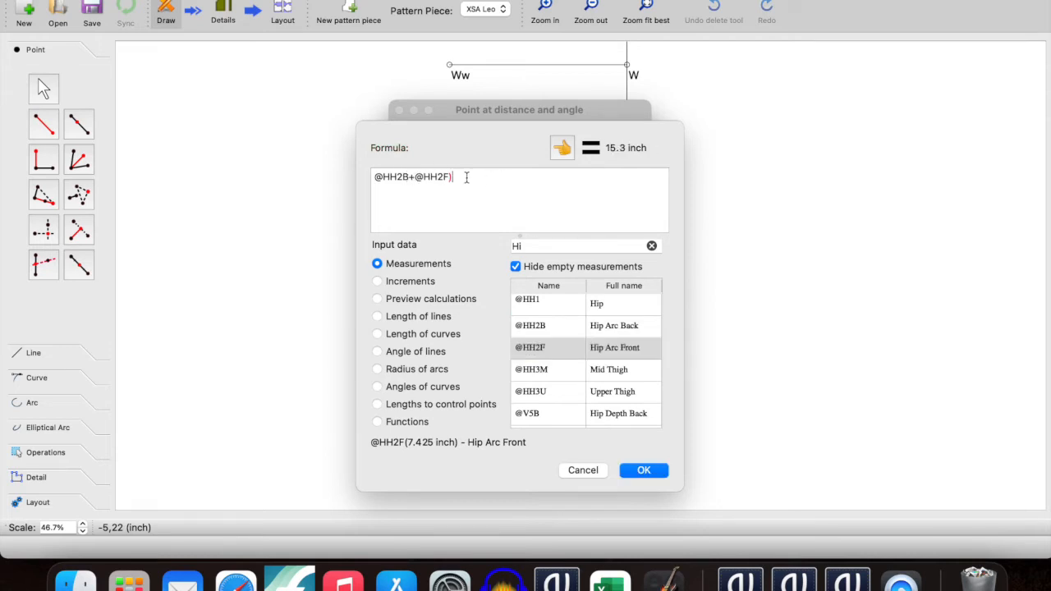
{"action": "type", "text": "("}
{"action": "type", "text": "/2"}
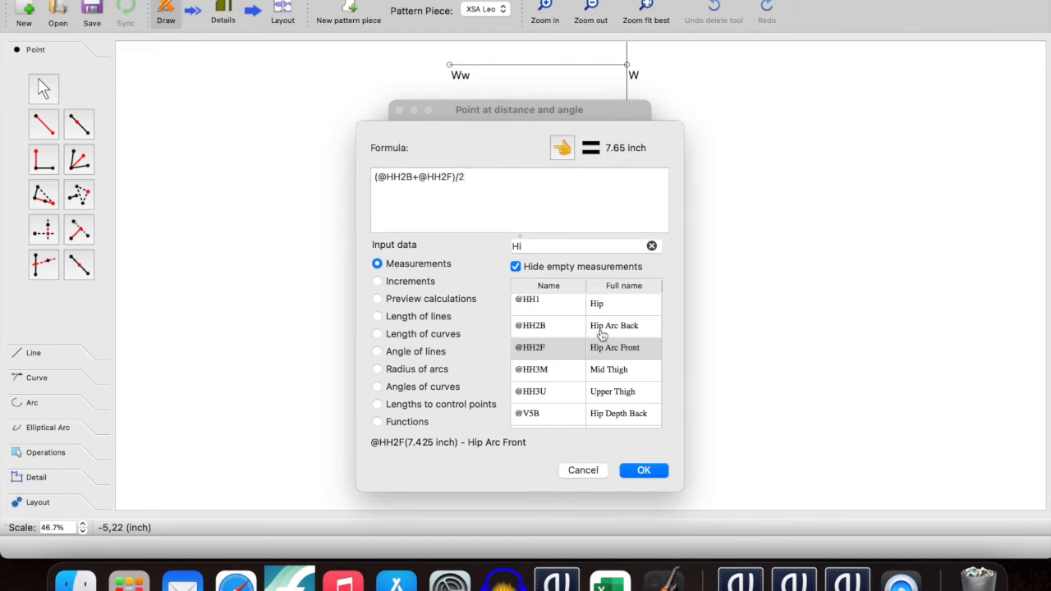
{"action": "left_click", "coordinate": [637, 469]}
{"action": "left_click", "coordinate": [617, 389]}
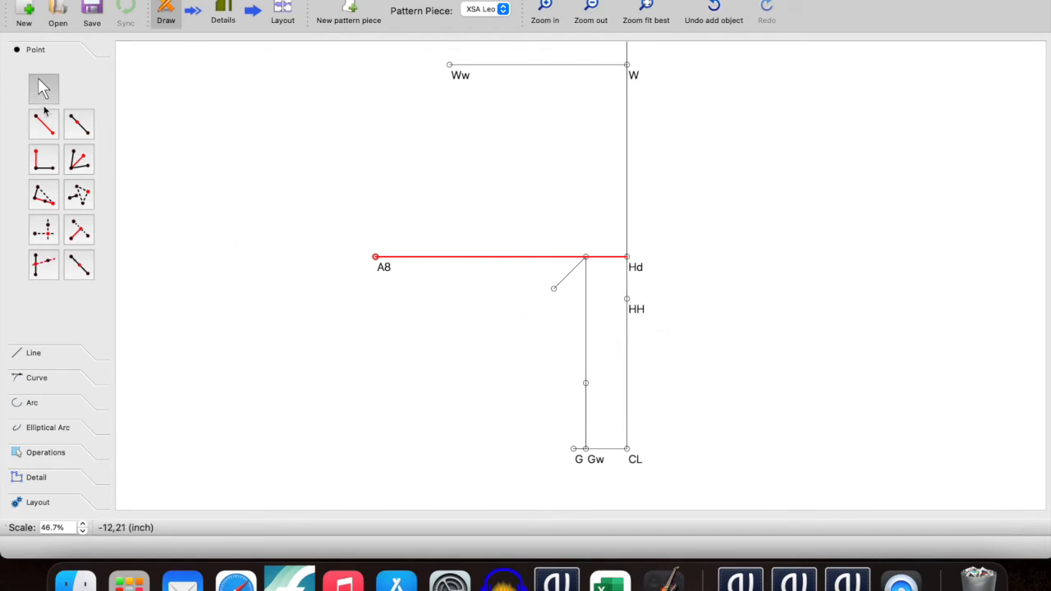
- Add a point halfway along the line from A5 to A8
{"action": "left_click", "coordinate": [78, 270]}
{"action": "left_click", "coordinate": [585, 257]}
{"action": "left_click", "coordinate": [375, 257]}
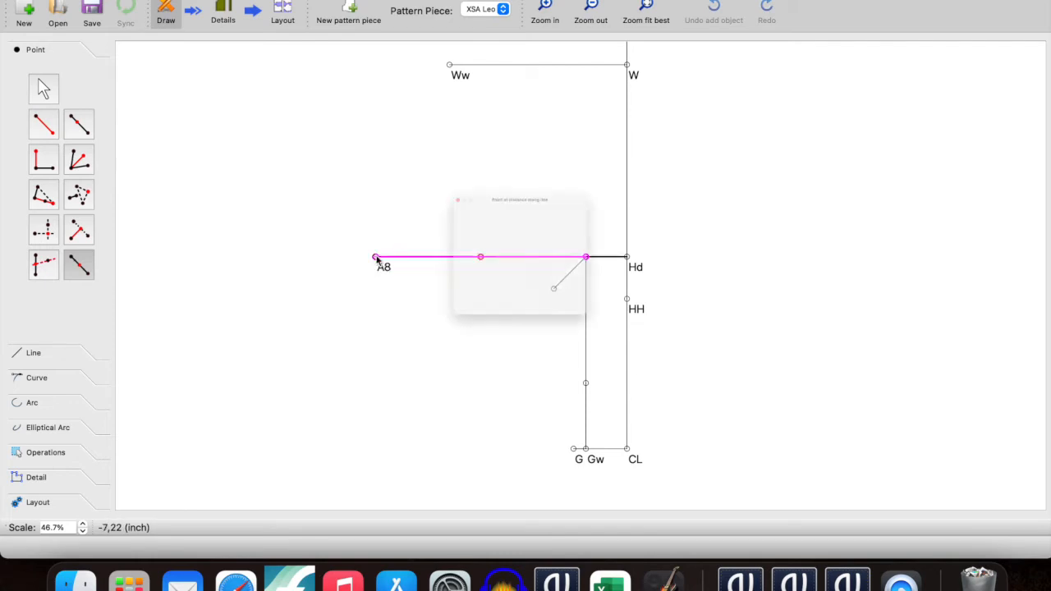
{"action": "left_click", "coordinate": [627, 367]}
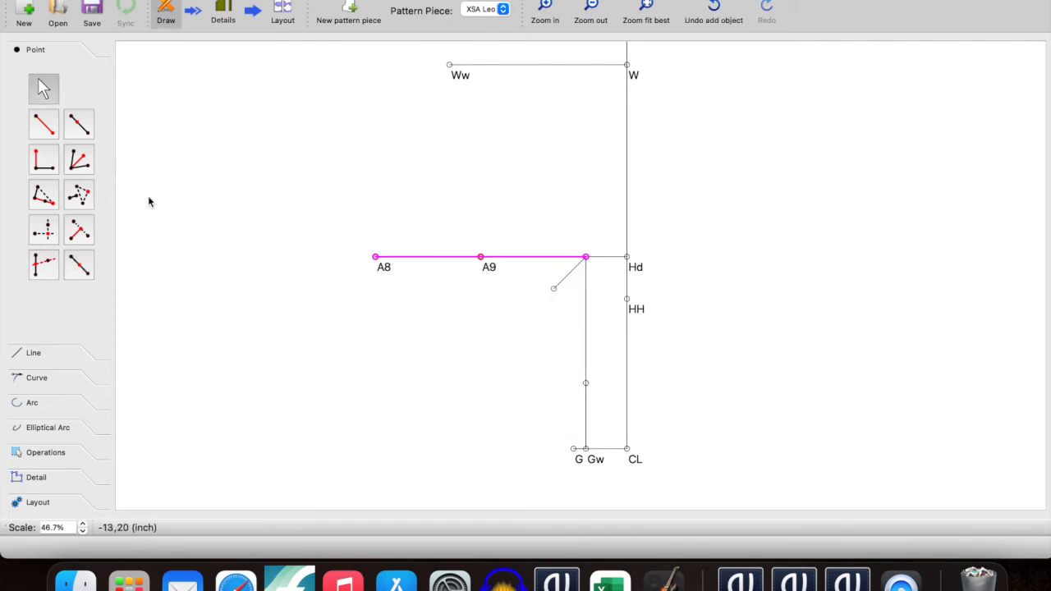
- Add a point along the line from A9 to A8 at CurrentLength/2
{"action": "left_click", "coordinate": [82, 274]}
{"action": "left_click", "coordinate": [480, 257]}
{"action": "left_click", "coordinate": [375, 258]}
{"action": "key", "text": "BackSpace"}
{"action": "type", "text": "CurrentLength/2"}
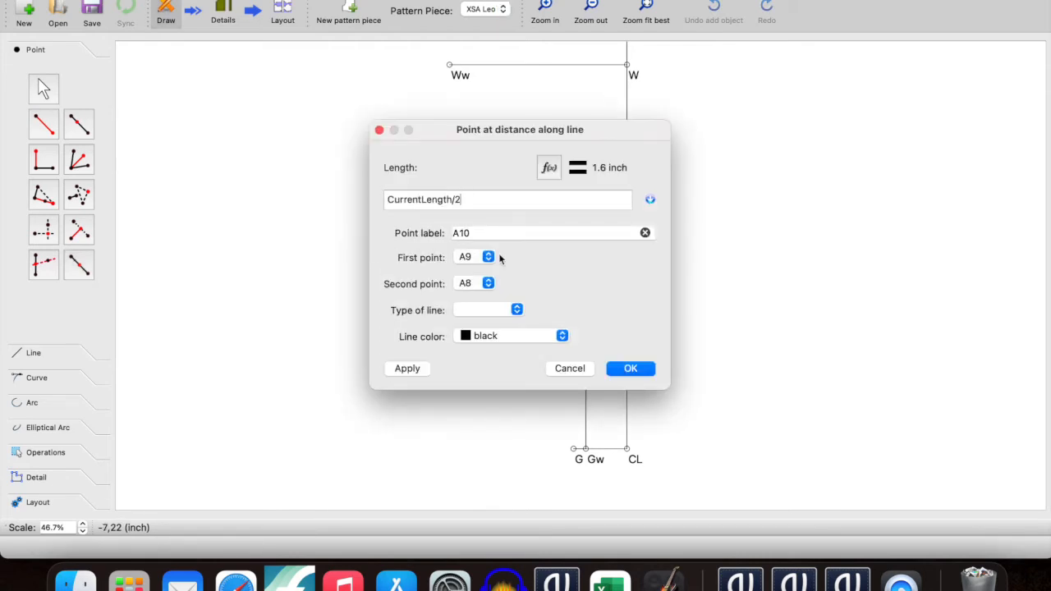
{"action": "left_click", "coordinate": [625, 372]}
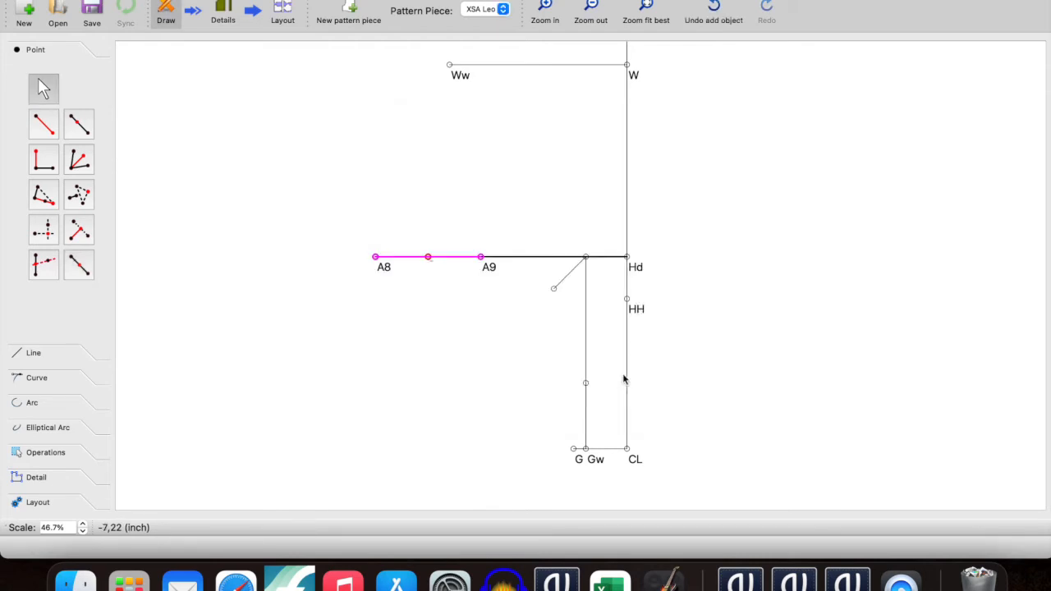
- Add a point at distance and angle from base point A8, 3/8 inch away at 0°
{"action": "left_click", "coordinate": [43, 124]}
{"action": "left_click", "coordinate": [375, 258]}
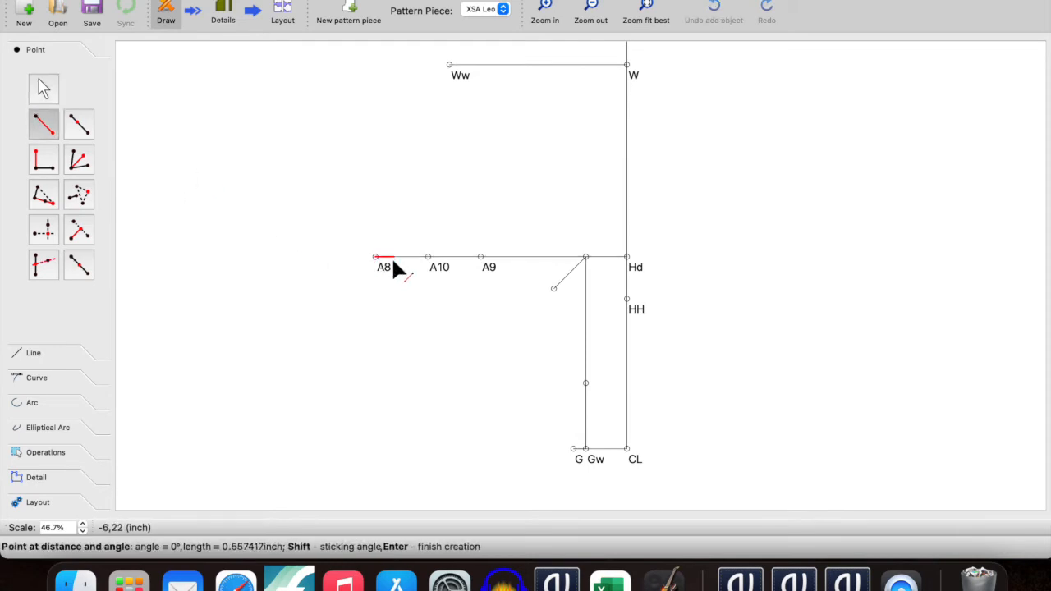
{"action": "left_click", "coordinate": [392, 256]}
{"action": "type", "text": "3/8"}
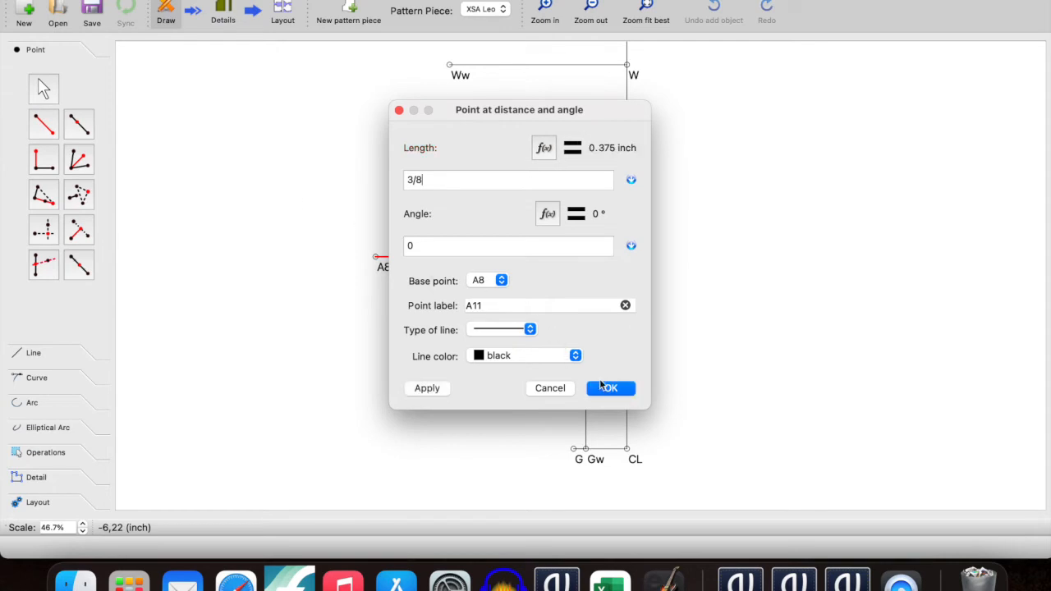
{"action": "left_click", "coordinate": [604, 387]}
- Add a point at distance and angle from base point A8, 3/8 inch away at 270°
{"action": "left_click", "coordinate": [42, 124]}
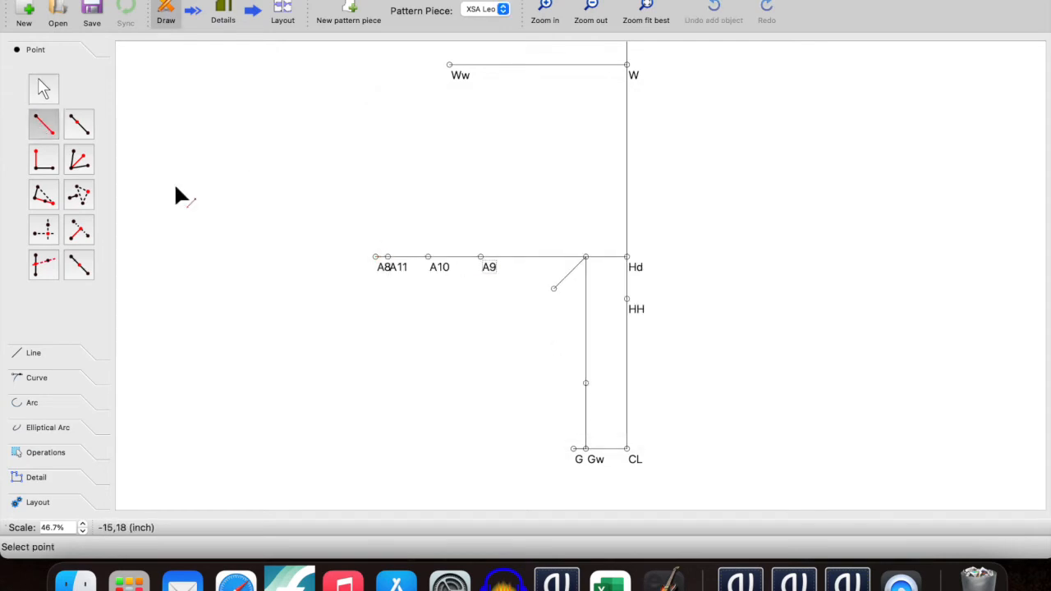
{"action": "left_click", "coordinate": [376, 258]}
{"action": "left_click", "coordinate": [380, 288]}
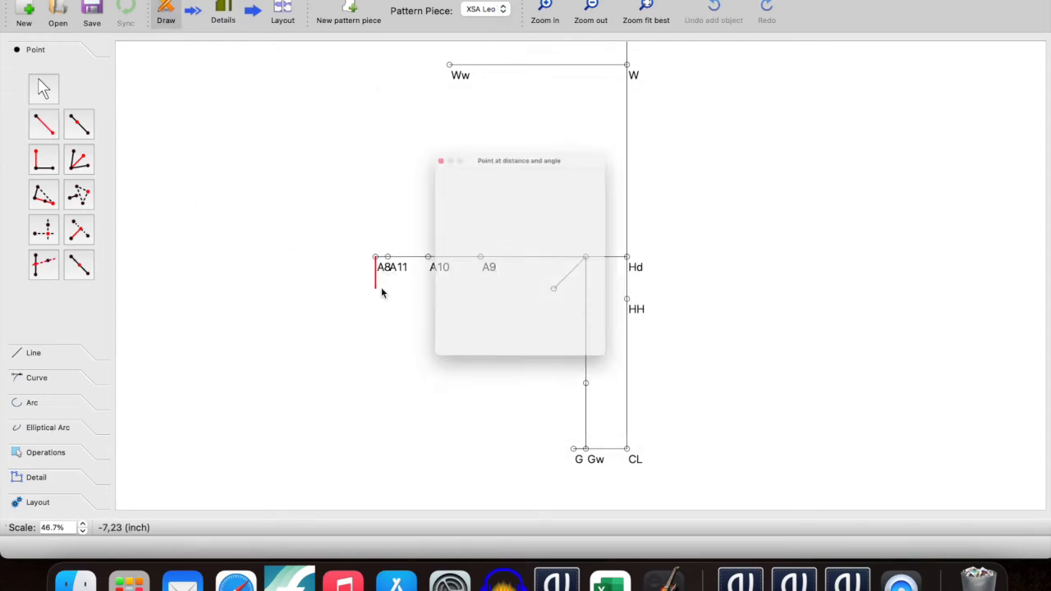
{"action": "double_click", "coordinate": [470, 180]}
{"action": "type", "text": "3/8"}
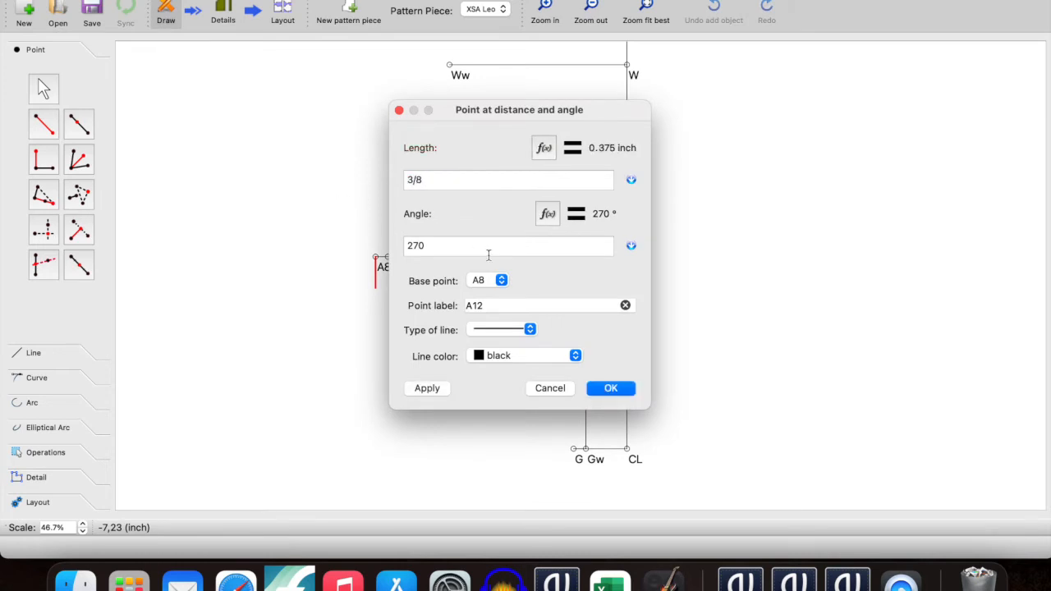
{"action": "left_click", "coordinate": [611, 388]}
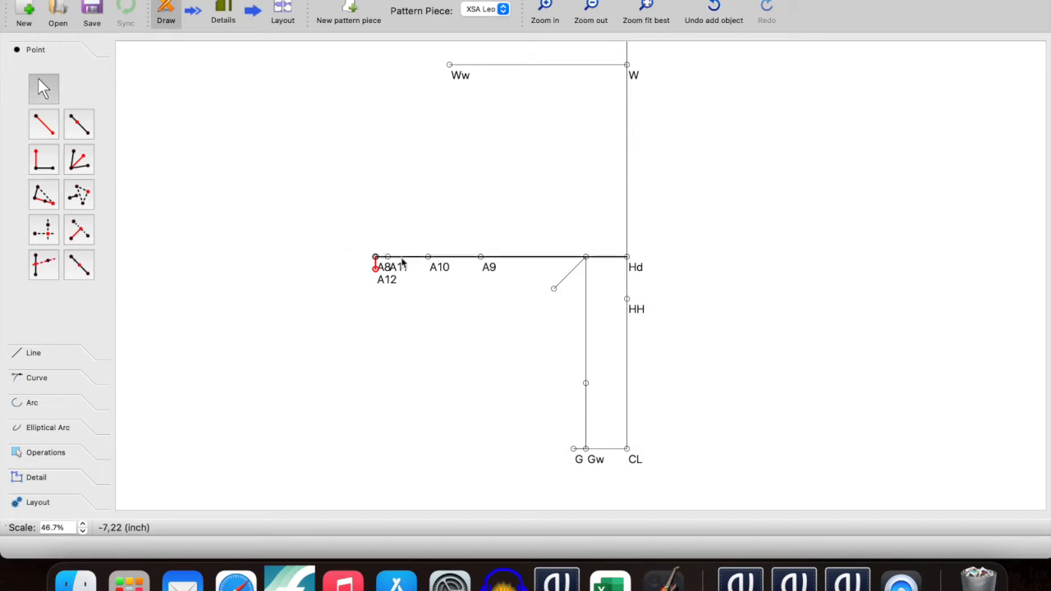
- Add a point at distance and angle from base point A10, 1/2 inch away at 90°
{"action": "left_click", "coordinate": [43, 124]}
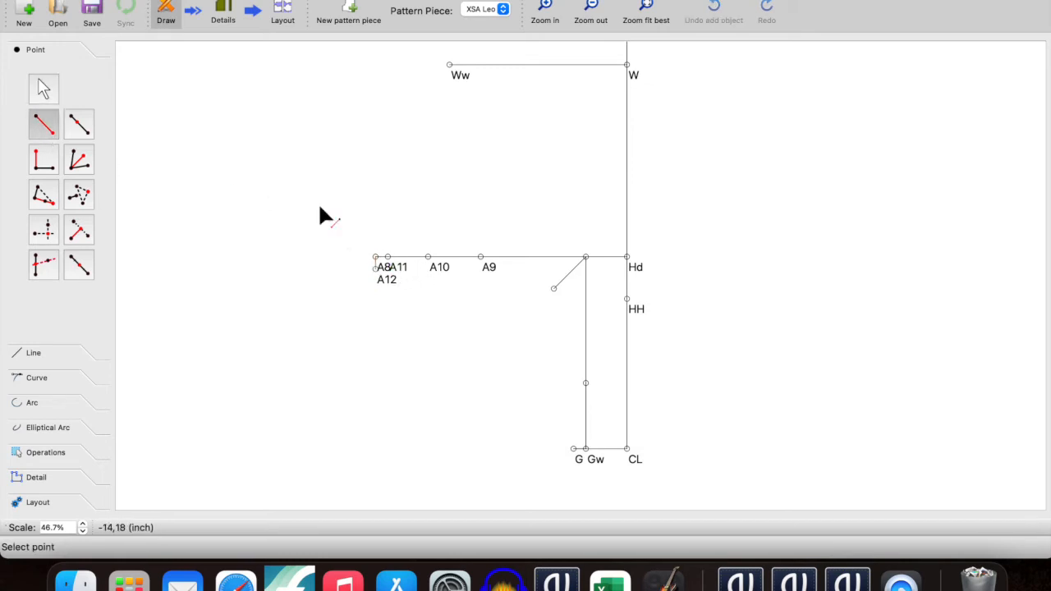
{"action": "left_click", "coordinate": [428, 259]}
{"action": "left_click", "coordinate": [430, 243]}
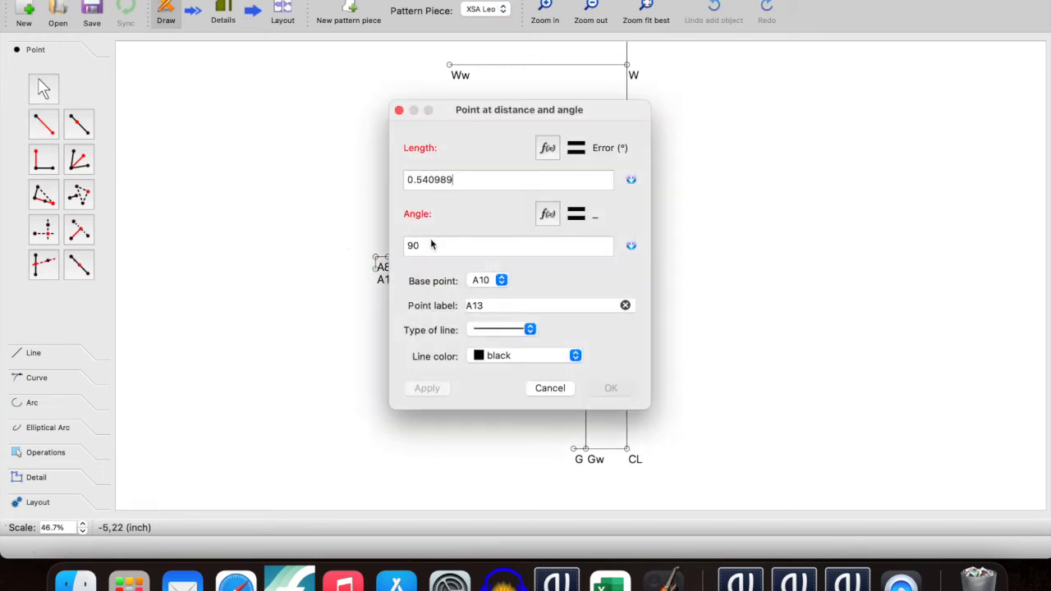
{"action": "type", "text": "1/2"}
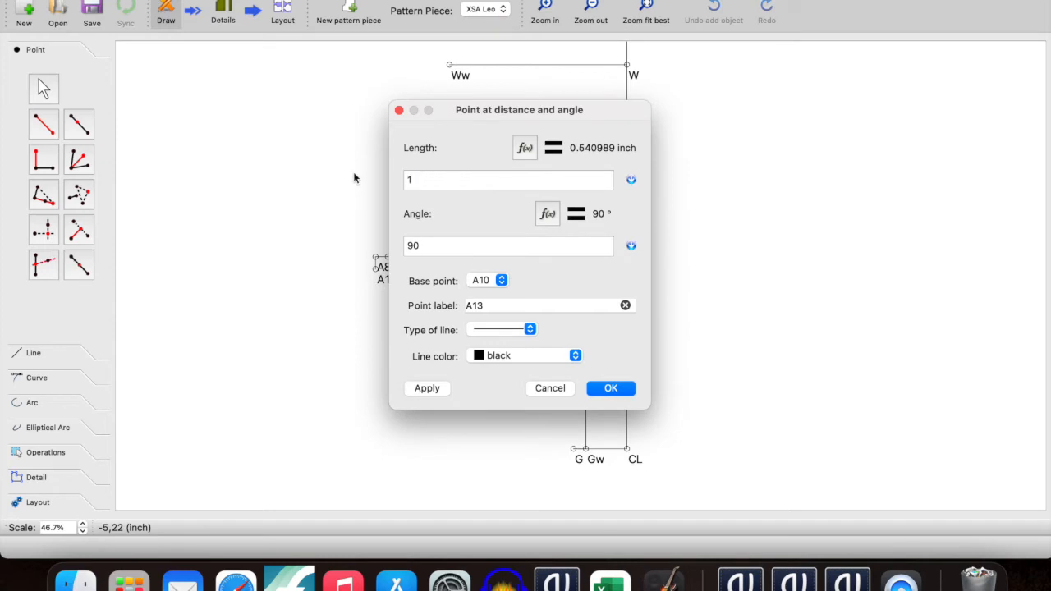
{"action": "left_click", "coordinate": [613, 386]}
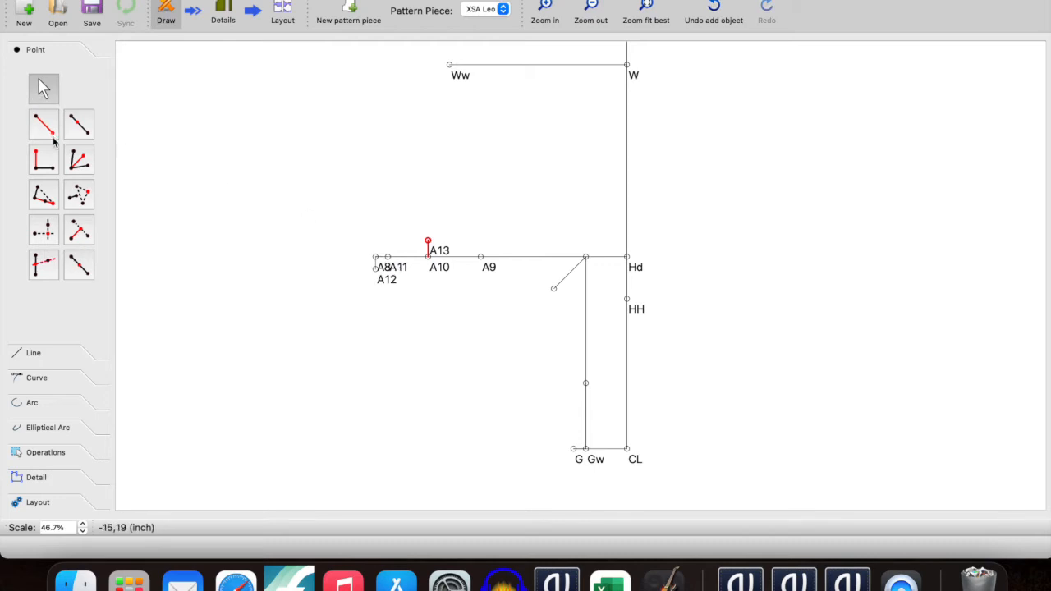
- Add a point along the line from A11 to Gw at CurrentLength/2
{"action": "left_click", "coordinate": [34, 358]}
{"action": "left_click", "coordinate": [44, 148]}
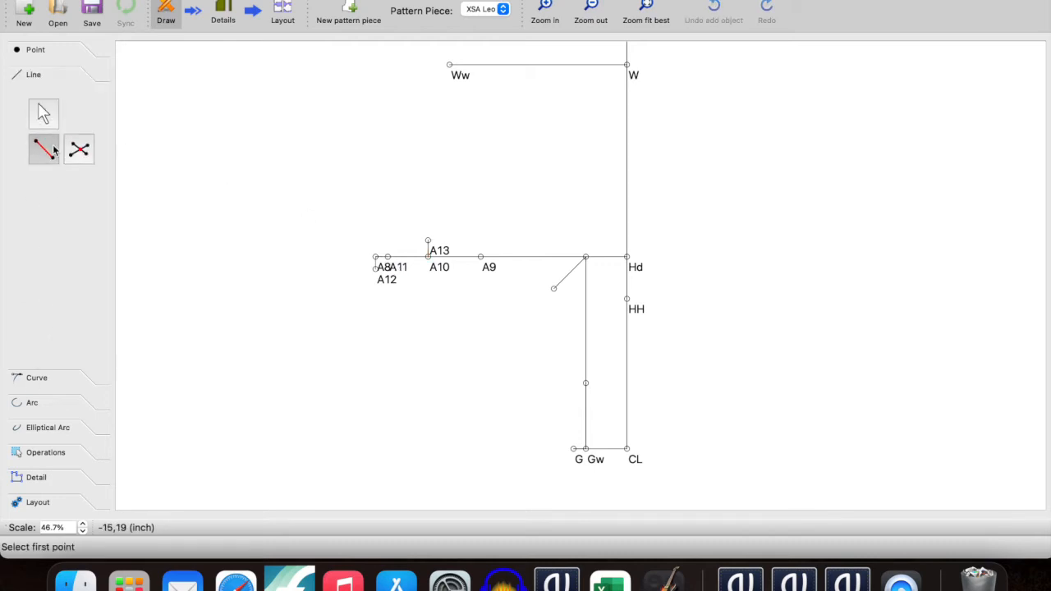
{"action": "left_click", "coordinate": [36, 53]}
{"action": "left_click", "coordinate": [86, 269]}
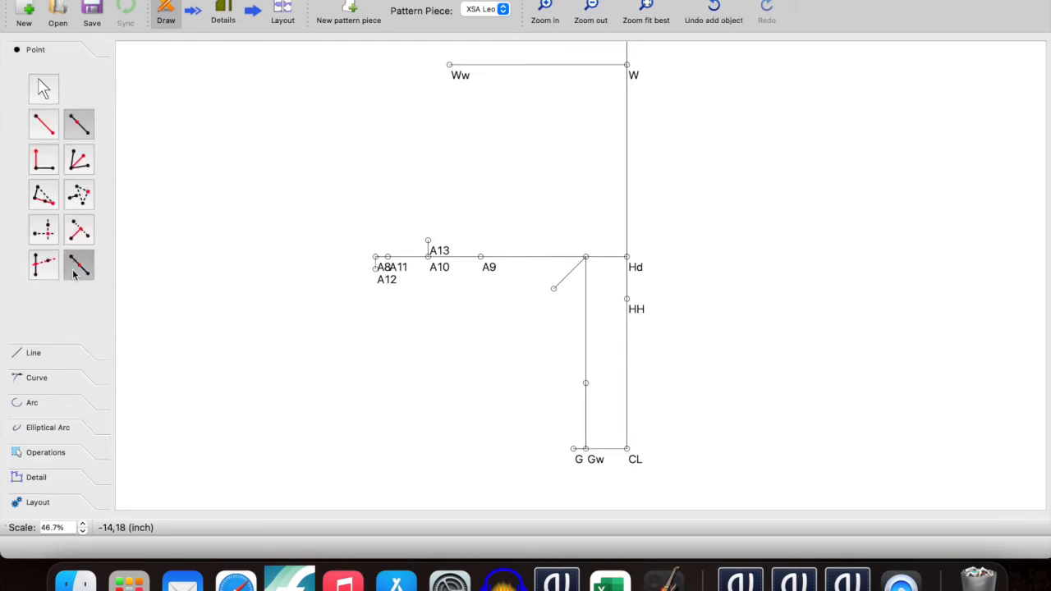
{"action": "left_click", "coordinate": [387, 258]}
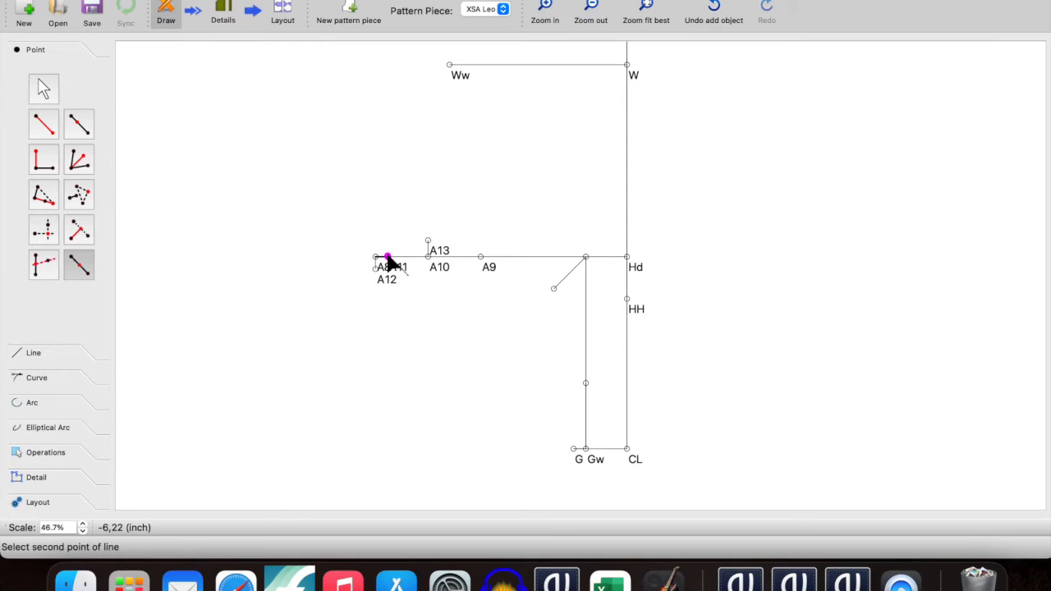
{"action": "left_click", "coordinate": [586, 450]}
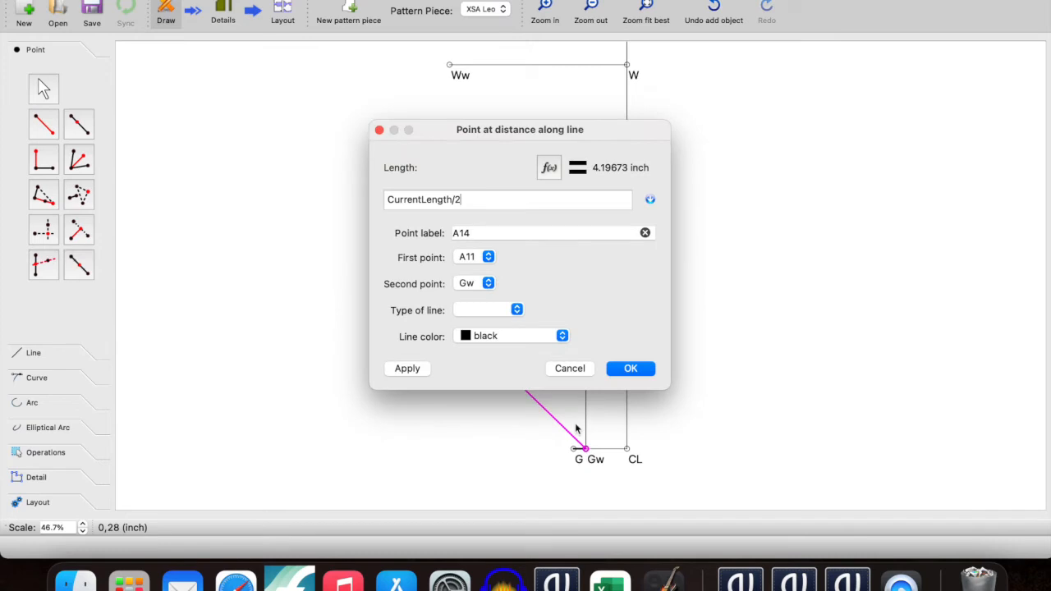
{"action": "left_click", "coordinate": [632, 369]}
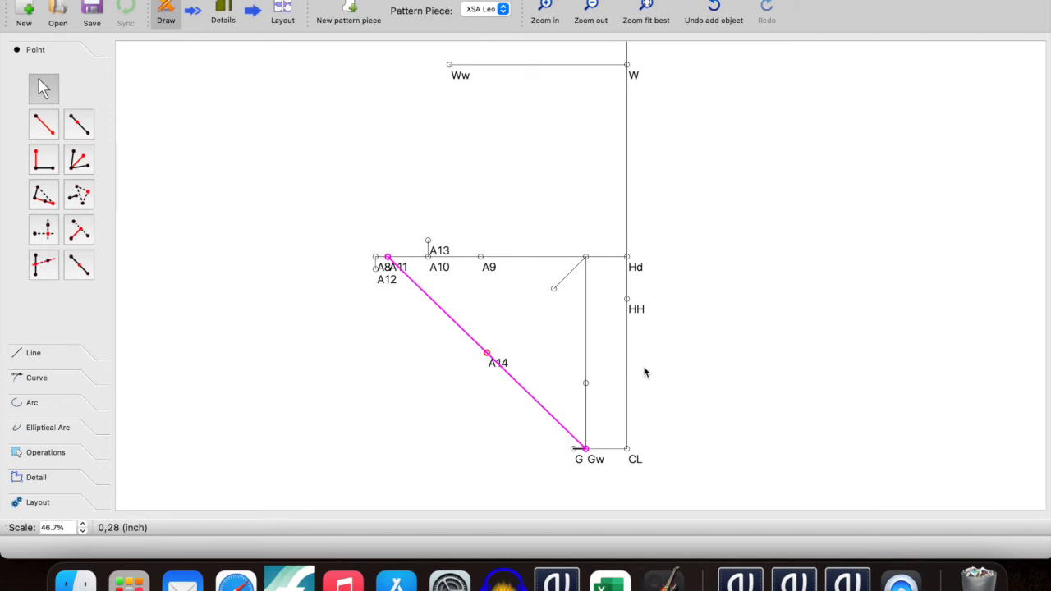
- Add a point at distance and angle from base point A14, 1 inch away at 225°
{"action": "left_click", "coordinate": [44, 123]}
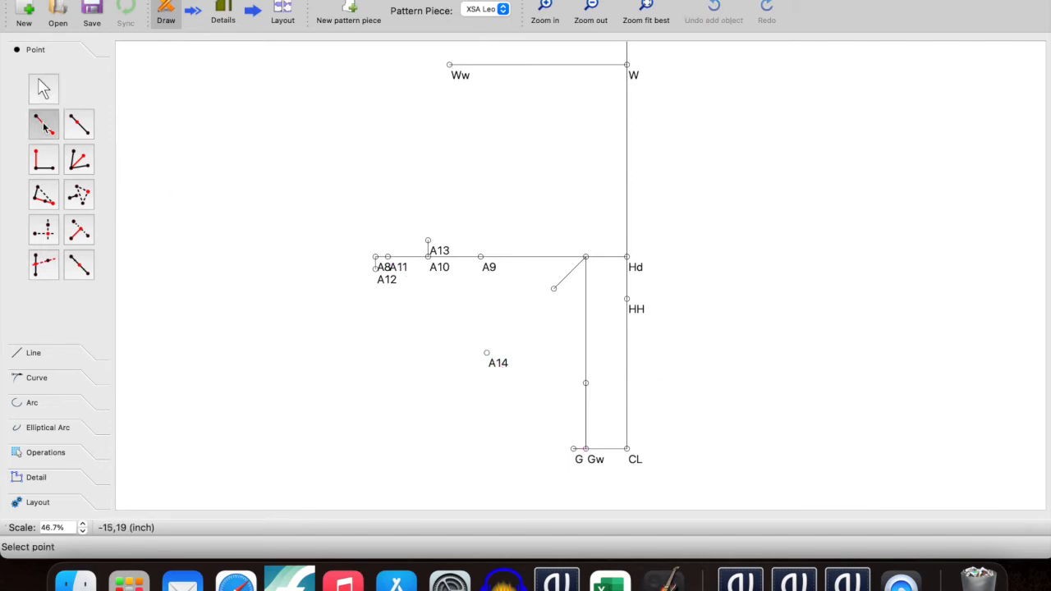
{"action": "left_click", "coordinate": [487, 353]}
{"action": "left_click", "coordinate": [466, 384]}
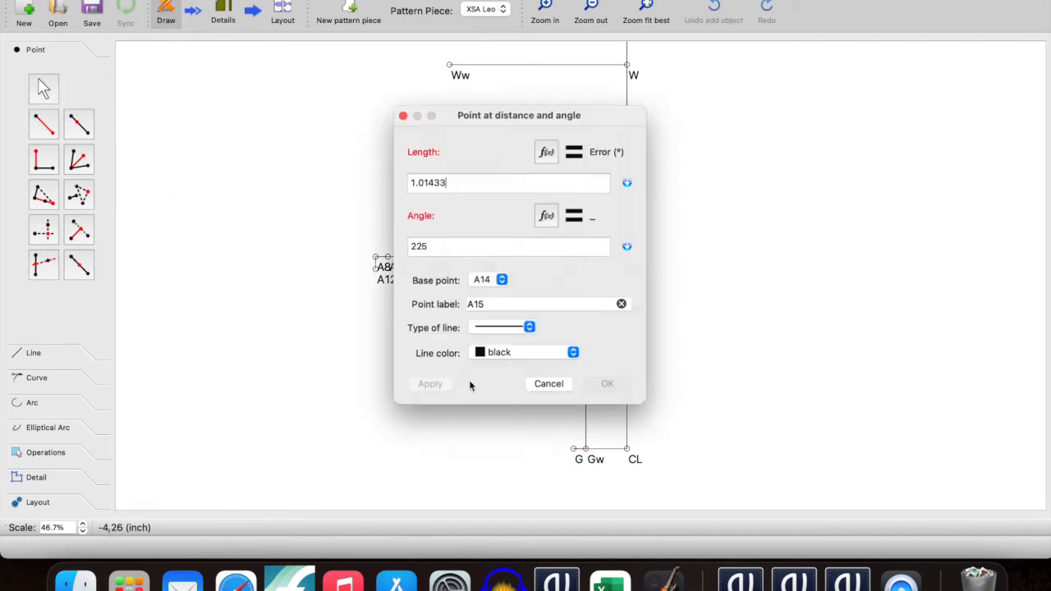
{"action": "type", "text": "1"}
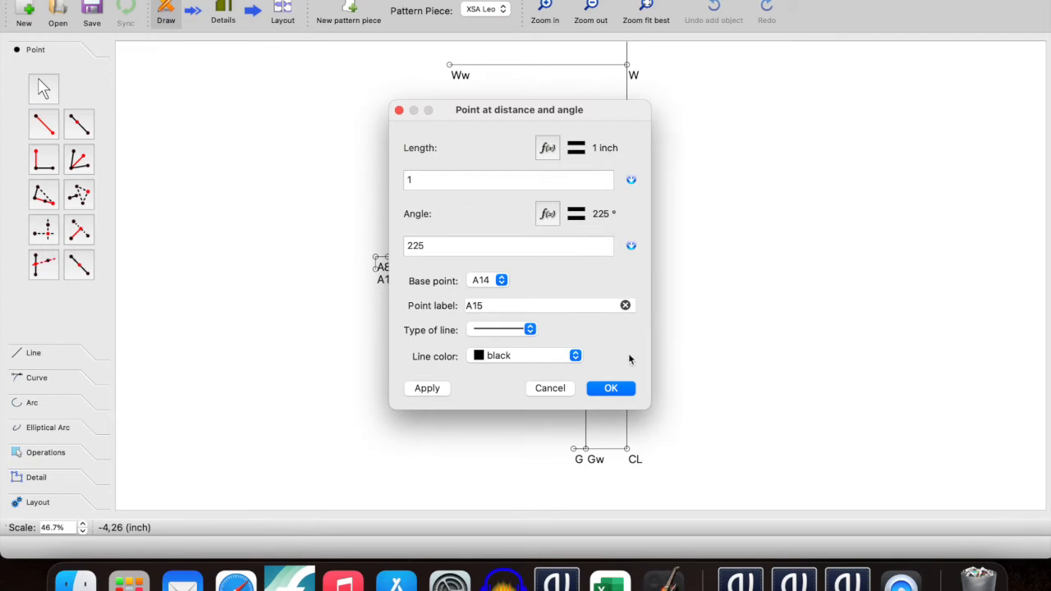
{"action": "left_click", "coordinate": [611, 391]}
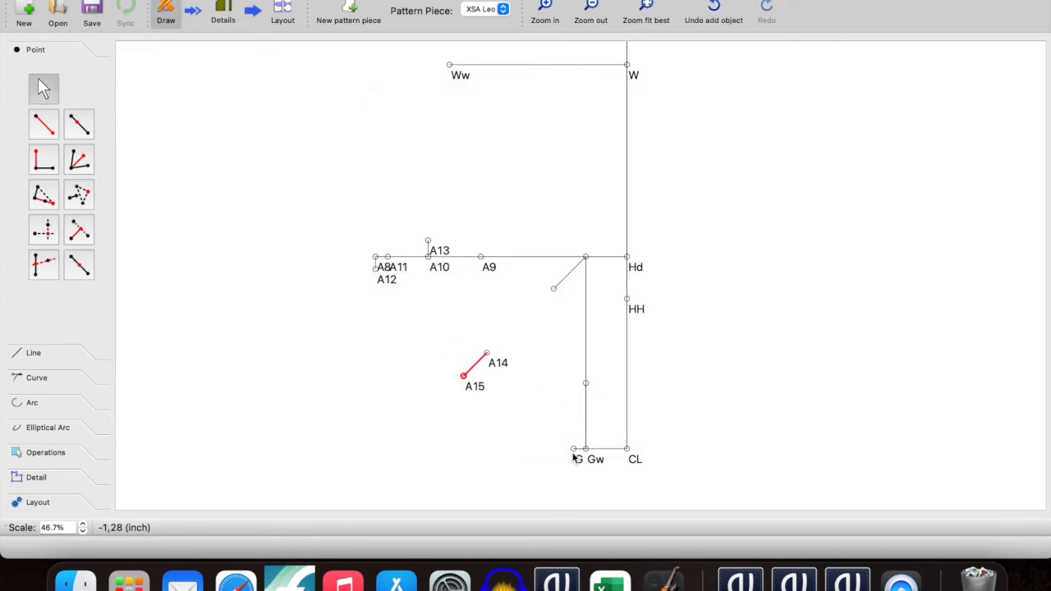
- Draw a simple curve for the leg opening, starting at G and ending at A12
{"action": "mouse_move", "coordinate": [574, 452]}
{"action": "mouse_move", "coordinate": [378, 274]}
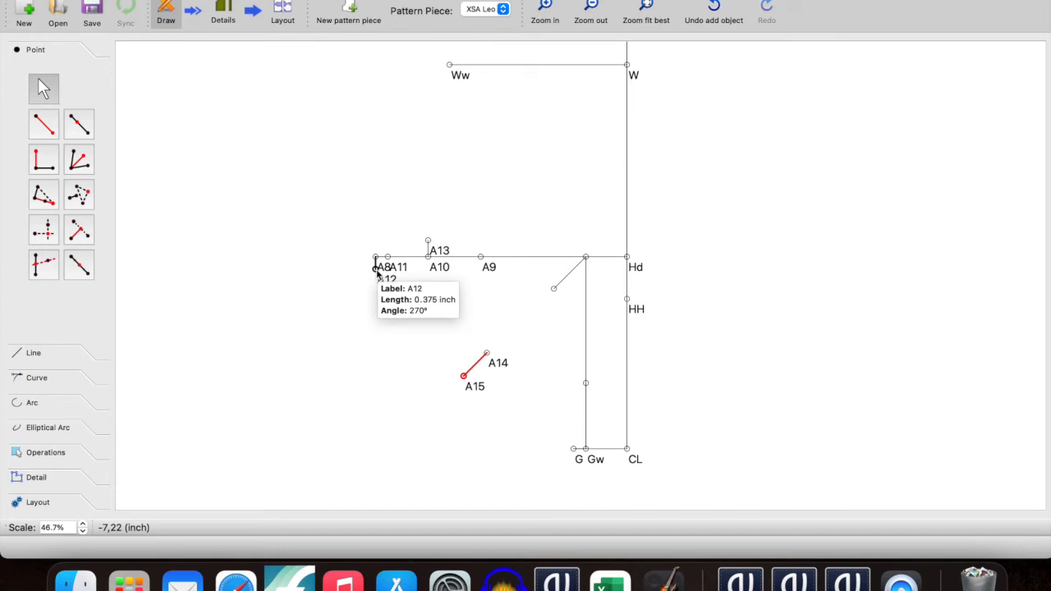
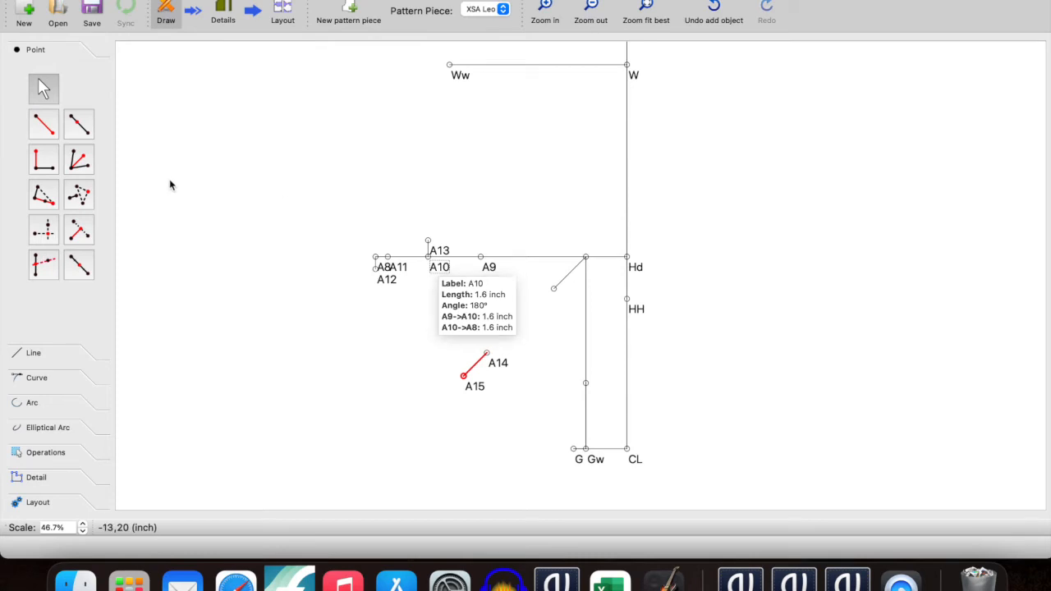
{"action": "left_click", "coordinate": [38, 380]}
{"action": "left_click", "coordinate": [44, 174]}
{"action": "scroll", "coordinate": [411, 257], "scroll_direction": "up", "scroll_amount": 10}
{"action": "scroll", "coordinate": [422, 305], "scroll_direction": "down", "scroll_amount": 5, "text": "ctrl"}
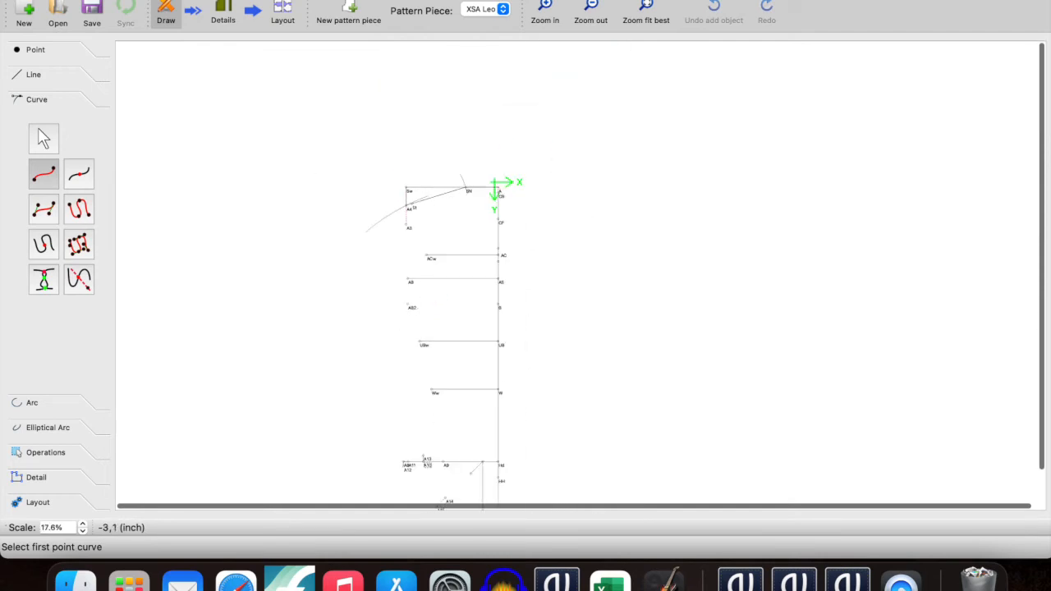
{"action": "scroll", "coordinate": [544, 418], "scroll_direction": "up", "scroll_amount": 2, "text": "ctrl"}
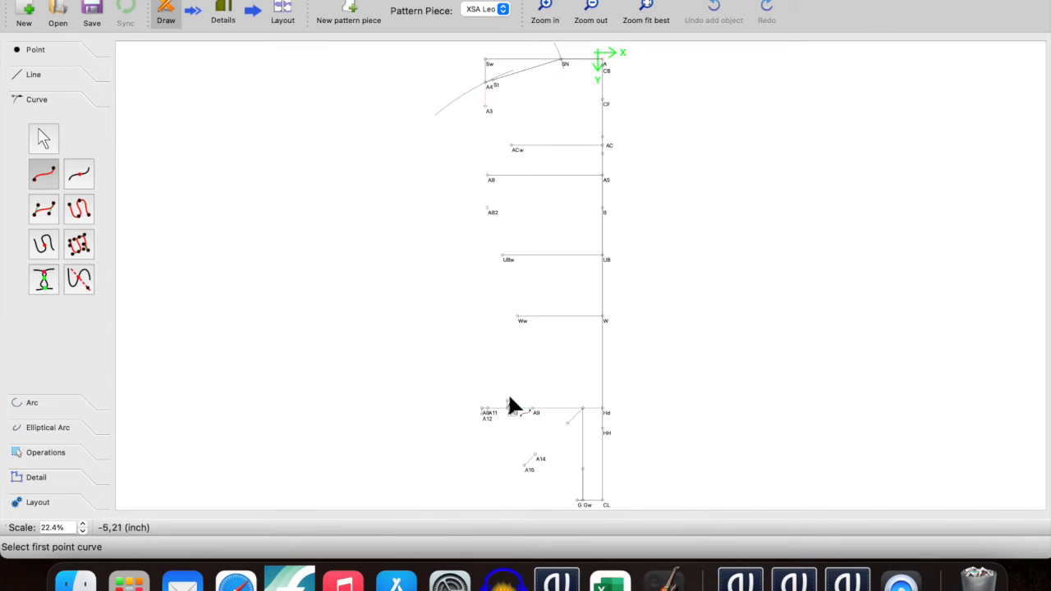
{"action": "scroll", "coordinate": [510, 405], "scroll_direction": "up", "scroll_amount": 1, "text": "ctrl"}
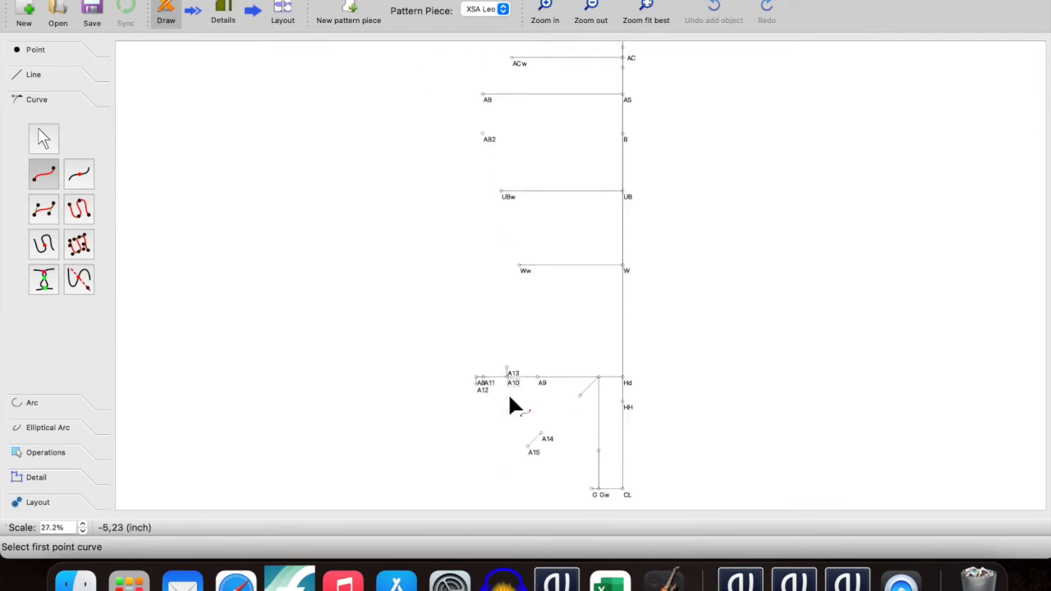
{"action": "scroll", "coordinate": [510, 400], "scroll_direction": "up", "scroll_amount": 3, "text": "ctrl"}
{"action": "scroll", "coordinate": [698, 462], "scroll_direction": "down", "scroll_amount": 1}
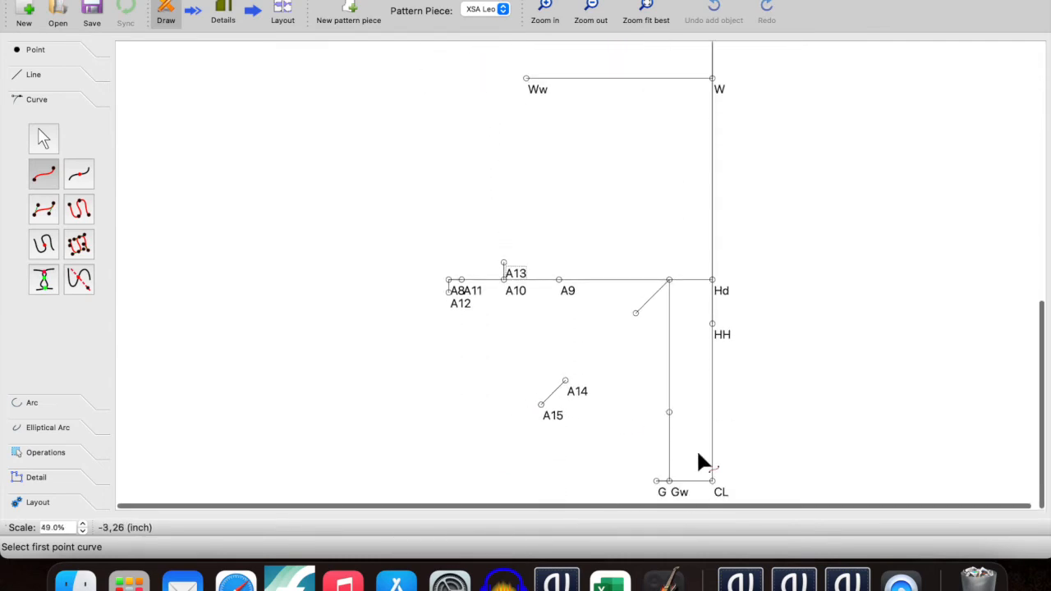
{"action": "left_click", "coordinate": [656, 482]}
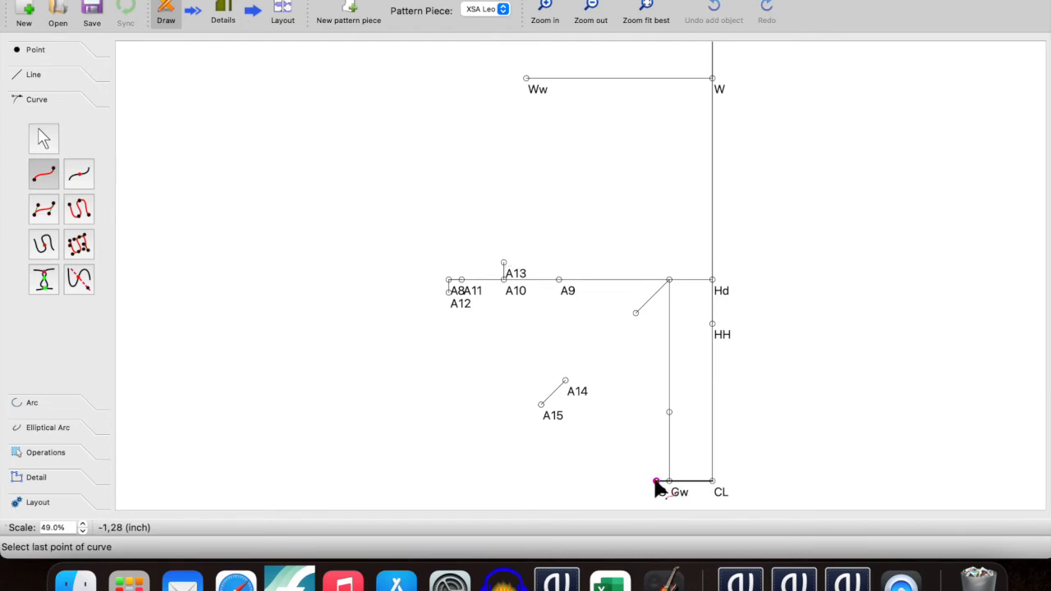
{"action": "left_click", "coordinate": [450, 294]}
- Shape the leg curve between G and A12 to follow A11, A13, the diagonal guide's endpoint and the point on the vertical above Gw
{"action": "left_click_drag", "start_coordinate": [585, 420], "coordinate": [628, 309]}
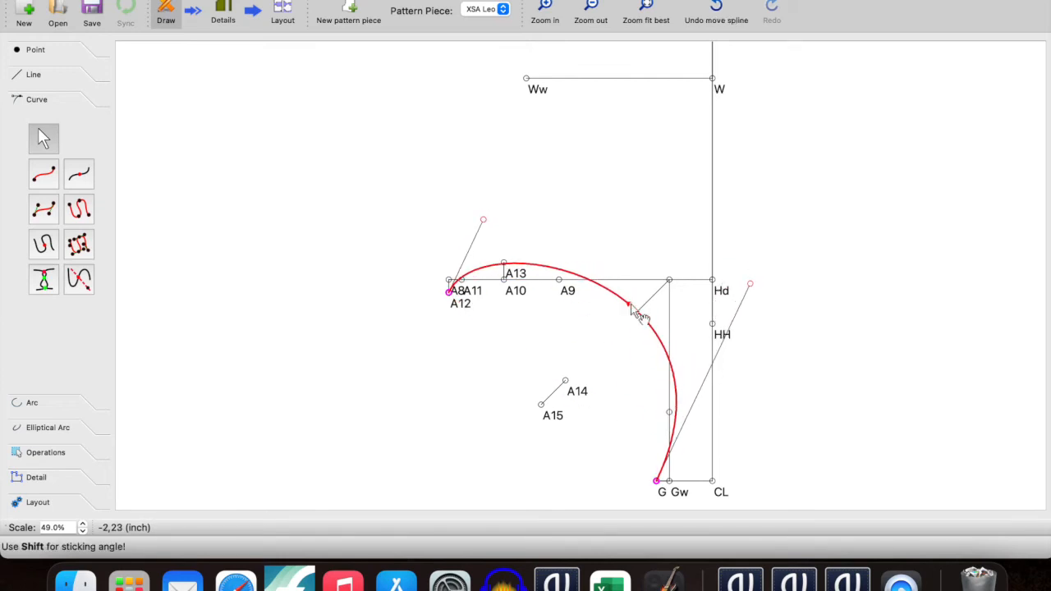
{"action": "left_click_drag", "start_coordinate": [750, 286], "coordinate": [728, 279]}
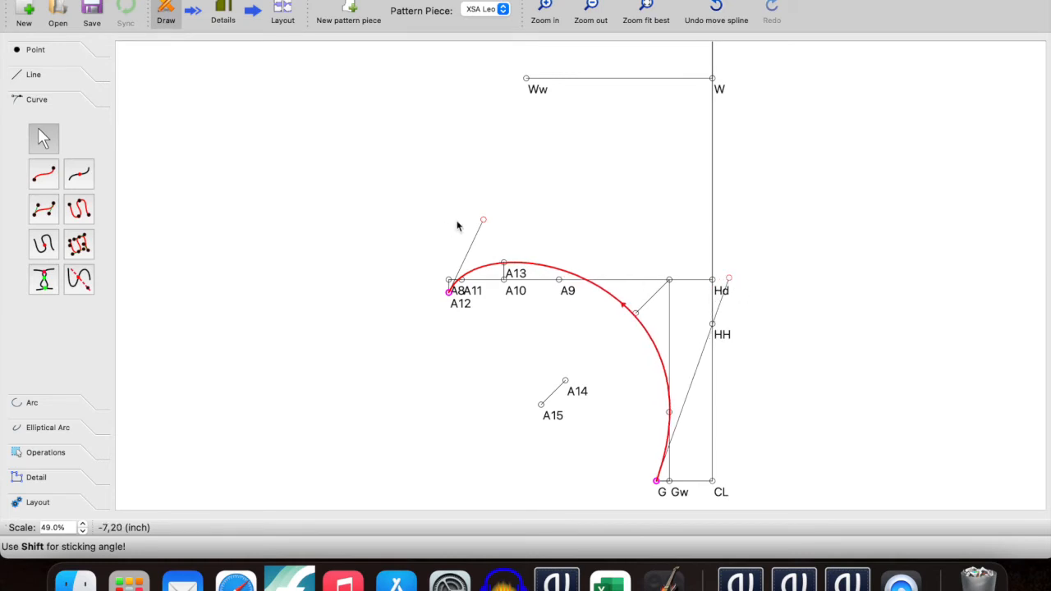
{"action": "left_click_drag", "start_coordinate": [486, 221], "coordinate": [470, 218]}
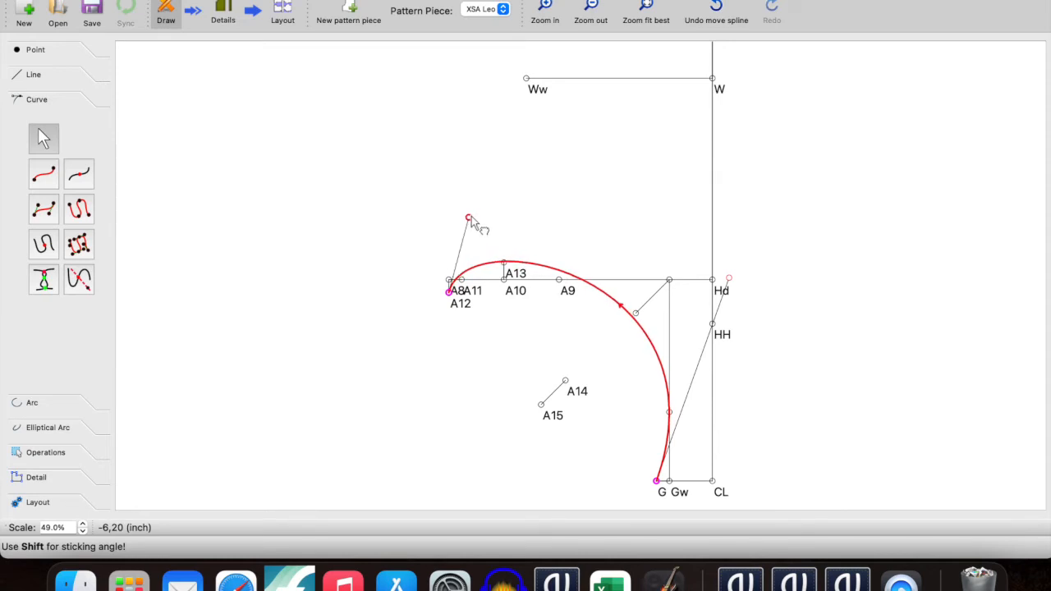
{"action": "left_click_drag", "start_coordinate": [471, 218], "coordinate": [473, 230]}
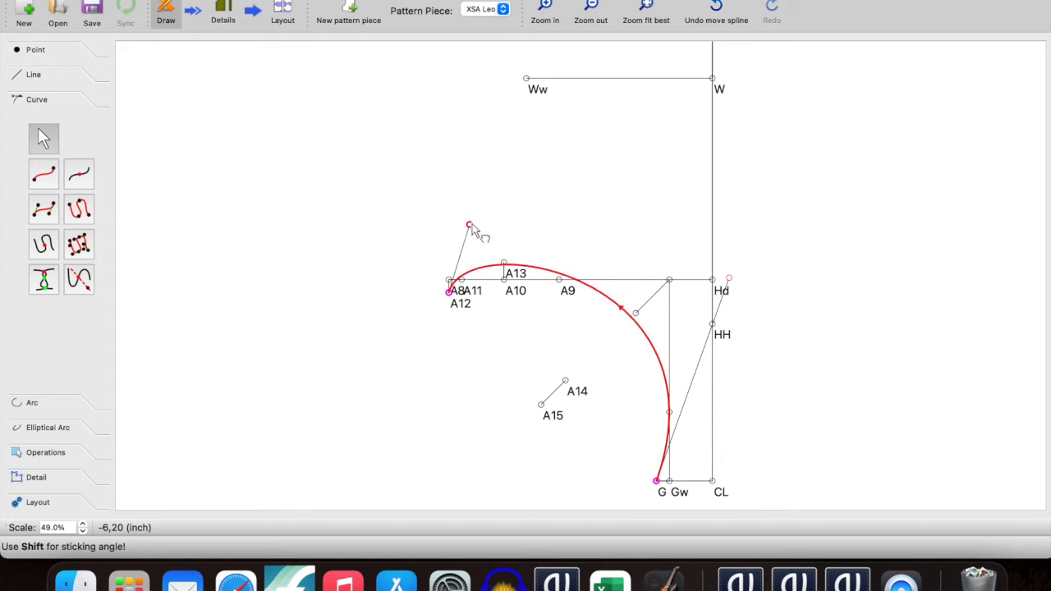
{"action": "mouse_move", "coordinate": [729, 280]}
{"action": "left_mouse_down"}
{"action": "mouse_move", "coordinate": [705, 305]}
{"action": "mouse_move", "coordinate": [718, 282]}
{"action": "mouse_move", "coordinate": [739, 299]}
{"action": "mouse_move", "coordinate": [730, 286]}
{"action": "mouse_move", "coordinate": [740, 281]}
{"action": "mouse_move", "coordinate": [729, 282]}
{"action": "left_mouse_up"}
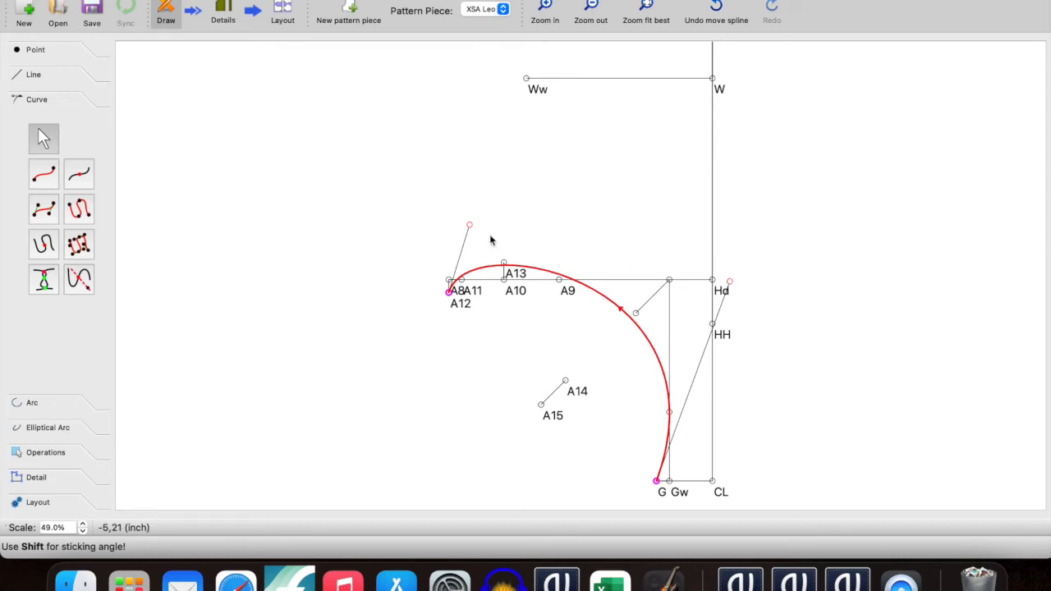
{"action": "left_click_drag", "start_coordinate": [471, 225], "coordinate": [499, 229]}
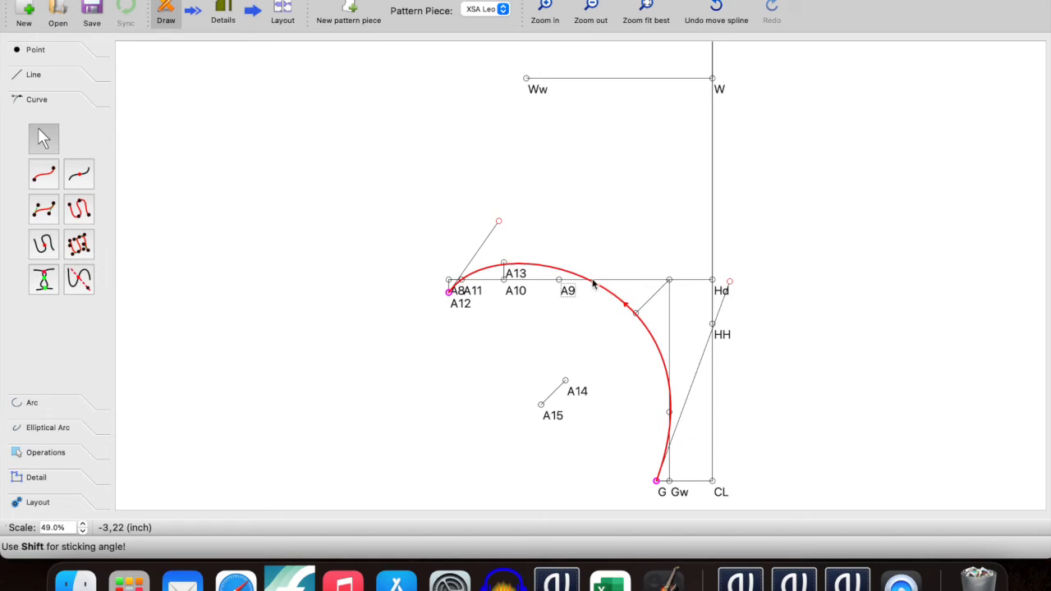
- Add a midpoint between A10 and the top of the vertical above Gw, and hide the label of A9
{"action": "left_click", "coordinate": [572, 293]}
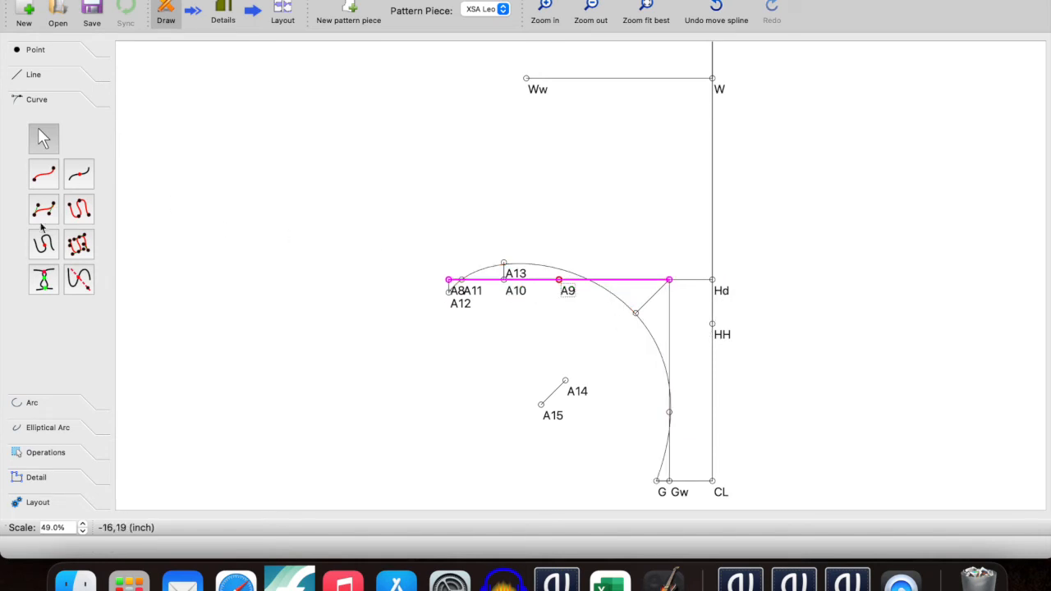
{"action": "left_click", "coordinate": [41, 51]}
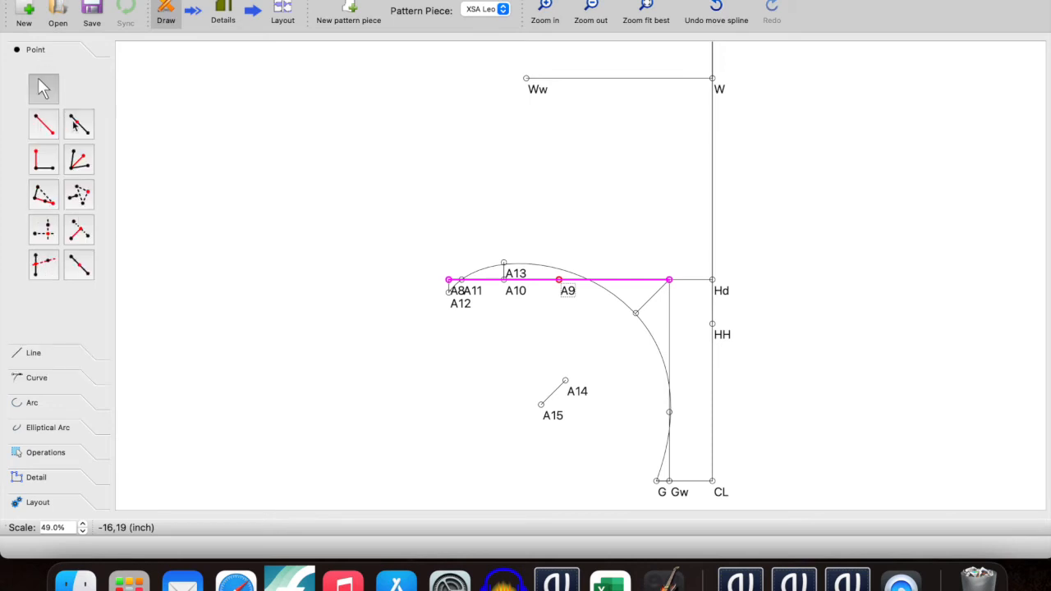
{"action": "left_click", "coordinate": [90, 272]}
{"action": "left_click", "coordinate": [504, 281]}
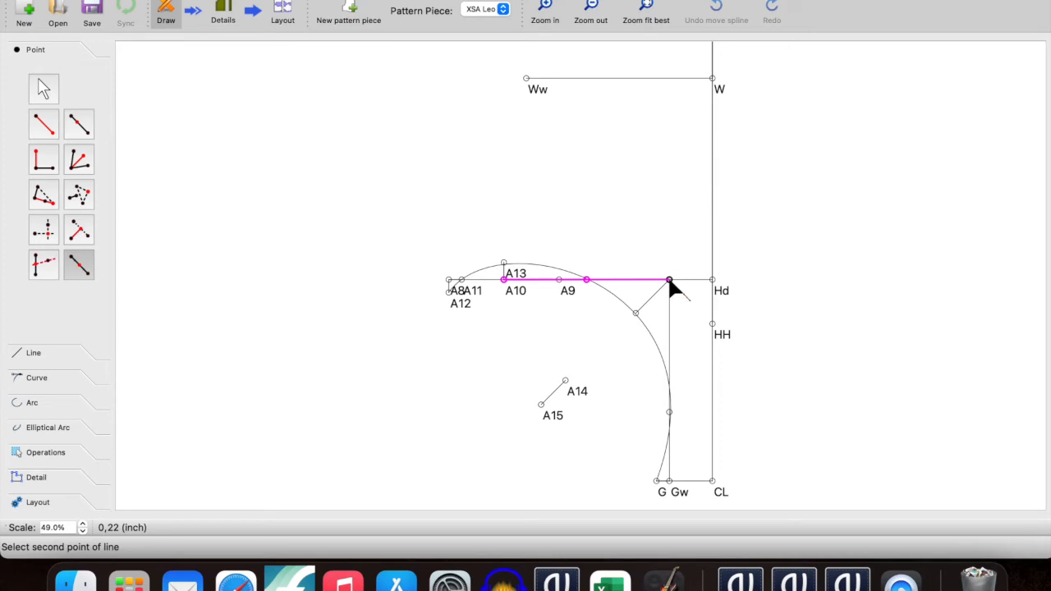
{"action": "left_click", "coordinate": [669, 281]}
{"action": "left_click", "coordinate": [649, 370]}
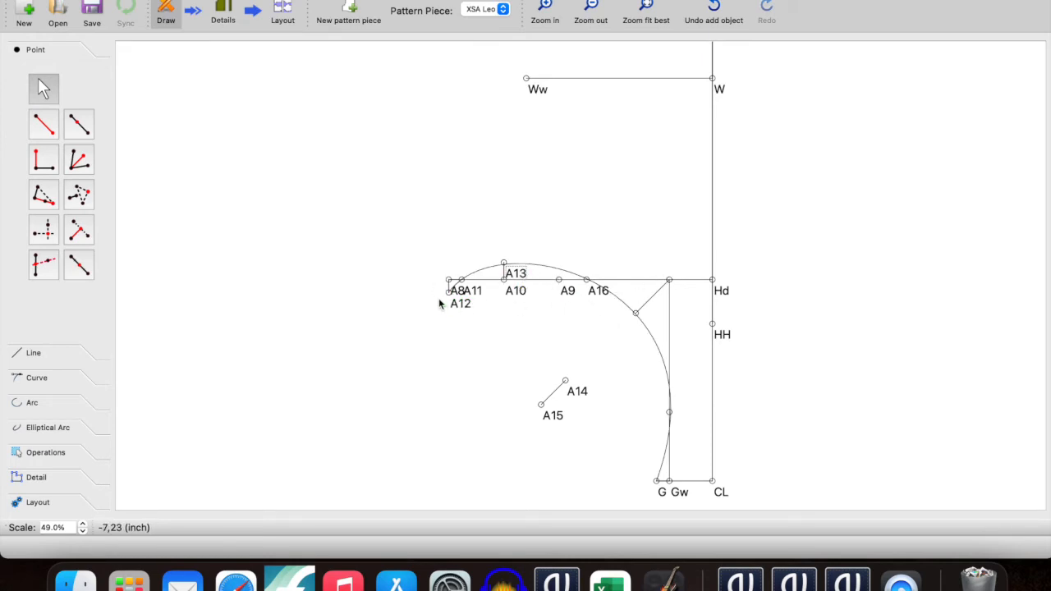
{"action": "right_click", "coordinate": [566, 288]}
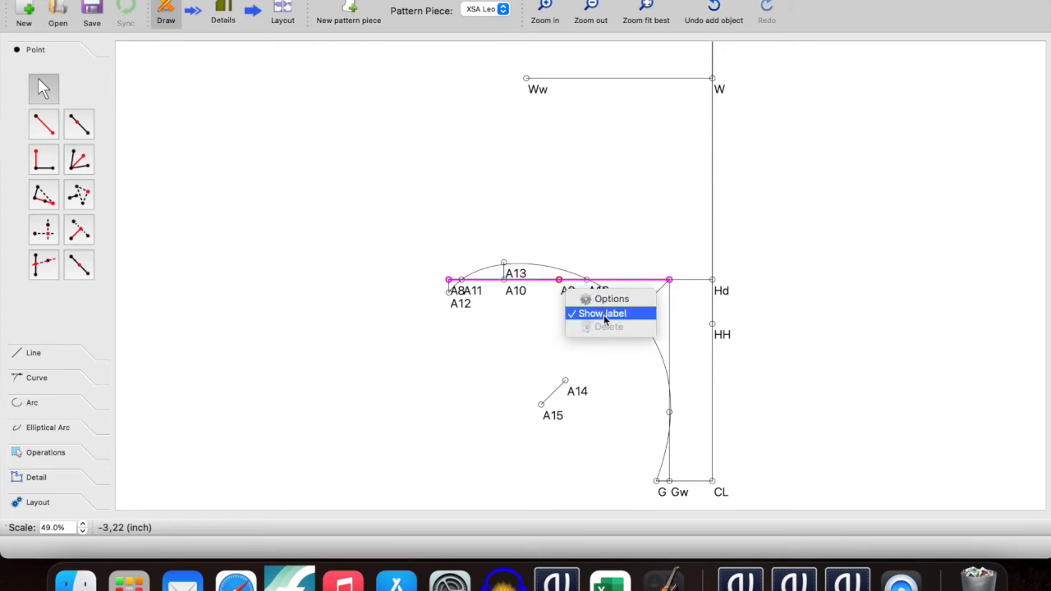
{"action": "left_click", "coordinate": [596, 314]}
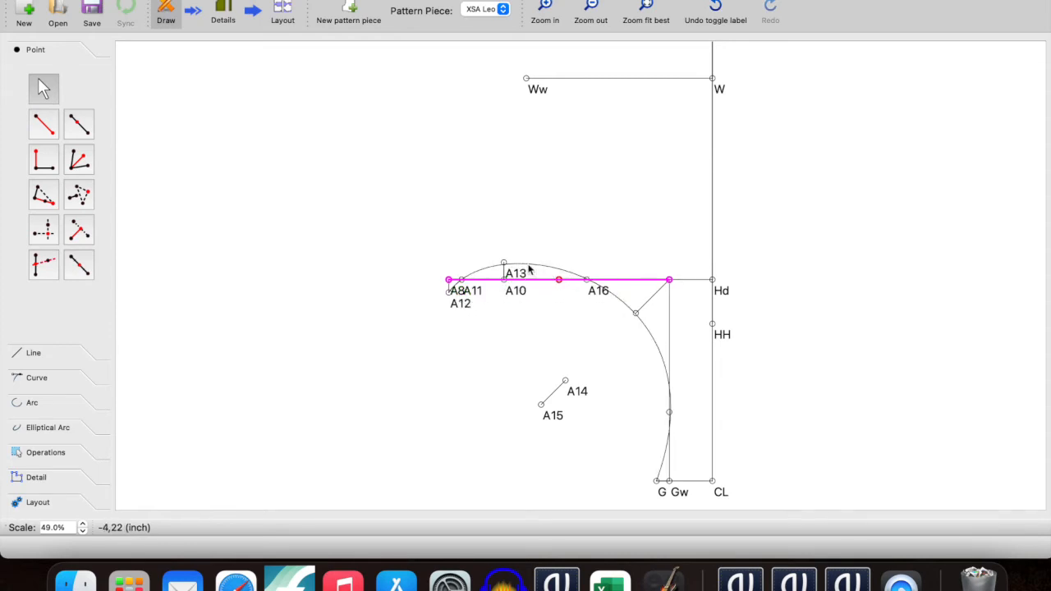
- Refine the leg curve between G and A12 by adjusting its control handles at both ends
{"action": "left_click", "coordinate": [528, 265]}
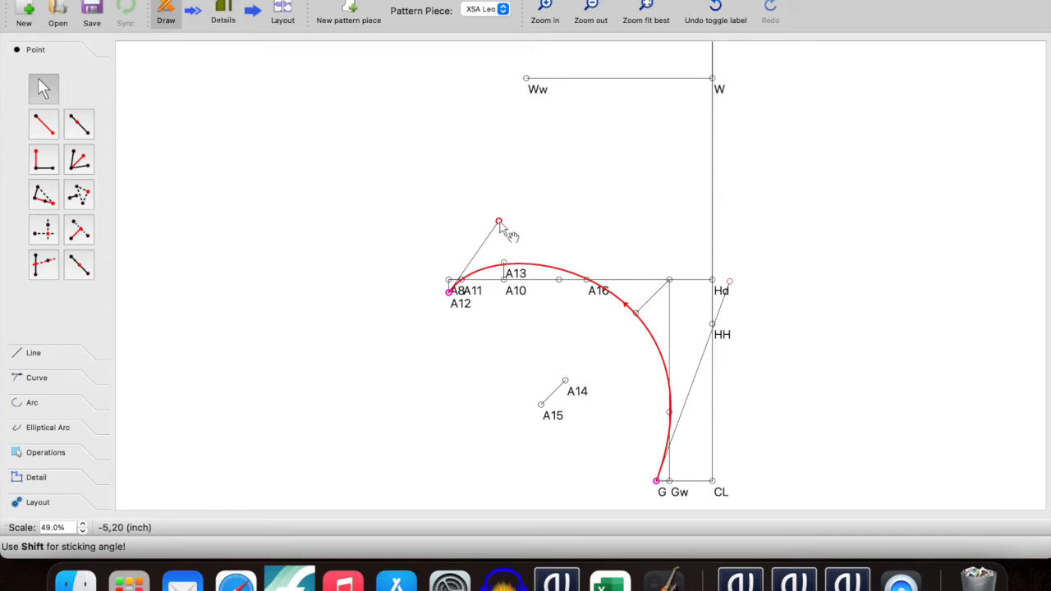
{"action": "left_click_drag", "start_coordinate": [502, 229], "coordinate": [495, 222]}
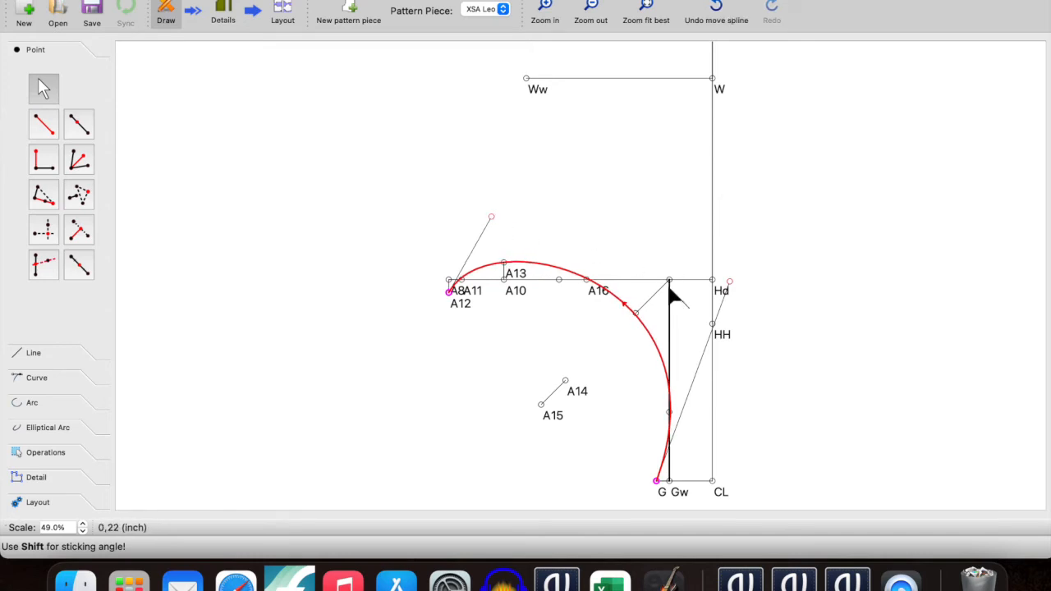
{"action": "left_click_drag", "start_coordinate": [730, 284], "coordinate": [724, 278]}
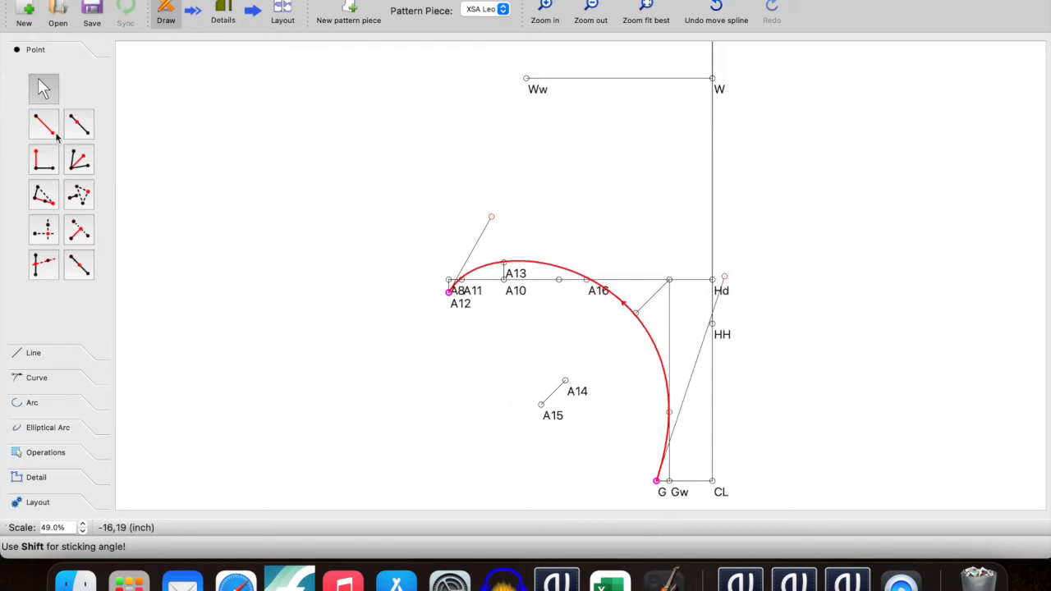
{"action": "left_click", "coordinate": [37, 383]}
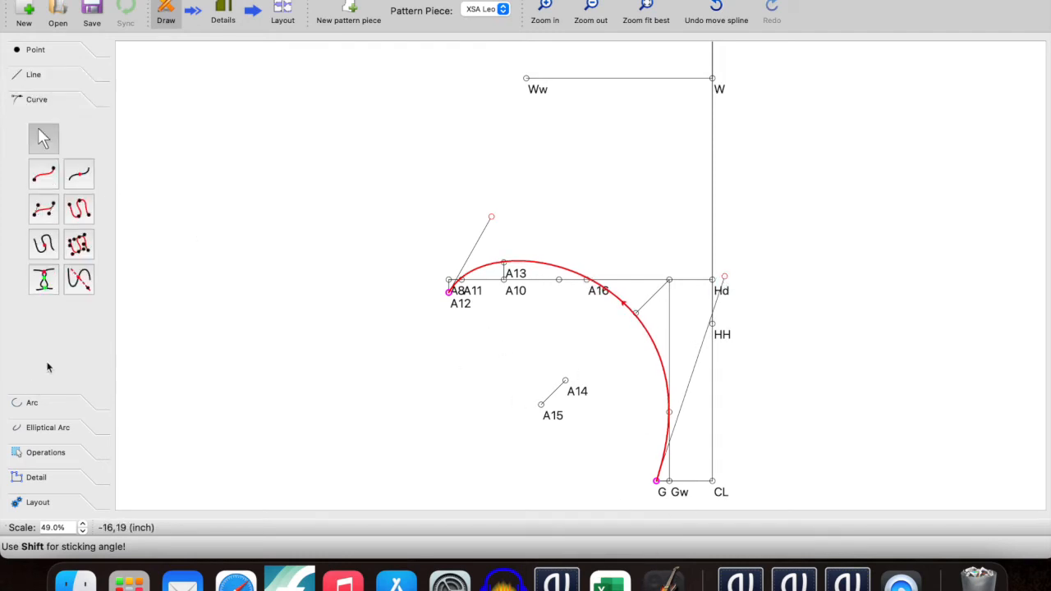
{"action": "left_click", "coordinate": [47, 171]}
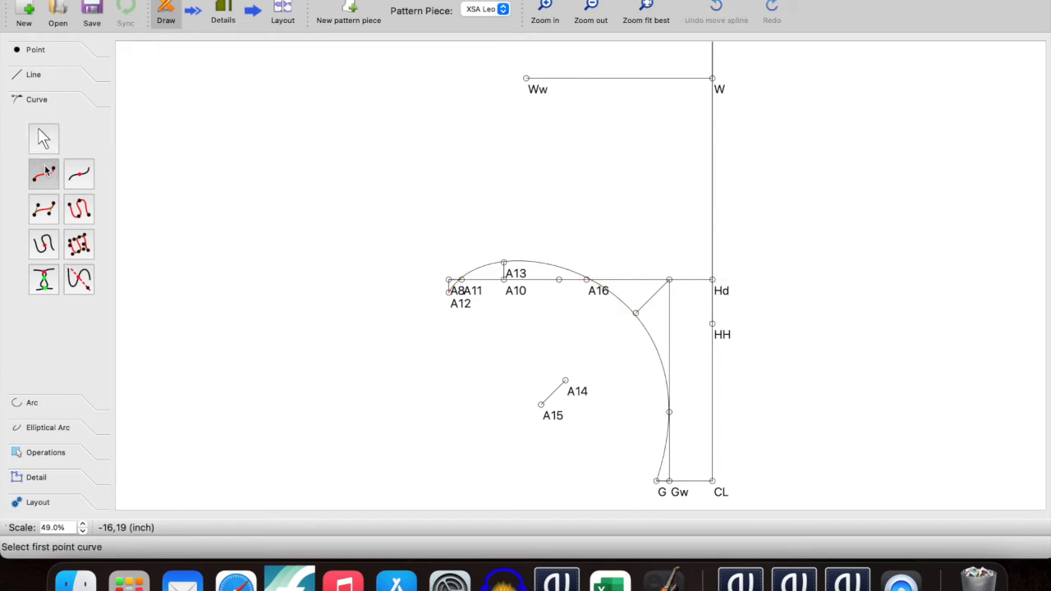
{"action": "left_click", "coordinate": [668, 481]}
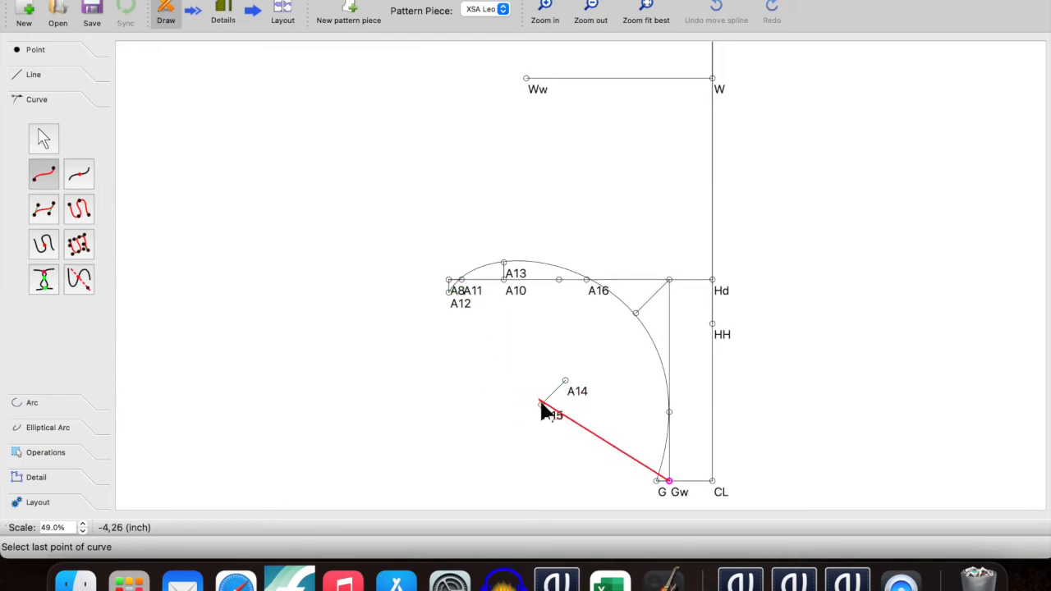
{"action": "left_click", "coordinate": [541, 406]}
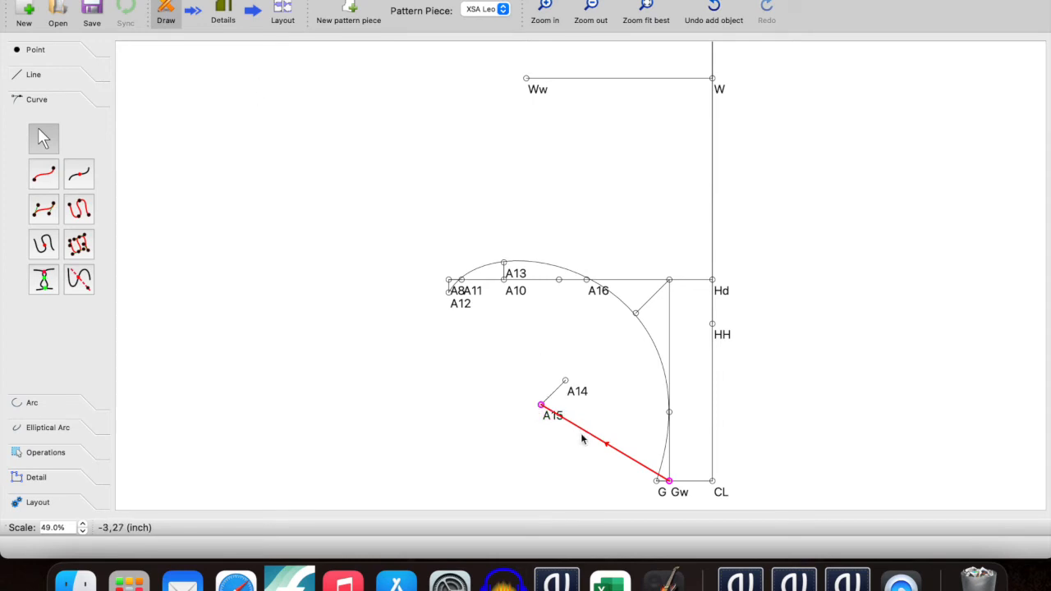
{"action": "right_click", "coordinate": [626, 459]}
{"action": "left_click", "coordinate": [639, 474]}
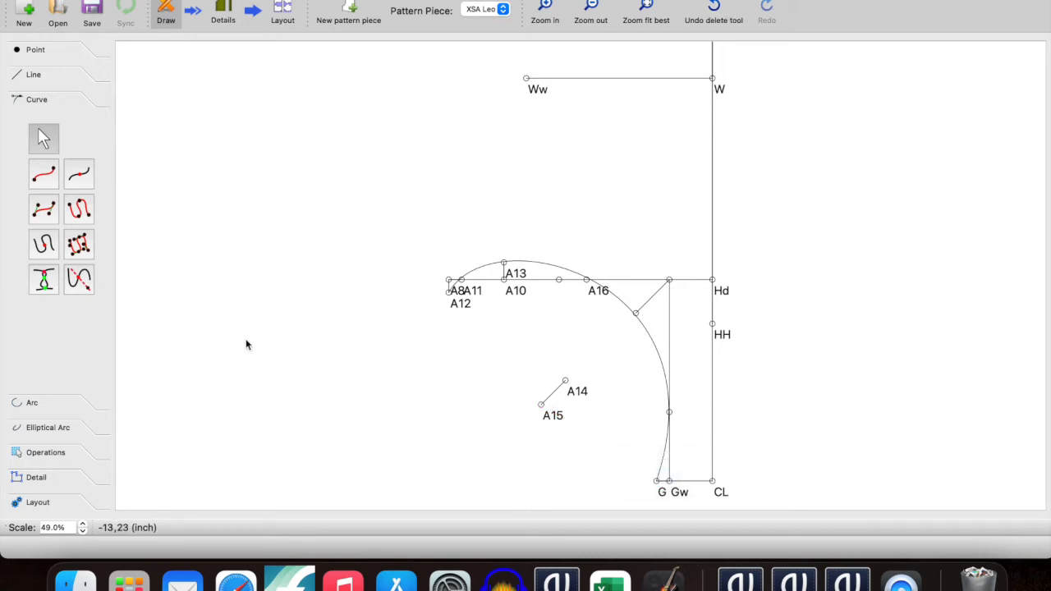
- Draw a curved path from Gw through A15 to A8
{"action": "left_click", "coordinate": [79, 207]}
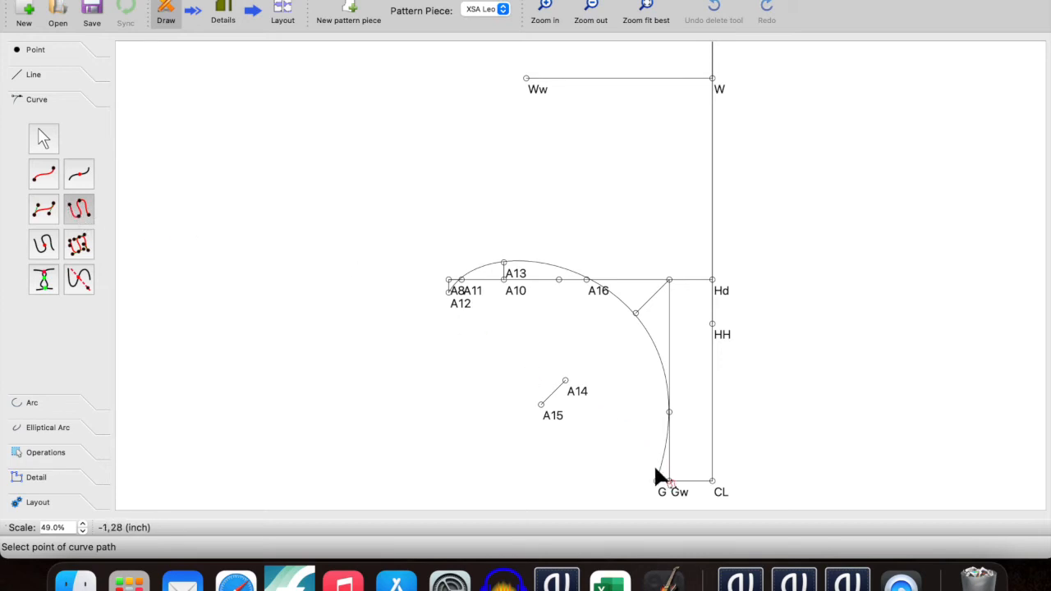
{"action": "left_click", "coordinate": [669, 482]}
{"action": "left_click", "coordinate": [540, 406]}
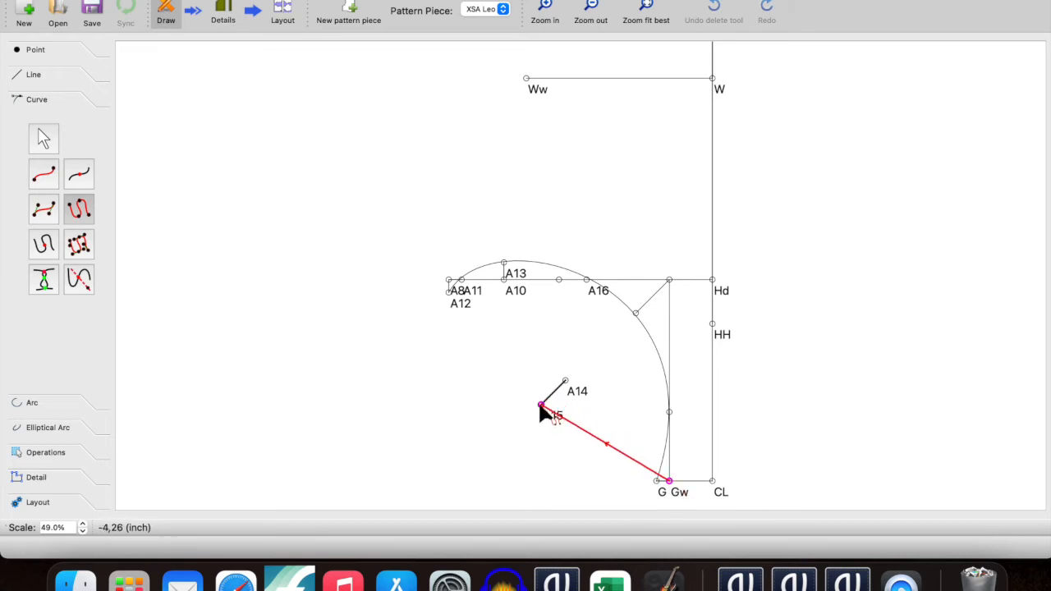
{"action": "left_click", "coordinate": [448, 280]}
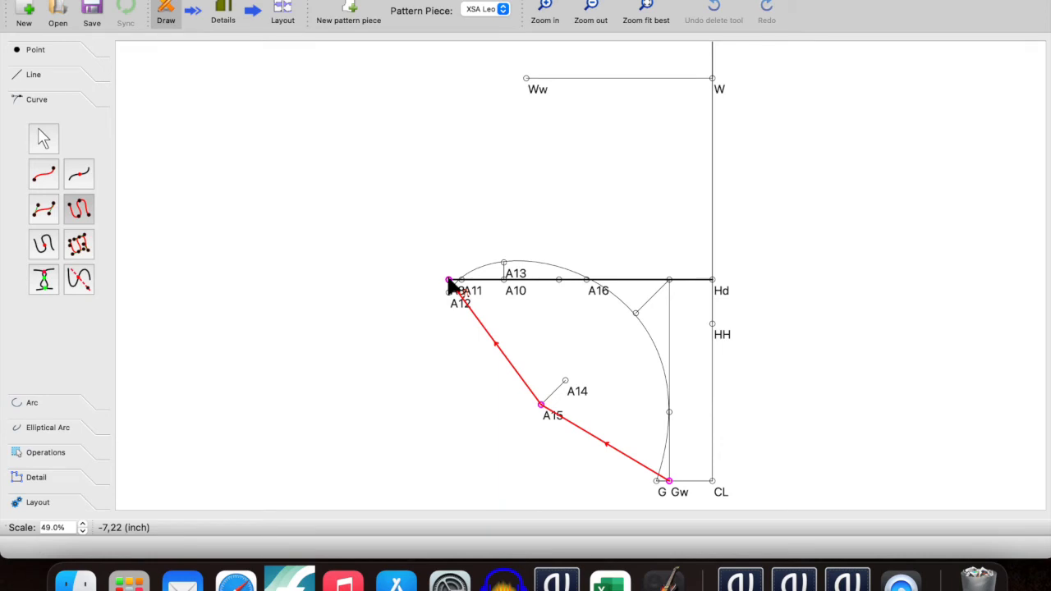
{"action": "key", "text": "Return"}
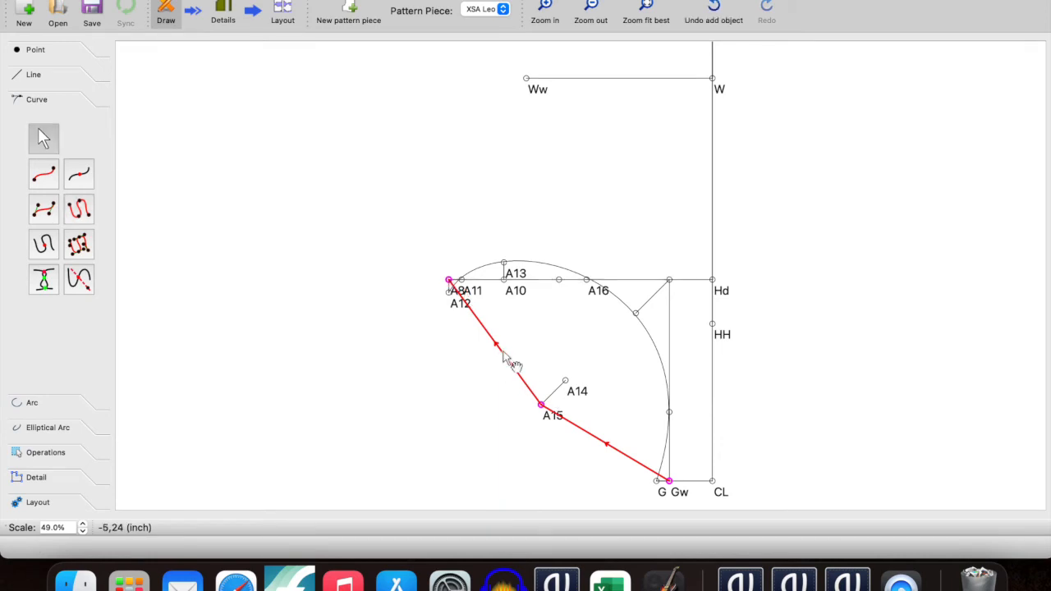
- Shape the curved path into a smooth S-curve by adjusting its control handles at Gw, A15 and A8
{"action": "left_click_drag", "start_coordinate": [541, 408], "coordinate": [563, 431]}
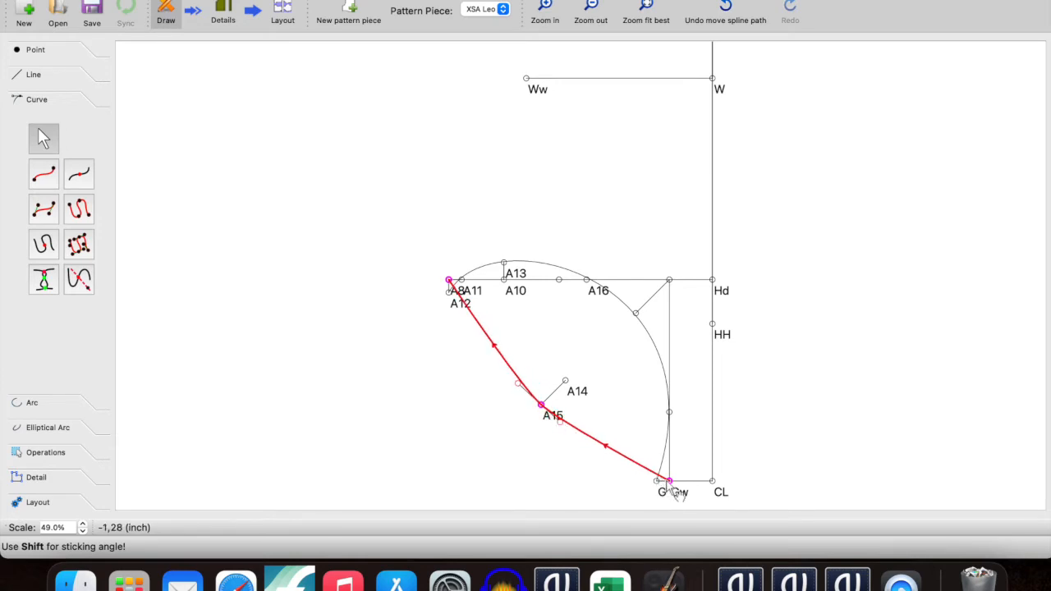
{"action": "left_click_drag", "start_coordinate": [669, 481], "coordinate": [663, 432]}
{"action": "left_click_drag", "start_coordinate": [560, 408], "coordinate": [581, 419]}
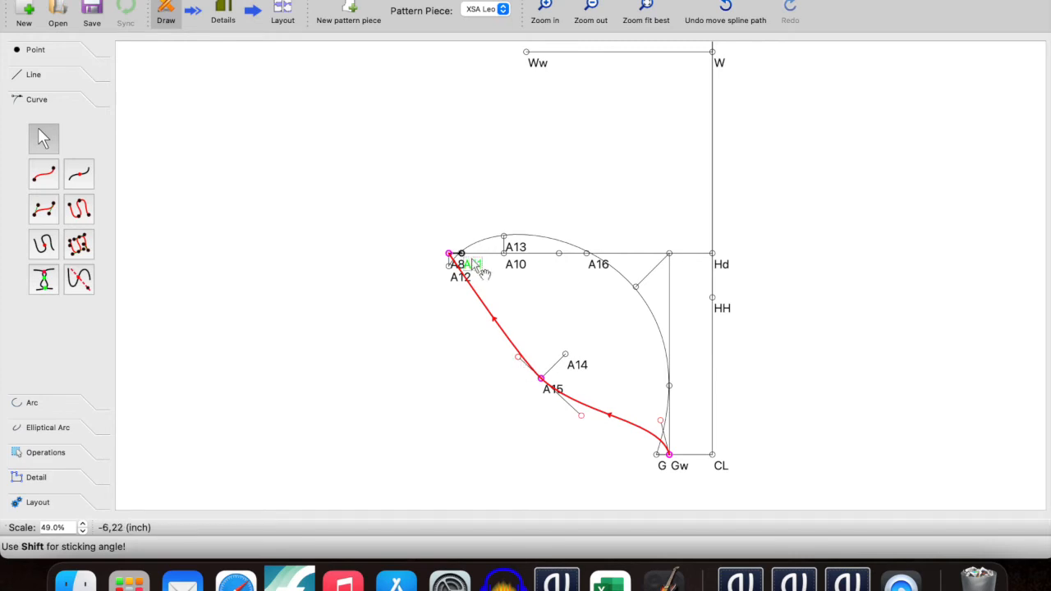
{"action": "left_click_drag", "start_coordinate": [453, 261], "coordinate": [488, 275]}
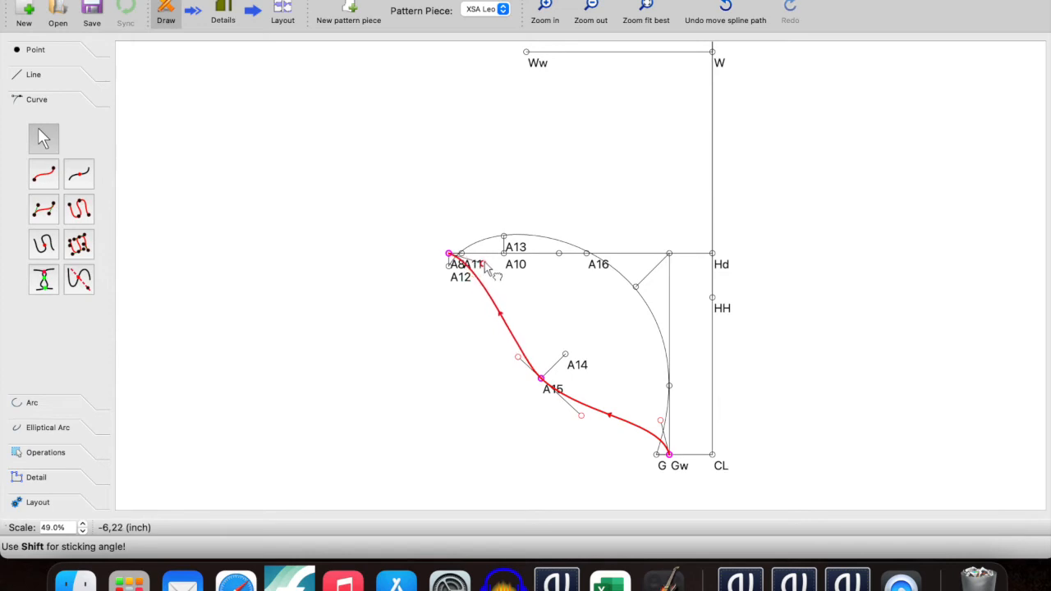
{"action": "left_click_drag", "start_coordinate": [495, 276], "coordinate": [495, 257]}
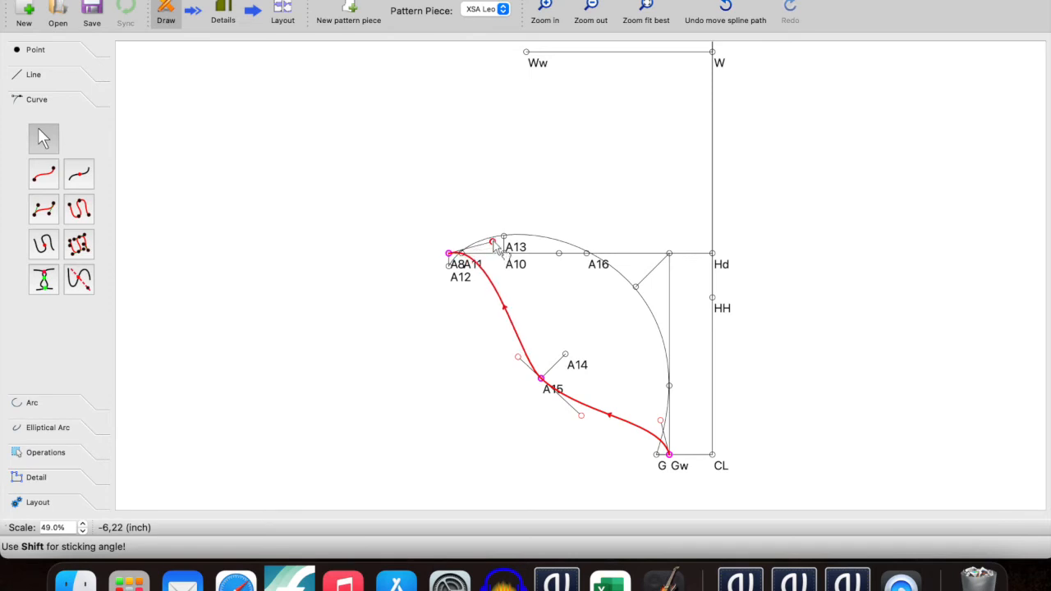
{"action": "left_click_drag", "start_coordinate": [493, 245], "coordinate": [488, 276]}
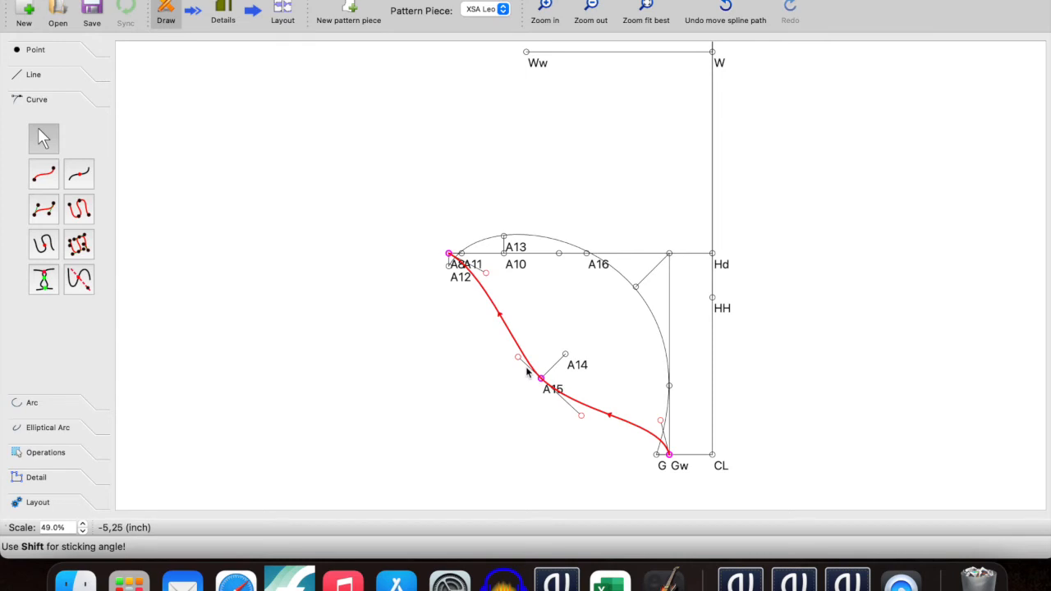
{"action": "left_click_drag", "start_coordinate": [520, 366], "coordinate": [506, 355]}
{"action": "left_click", "coordinate": [506, 415]}
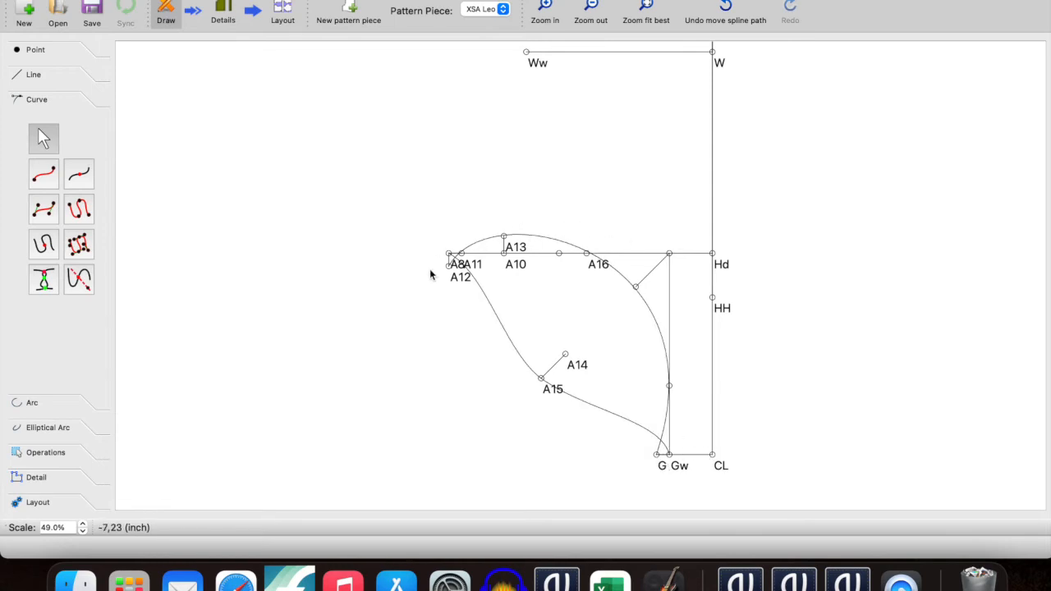
- Draw a simple curve for the side seam from A12 up to Ww
{"action": "scroll", "coordinate": [482, 282], "scroll_direction": "up", "scroll_amount": 3}
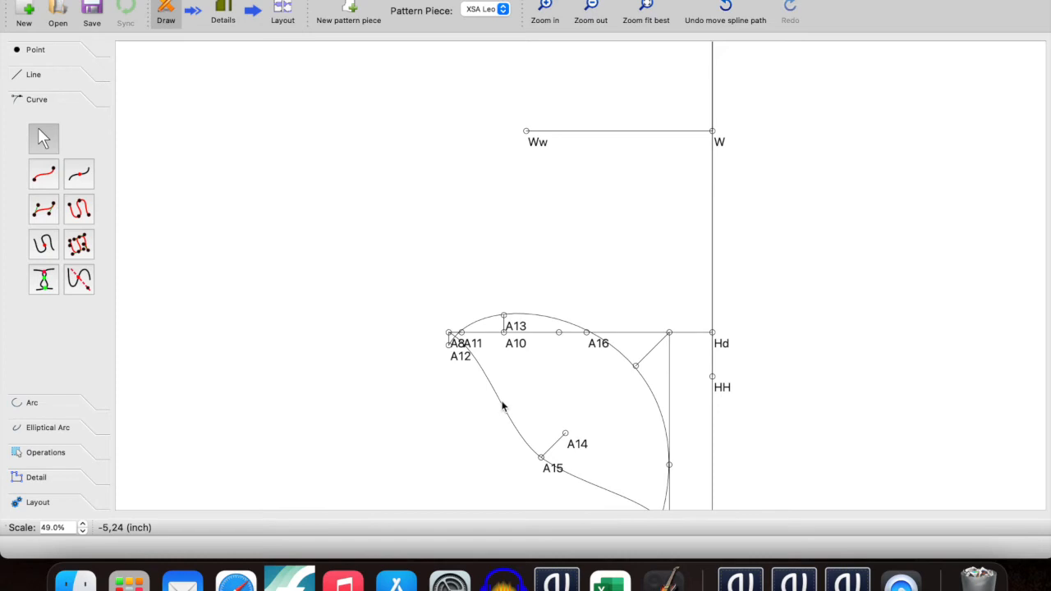
{"action": "scroll", "coordinate": [521, 321], "scroll_direction": "up", "scroll_amount": 2}
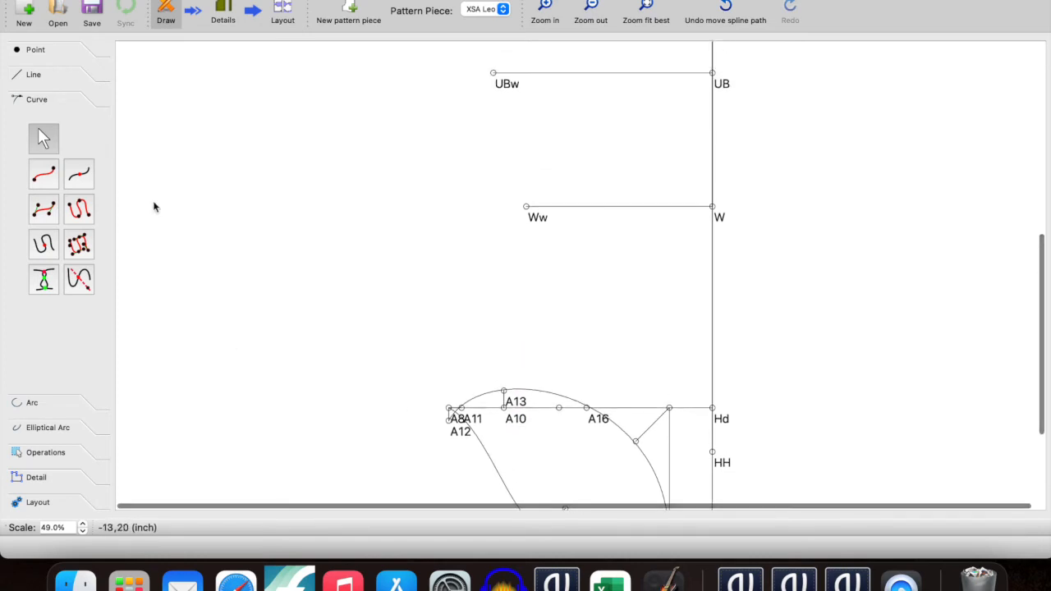
{"action": "left_click", "coordinate": [43, 174]}
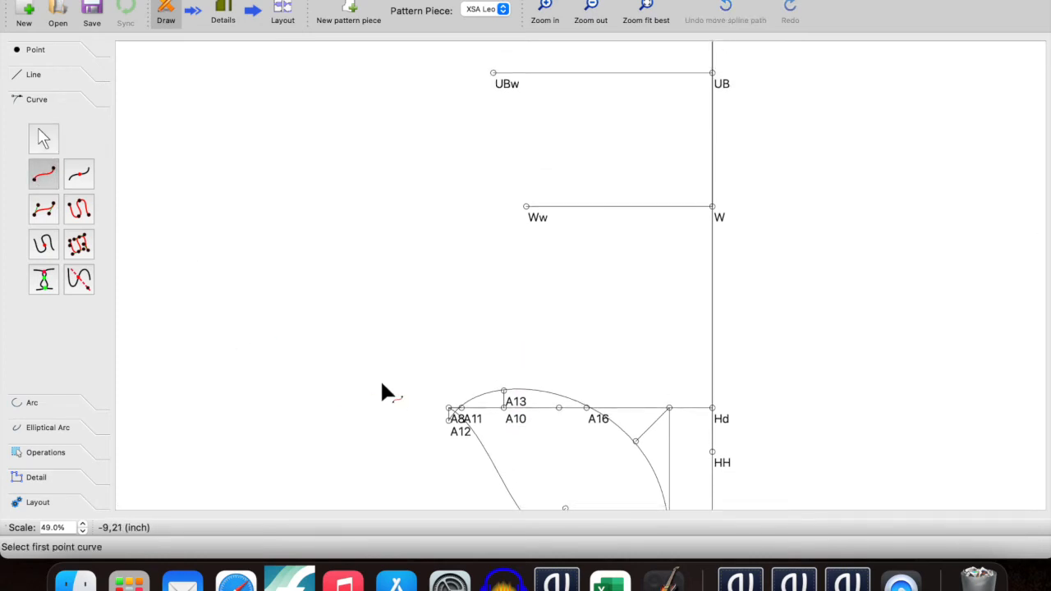
{"action": "left_click", "coordinate": [449, 422]}
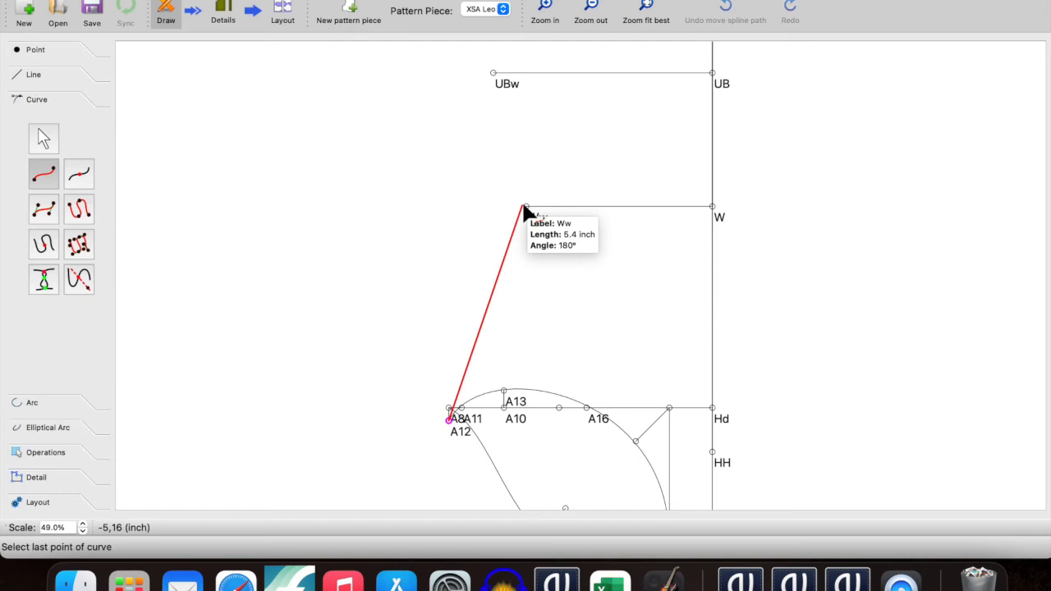
{"action": "scroll", "coordinate": [517, 265], "scroll_direction": "down", "scroll_amount": 5}
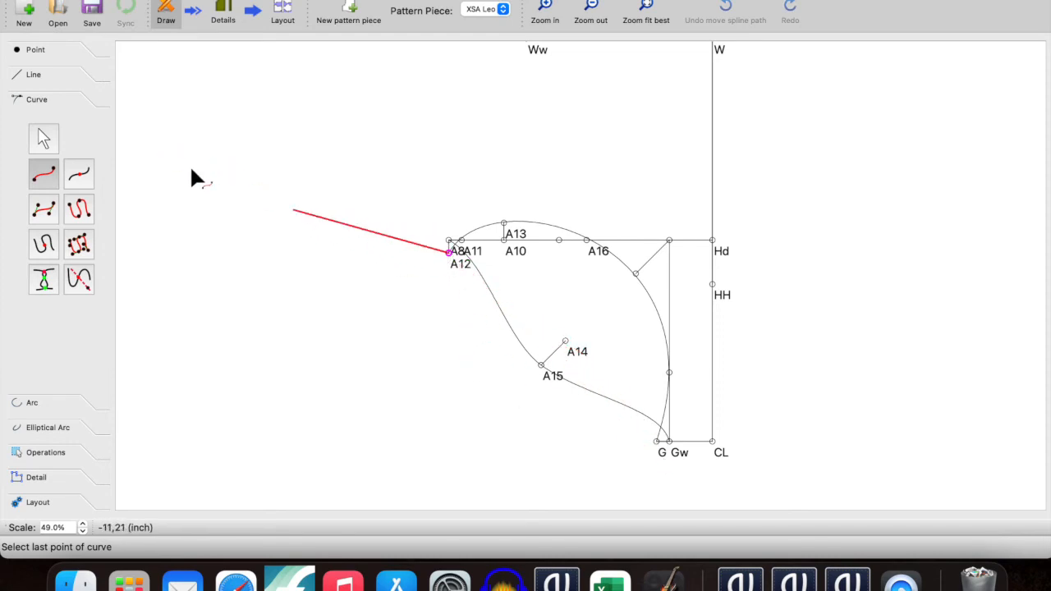
{"action": "scroll", "coordinate": [492, 201], "scroll_direction": "up", "scroll_amount": 3}
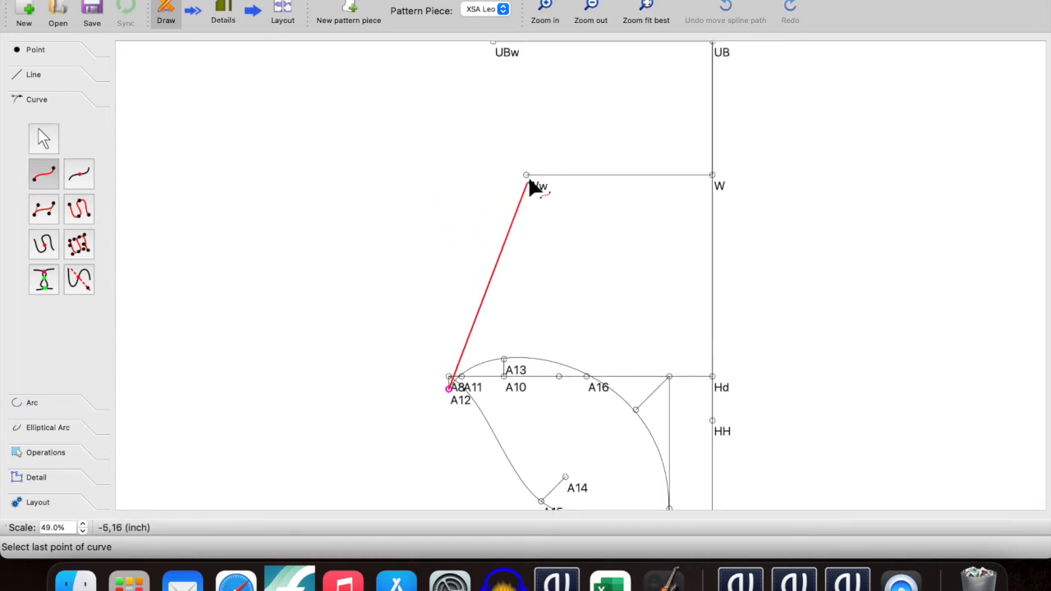
{"action": "left_click", "coordinate": [526, 176]}
- Shape the side curve so it bows outward above A12 and turns inward below Ww
{"action": "left_click_drag", "start_coordinate": [485, 299], "coordinate": [465, 293]}
{"action": "left_click_drag", "start_coordinate": [409, 369], "coordinate": [424, 350]}
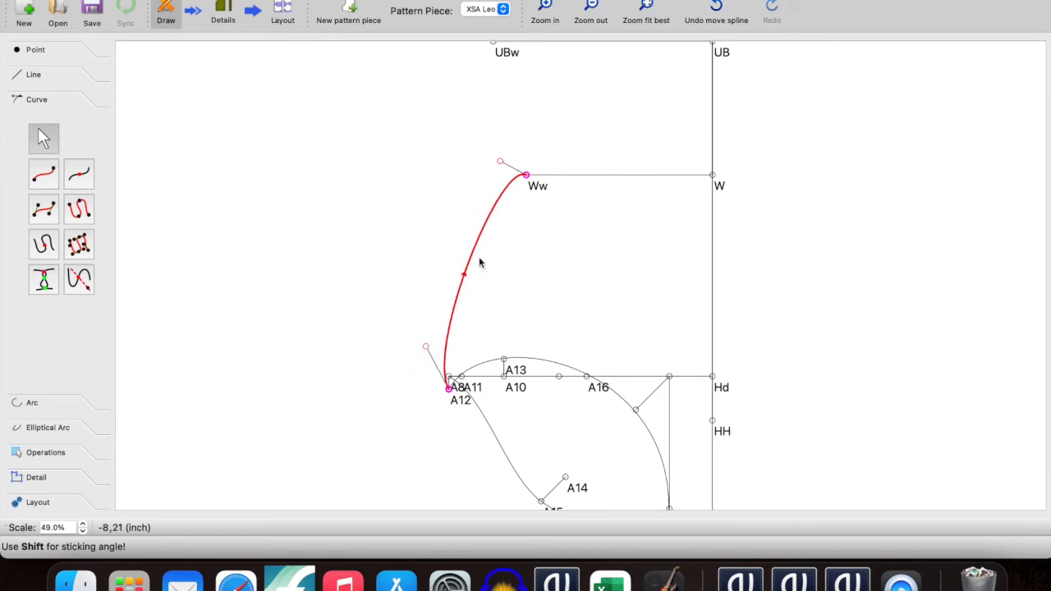
{"action": "left_click_drag", "start_coordinate": [501, 163], "coordinate": [530, 221]}
{"action": "left_click_drag", "start_coordinate": [425, 347], "coordinate": [440, 303]}
{"action": "left_click", "coordinate": [547, 298]}
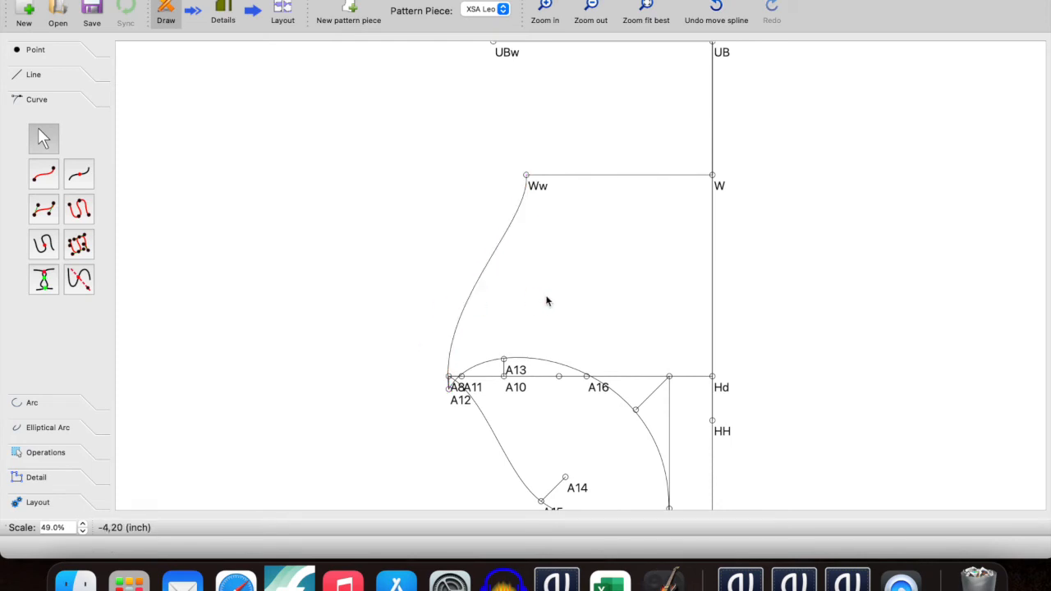
{"action": "scroll", "coordinate": [547, 293], "scroll_direction": "down", "scroll_amount": 3}
{"action": "scroll", "coordinate": [544, 279], "scroll_direction": "down", "scroll_amount": 2}
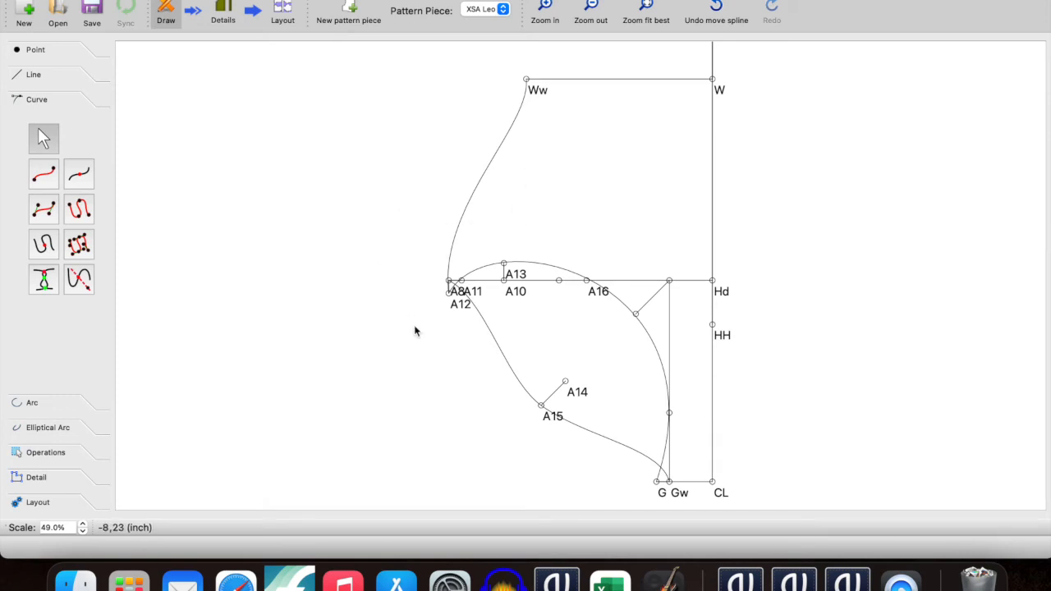
{"action": "left_click", "coordinate": [476, 308]}
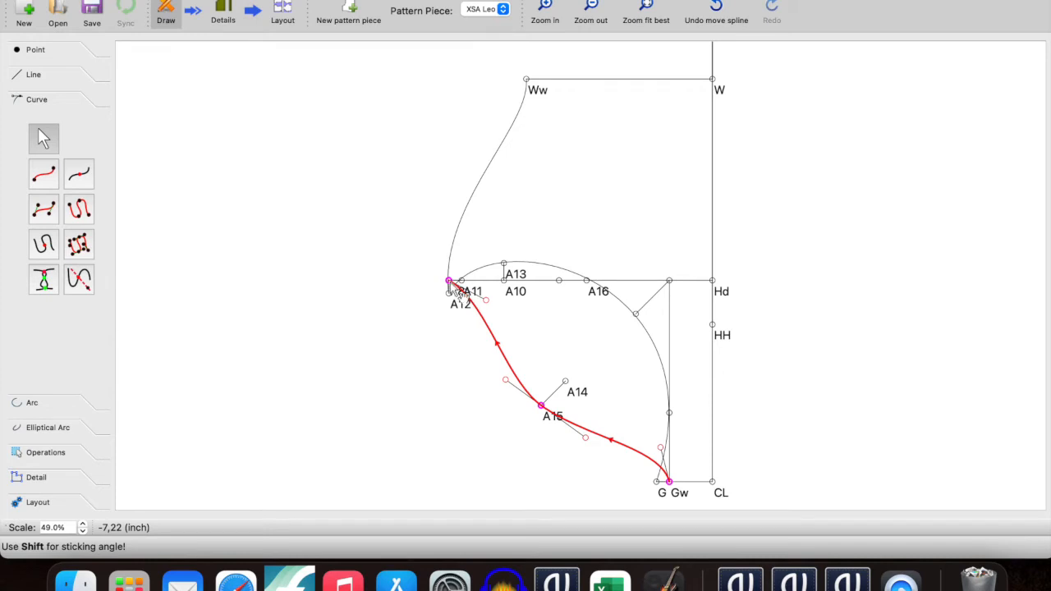
{"action": "scroll", "coordinate": [452, 287], "scroll_direction": "up", "scroll_amount": 2}
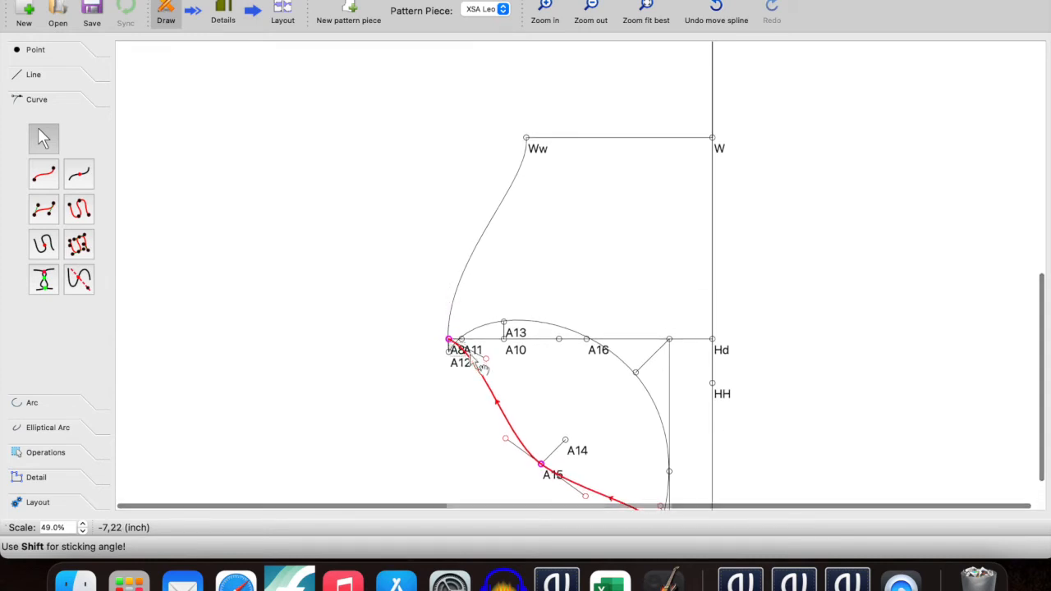
{"action": "left_click", "coordinate": [47, 176]}
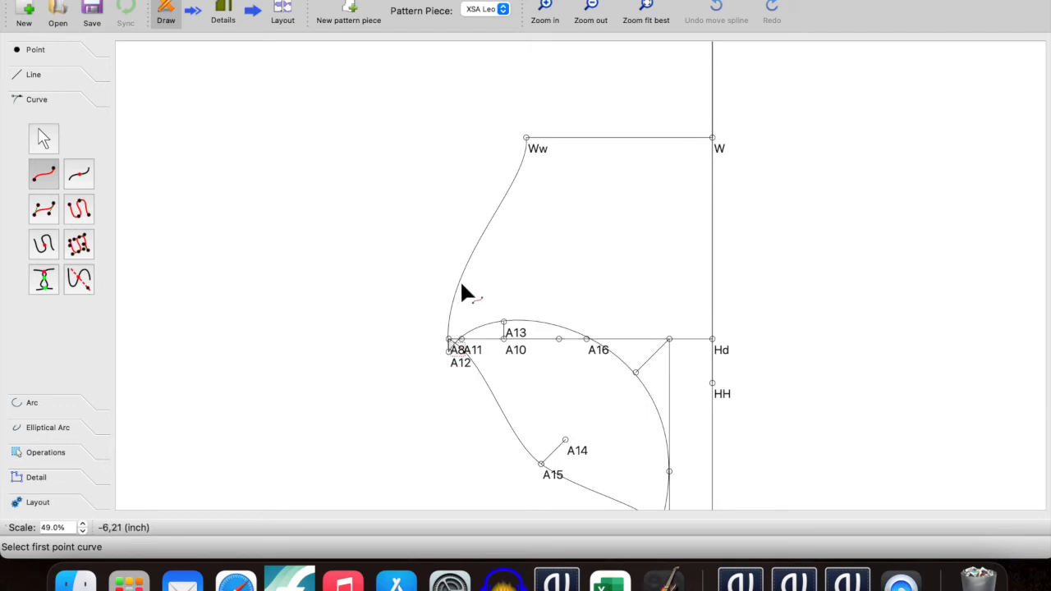
{"action": "left_click", "coordinate": [448, 339]}
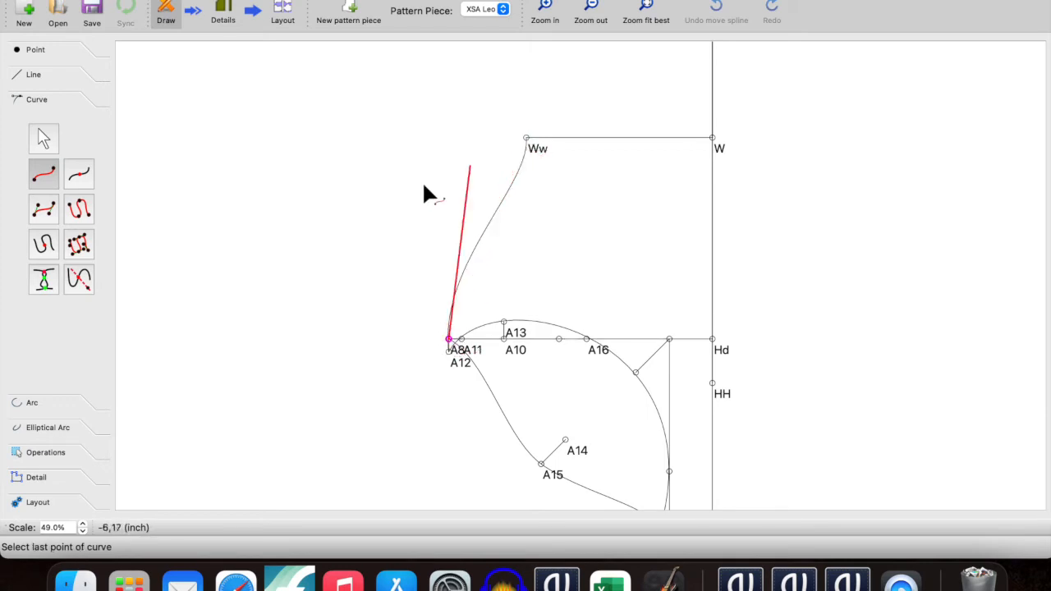
{"action": "left_click", "coordinate": [43, 139]}
- Draw a simple curve continuing the side seam from Ww up to AB2
{"action": "scroll", "coordinate": [491, 178], "scroll_direction": "up", "scroll_amount": 10}
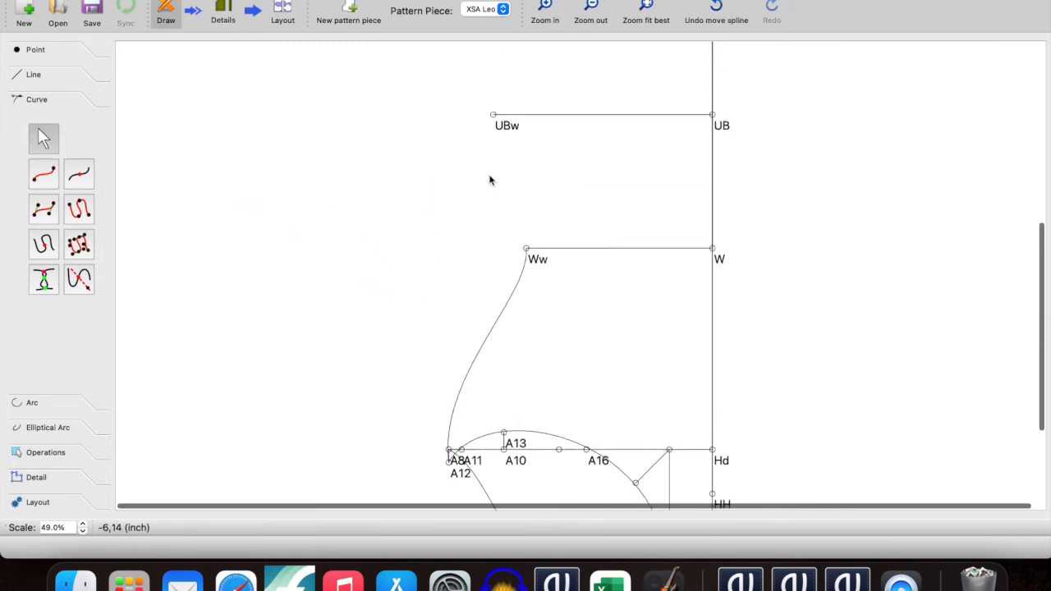
{"action": "left_click", "coordinate": [44, 174]}
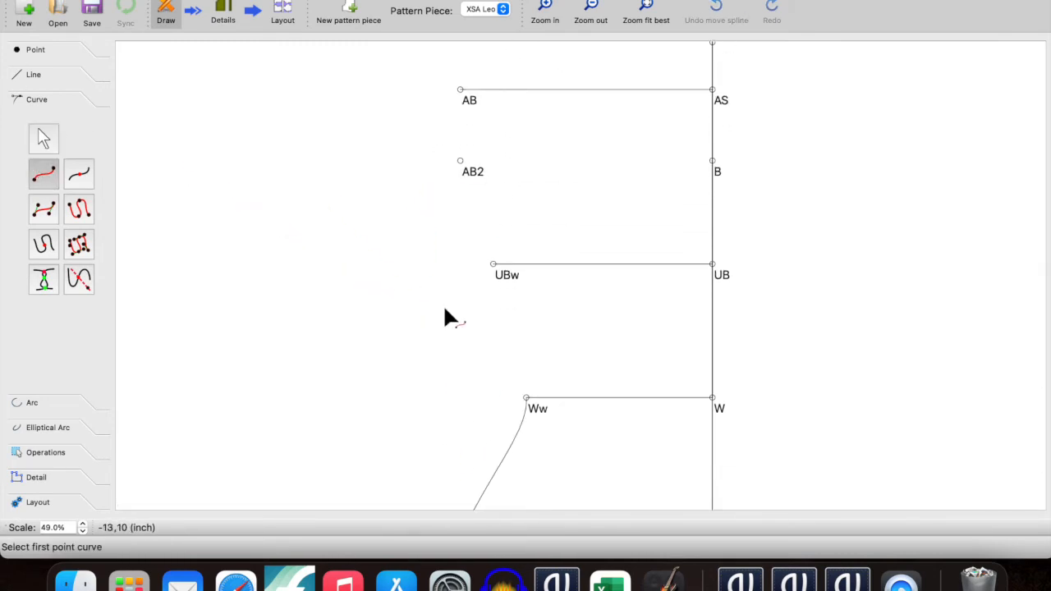
{"action": "left_click", "coordinate": [526, 399]}
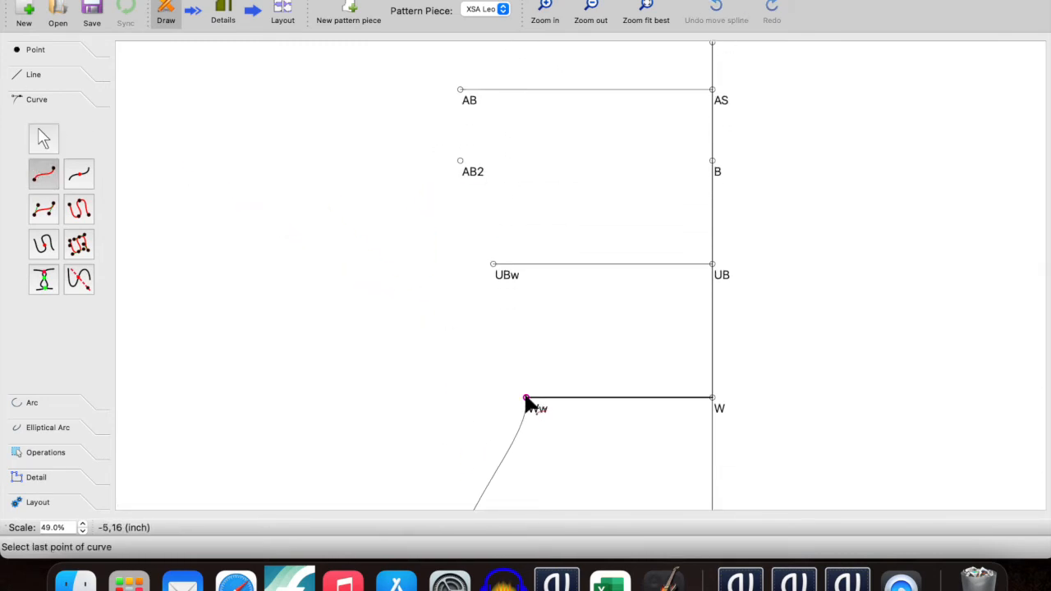
{"action": "left_click", "coordinate": [460, 162]}
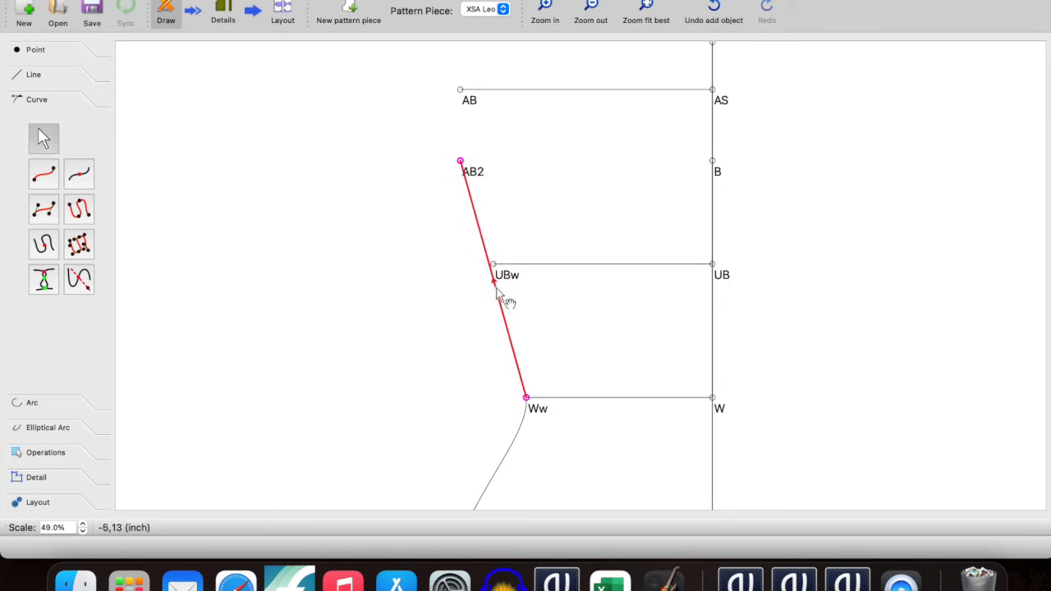
- Shape the upper side seam curve into a gentle S passing through UBw by adjusting its control handles at Ww and AB2
{"action": "left_click_drag", "start_coordinate": [497, 289], "coordinate": [513, 283]}
{"action": "left_click_drag", "start_coordinate": [549, 385], "coordinate": [533, 317]}
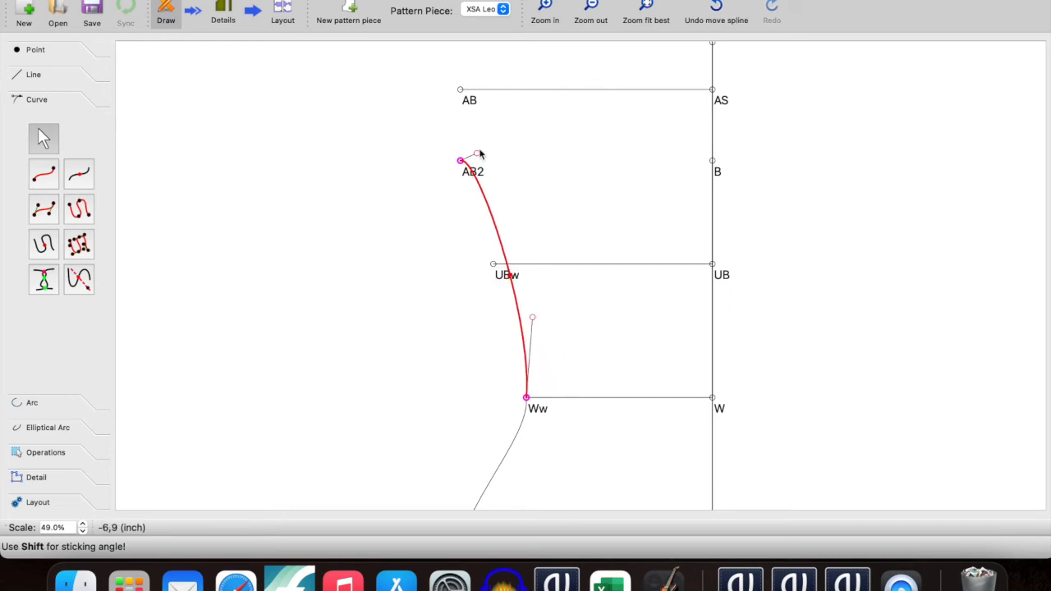
{"action": "left_click_drag", "start_coordinate": [477, 155], "coordinate": [468, 236]}
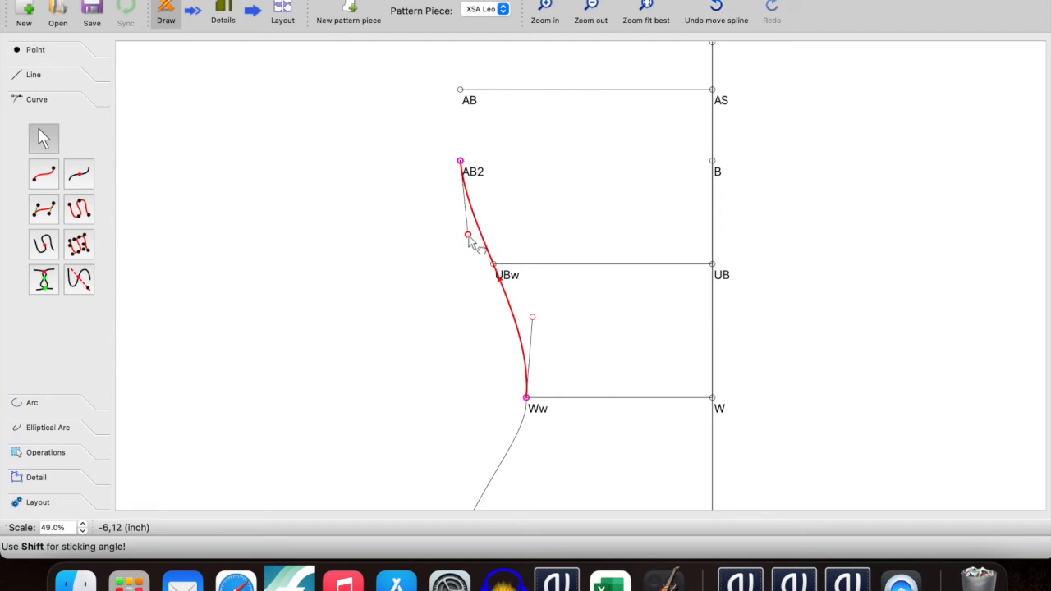
- Draw a straight line from AB2 up to AB
{"action": "scroll", "coordinate": [436, 296], "scroll_direction": "up", "scroll_amount": 8}
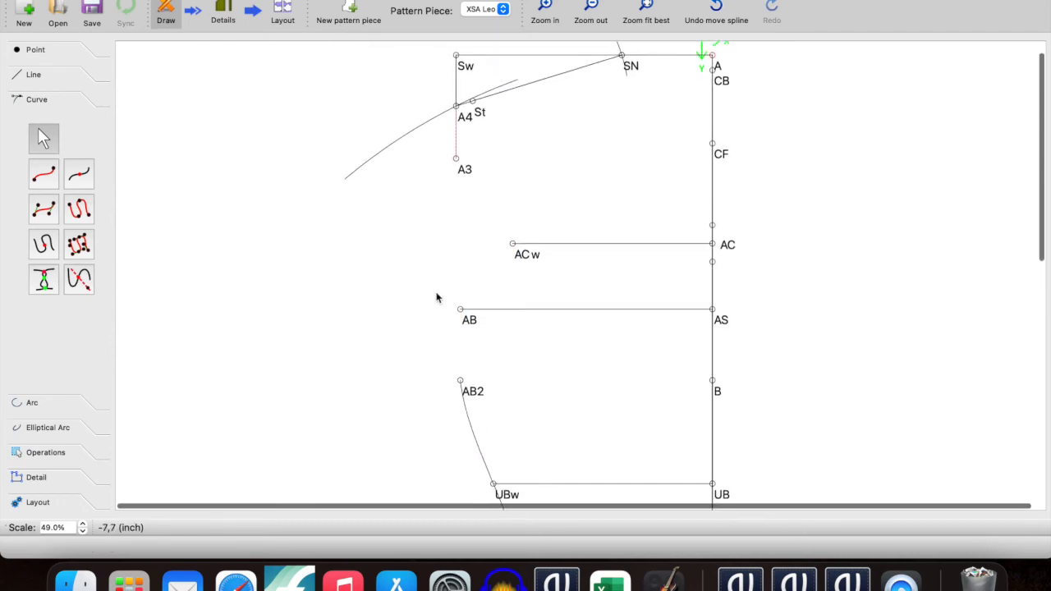
{"action": "scroll", "coordinate": [370, 167], "scroll_direction": "down", "scroll_amount": 2}
{"action": "left_click", "coordinate": [43, 173]}
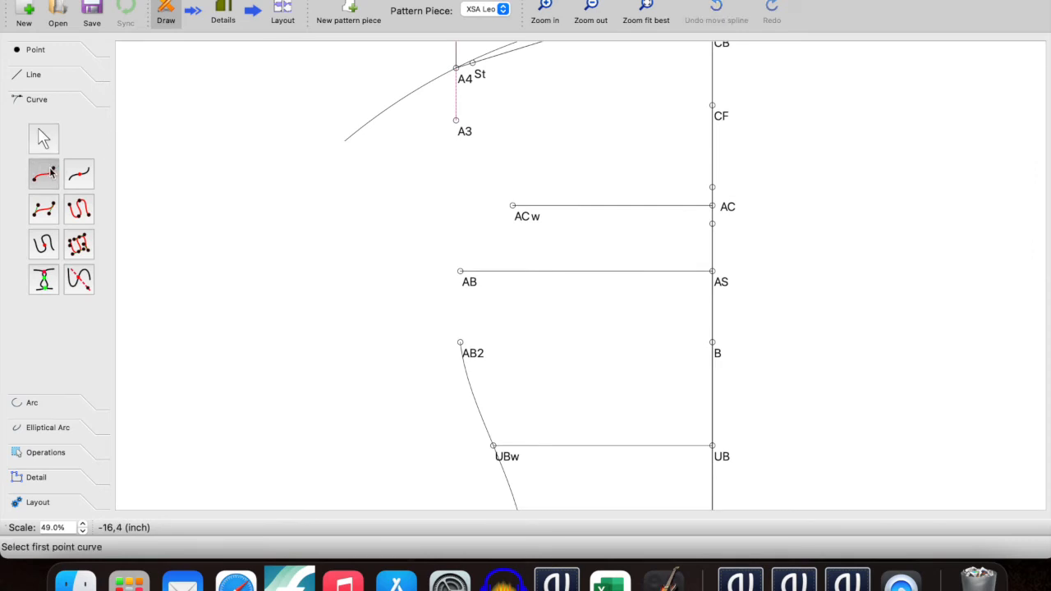
{"action": "left_click", "coordinate": [36, 76]}
{"action": "left_click", "coordinate": [44, 150]}
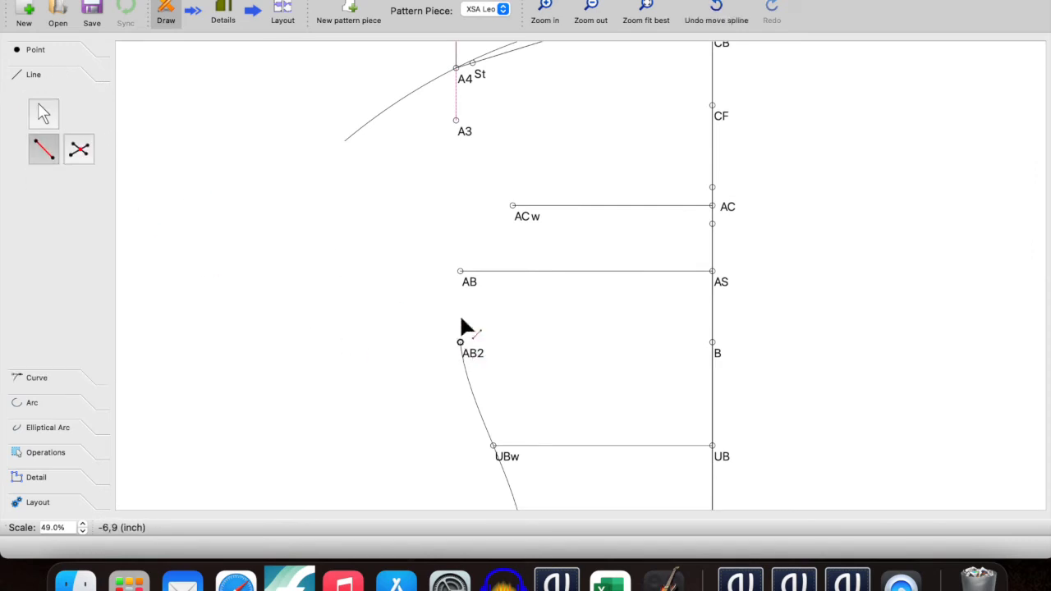
{"action": "left_click", "coordinate": [460, 342]}
{"action": "left_click", "coordinate": [460, 274]}
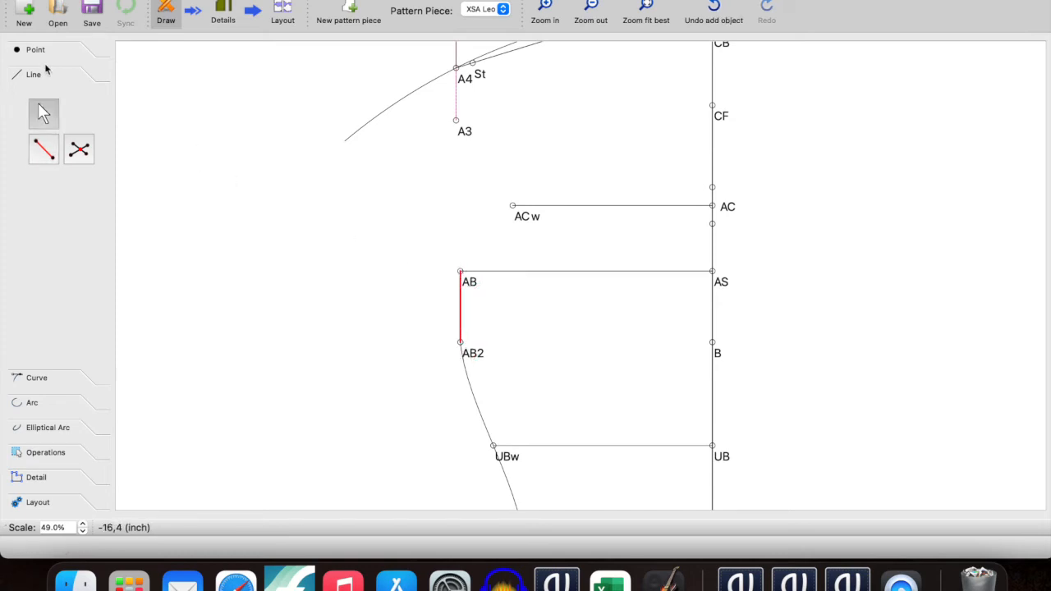
- Draw a simple curve for the armhole from AB up to St
{"action": "left_click", "coordinate": [31, 379]}
{"action": "scroll", "coordinate": [142, 300], "scroll_direction": "up", "scroll_amount": 3}
{"action": "left_click", "coordinate": [44, 175]}
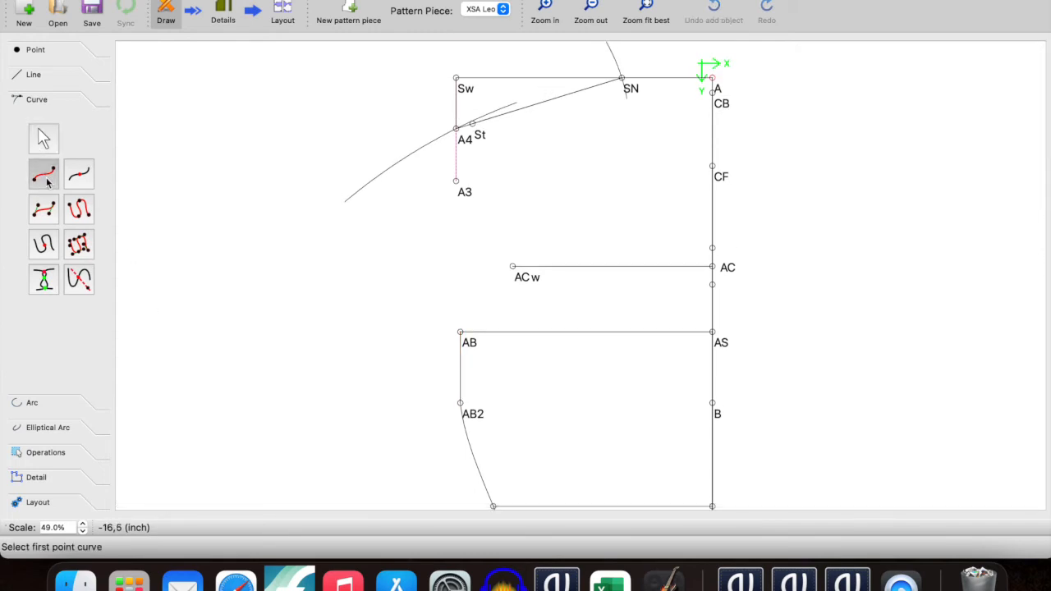
{"action": "left_click", "coordinate": [460, 332]}
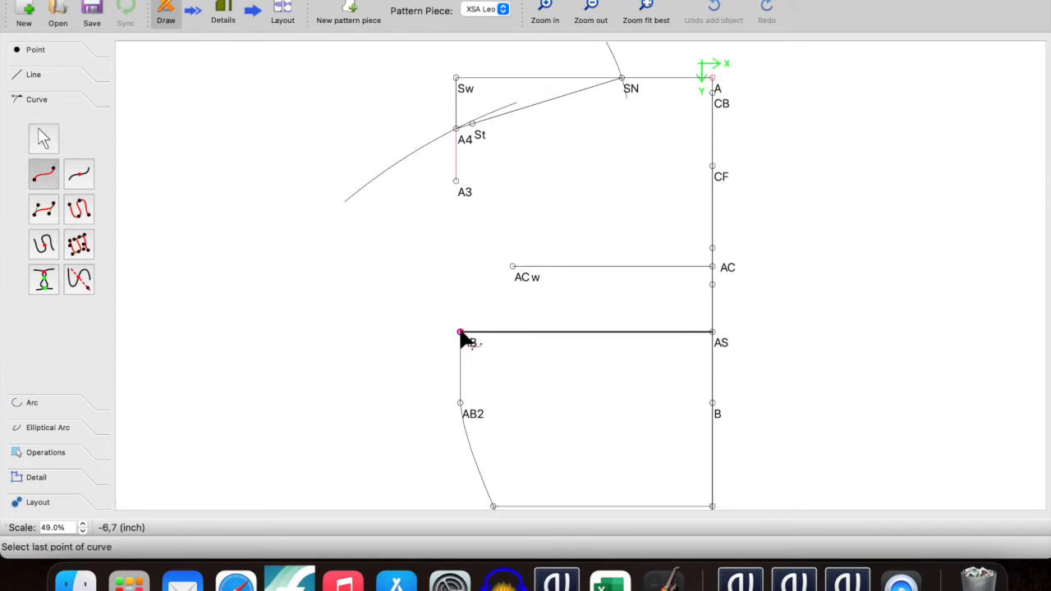
{"action": "left_click", "coordinate": [473, 125]}
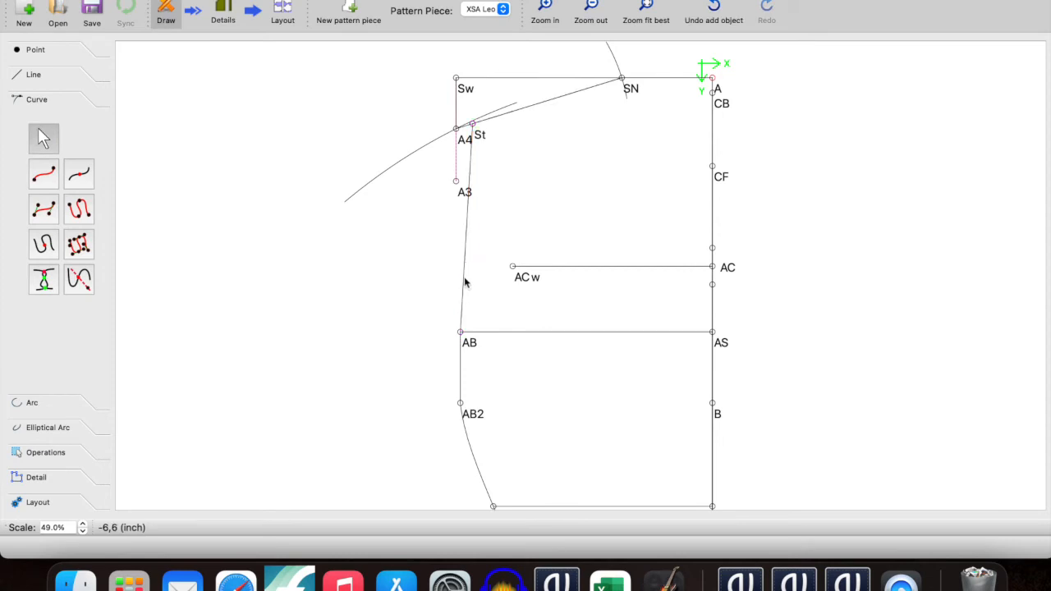
- Shape the armhole curve so it leaves AB along the AB–AS line, passes through ACw and rises smoothly to St
{"action": "left_click_drag", "start_coordinate": [465, 284], "coordinate": [536, 289]}
{"action": "left_click_drag", "start_coordinate": [609, 352], "coordinate": [597, 335]}
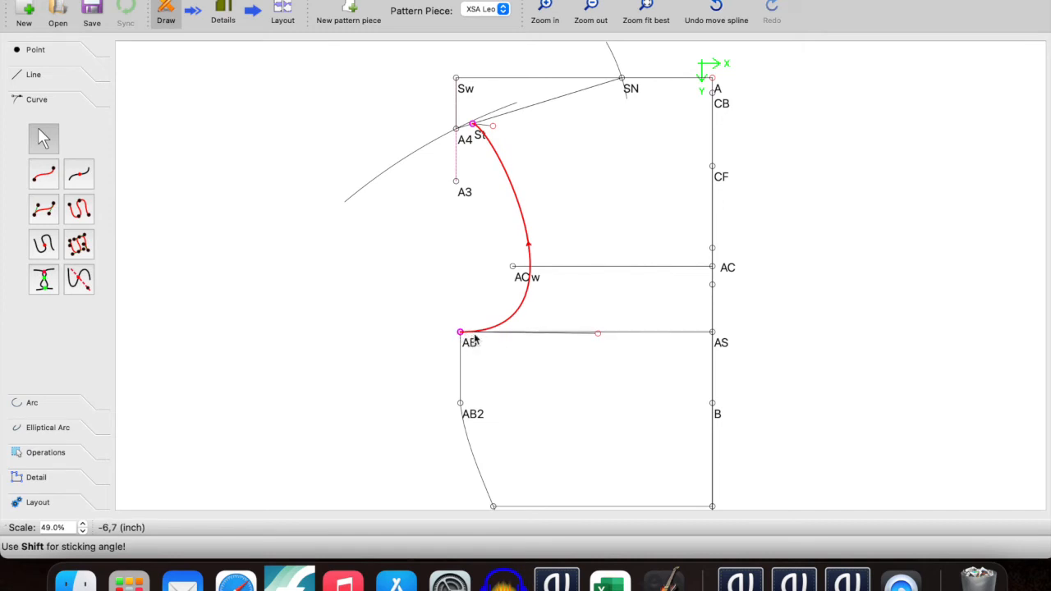
{"action": "left_click_drag", "start_coordinate": [598, 335], "coordinate": [572, 333]}
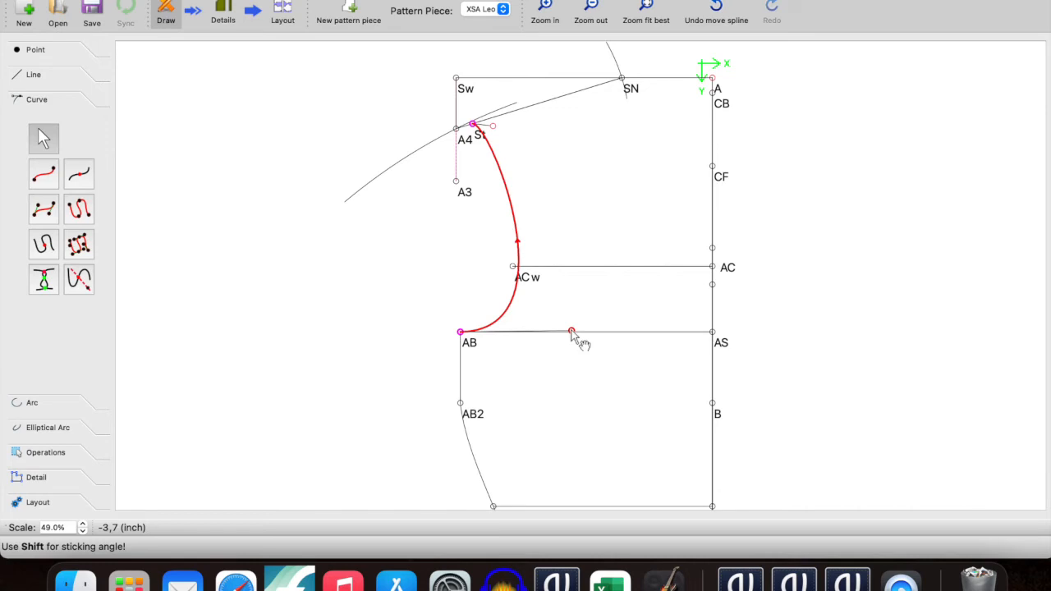
{"action": "left_click_drag", "start_coordinate": [493, 126], "coordinate": [485, 163]}
{"action": "left_click", "coordinate": [470, 206]}
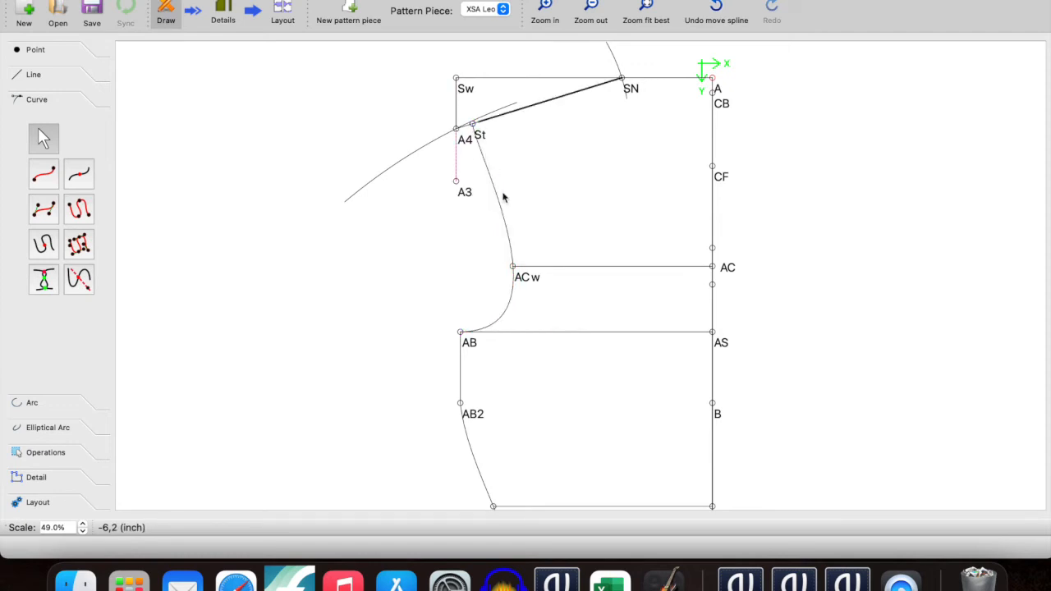
- Draw a simple curve from SN to CF and shape it into a rounded scooped front neckline
{"action": "left_click", "coordinate": [47, 173]}
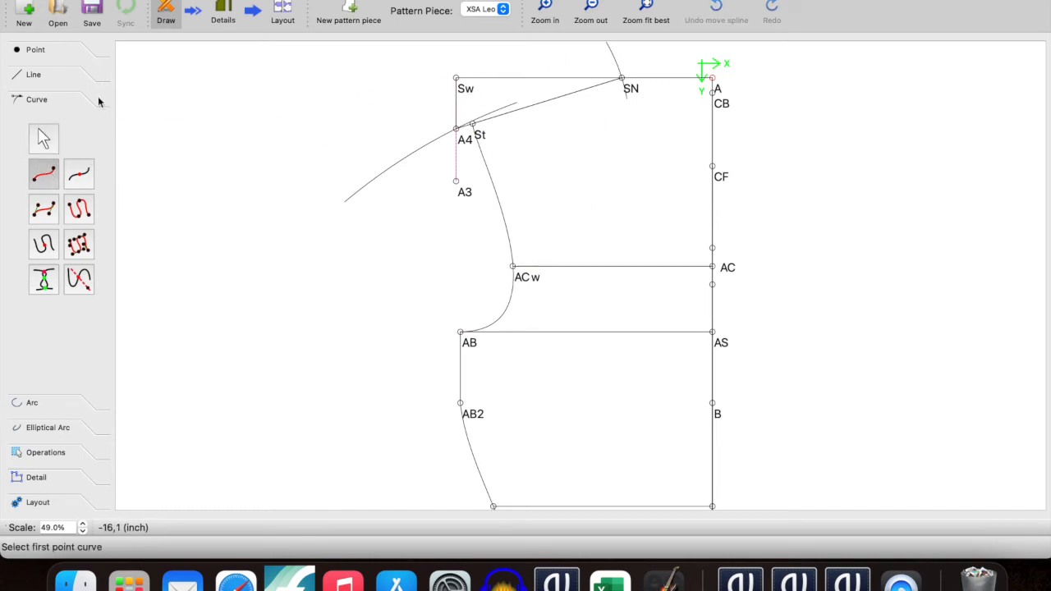
{"action": "left_click", "coordinate": [622, 80]}
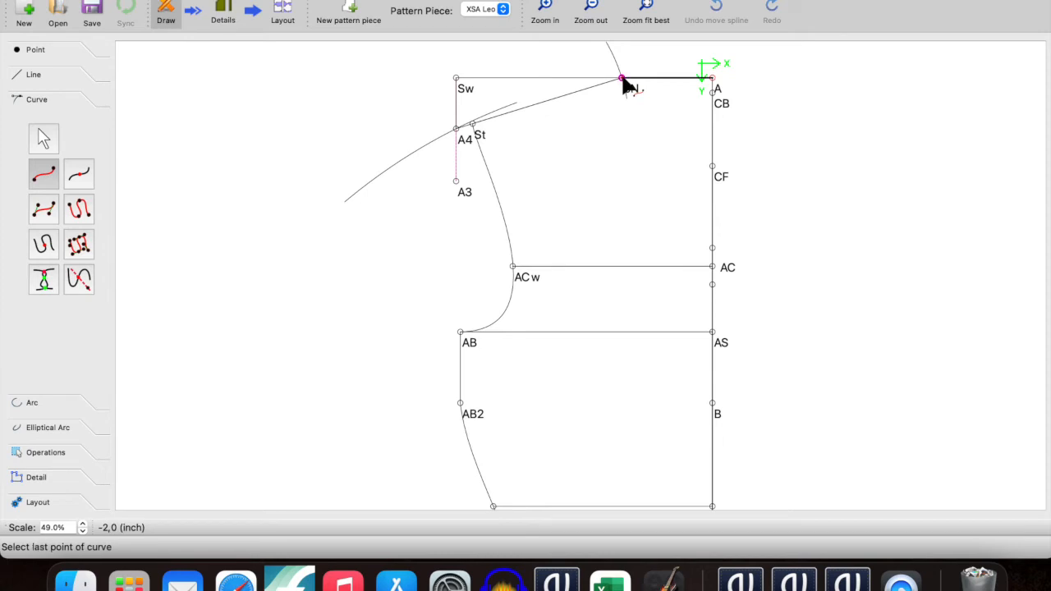
{"action": "left_click", "coordinate": [713, 167]}
{"action": "left_click_drag", "start_coordinate": [675, 133], "coordinate": [643, 168]}
{"action": "left_click_drag", "start_coordinate": [582, 102], "coordinate": [630, 119]}
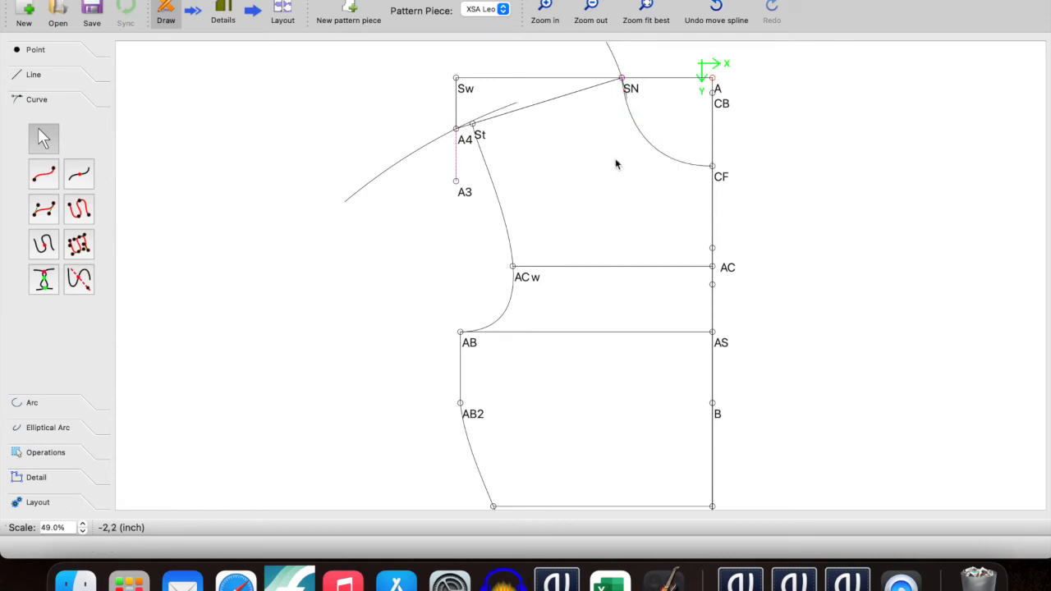
{"action": "left_click", "coordinate": [33, 51]}
{"action": "left_click", "coordinate": [44, 123]}
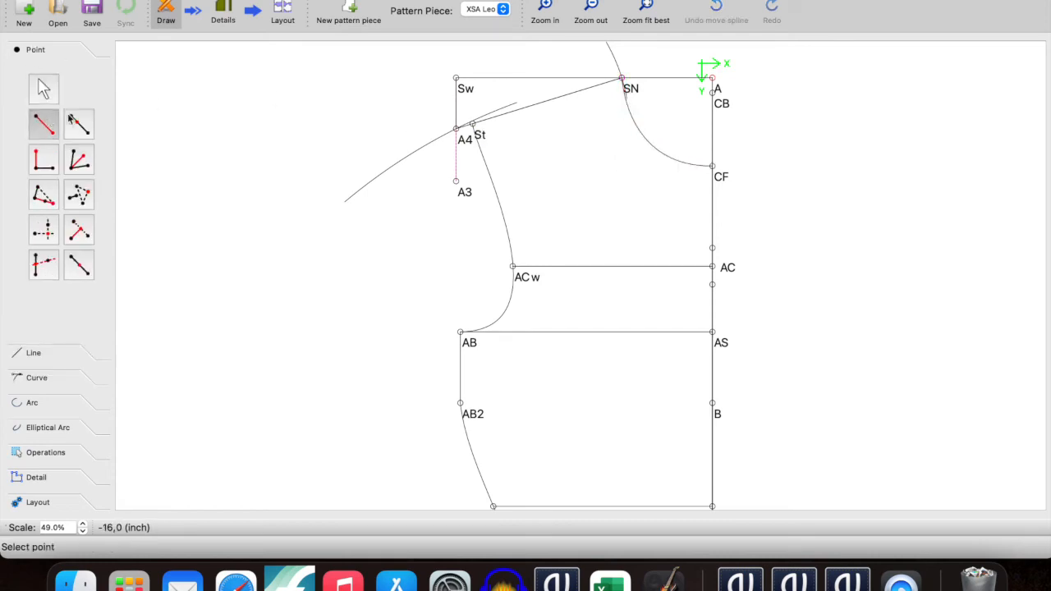
{"action": "left_click", "coordinate": [622, 80]}
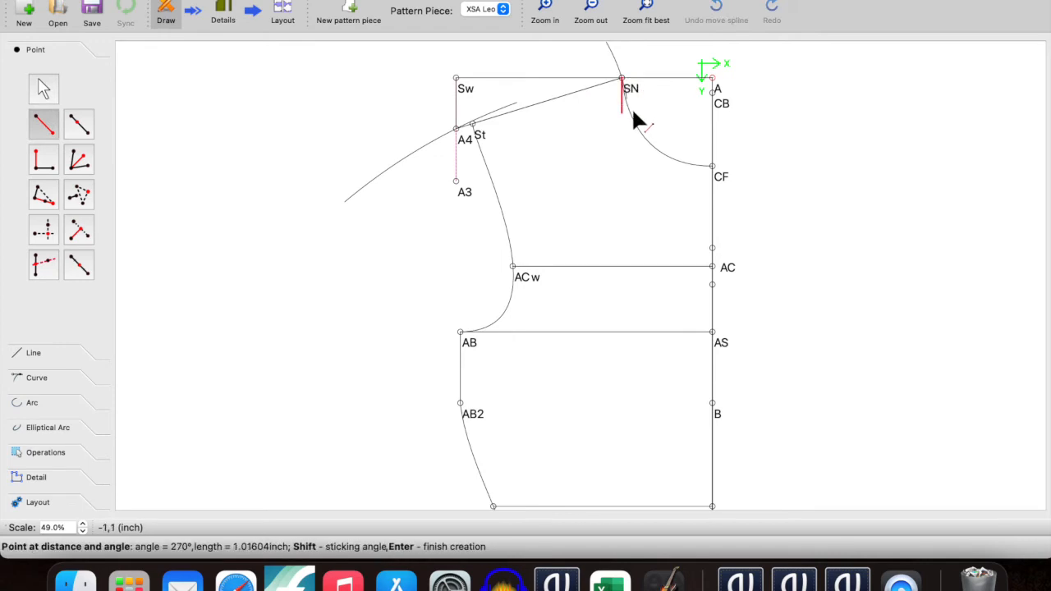
- Add a point 4 inches from SN, perpendicular to the shoulder line from SN to St
{"action": "left_click", "coordinate": [44, 162]}
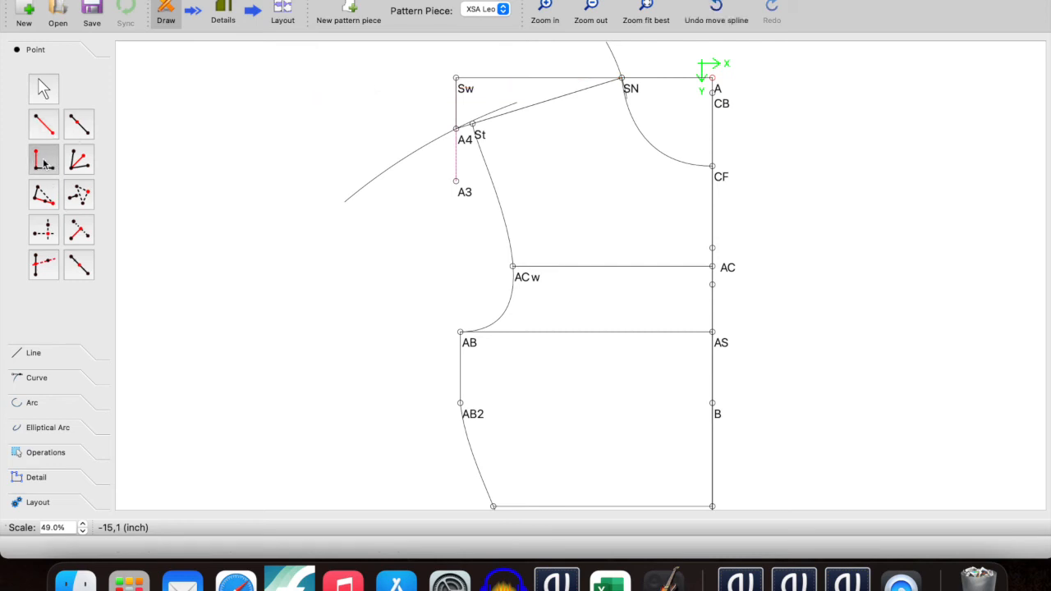
{"action": "left_click", "coordinate": [622, 80]}
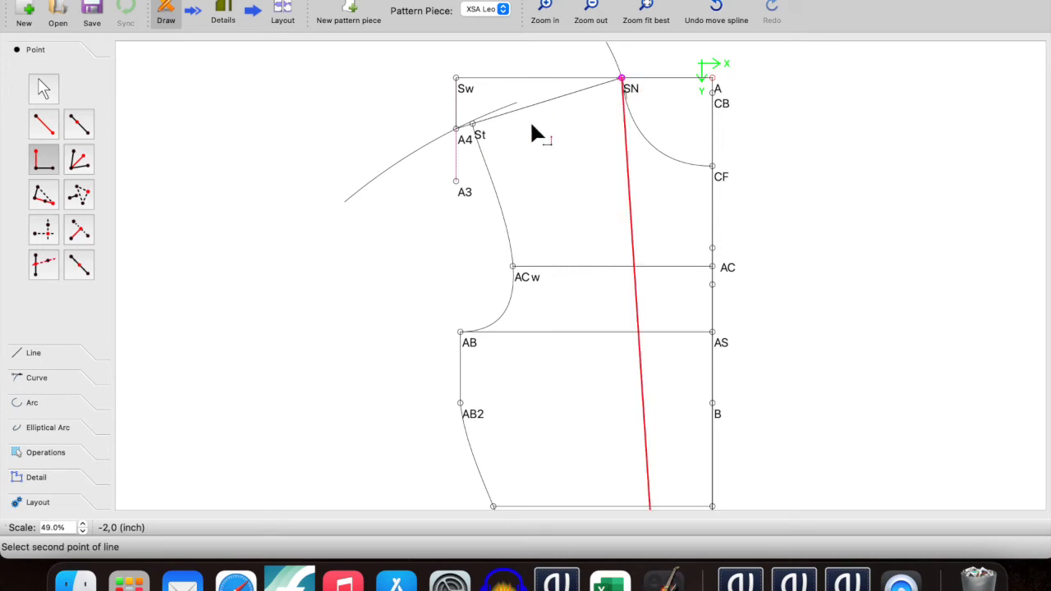
{"action": "left_click", "coordinate": [473, 125]}
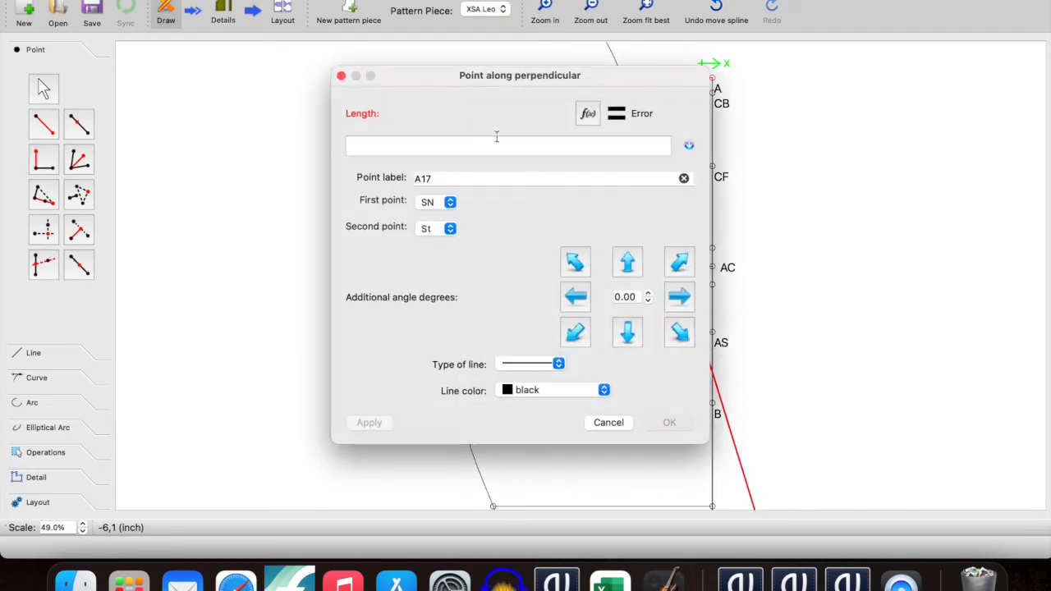
{"action": "type", "text": "4"}
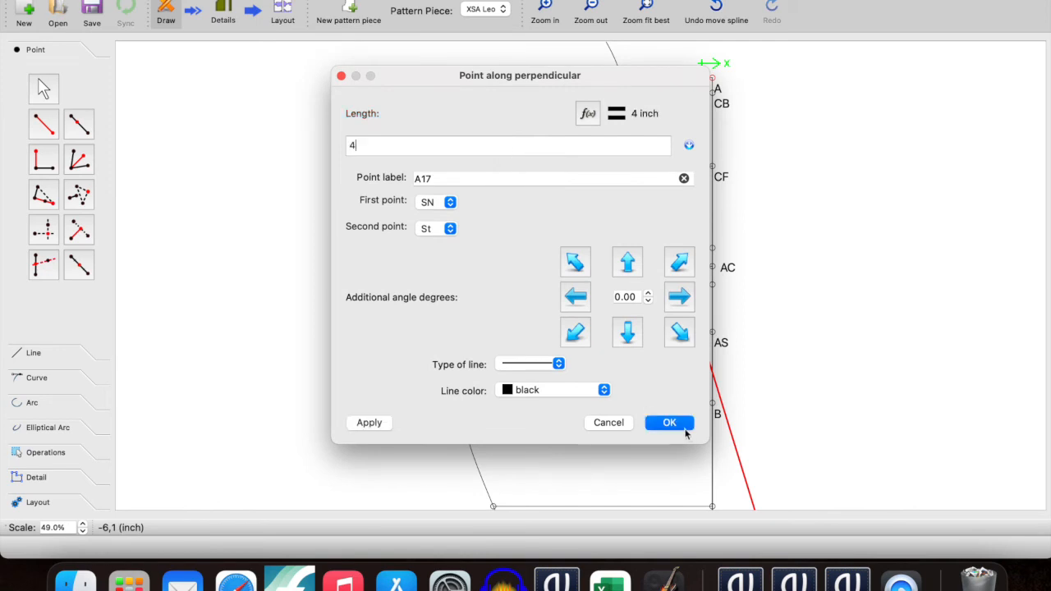
{"action": "left_click", "coordinate": [670, 424]}
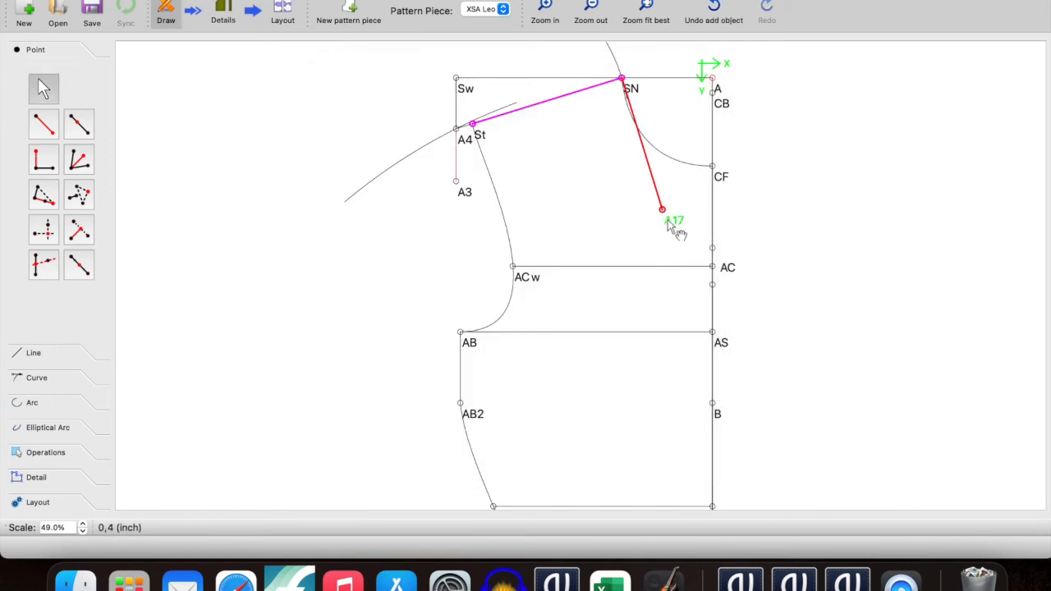
- Add a point 3 inches from CF at an angle of 180°
{"action": "left_click", "coordinate": [47, 128]}
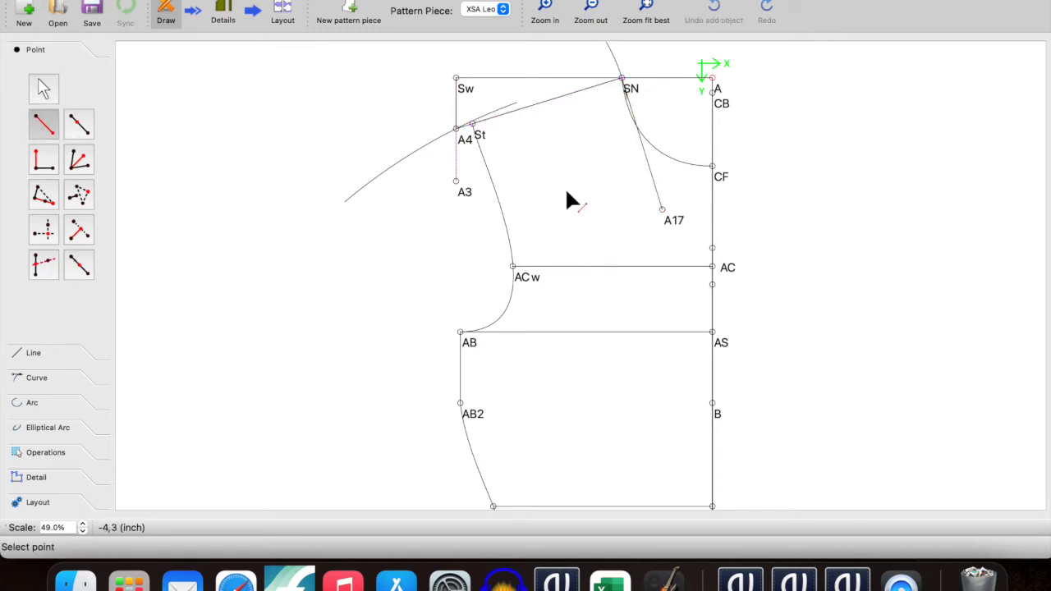
{"action": "left_click", "coordinate": [713, 168]}
{"action": "left_click", "coordinate": [624, 188]}
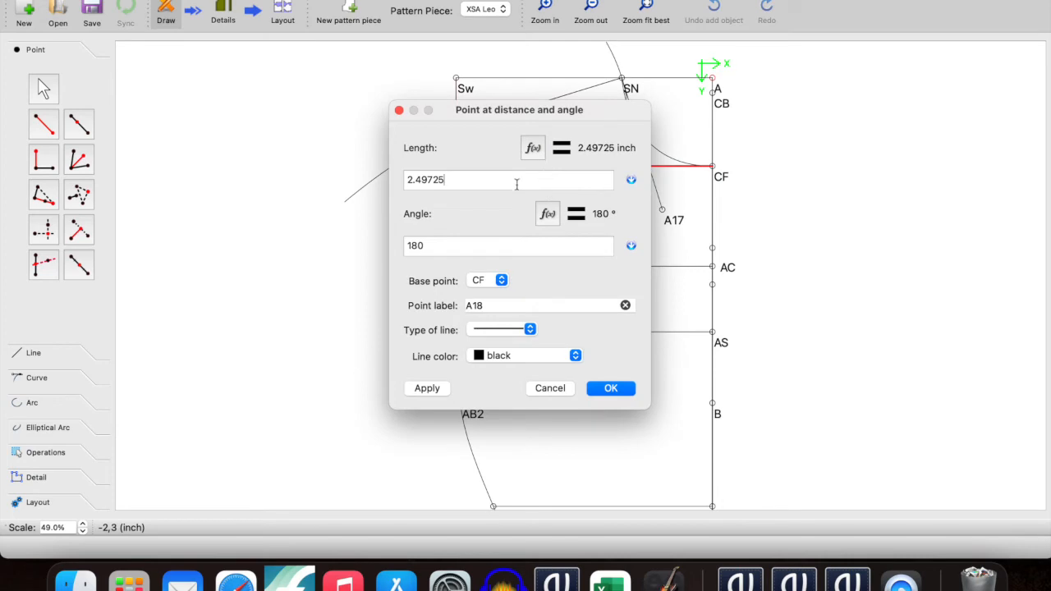
{"action": "left_click_drag", "start_coordinate": [516, 184], "coordinate": [394, 171]}
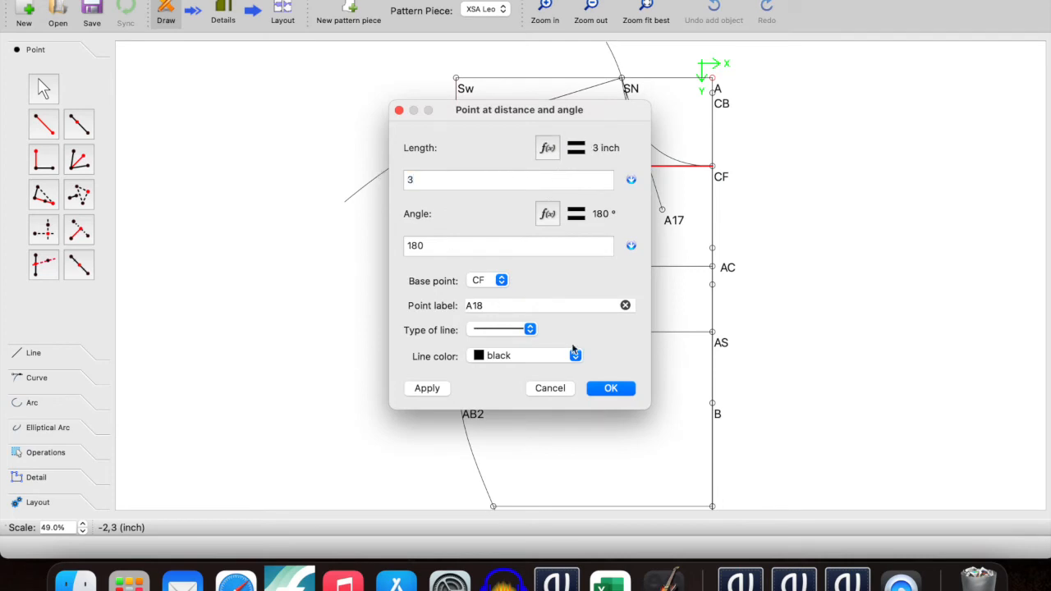
{"action": "left_click", "coordinate": [612, 389]}
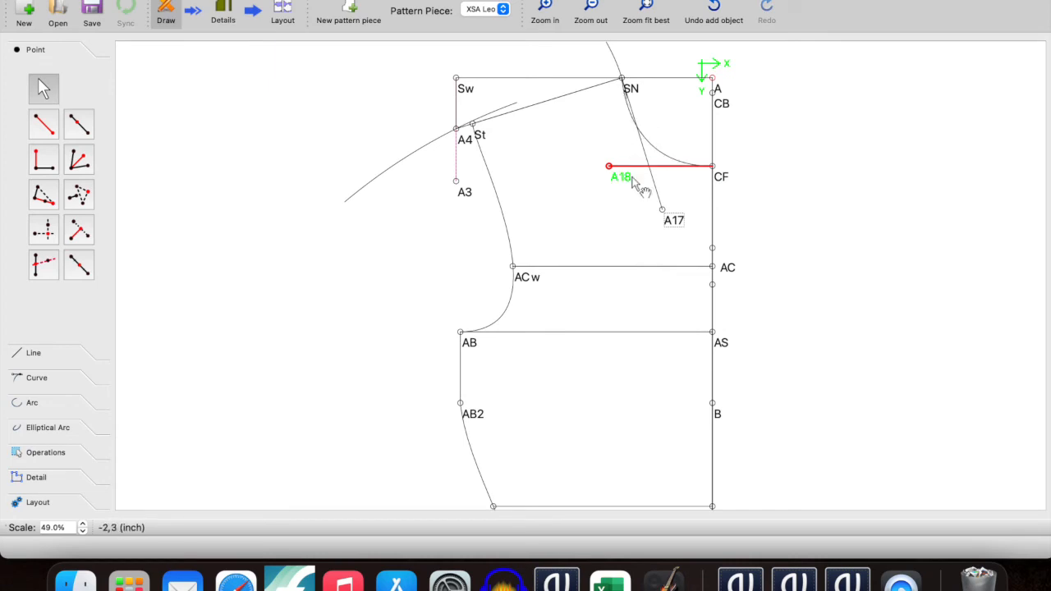
- Reshape the front neckline curve so it leaves SN along the SN–A17 guide line and meets CF along the A18–CF line
{"action": "mouse_move", "coordinate": [639, 188]}
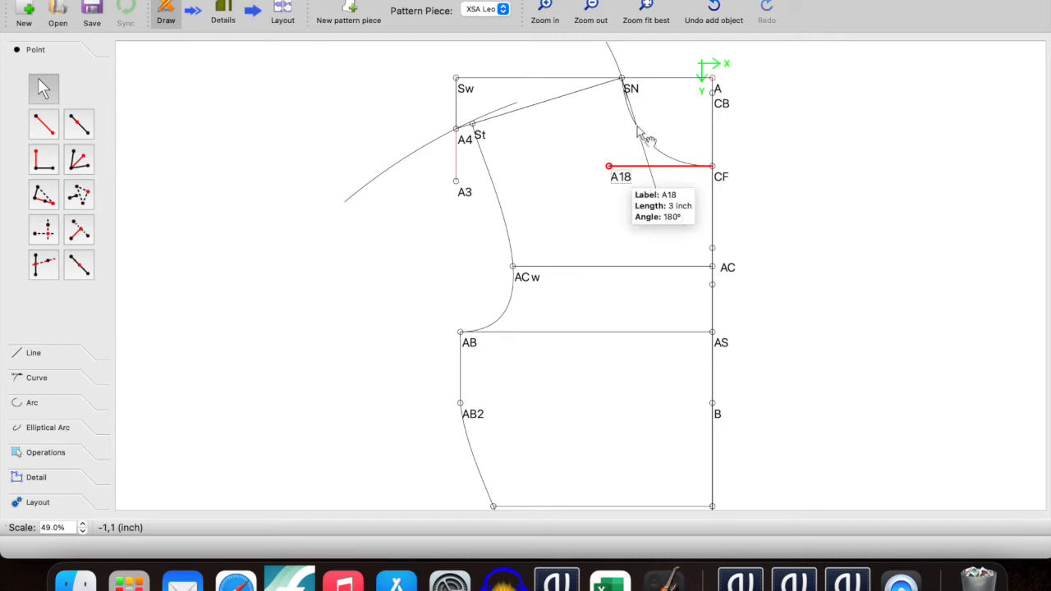
{"action": "scroll", "coordinate": [632, 115], "scroll_direction": "up", "scroll_amount": 5}
{"action": "scroll", "coordinate": [632, 115], "scroll_direction": "up", "scroll_amount": 9}
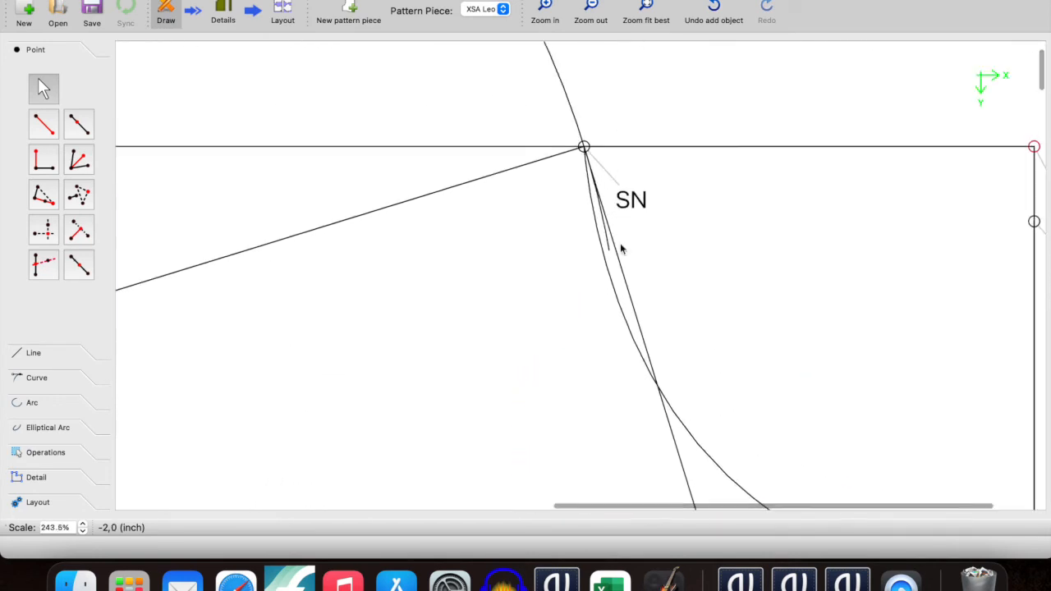
{"action": "scroll", "coordinate": [629, 312], "scroll_direction": "down", "scroll_amount": 10}
{"action": "scroll", "coordinate": [739, 203], "scroll_direction": "down", "scroll_amount": 12}
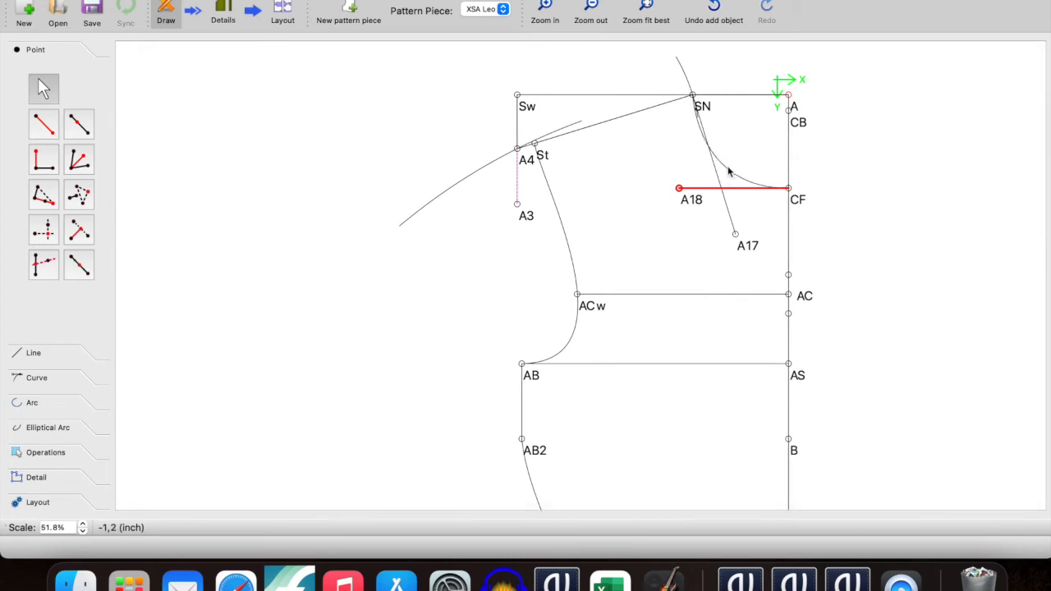
{"action": "left_click", "coordinate": [733, 181]}
{"action": "left_click_drag", "start_coordinate": [715, 189], "coordinate": [704, 188]}
{"action": "left_click_drag", "start_coordinate": [706, 143], "coordinate": [711, 156]}
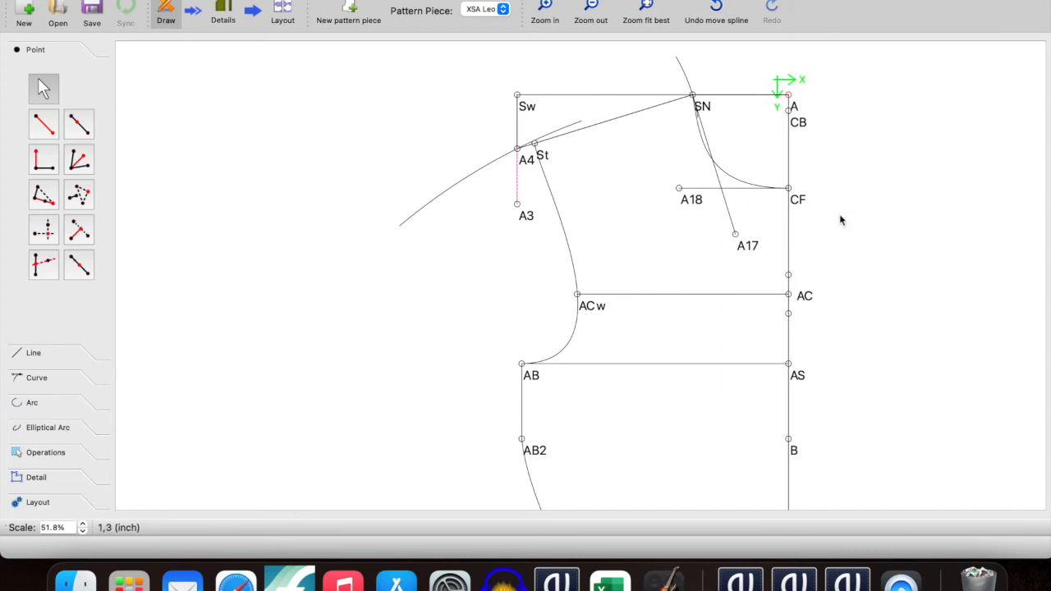
{"action": "left_click", "coordinate": [45, 124]}
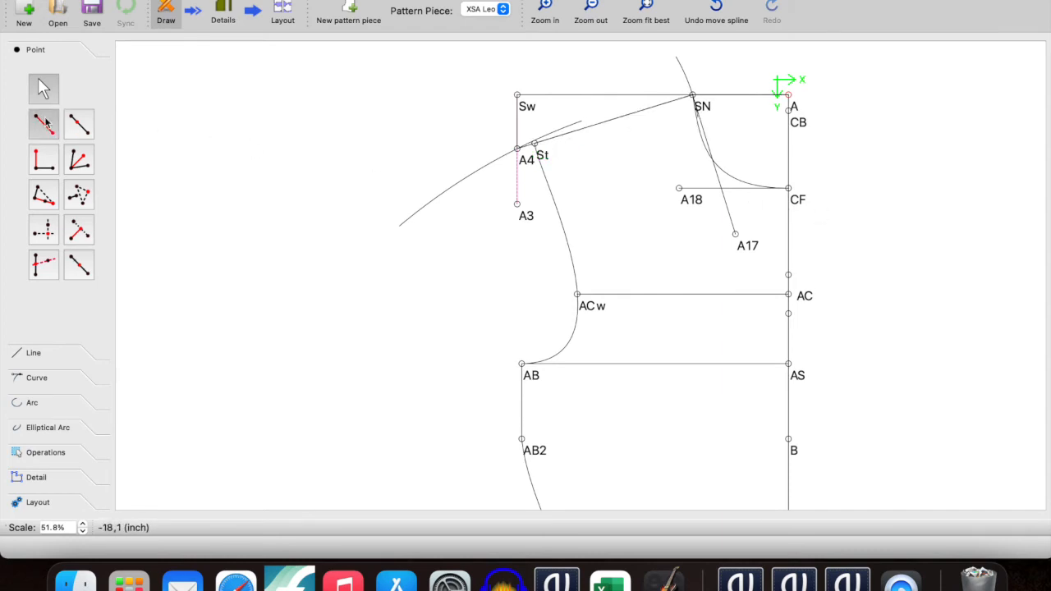
{"action": "left_click", "coordinate": [694, 96]}
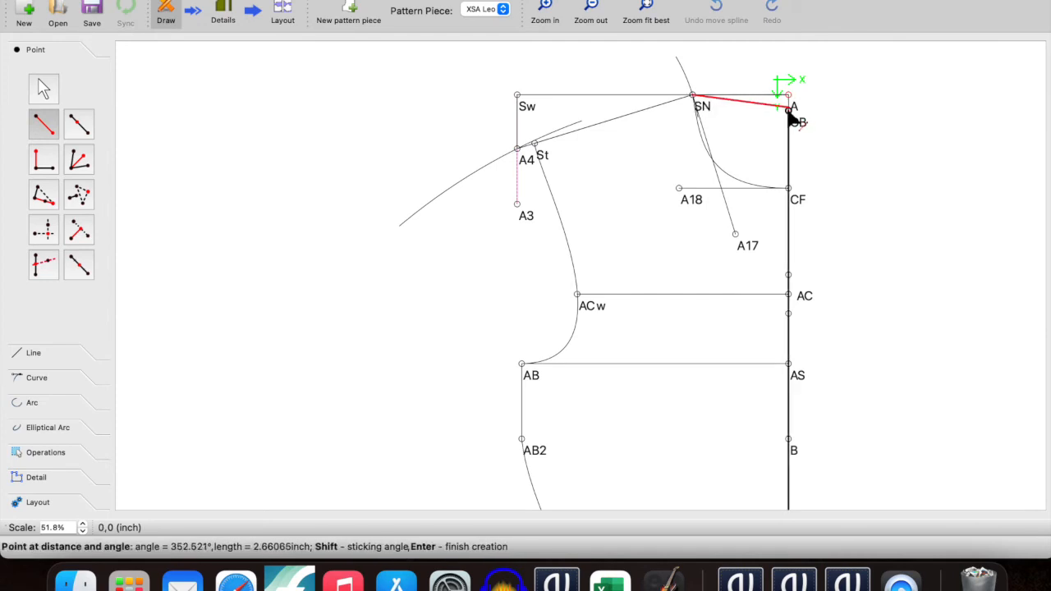
{"action": "left_click", "coordinate": [789, 108]}
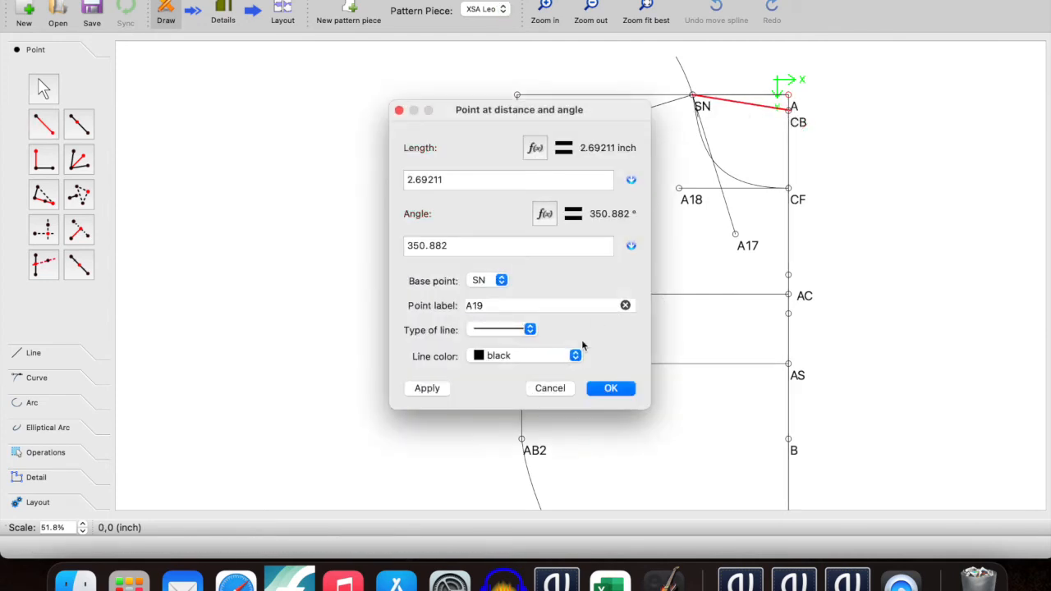
{"action": "left_click", "coordinate": [571, 392]}
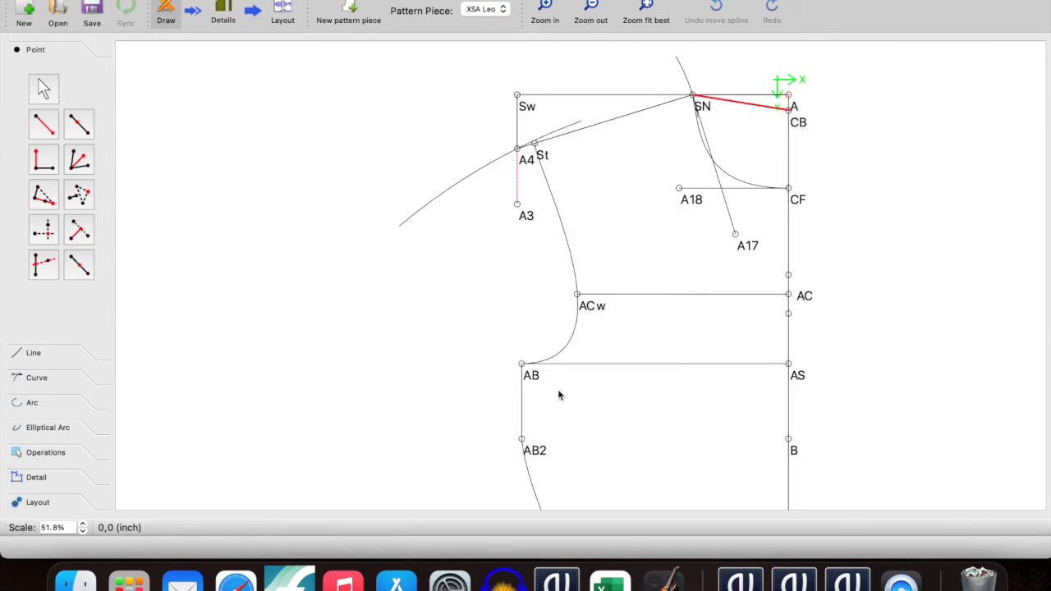
- Draw a simple curve from SN to CB and bow it downward to form the back neckline
{"action": "left_click", "coordinate": [28, 380]}
{"action": "left_click", "coordinate": [47, 174]}
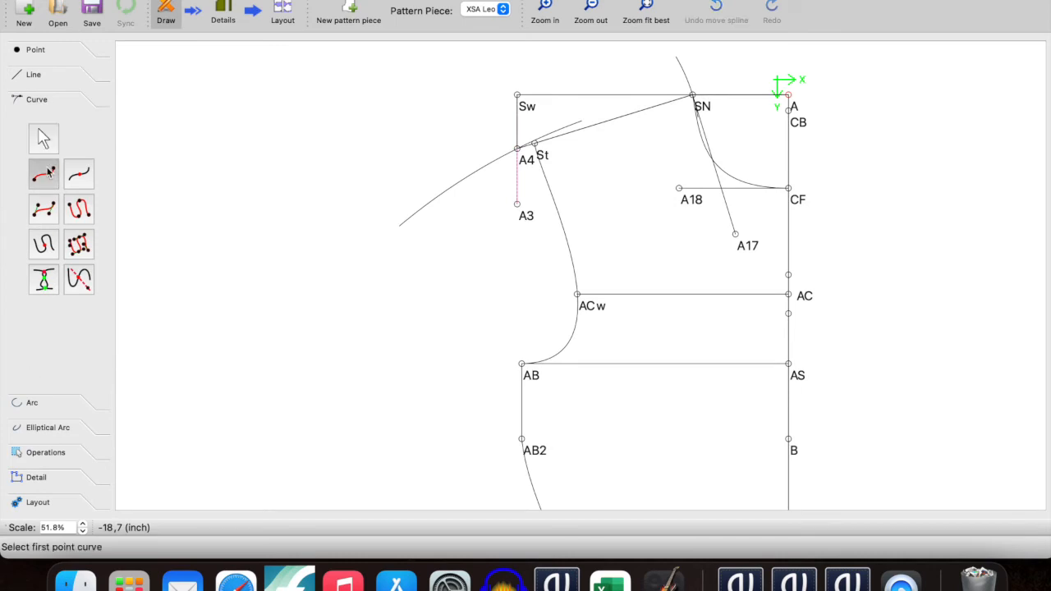
{"action": "left_click", "coordinate": [692, 96]}
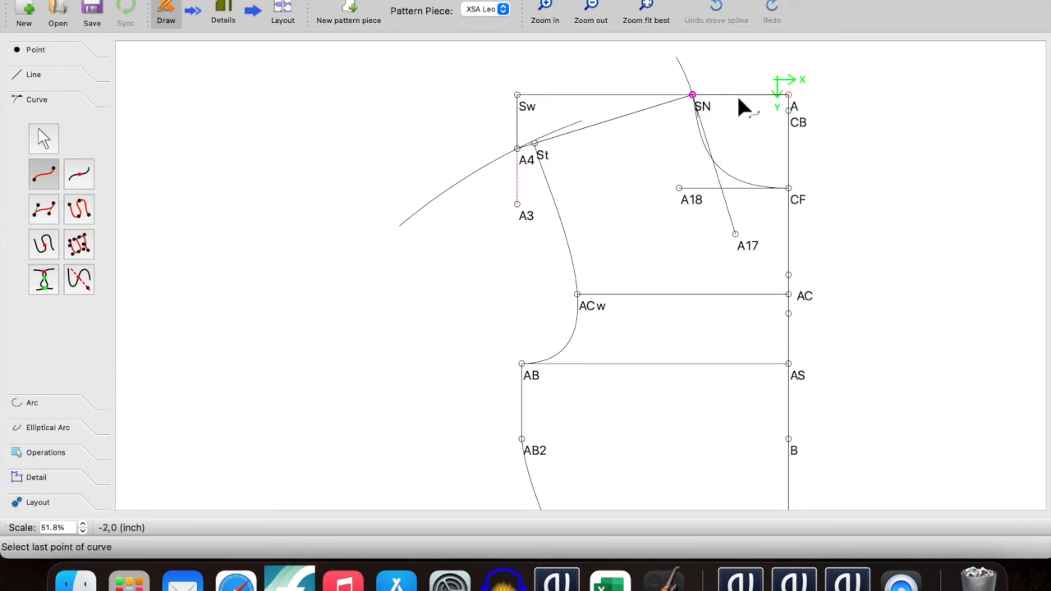
{"action": "left_click", "coordinate": [790, 110]}
{"action": "left_click_drag", "start_coordinate": [762, 112], "coordinate": [735, 115]}
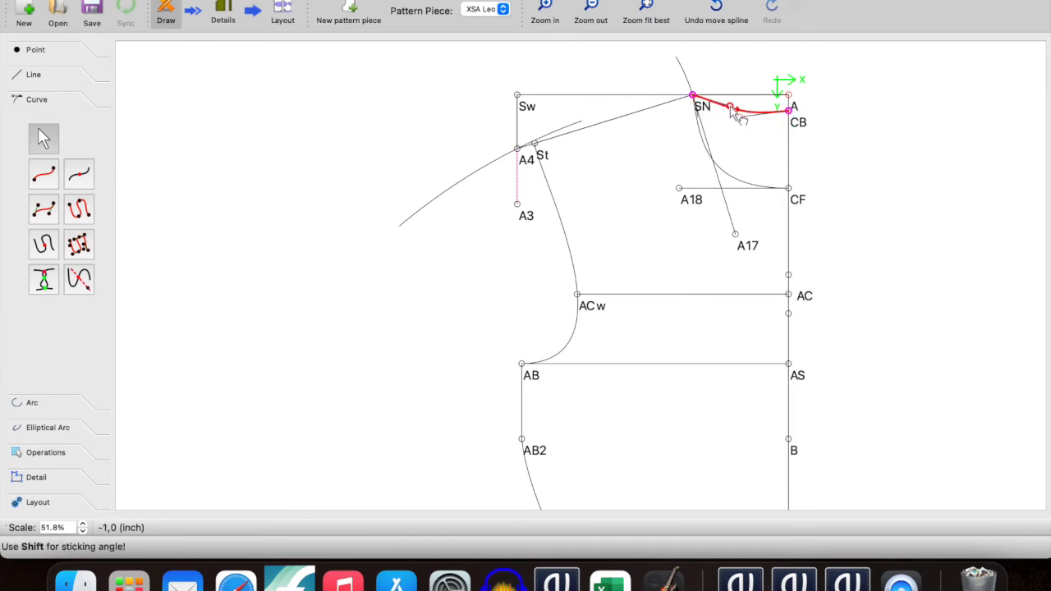
- Refine the back neckline curve so it dips smoothly from SN and runs nearly horizontal into CB
{"action": "scroll", "coordinate": [741, 120], "scroll_direction": "up", "scroll_amount": 6}
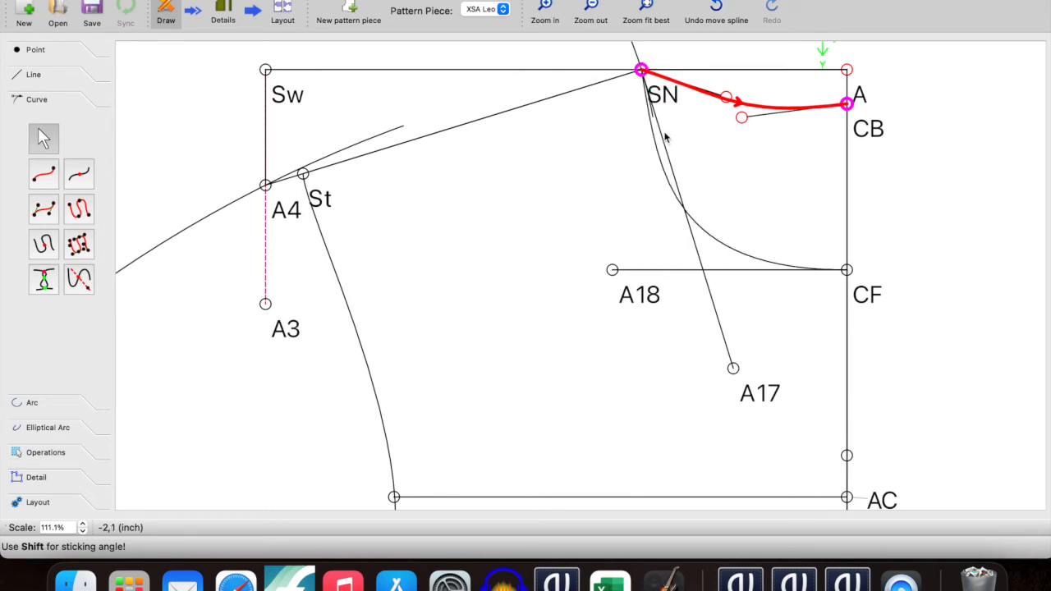
{"action": "left_click_drag", "start_coordinate": [752, 119], "coordinate": [724, 112]}
{"action": "left_click", "coordinate": [716, 136]}
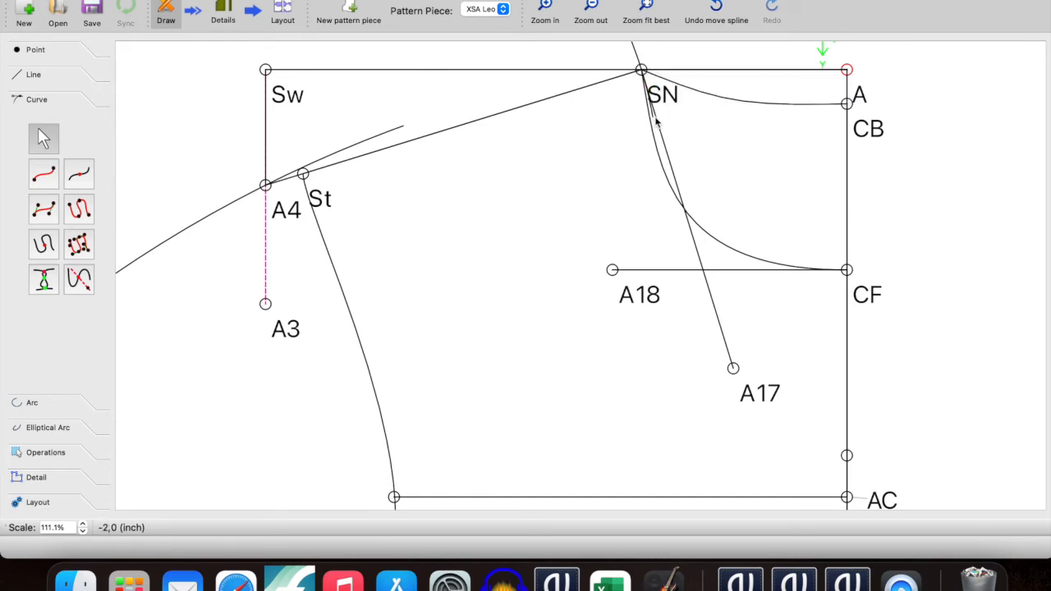
{"action": "left_click_drag", "start_coordinate": [789, 115], "coordinate": [721, 112]}
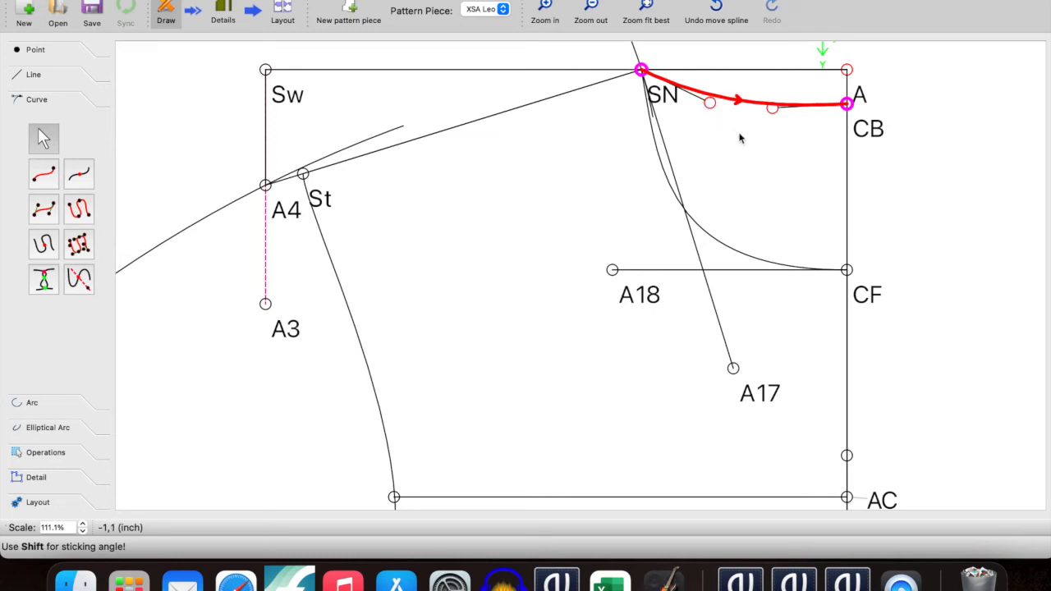
{"action": "left_click_drag", "start_coordinate": [776, 108], "coordinate": [776, 104]}
{"action": "left_click", "coordinate": [774, 140]}
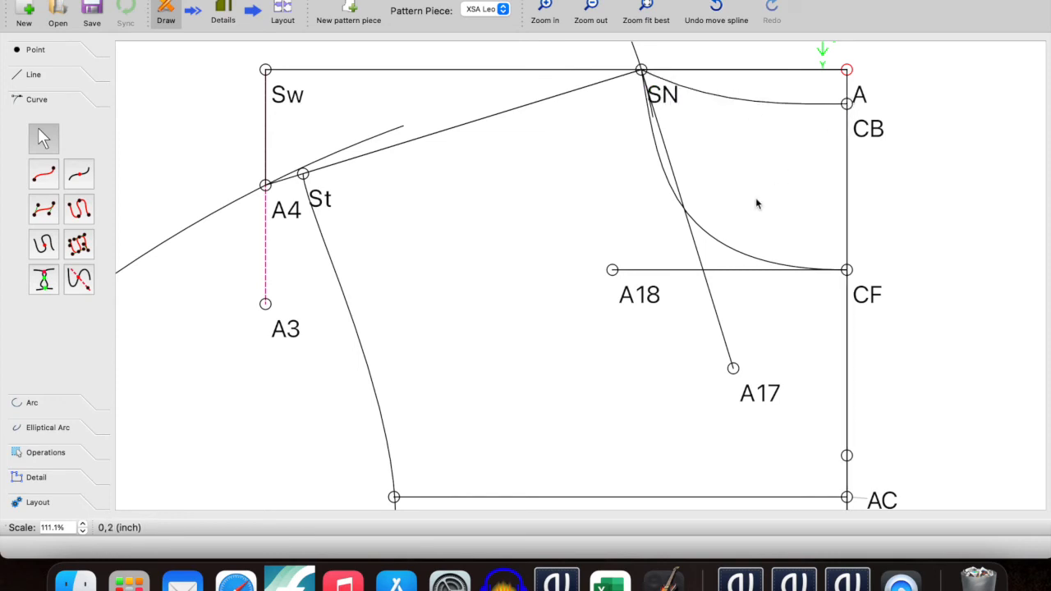
- Add a point midway along the shoulder line from St to SN, using the length formula CurrentLength/2
{"action": "scroll", "coordinate": [755, 202], "scroll_direction": "down", "scroll_amount": 10}
{"action": "scroll", "coordinate": [757, 203], "scroll_direction": "up", "scroll_amount": 2}
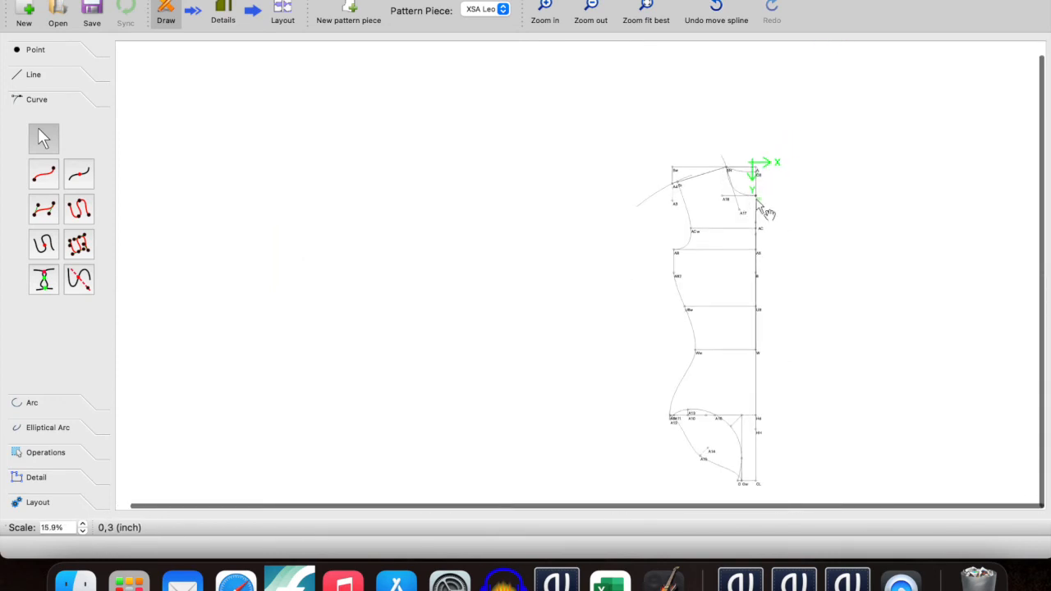
{"action": "scroll", "coordinate": [757, 202], "scroll_direction": "down", "scroll_amount": 1}
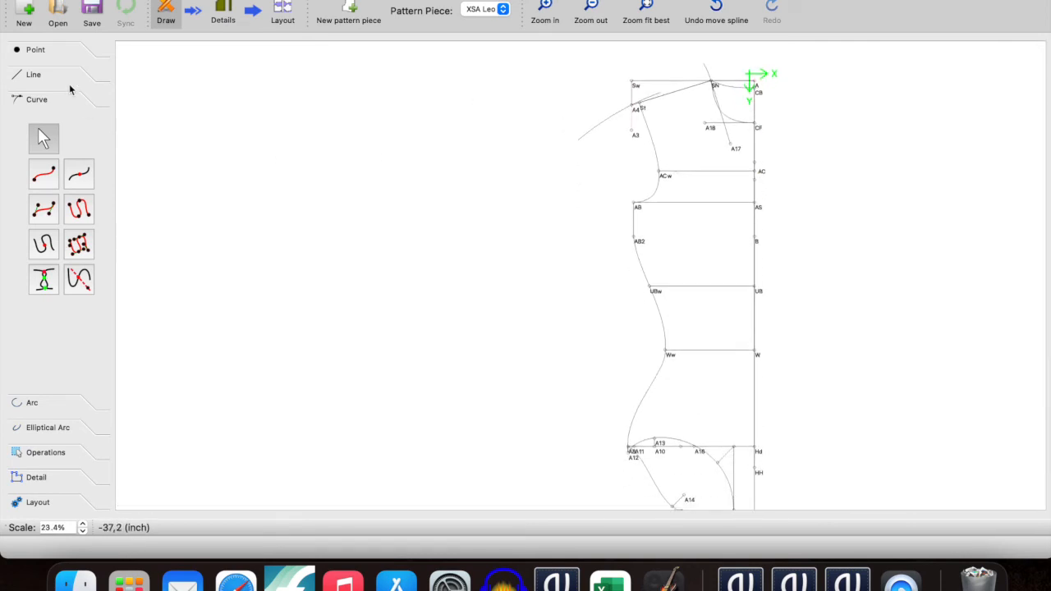
{"action": "left_click", "coordinate": [34, 51]}
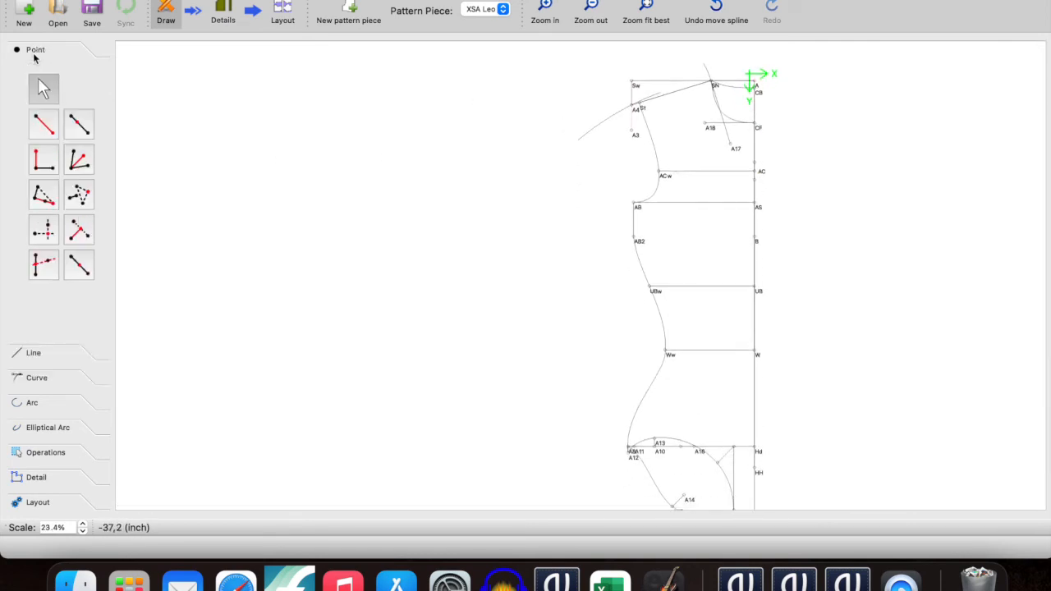
{"action": "left_click", "coordinate": [79, 264]}
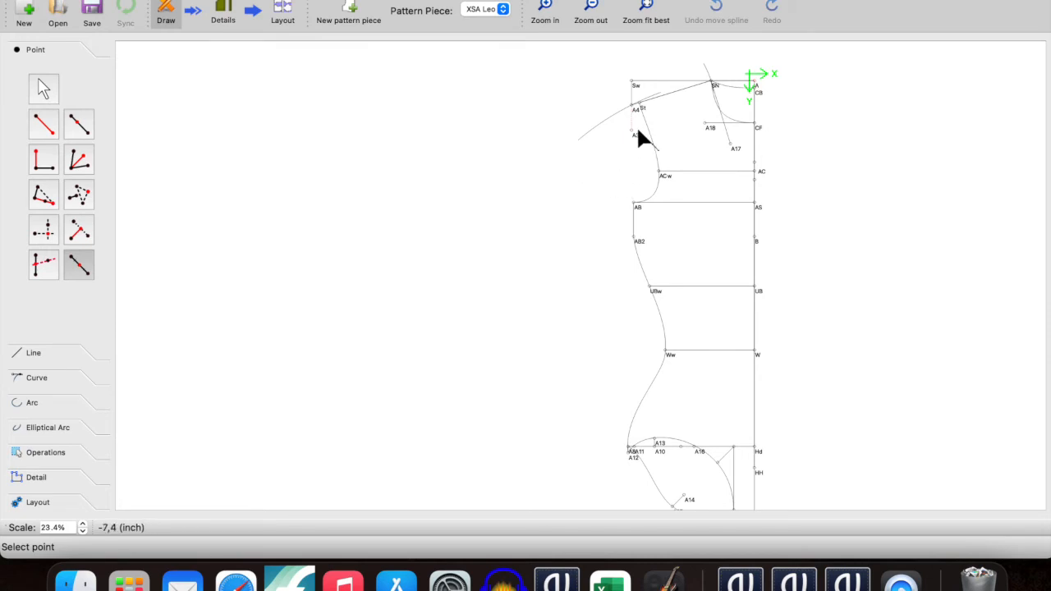
{"action": "scroll", "coordinate": [638, 136], "scroll_direction": "up", "scroll_amount": 3}
{"action": "scroll", "coordinate": [638, 136], "scroll_direction": "up", "scroll_amount": 1}
{"action": "left_click", "coordinate": [639, 108]}
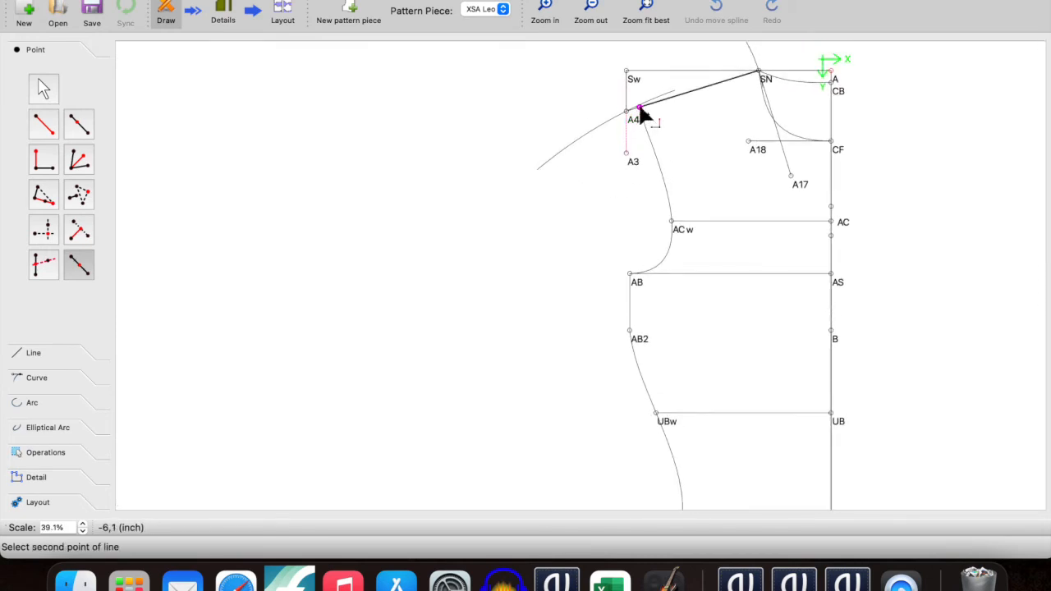
{"action": "left_click", "coordinate": [761, 73]}
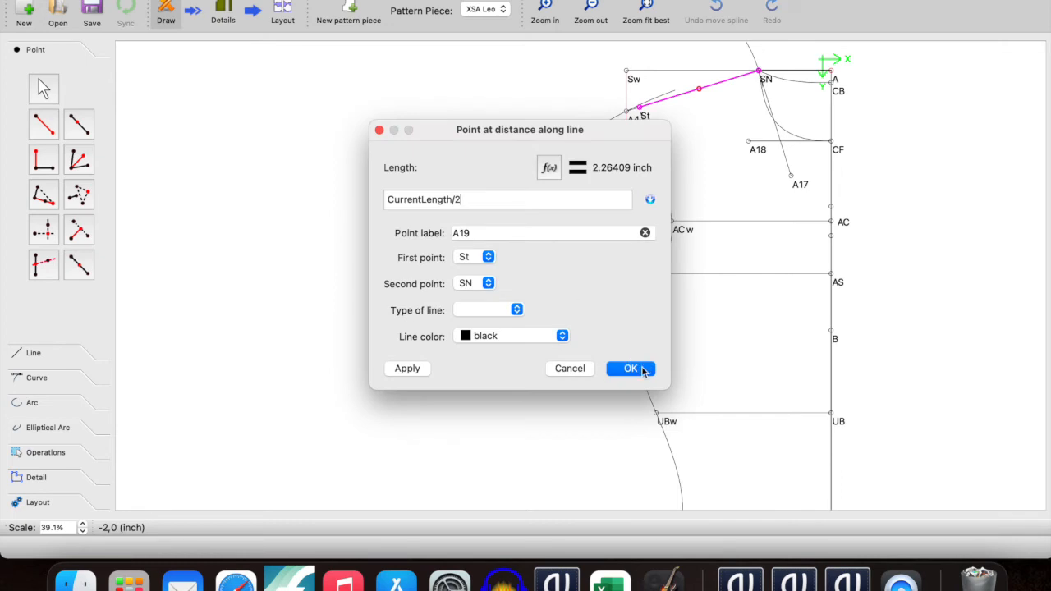
{"action": "left_click", "coordinate": [644, 372]}
- Examine the pattern piece from the shoulder midpoint A19 down to the crotch line at CL
{"action": "scroll", "coordinate": [731, 281], "scroll_direction": "down", "scroll_amount": 3}
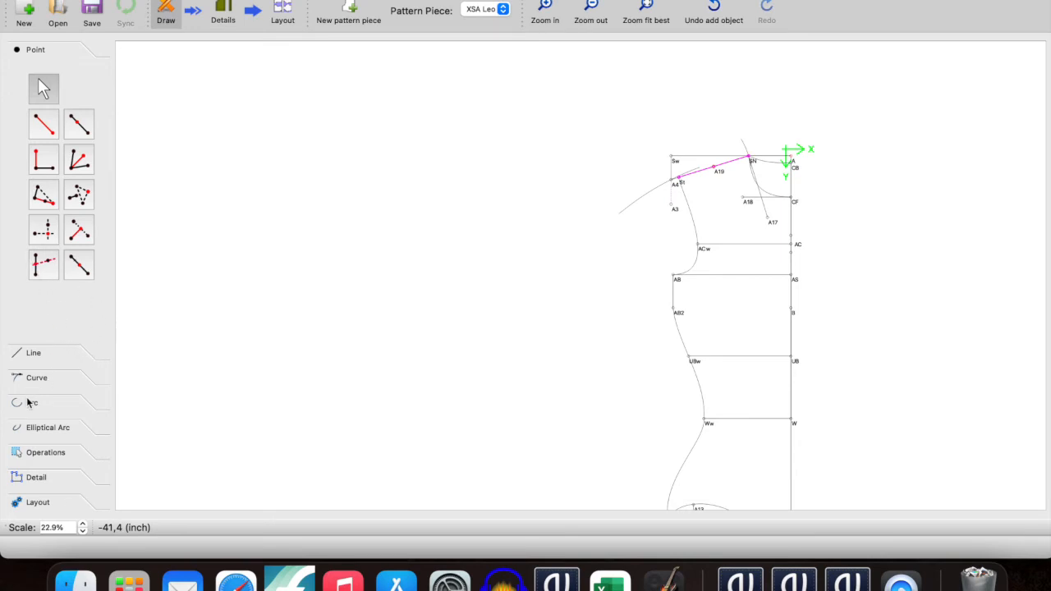
{"action": "scroll", "coordinate": [451, 341], "scroll_direction": "down", "scroll_amount": 3}
{"action": "scroll", "coordinate": [450, 341], "scroll_direction": "up", "scroll_amount": 3}
{"action": "scroll", "coordinate": [451, 341], "scroll_direction": "down", "scroll_amount": 3}
{"action": "scroll", "coordinate": [452, 336], "scroll_direction": "up", "scroll_amount": 3}
{"action": "scroll", "coordinate": [451, 336], "scroll_direction": "down", "scroll_amount": 2}
{"action": "scroll", "coordinate": [450, 341], "scroll_direction": "down", "scroll_amount": 1}
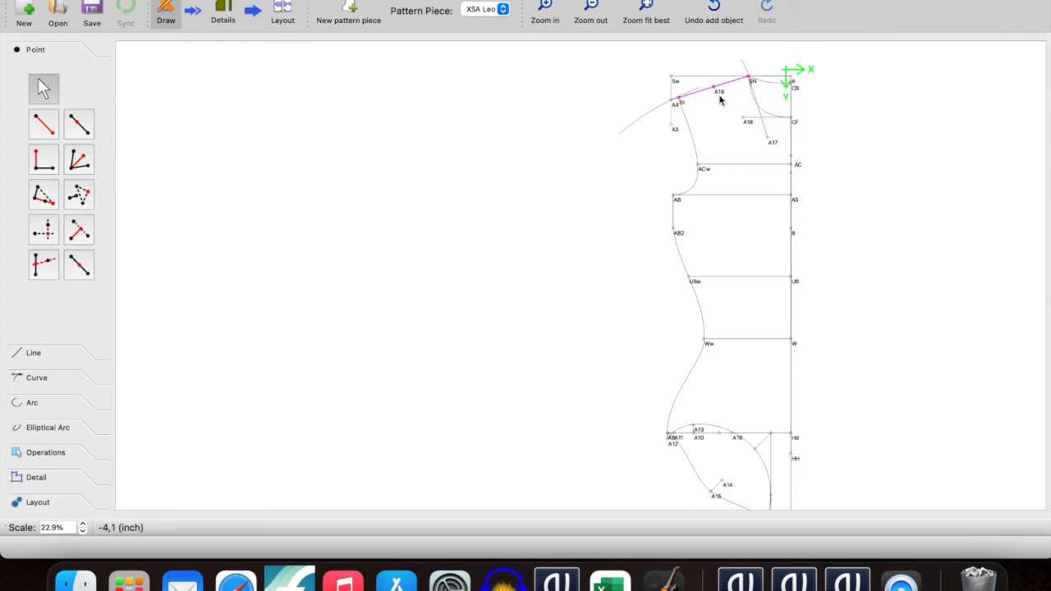
{"action": "scroll", "coordinate": [743, 491], "scroll_direction": "down", "scroll_amount": 3}
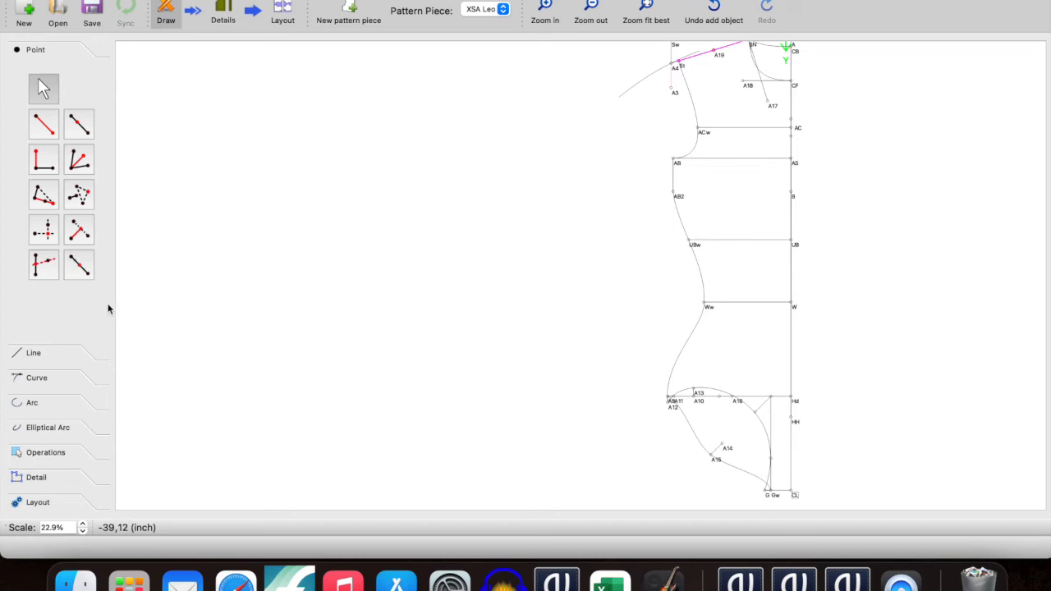
{"action": "left_click", "coordinate": [31, 403]}
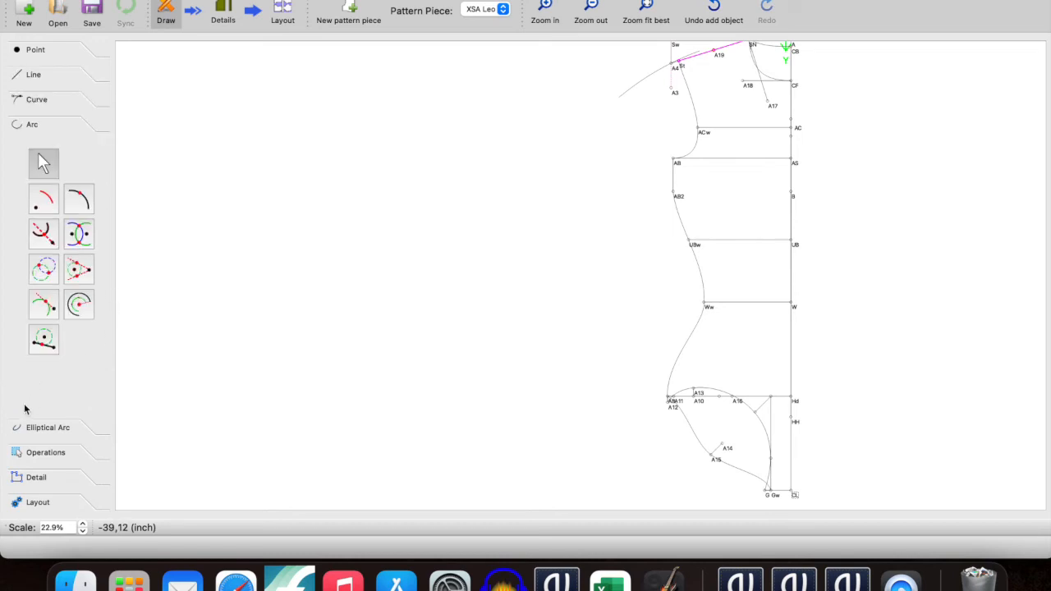
{"action": "left_click", "coordinate": [43, 199]}
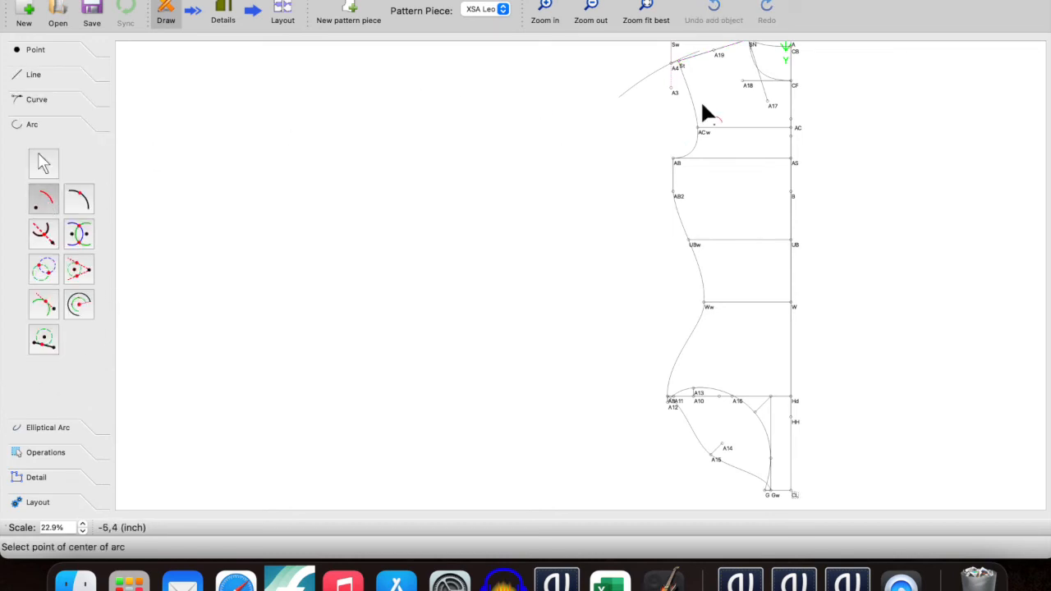
{"action": "left_click", "coordinate": [714, 52]}
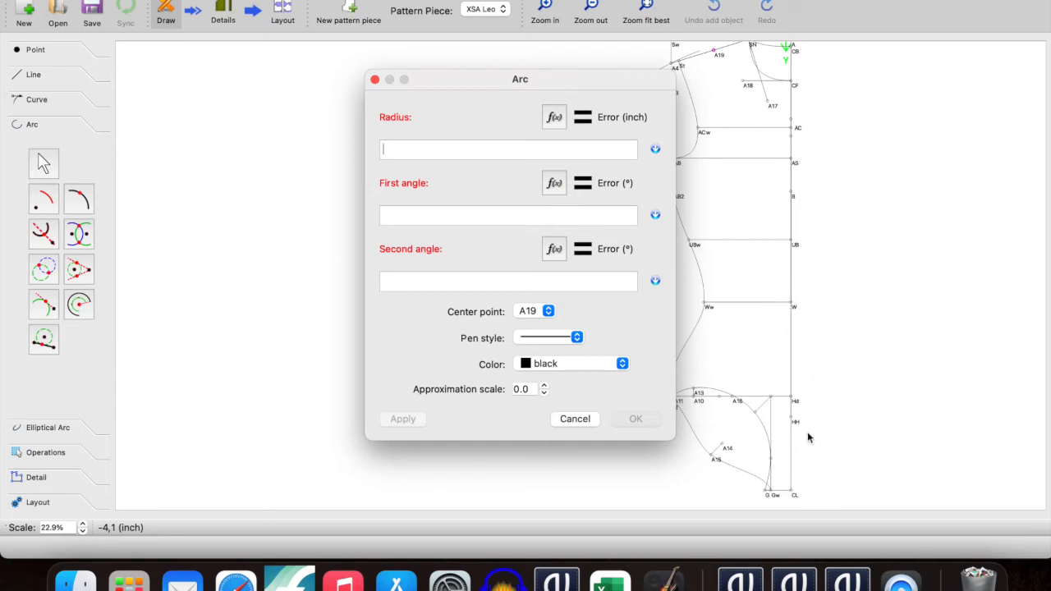
{"action": "left_click", "coordinate": [555, 117]}
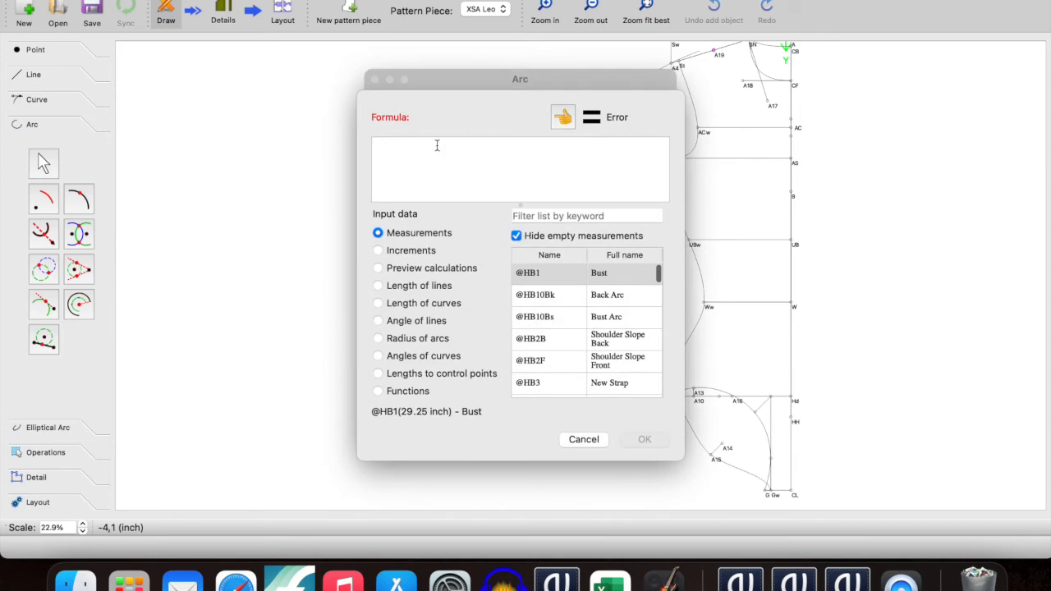
{"action": "left_click", "coordinate": [560, 220]}
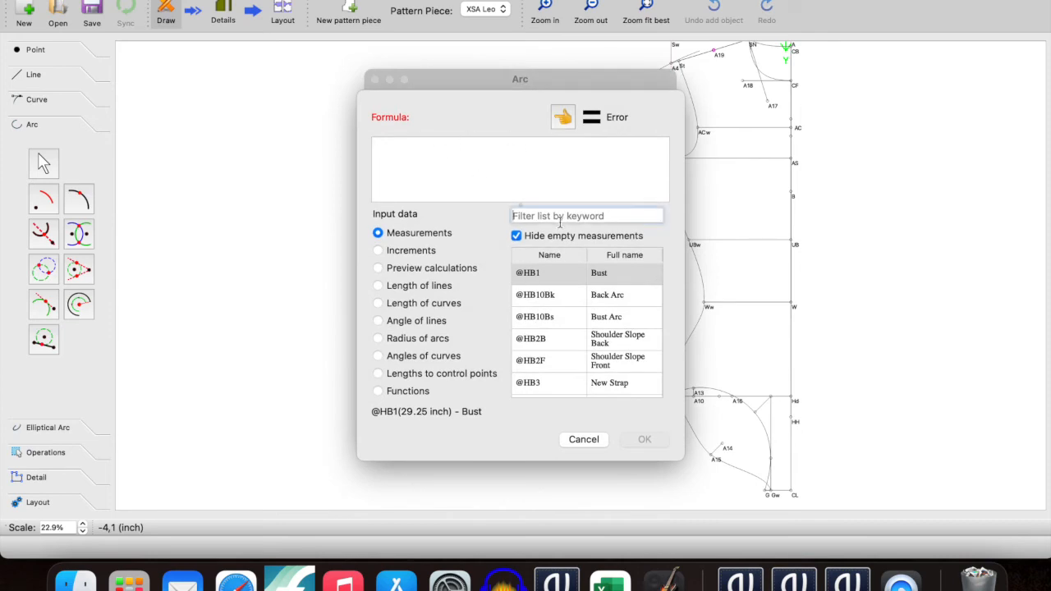
{"action": "type", "text": "ver"}
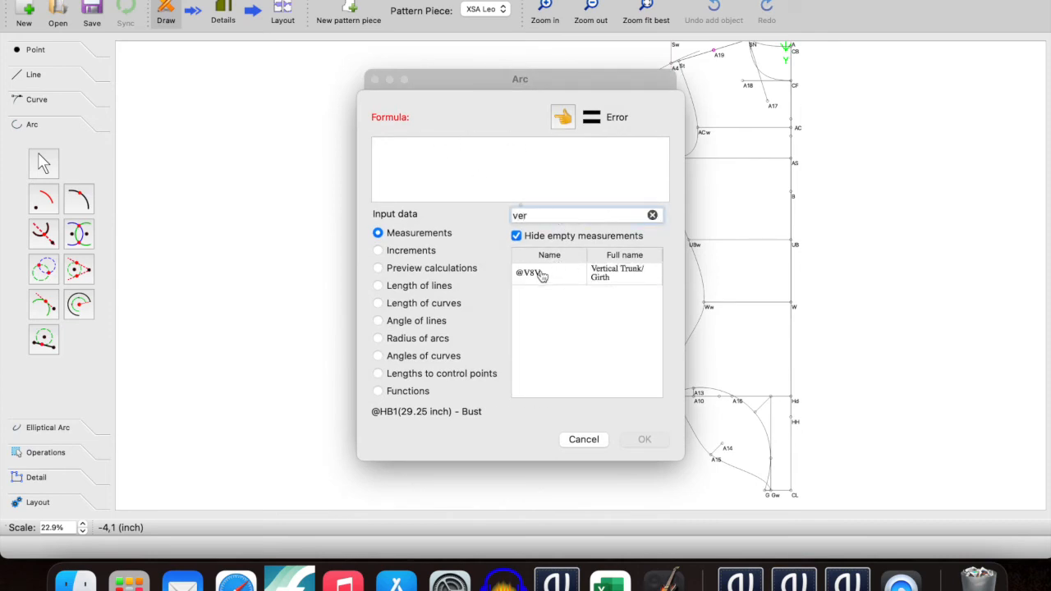
{"action": "double_click", "coordinate": [542, 274]}
{"action": "left_click", "coordinate": [643, 441]}
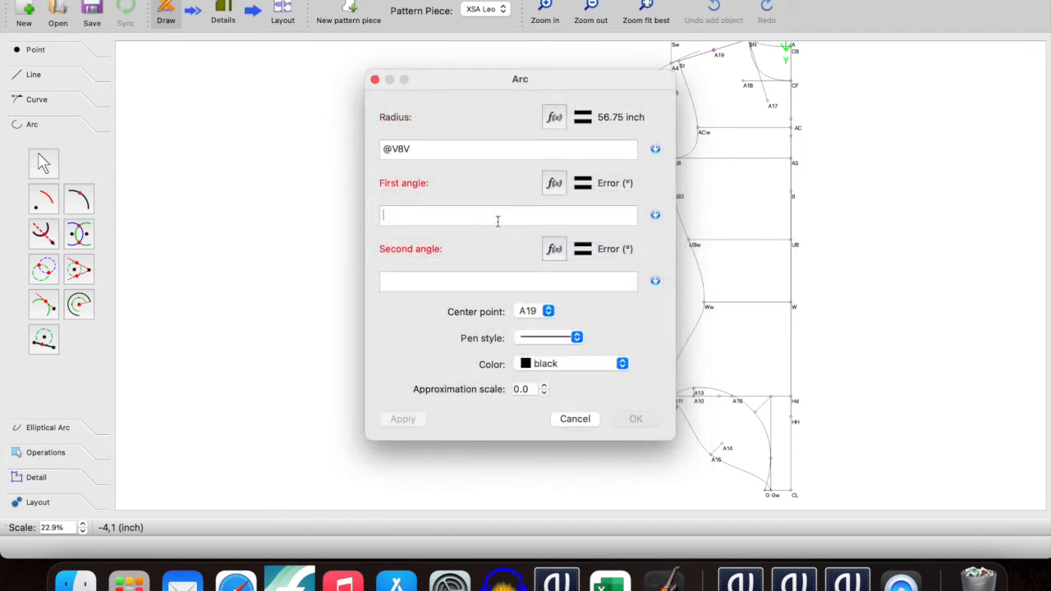
- Set the arc's first angle to 360° and complete it as a full circle around A19
{"action": "left_click", "coordinate": [497, 221]}
{"action": "type", "text": "360"}
{"action": "left_click", "coordinate": [461, 284]}
{"action": "type", "text": "3"}
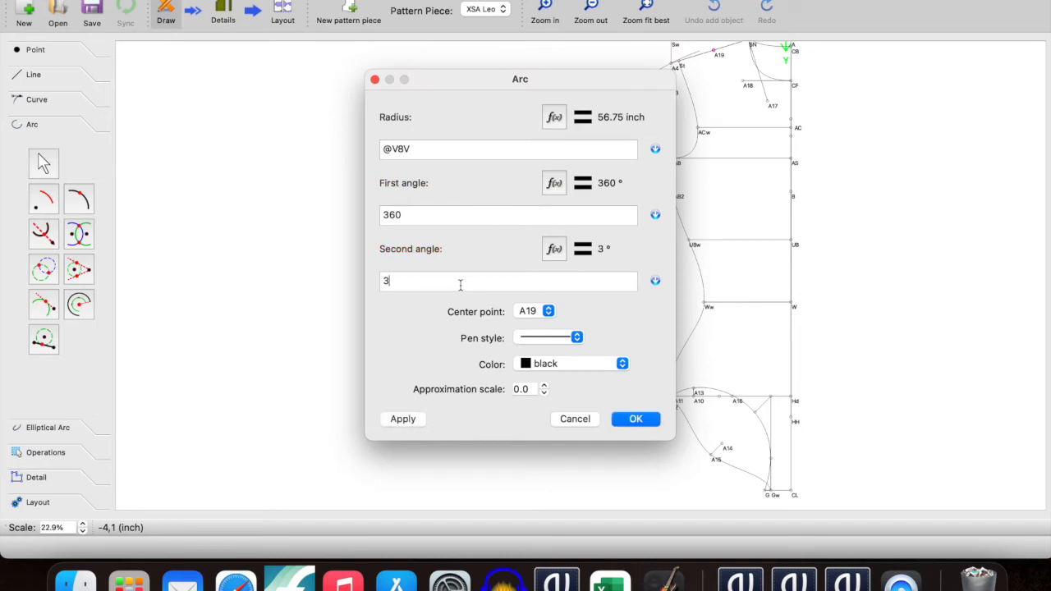
{"action": "left_click", "coordinate": [635, 418]}
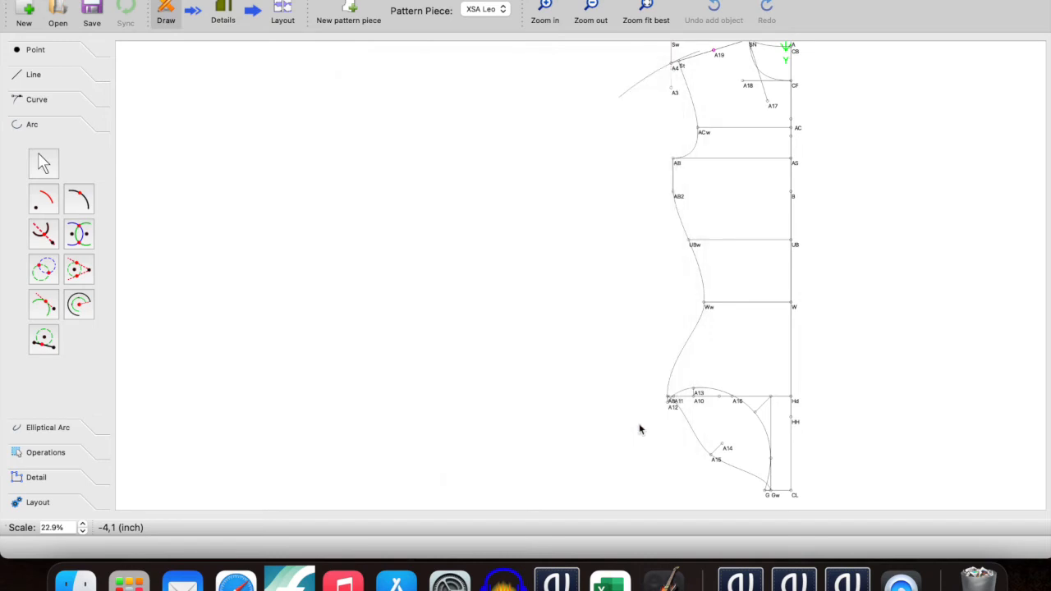
{"action": "scroll", "coordinate": [708, 354], "scroll_direction": "down", "scroll_amount": 2}
{"action": "scroll", "coordinate": [709, 354], "scroll_direction": "down", "scroll_amount": 7}
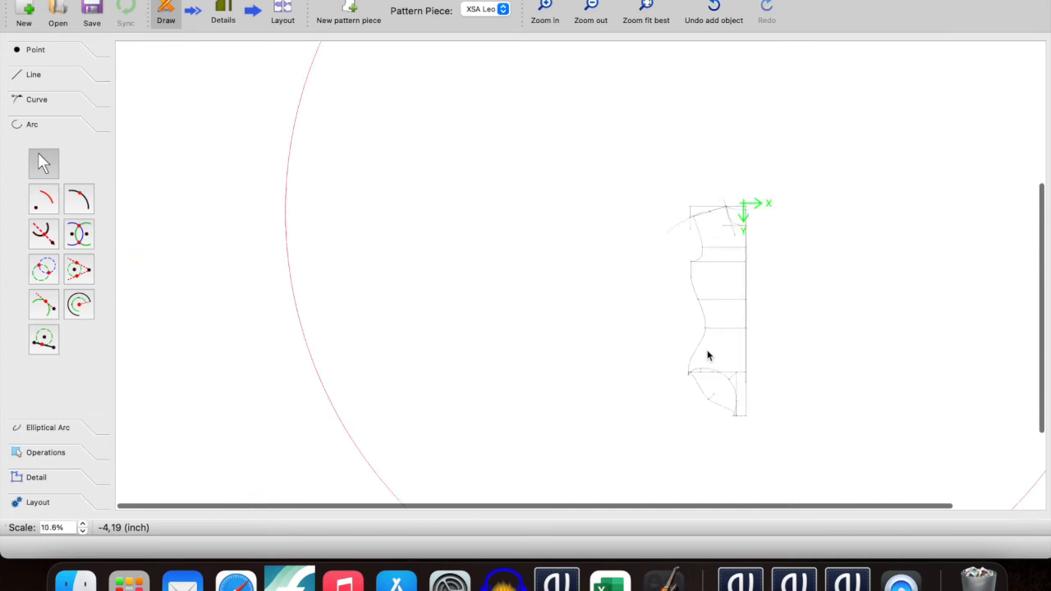
{"action": "scroll", "coordinate": [708, 354], "scroll_direction": "up", "scroll_amount": 4}
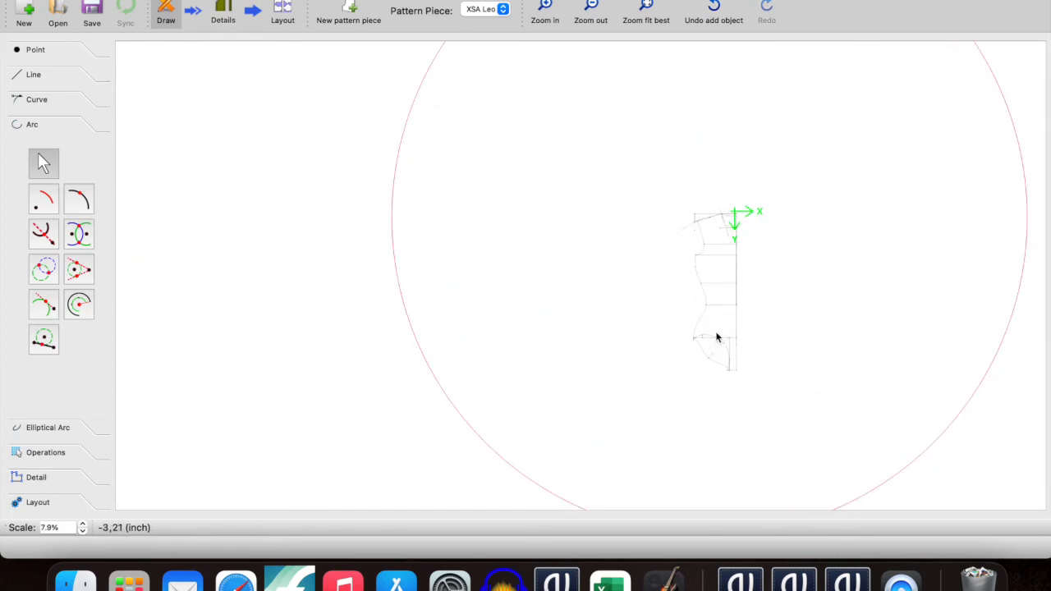
{"action": "scroll", "coordinate": [720, 211], "scroll_direction": "up", "scroll_amount": 3}
{"action": "scroll", "coordinate": [721, 211], "scroll_direction": "up", "scroll_amount": 4}
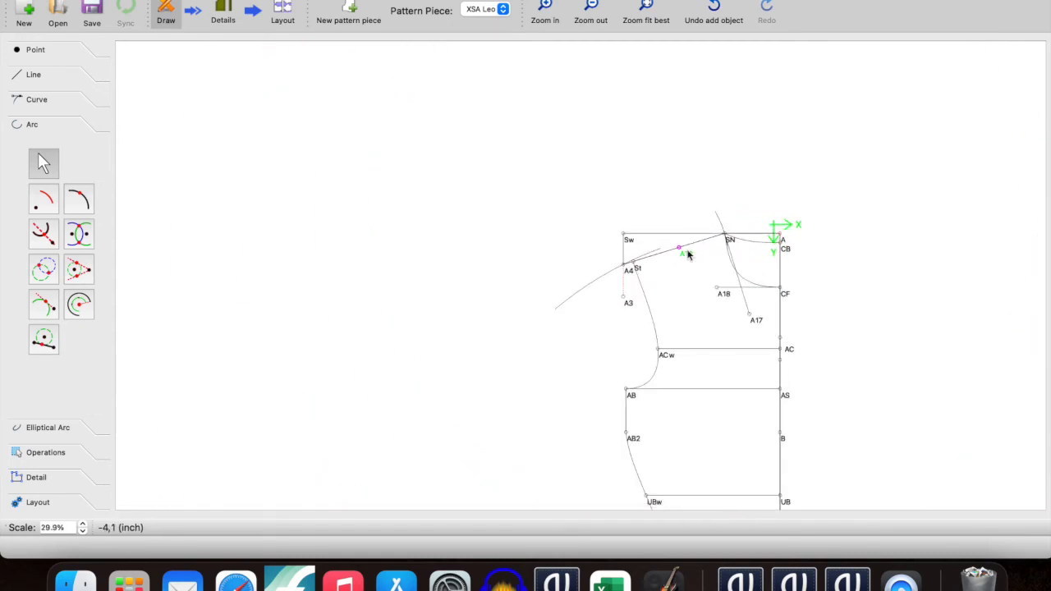
{"action": "right_click", "coordinate": [688, 253]}
{"action": "left_click", "coordinate": [714, 257]}
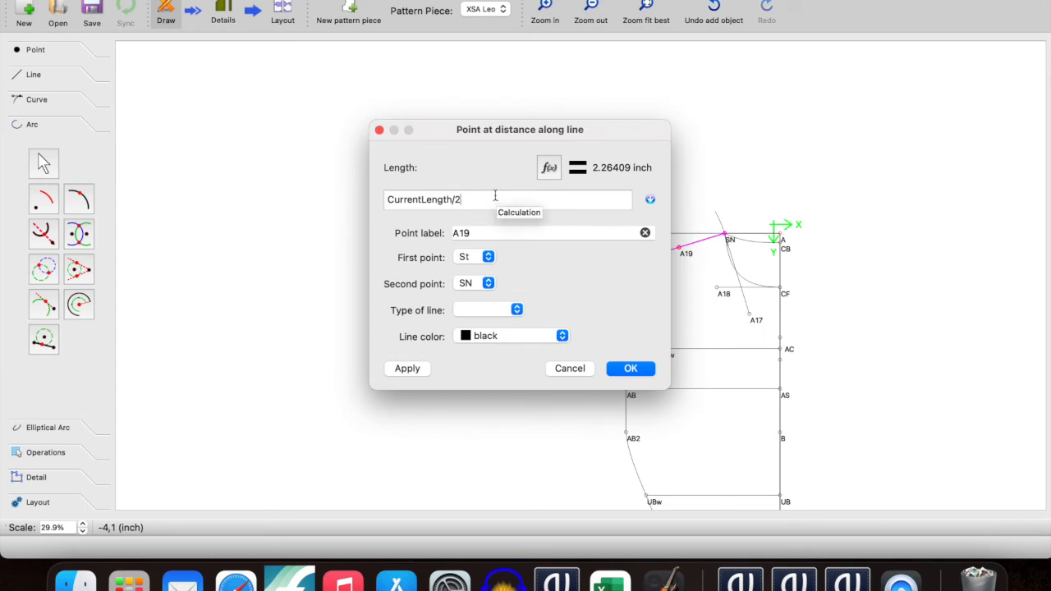
{"action": "left_click", "coordinate": [578, 371]}
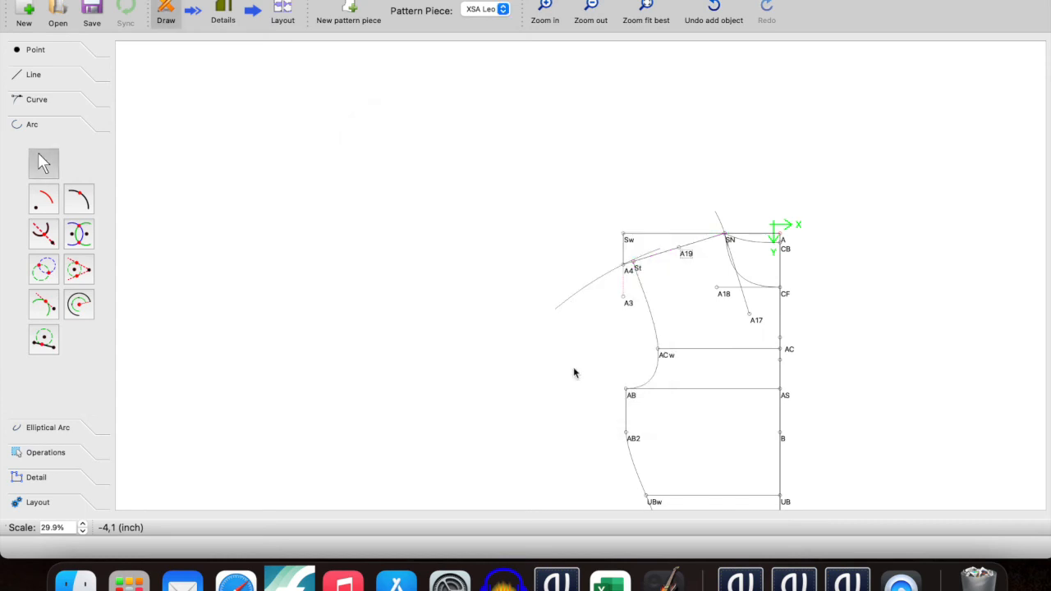
{"action": "right_click", "coordinate": [680, 257]}
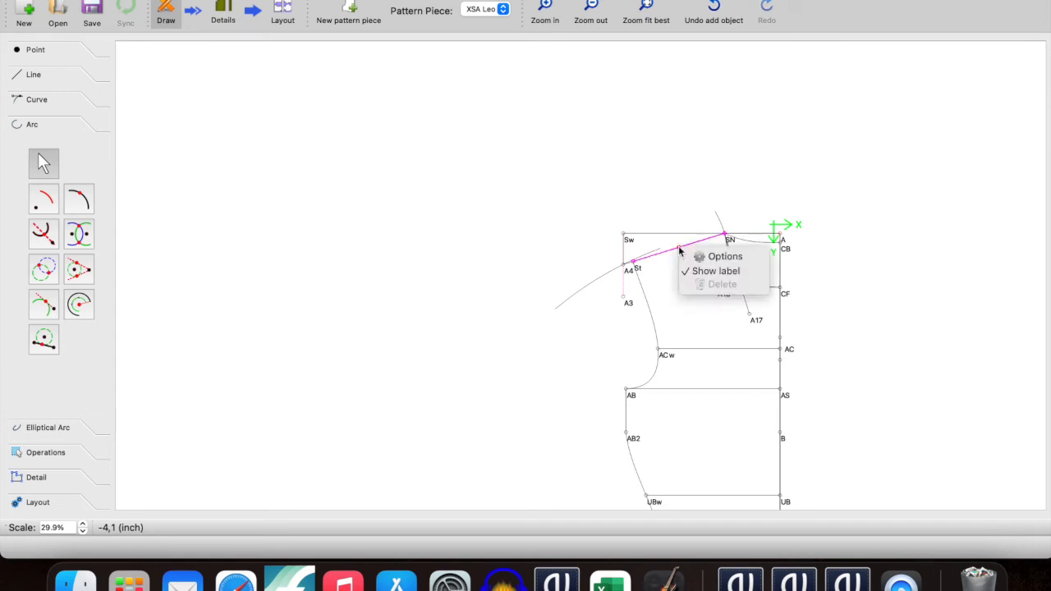
{"action": "left_click", "coordinate": [694, 255]}
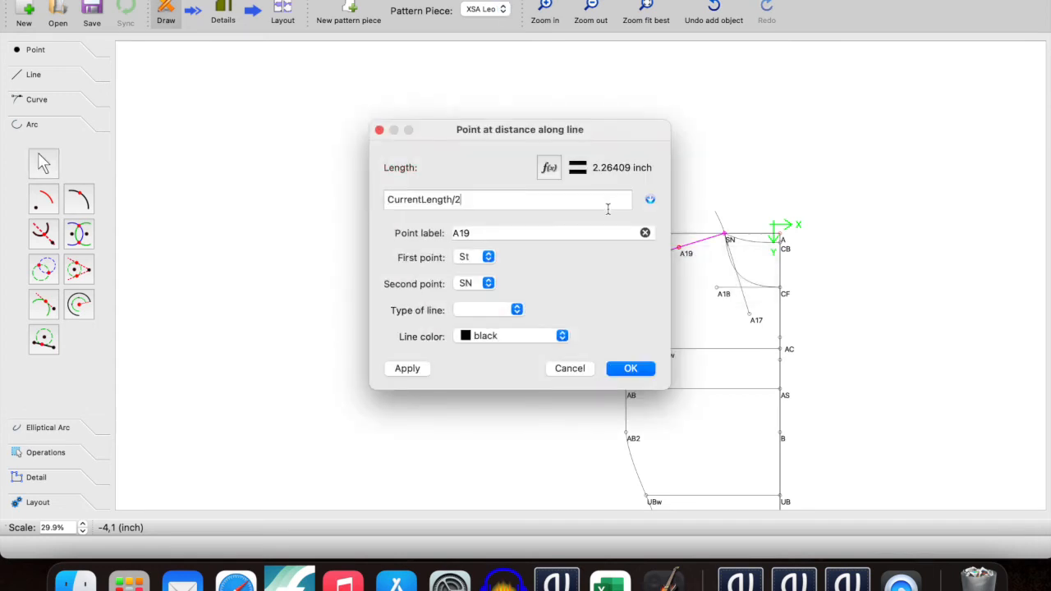
{"action": "left_click", "coordinate": [563, 374]}
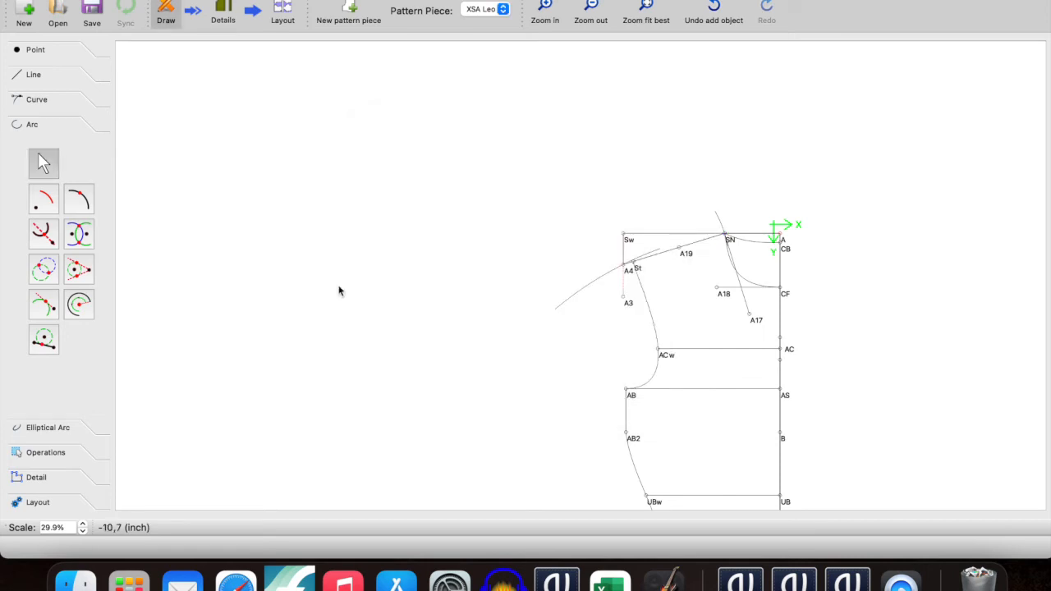
{"action": "scroll", "coordinate": [652, 286], "scroll_direction": "down", "scroll_amount": 5}
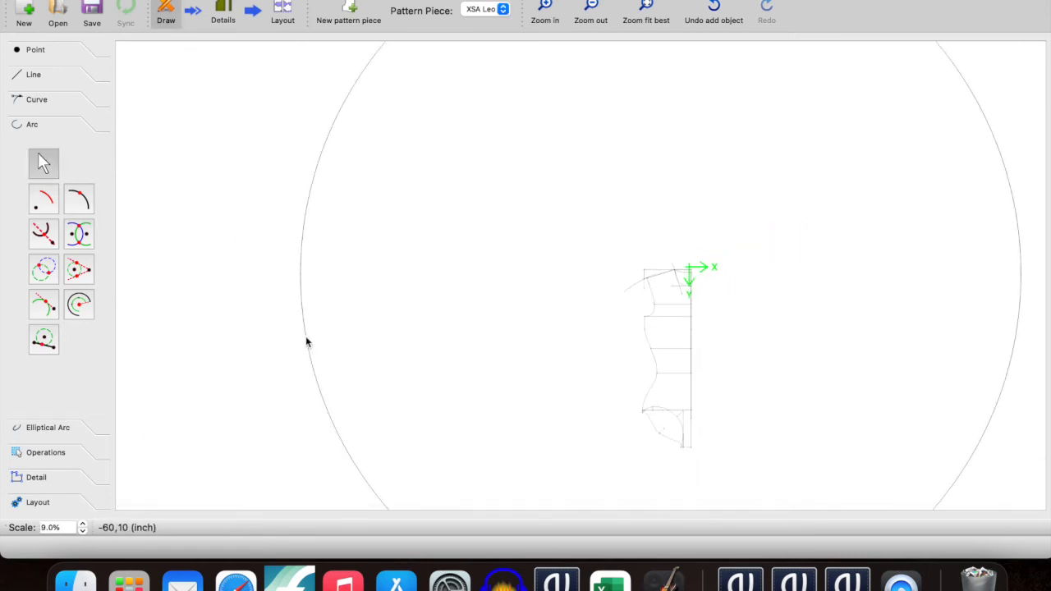
{"action": "right_click", "coordinate": [306, 343]}
{"action": "left_click", "coordinate": [328, 344]}
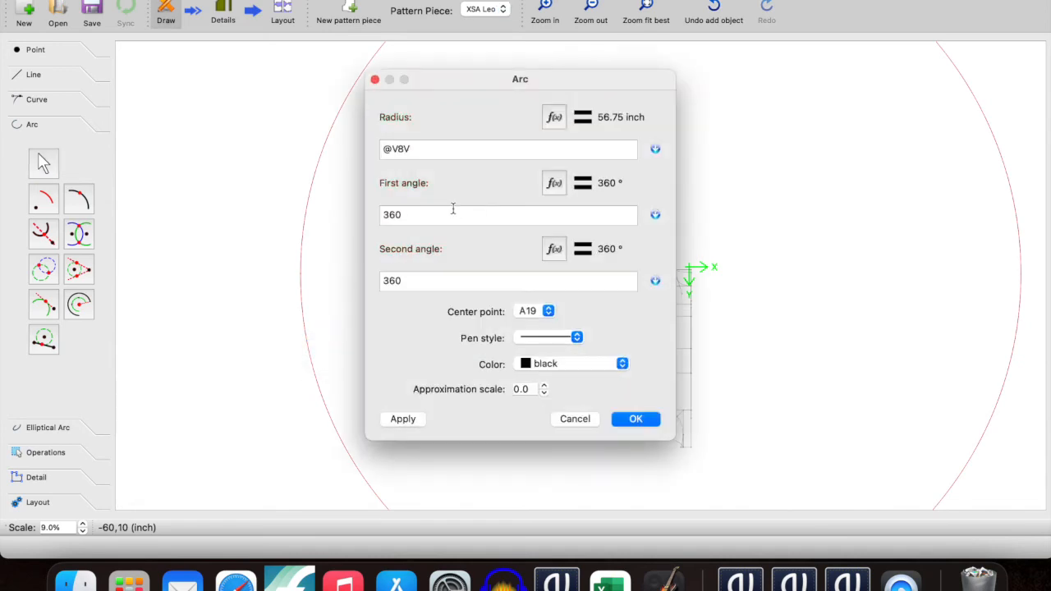
{"action": "type", "text": "/2"}
{"action": "left_click", "coordinate": [634, 419]}
- Measure the gap between point CL and the vertical trunk arc below it, without adding a point
{"action": "scroll", "coordinate": [727, 408], "scroll_direction": "up", "scroll_amount": 3}
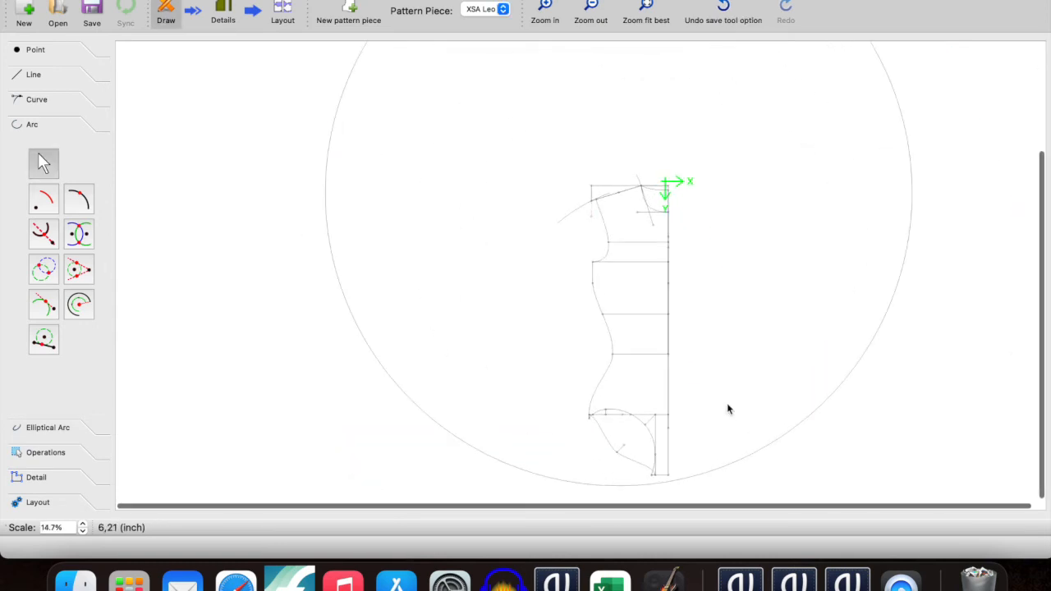
{"action": "scroll", "coordinate": [728, 408], "scroll_direction": "up", "scroll_amount": 5}
{"action": "scroll", "coordinate": [727, 408], "scroll_direction": "up", "scroll_amount": 5}
{"action": "scroll", "coordinate": [728, 409], "scroll_direction": "up", "scroll_amount": 3}
{"action": "scroll", "coordinate": [723, 372], "scroll_direction": "up", "scroll_amount": 4}
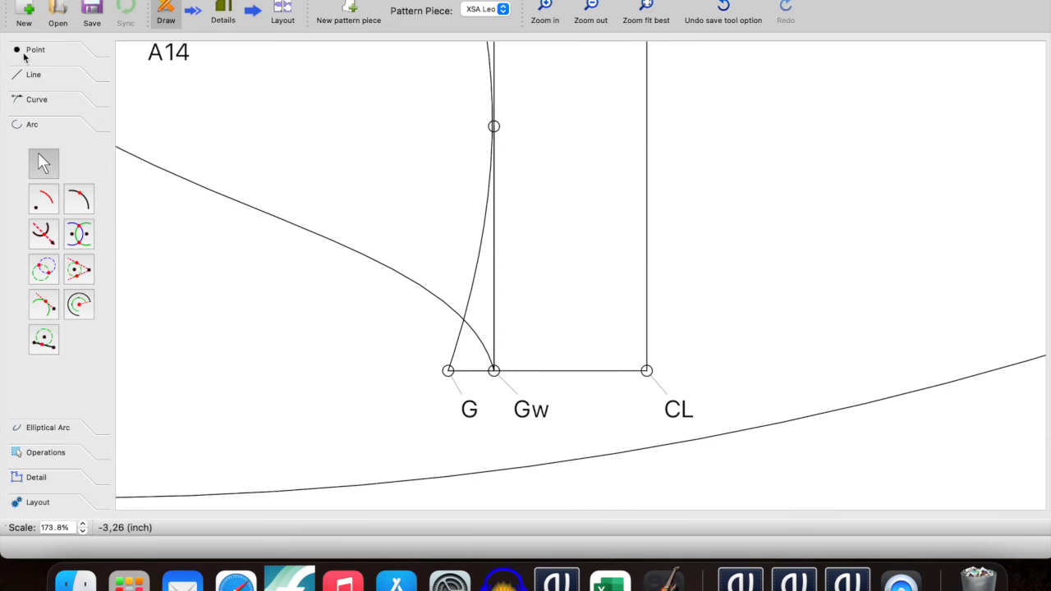
{"action": "left_click", "coordinate": [29, 51]}
{"action": "left_click", "coordinate": [44, 123]}
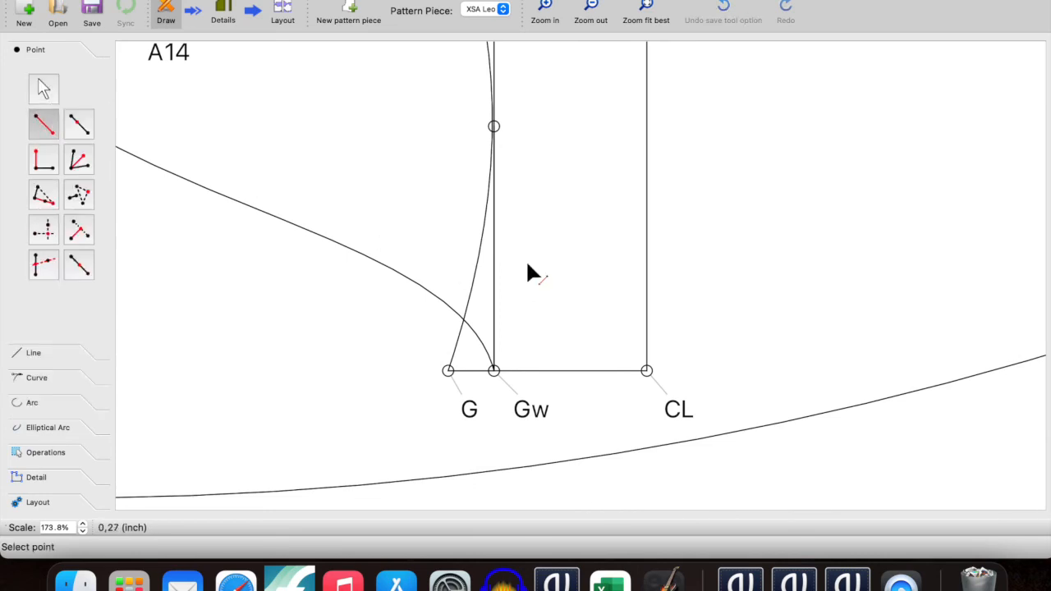
{"action": "left_click", "coordinate": [647, 370]}
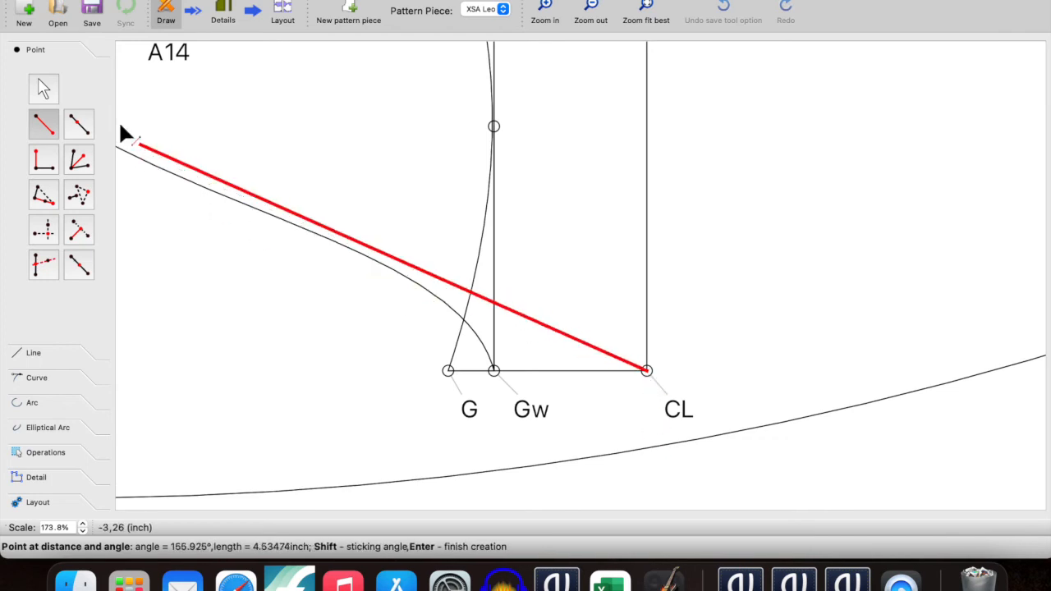
{"action": "left_click", "coordinate": [44, 89]}
{"action": "scroll", "coordinate": [612, 237], "scroll_direction": "down", "scroll_amount": 5, "text": "super"}
{"action": "scroll", "coordinate": [613, 237], "scroll_direction": "up", "scroll_amount": 10}
{"action": "scroll", "coordinate": [611, 239], "scroll_direction": "down", "scroll_amount": 4, "text": "super"}
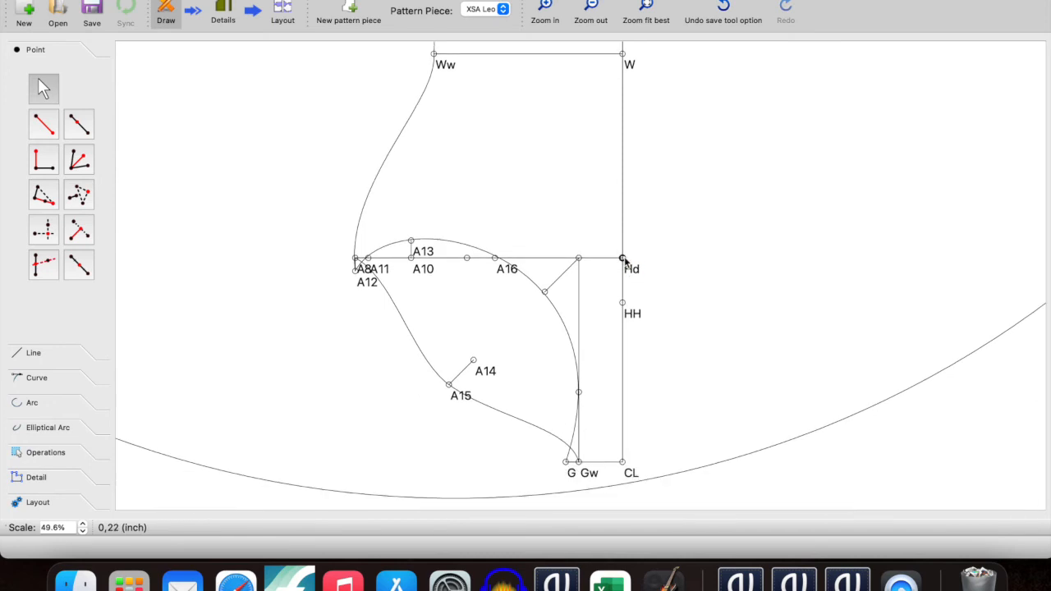
{"action": "right_click", "coordinate": [623, 465]}
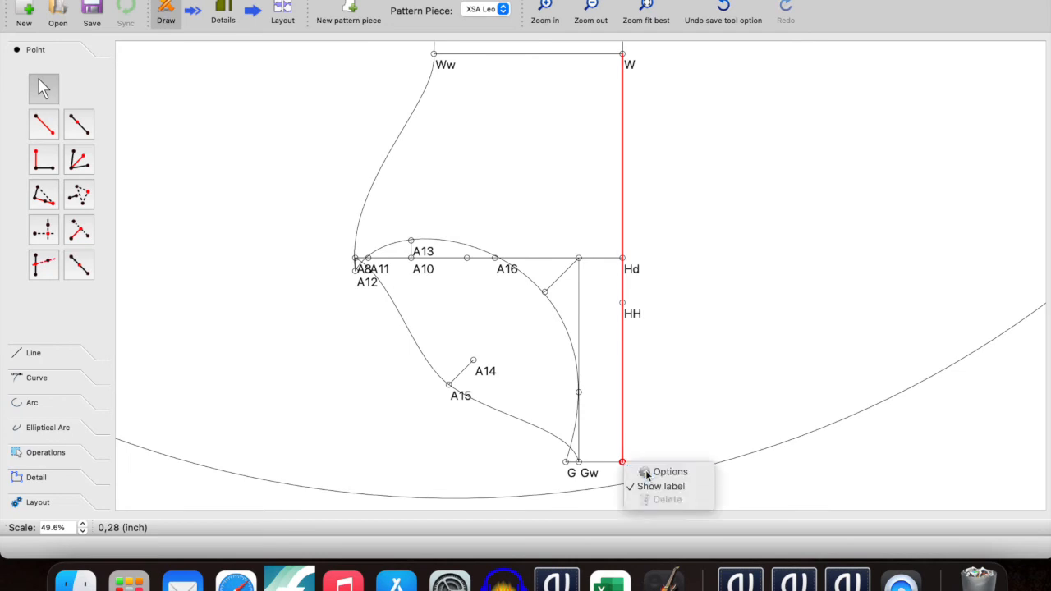
{"action": "left_click", "coordinate": [645, 471]}
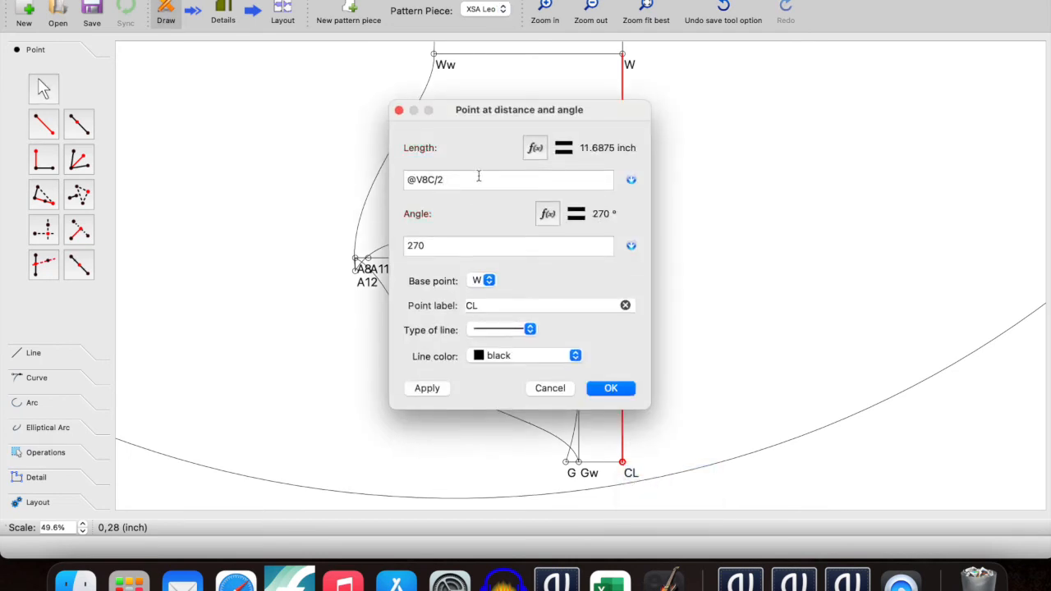
{"action": "type", "text": "+."}
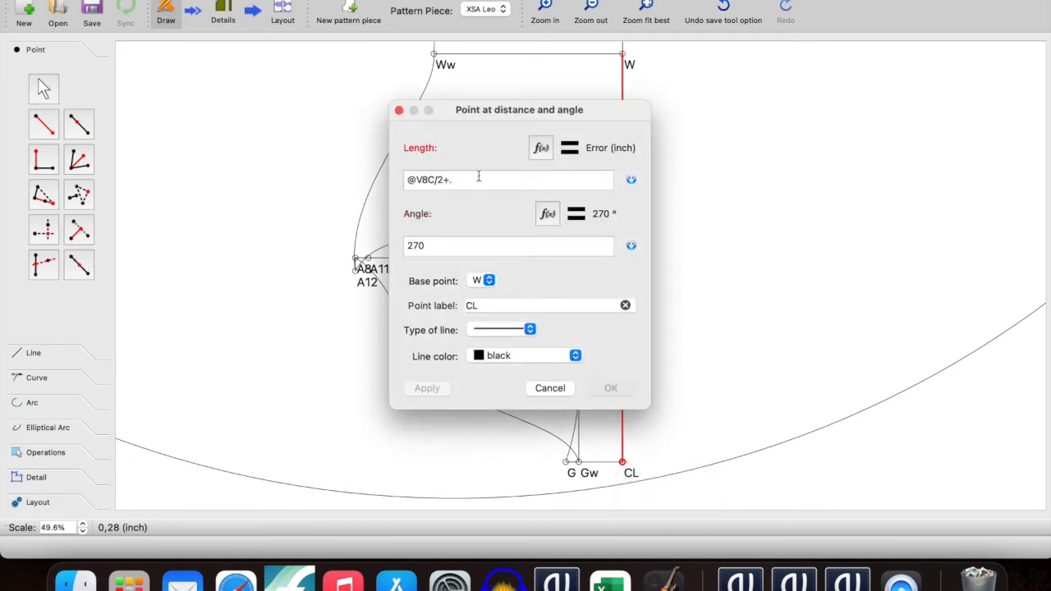
{"action": "type", "text": "5"}
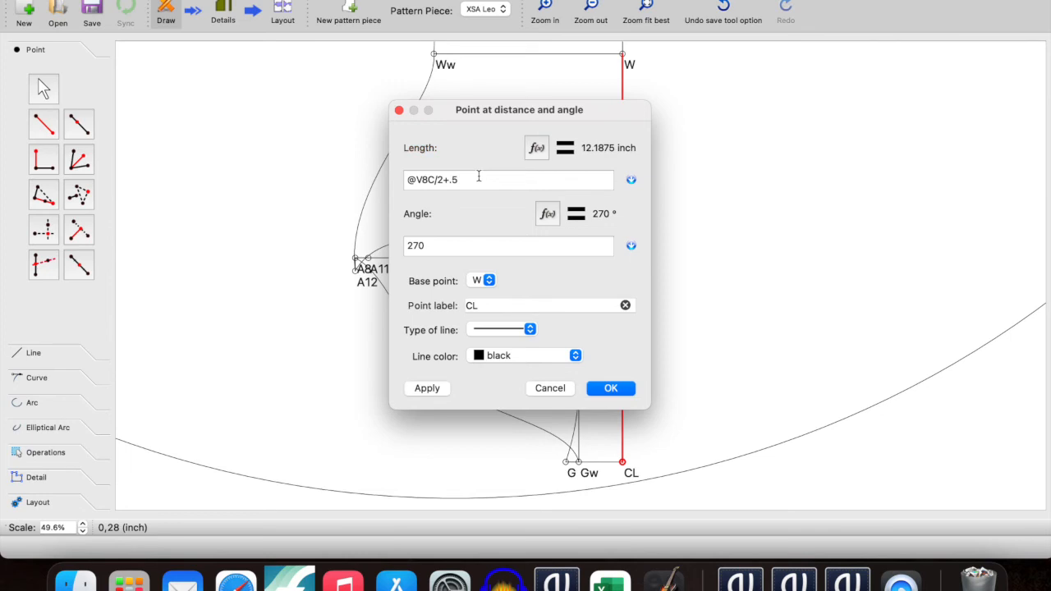
{"action": "left_click", "coordinate": [611, 391]}
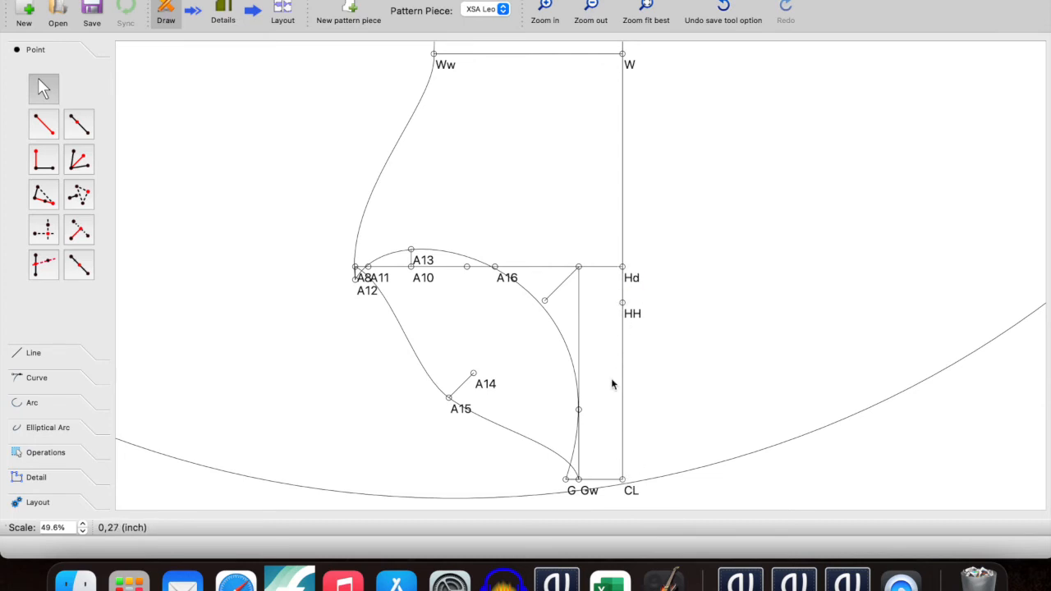
- Measure the distance between points HH and Hd on the centre line, without adding a point
{"action": "scroll", "coordinate": [622, 272], "scroll_direction": "up", "scroll_amount": 5, "text": "ctrl"}
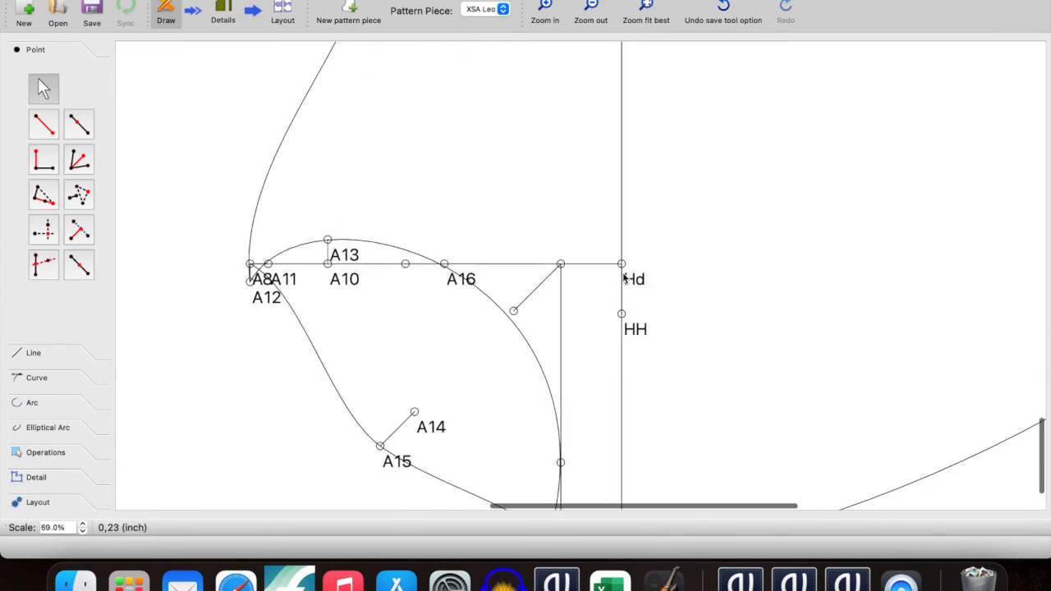
{"action": "scroll", "coordinate": [624, 279], "scroll_direction": "up", "scroll_amount": 4, "text": "ctrl"}
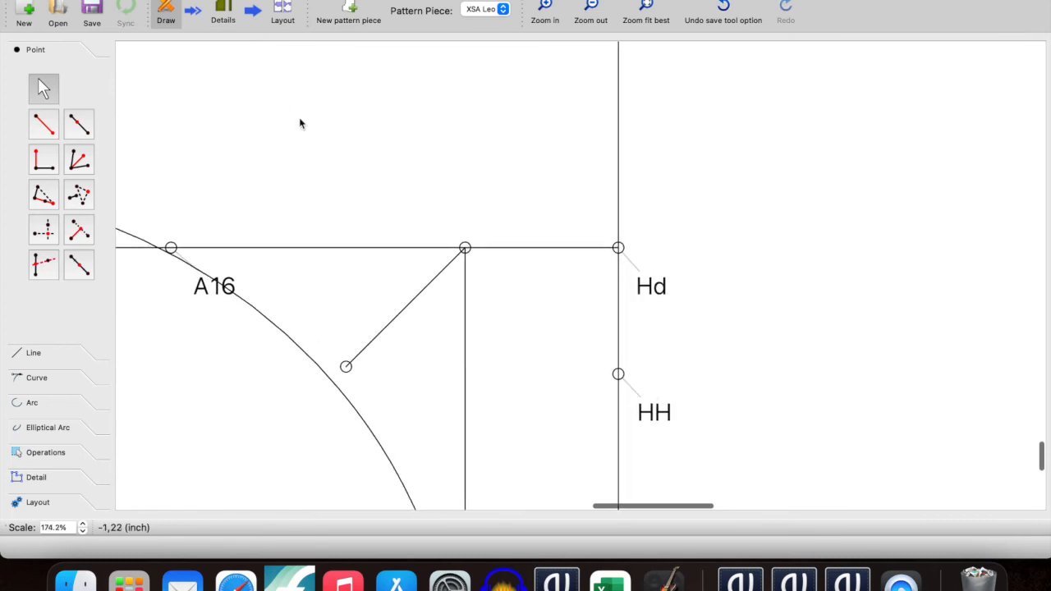
{"action": "left_click", "coordinate": [45, 125]}
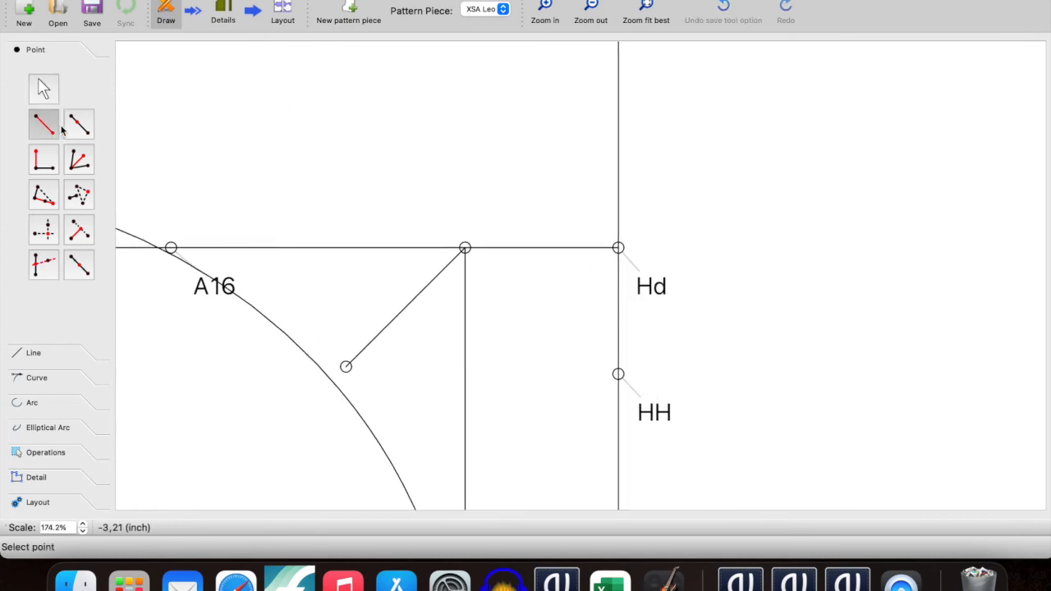
{"action": "left_click", "coordinate": [619, 375]}
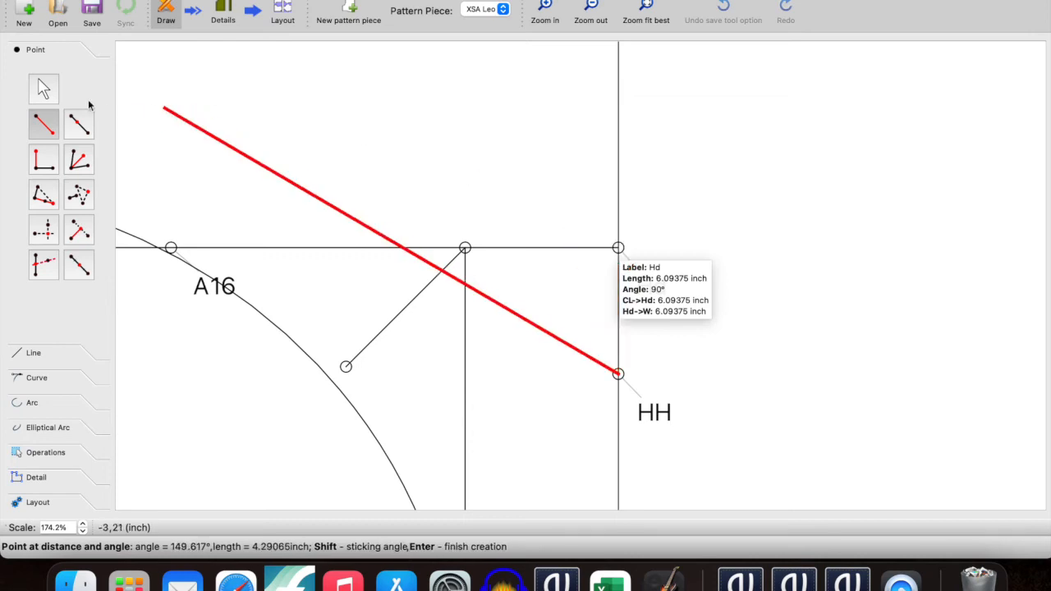
{"action": "left_click", "coordinate": [51, 94]}
- Change the length formula of point Hd on the line from CL to W to CurrentLength/2+0.5
{"action": "scroll", "coordinate": [583, 328], "scroll_direction": "down", "scroll_amount": 1}
{"action": "scroll", "coordinate": [583, 329], "scroll_direction": "down", "scroll_amount": 10}
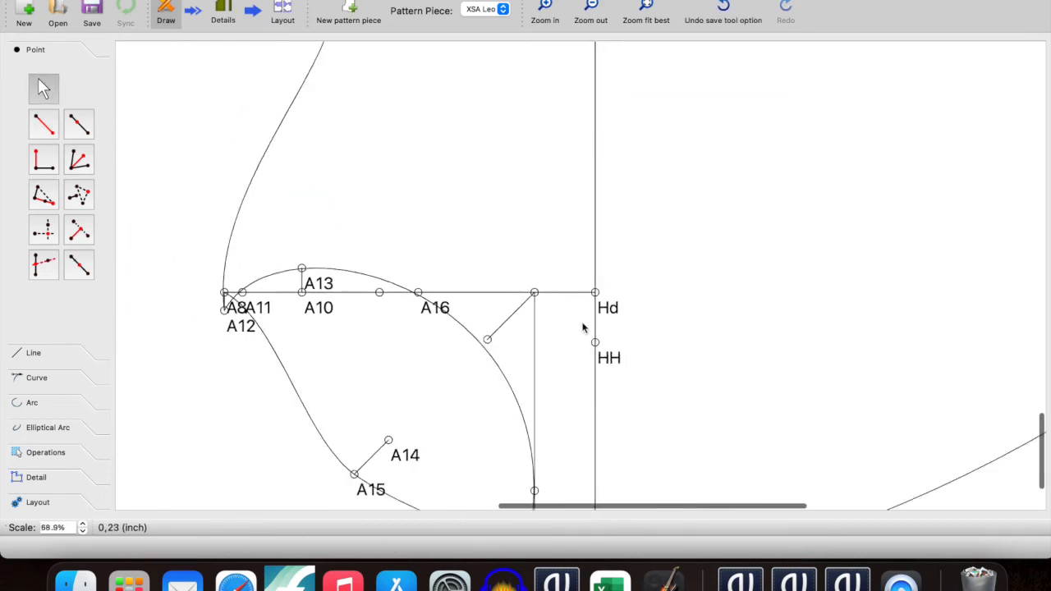
{"action": "right_click", "coordinate": [611, 290]}
{"action": "left_click", "coordinate": [655, 296]}
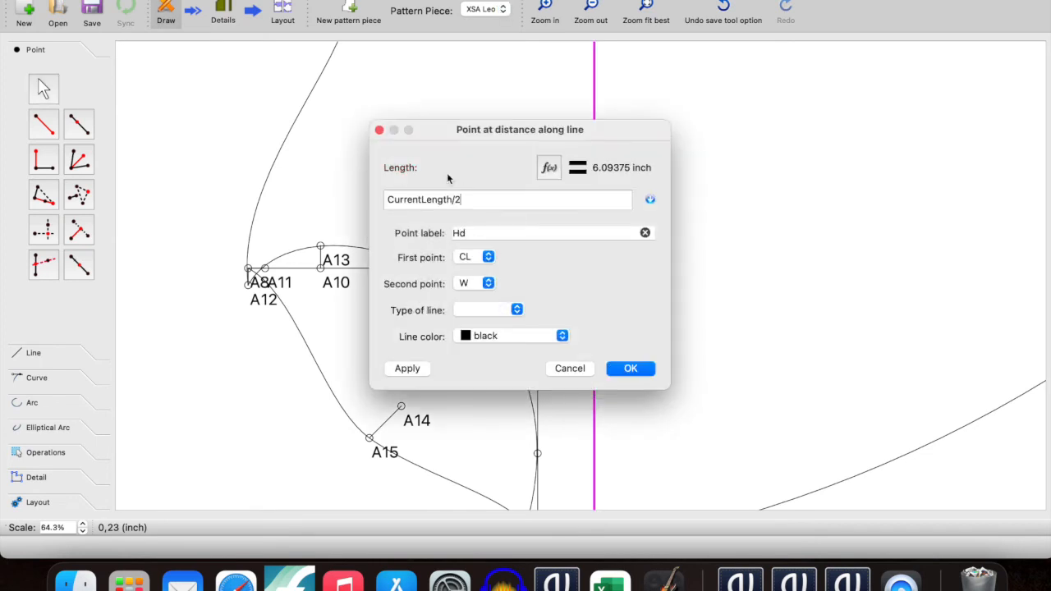
{"action": "type", "text": "+.3"}
{"action": "left_click", "coordinate": [634, 370]}
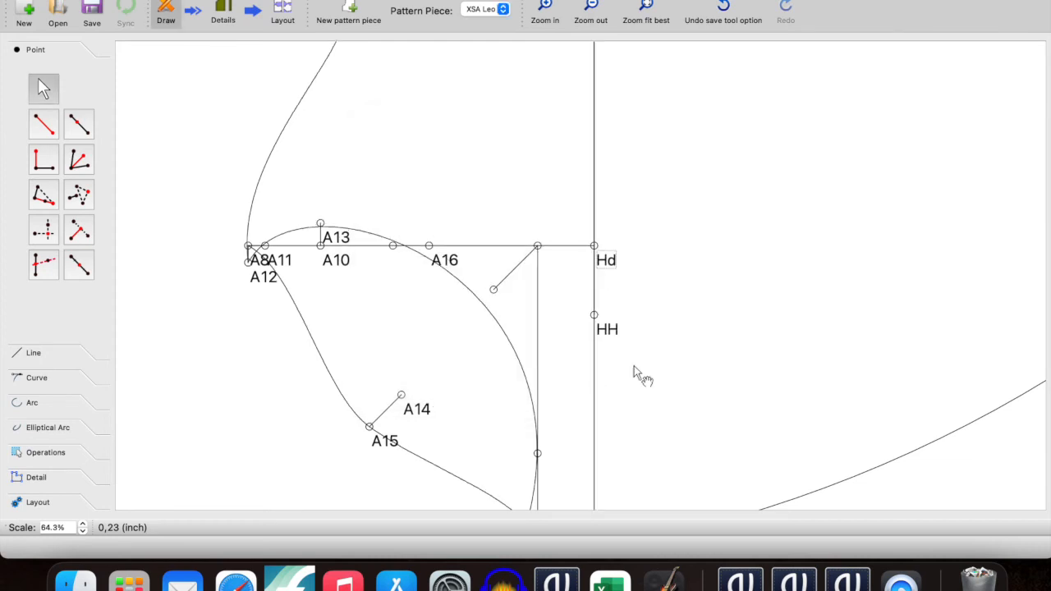
- Correct point Hd's length formula to CurrentLength/2-0.5 so it sits closer to HH
{"action": "right_click", "coordinate": [596, 249]}
{"action": "left_click", "coordinate": [629, 262]}
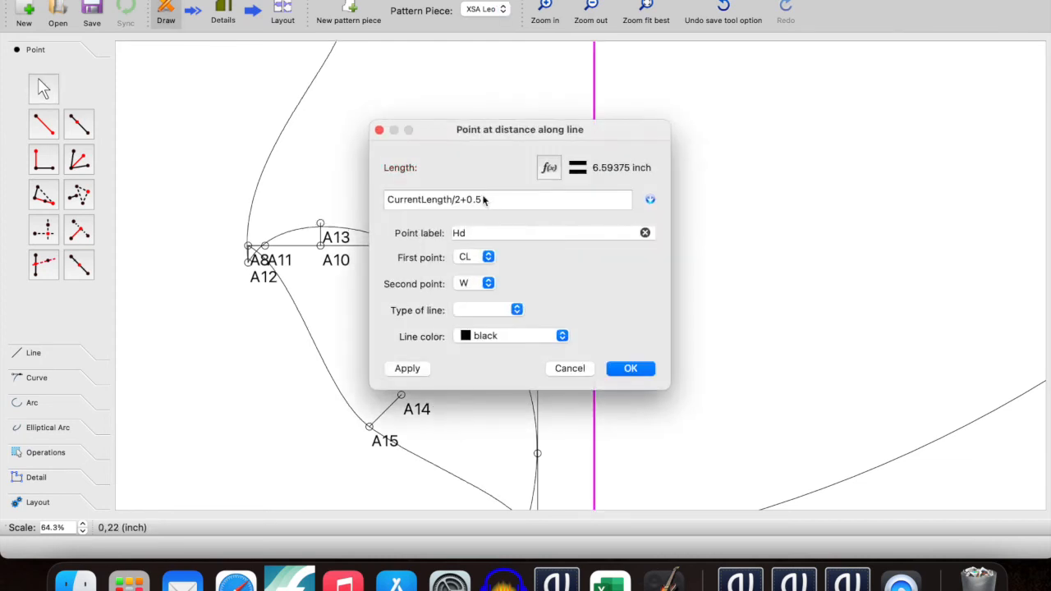
{"action": "left_click", "coordinate": [467, 200]}
{"action": "key", "text": "BackSpace"}
{"action": "type", "text": "-"}
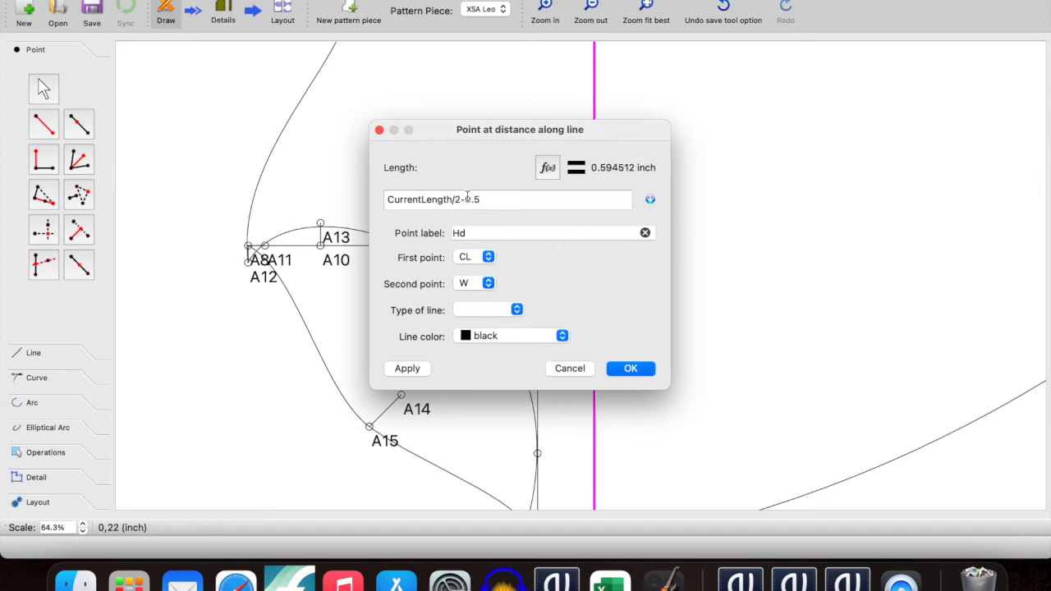
{"action": "left_click", "coordinate": [628, 369]}
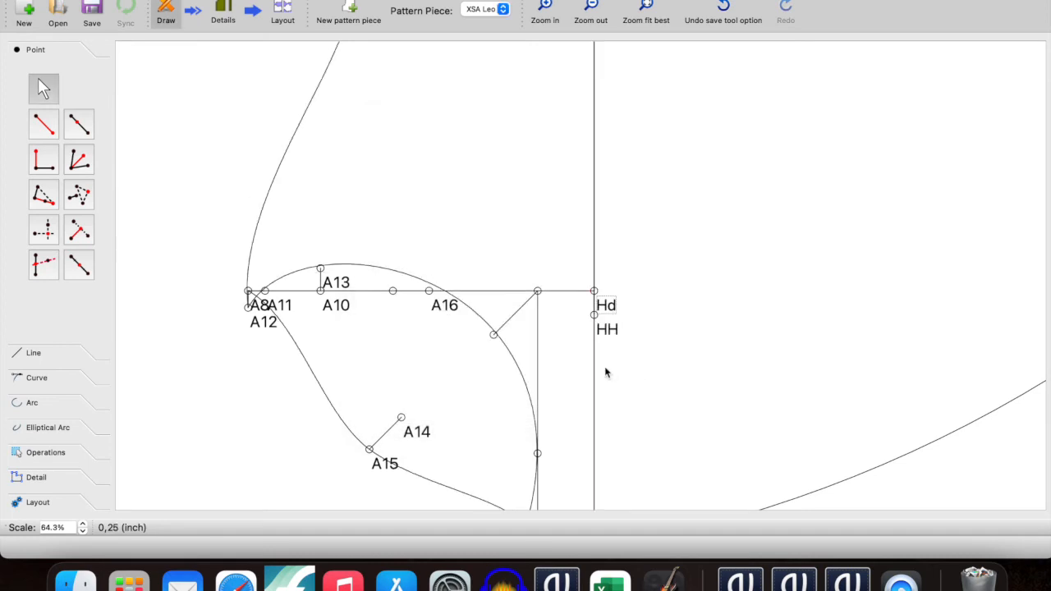
- Add a point at the vertical and horizontal intersection of A12 and HH, directly below A12 and level with HH
{"action": "scroll", "coordinate": [604, 366], "scroll_direction": "down", "scroll_amount": 2, "text": "ctrl"}
{"action": "scroll", "coordinate": [604, 366], "scroll_direction": "down", "scroll_amount": 1}
{"action": "scroll", "coordinate": [604, 366], "scroll_direction": "down", "scroll_amount": 3, "text": "ctrl"}
{"action": "scroll", "coordinate": [605, 367], "scroll_direction": "up", "scroll_amount": 1, "text": "ctrl"}
{"action": "scroll", "coordinate": [605, 325], "scroll_direction": "up", "scroll_amount": 6, "text": "ctrl"}
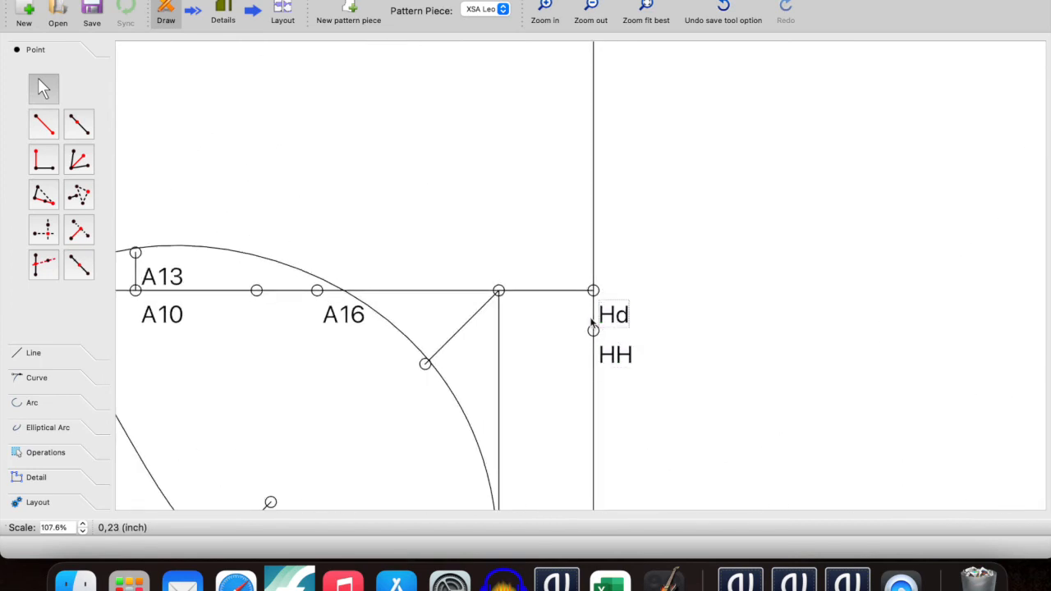
{"action": "scroll", "coordinate": [600, 329], "scroll_direction": "down", "scroll_amount": 3, "text": "ctrl"}
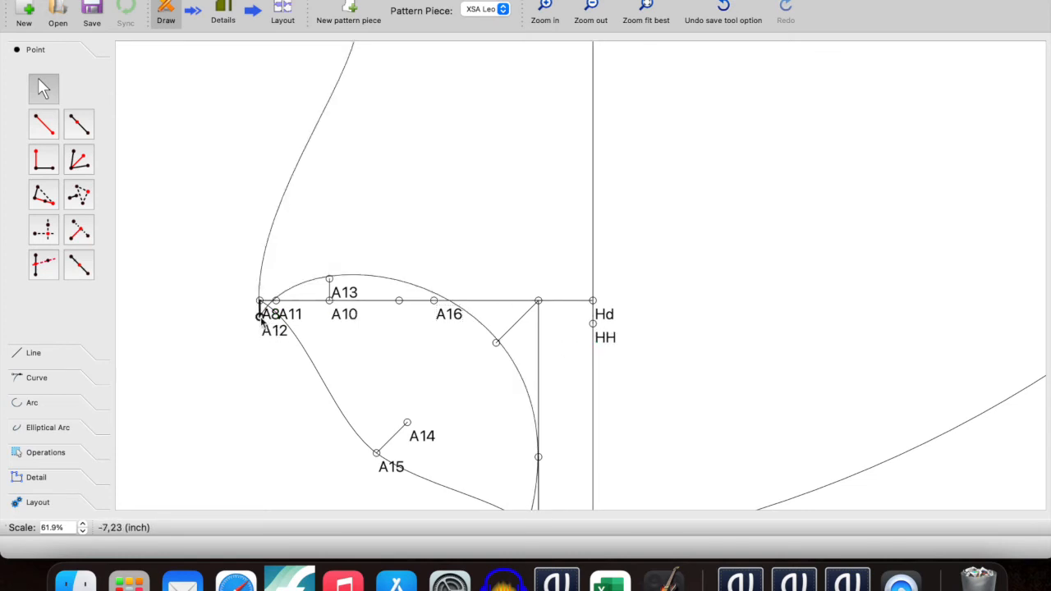
{"action": "mouse_move", "coordinate": [261, 320]}
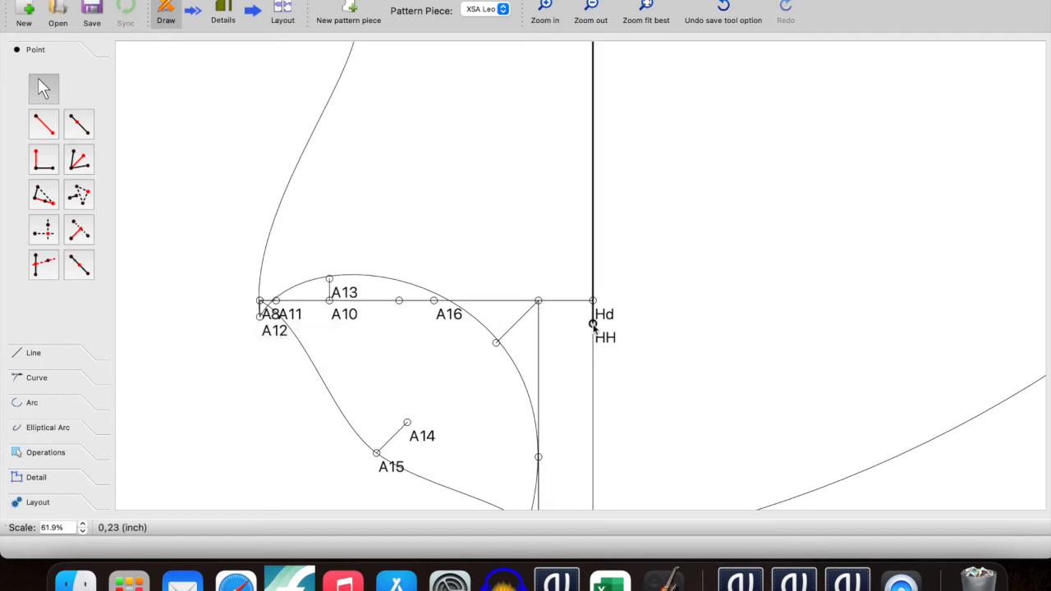
{"action": "mouse_move", "coordinate": [594, 325]}
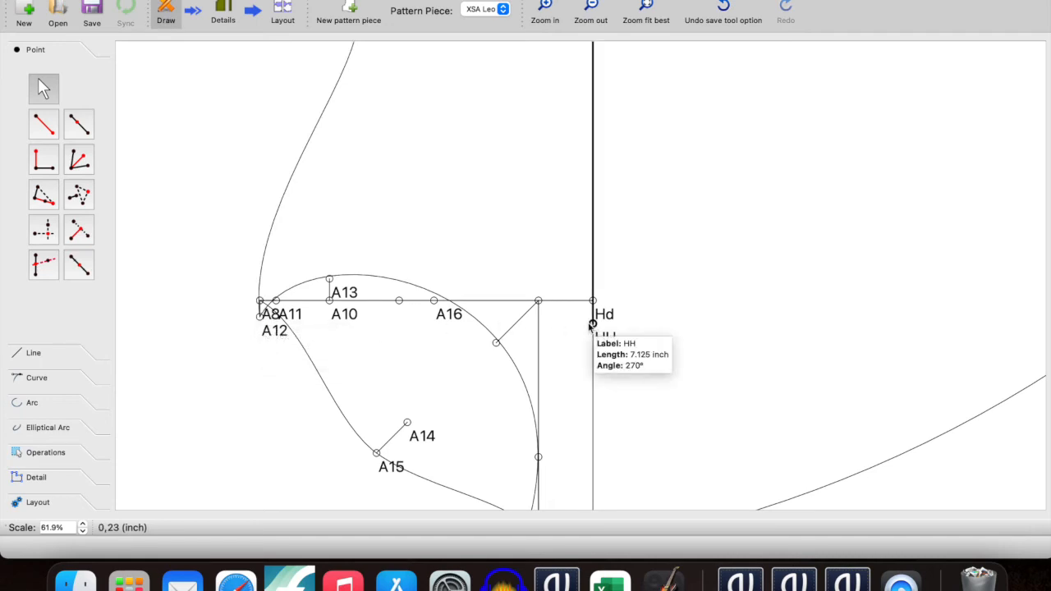
{"action": "left_click", "coordinate": [53, 228]}
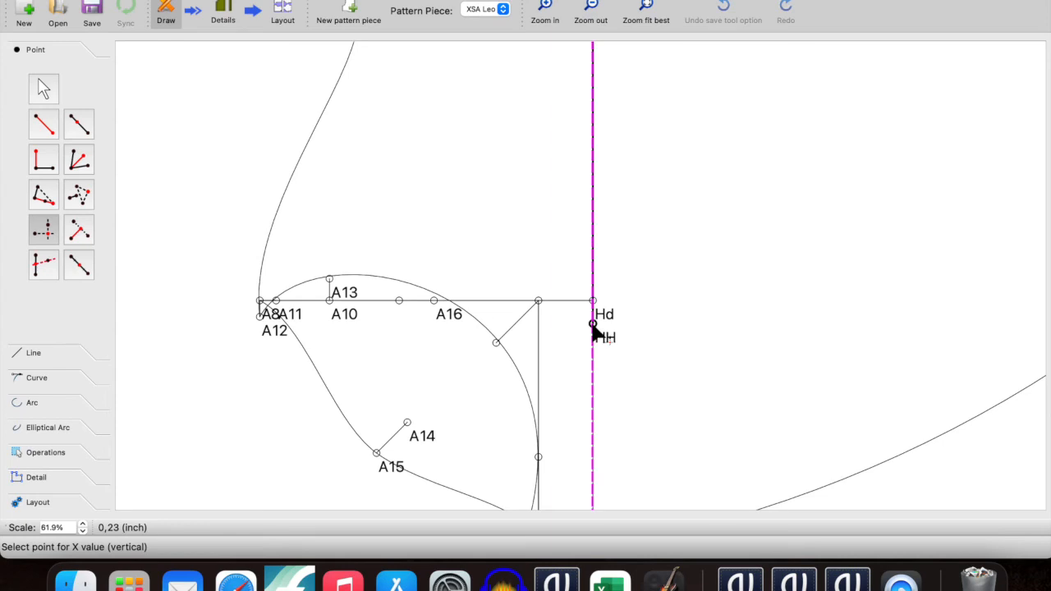
{"action": "left_click", "coordinate": [260, 319]}
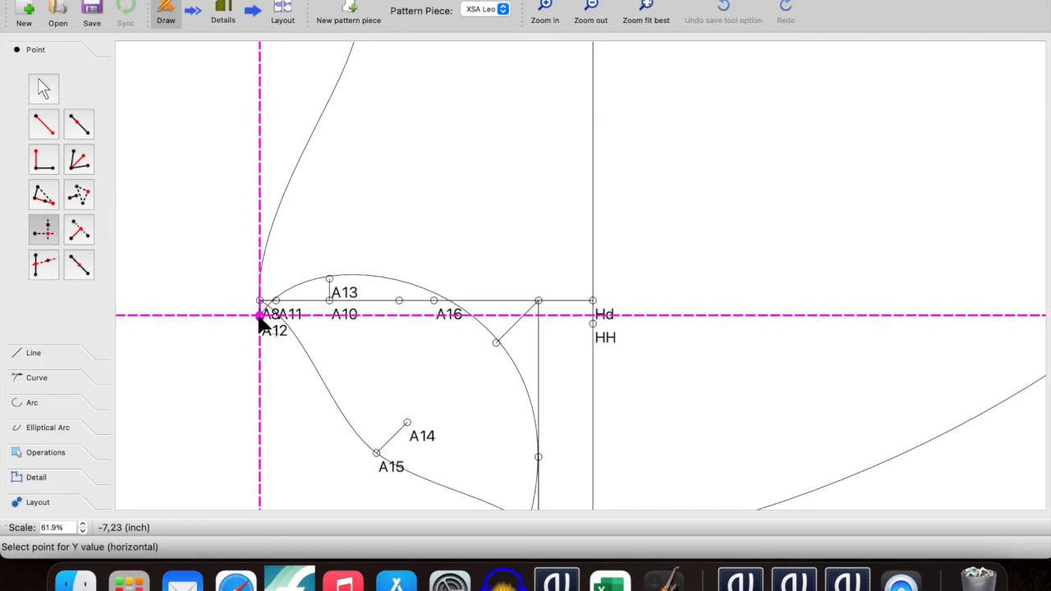
{"action": "left_click", "coordinate": [593, 327]}
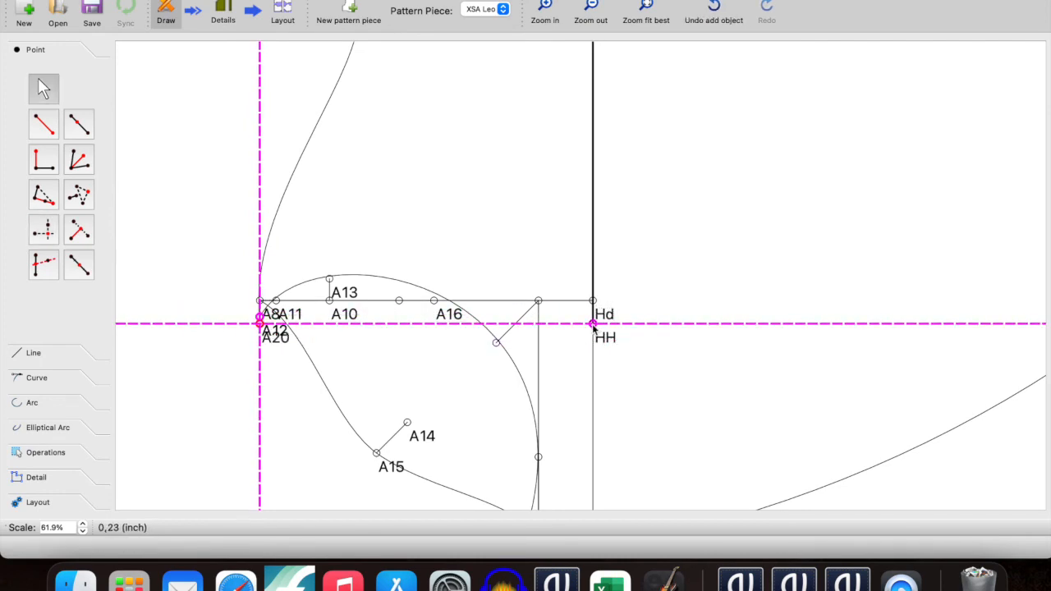
- Measure the distance from A12 to the new point directly below it, without adding another point
{"action": "scroll", "coordinate": [305, 340], "scroll_direction": "up", "scroll_amount": 4, "text": "ctrl"}
{"action": "scroll", "coordinate": [302, 336], "scroll_direction": "up", "scroll_amount": 6, "text": "ctrl"}
{"action": "scroll", "coordinate": [125, 361], "scroll_direction": "down", "scroll_amount": 1}
{"action": "scroll", "coordinate": [125, 361], "scroll_direction": "left", "scroll_amount": 2}
{"action": "scroll", "coordinate": [161, 288], "scroll_direction": "up", "scroll_amount": 9, "text": "ctrl"}
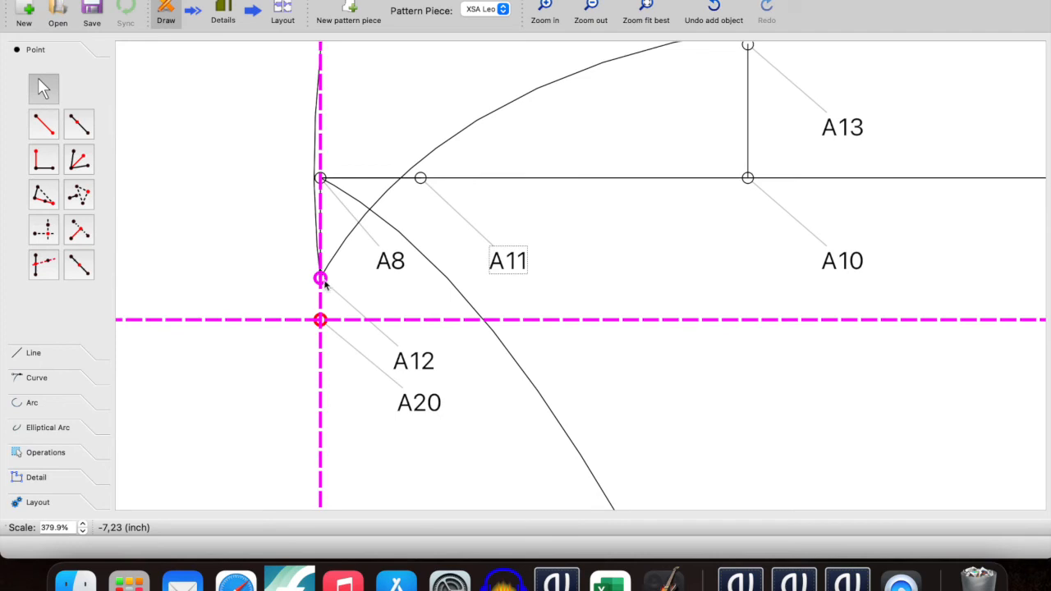
{"action": "left_click", "coordinate": [43, 124]}
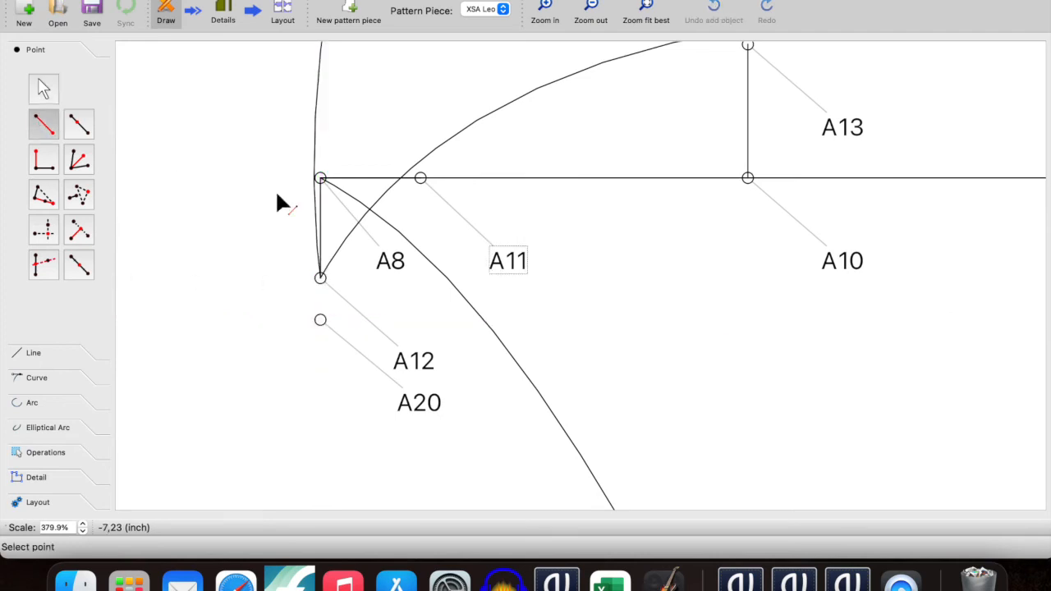
{"action": "left_click", "coordinate": [320, 278]}
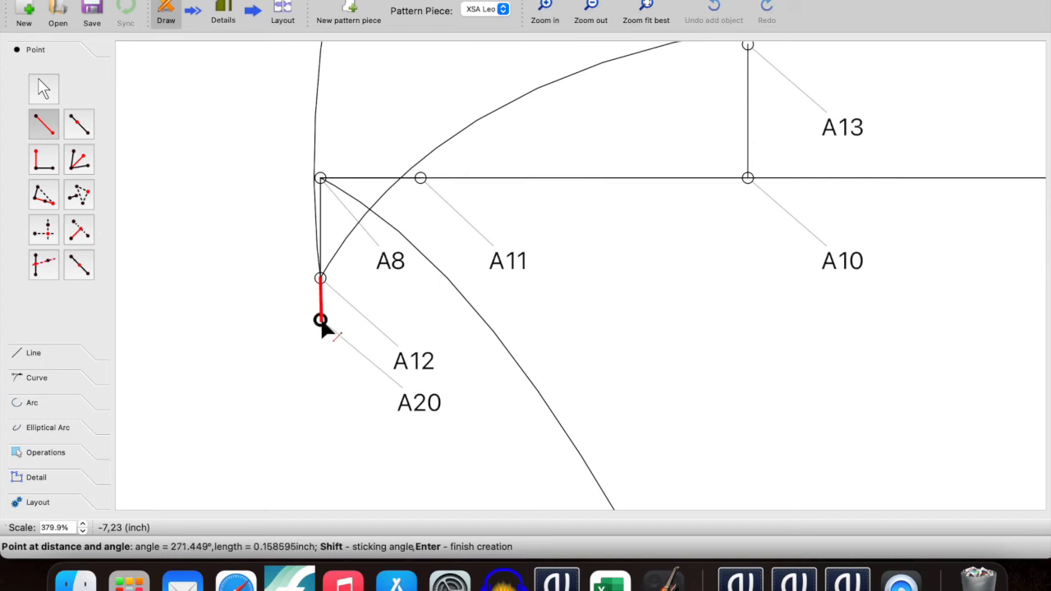
{"action": "left_click", "coordinate": [321, 322]}
{"action": "left_click", "coordinate": [43, 87]}
{"action": "scroll", "coordinate": [297, 338], "scroll_direction": "down", "scroll_amount": 6, "text": "ctrl"}
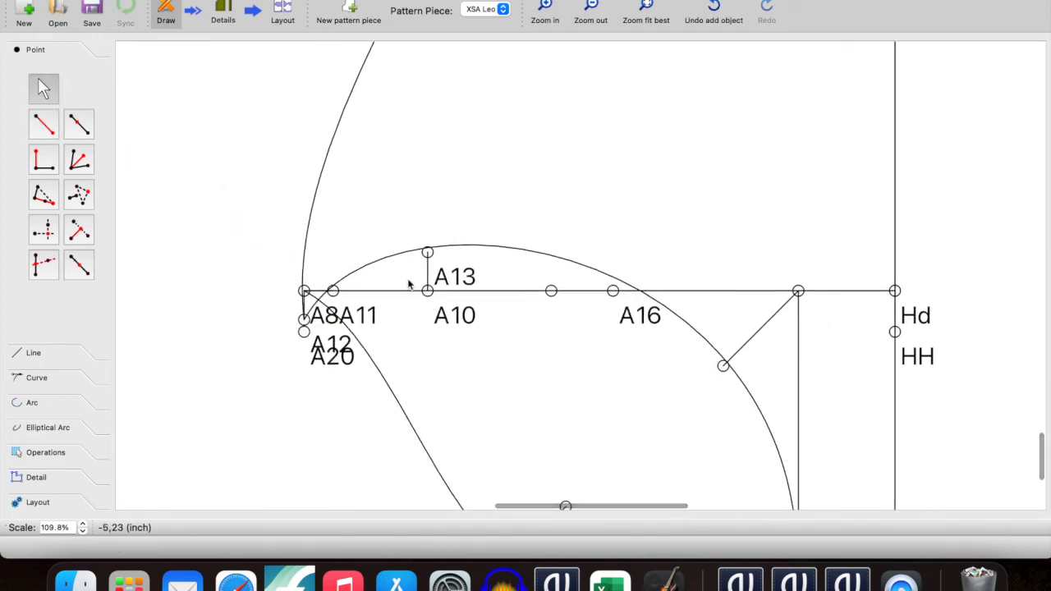
{"action": "scroll", "coordinate": [408, 284], "scroll_direction": "down", "scroll_amount": 2, "text": "ctrl"}
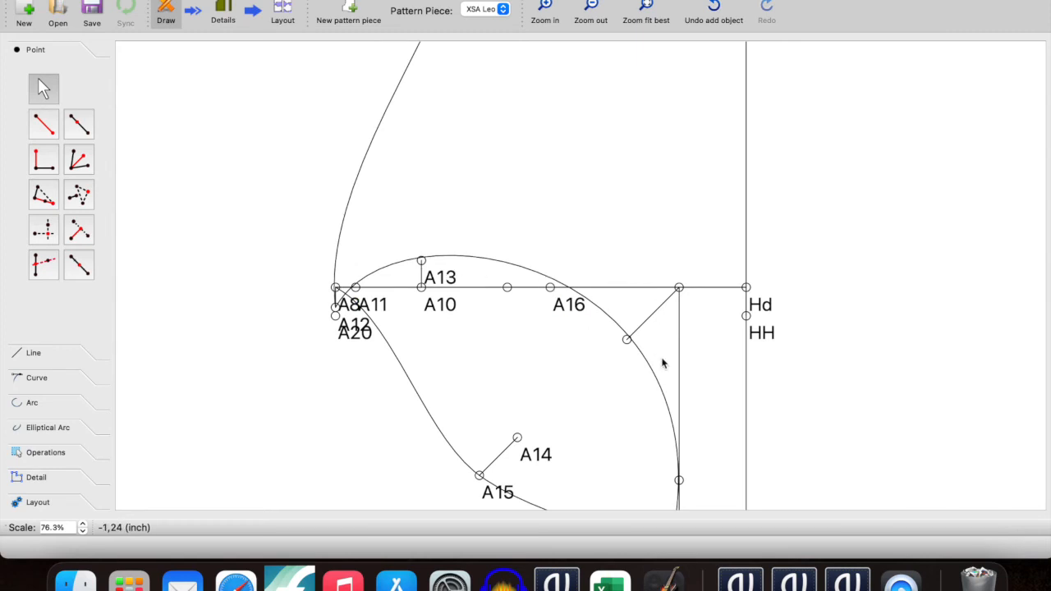
{"action": "scroll", "coordinate": [605, 369], "scroll_direction": "down", "scroll_amount": 1, "text": "ctrl"}
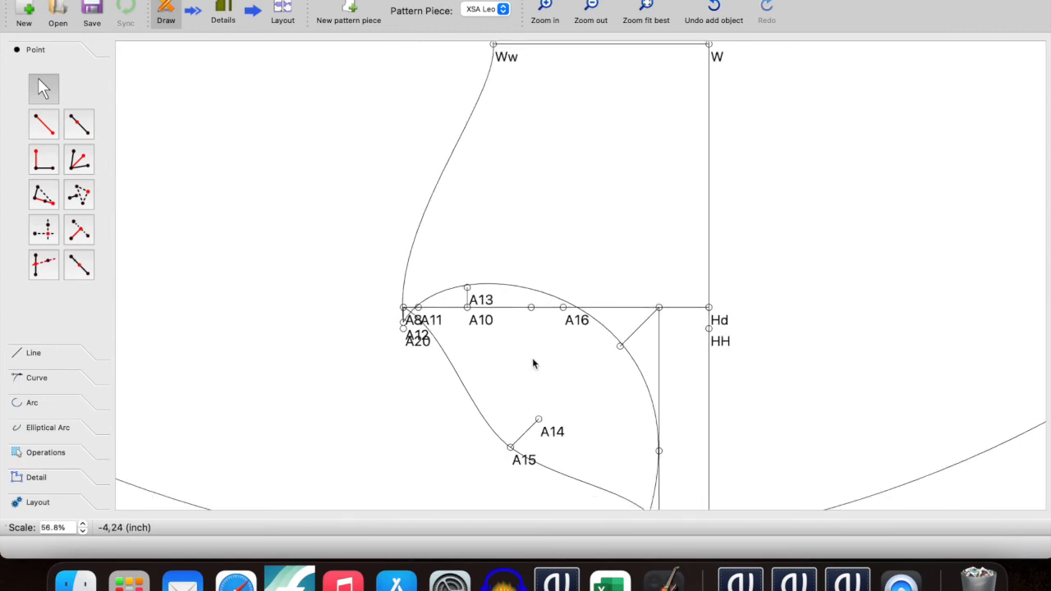
{"action": "scroll", "coordinate": [533, 363], "scroll_direction": "down", "scroll_amount": 3, "text": "ctrl"}
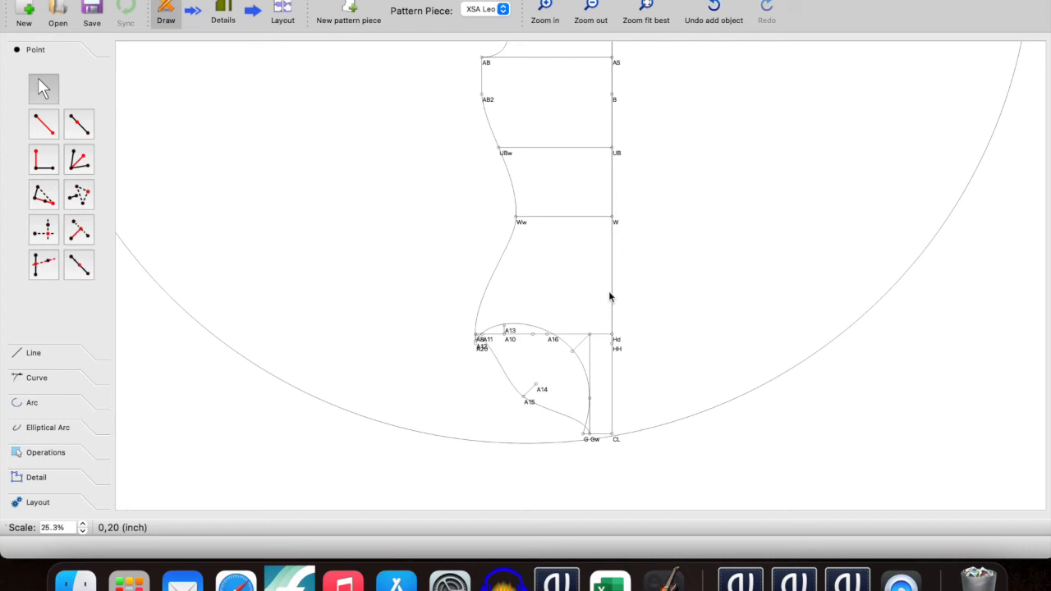
{"action": "scroll", "coordinate": [596, 275], "scroll_direction": "up", "scroll_amount": 3}
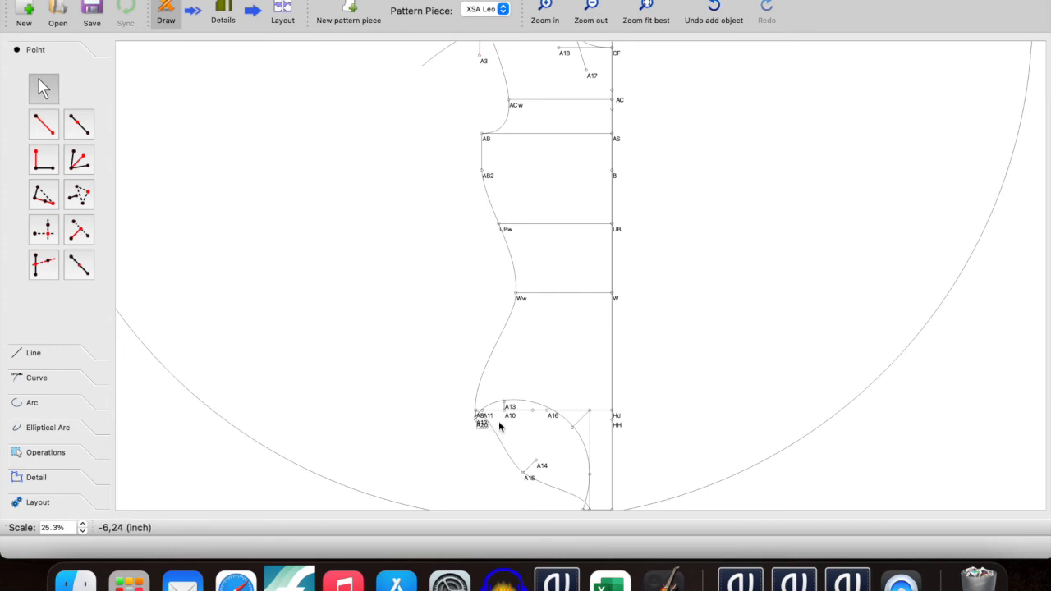
{"action": "scroll", "coordinate": [485, 450], "scroll_direction": "down", "scroll_amount": 3}
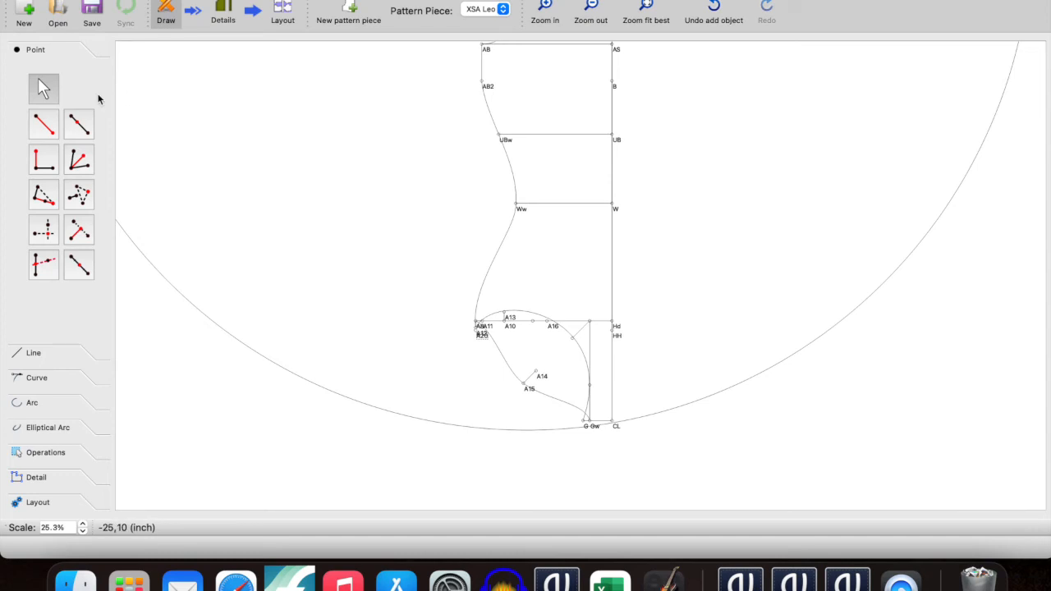
{"action": "left_click", "coordinate": [44, 124]}
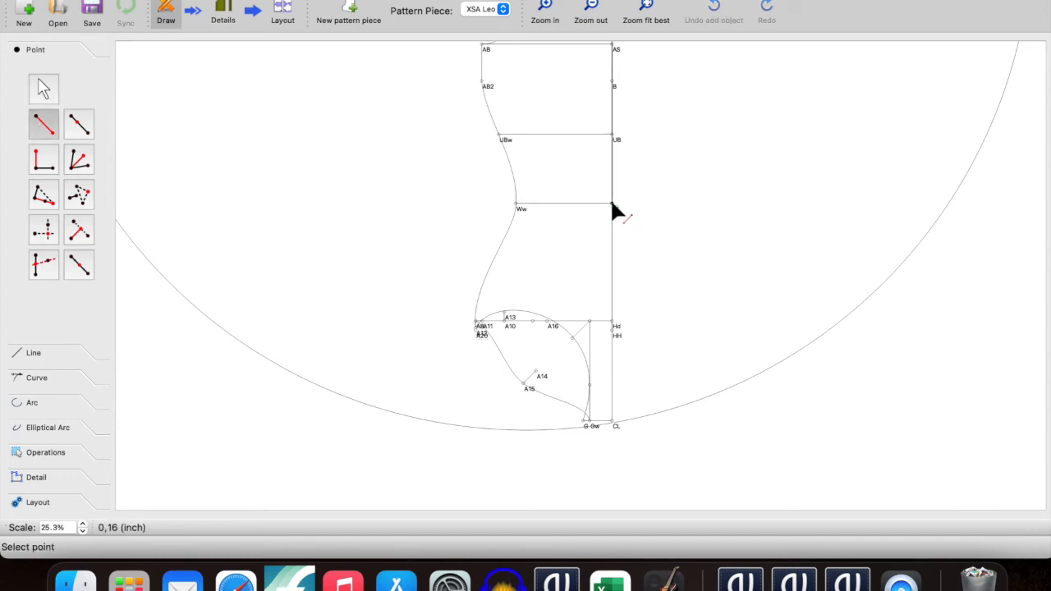
{"action": "left_click", "coordinate": [612, 204]}
{"action": "left_click", "coordinate": [611, 352]}
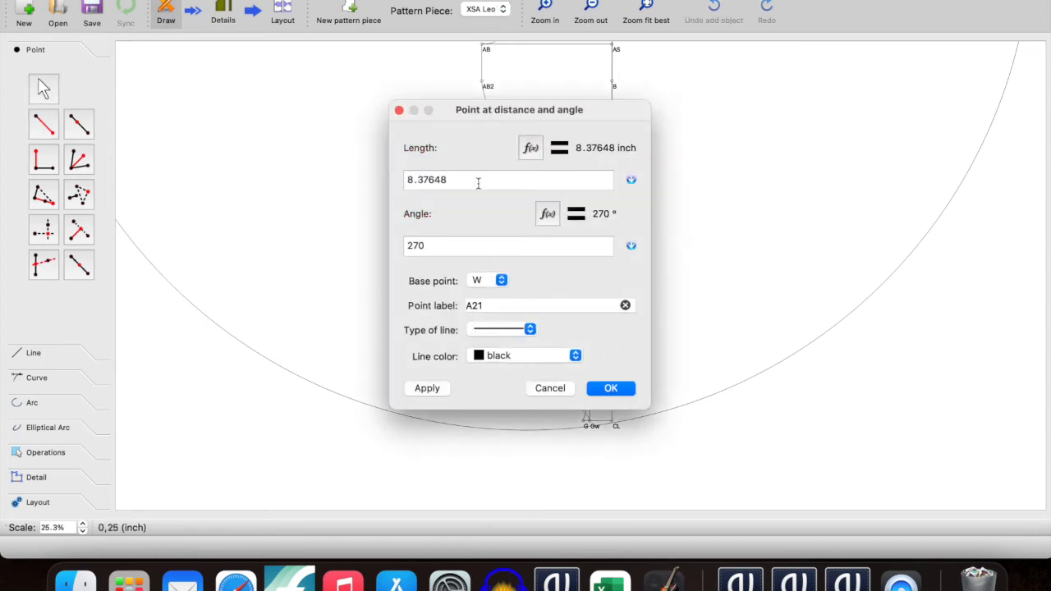
{"action": "left_click", "coordinate": [530, 156]}
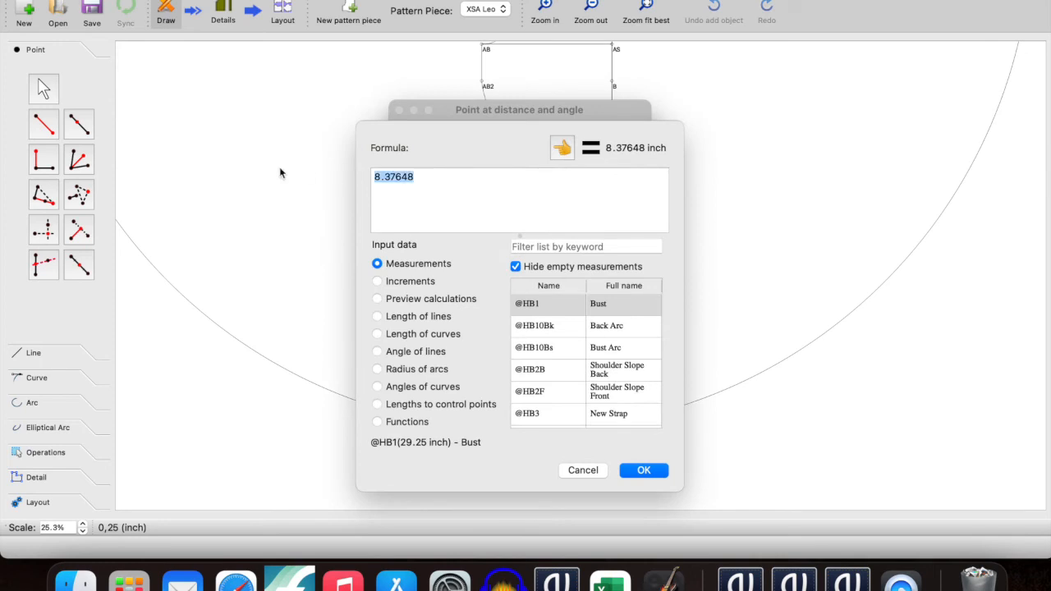
{"action": "key", "text": "BackSpace"}
{"action": "left_click", "coordinate": [536, 248]}
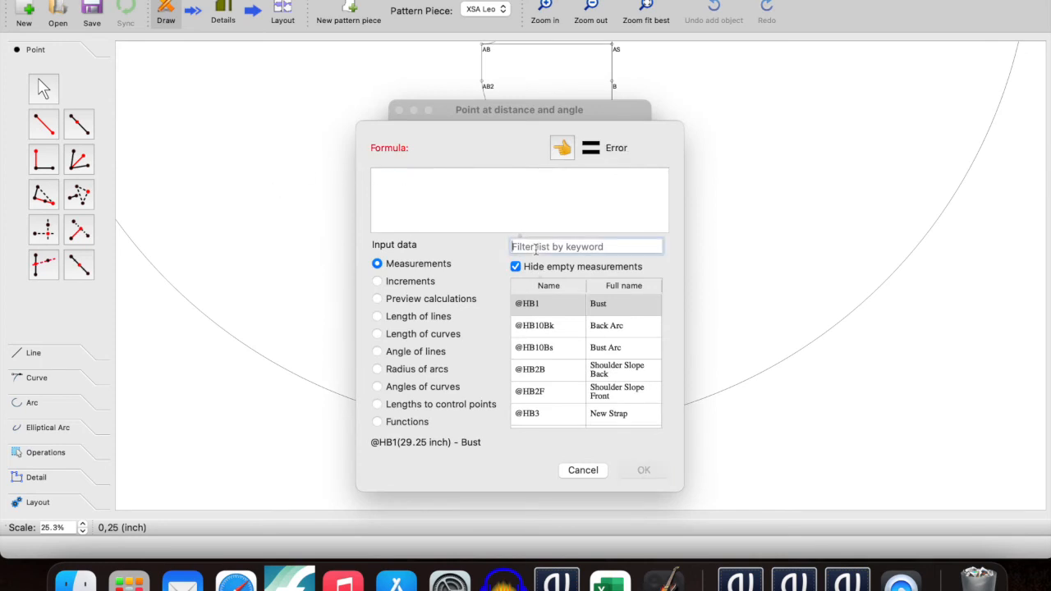
{"action": "type", "text": "Cr4otc"}
{"action": "key", "text": "BackSpace"}
{"action": "key", "text": "BackSpace"}
{"action": "key", "text": "BackSpace"}
{"action": "key", "text": "BackSpace"}
{"action": "type", "text": "o"}
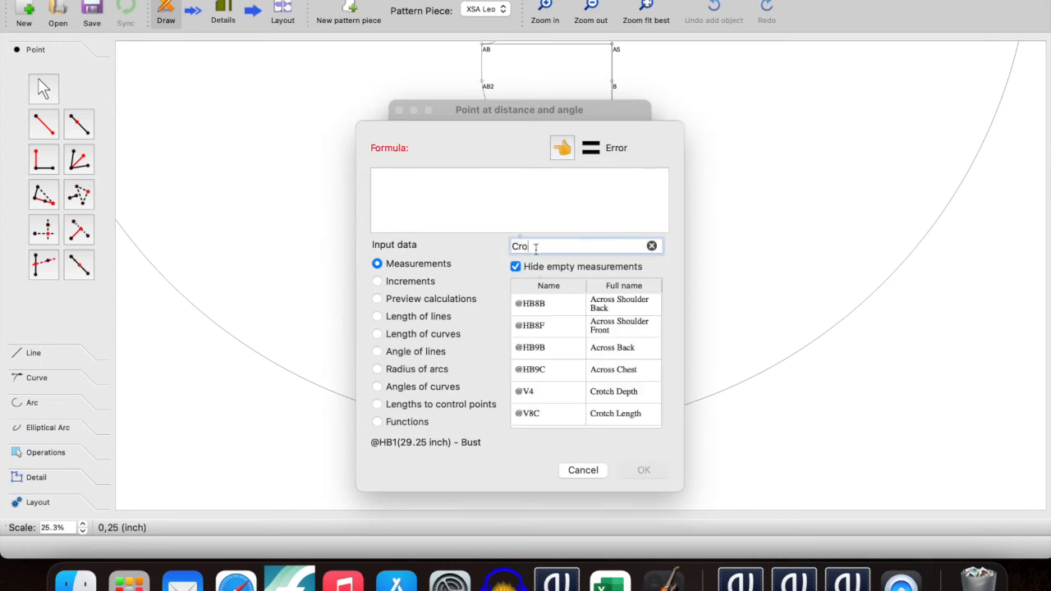
{"action": "type", "text": "t"}
{"action": "double_click", "coordinate": [629, 306]}
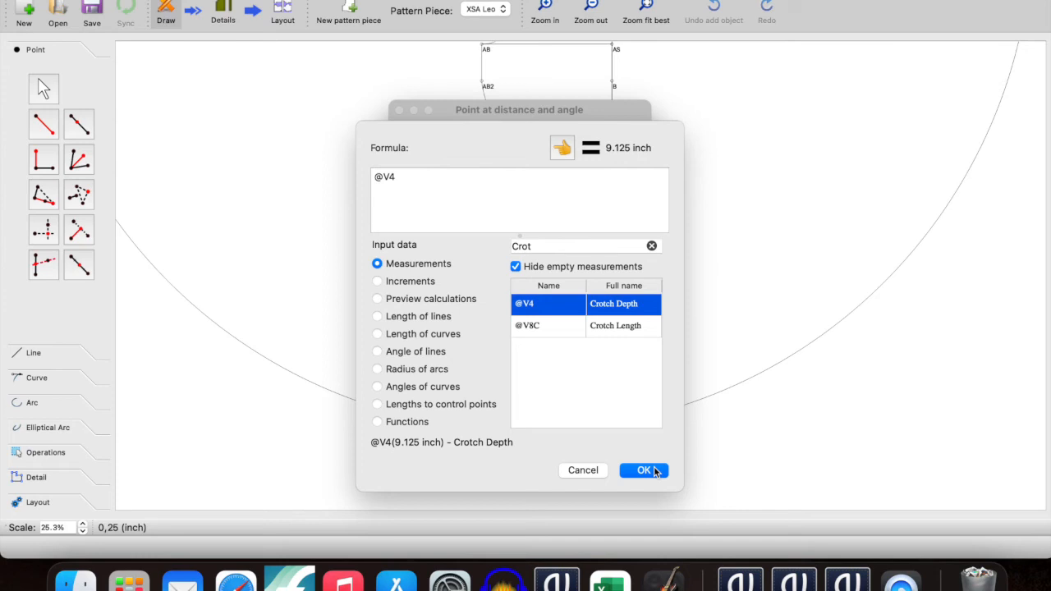
{"action": "left_click", "coordinate": [644, 471]}
{"action": "left_click", "coordinate": [612, 389]}
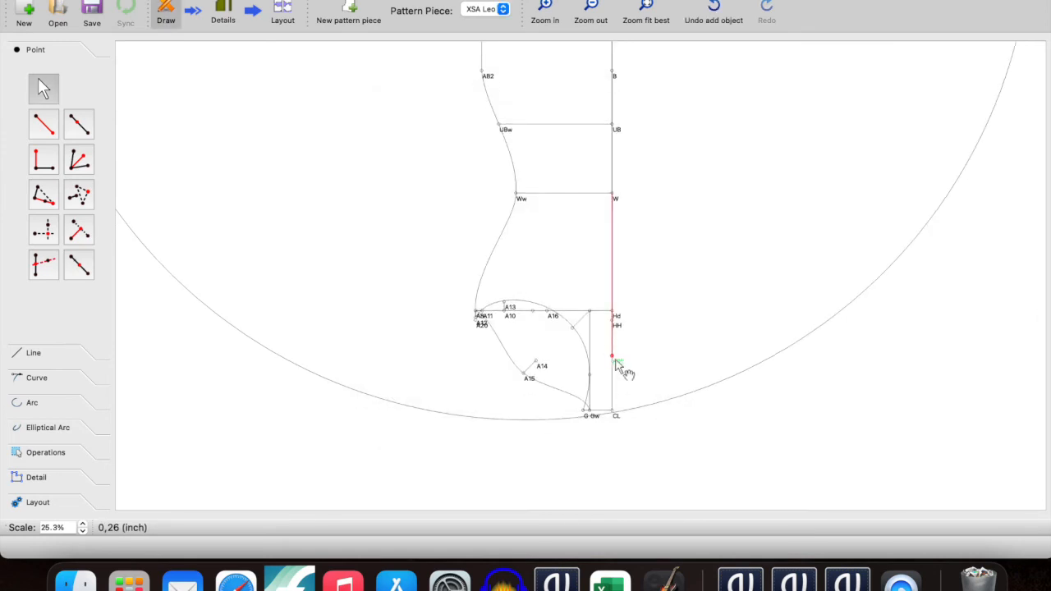
{"action": "mouse_move", "coordinate": [612, 358]}
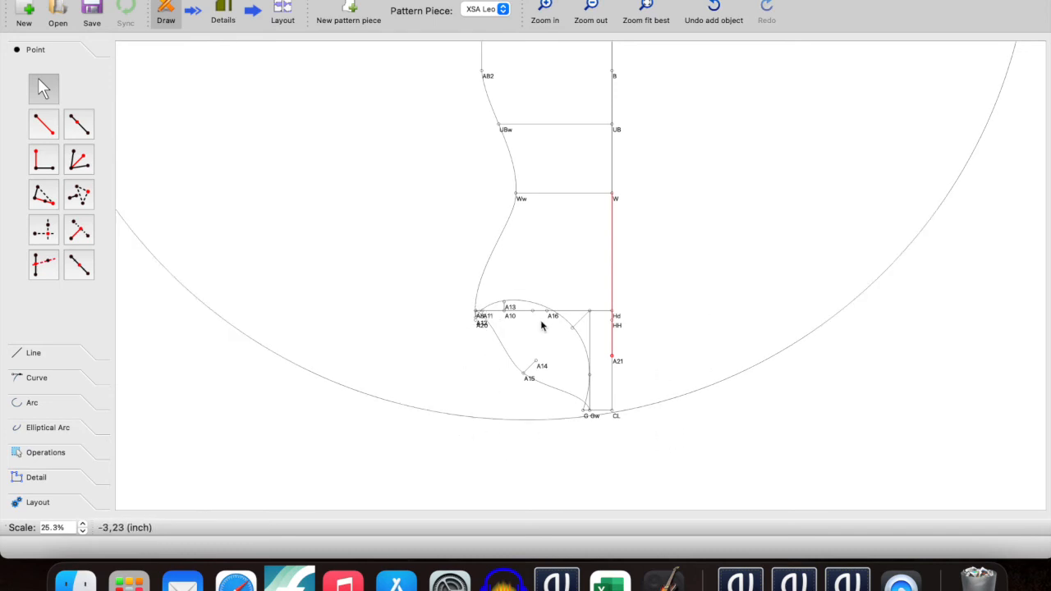
- Start a new pattern piece detail at shoulder point St and add the back neckline curve from SN to CB
{"action": "scroll", "coordinate": [608, 326], "scroll_direction": "up", "scroll_amount": 2}
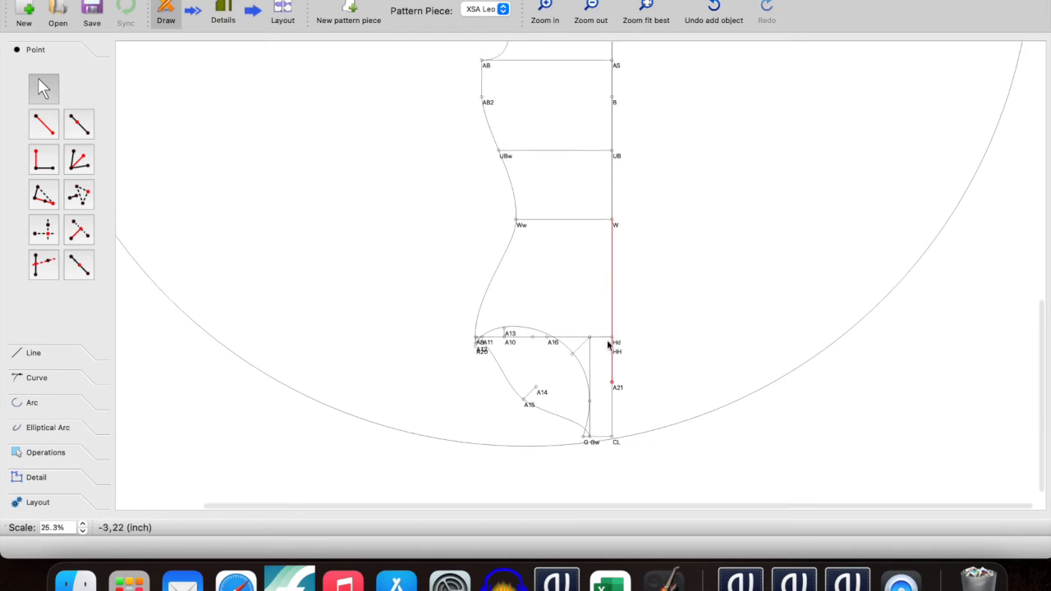
{"action": "scroll", "coordinate": [434, 260], "scroll_direction": "up", "scroll_amount": 10}
{"action": "scroll", "coordinate": [504, 405], "scroll_direction": "down", "scroll_amount": 6}
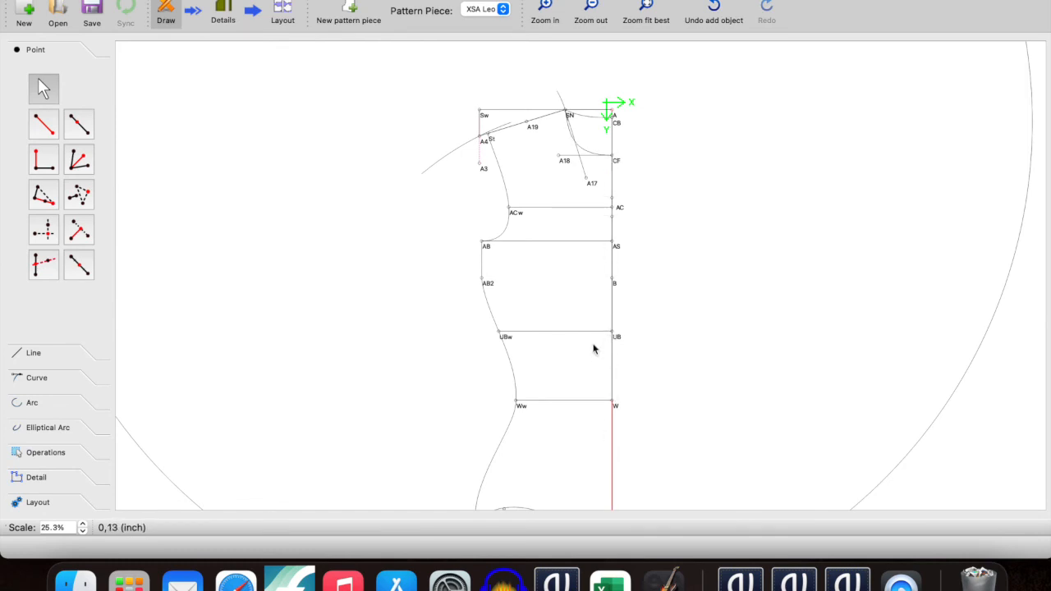
{"action": "scroll", "coordinate": [594, 349], "scroll_direction": "up", "scroll_amount": 3, "text": "ctrl"}
{"action": "scroll", "coordinate": [594, 349], "scroll_direction": "up", "scroll_amount": 10}
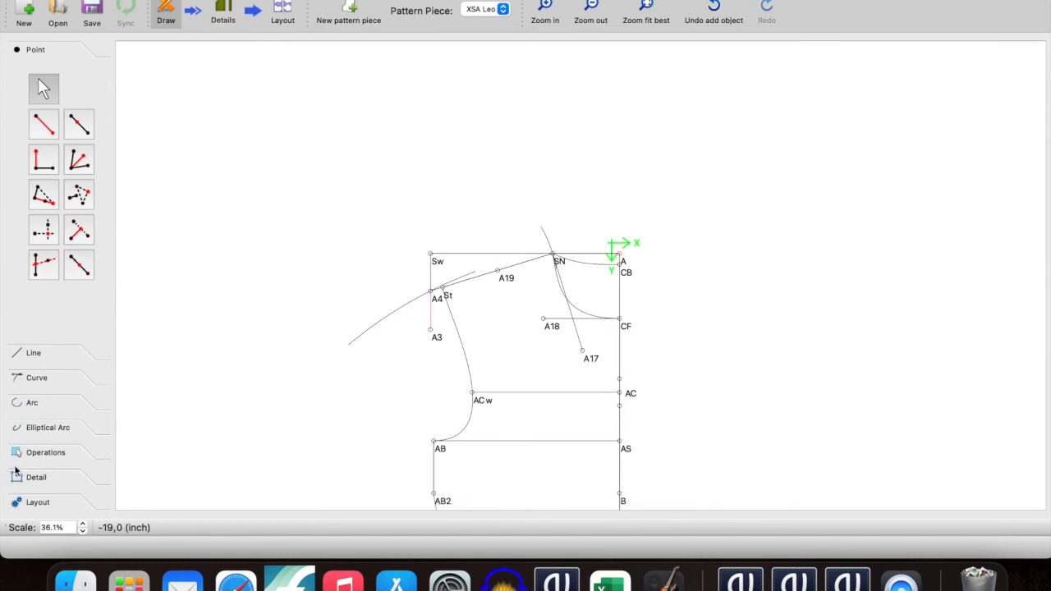
{"action": "left_click", "coordinate": [36, 479]}
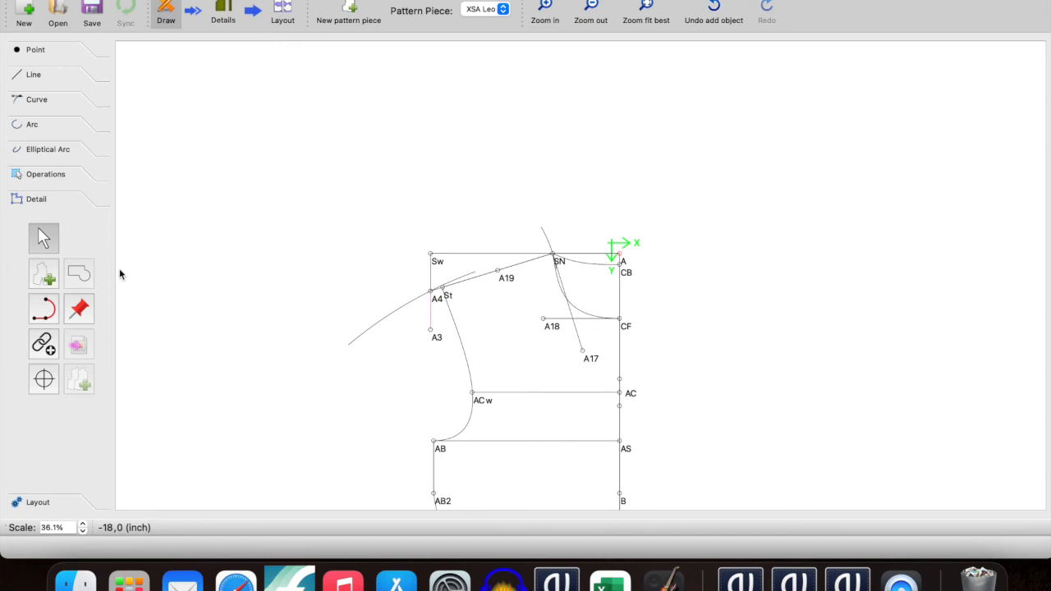
{"action": "left_click", "coordinate": [47, 275]}
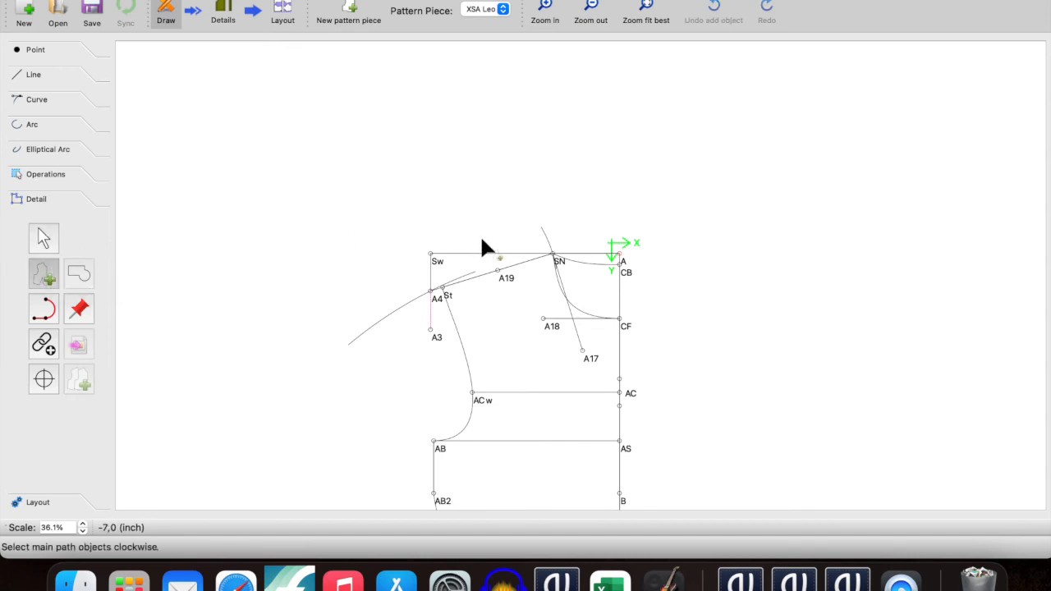
{"action": "scroll", "coordinate": [505, 257], "scroll_direction": "down", "scroll_amount": 3}
{"action": "scroll", "coordinate": [505, 257], "scroll_direction": "down", "scroll_amount": 1}
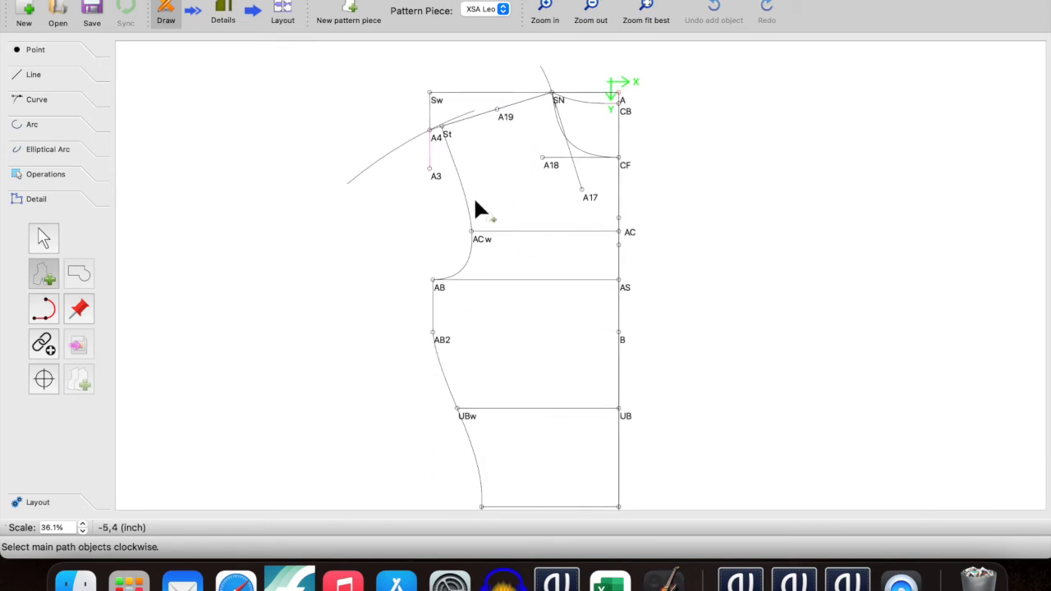
{"action": "scroll", "coordinate": [484, 196], "scroll_direction": "up", "scroll_amount": 3}
{"action": "left_click", "coordinate": [443, 203]}
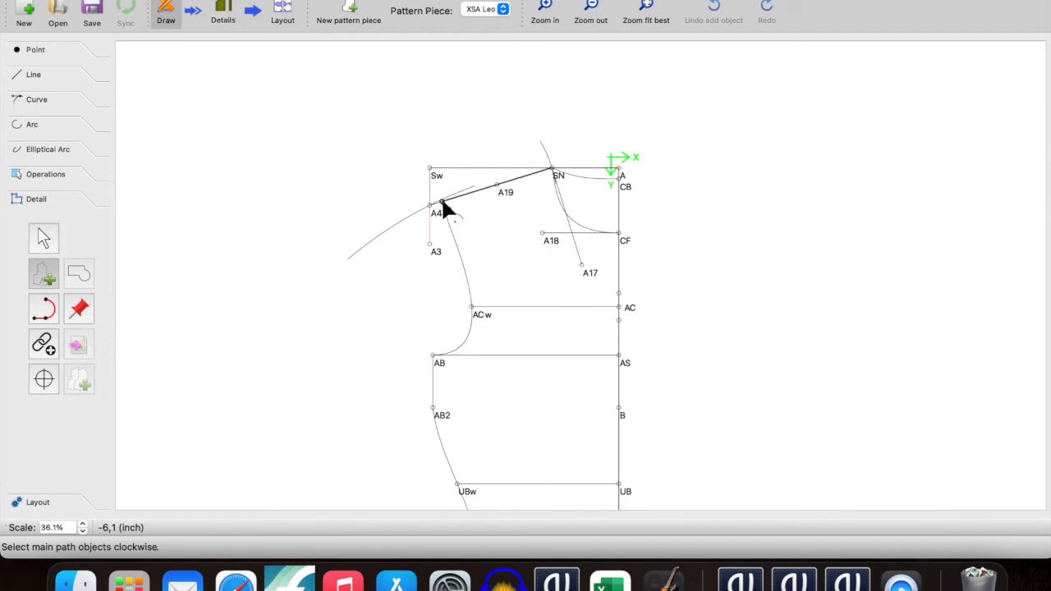
{"action": "mouse_move", "coordinate": [443, 210]}
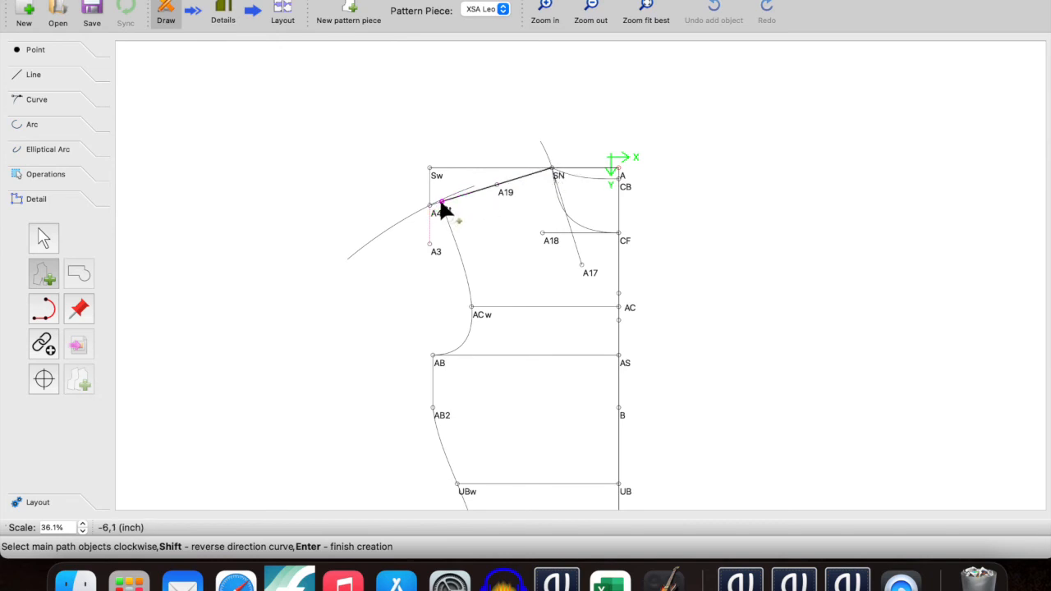
{"action": "left_click", "coordinate": [554, 173]}
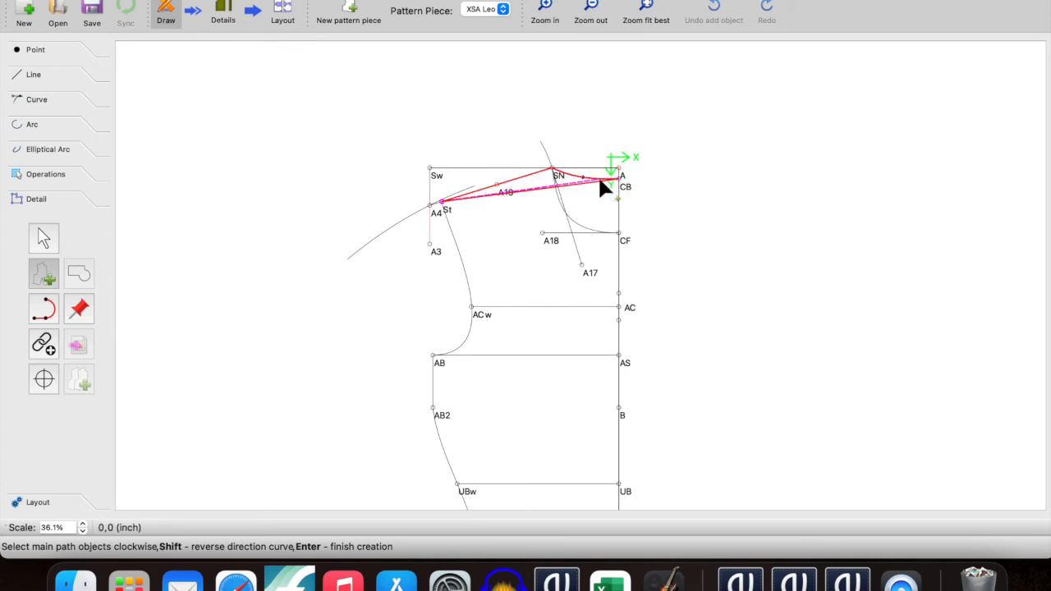
- Extend the detail's main path down to CL and along the lower leg curve from Gw through A15 to A8
{"action": "scroll", "coordinate": [596, 355], "scroll_direction": "down", "scroll_amount": 8}
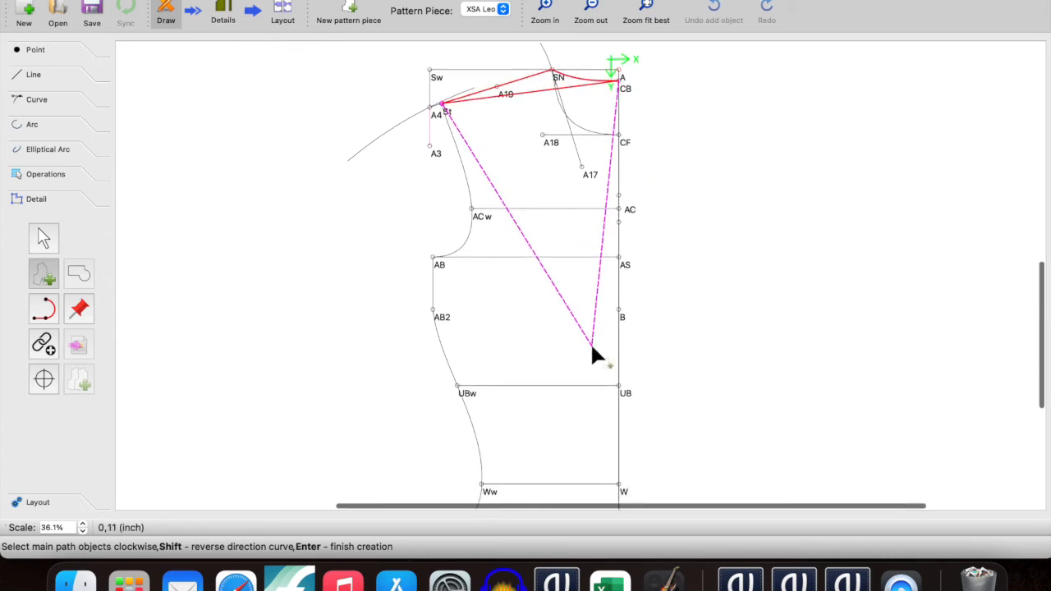
{"action": "scroll", "coordinate": [592, 347], "scroll_direction": "down", "scroll_amount": 1}
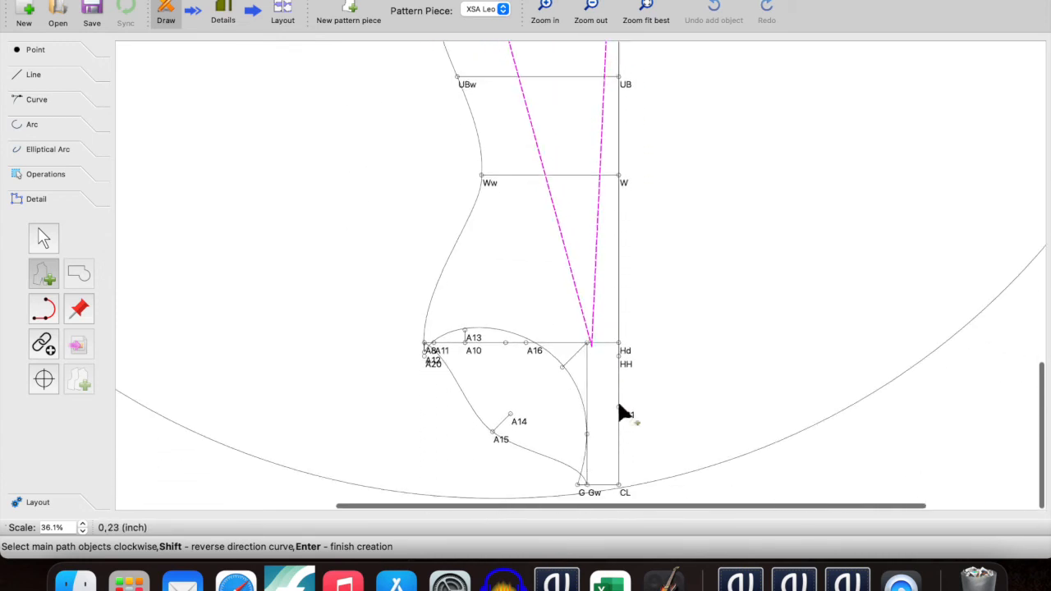
{"action": "left_click", "coordinate": [619, 486]}
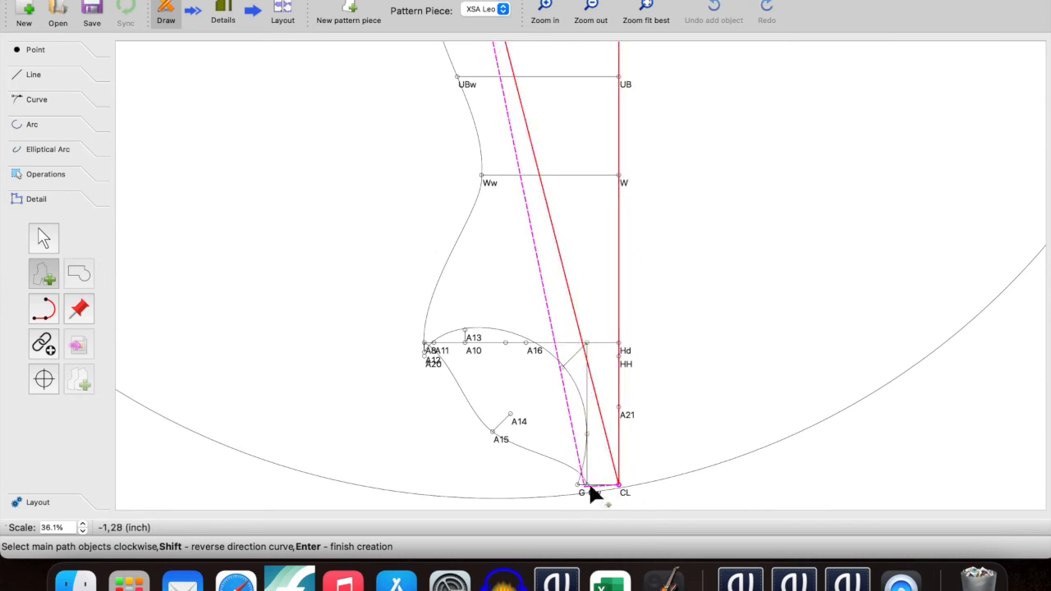
{"action": "left_click", "coordinate": [586, 485]}
{"action": "left_click", "coordinate": [498, 435]}
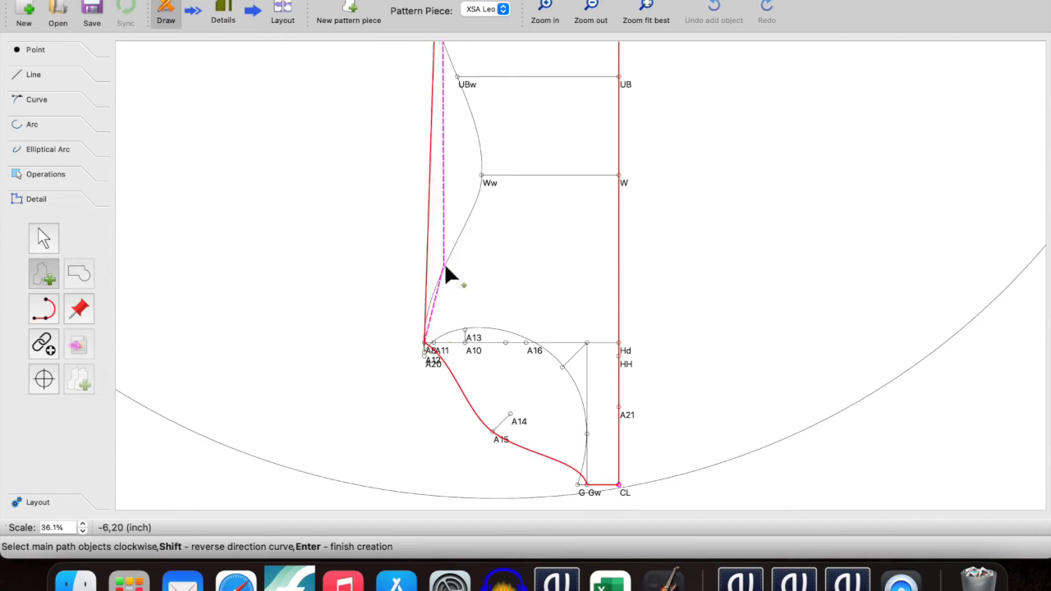
- Add the side curves from A12 to Ww and from Ww to AB2 to the main path
{"action": "left_click", "coordinate": [446, 266]}
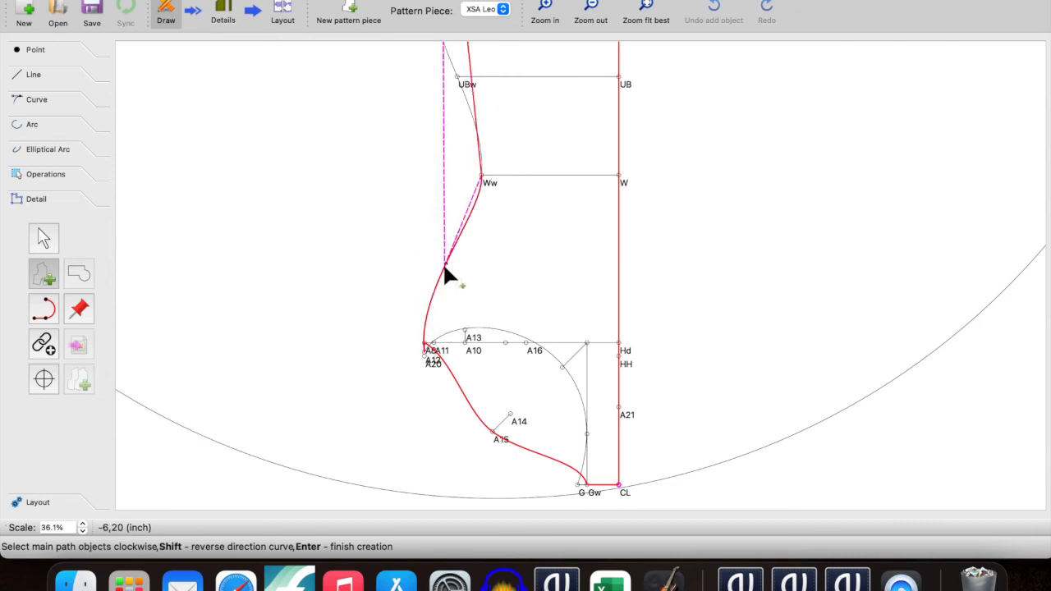
{"action": "scroll", "coordinate": [467, 205], "scroll_direction": "up", "scroll_amount": 3}
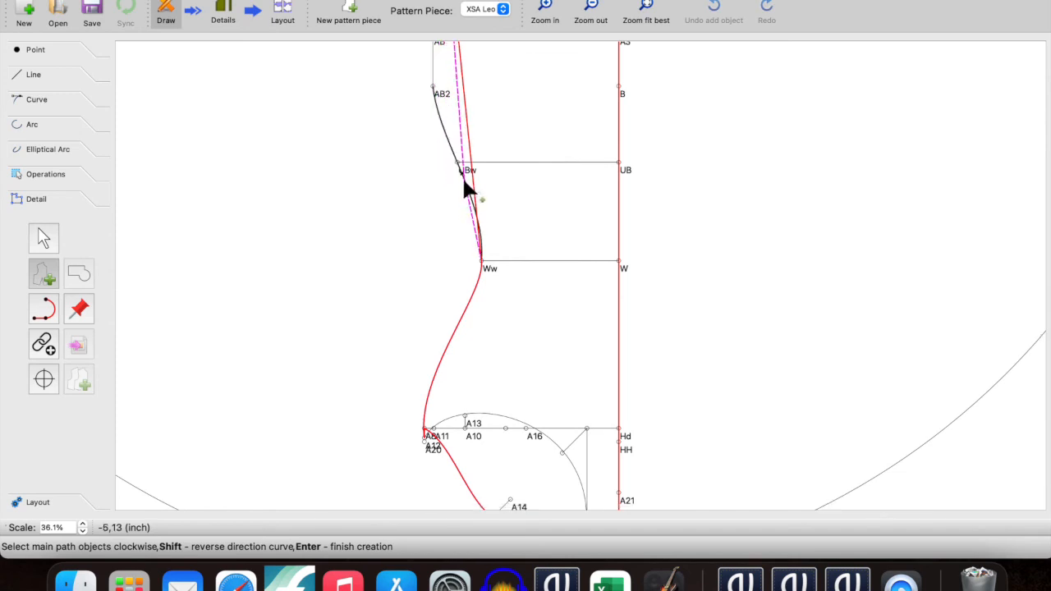
{"action": "scroll", "coordinate": [464, 182], "scroll_direction": "up", "scroll_amount": 2, "text": "ctrl"}
{"action": "scroll", "coordinate": [463, 189], "scroll_direction": "up", "scroll_amount": 2, "text": "ctrl"}
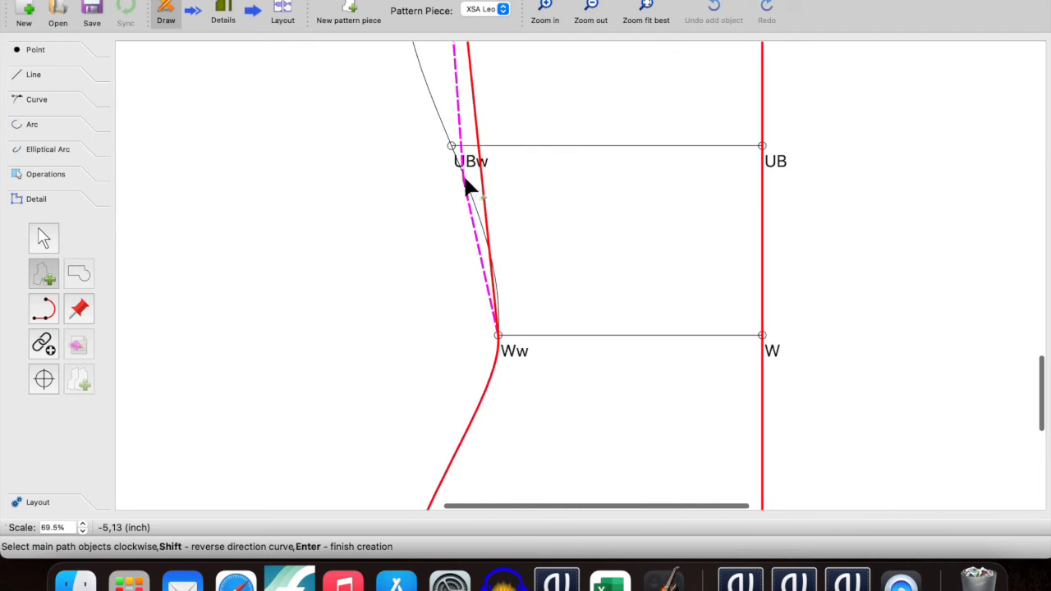
{"action": "left_click", "coordinate": [468, 184]}
- Close the main path with point AB and the armhole curve from AB to St, and create the piece named Detail
{"action": "scroll", "coordinate": [466, 187], "scroll_direction": "up", "scroll_amount": 3}
{"action": "scroll", "coordinate": [465, 188], "scroll_direction": "up", "scroll_amount": 3}
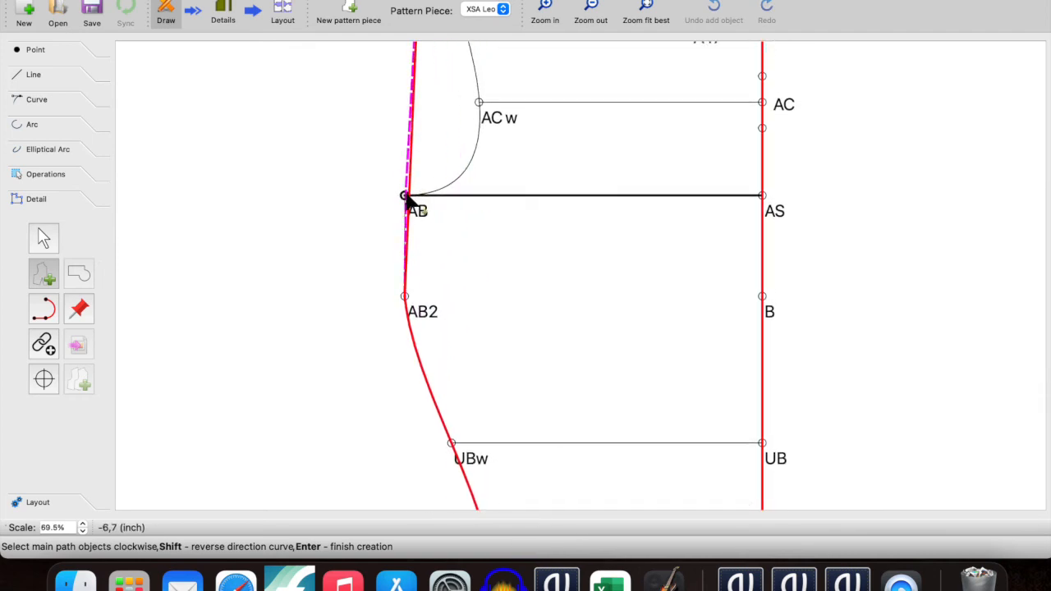
{"action": "left_click", "coordinate": [420, 196]}
{"action": "left_click", "coordinate": [460, 184]}
{"action": "scroll", "coordinate": [458, 172], "scroll_direction": "up", "scroll_amount": 6}
{"action": "left_click", "coordinate": [423, 104]}
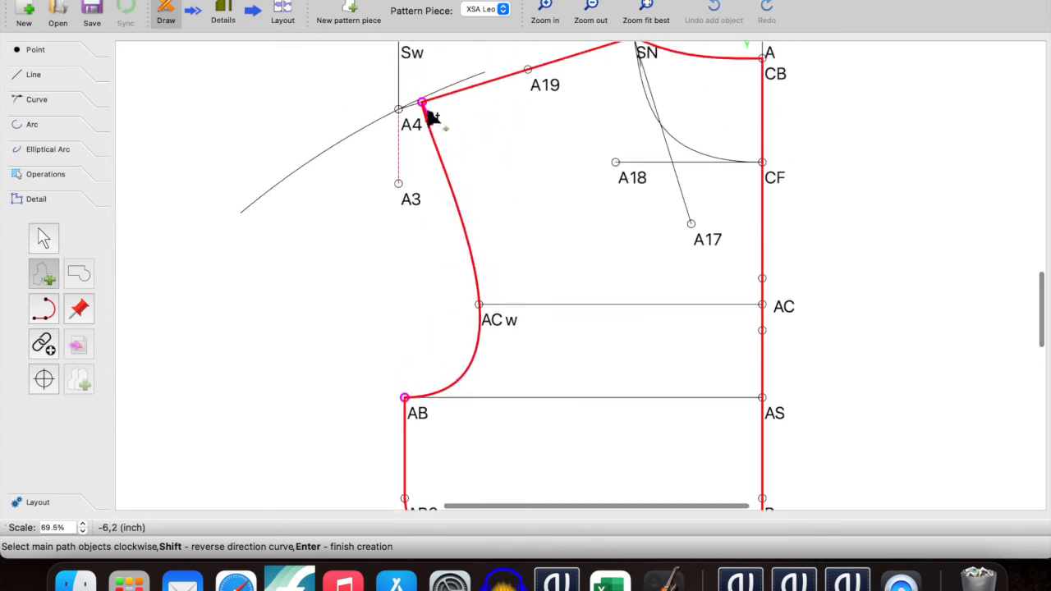
{"action": "key", "text": "Return"}
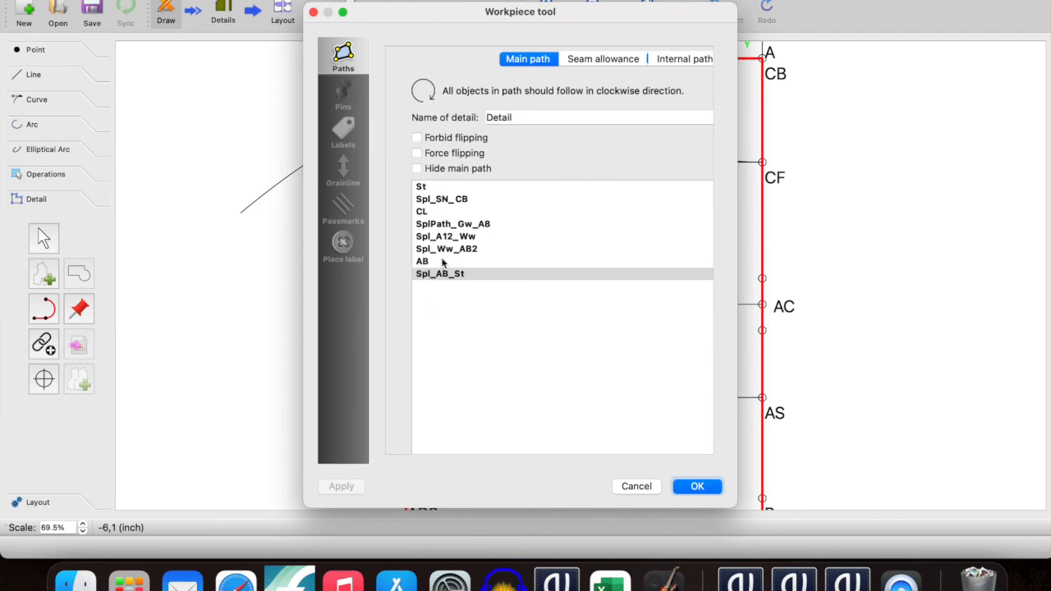
{"action": "left_click", "coordinate": [694, 486]}
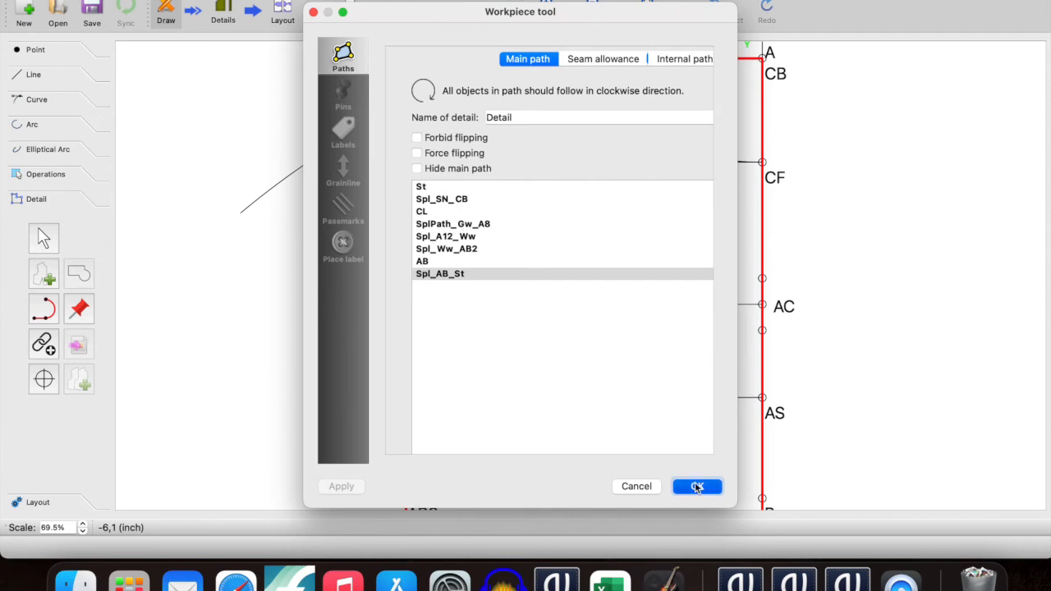
- Start a second pattern piece detail with the armhole curve from AB to St and the front neckline curve from SN to CF
{"action": "scroll", "coordinate": [550, 330], "scroll_direction": "down", "scroll_amount": 3}
{"action": "scroll", "coordinate": [552, 329], "scroll_direction": "down", "scroll_amount": 5}
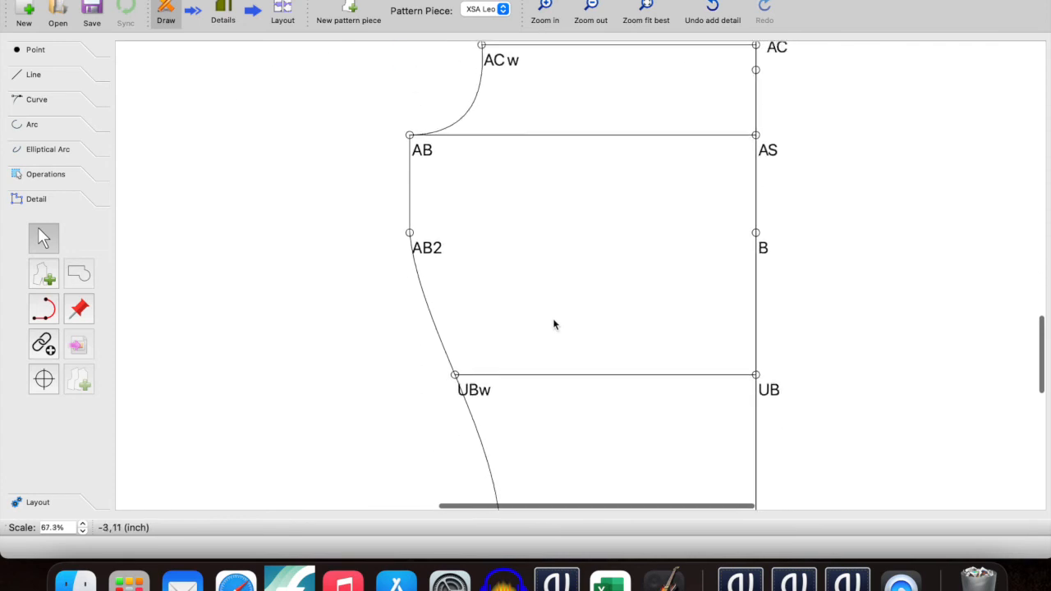
{"action": "scroll", "coordinate": [534, 303], "scroll_direction": "down", "scroll_amount": 2, "text": "ctrl"}
{"action": "scroll", "coordinate": [354, 271], "scroll_direction": "down", "scroll_amount": 1, "text": "ctrl"}
{"action": "scroll", "coordinate": [339, 285], "scroll_direction": "down", "scroll_amount": 3, "text": "ctrl"}
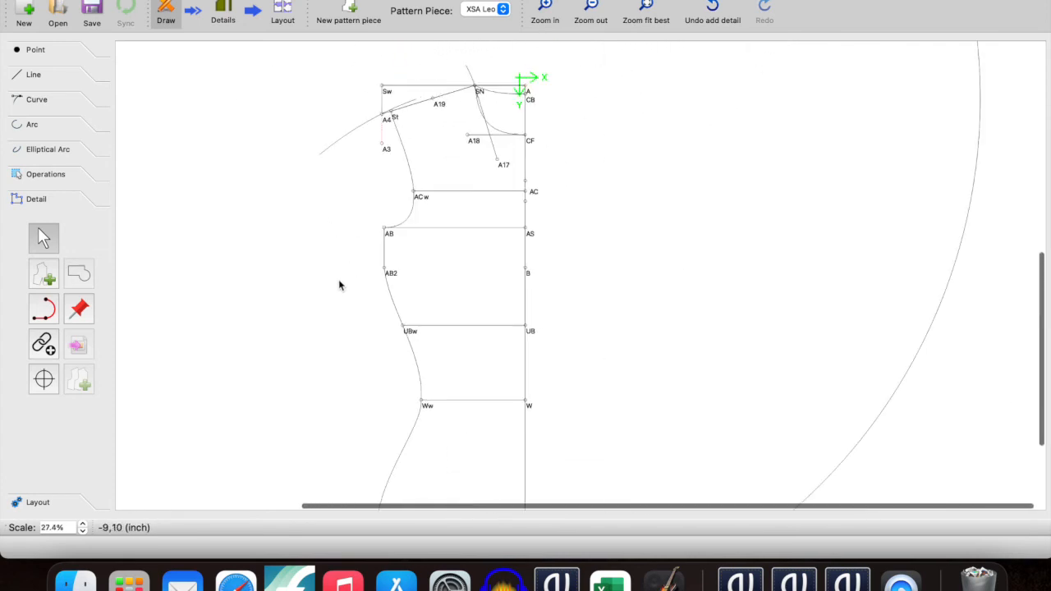
{"action": "left_click", "coordinate": [45, 276]}
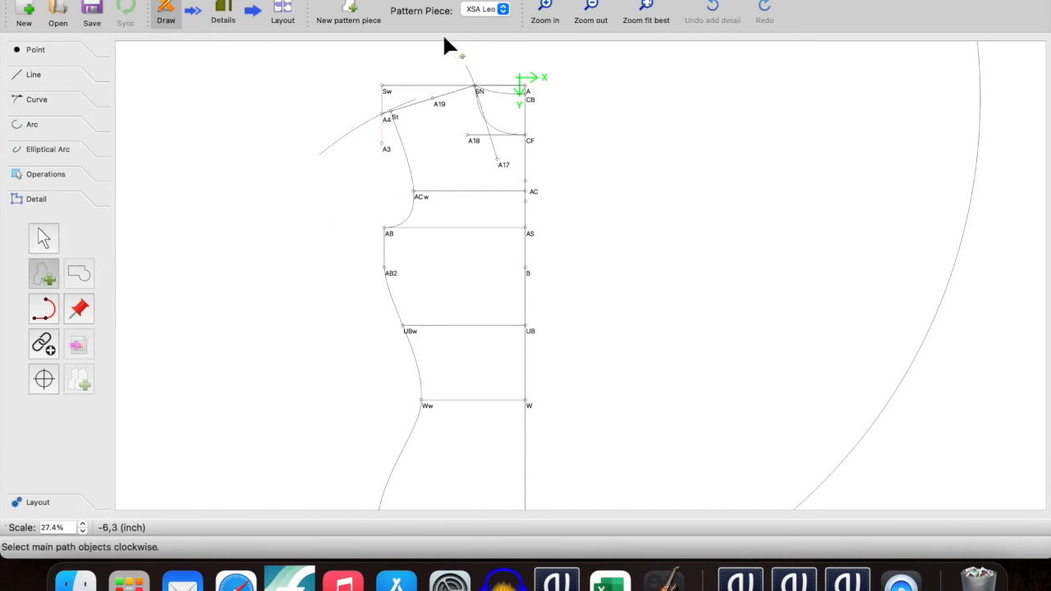
{"action": "left_click", "coordinate": [390, 113]}
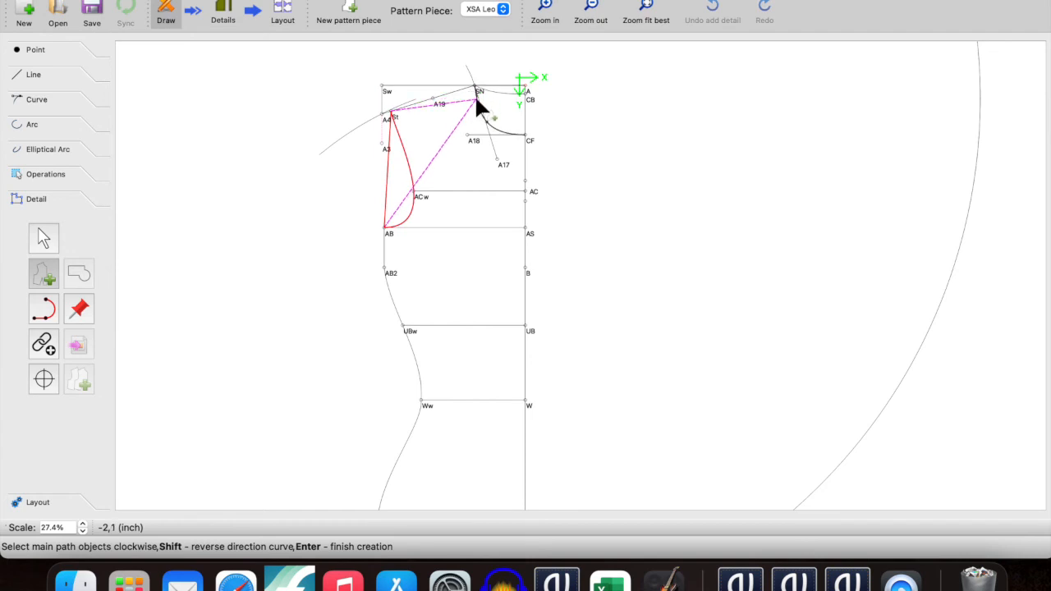
{"action": "scroll", "coordinate": [479, 110], "scroll_direction": "up", "scroll_amount": 8}
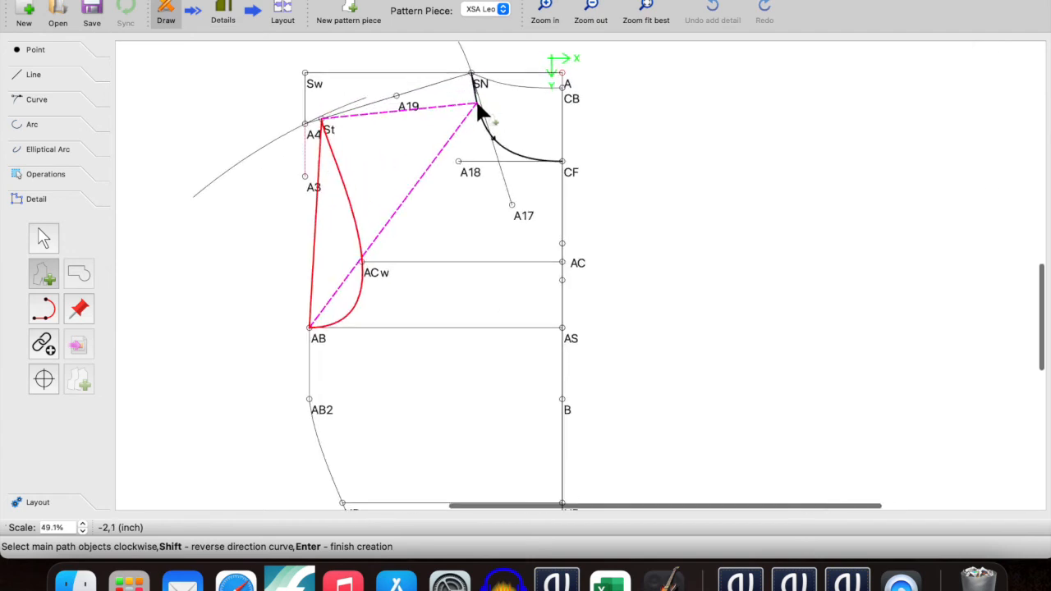
{"action": "left_click", "coordinate": [480, 116]}
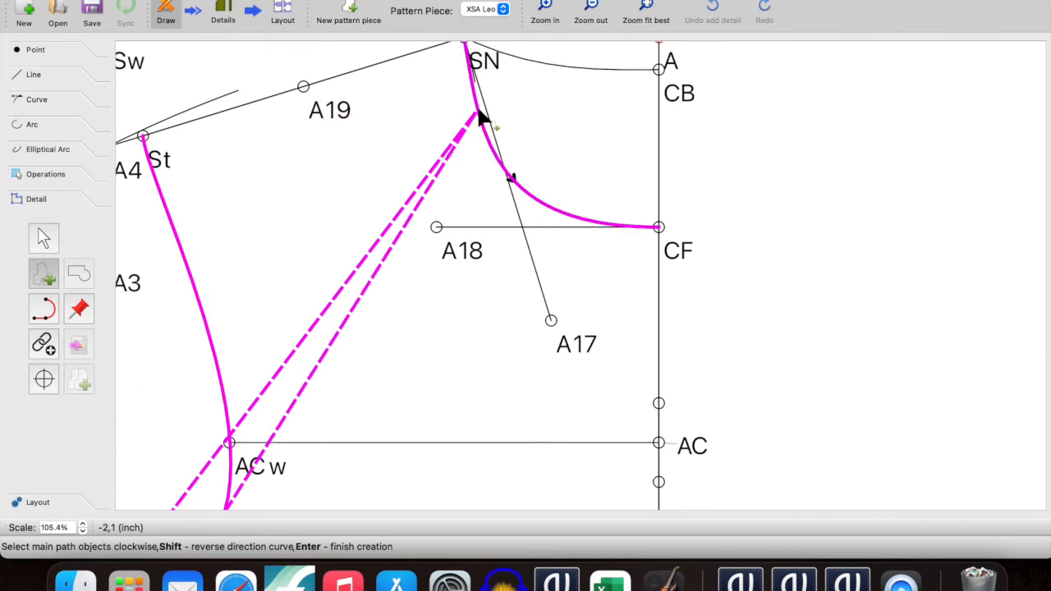
{"action": "scroll", "coordinate": [475, 215], "scroll_direction": "up", "scroll_amount": 3}
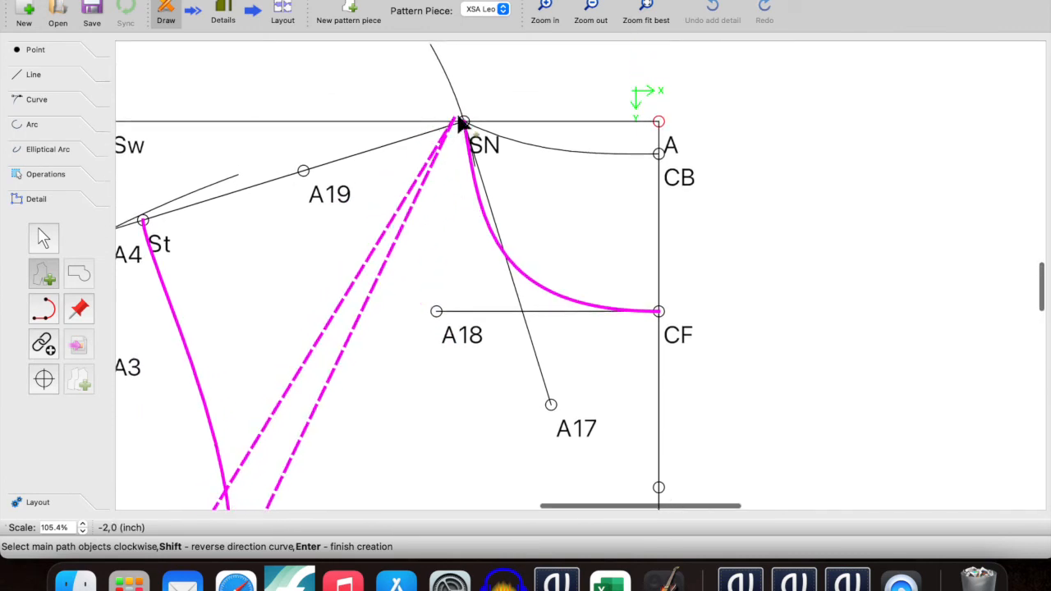
- Continue the second detail's path down to CL, across to G, and along the upper leg curve from G to A12
{"action": "scroll", "coordinate": [205, 271], "scroll_direction": "down", "scroll_amount": 10}
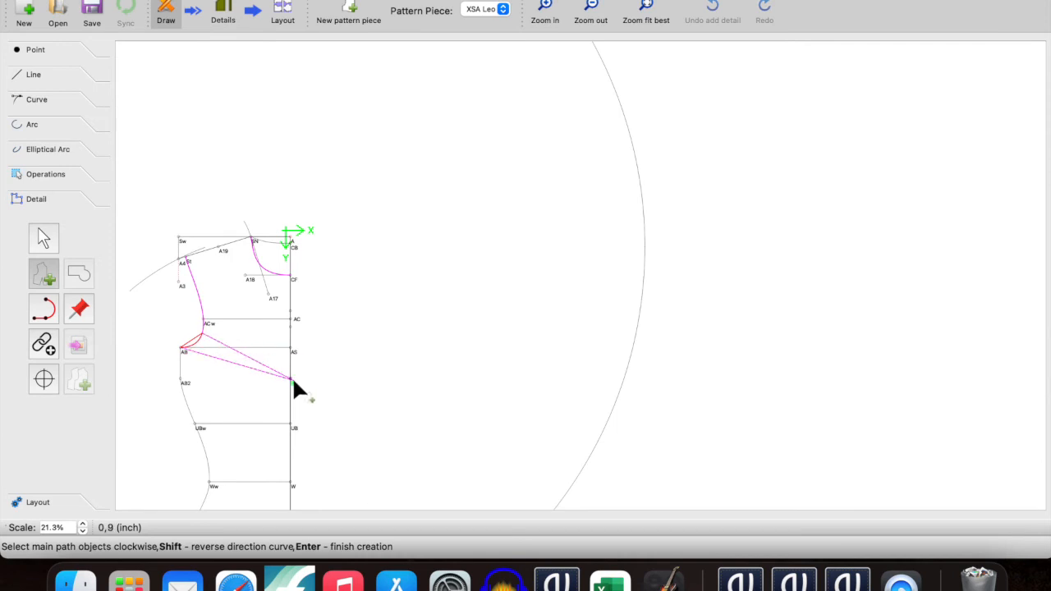
{"action": "scroll", "coordinate": [293, 386], "scroll_direction": "down", "scroll_amount": 5}
{"action": "scroll", "coordinate": [275, 402], "scroll_direction": "up", "scroll_amount": 7}
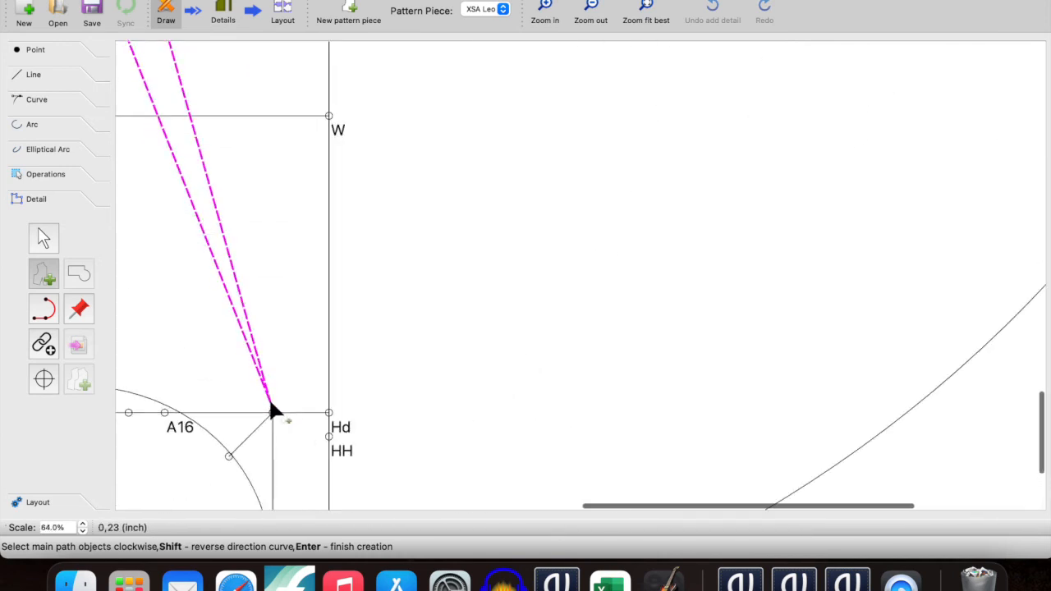
{"action": "scroll", "coordinate": [310, 413], "scroll_direction": "down", "scroll_amount": 5}
{"action": "left_click", "coordinate": [328, 475]}
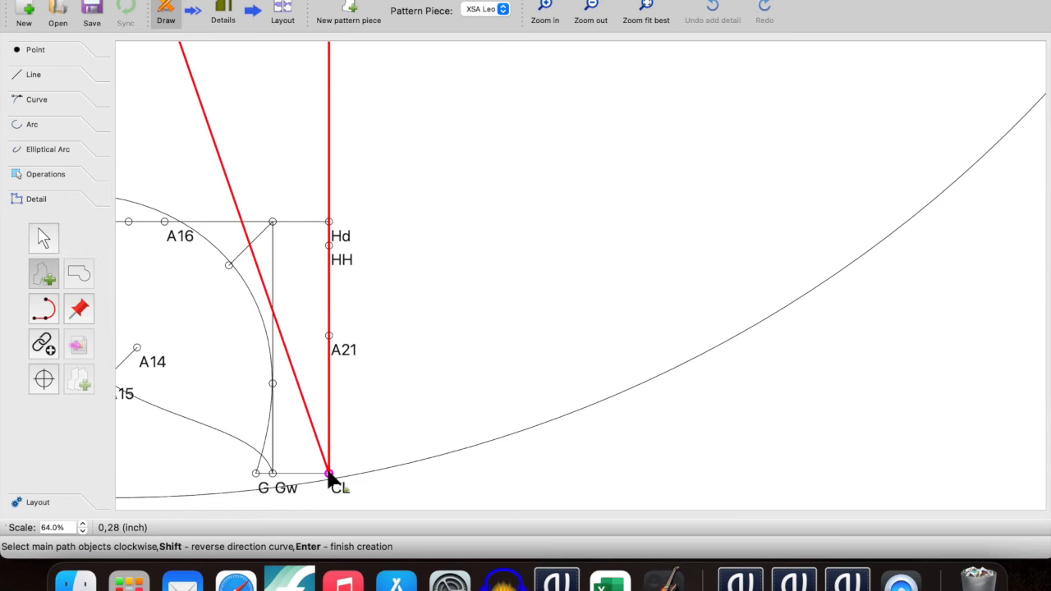
{"action": "left_click", "coordinate": [256, 475]}
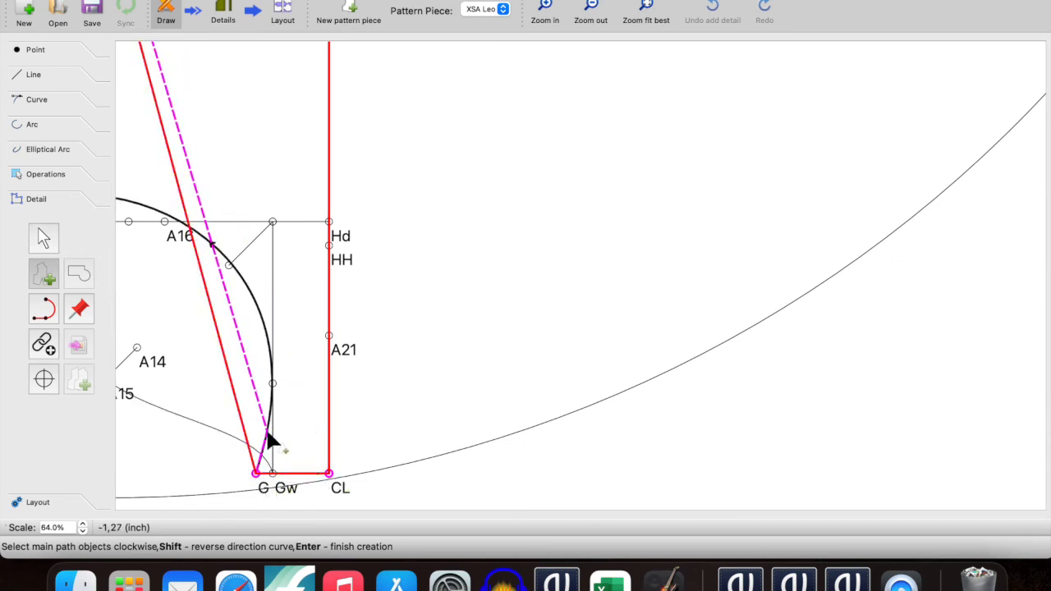
{"action": "left_click", "coordinate": [269, 442]}
- Add the side curve from A12 up to Ww to the second detail's path
{"action": "scroll", "coordinate": [271, 442], "scroll_direction": "up", "scroll_amount": 3}
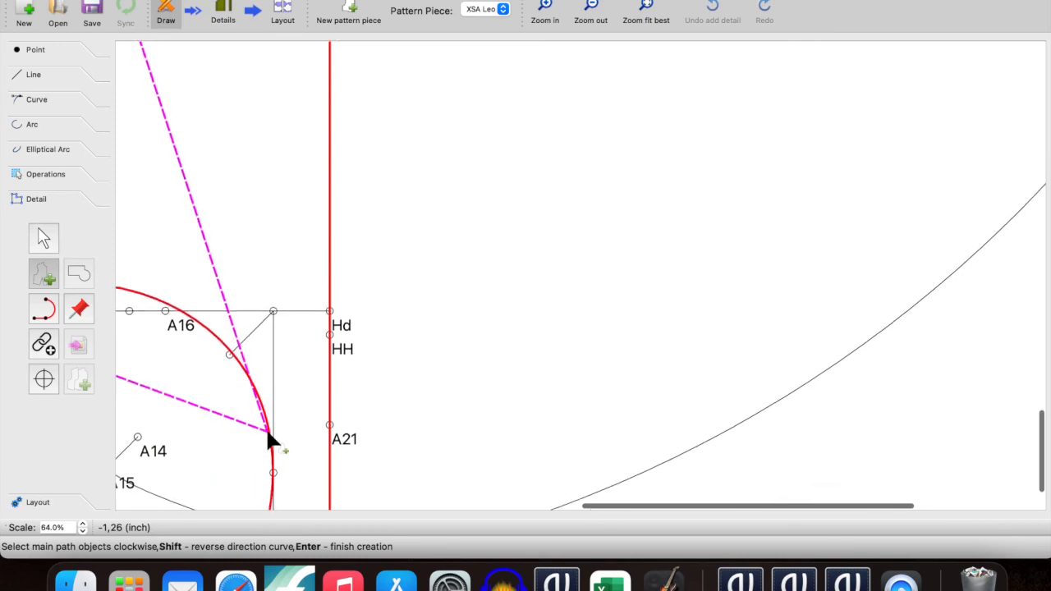
{"action": "scroll", "coordinate": [271, 442], "scroll_direction": "down", "scroll_amount": 2, "text": "ctrl"}
{"action": "scroll", "coordinate": [271, 442], "scroll_direction": "down", "scroll_amount": 1, "text": "ctrl"}
{"action": "scroll", "coordinate": [394, 295], "scroll_direction": "left", "scroll_amount": 3}
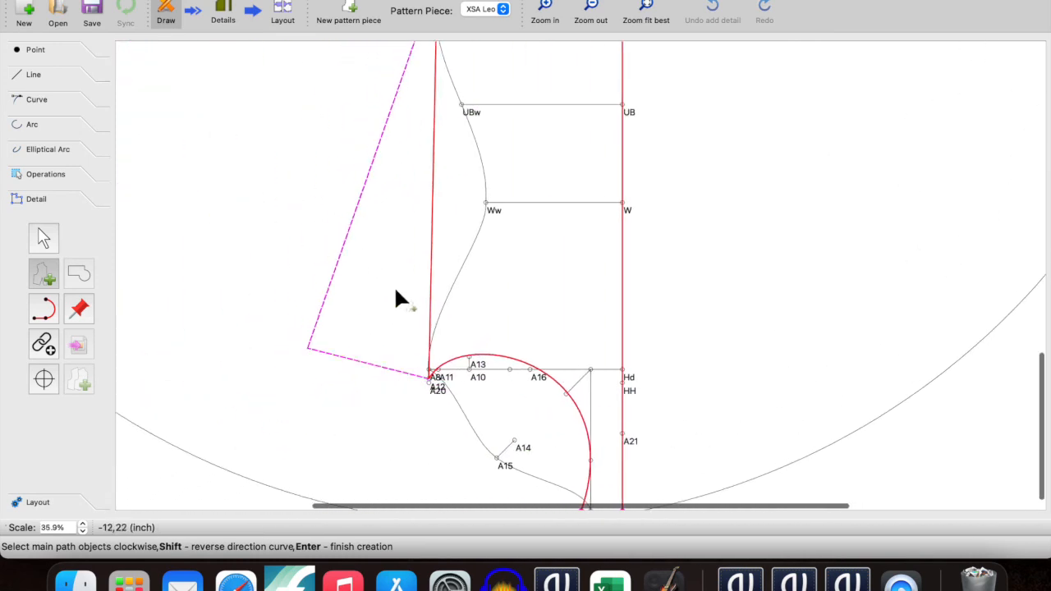
{"action": "left_click", "coordinate": [460, 269]}
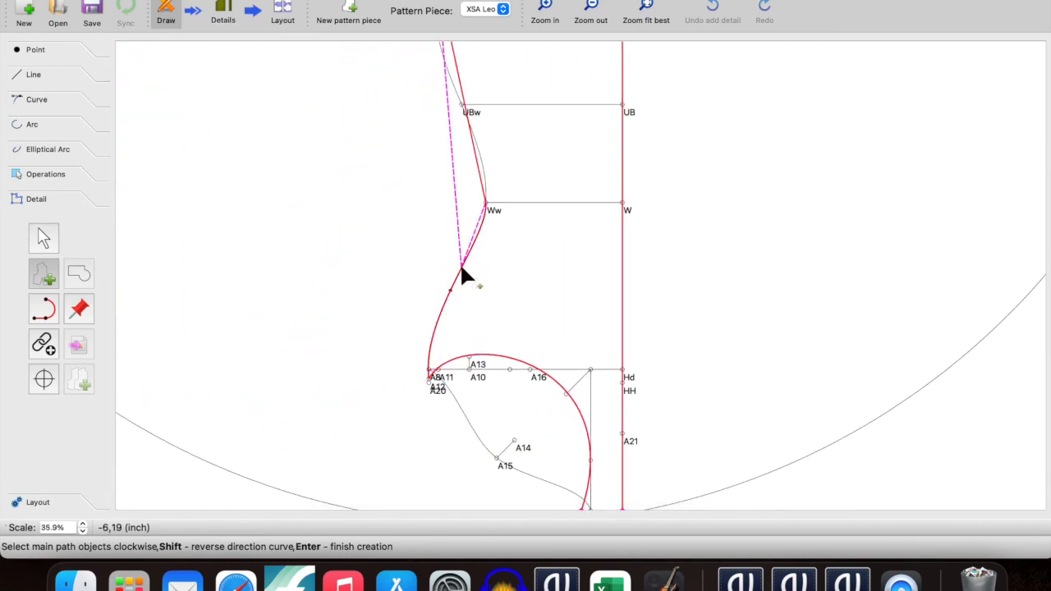
{"action": "scroll", "coordinate": [462, 271], "scroll_direction": "up", "scroll_amount": 3}
{"action": "scroll", "coordinate": [467, 246], "scroll_direction": "up", "scroll_amount": 3}
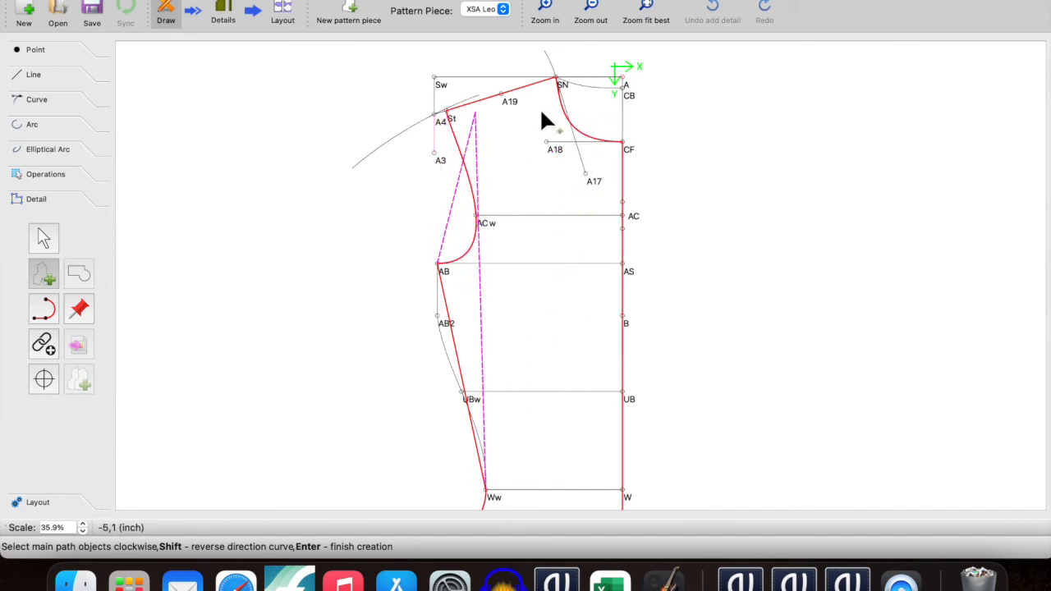
- Add the side curve from Ww up to AB2 to the second detail's path and create the piece
{"action": "scroll", "coordinate": [491, 352], "scroll_direction": "down", "scroll_amount": 2}
{"action": "scroll", "coordinate": [490, 345], "scroll_direction": "up", "scroll_amount": 10, "text": "ctrl"}
{"action": "scroll", "coordinate": [490, 347], "scroll_direction": "up", "scroll_amount": 6}
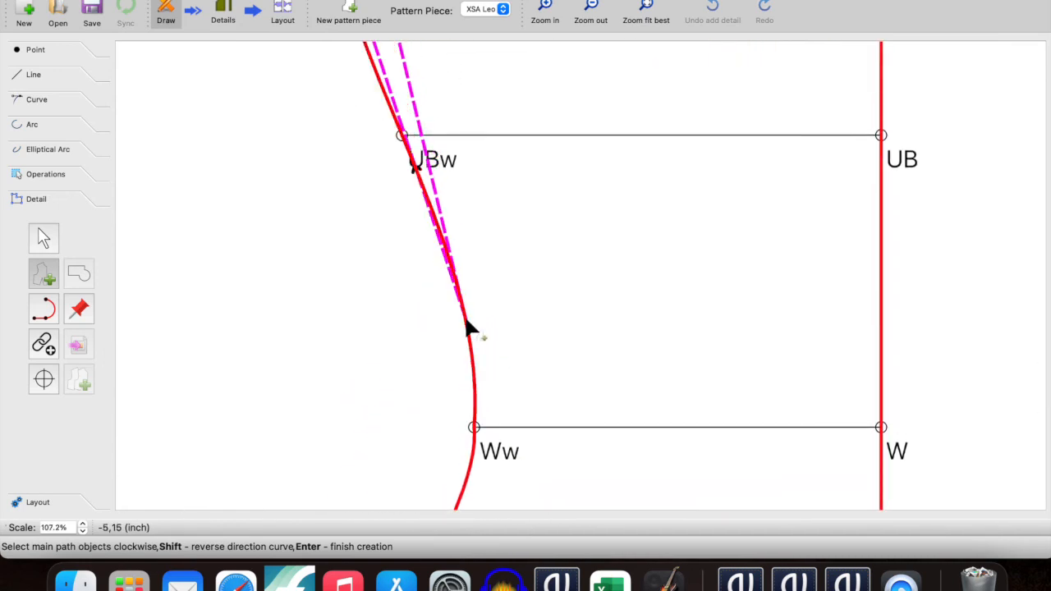
{"action": "scroll", "coordinate": [465, 320], "scroll_direction": "up", "scroll_amount": 11}
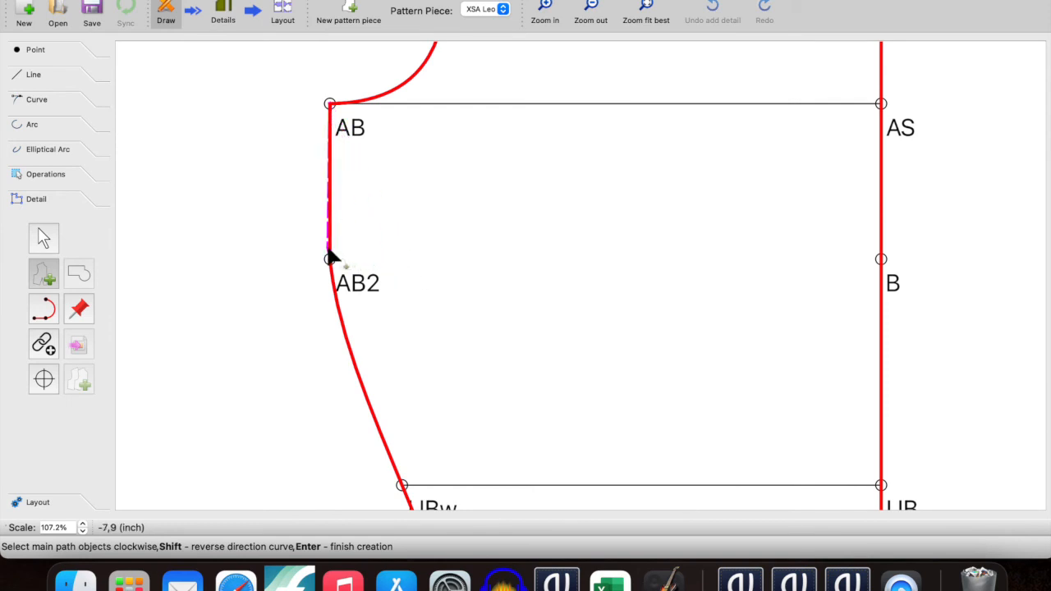
{"action": "key", "text": "Return"}
{"action": "left_click", "coordinate": [690, 487]}
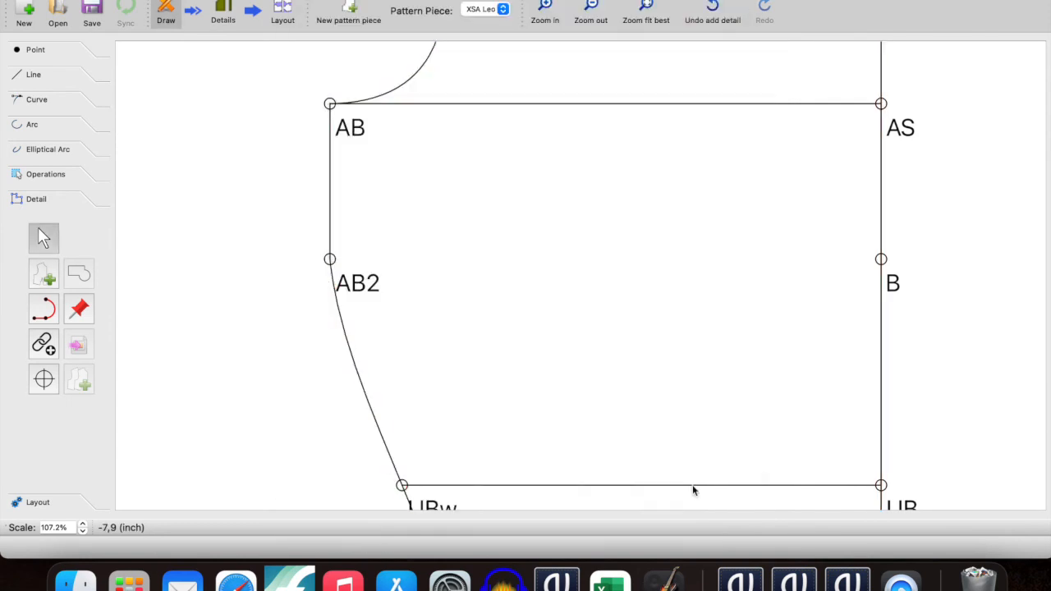
- Switch to the details mode and examine the hip corner of the overlapping front and back pieces
{"action": "left_click", "coordinate": [227, 10]}
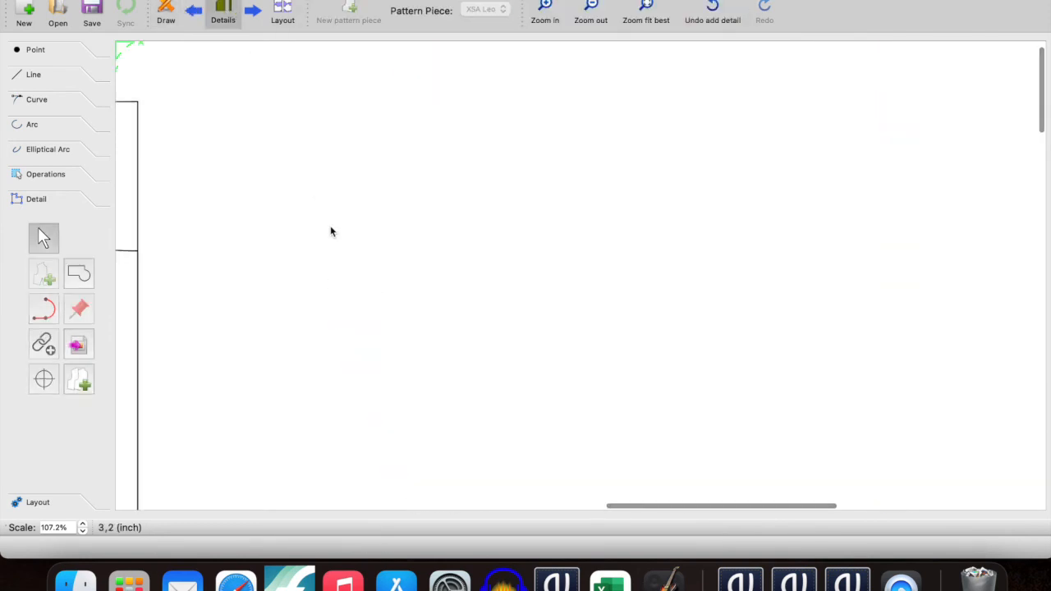
{"action": "scroll", "coordinate": [331, 228], "scroll_direction": "down", "scroll_amount": 1, "text": "ctrl"}
{"action": "scroll", "coordinate": [330, 228], "scroll_direction": "down", "scroll_amount": 3}
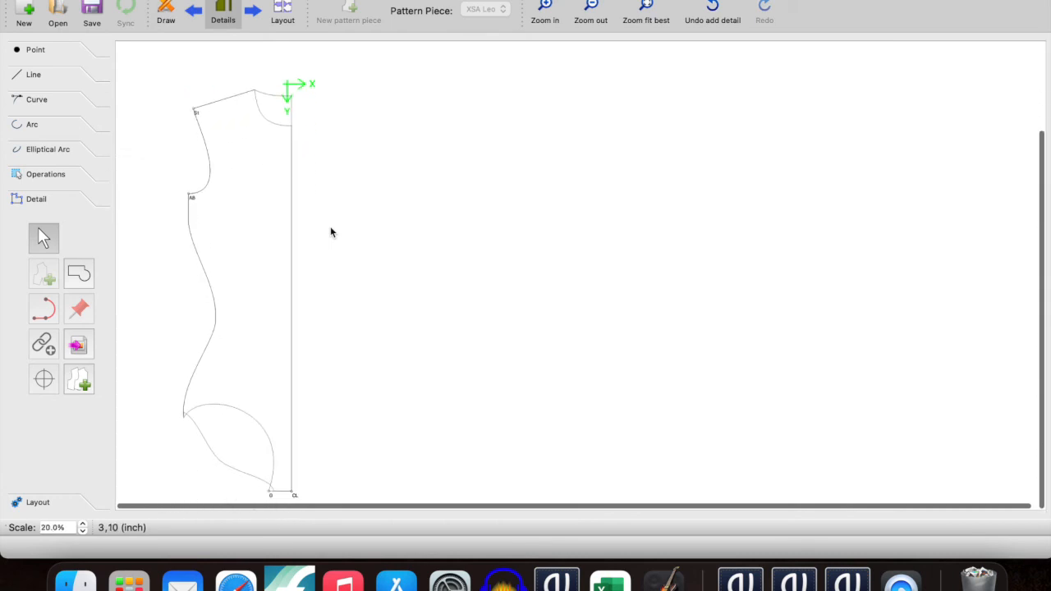
{"action": "scroll", "coordinate": [246, 234], "scroll_direction": "up", "scroll_amount": 1, "text": "ctrl"}
{"action": "scroll", "coordinate": [251, 239], "scroll_direction": "up", "scroll_amount": 1, "text": "ctrl"}
{"action": "scroll", "coordinate": [251, 239], "scroll_direction": "down", "scroll_amount": 2}
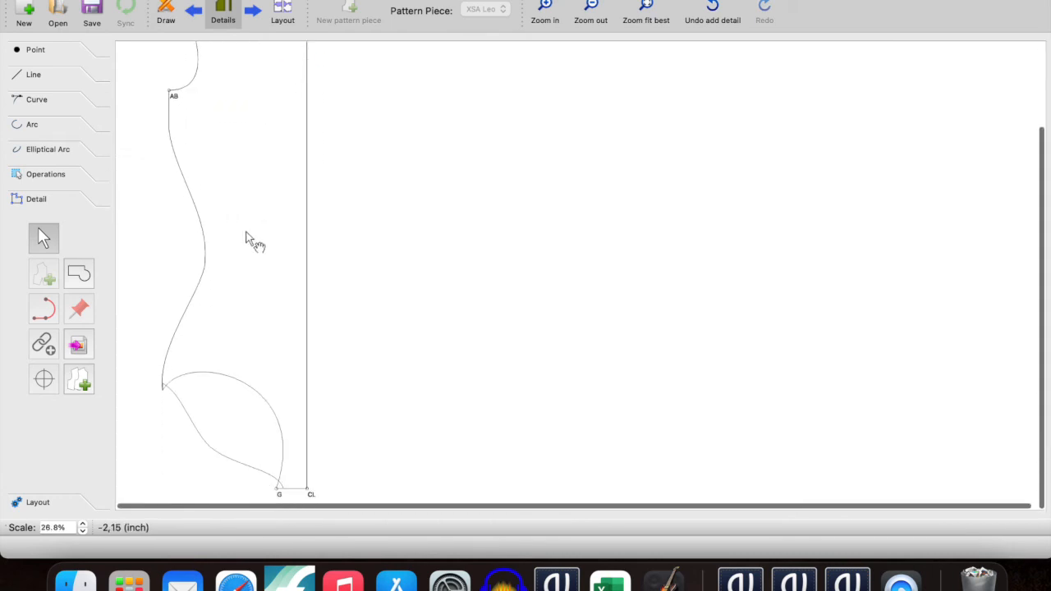
{"action": "scroll", "coordinate": [163, 386], "scroll_direction": "up", "scroll_amount": 8, "text": "ctrl"}
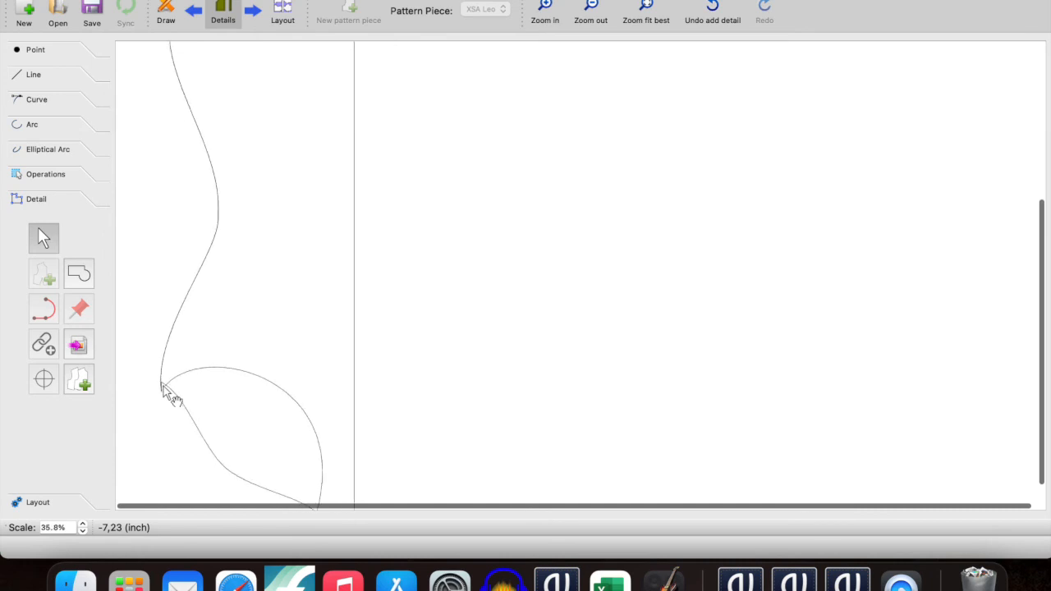
{"action": "scroll", "coordinate": [163, 386], "scroll_direction": "up", "scroll_amount": 5, "text": "ctrl"}
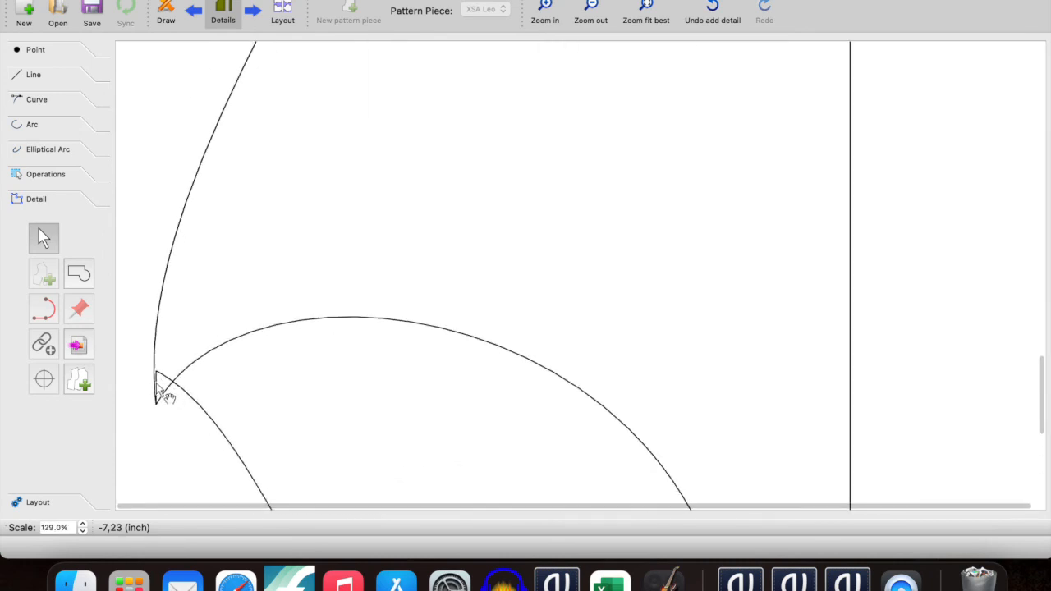
- Nudge one of the overlapping pieces and compare the two outlines from the hip corner down to the crotch
{"action": "mouse_move", "coordinate": [195, 364]}
{"action": "left_mouse_down"}
{"action": "mouse_move", "coordinate": [257, 354]}
{"action": "mouse_move", "coordinate": [188, 357]}
{"action": "left_mouse_up"}
{"action": "scroll", "coordinate": [159, 392], "scroll_direction": "up", "scroll_amount": 2}
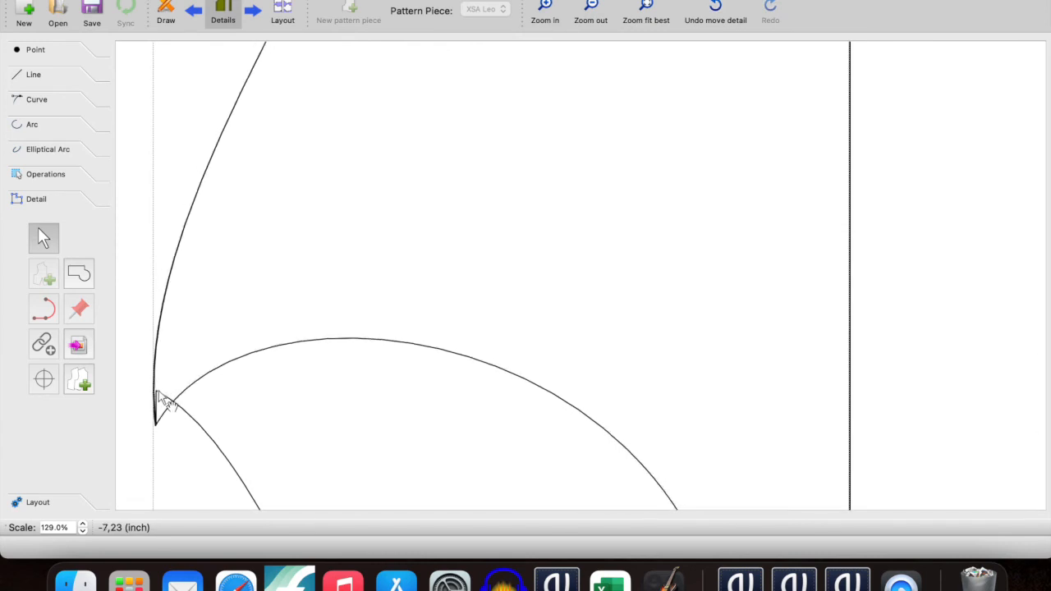
{"action": "scroll", "coordinate": [256, 188], "scroll_direction": "down", "scroll_amount": 3, "text": "ctrl"}
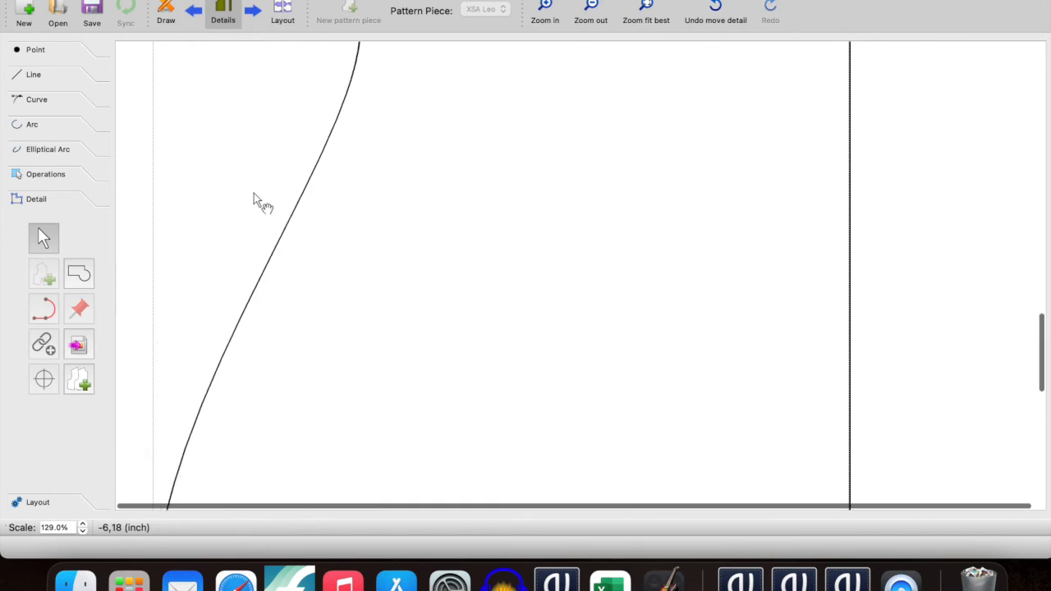
{"action": "scroll", "coordinate": [255, 192], "scroll_direction": "down", "scroll_amount": 5, "text": "ctrl"}
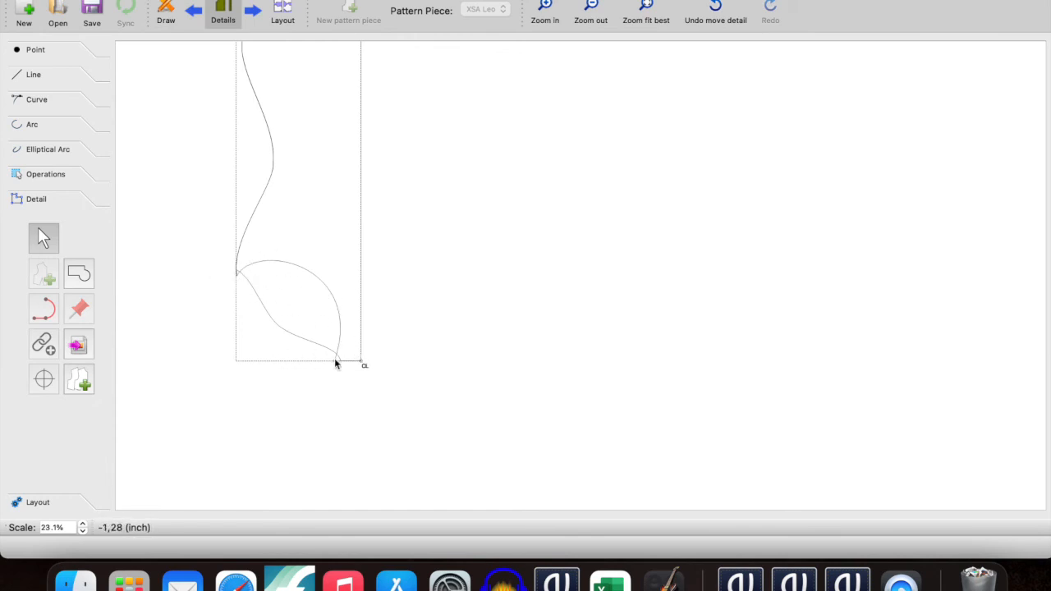
{"action": "scroll", "coordinate": [334, 332], "scroll_direction": "up", "scroll_amount": 3}
{"action": "scroll", "coordinate": [333, 333], "scroll_direction": "down", "scroll_amount": 1, "text": "ctrl"}
{"action": "scroll", "coordinate": [333, 333], "scroll_direction": "up", "scroll_amount": 2}
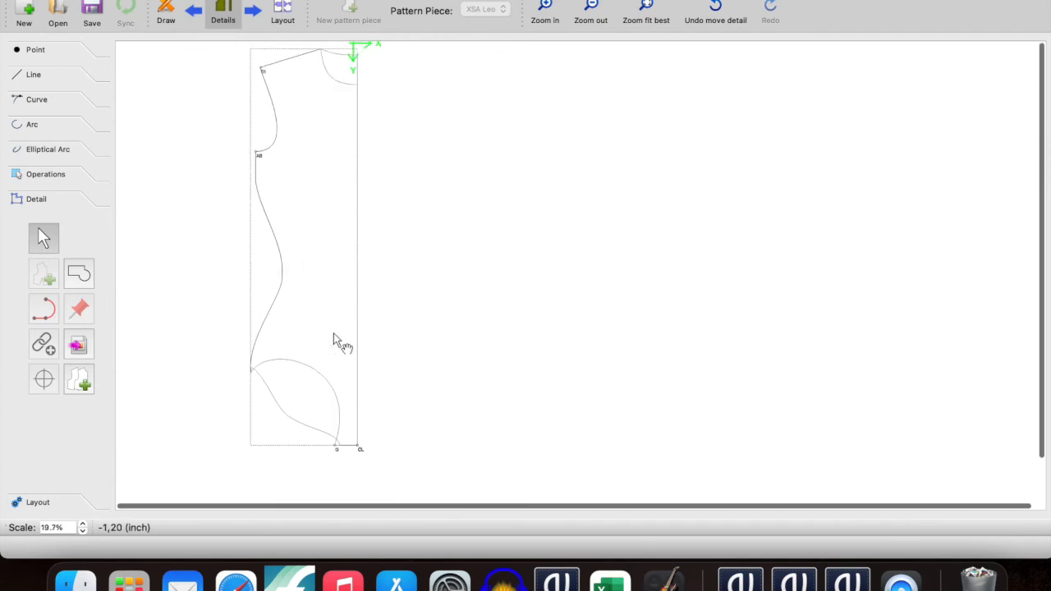
- Separate the overlapping pieces by moving the back piece beside the front piece, leaving a gap between them
{"action": "left_click_drag", "start_coordinate": [313, 205], "coordinate": [422, 222]}
{"action": "left_click_drag", "start_coordinate": [328, 212], "coordinate": [586, 221]}
{"action": "scroll", "coordinate": [581, 215], "scroll_direction": "up", "scroll_amount": 2, "text": "ctrl"}
{"action": "scroll", "coordinate": [579, 212], "scroll_direction": "up", "scroll_amount": 3}
{"action": "scroll", "coordinate": [580, 208], "scroll_direction": "down", "scroll_amount": 4, "text": "ctrl"}
{"action": "left_click_drag", "start_coordinate": [573, 264], "coordinate": [585, 238]}
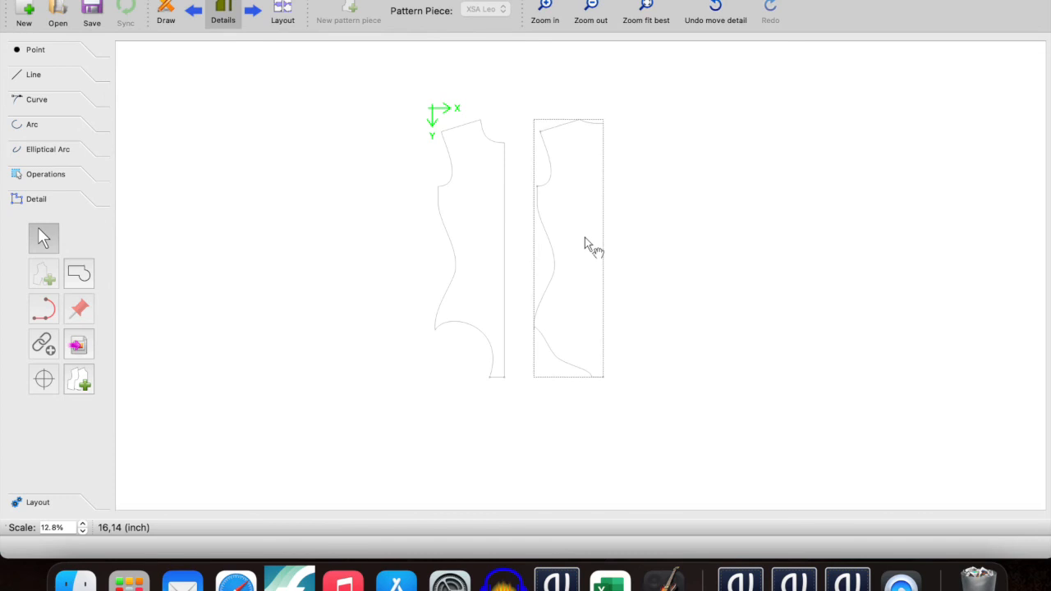
{"action": "scroll", "coordinate": [585, 238], "scroll_direction": "up", "scroll_amount": 3, "text": "ctrl"}
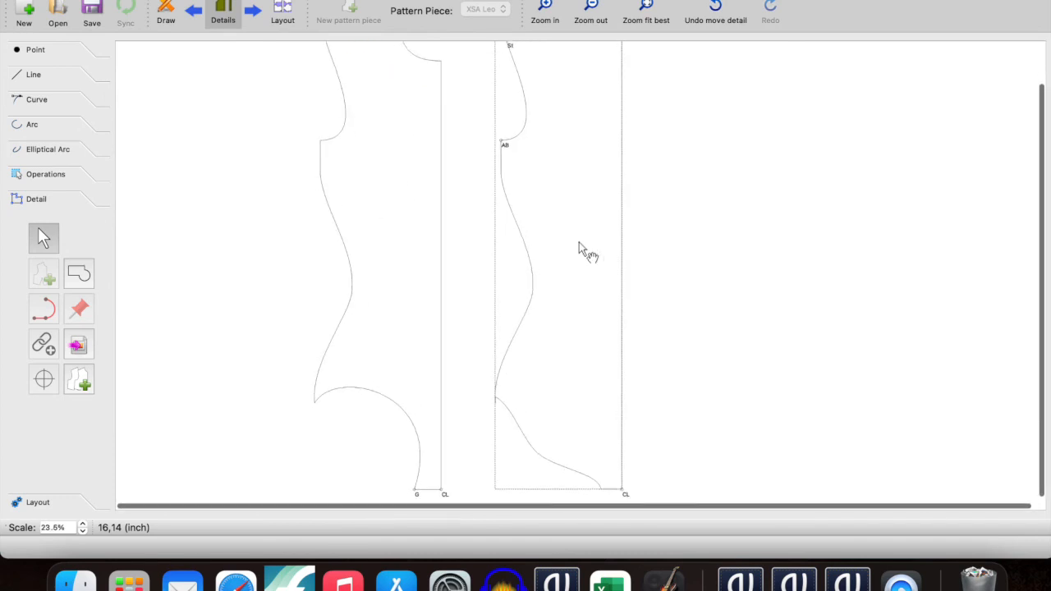
{"action": "scroll", "coordinate": [579, 248], "scroll_direction": "down", "scroll_amount": 2, "text": "ctrl"}
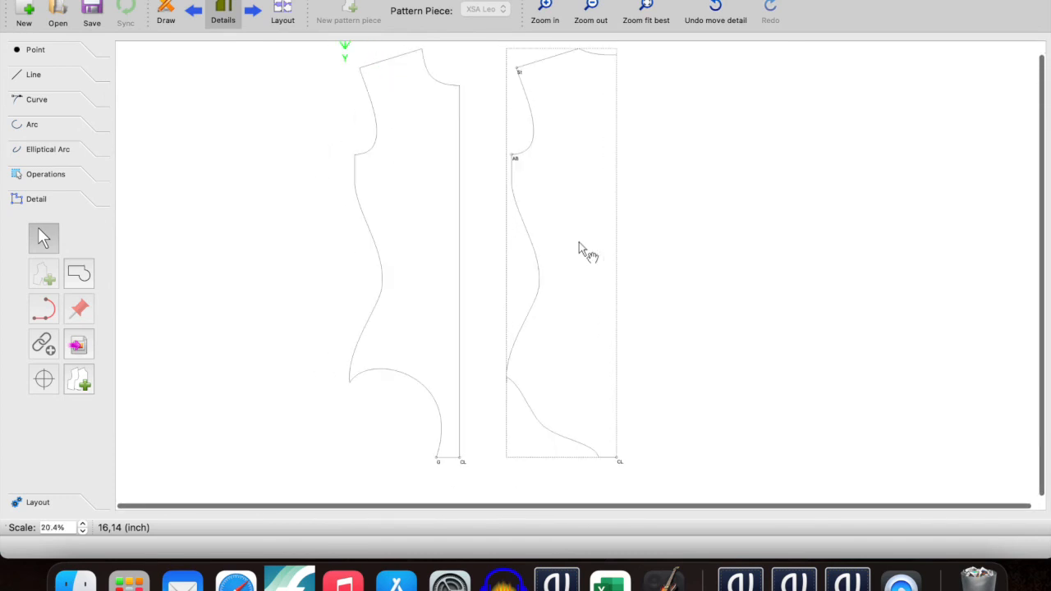
{"action": "scroll", "coordinate": [579, 248], "scroll_direction": "up", "scroll_amount": 2, "text": "ctrl"}
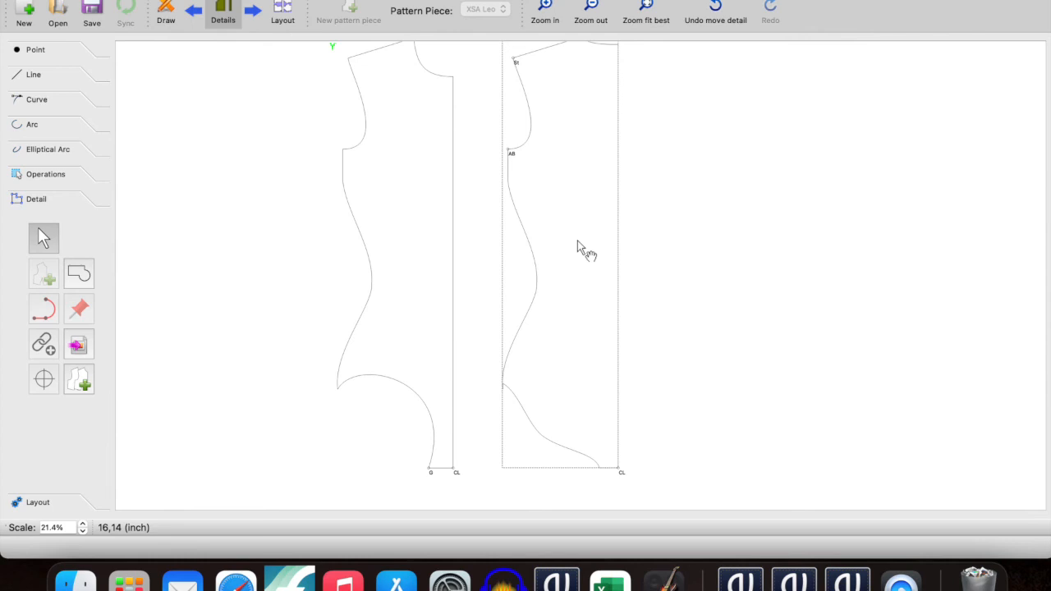
{"action": "scroll", "coordinate": [579, 229], "scroll_direction": "down", "scroll_amount": 1}
{"action": "scroll", "coordinate": [579, 226], "scroll_direction": "up", "scroll_amount": 3}
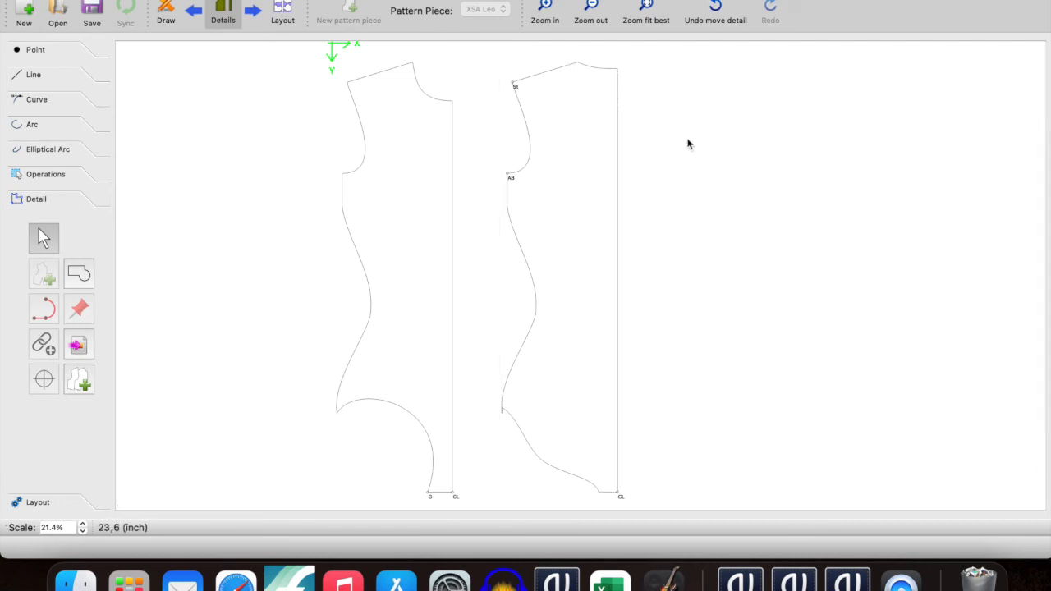
{"action": "left_click_drag", "start_coordinate": [550, 194], "coordinate": [550, 222]}
- Enable the seam allowance on the front piece and set its width to 1/4 inch
{"action": "left_click", "coordinate": [435, 235]}
{"action": "right_click", "coordinate": [428, 225]}
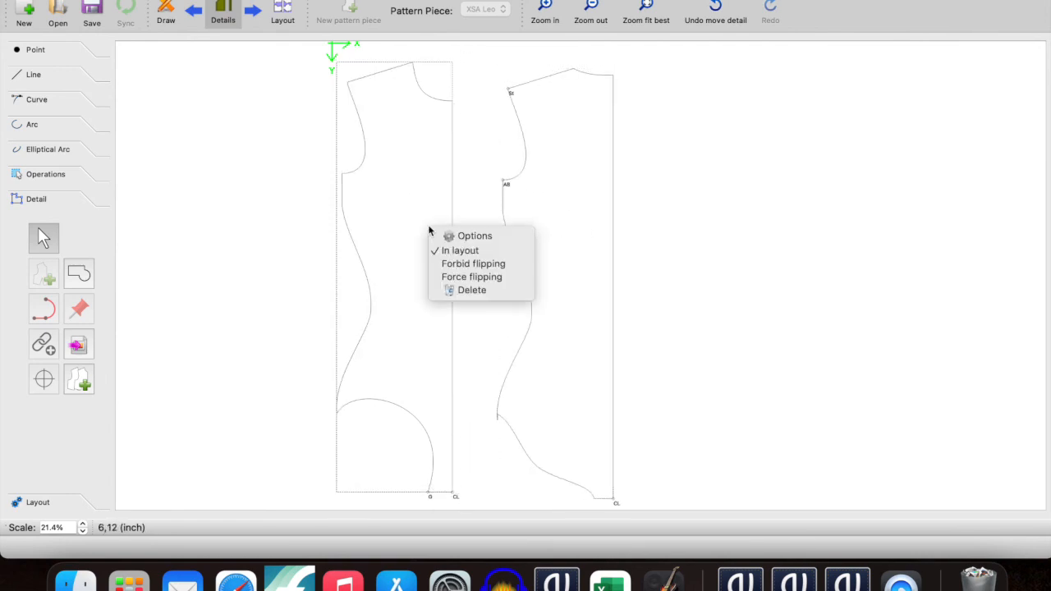
{"action": "left_click", "coordinate": [466, 236]}
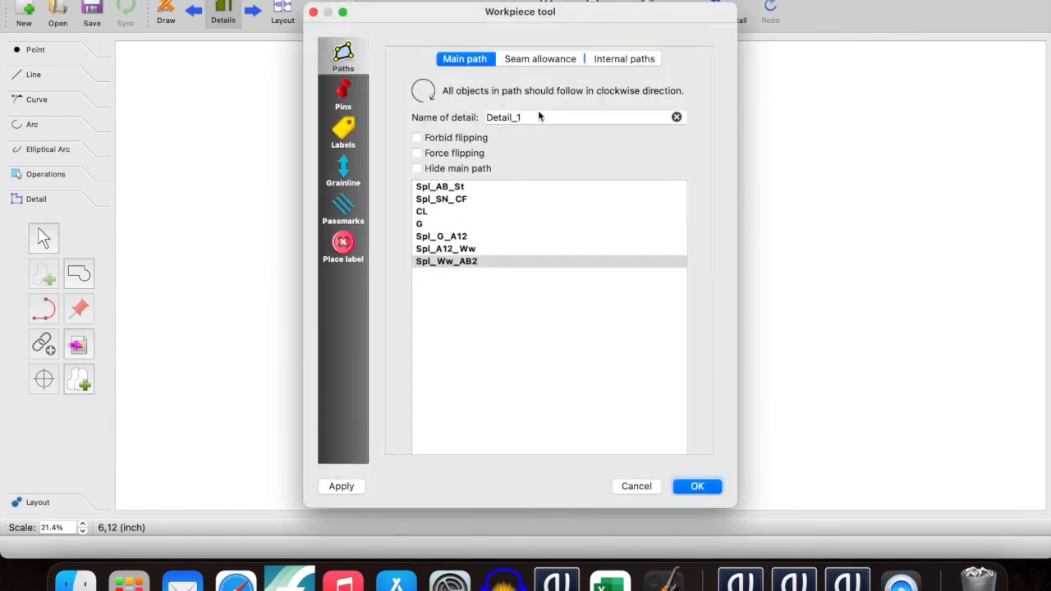
{"action": "left_click", "coordinate": [542, 61]}
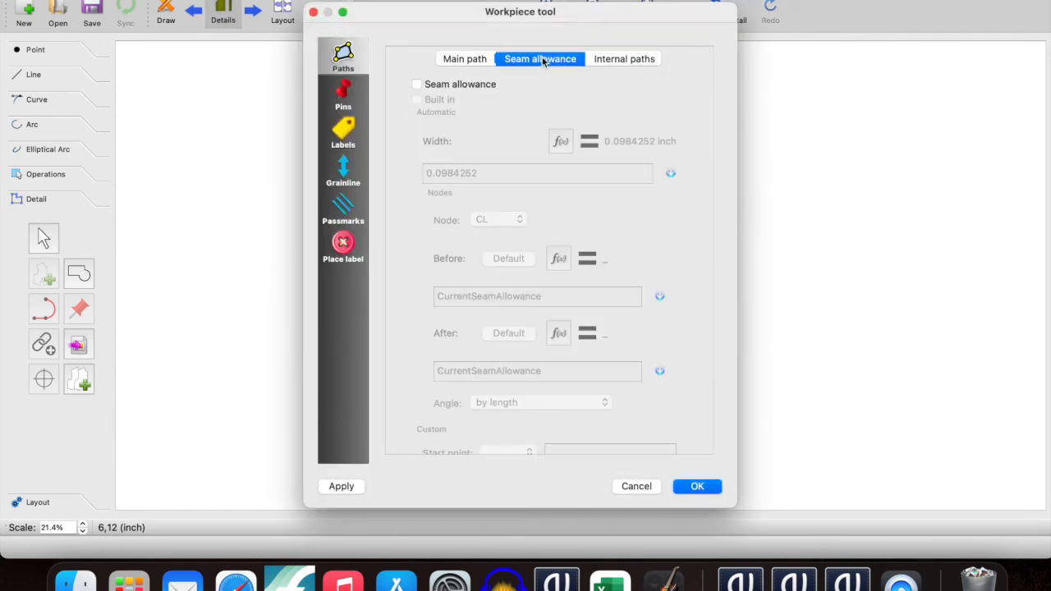
{"action": "left_click", "coordinate": [417, 84]}
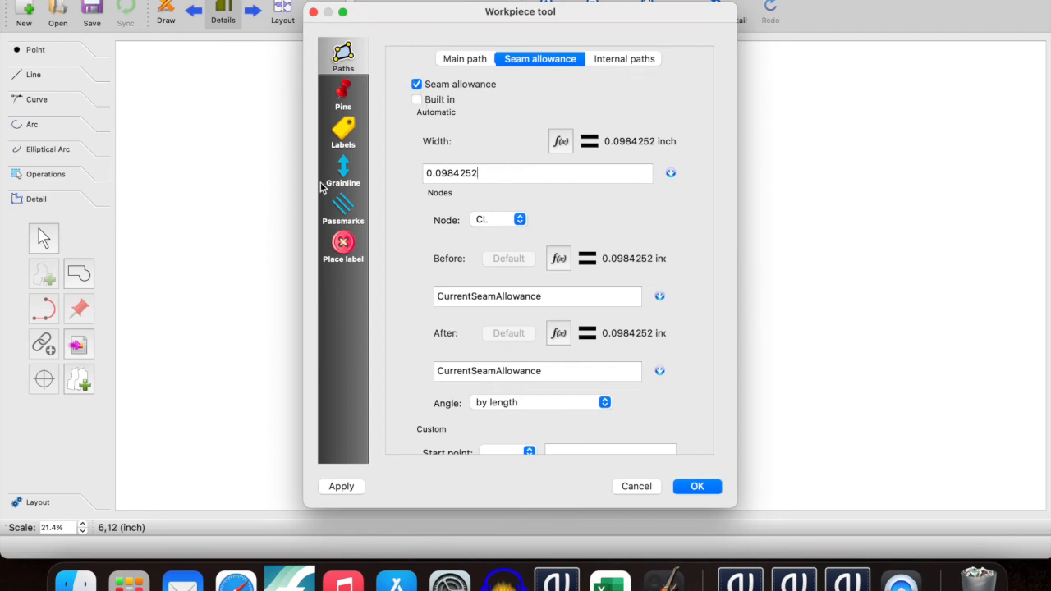
{"action": "triple_click", "coordinate": [506, 179]}
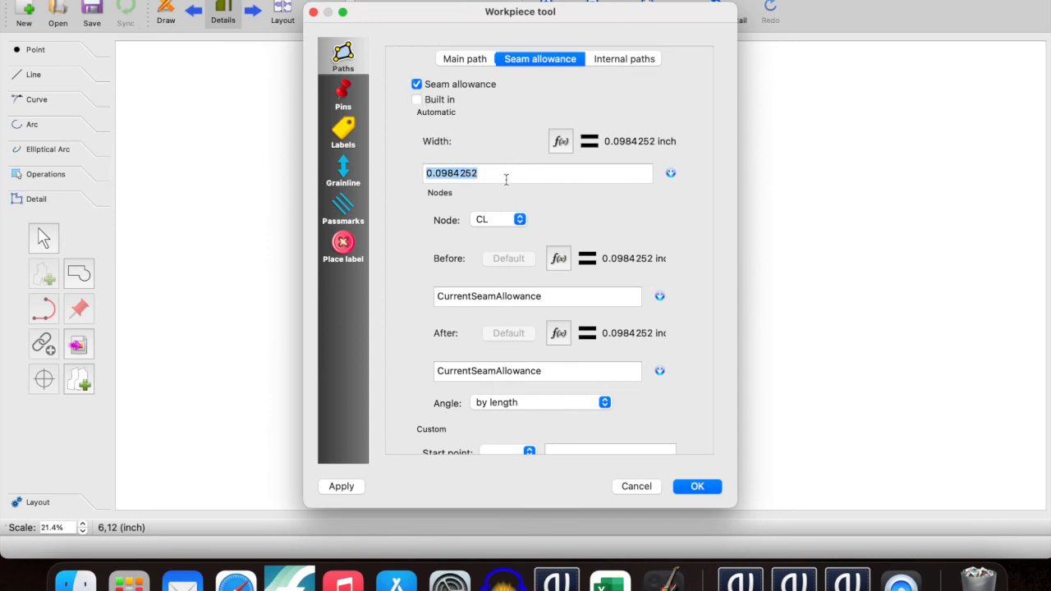
{"action": "type", "text": "1/4"}
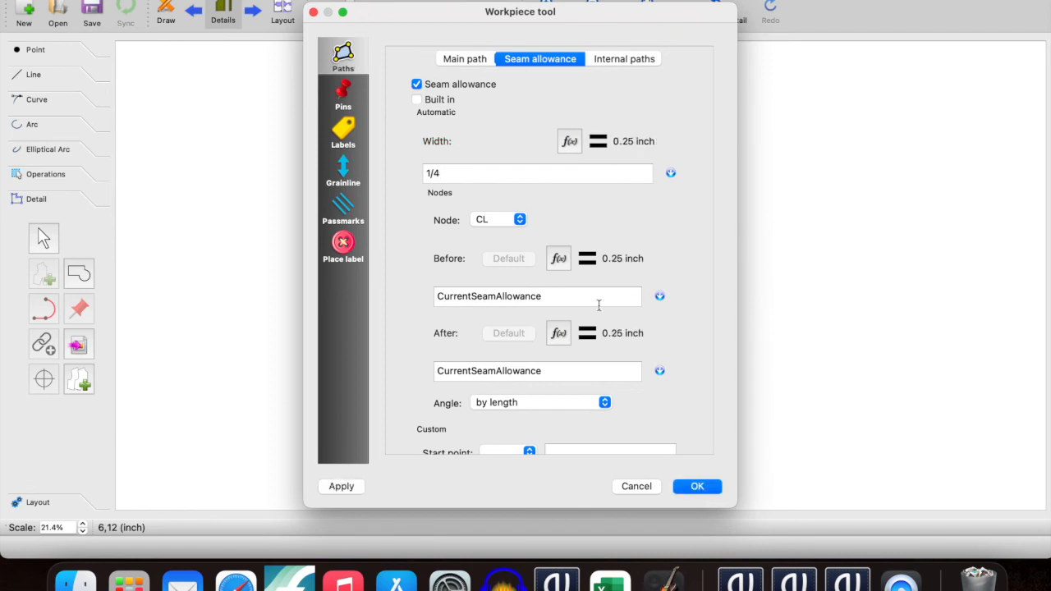
{"action": "left_click", "coordinate": [696, 487]}
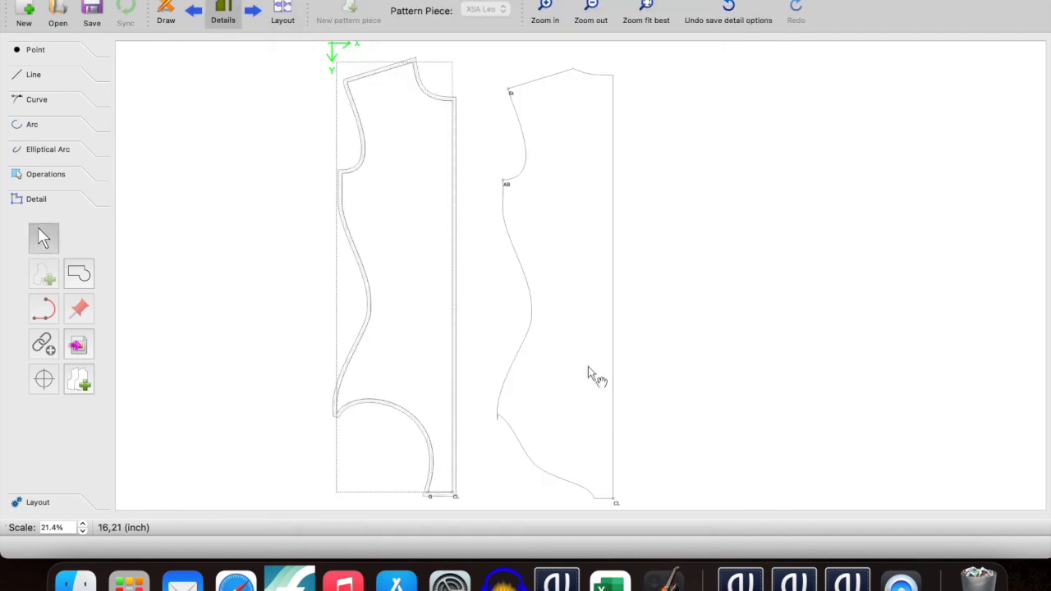
- Examine the front piece's seam allowance around the neckline, along the centre front and at the crotch
{"action": "scroll", "coordinate": [434, 307], "scroll_direction": "up", "scroll_amount": 5, "text": "ctrl"}
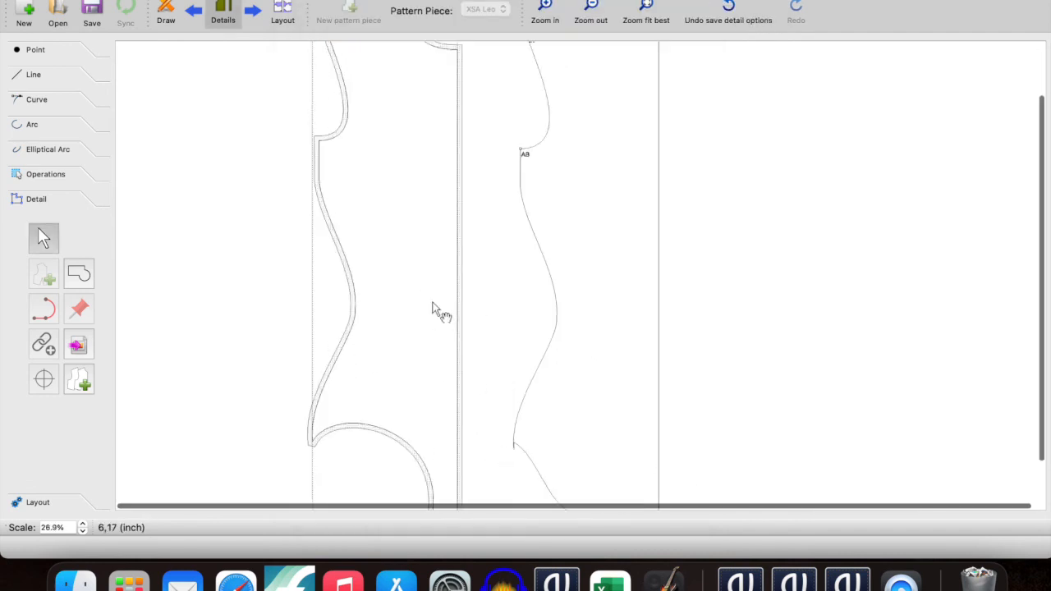
{"action": "scroll", "coordinate": [436, 310], "scroll_direction": "down", "scroll_amount": 5, "text": "ctrl"}
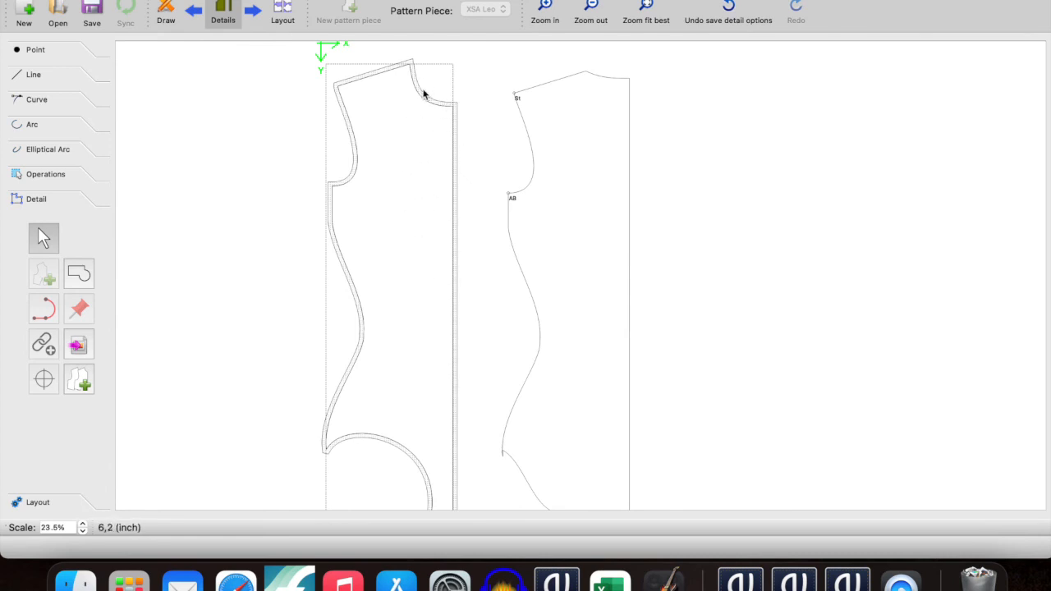
{"action": "scroll", "coordinate": [409, 315], "scroll_direction": "down", "scroll_amount": 1}
{"action": "scroll", "coordinate": [408, 321], "scroll_direction": "down", "scroll_amount": 3}
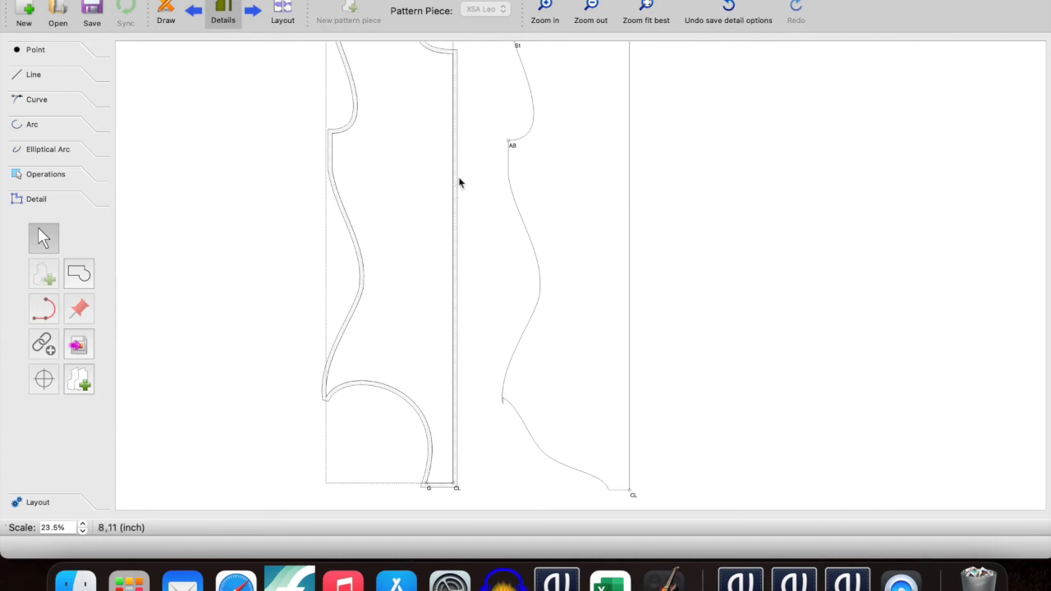
{"action": "scroll", "coordinate": [454, 176], "scroll_direction": "up", "scroll_amount": 10, "text": "ctrl"}
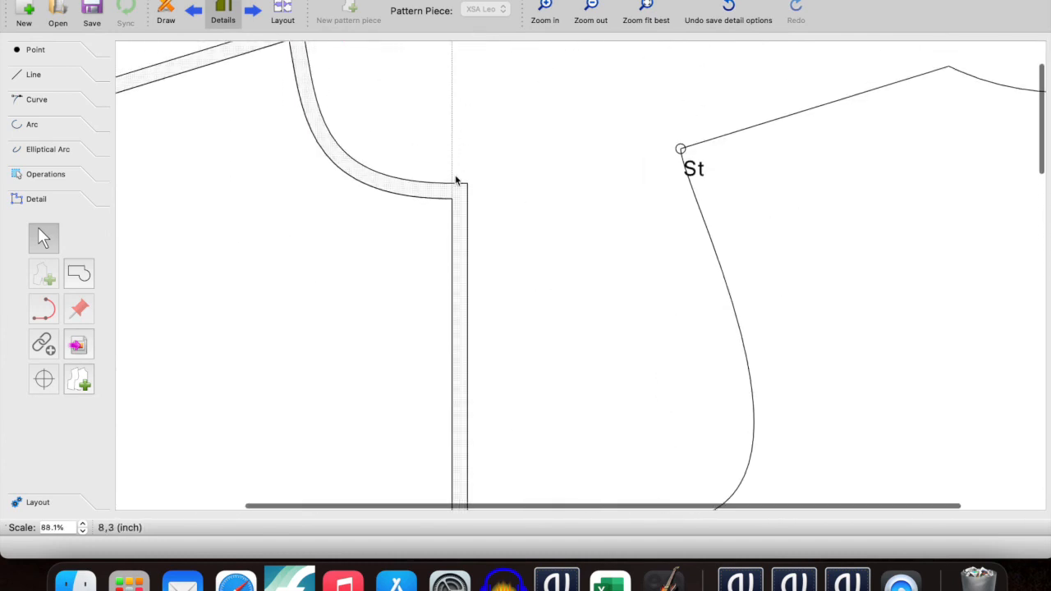
{"action": "scroll", "coordinate": [453, 228], "scroll_direction": "down", "scroll_amount": 5}
{"action": "scroll", "coordinate": [453, 229], "scroll_direction": "down", "scroll_amount": 10}
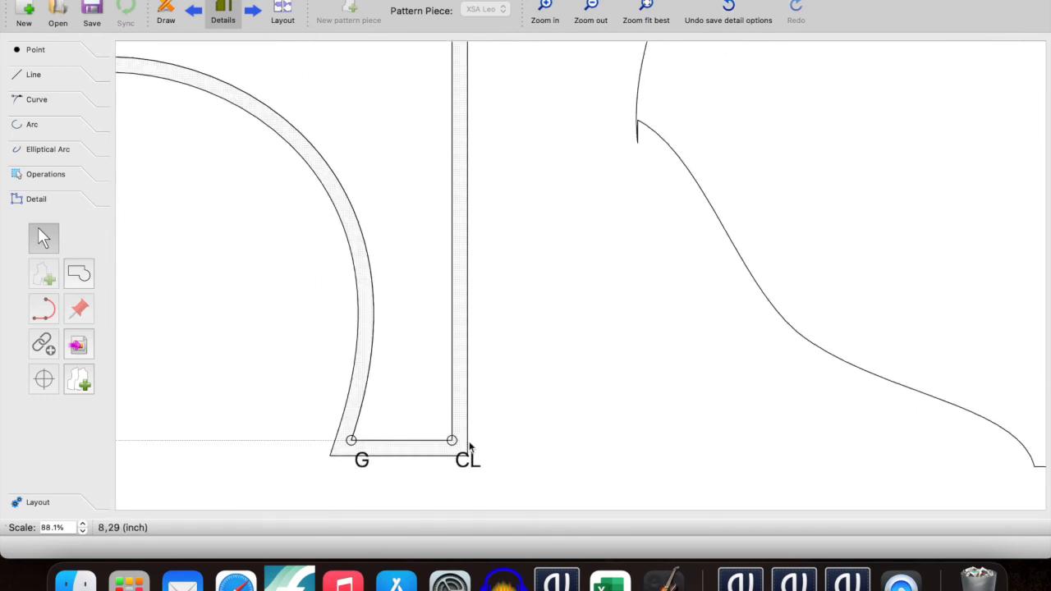
- Review the front piece's seam allowance settings for node CL and close the options without changing anything
{"action": "right_click", "coordinate": [452, 443]}
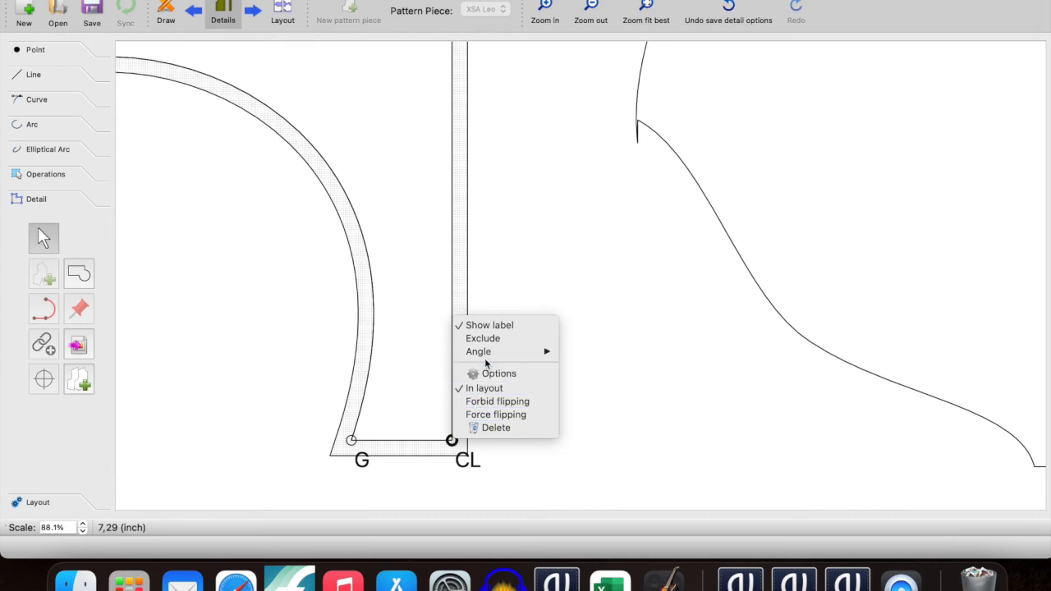
{"action": "mouse_move", "coordinate": [487, 352]}
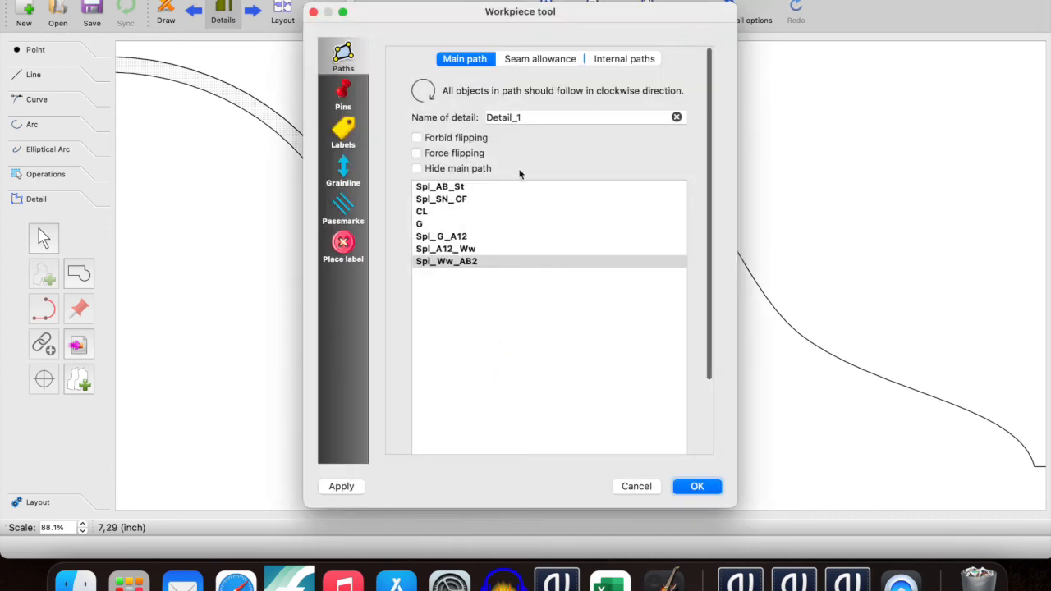
{"action": "left_click", "coordinate": [541, 63]}
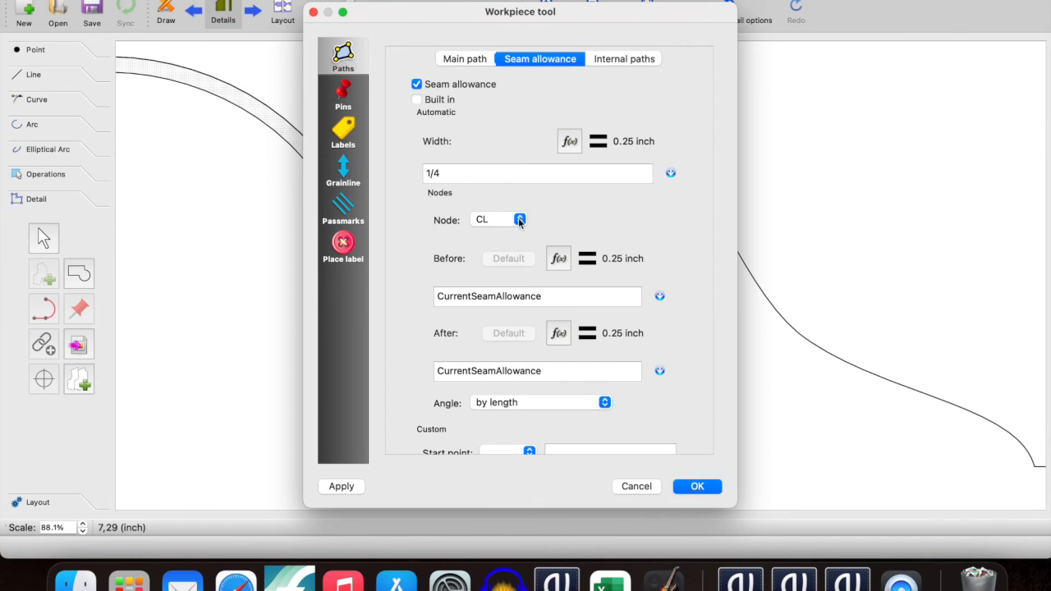
{"action": "scroll", "coordinate": [469, 230], "scroll_direction": "down", "scroll_amount": 3}
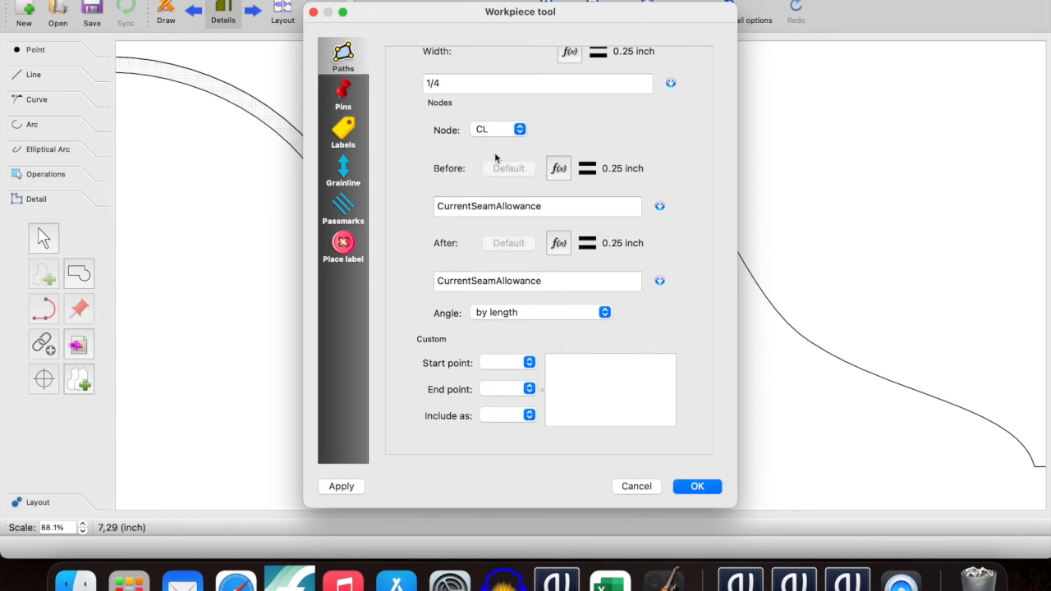
{"action": "left_click", "coordinate": [519, 130]}
{"action": "left_click", "coordinate": [557, 129]}
{"action": "left_click", "coordinate": [635, 486]}
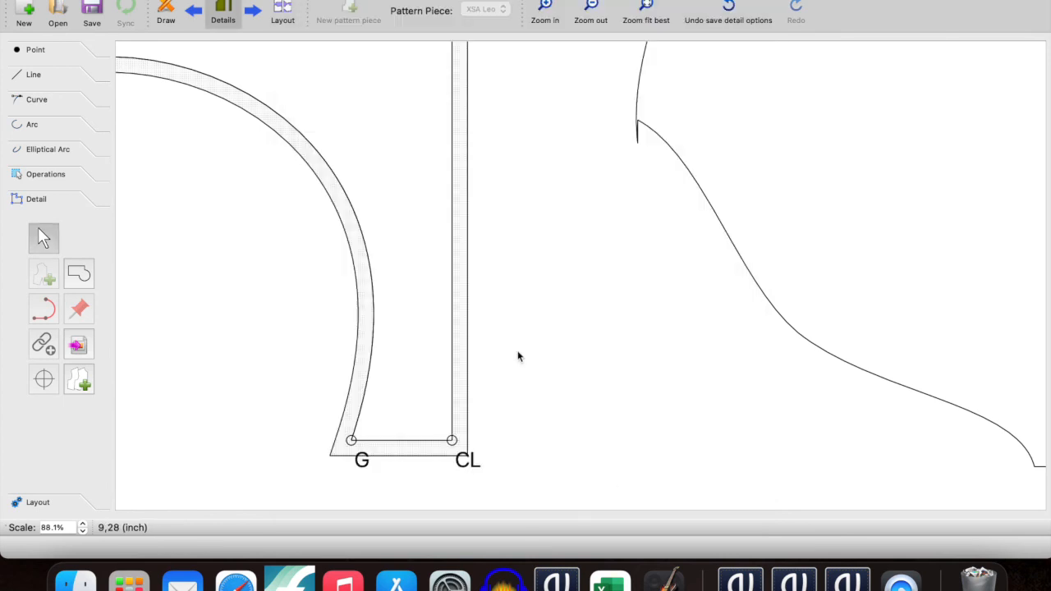
{"action": "scroll", "coordinate": [490, 343], "scroll_direction": "down", "scroll_amount": 10}
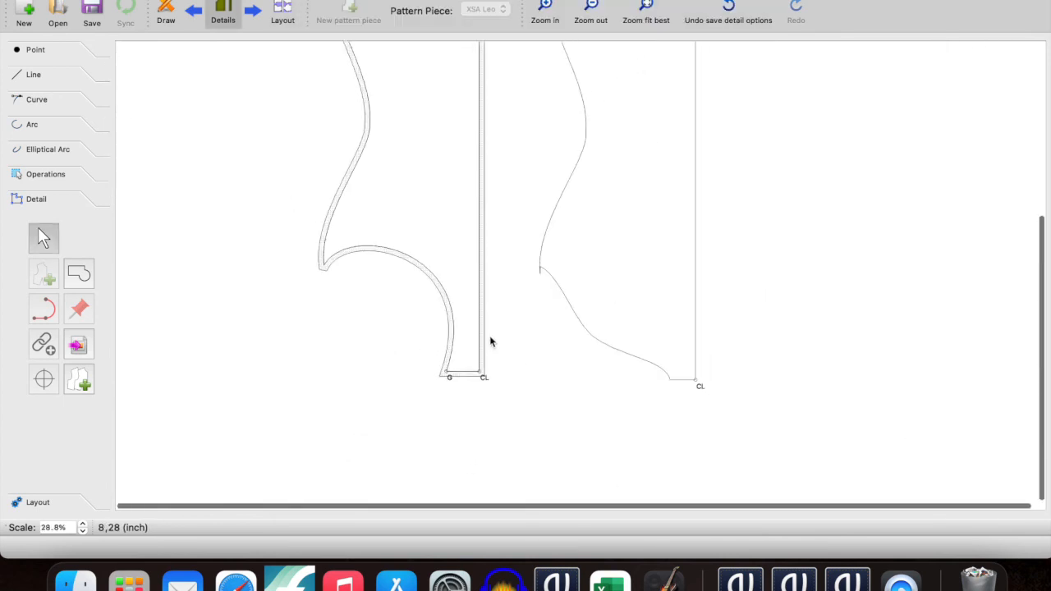
- Create a layout of the pattern pieces using the Roll 24in (96ppi) paper template with the dimensions in inches
{"action": "scroll", "coordinate": [490, 342], "scroll_direction": "up", "scroll_amount": 1}
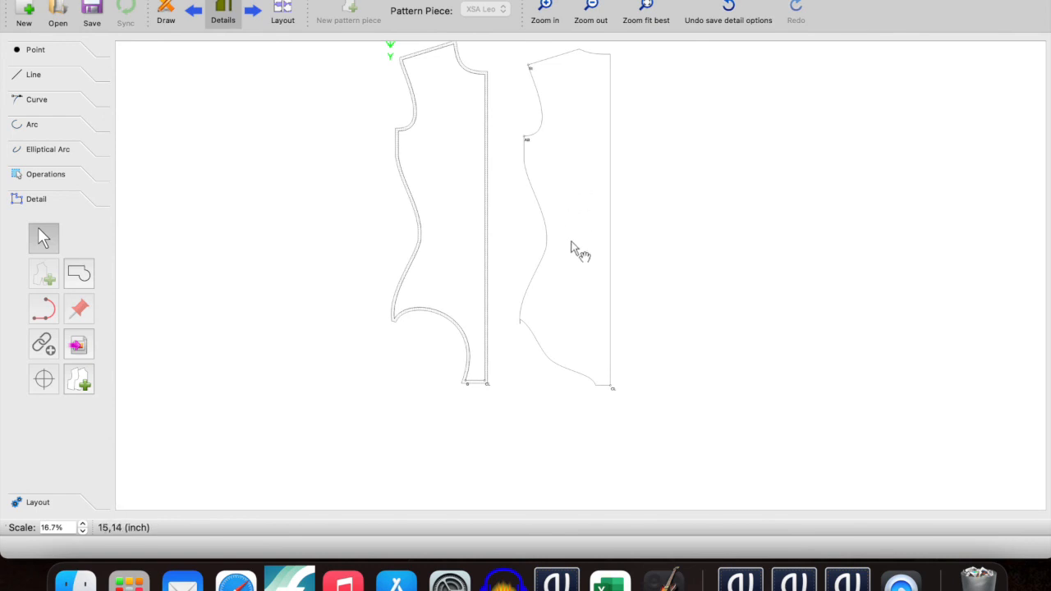
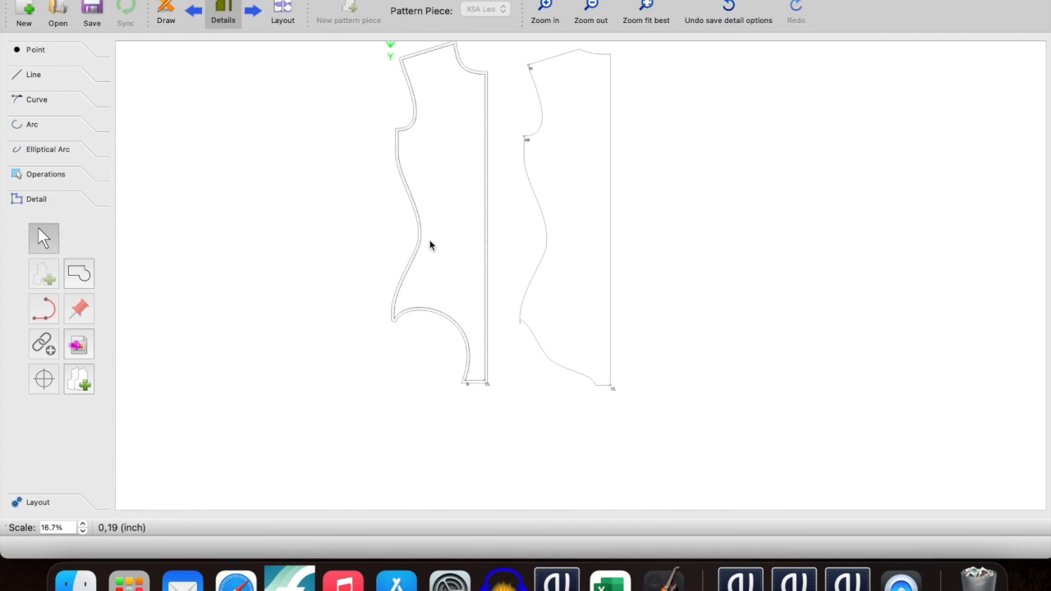
{"action": "left_click", "coordinate": [283, 11]}
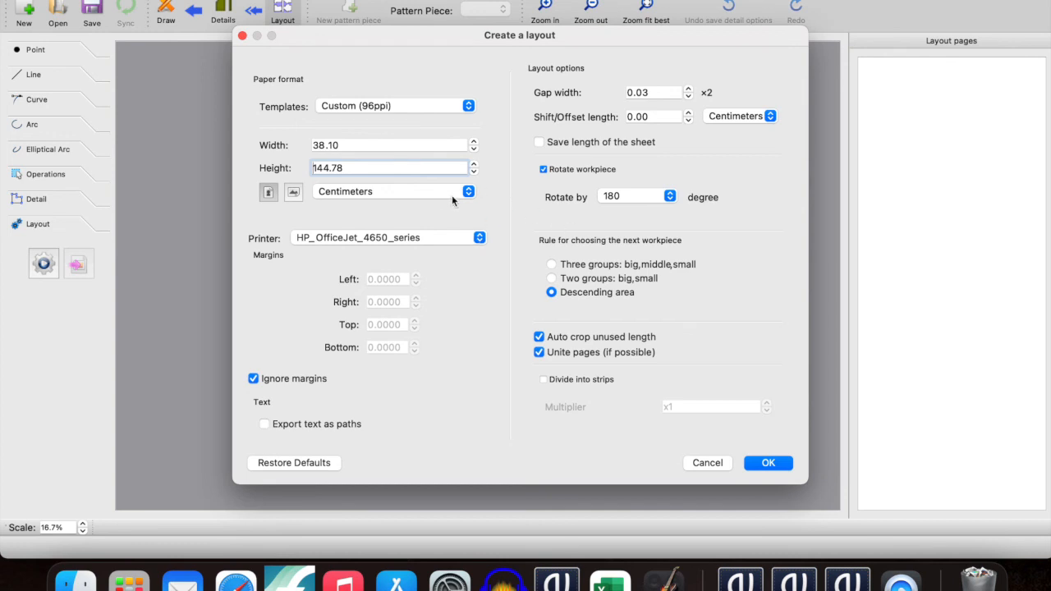
{"action": "left_click", "coordinate": [468, 106]}
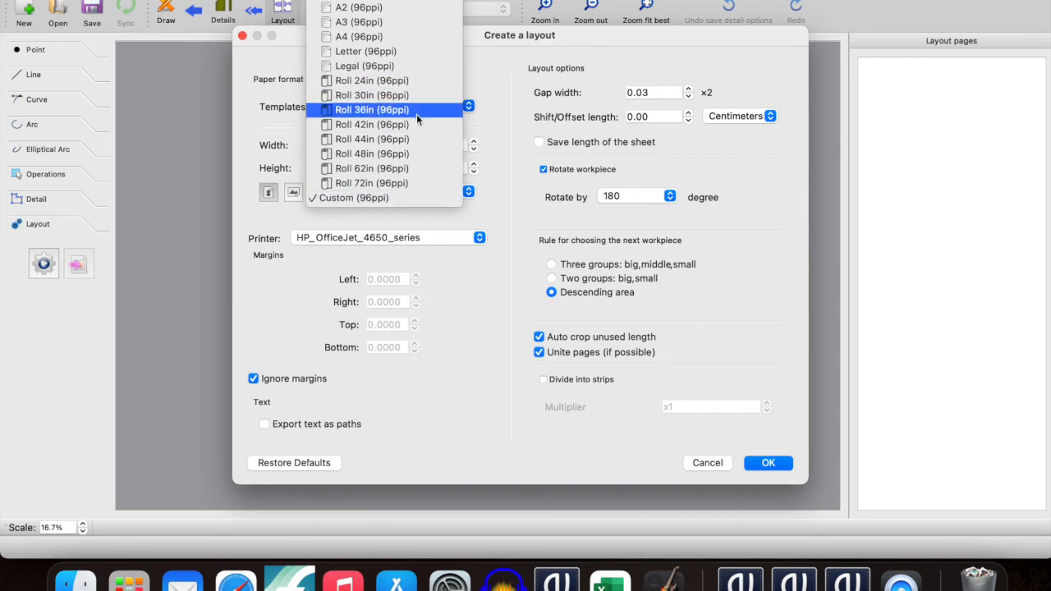
{"action": "left_click", "coordinate": [419, 83]}
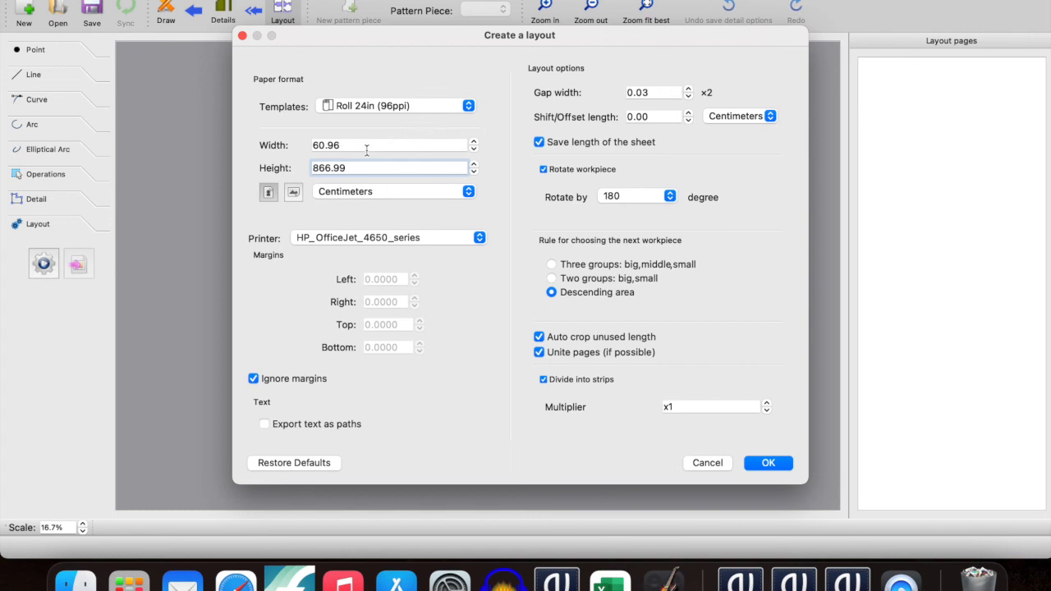
{"action": "left_click", "coordinate": [385, 187]}
{"action": "left_click", "coordinate": [377, 209]}
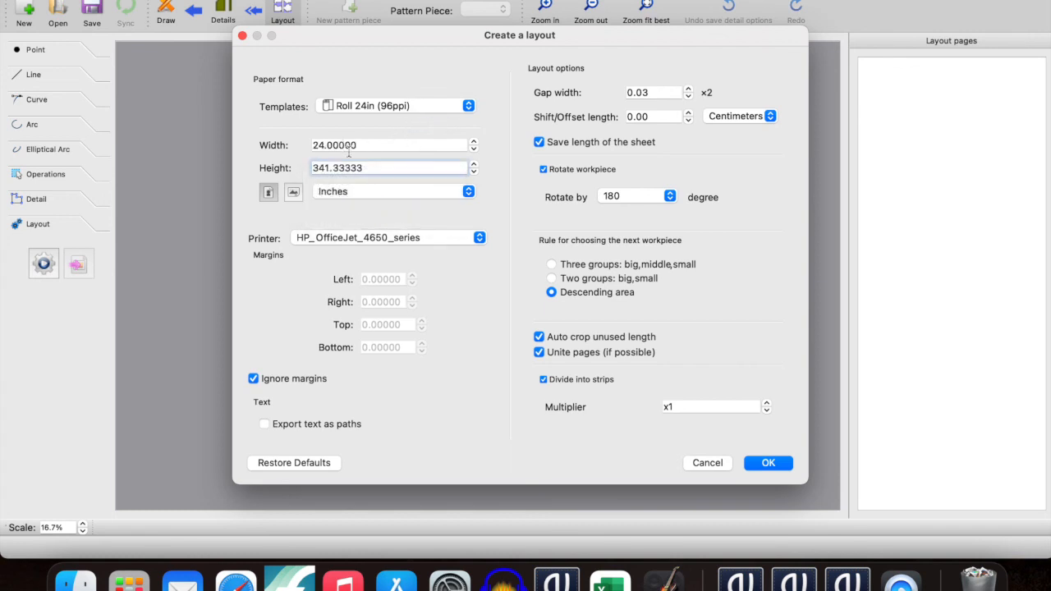
{"action": "left_click", "coordinate": [775, 463]}
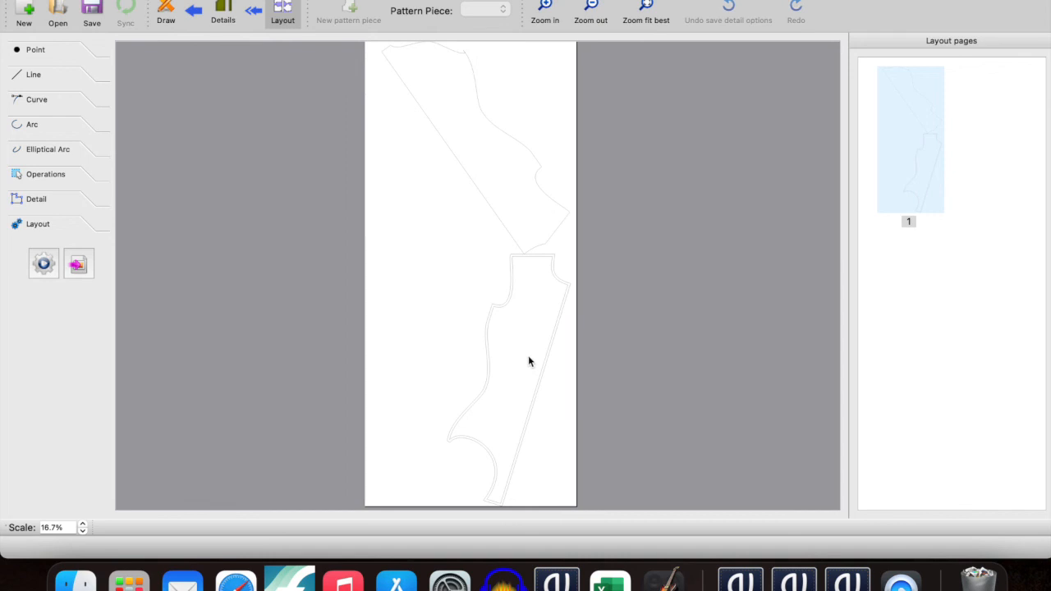
- Examine how the front and back pieces are arranged on the generated sheet, including the seam allowance outlines and crotch end
{"action": "scroll", "coordinate": [528, 338], "scroll_direction": "up", "scroll_amount": 3, "text": "ctrl"}
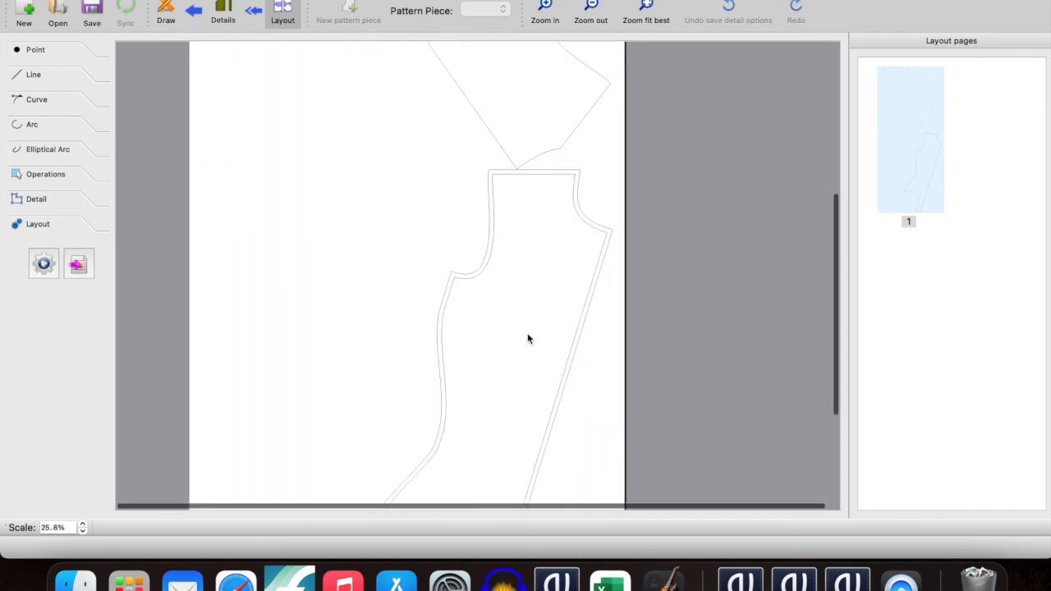
{"action": "scroll", "coordinate": [527, 338], "scroll_direction": "up", "scroll_amount": 3, "text": "ctrl"}
{"action": "scroll", "coordinate": [436, 194], "scroll_direction": "up", "scroll_amount": 3, "text": "ctrl"}
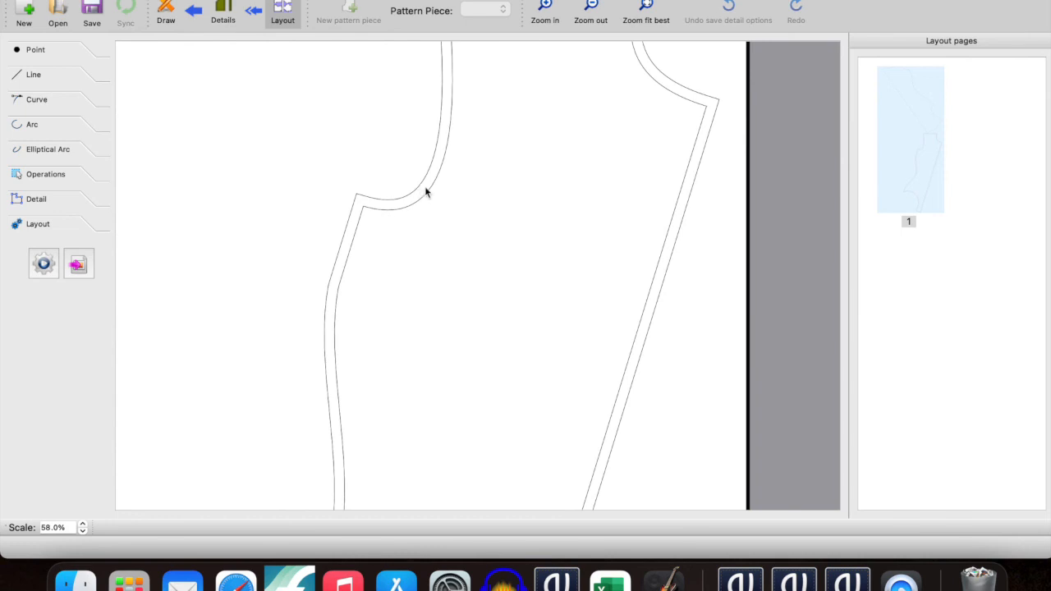
{"action": "scroll", "coordinate": [435, 192], "scroll_direction": "down", "scroll_amount": 3, "text": "ctrl"}
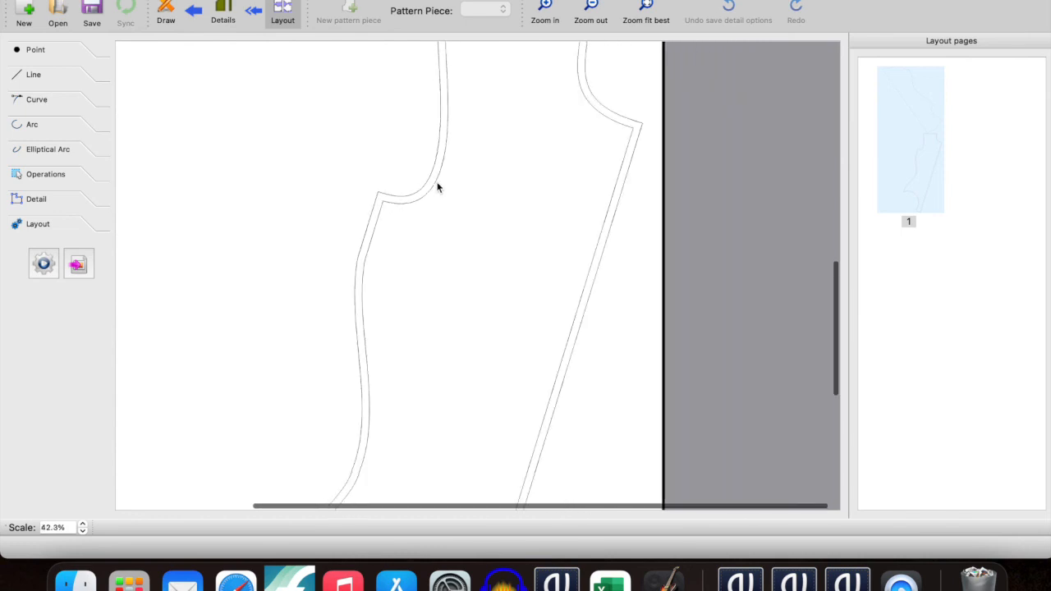
{"action": "scroll", "coordinate": [442, 203], "scroll_direction": "down", "scroll_amount": 5}
{"action": "scroll", "coordinate": [444, 251], "scroll_direction": "down", "scroll_amount": 3, "text": "ctrl"}
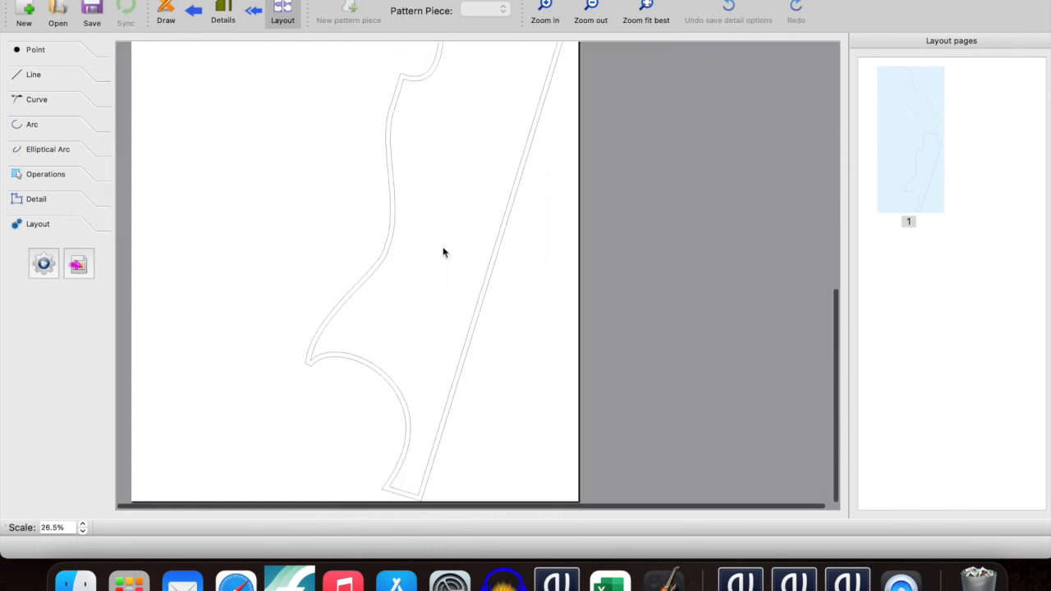
{"action": "scroll", "coordinate": [443, 253], "scroll_direction": "down", "scroll_amount": 5, "text": "ctrl"}
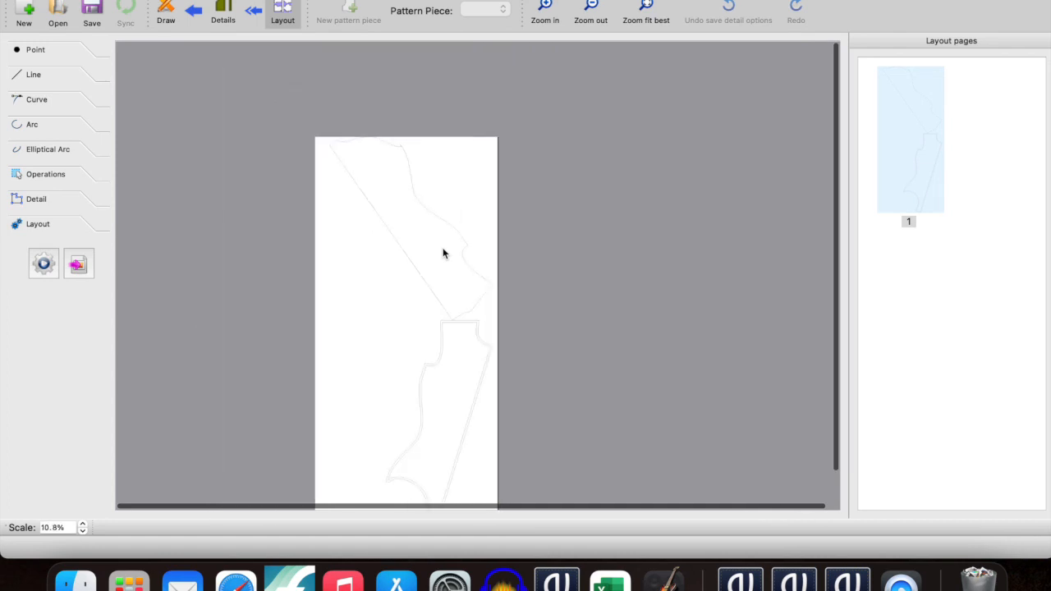
{"action": "scroll", "coordinate": [443, 253], "scroll_direction": "up", "scroll_amount": 2, "text": "ctrl"}
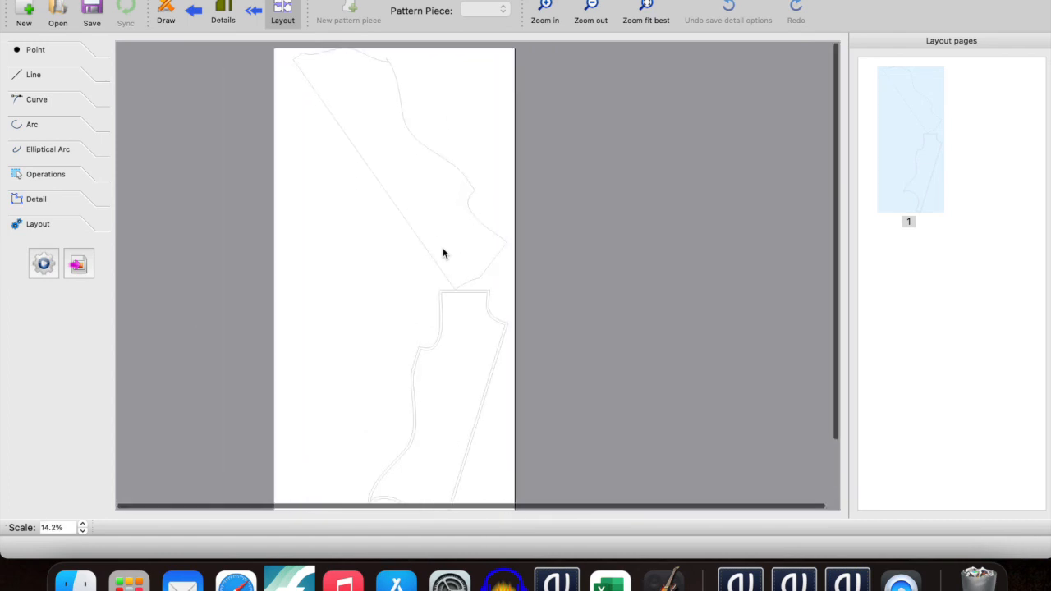
{"action": "scroll", "coordinate": [443, 252], "scroll_direction": "down", "scroll_amount": 3}
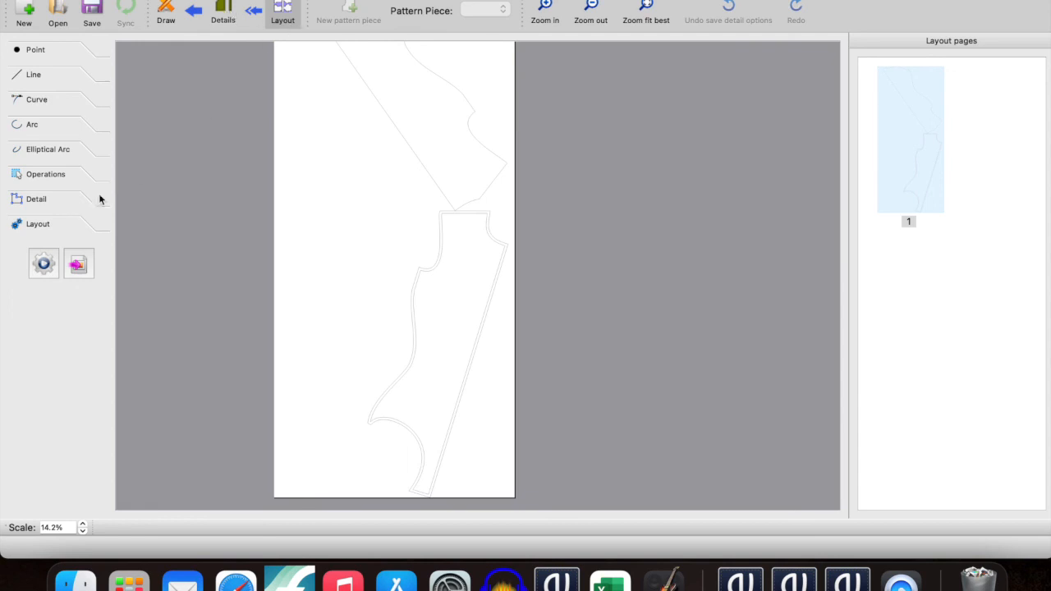
- Regenerate the layout on a custom sheet 12 inches wide
{"action": "left_click", "coordinate": [43, 264]}
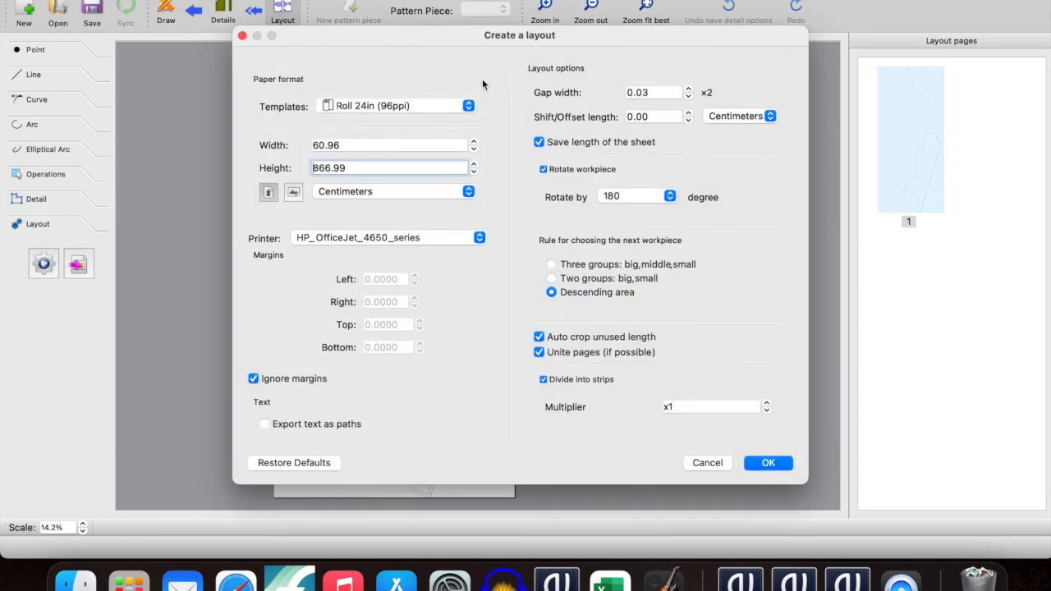
{"action": "left_click", "coordinate": [469, 106]}
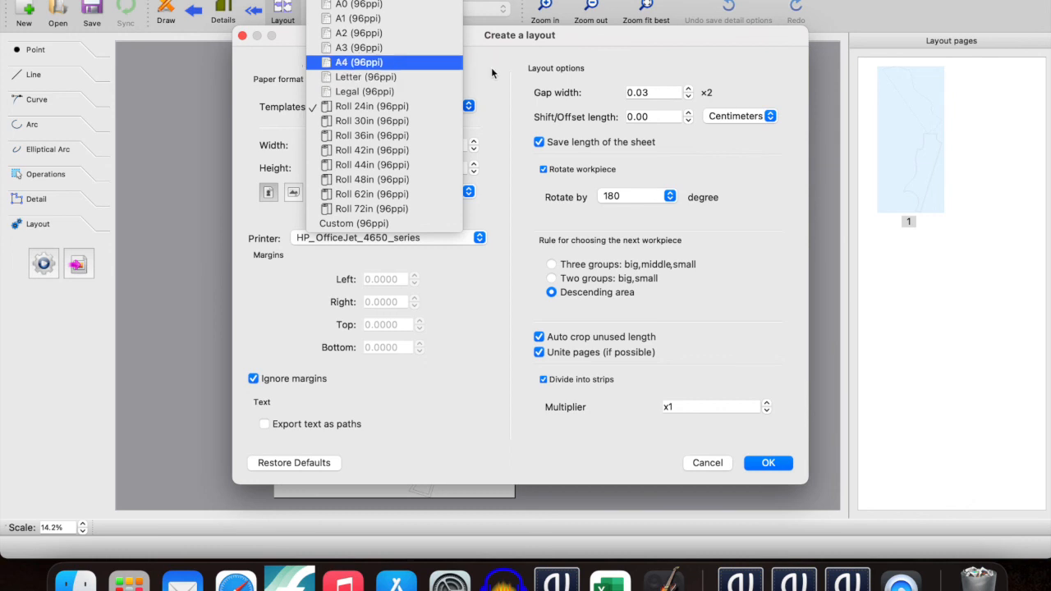
{"action": "left_click", "coordinate": [362, 223]}
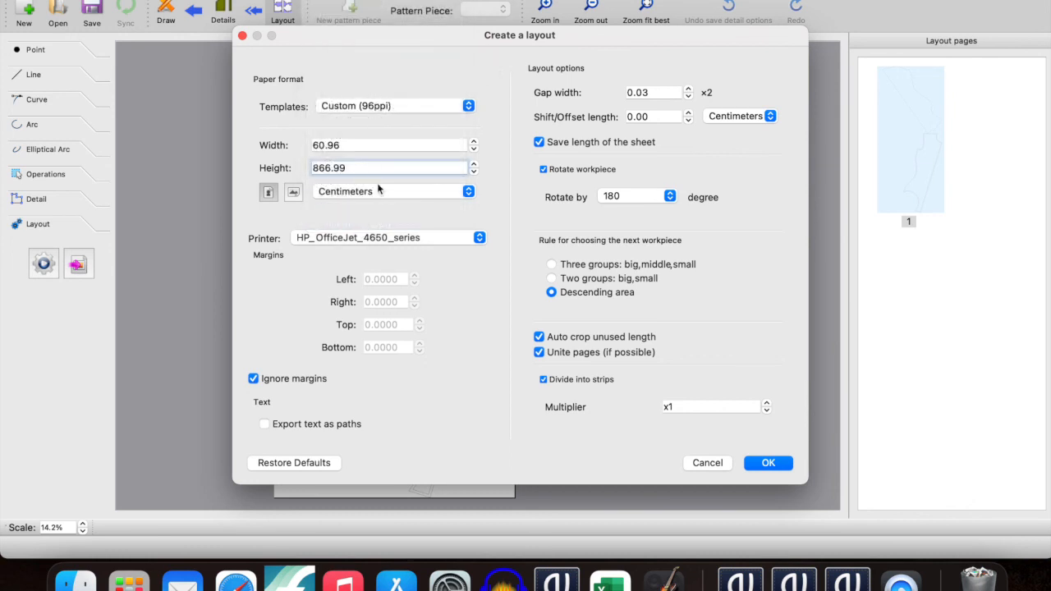
{"action": "left_click_drag", "start_coordinate": [364, 145], "coordinate": [232, 107]}
{"action": "left_click", "coordinate": [401, 193]}
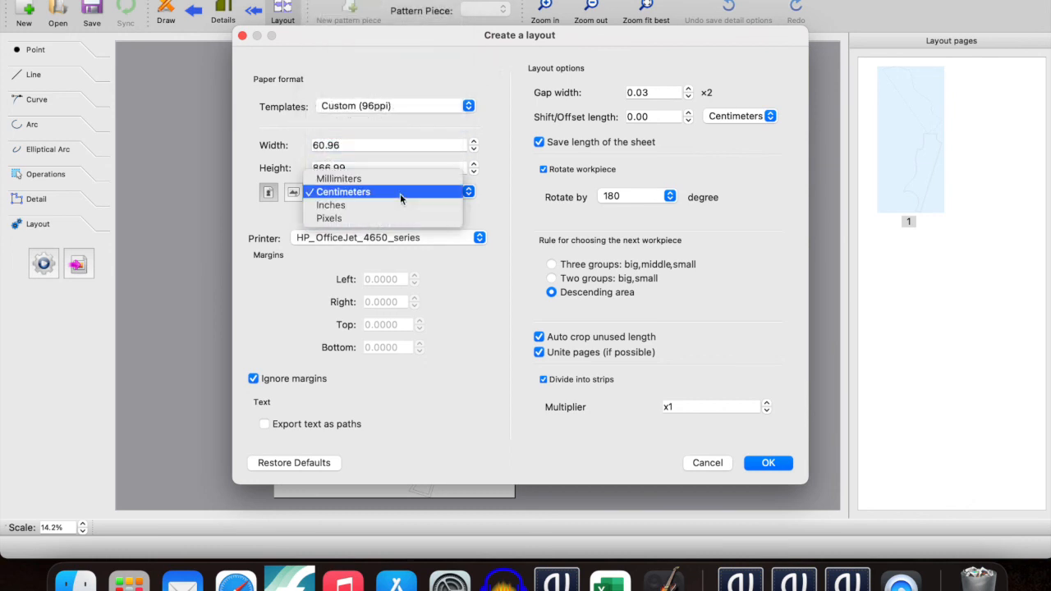
{"action": "left_click", "coordinate": [394, 205]}
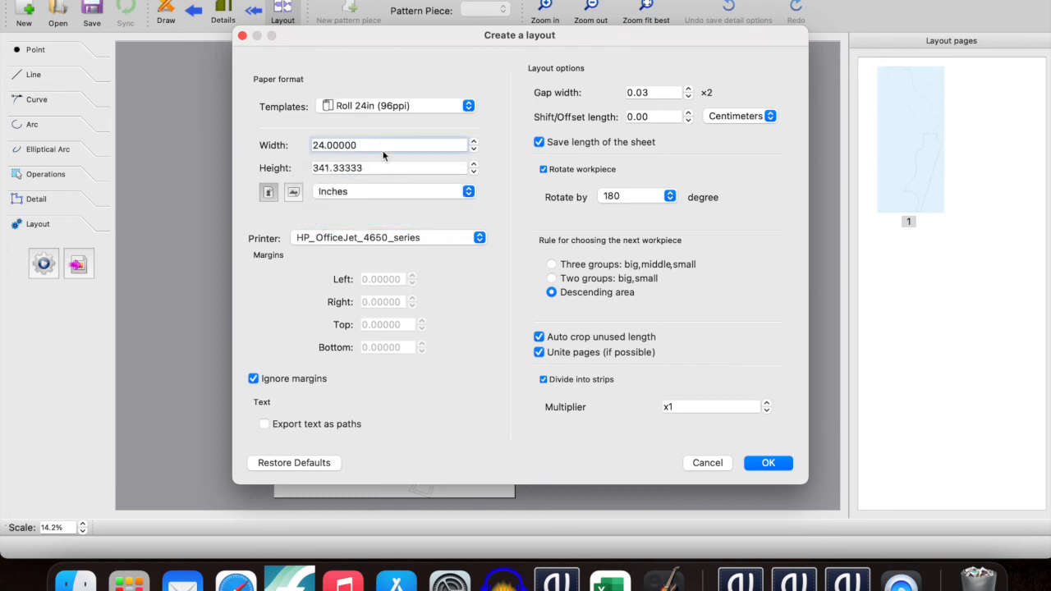
{"action": "left_click_drag", "start_coordinate": [384, 145], "coordinate": [290, 140]}
{"action": "type", "text": "12"}
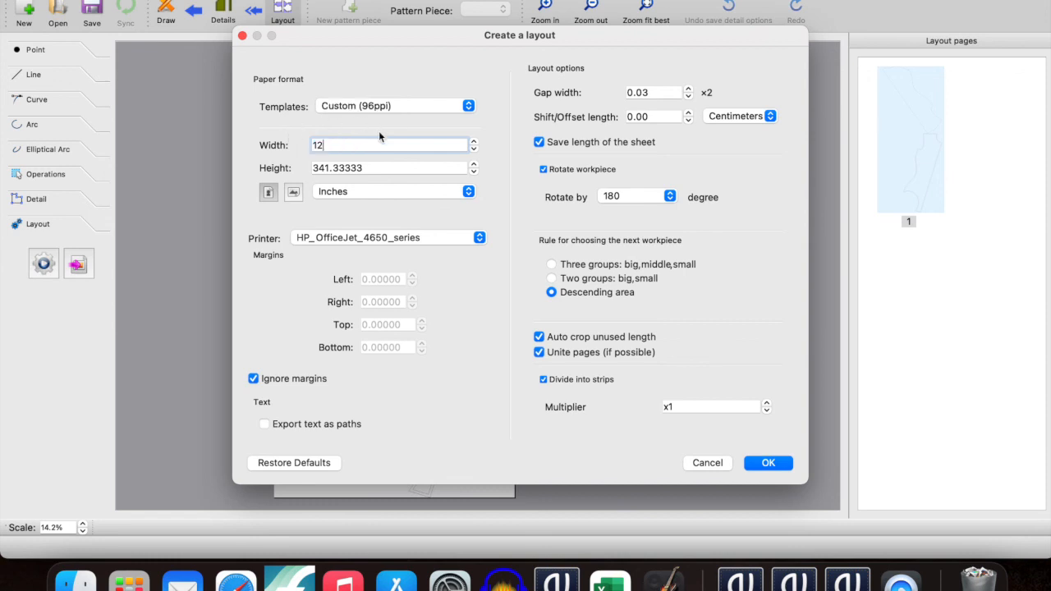
{"action": "left_click", "coordinate": [784, 464]}
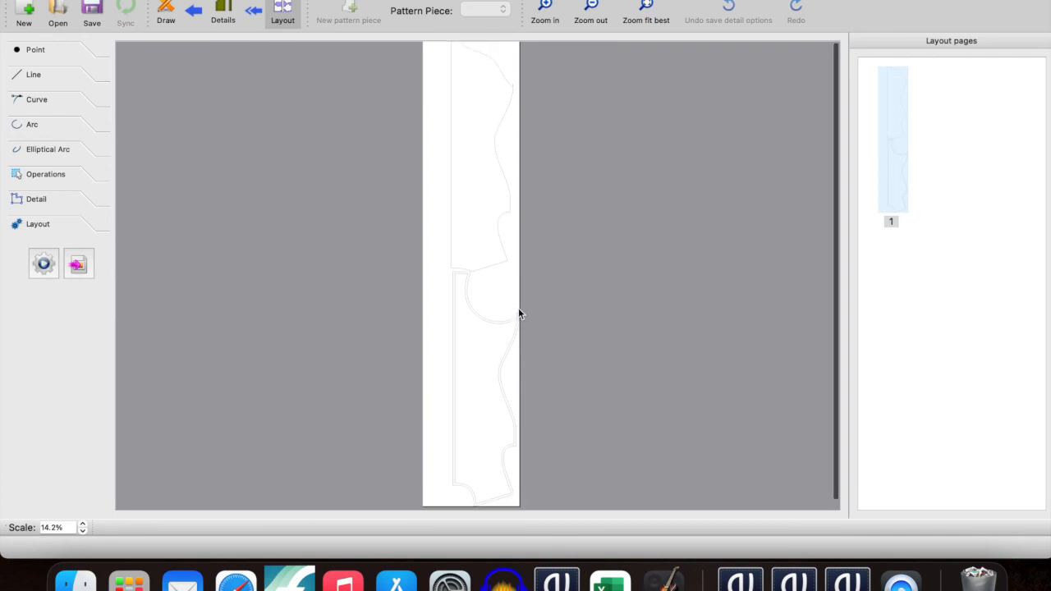
- Check the spare space beside the pieces and regenerate the layout with the sheet width set to 9 inches
{"action": "scroll", "coordinate": [518, 308], "scroll_direction": "up", "scroll_amount": 1, "text": "ctrl"}
{"action": "scroll", "coordinate": [518, 308], "scroll_direction": "up", "scroll_amount": 6, "text": "ctrl"}
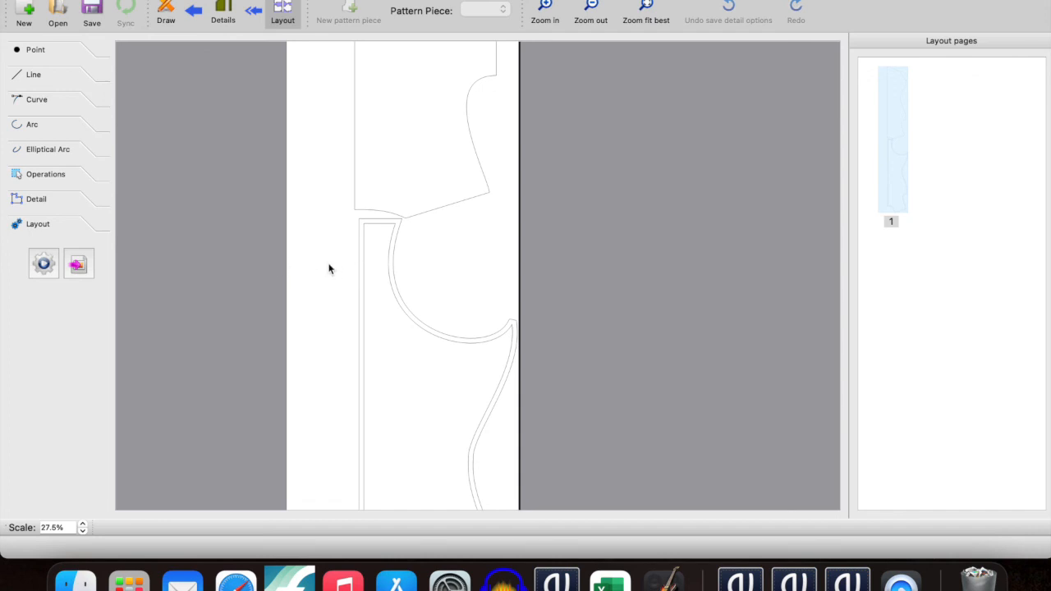
{"action": "left_click", "coordinate": [78, 263]}
{"action": "left_click", "coordinate": [416, 195]}
{"action": "left_click", "coordinate": [415, 205]}
{"action": "left_click", "coordinate": [474, 149]}
{"action": "left_click", "coordinate": [474, 149]}
{"action": "left_click", "coordinate": [473, 149]}
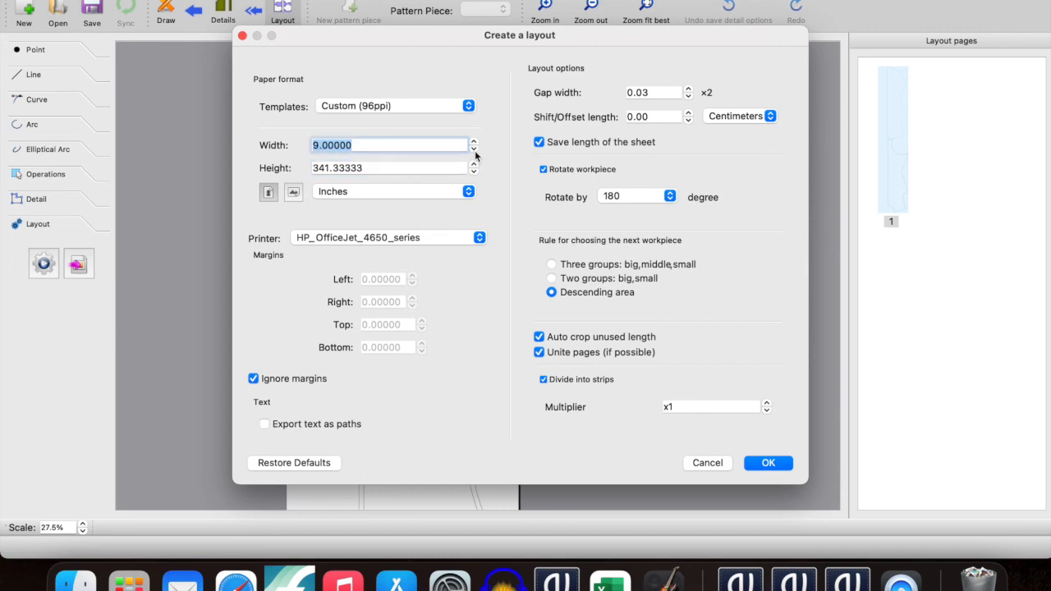
{"action": "left_click", "coordinate": [757, 462]}
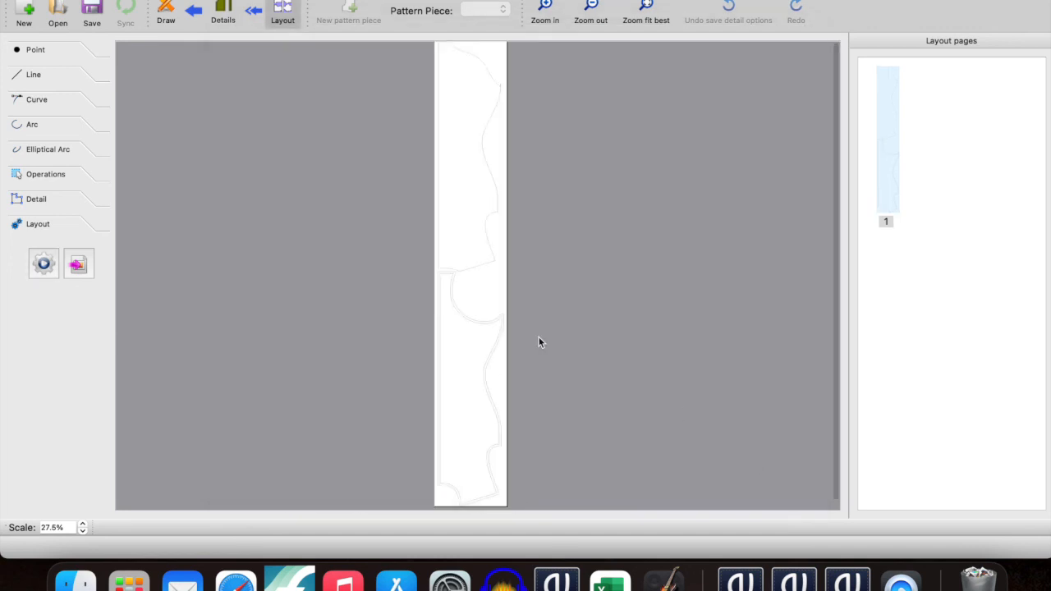
- Inspect how the pieces fit the narrowed sheet and review its paper size in inches, leaving the layout settings unchanged
{"action": "scroll", "coordinate": [404, 324], "scroll_direction": "up", "scroll_amount": 5, "text": "ctrl"}
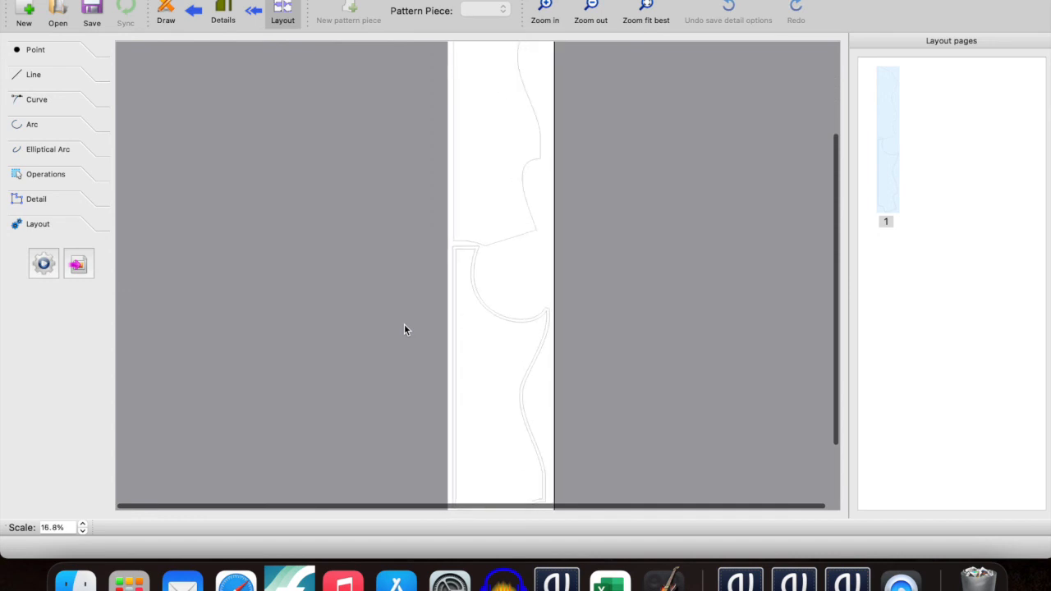
{"action": "scroll", "coordinate": [558, 323], "scroll_direction": "down", "scroll_amount": 2}
{"action": "scroll", "coordinate": [558, 324], "scroll_direction": "up", "scroll_amount": 5, "text": "ctrl"}
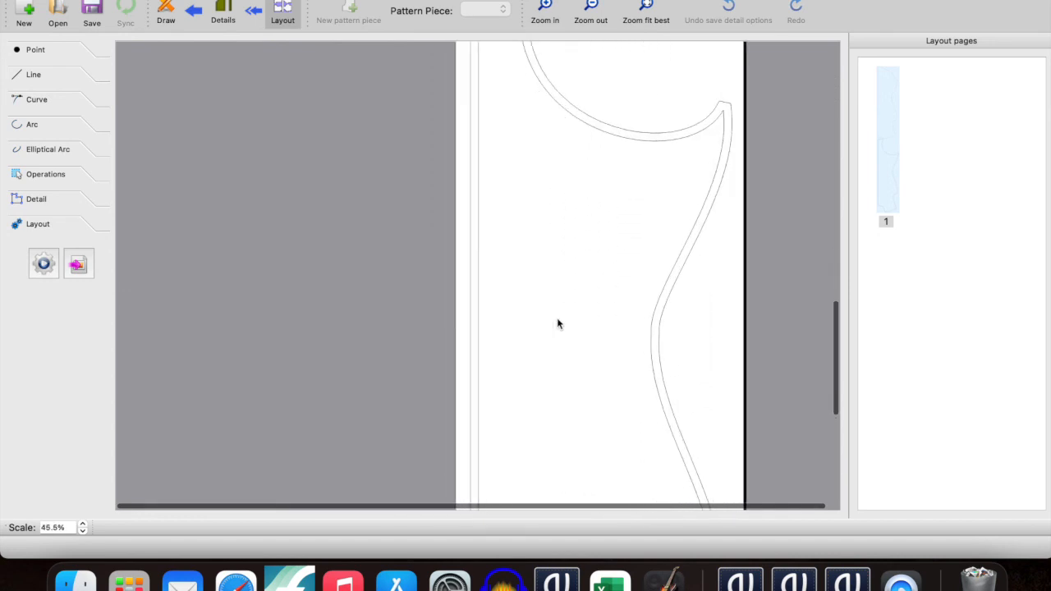
{"action": "scroll", "coordinate": [557, 324], "scroll_direction": "down", "scroll_amount": 8, "text": "ctrl"}
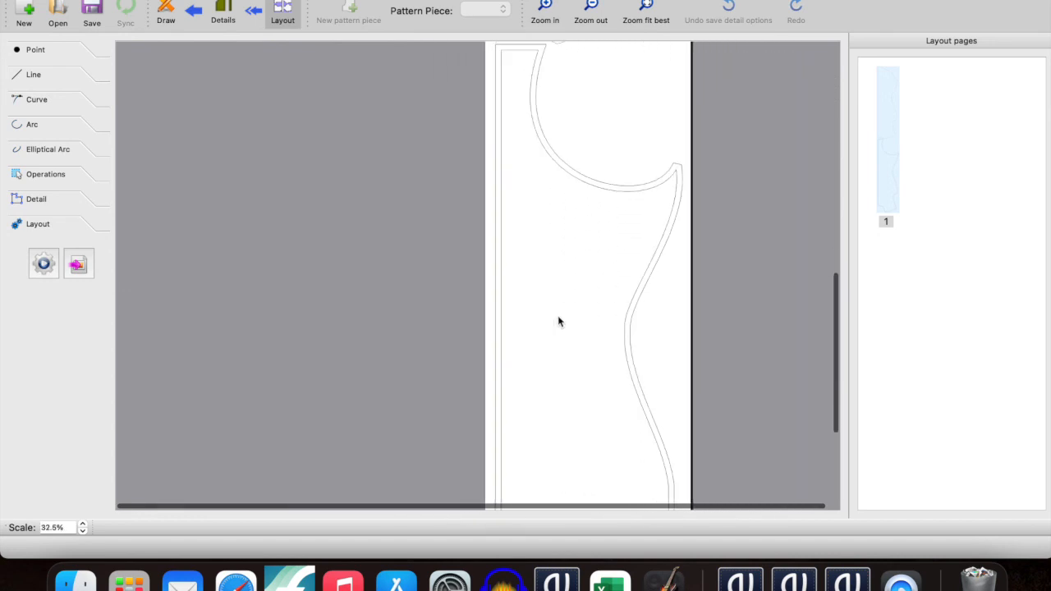
{"action": "scroll", "coordinate": [557, 323], "scroll_direction": "down", "scroll_amount": 3}
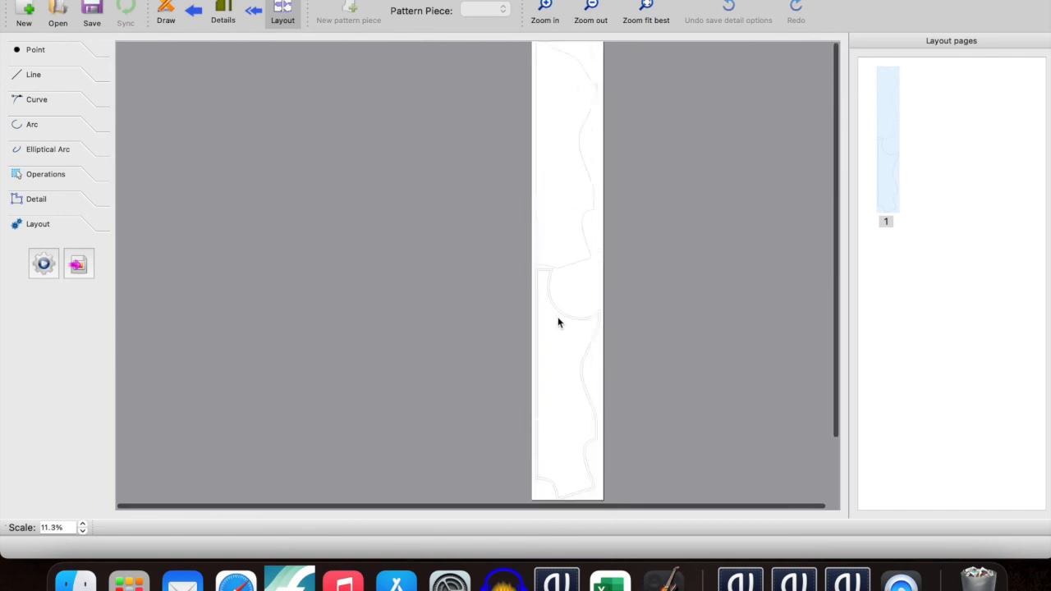
{"action": "left_click", "coordinate": [43, 263]}
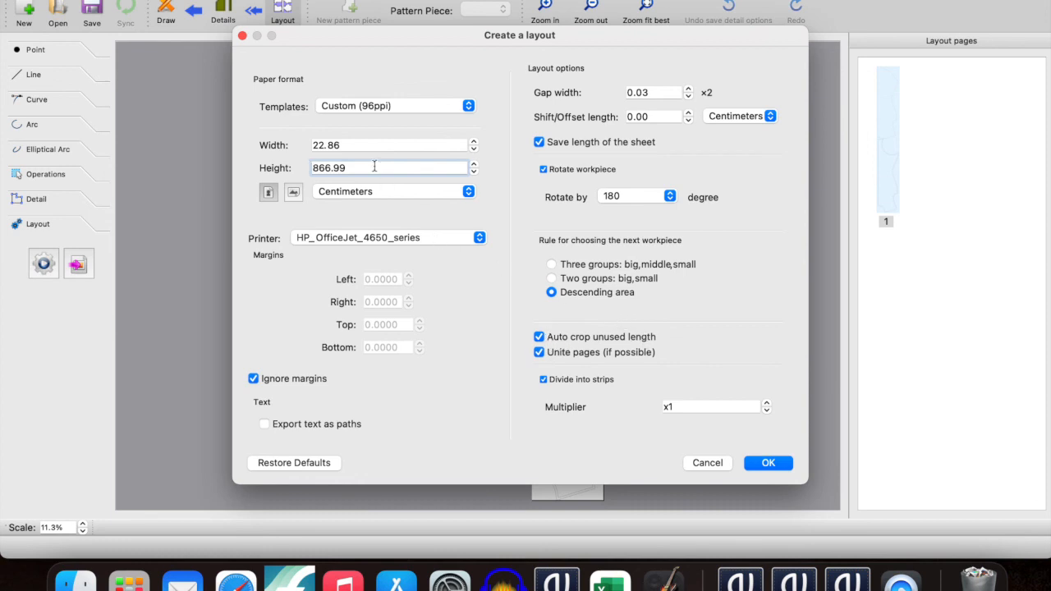
{"action": "left_click", "coordinate": [375, 195]}
{"action": "left_click", "coordinate": [375, 204]}
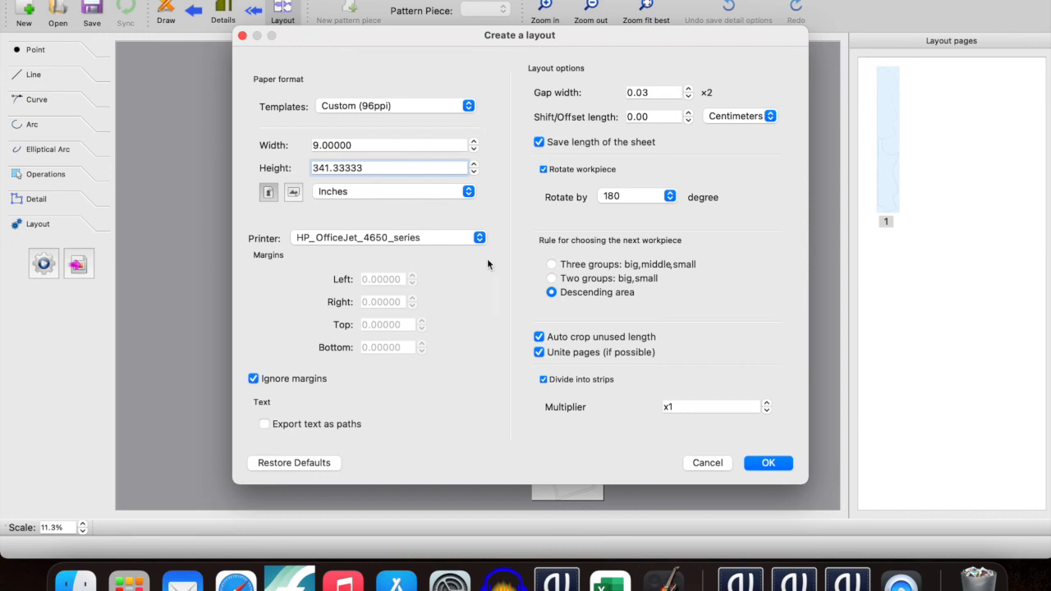
{"action": "left_click", "coordinate": [721, 464]}
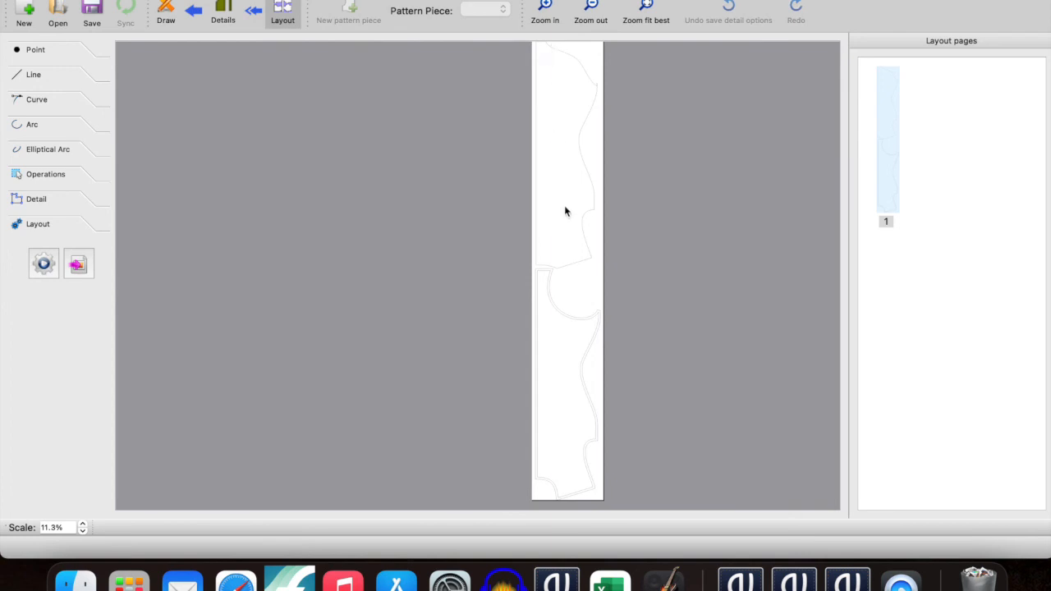
- Preview the layout as a tiled PDF and show all of its pages together
{"action": "scroll", "coordinate": [562, 462], "scroll_direction": "down", "scroll_amount": 5}
{"action": "scroll", "coordinate": [562, 462], "scroll_direction": "up", "scroll_amount": 5}
{"action": "left_click", "coordinate": [105, 0]}
{"action": "mouse_move", "coordinate": [213, 75]}
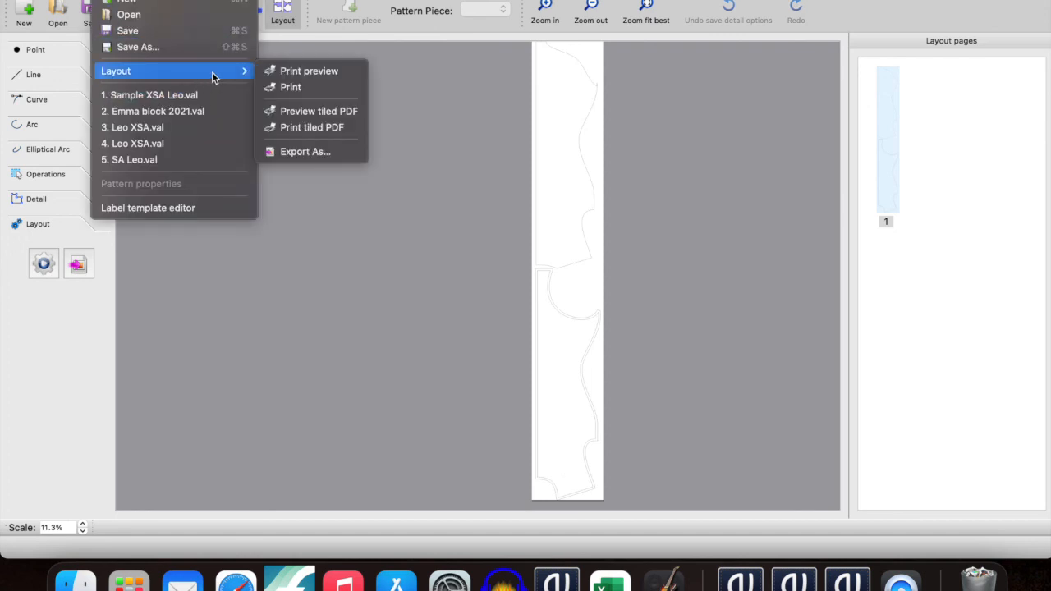
{"action": "left_click", "coordinate": [333, 112]}
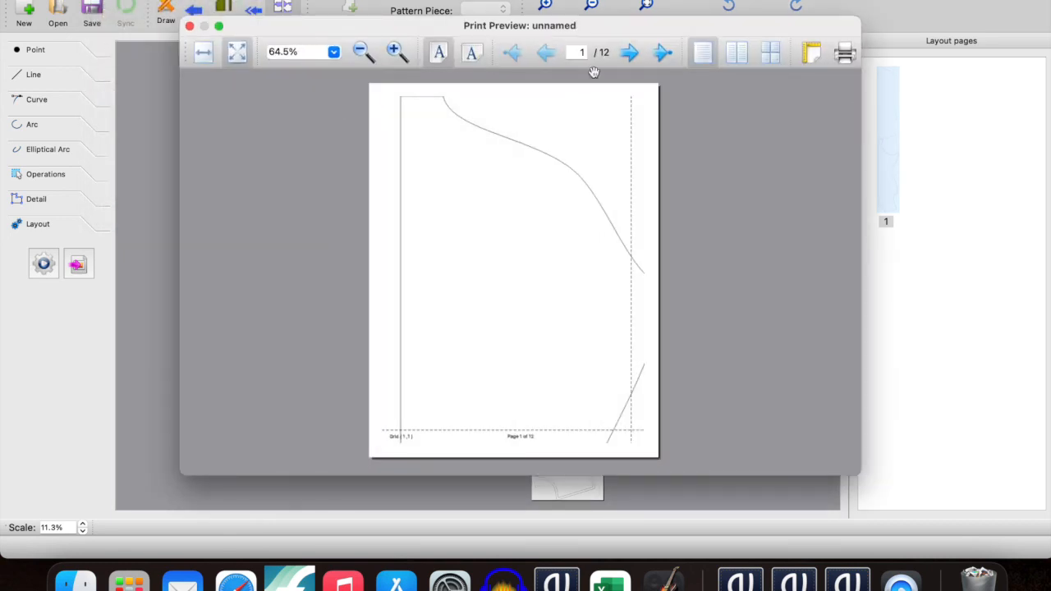
{"action": "left_click", "coordinate": [772, 53]}
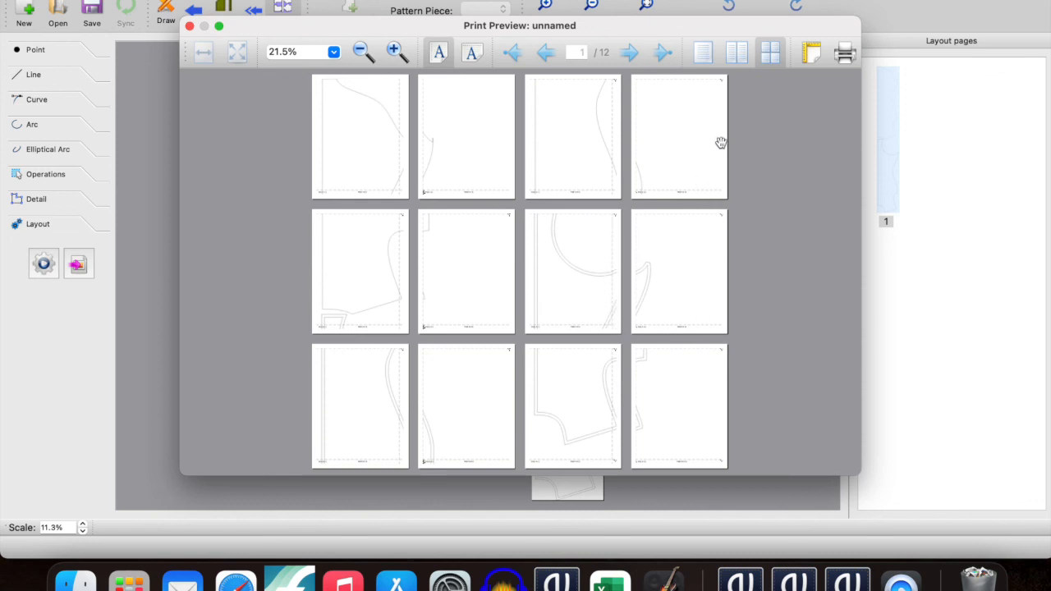
- Review the page range, preset and printer choices for the tiled pages, and close the preview without printing
{"action": "left_click", "coordinate": [846, 54]}
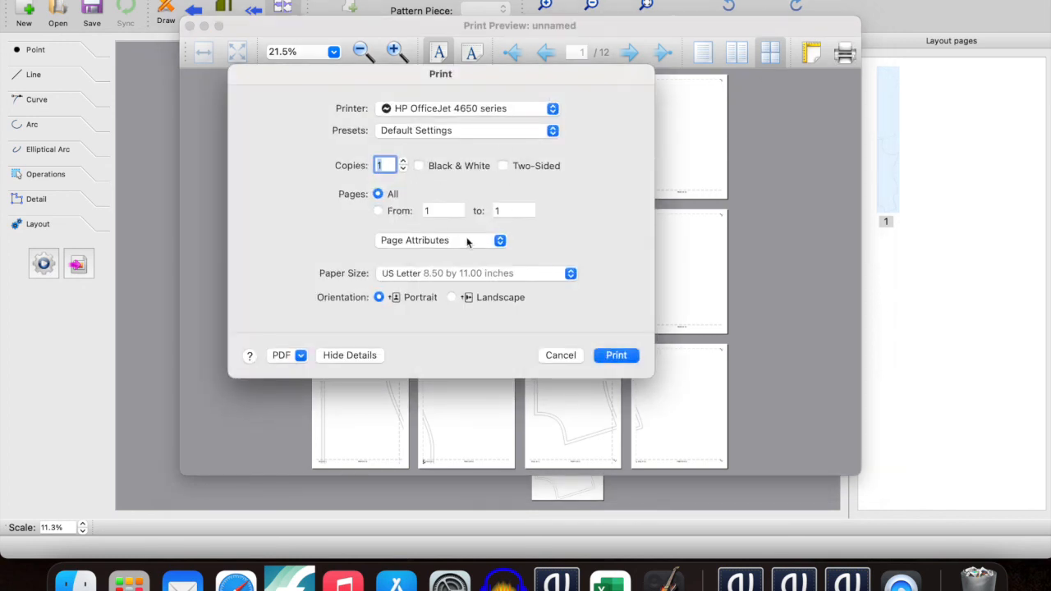
{"action": "left_click", "coordinate": [378, 211]}
{"action": "left_click", "coordinate": [378, 195]}
{"action": "left_click", "coordinate": [482, 133]}
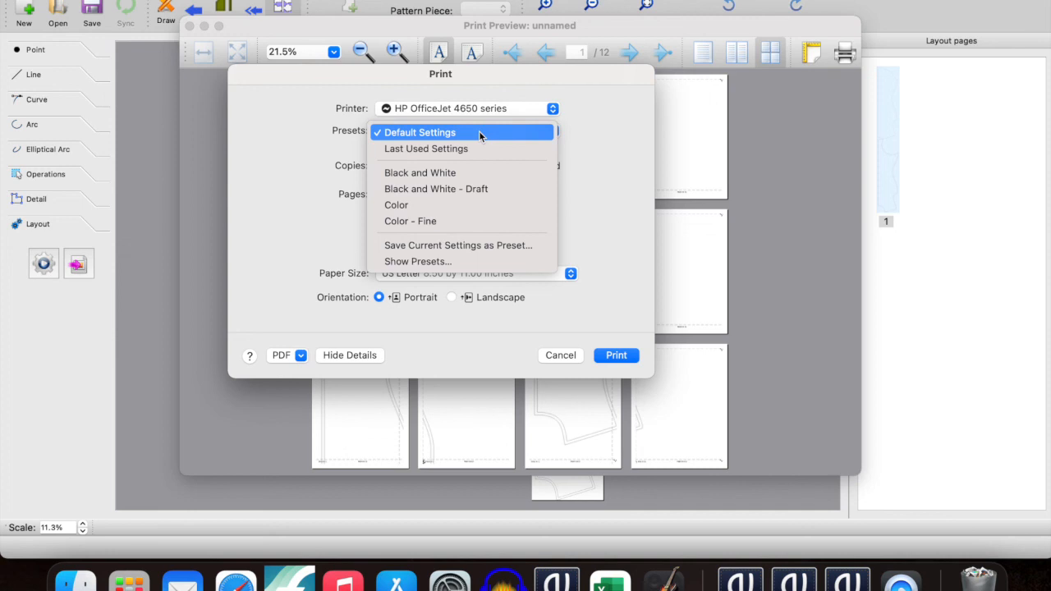
{"action": "left_click", "coordinate": [628, 174]}
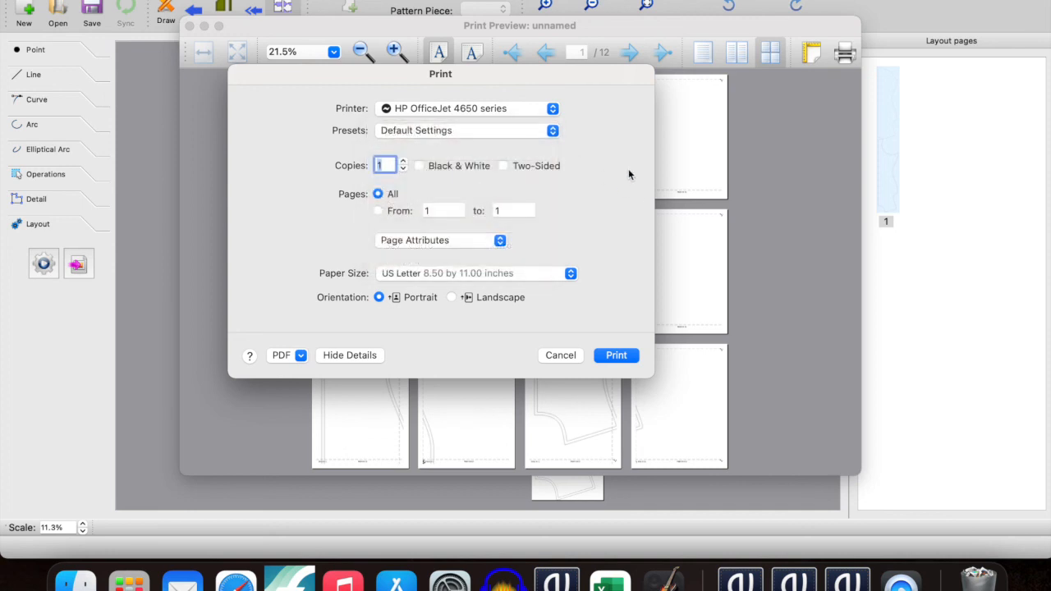
{"action": "left_click", "coordinate": [537, 113]}
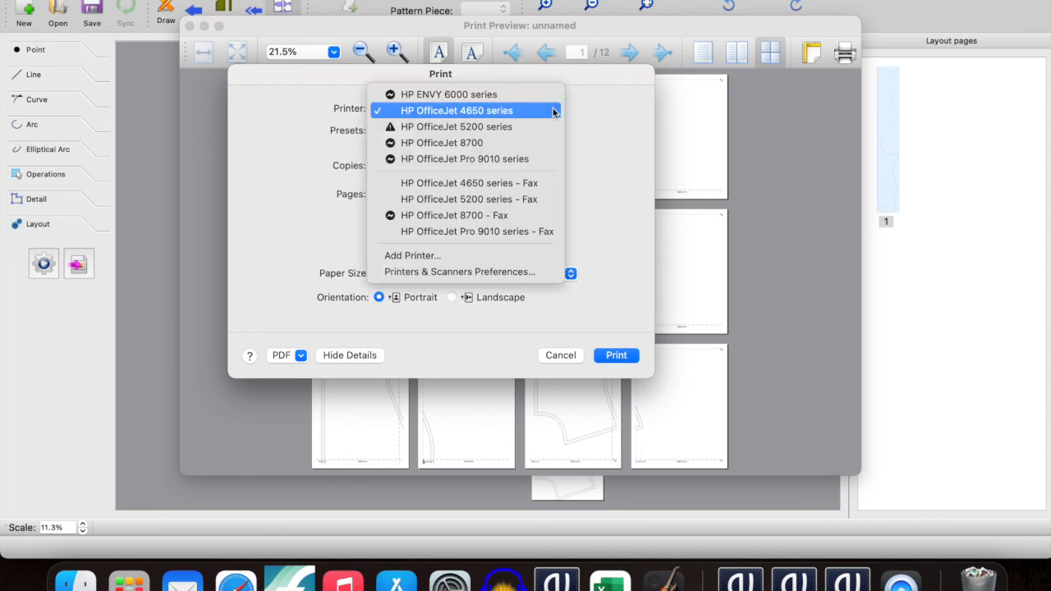
{"action": "left_click", "coordinate": [506, 113]}
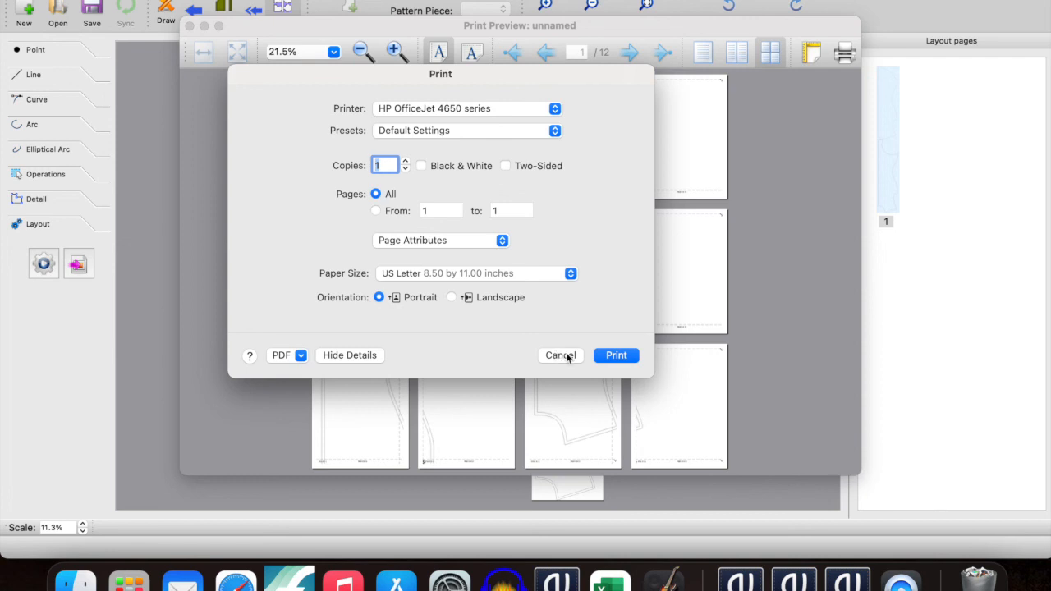
{"action": "left_click", "coordinate": [564, 355]}
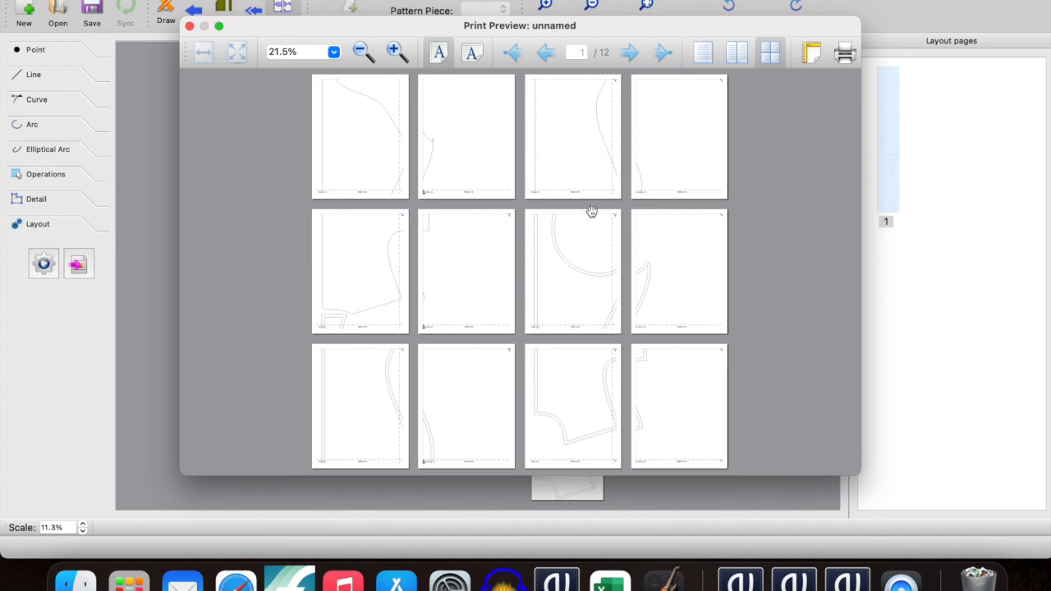
{"action": "left_click", "coordinate": [190, 26]}
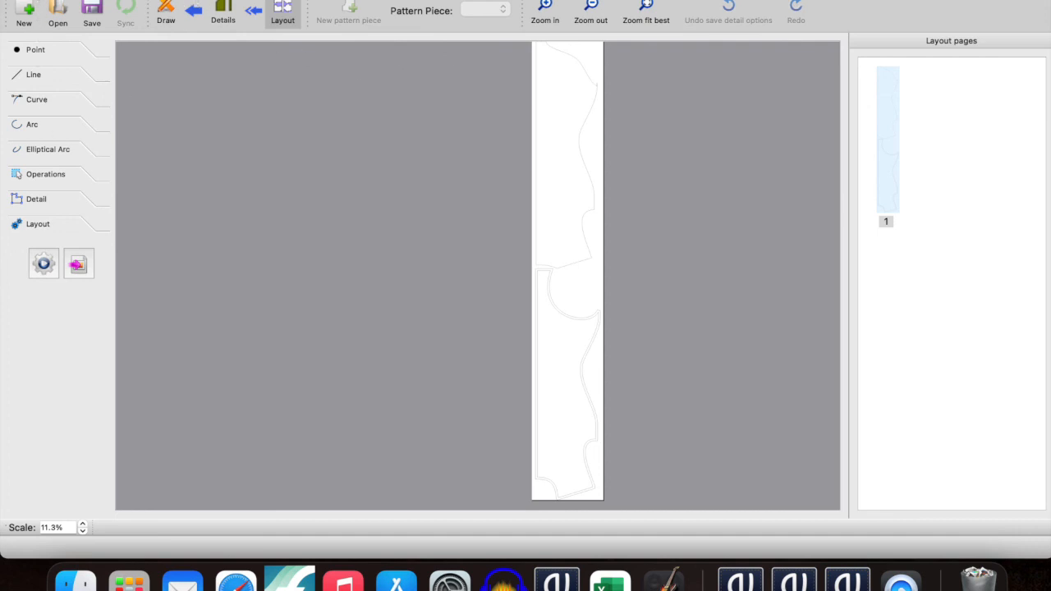
{"action": "left_click", "coordinate": [166, 11]}
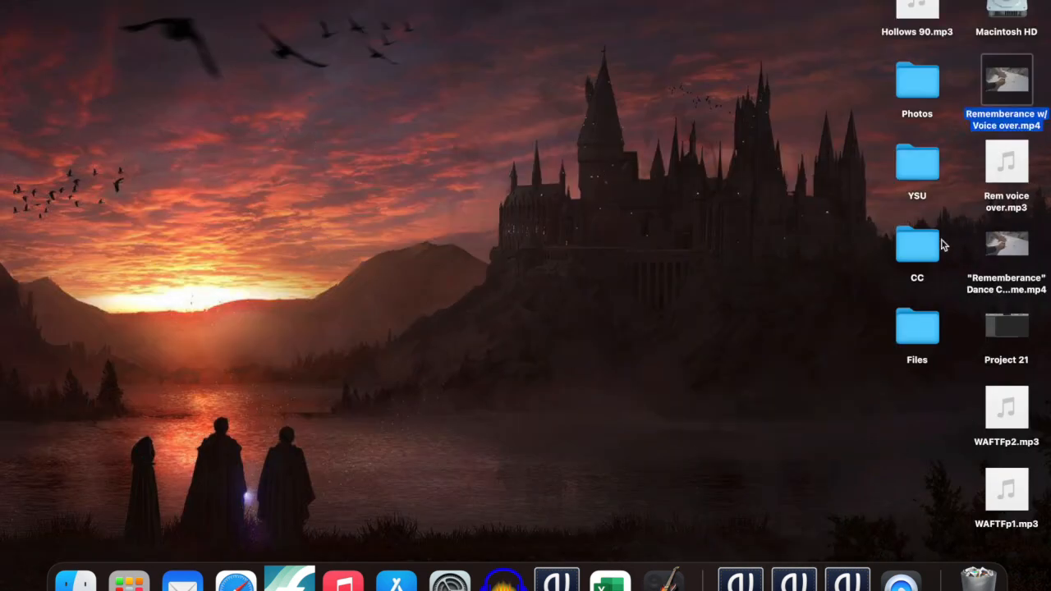
{"action": "mouse_move", "coordinate": [1001, 71]}
{"action": "left_click", "coordinate": [846, 580]}
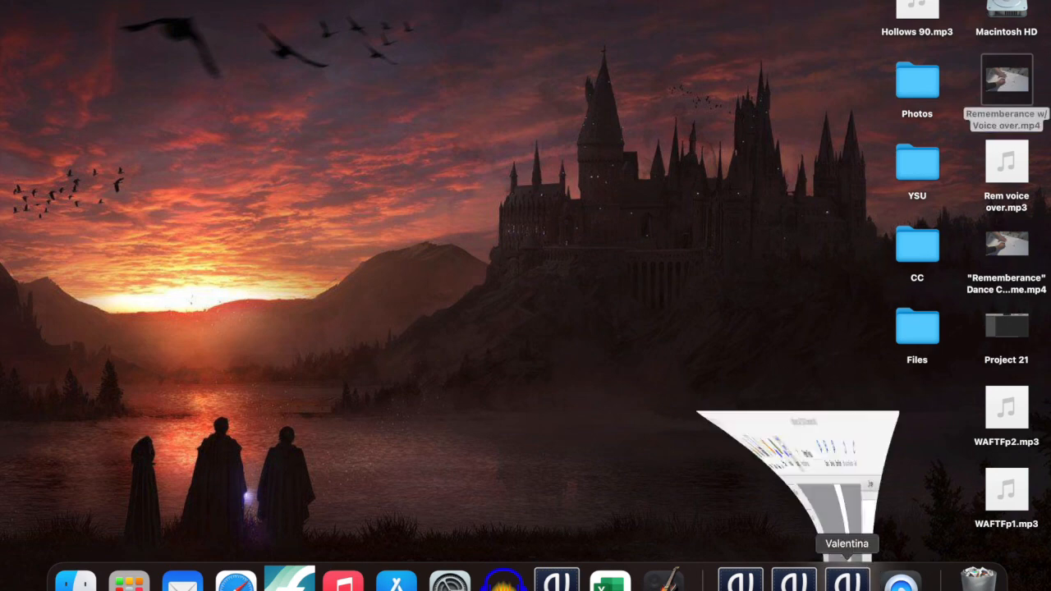
{"action": "left_click", "coordinate": [105, 1]}
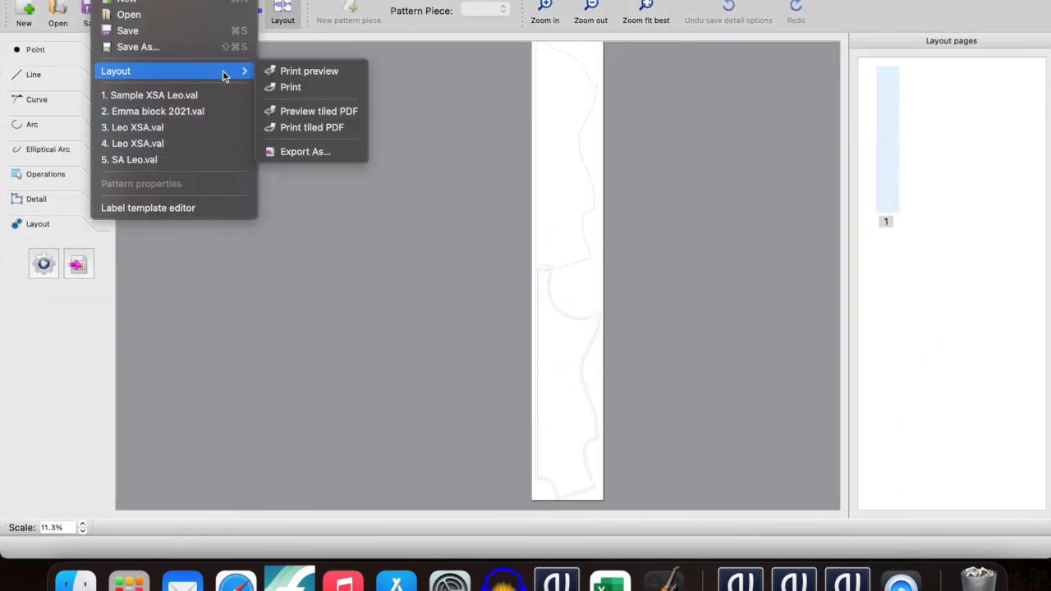
{"action": "left_click", "coordinate": [267, 57]}
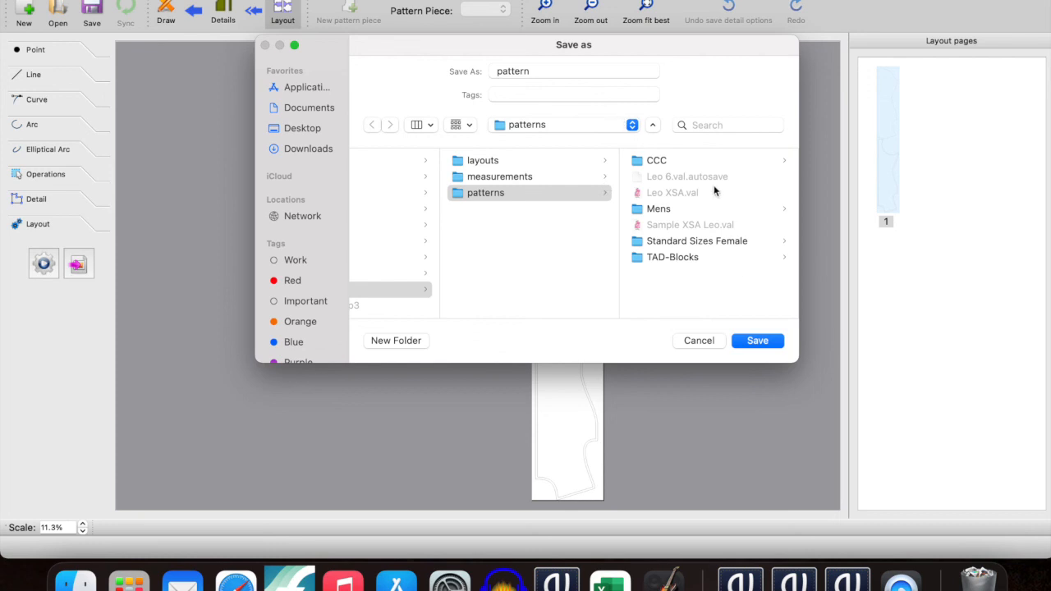
{"action": "left_click", "coordinate": [561, 124]}
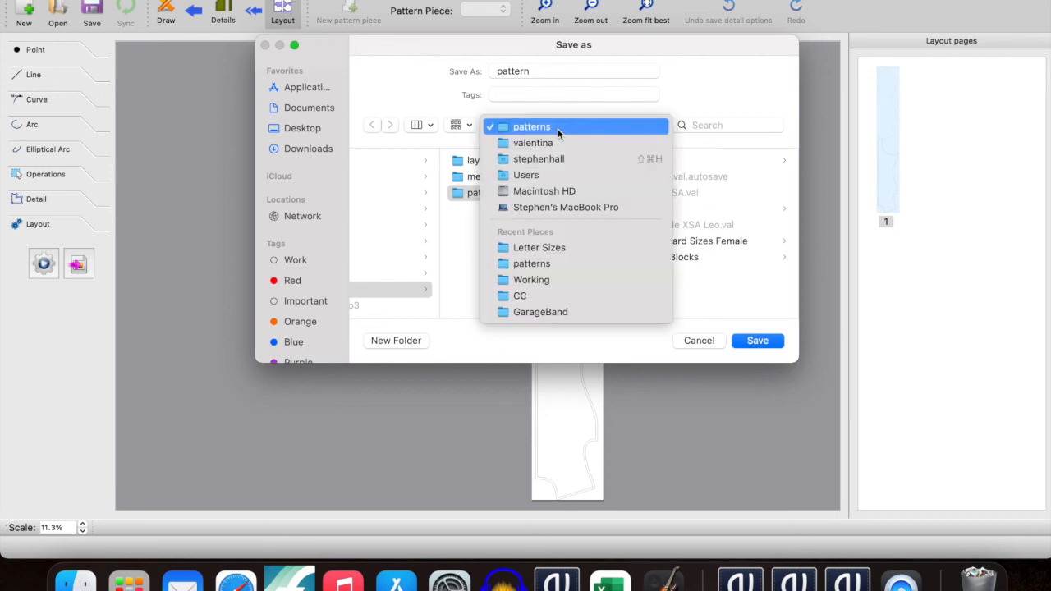
{"action": "left_click", "coordinate": [612, 154]}
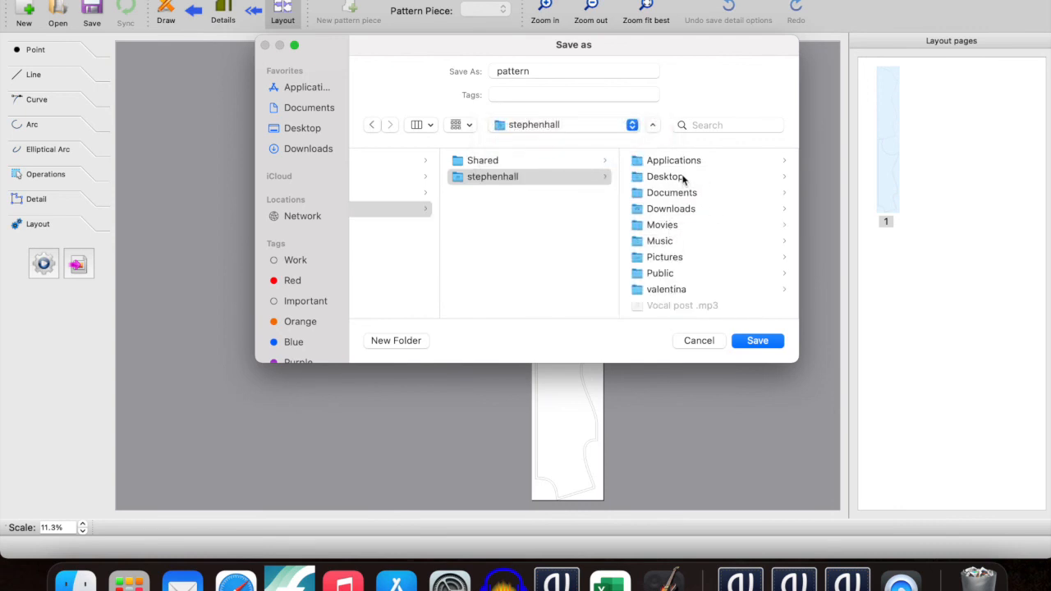
{"action": "left_click", "coordinate": [678, 178]}
{"action": "left_click", "coordinate": [544, 70]}
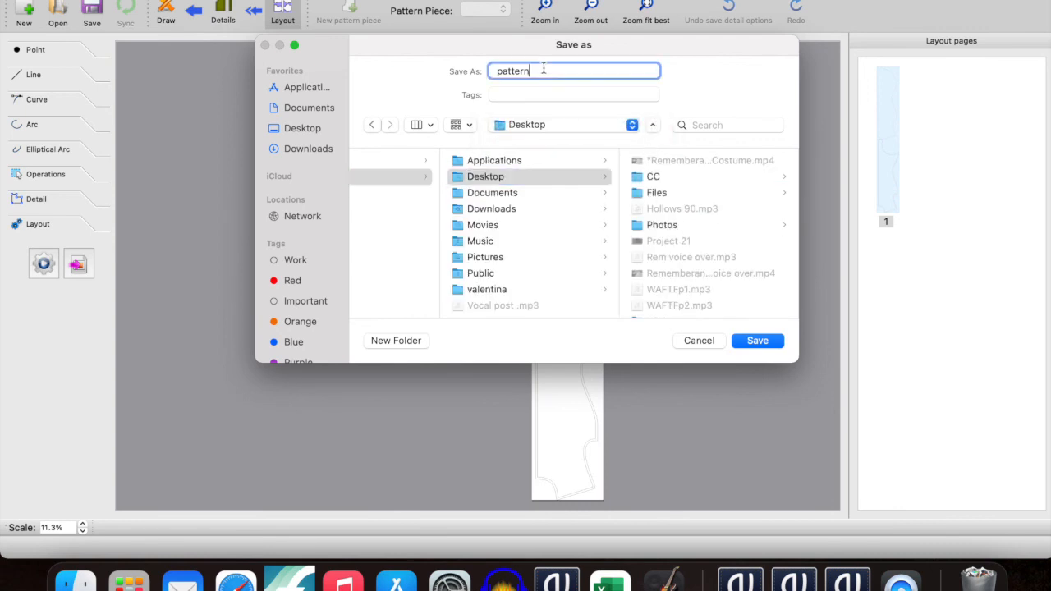
{"action": "key", "text": "BackSpace"}
{"action": "key", "text": "BackSpace"}
{"action": "key", "text": "BackSpace"}
{"action": "key", "text": "BackSpace"}
{"action": "key", "text": "BackSpace"}
{"action": "key", "text": "BackSpace"}
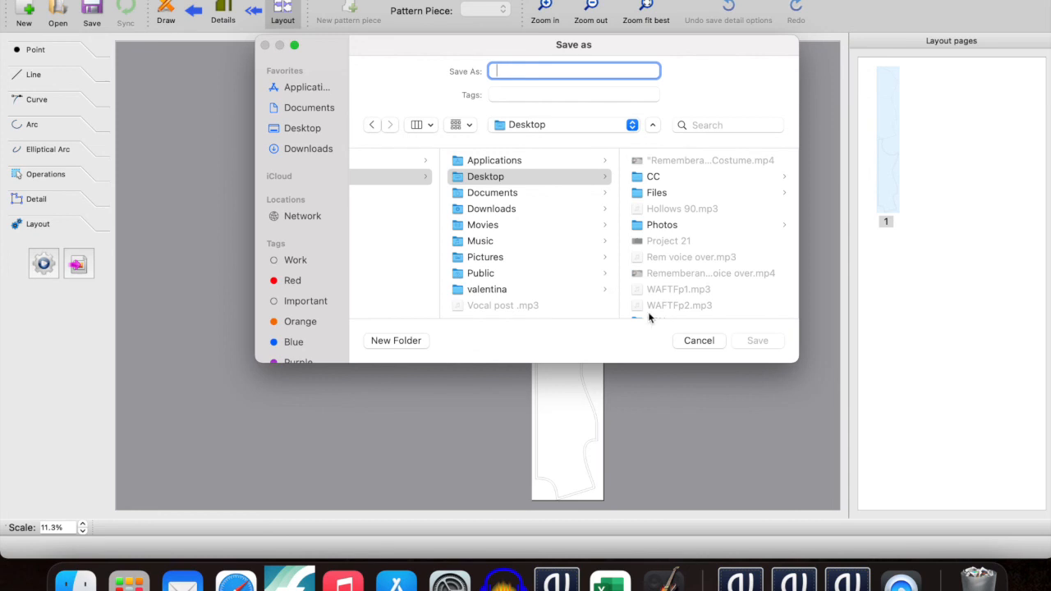
{"action": "left_click", "coordinate": [693, 342]}
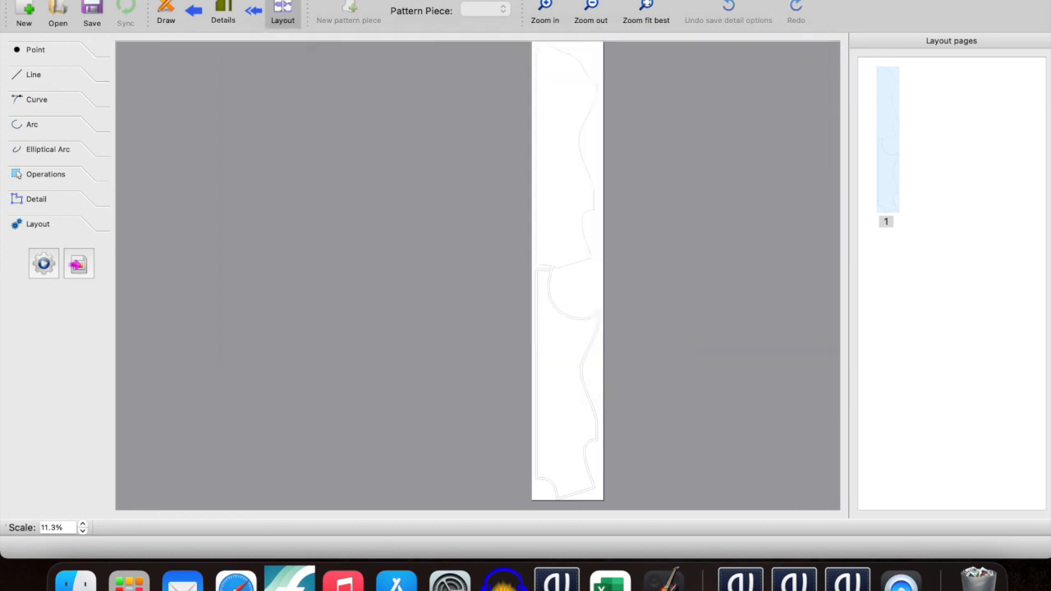
{"action": "left_click", "coordinate": [103, 0]}
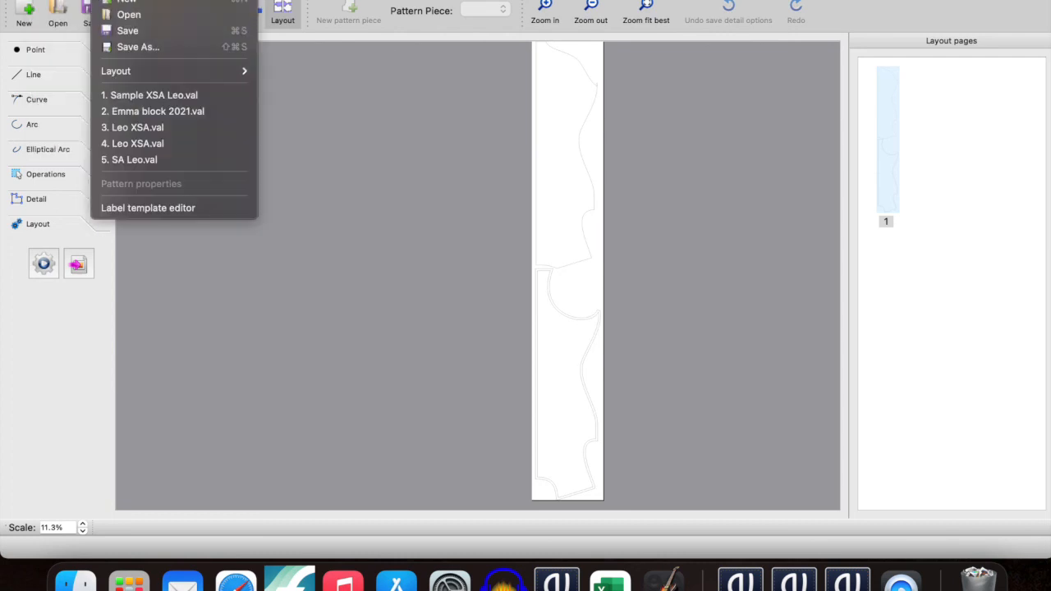
{"action": "left_click", "coordinate": [80, 307]}
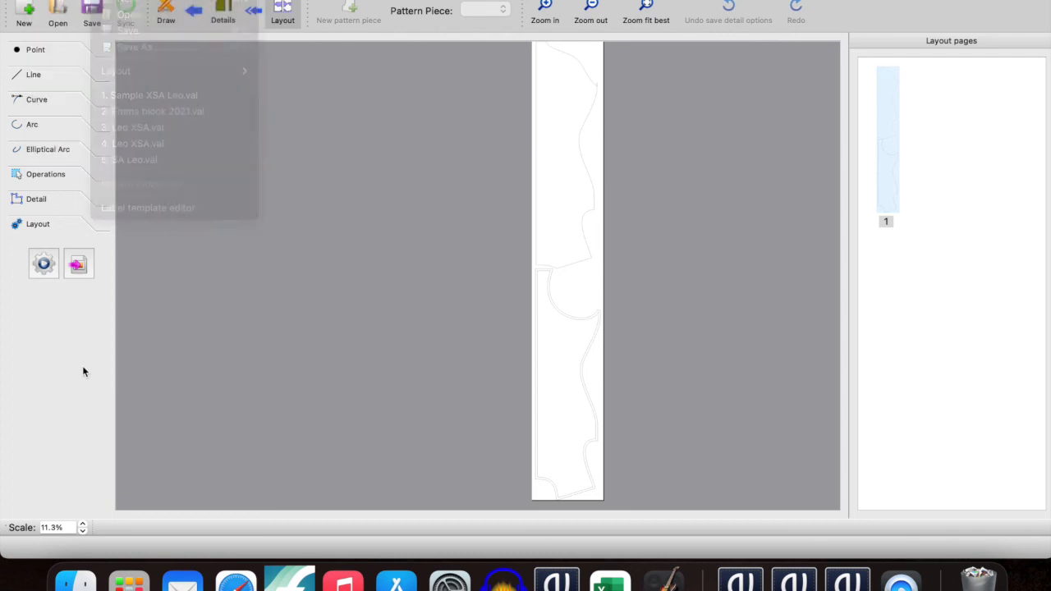
- Export the layout to the Desktop as a PDF file, keeping the file name prefix unnamed_
{"action": "left_click", "coordinate": [80, 265]}
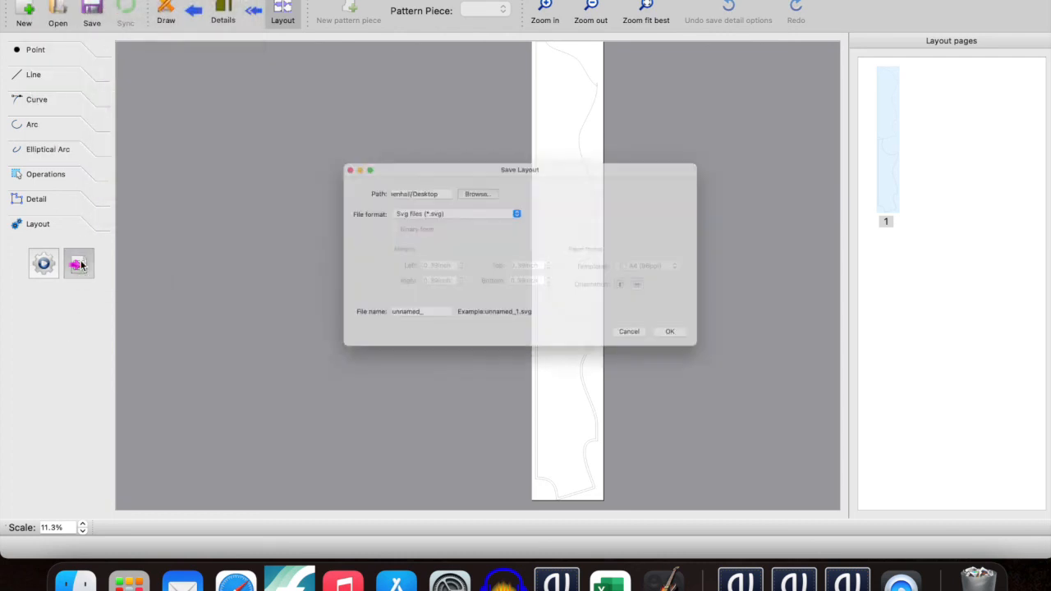
{"action": "left_click", "coordinate": [432, 197]}
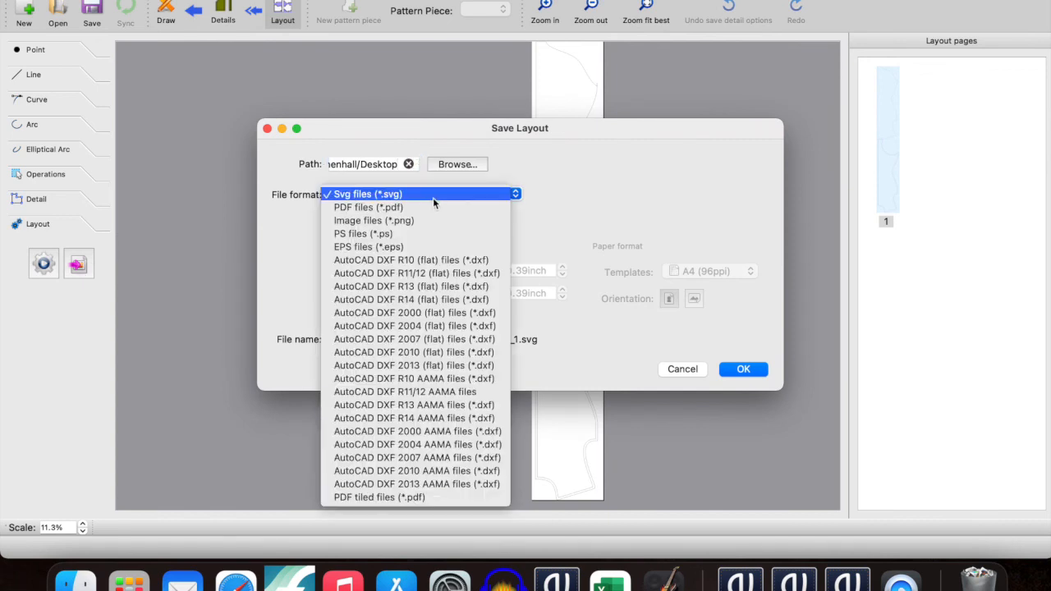
{"action": "left_click", "coordinate": [427, 210]}
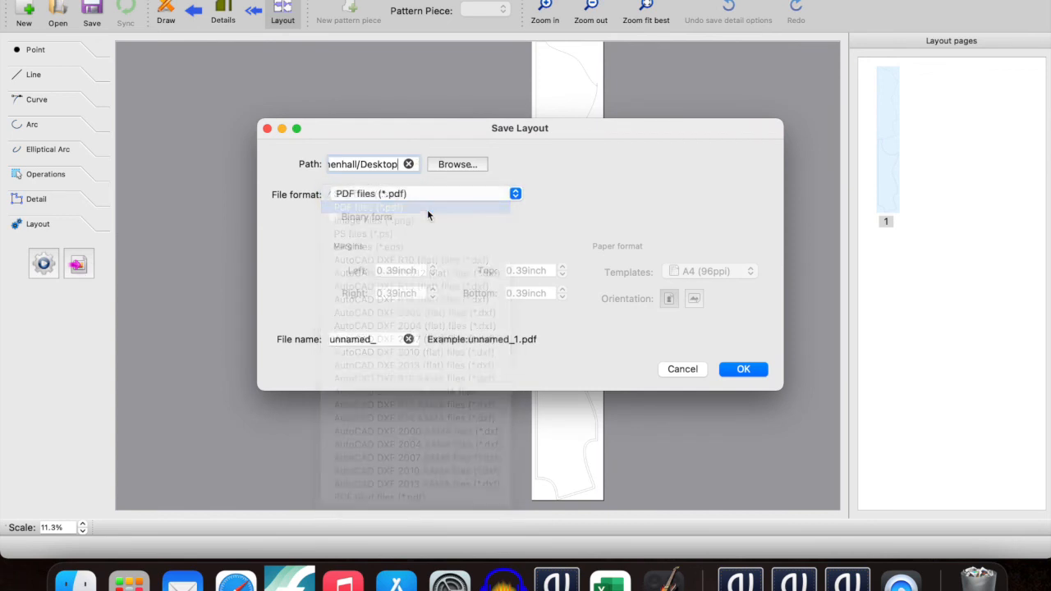
{"action": "left_click", "coordinate": [765, 370]}
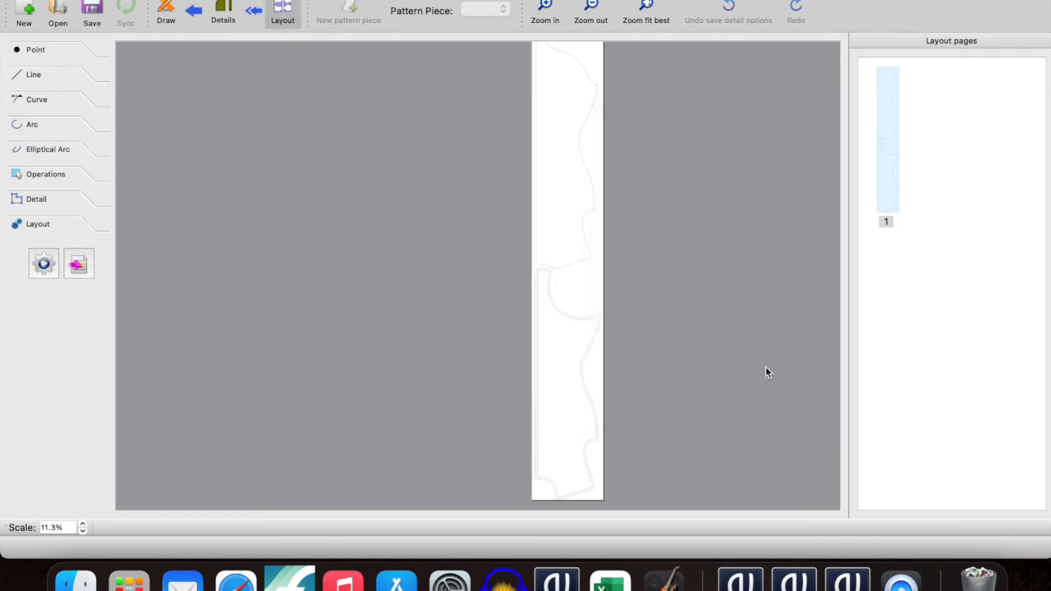
- Minimize the pattern window, open unnamed_1.pdf from the desktop in Adobe Acrobat and dismiss the Adobe Scan offer
{"action": "left_click", "coordinate": [25, 0]}
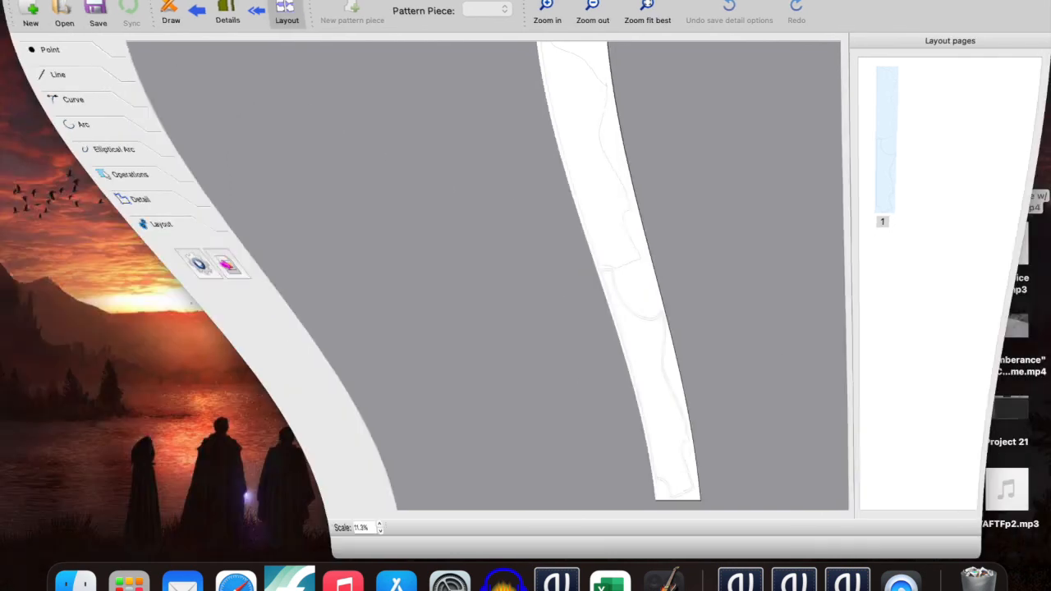
{"action": "left_click", "coordinate": [1012, 92]}
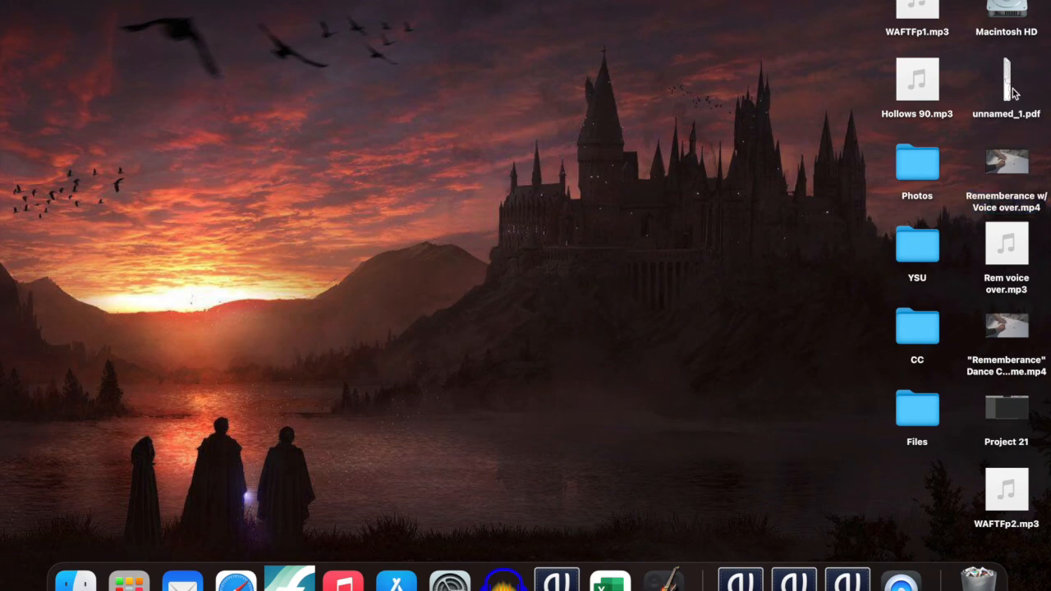
{"action": "right_click", "coordinate": [1010, 90]}
{"action": "mouse_move", "coordinate": [927, 120]}
{"action": "left_click", "coordinate": [759, 142]}
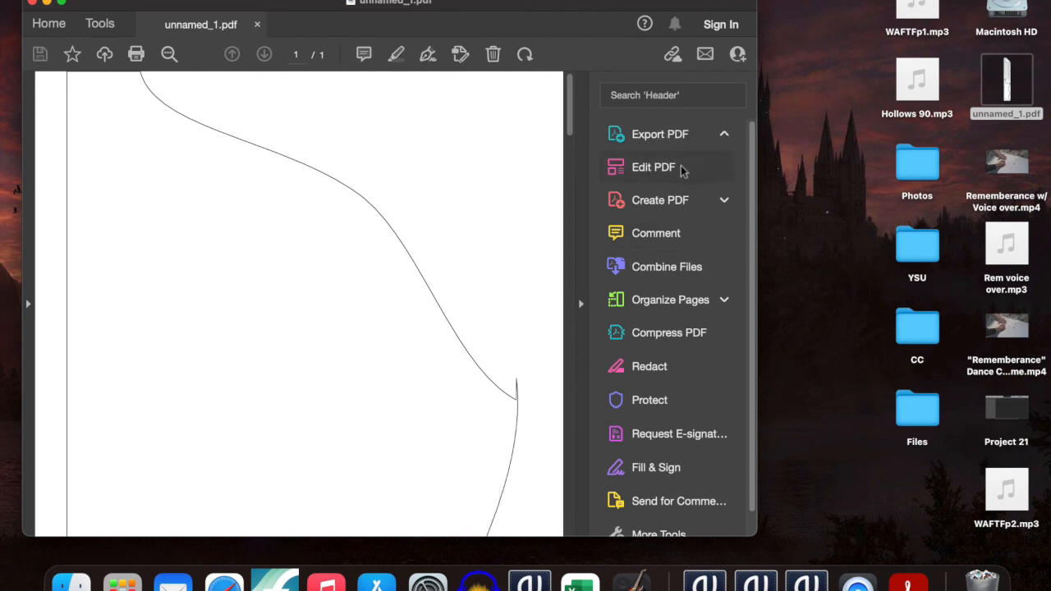
{"action": "left_click", "coordinate": [684, 138]}
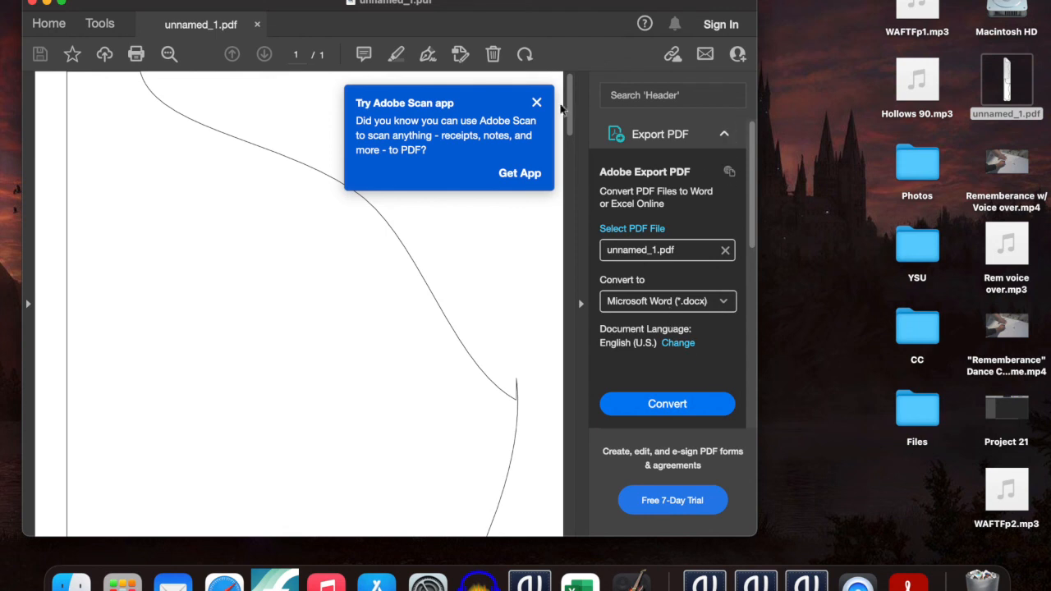
{"action": "left_click", "coordinate": [534, 102]}
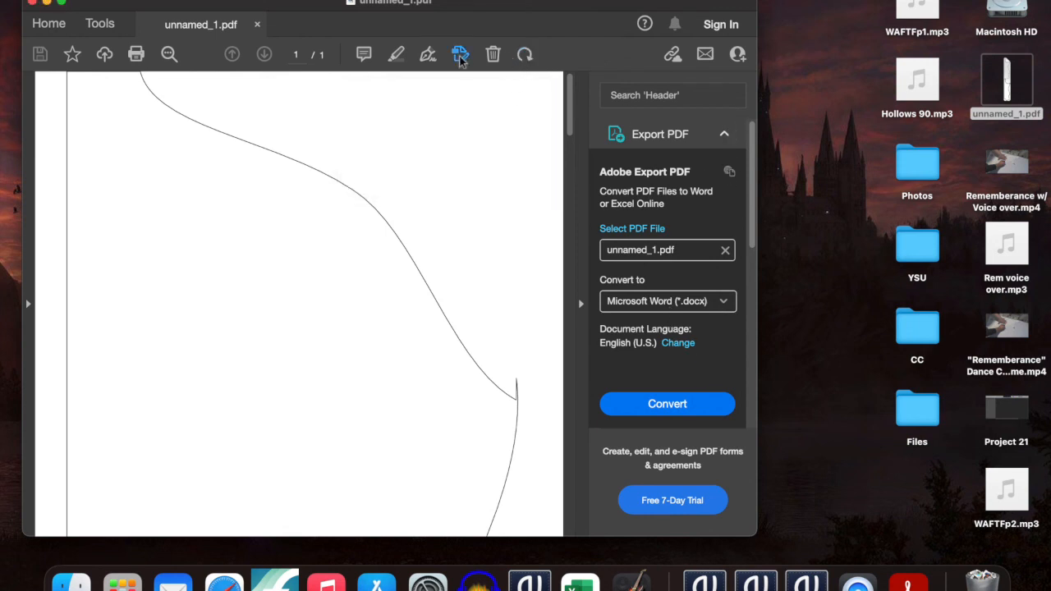
- Open the PDF's print settings, compare Size with Poster page handling and choose Poster with cut marks and labels enabled
{"action": "left_click", "coordinate": [136, 54]}
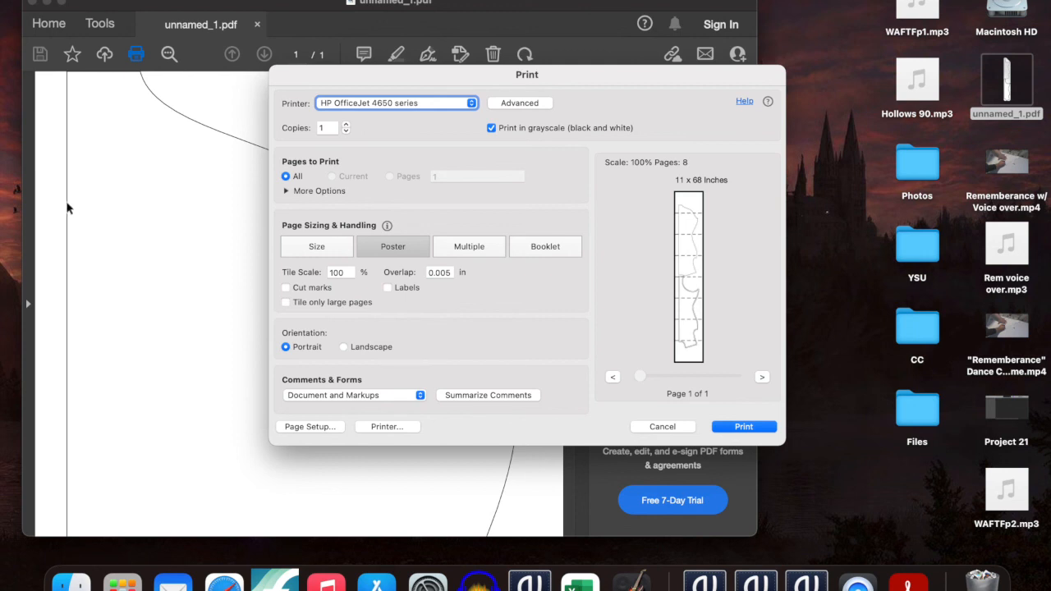
{"action": "left_click", "coordinate": [406, 251]}
{"action": "left_click", "coordinate": [337, 250]}
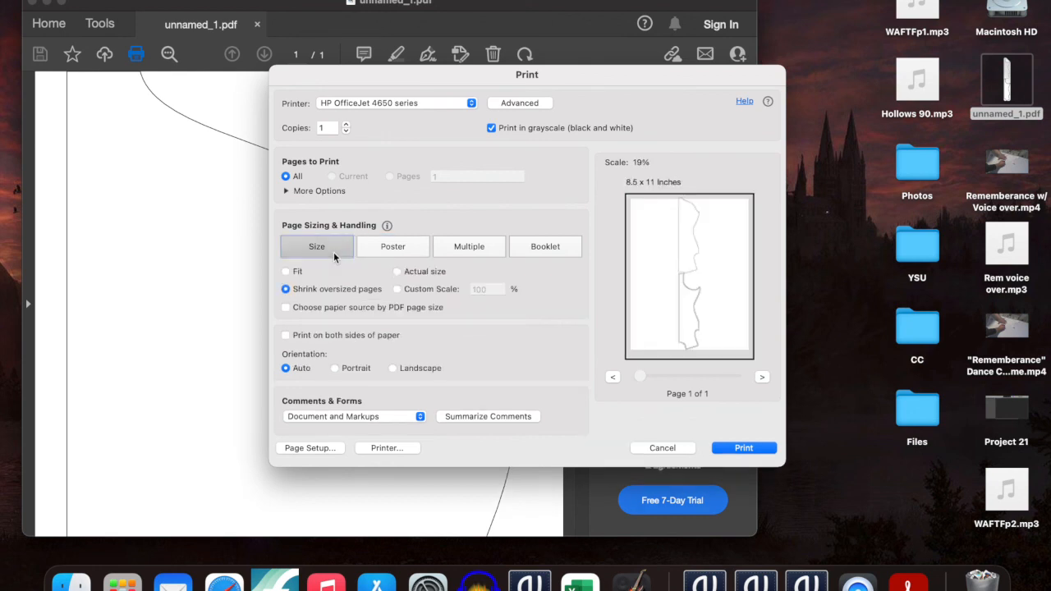
{"action": "left_click", "coordinate": [382, 242]}
{"action": "left_click", "coordinate": [321, 244]}
{"action": "left_click", "coordinate": [378, 250]}
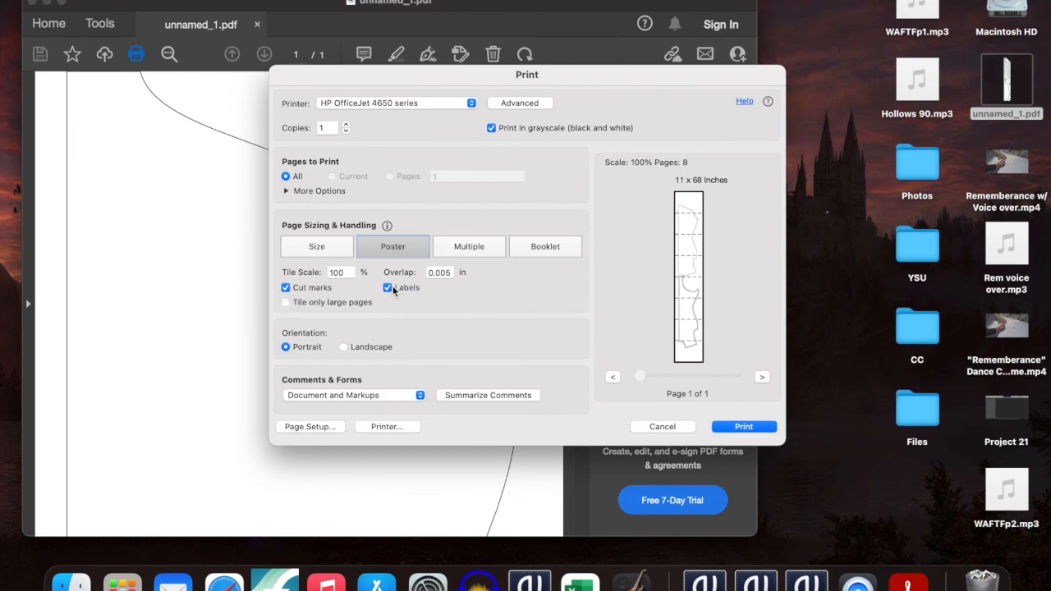
- Try the Tile only large pages option for the poster print, and leave it, Cut marks and Labels disabled
{"action": "left_click", "coordinate": [286, 303]}
{"action": "left_click", "coordinate": [289, 305]}
{"action": "left_click", "coordinate": [290, 306]}
{"action": "left_click", "coordinate": [287, 303]}
{"action": "left_click", "coordinate": [287, 303]}
{"action": "left_click", "coordinate": [286, 288]}
{"action": "left_click", "coordinate": [389, 288]}
{"action": "left_click", "coordinate": [286, 302]}
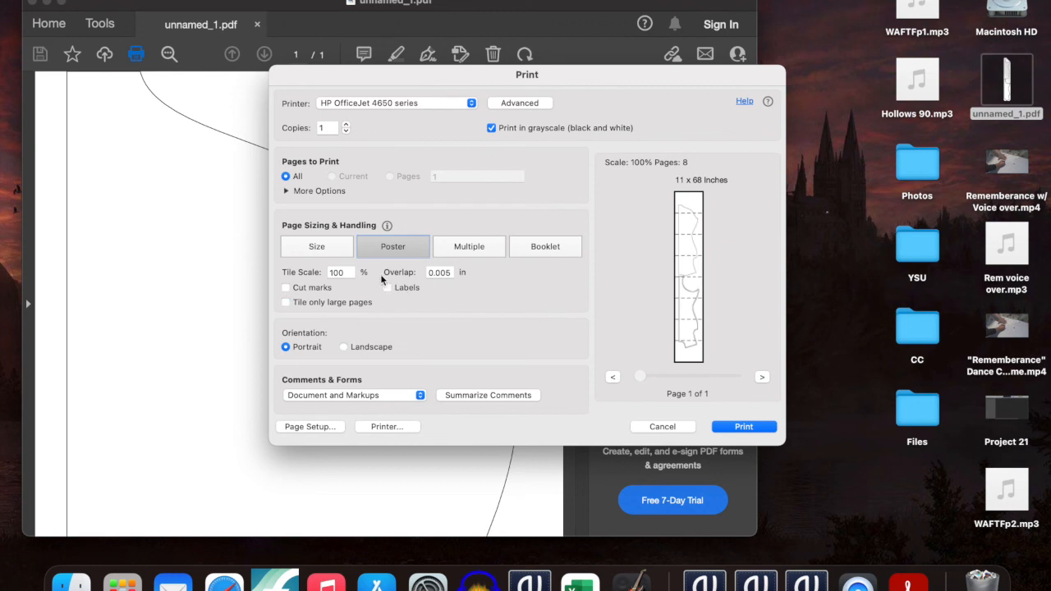